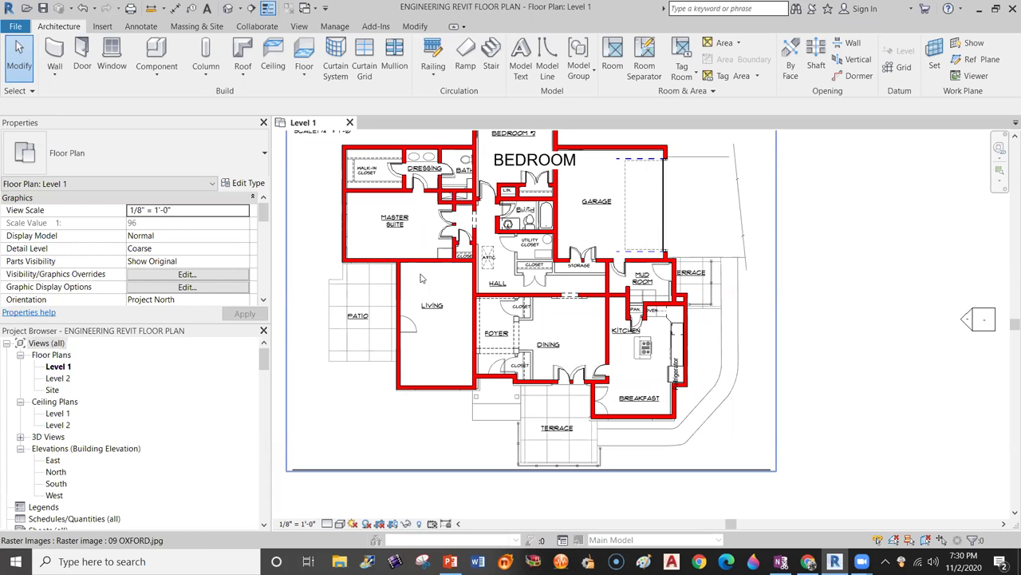
Draw Generic - 8" walls from the mud room wall about 16'-0" along the hall, and up the utility closet side to the bath wall.
click(55, 52)
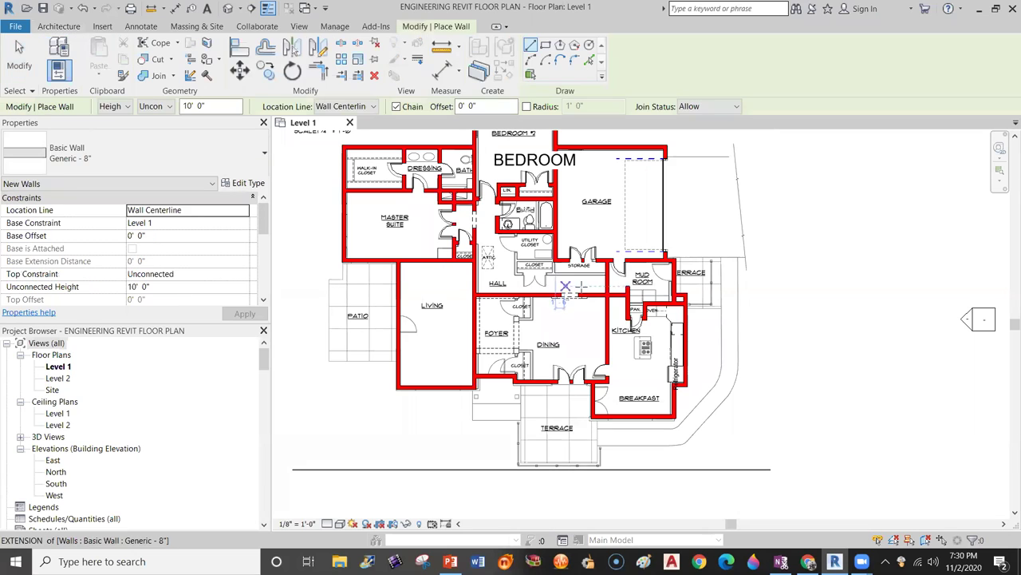
scroll(564, 286, up, 2)
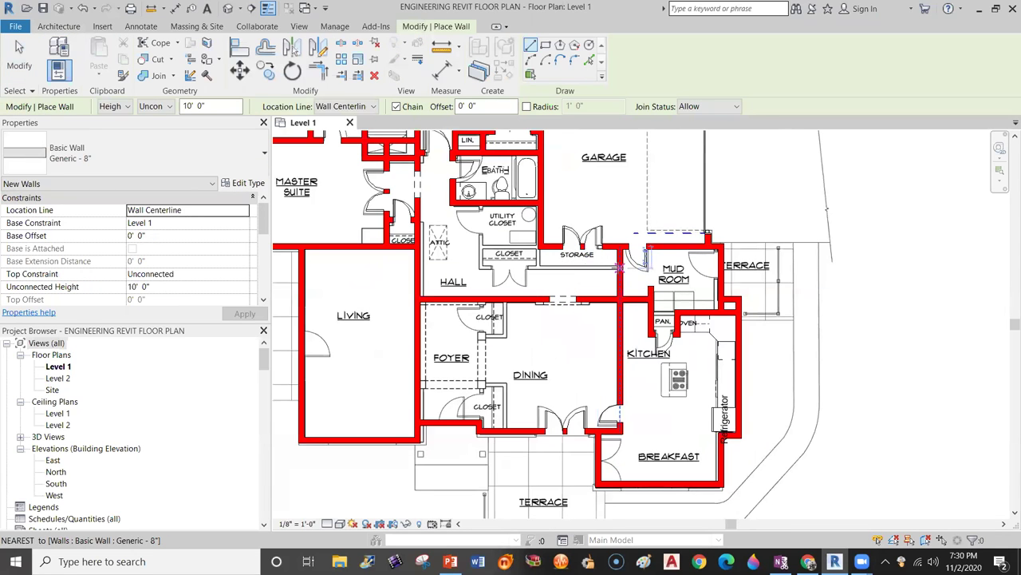
click(620, 268)
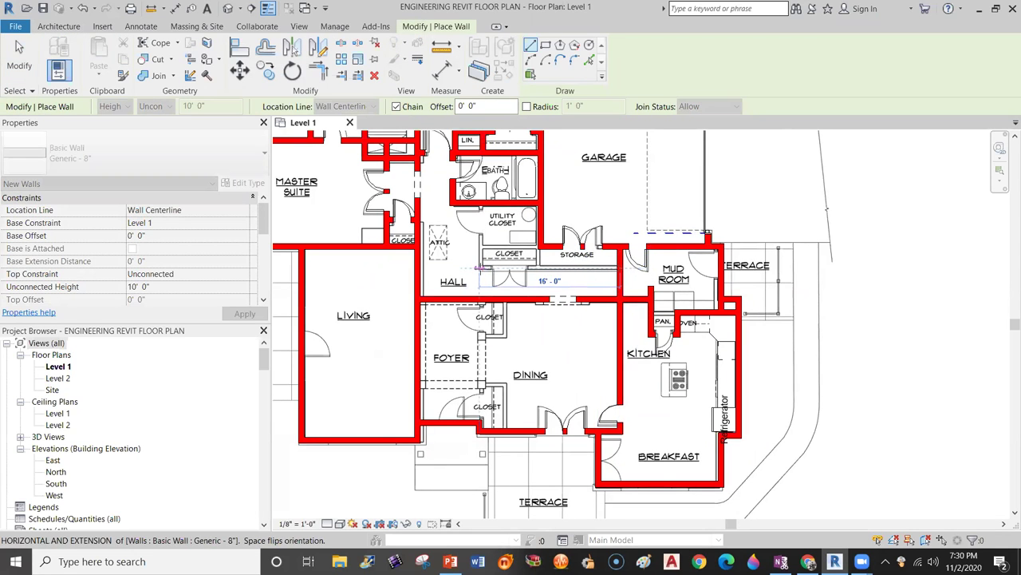
click(481, 268)
click(482, 206)
key(Escape)
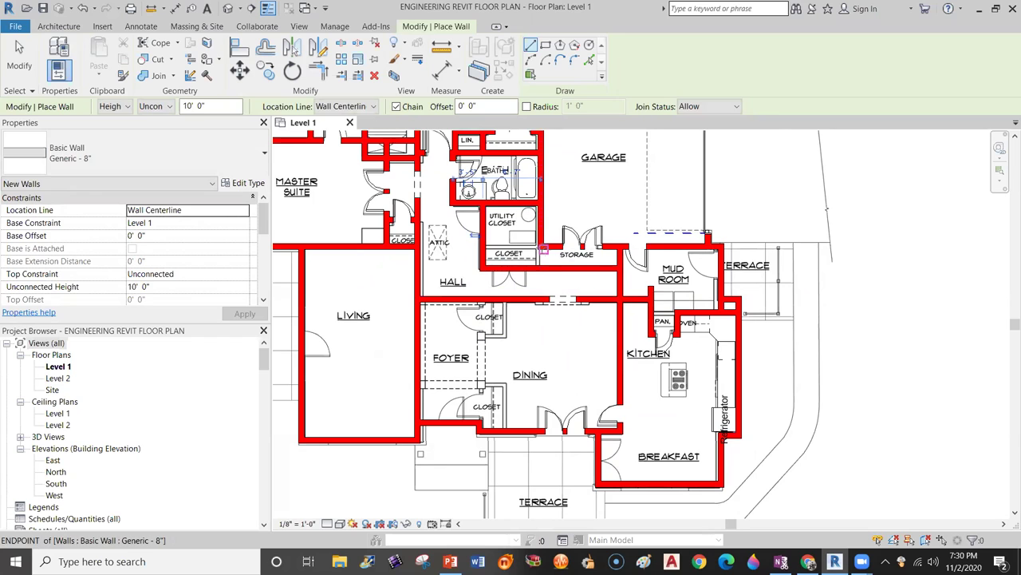
Draw the partition between the hall closet and storage, and the wall separating that closet from the utility closet.
click(542, 264)
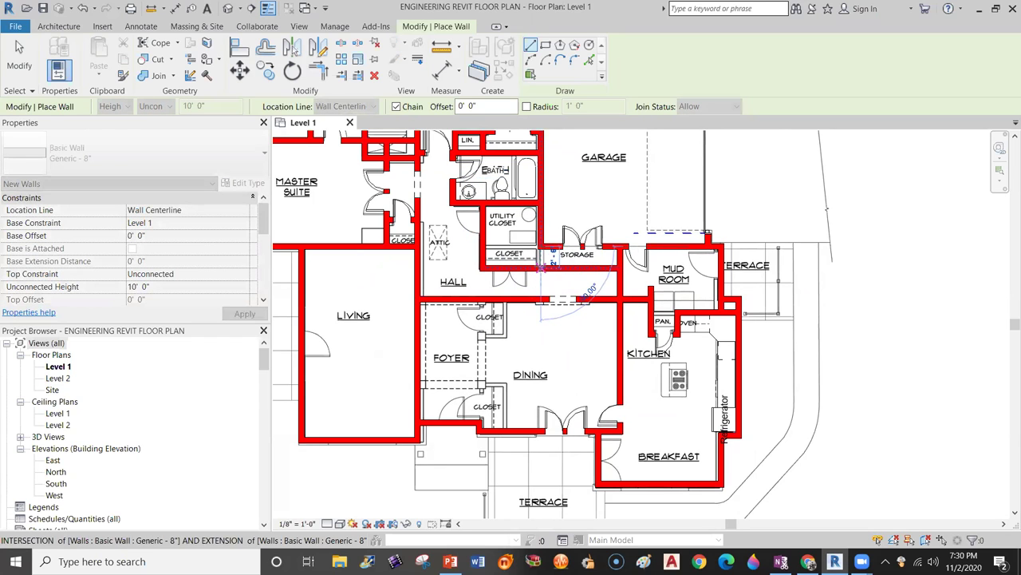
key(Escape)
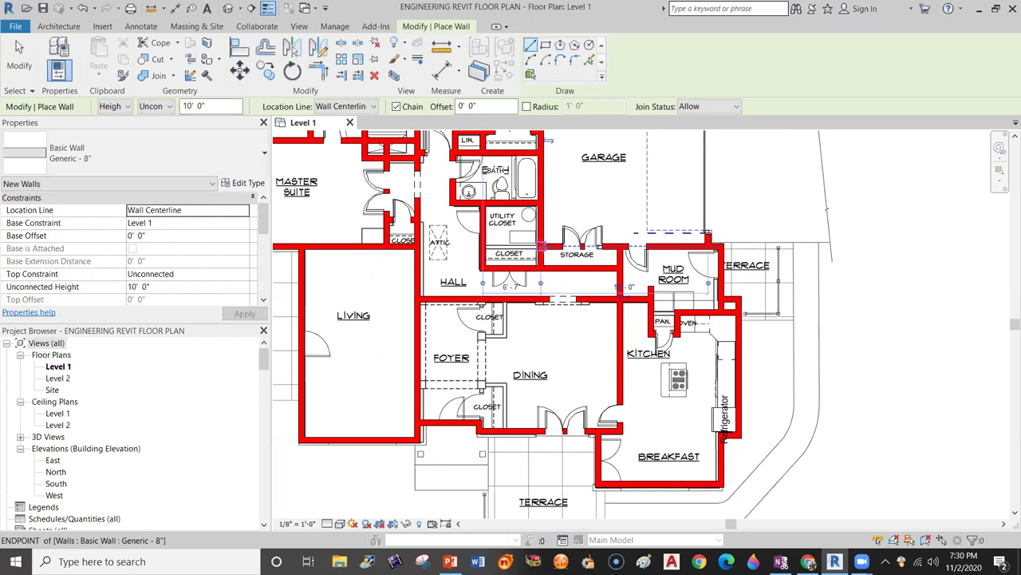
click(511, 285)
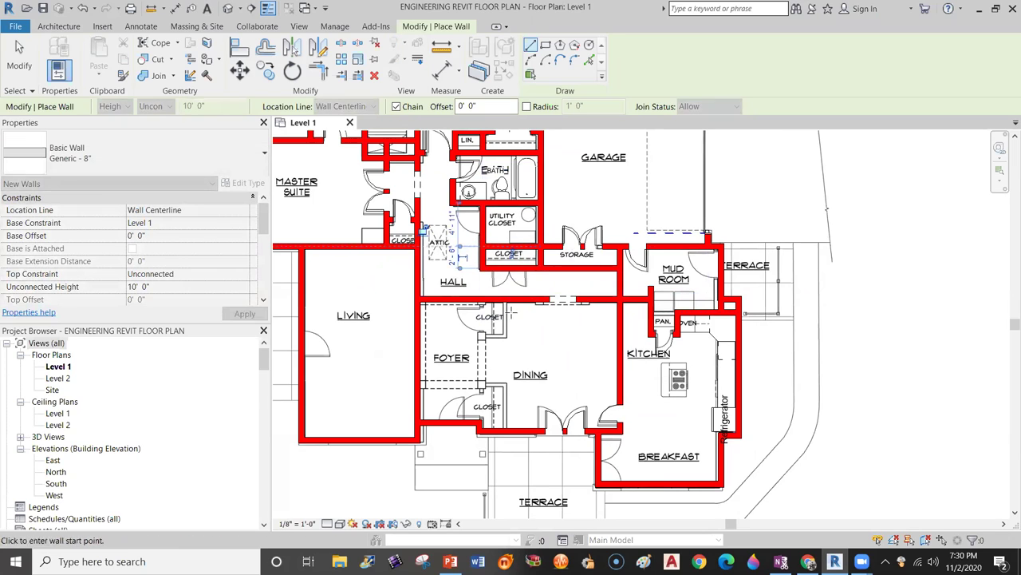
key(Escape)
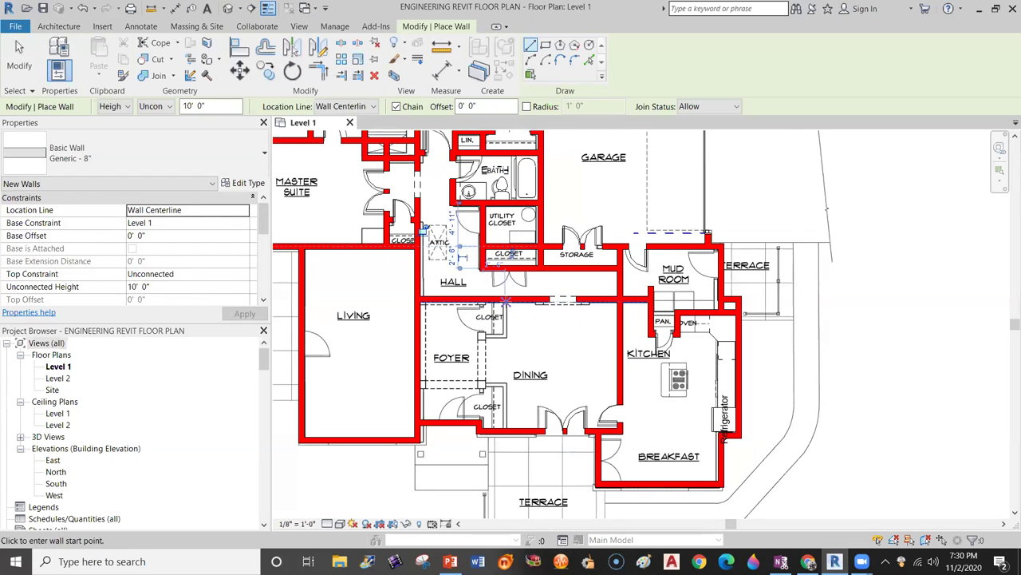
Draw the upper foyer closet's dining-side wall, its about 2'-6" return, and the about 10'-0" wall down to the foyer's front wall.
click(506, 300)
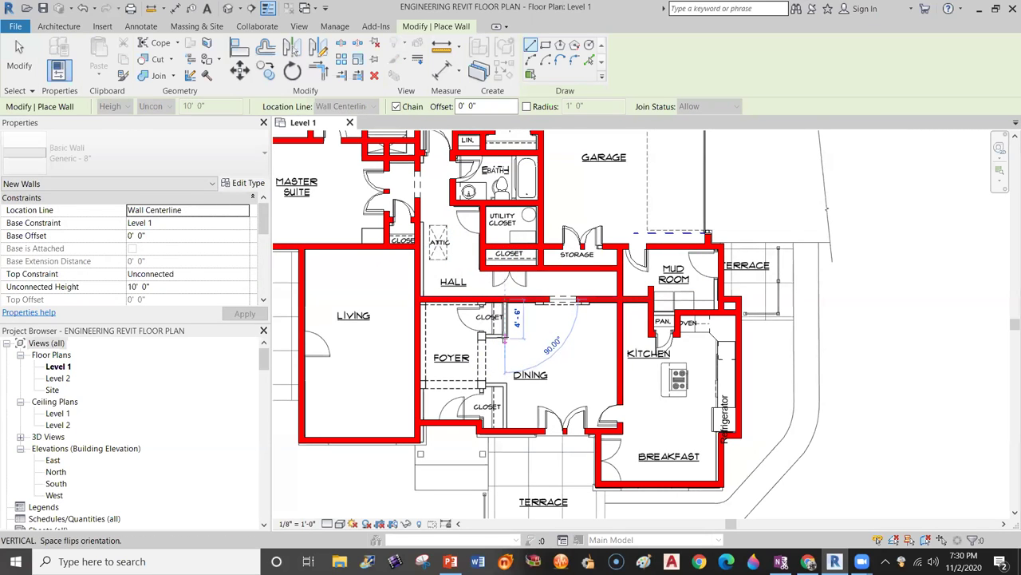
click(505, 338)
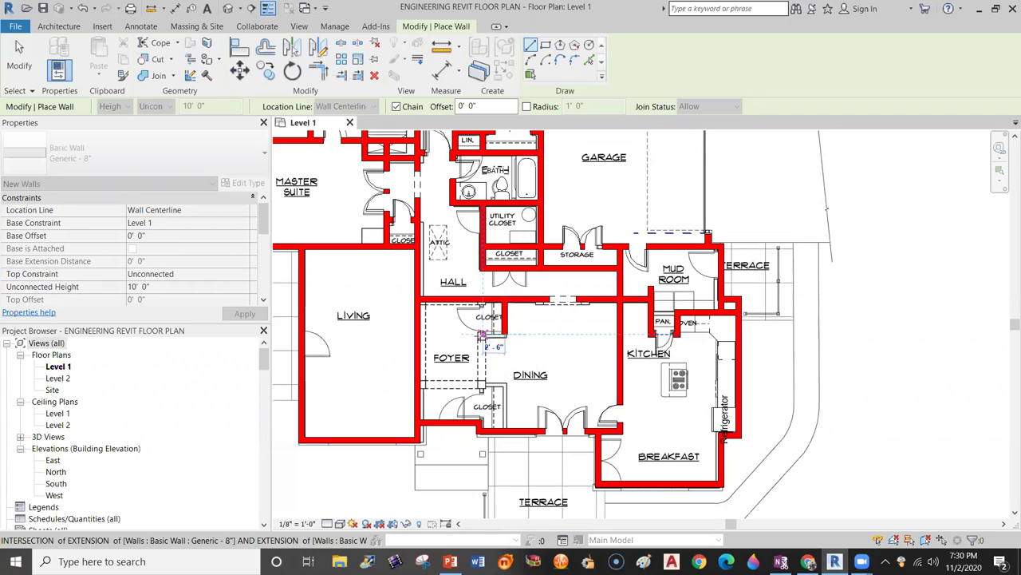
click(481, 336)
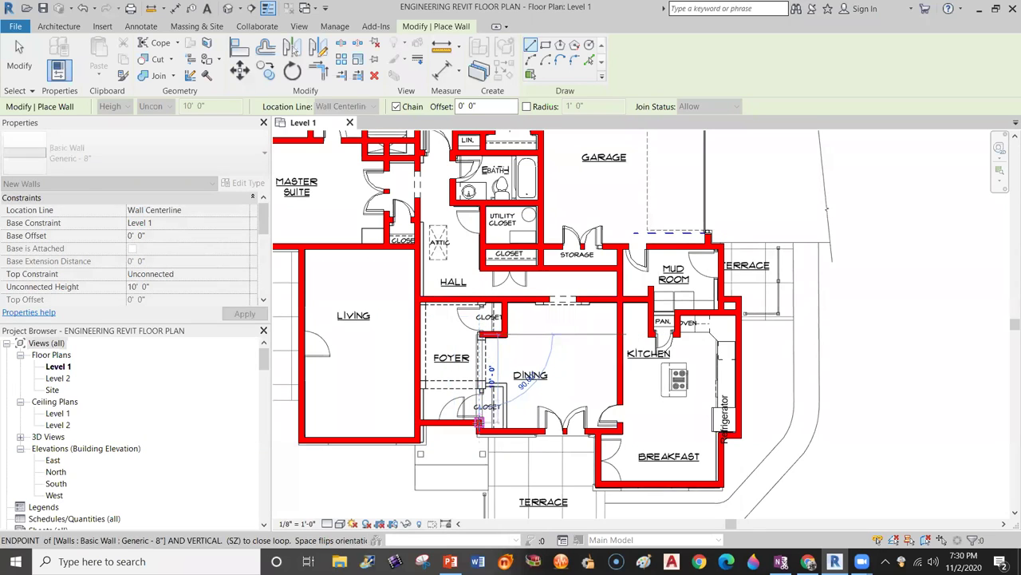
click(479, 423)
key(Escape)
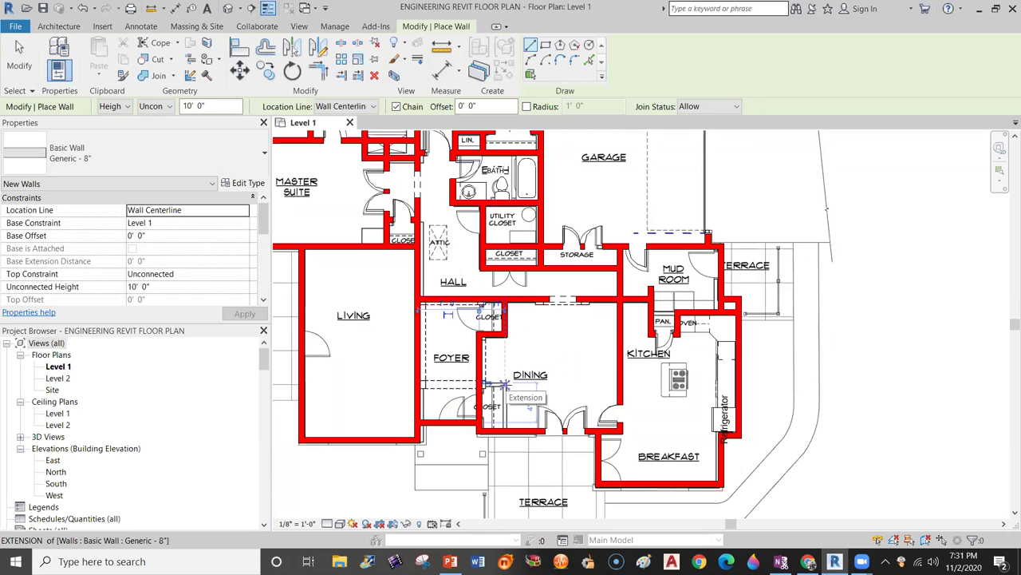
Draw the lower foyer closet's side and top walls and close off the upper foyer closet's foyer side with another wall.
click(505, 384)
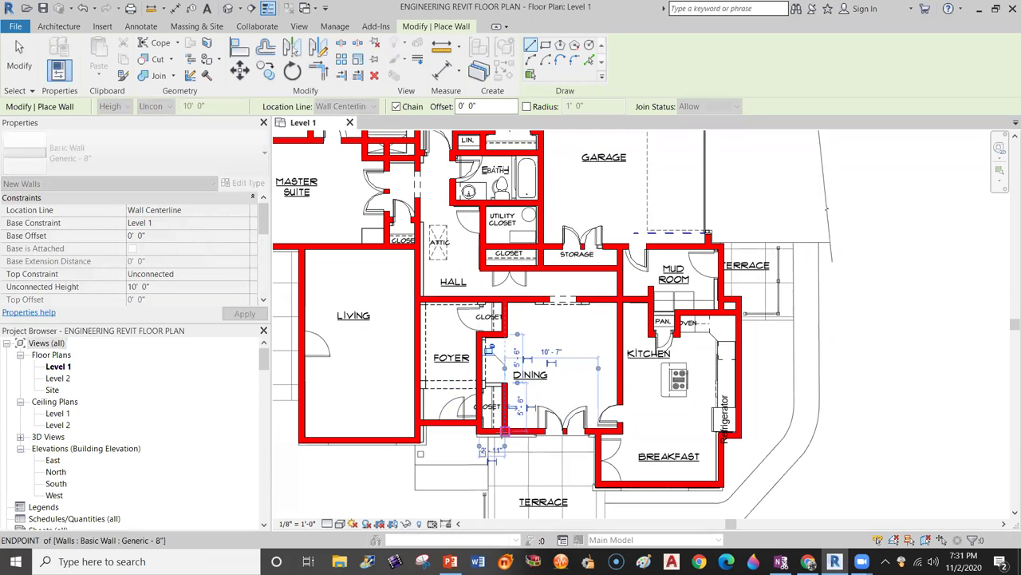
click(482, 391)
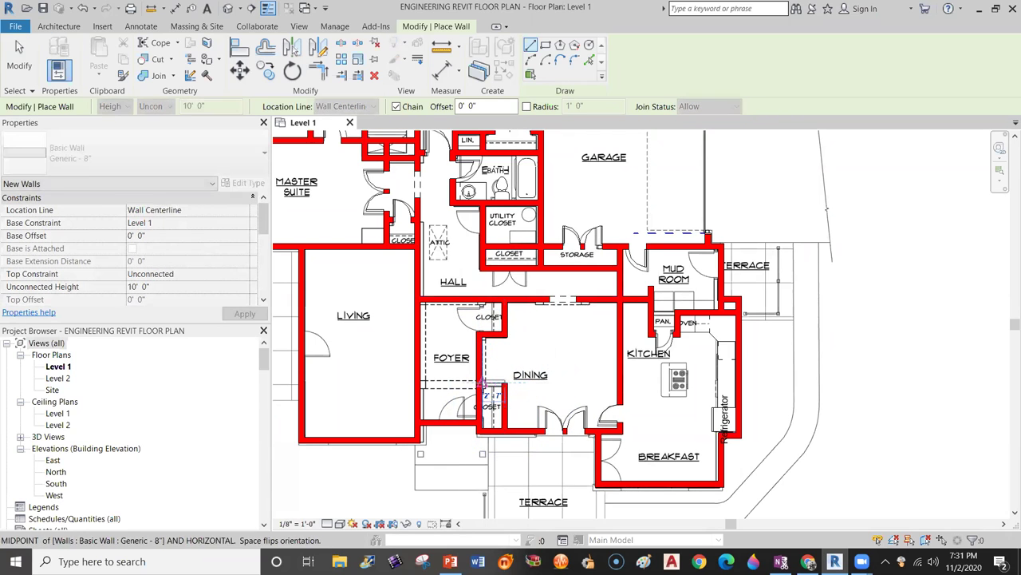
key(Escape)
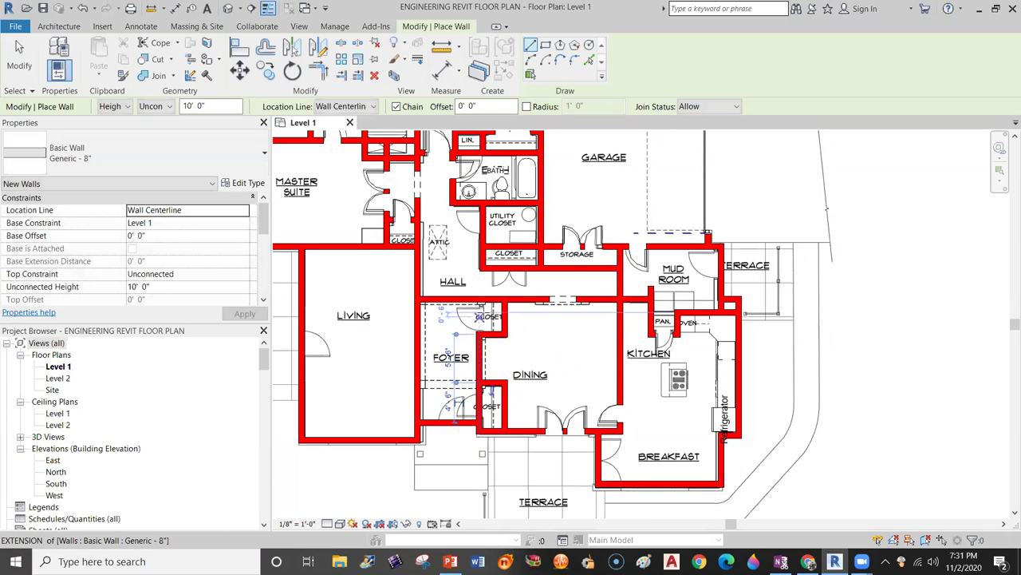
click(480, 301)
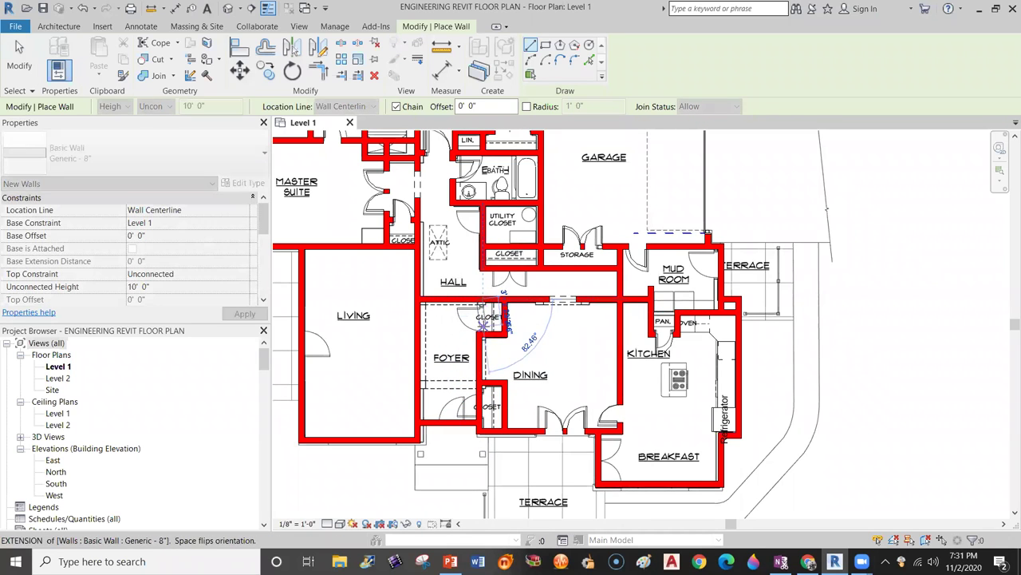
key(Escape)
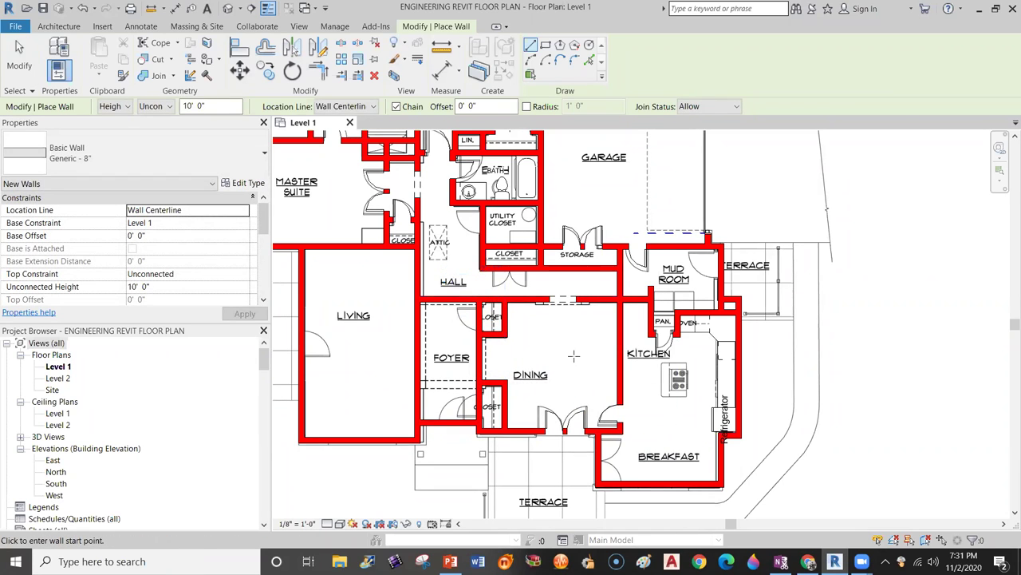
scroll(525, 343, down, 2)
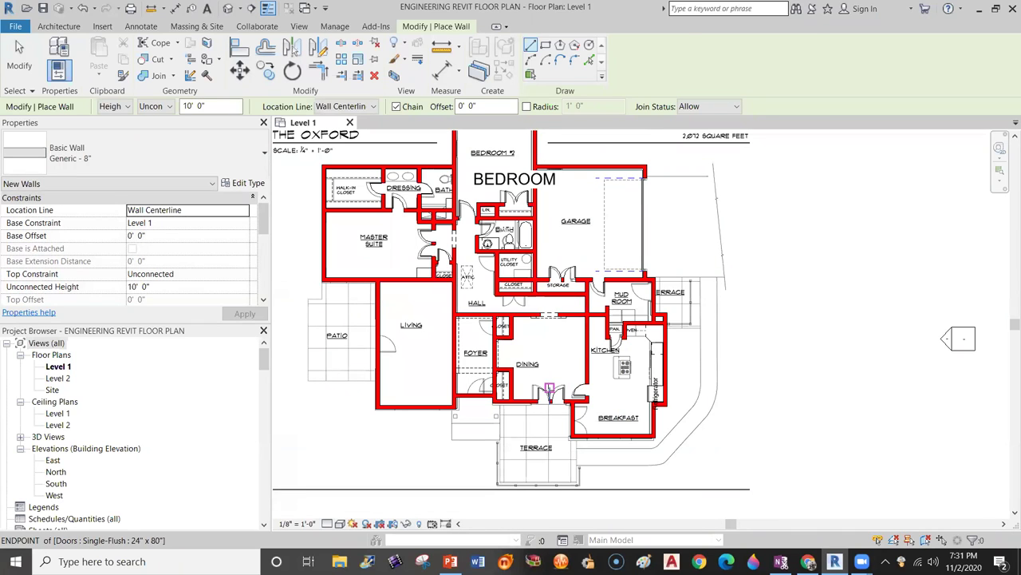
key(Escape)
key(Escape)
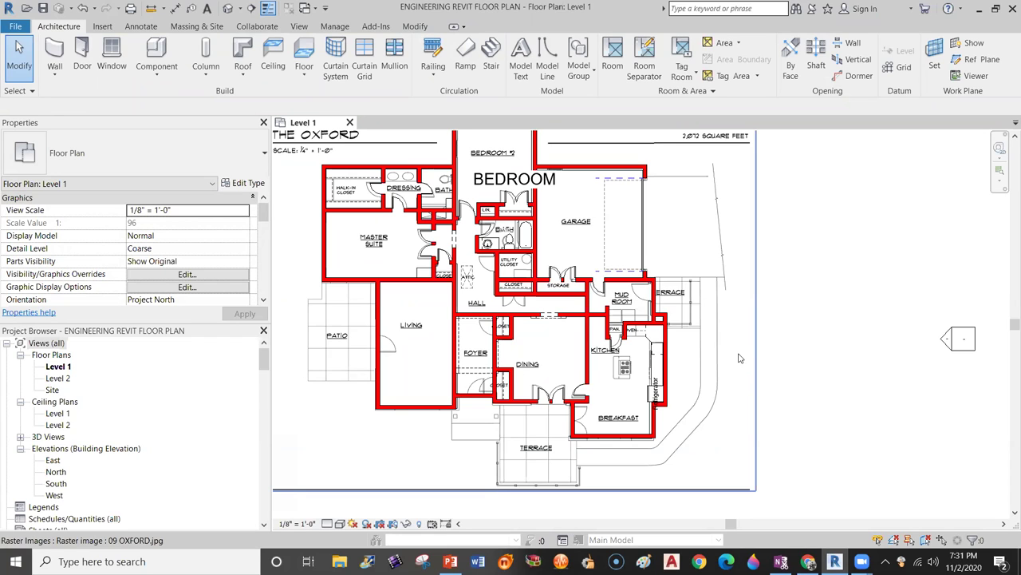
Start a toposurface with four boundary points at absolute elevation 0' 0", forming a large quadrilateral around the house.
scroll(656, 373, down, 2)
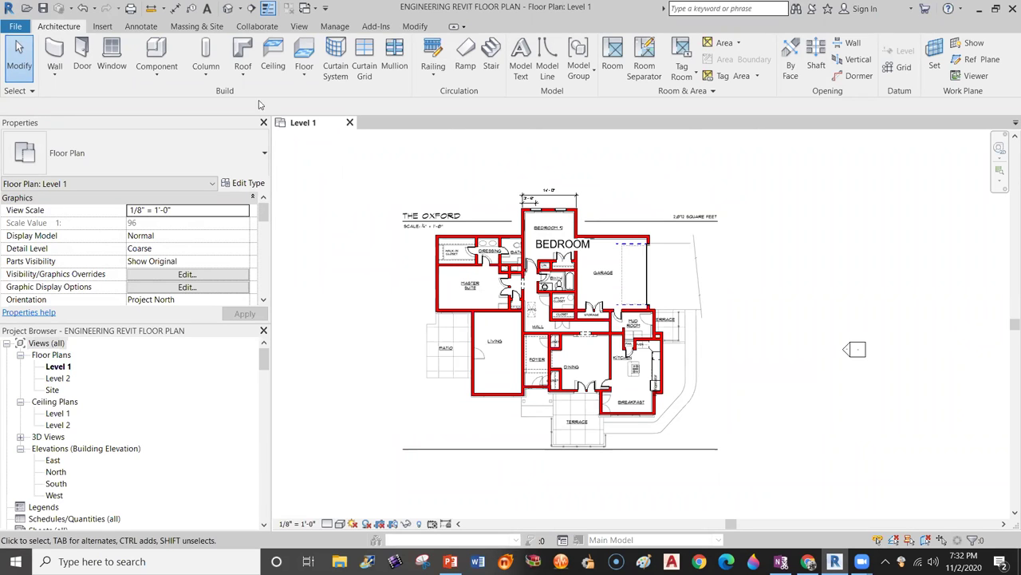
click(189, 27)
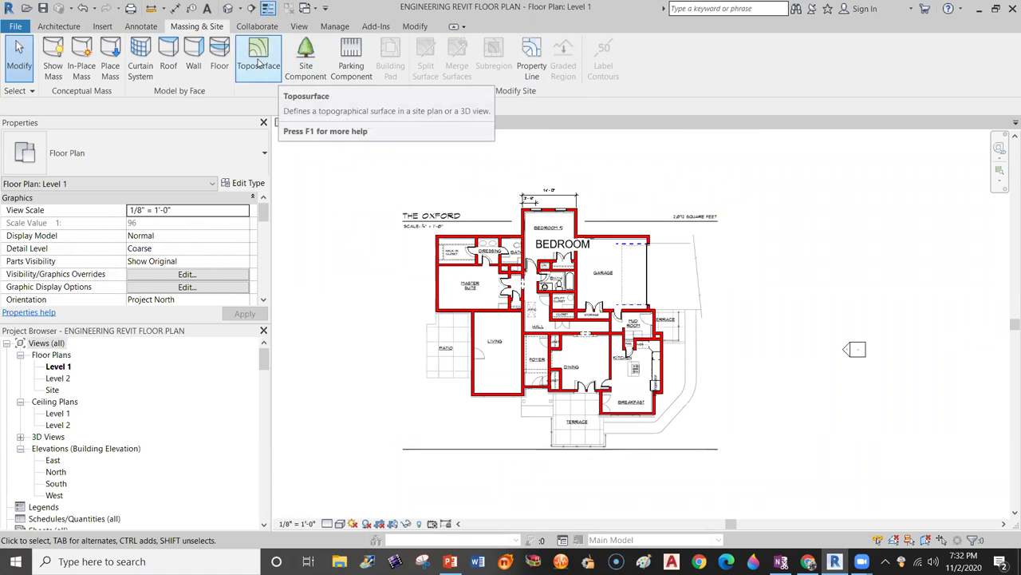
click(258, 71)
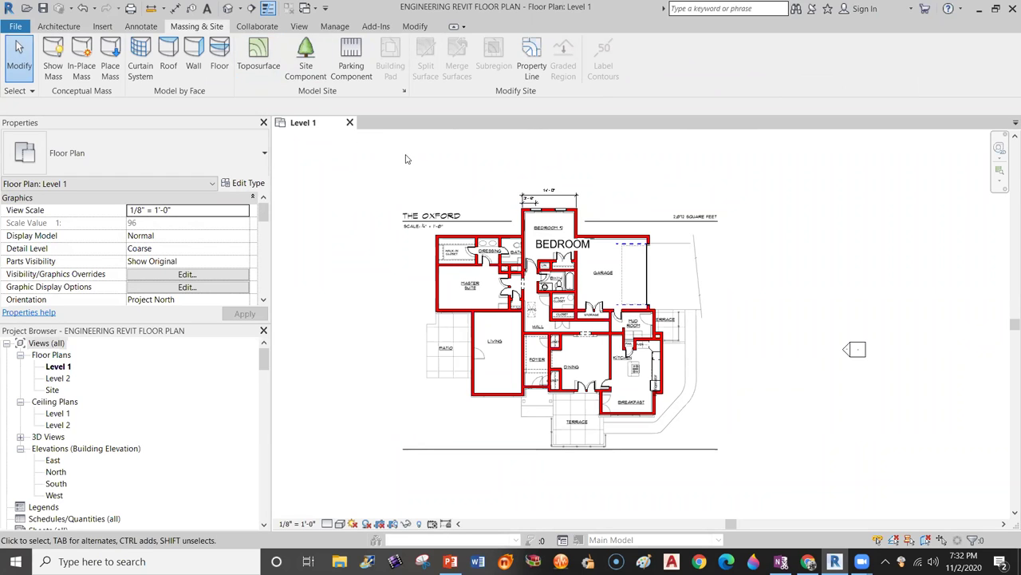
click(257, 50)
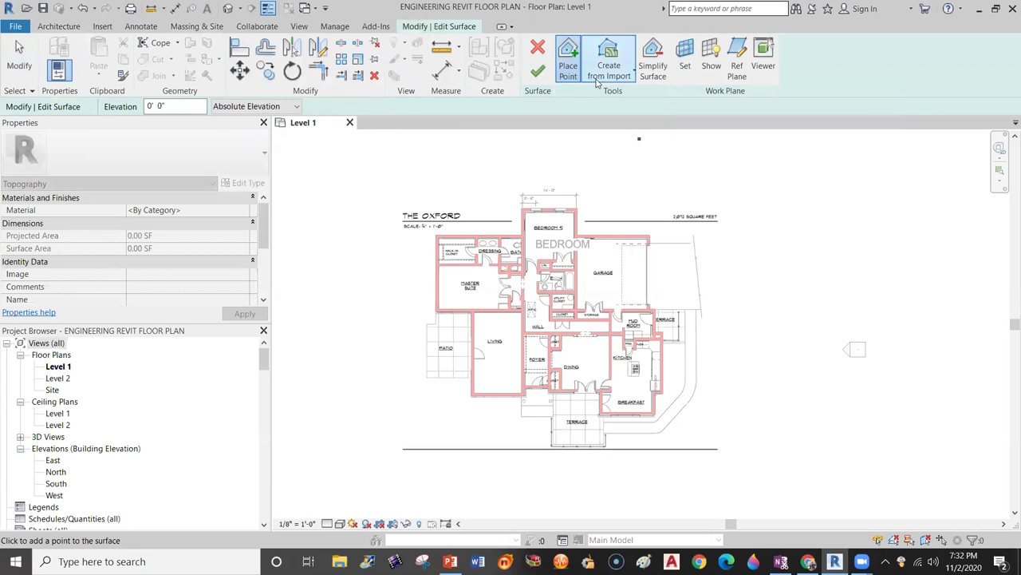
click(333, 156)
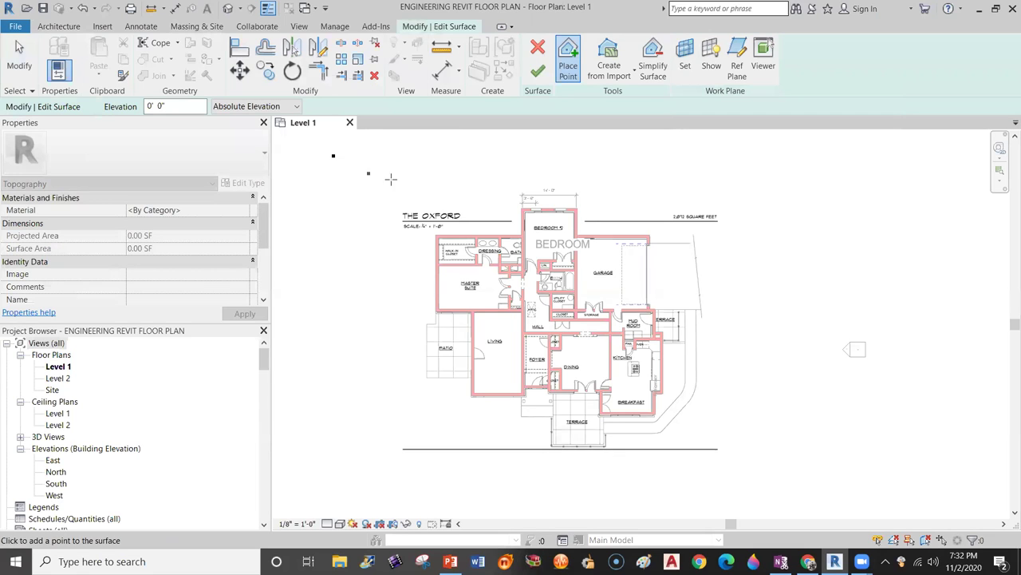
click(771, 156)
click(773, 481)
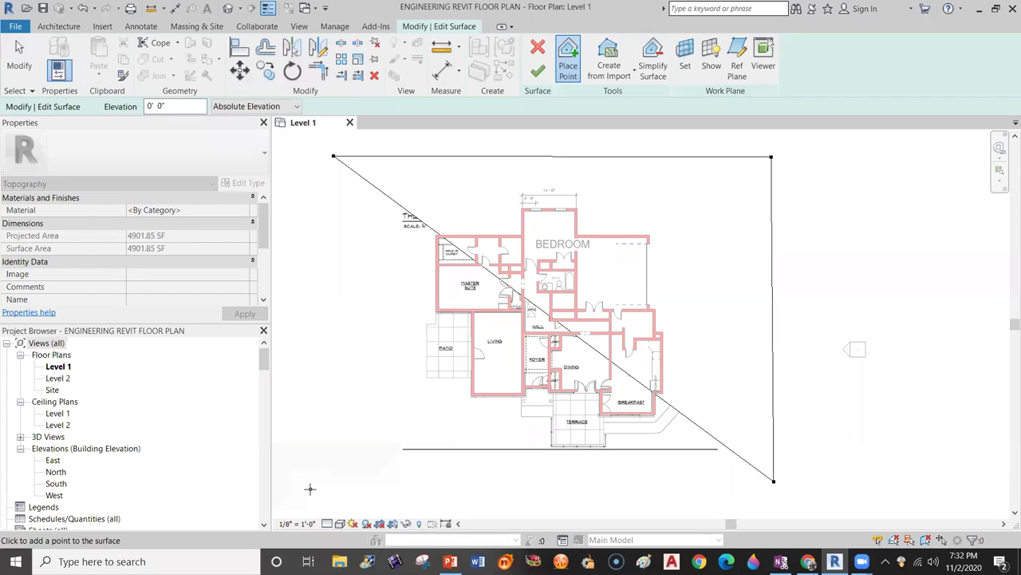
click(310, 488)
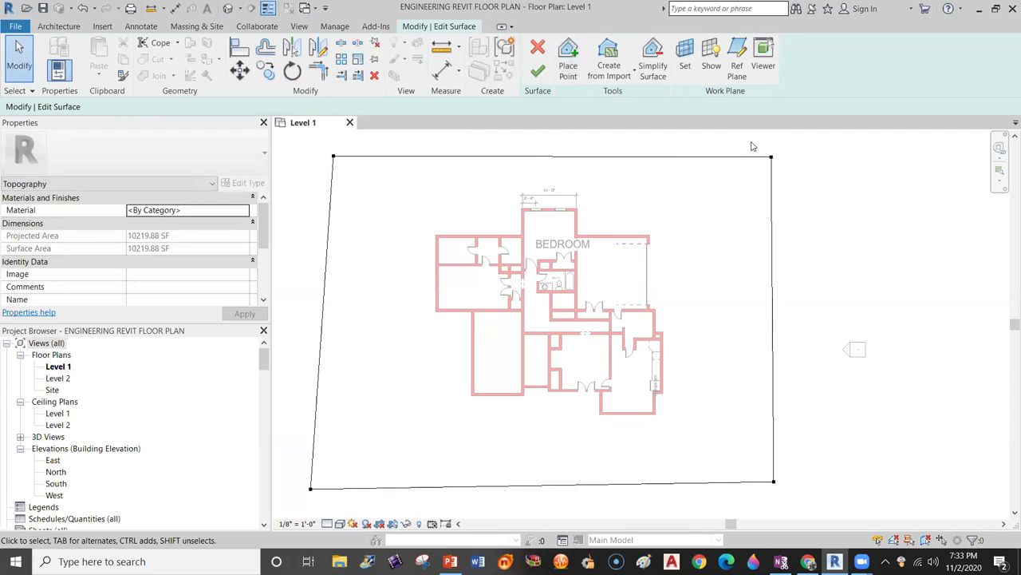
Set the elevation of the toposurface's upper-right boundary point to -2' 0".
click(771, 158)
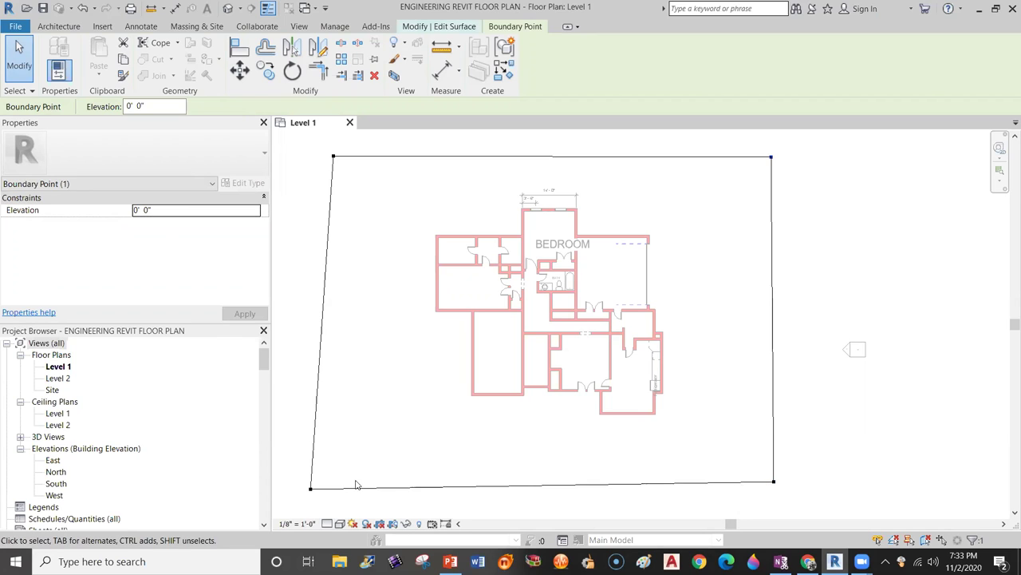
click(138, 210)
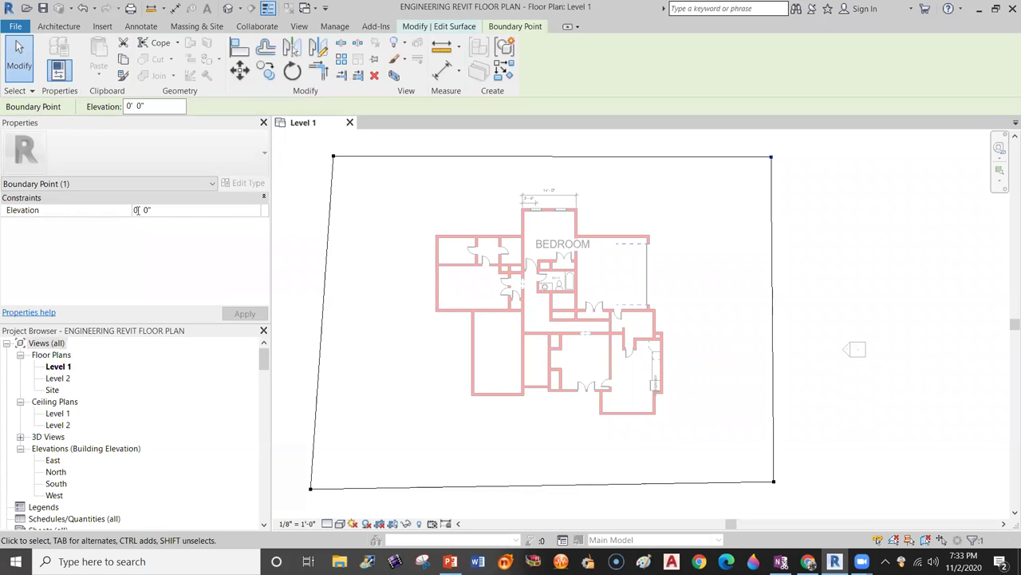
text(-2)
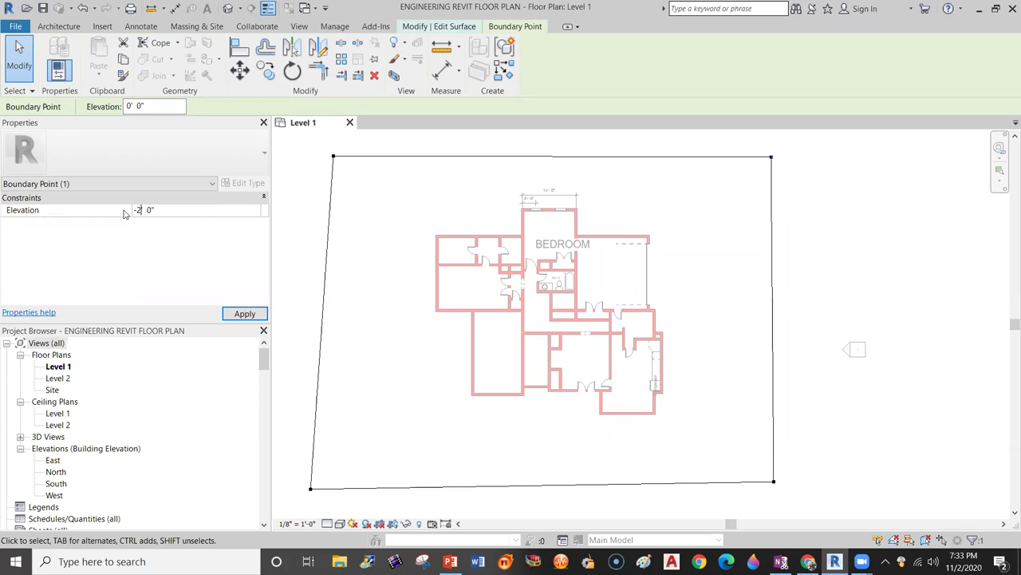
click(238, 315)
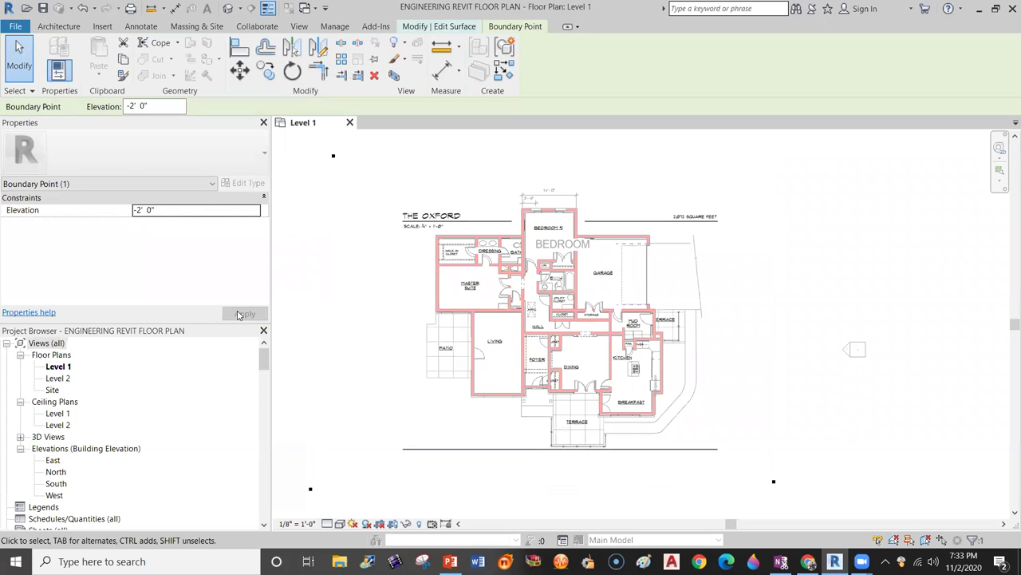
Set the elevation of the toposurface's upper-left boundary point to -2' 0".
click(333, 157)
click(136, 210)
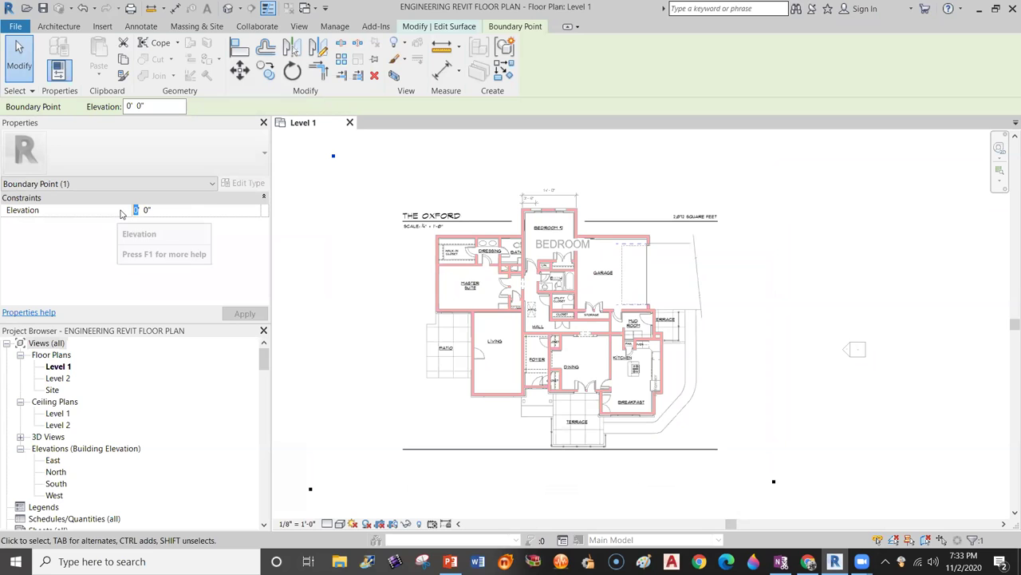
text(-2)
key(Return)
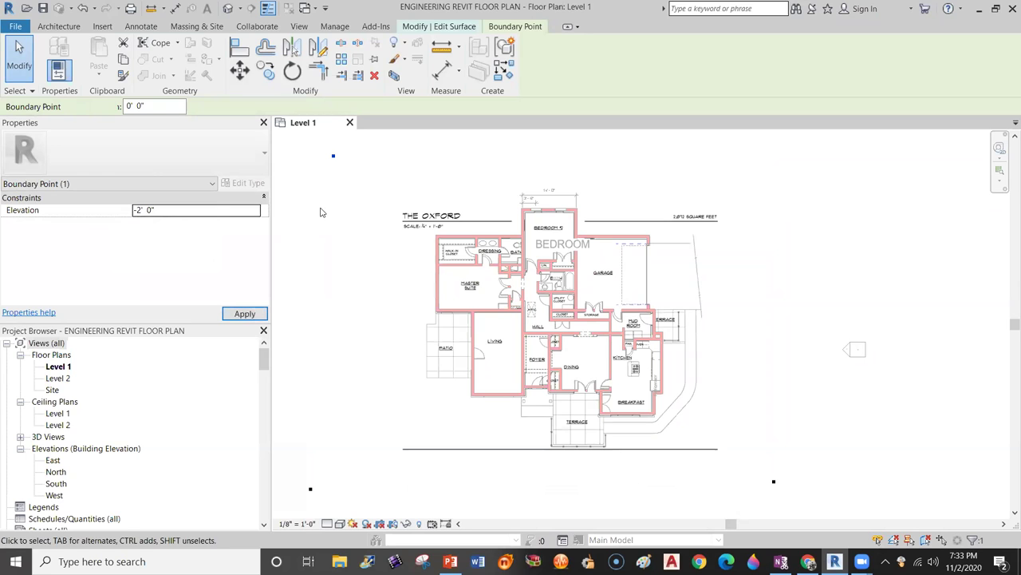
key(Escape)
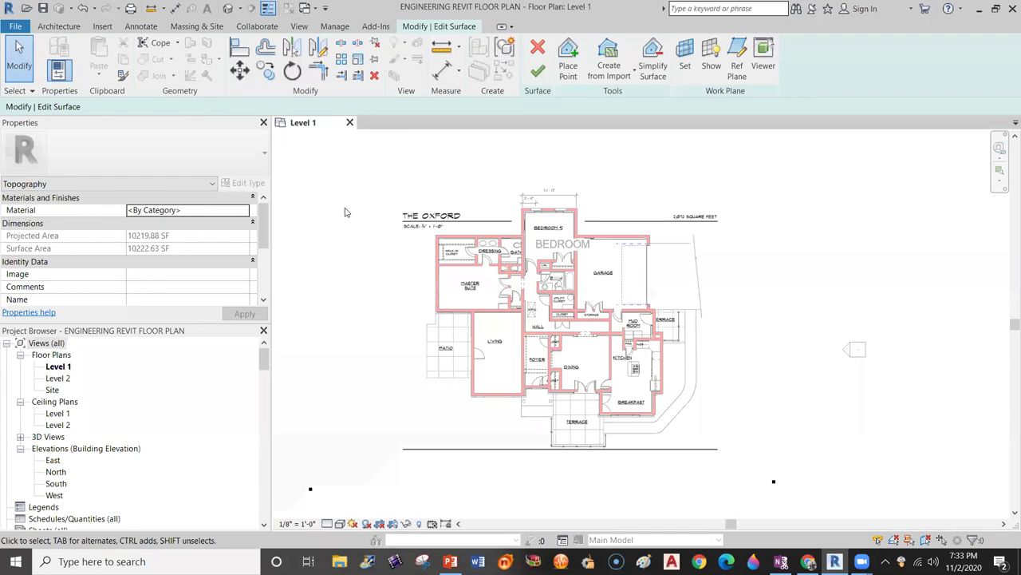
Finish the toposurface and open the Site floor plan view.
click(536, 72)
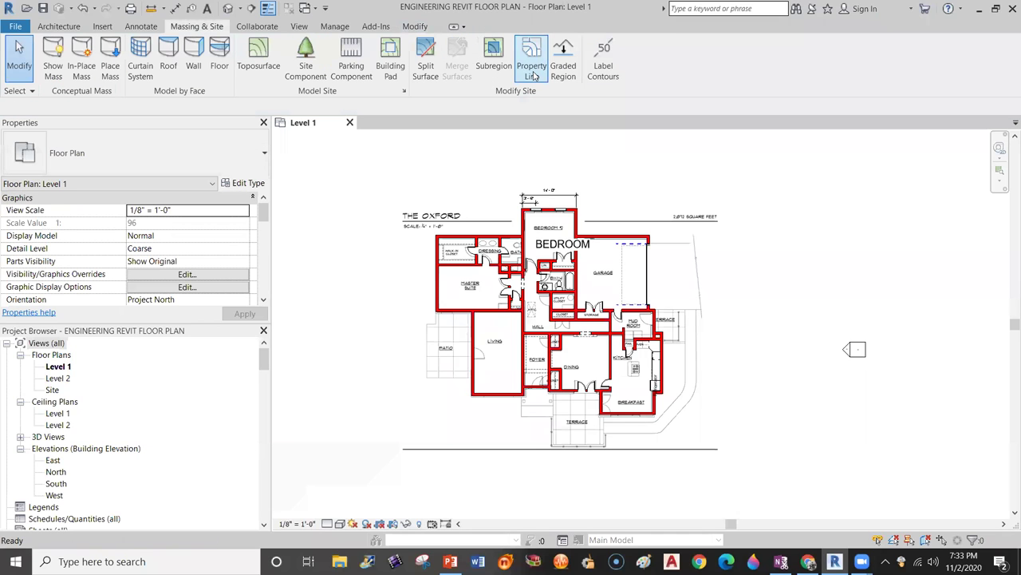
double_click(51, 390)
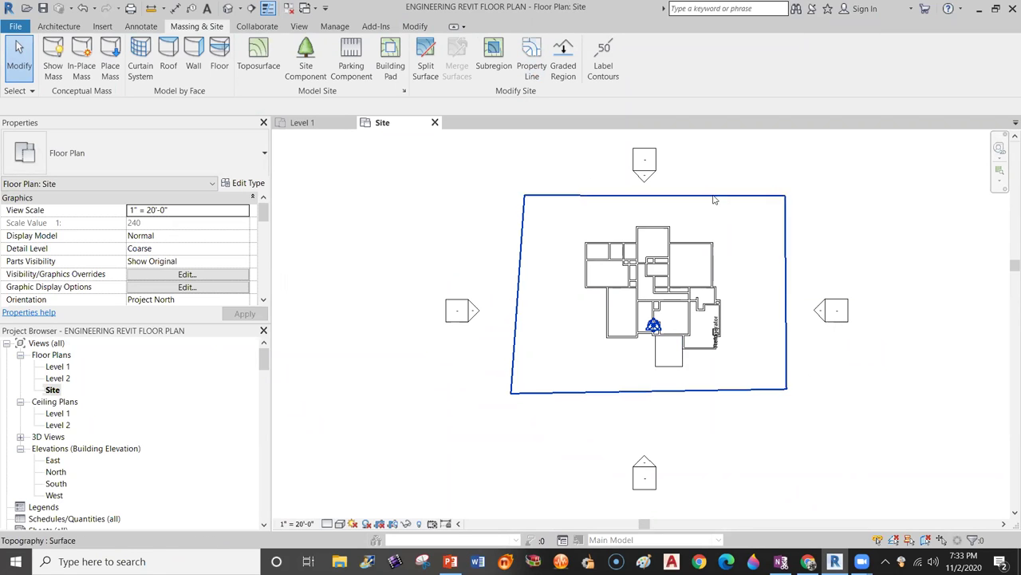
Open the default 3D view to examine the toposurface around the house.
click(297, 28)
click(377, 51)
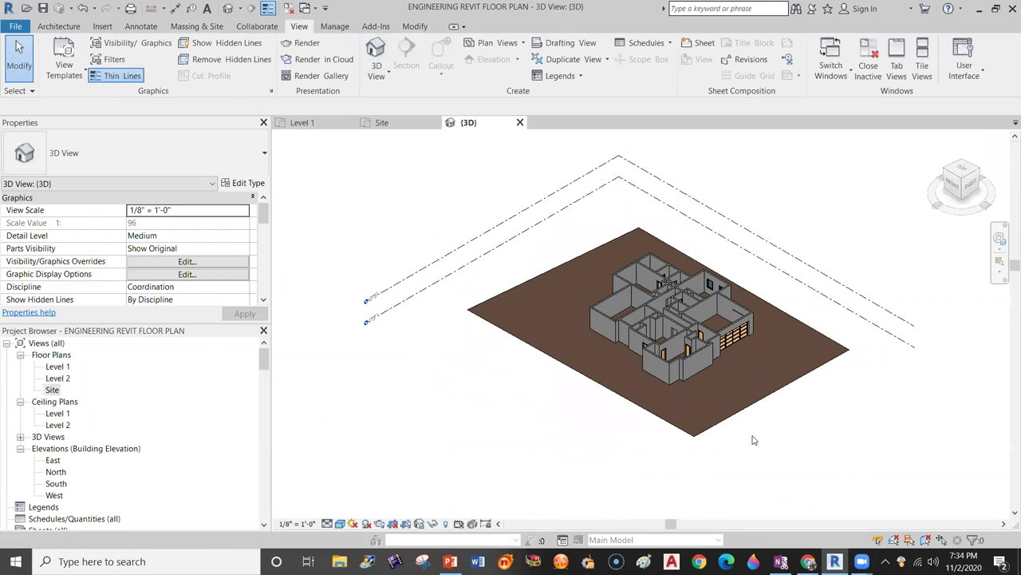
middle_drag(766, 447, 546, 395)
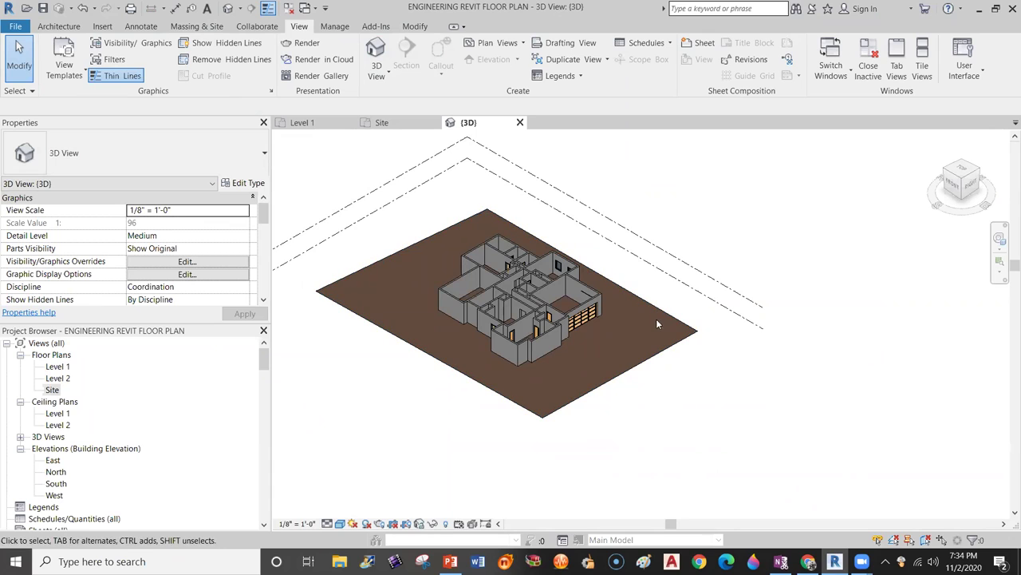
In the Site plan, draw a vertical building section east of the house, spanning the full site and looking toward the building.
click(383, 123)
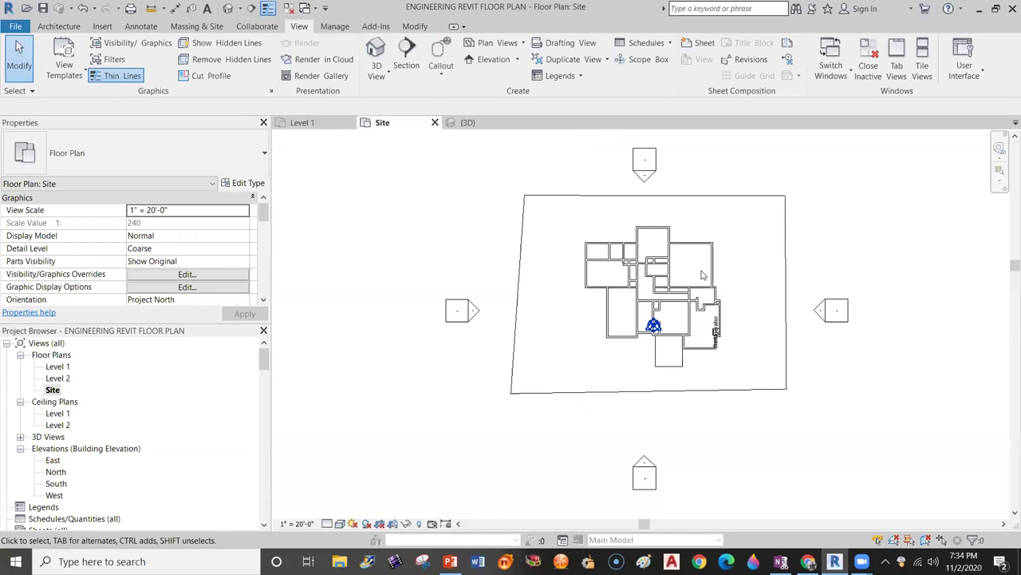
click(405, 54)
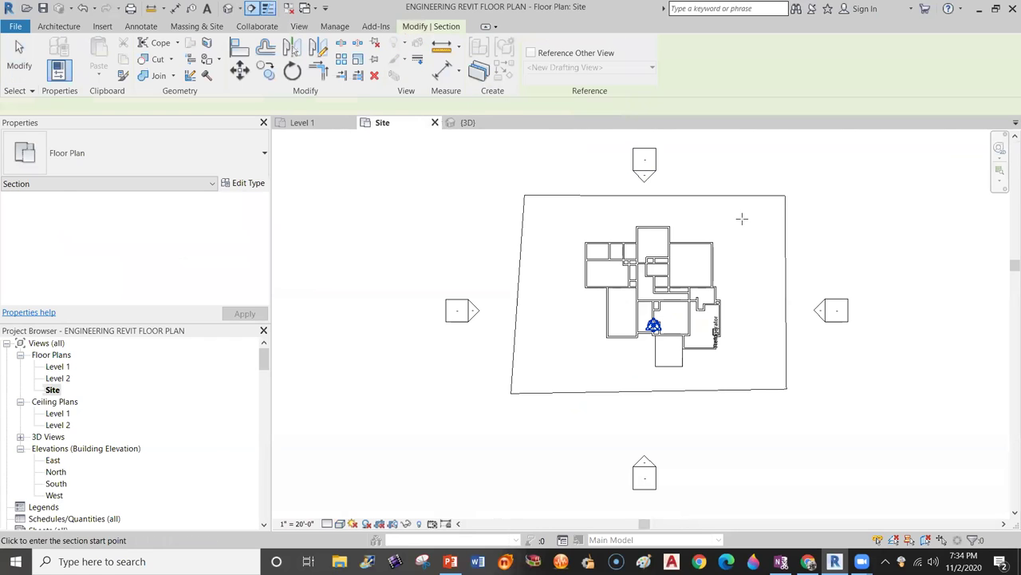
click(751, 418)
click(750, 163)
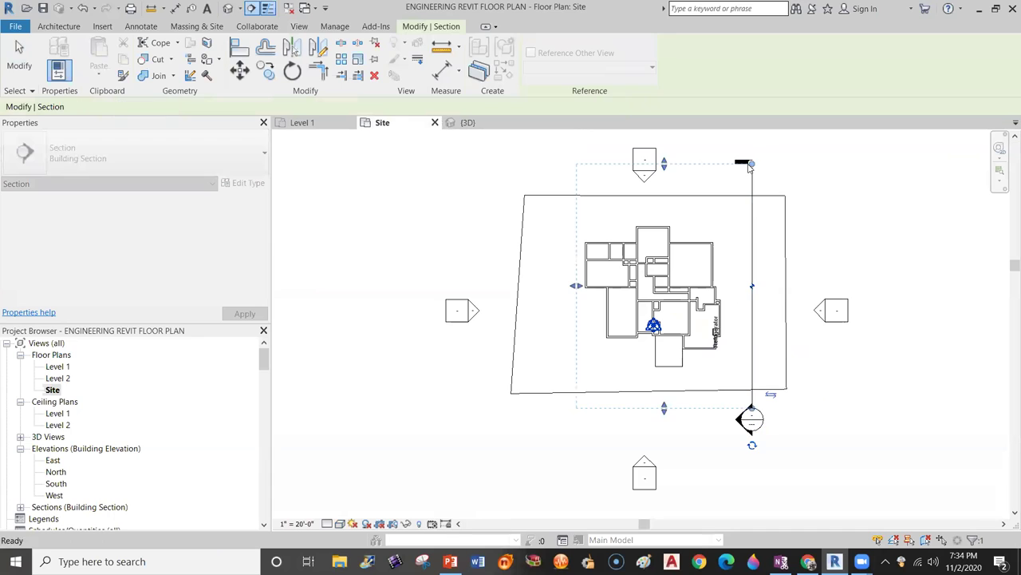
key(Escape)
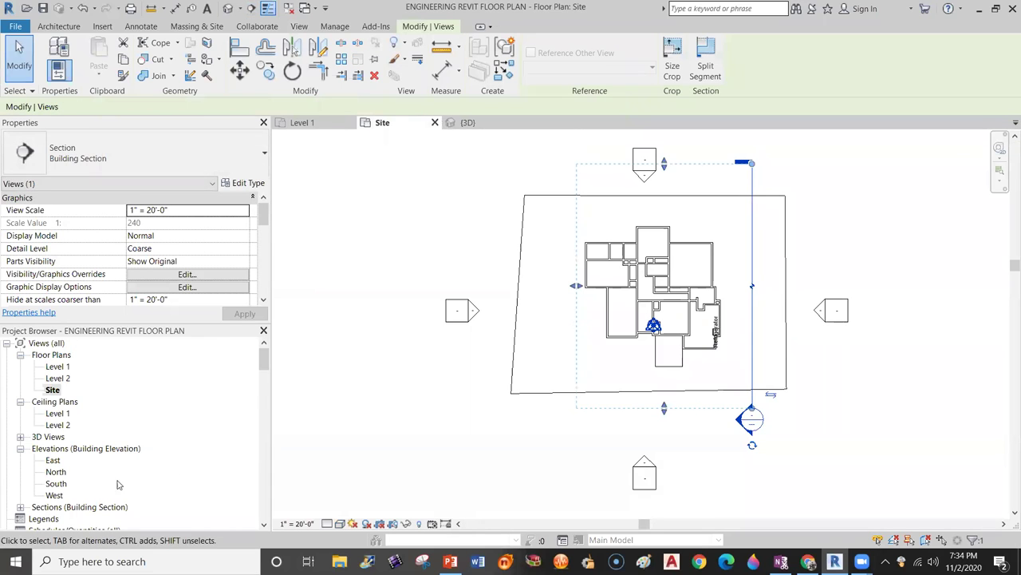
Open the Section 1 view and extend its crop region downward below the cut earth.
scroll(96, 483, down, 1)
double_click(76, 487)
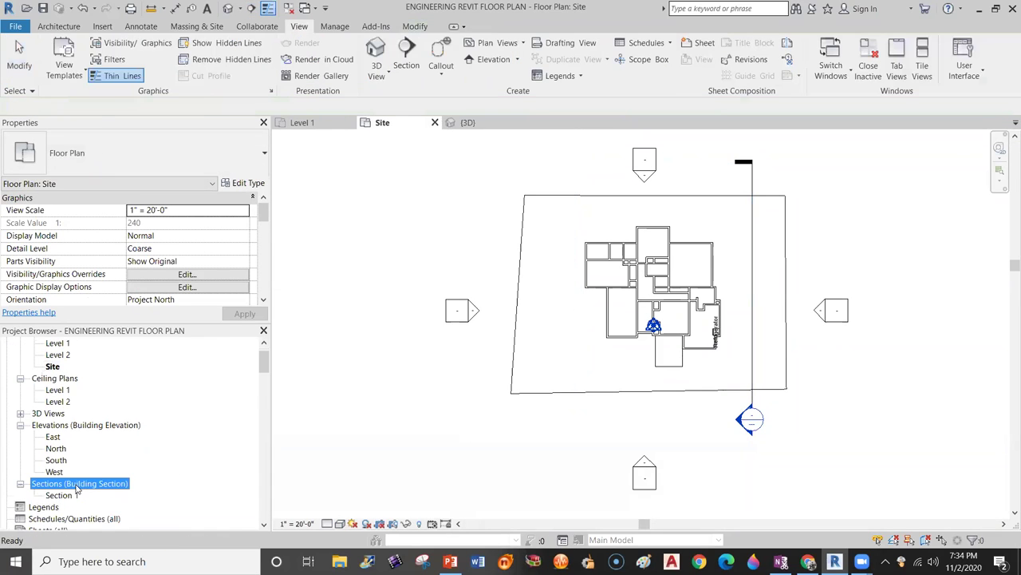
double_click(68, 496)
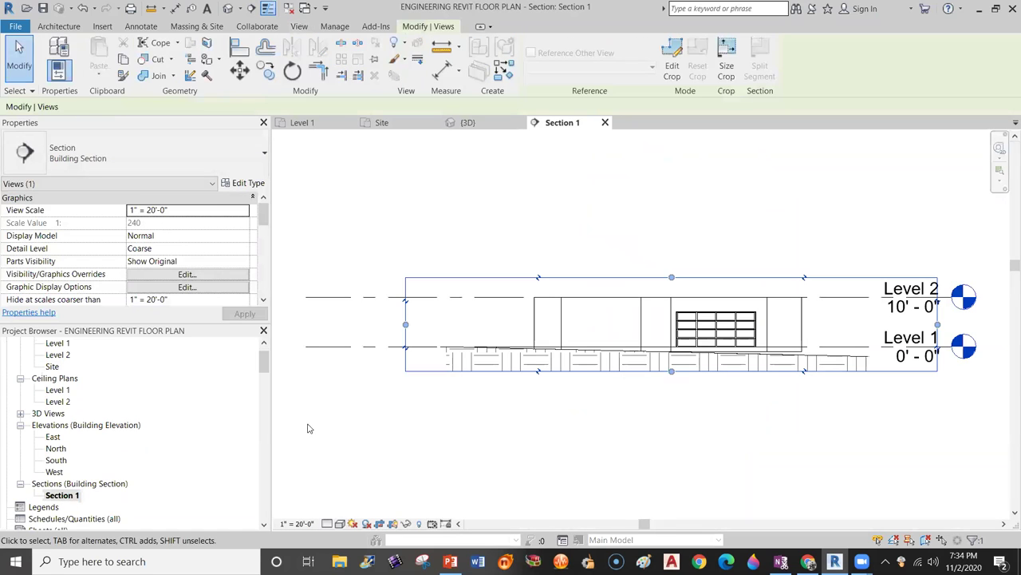
scroll(602, 433, down, 2)
middle_drag(602, 433, 569, 387)
scroll(571, 363, up, 1)
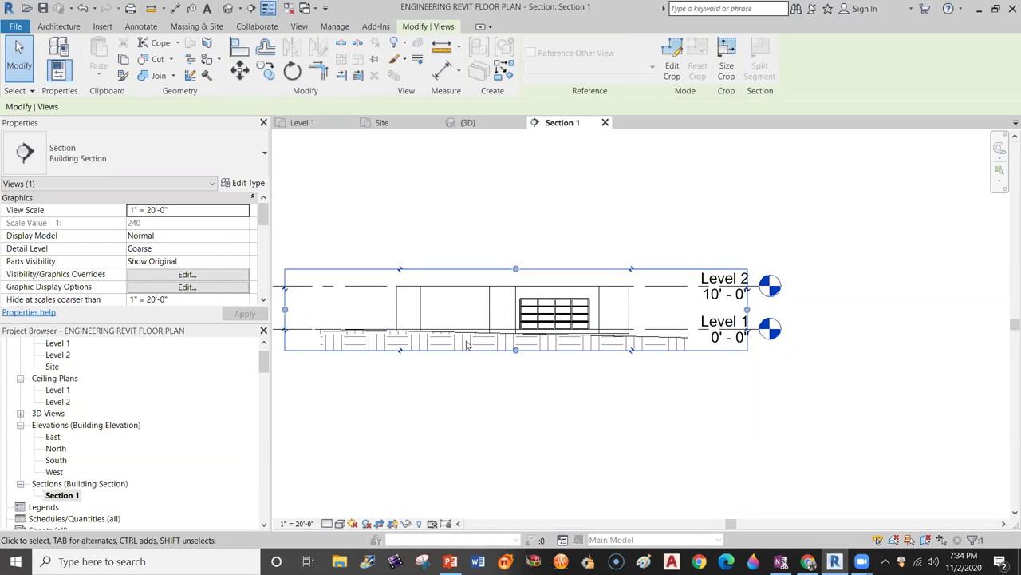
drag(515, 352, 515, 418)
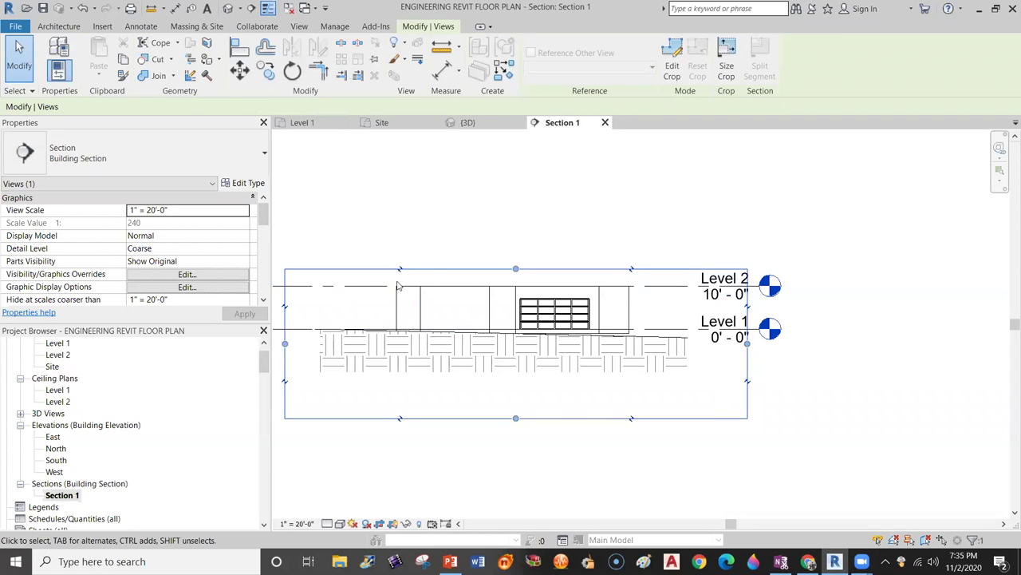
Check the section line in the Level 1 floor plan and return to the Site plan.
click(302, 123)
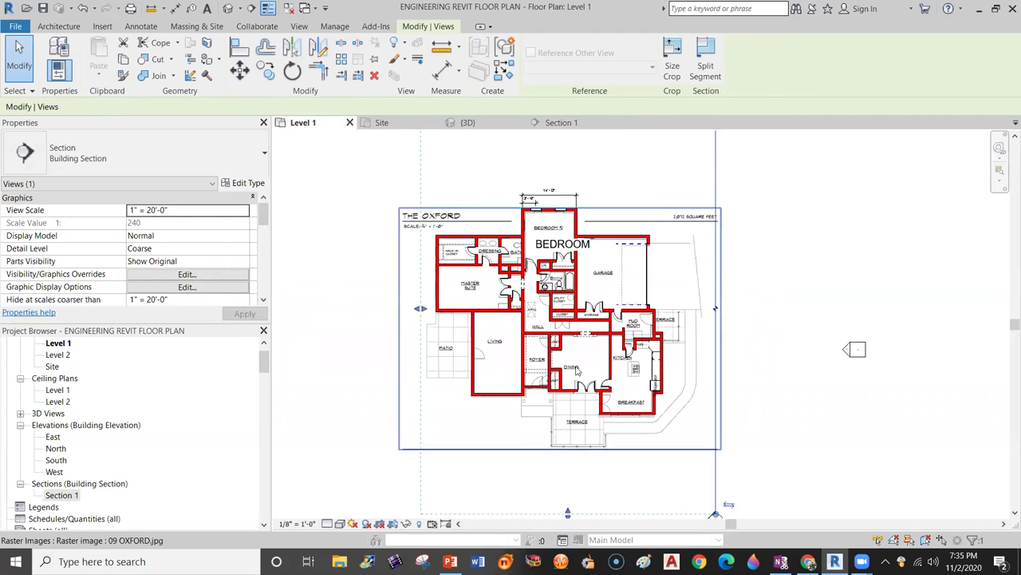
click(742, 287)
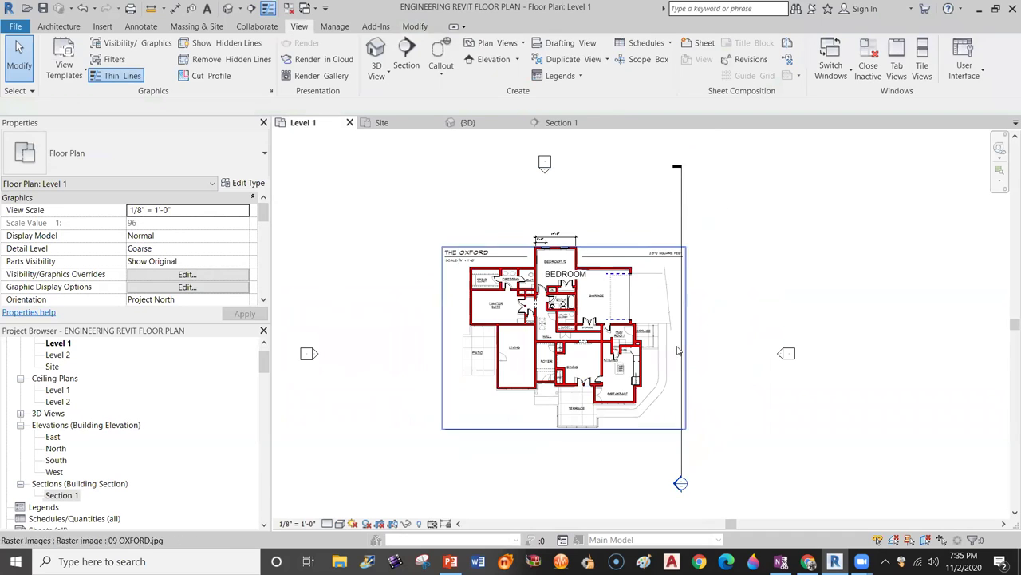
double_click(52, 366)
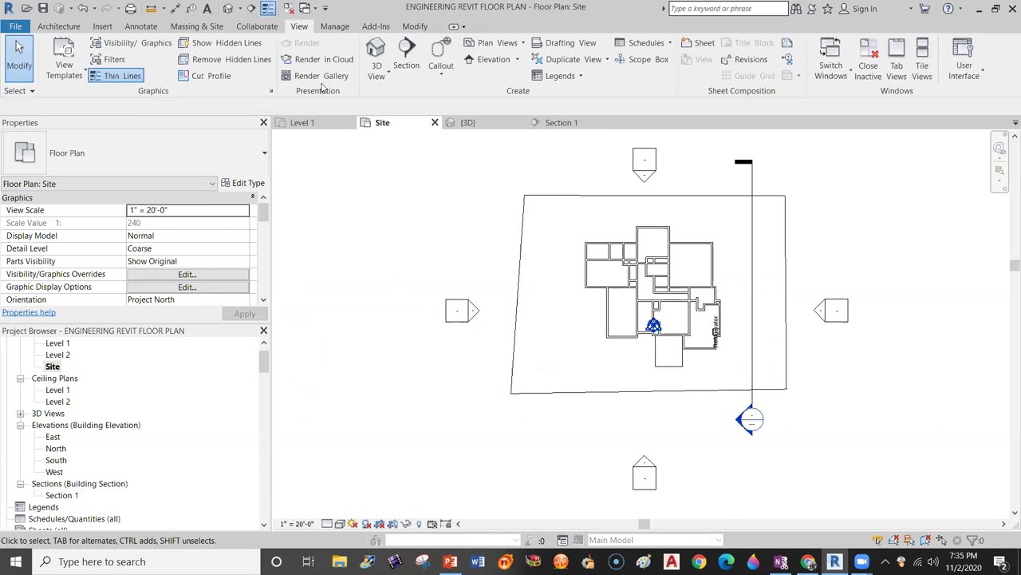
Start a second toposurface with five points at absolute elevation 0' 0", forming an irregular pentagon southwest of the house.
click(197, 28)
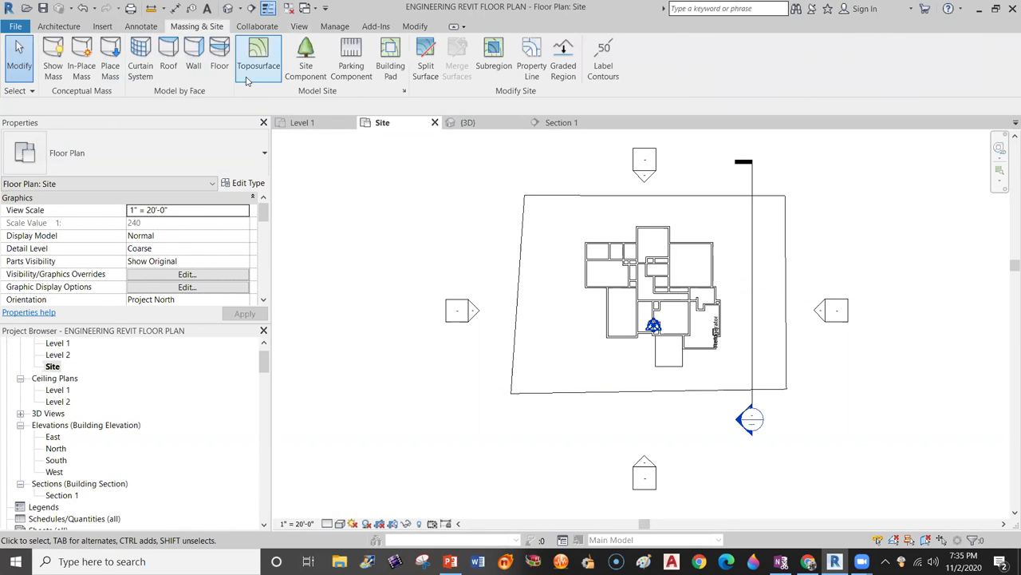
click(257, 54)
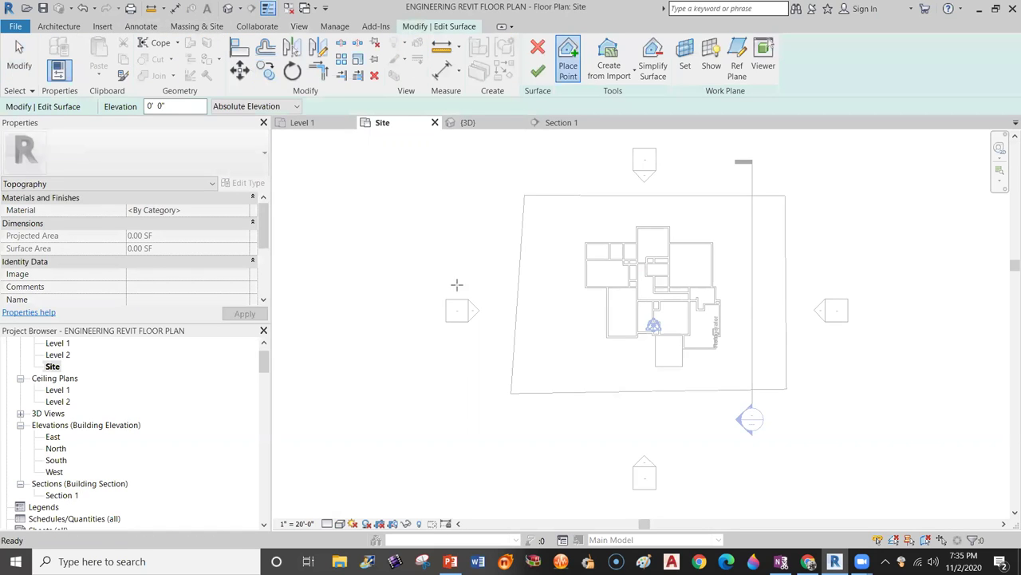
click(533, 363)
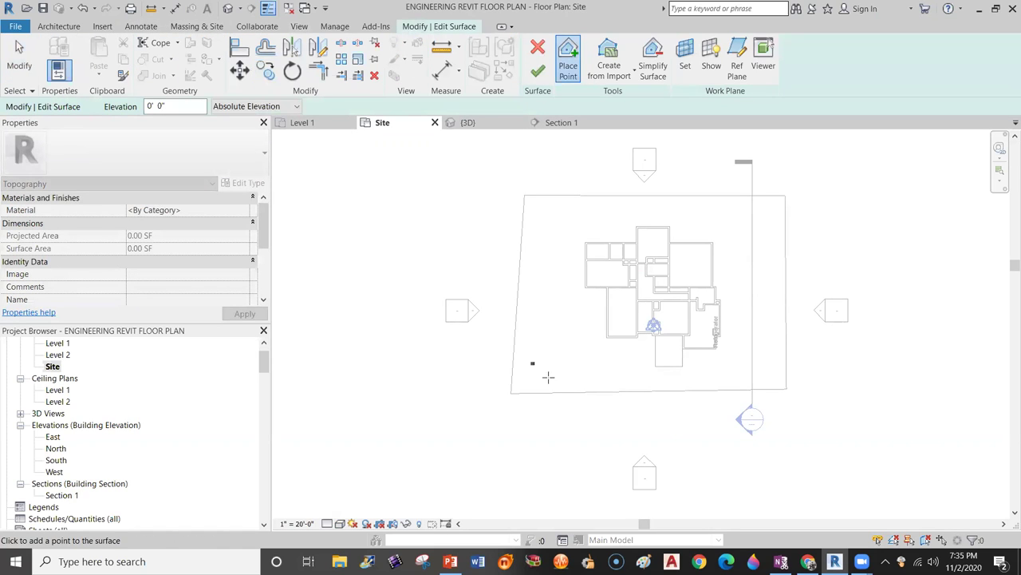
click(625, 362)
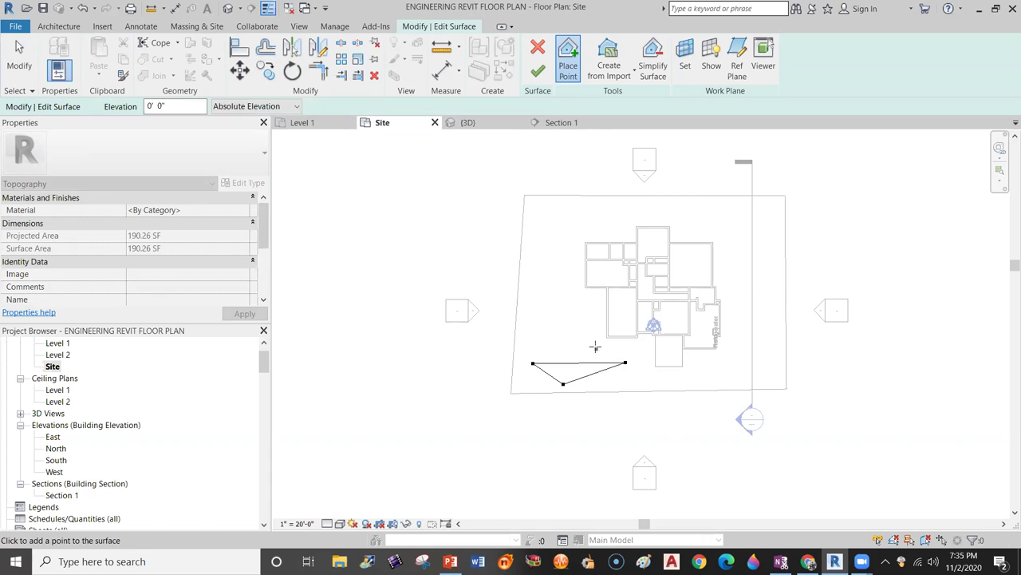
click(579, 323)
click(543, 332)
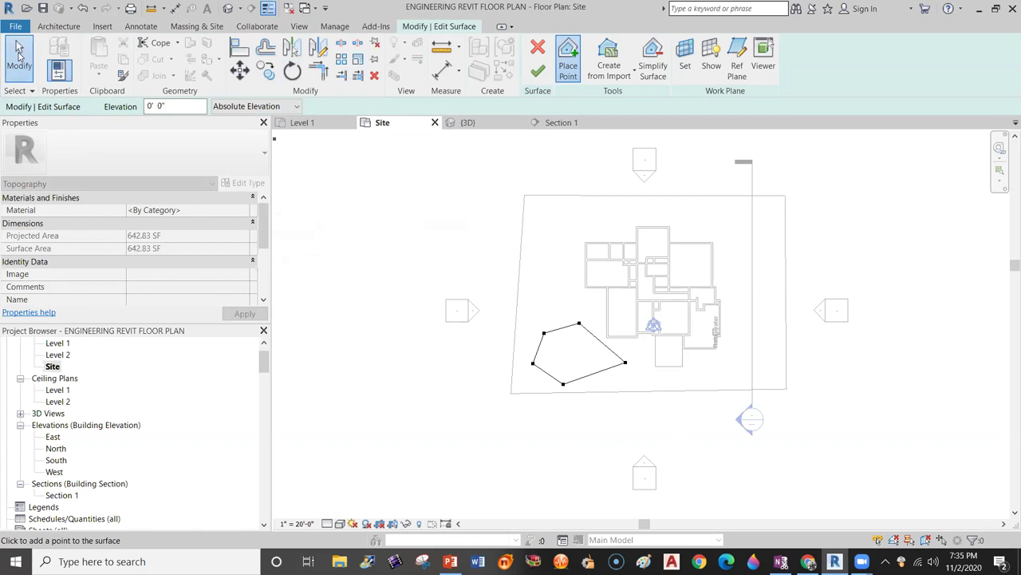
Set the elevation of the new toposurface's upper-left and lower-left boundary points to 2' 0".
click(19, 54)
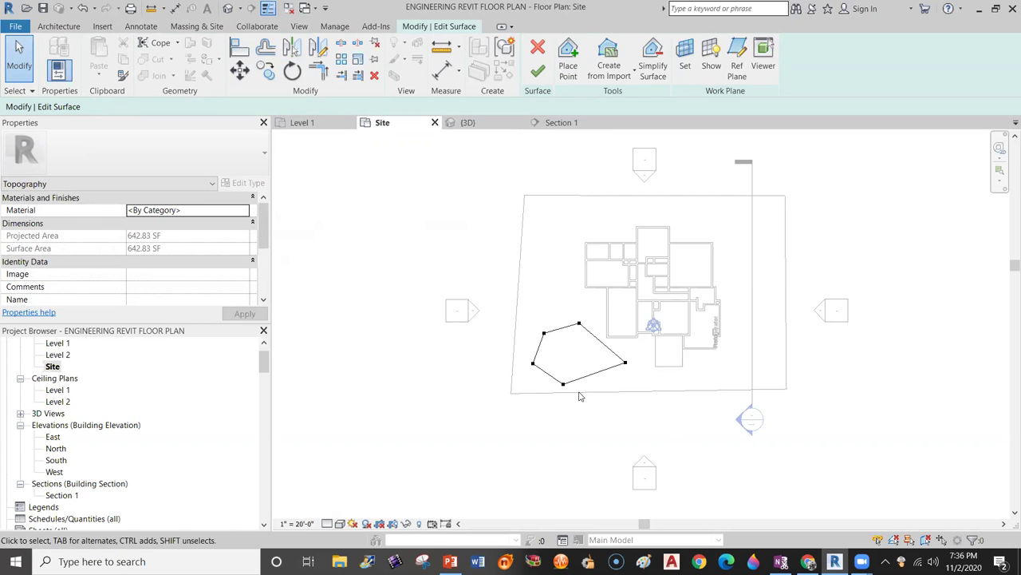
click(543, 333)
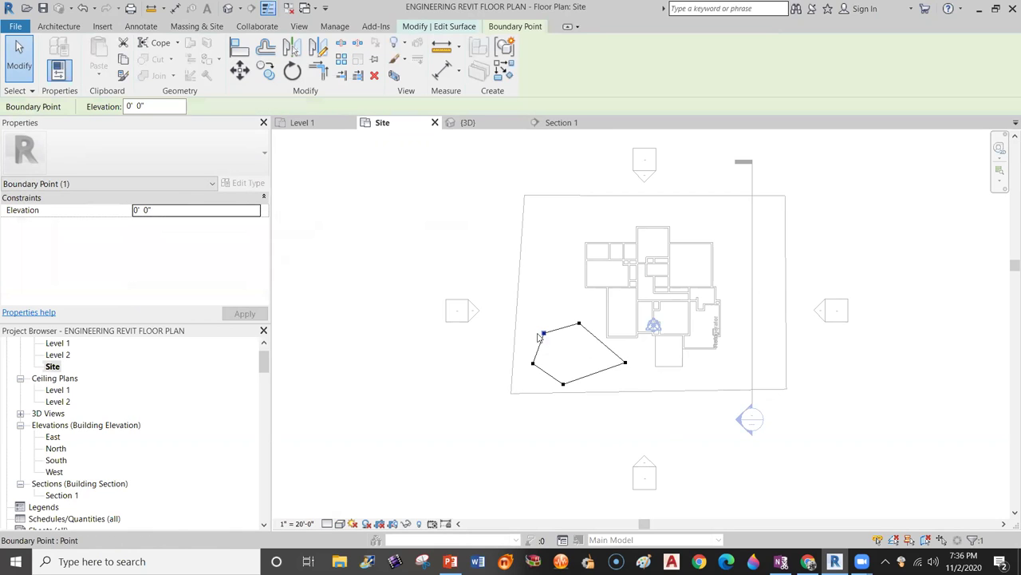
click(136, 211)
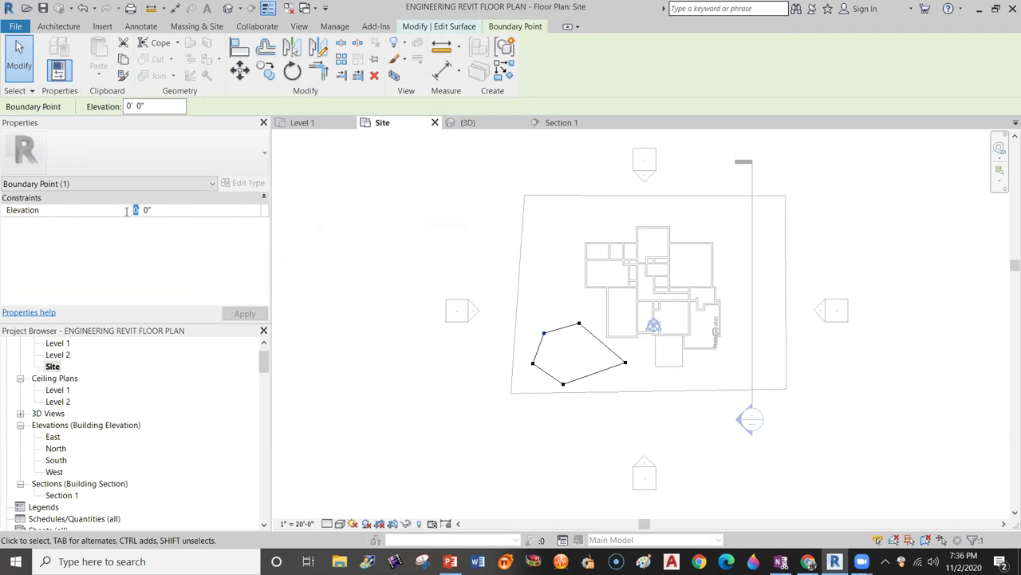
text(5)
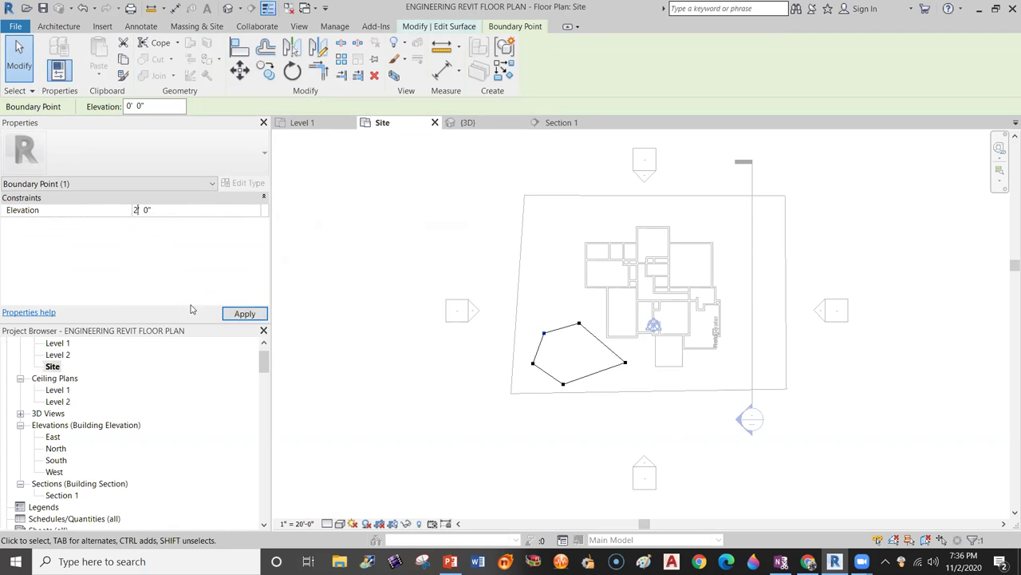
click(533, 363)
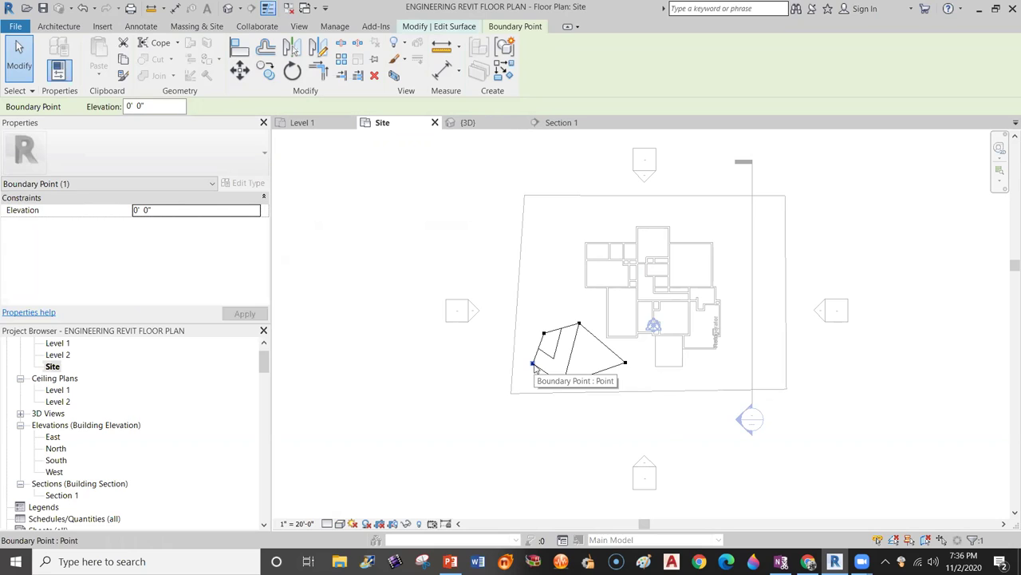
click(135, 210)
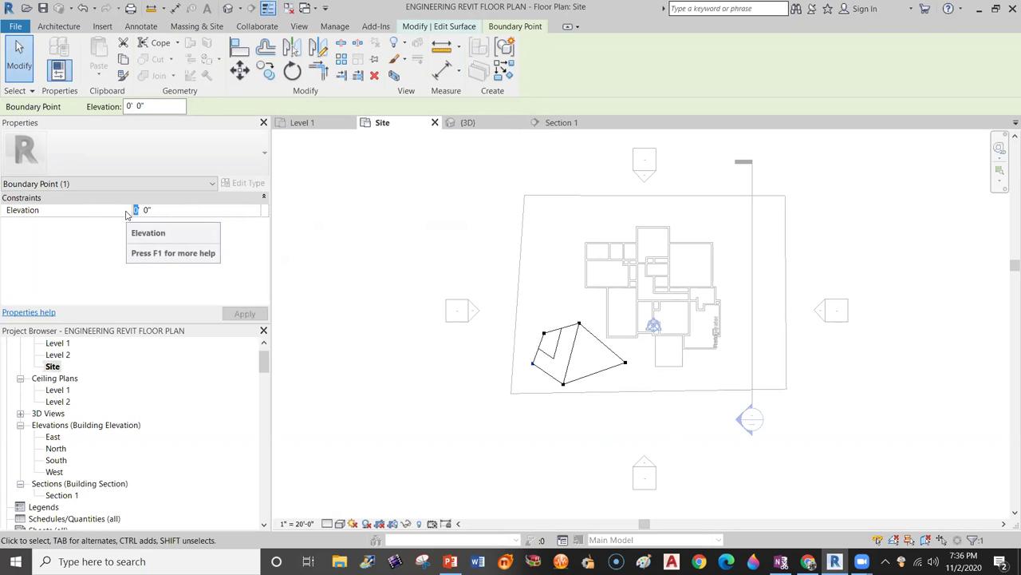
text(2)
Set the elevation of the new toposurface's bottom and rightmost boundary points to 2' 0".
click(564, 383)
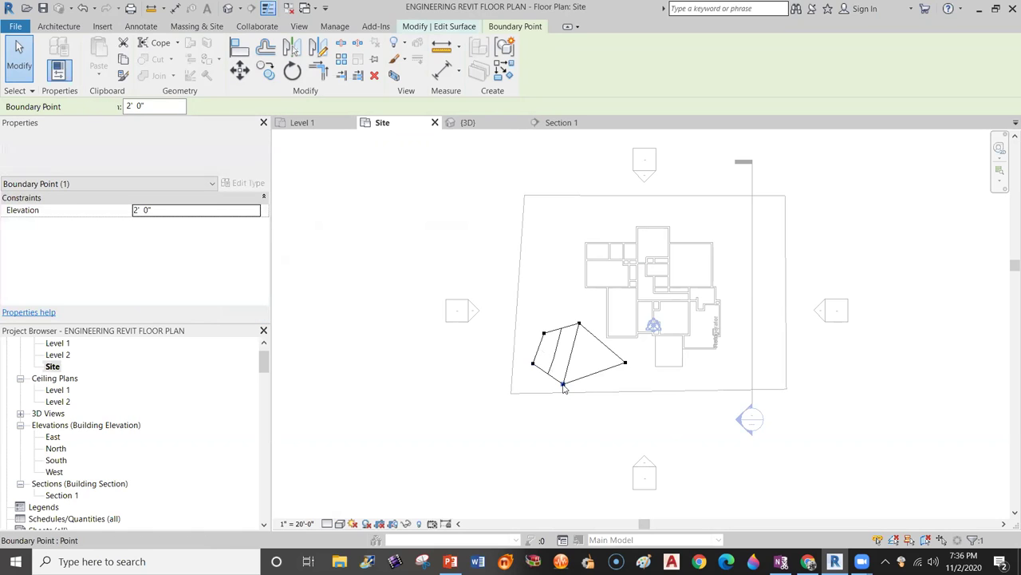
click(136, 210)
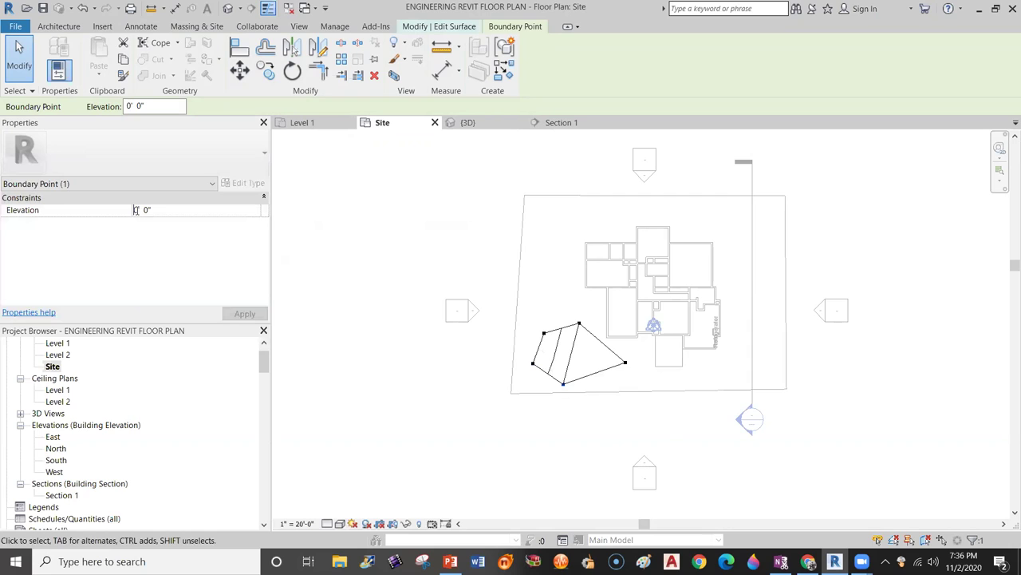
text(2)
click(624, 362)
click(135, 210)
drag(137, 209, 121, 210)
text(2)
key(ctrl+z)
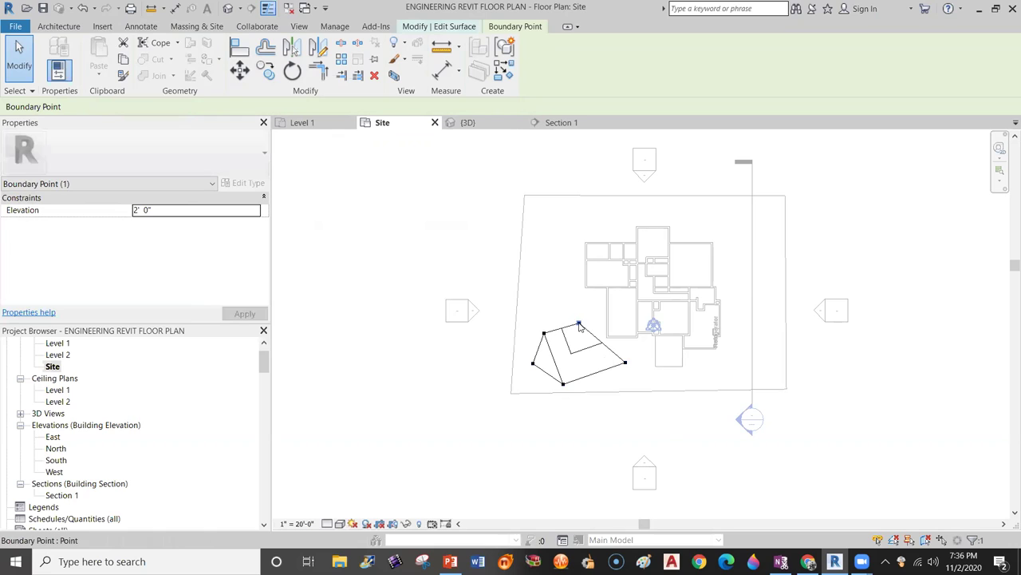
Set the elevation of the pentagon's topmost boundary point to 2' 0" and finish the toposurface.
click(136, 209)
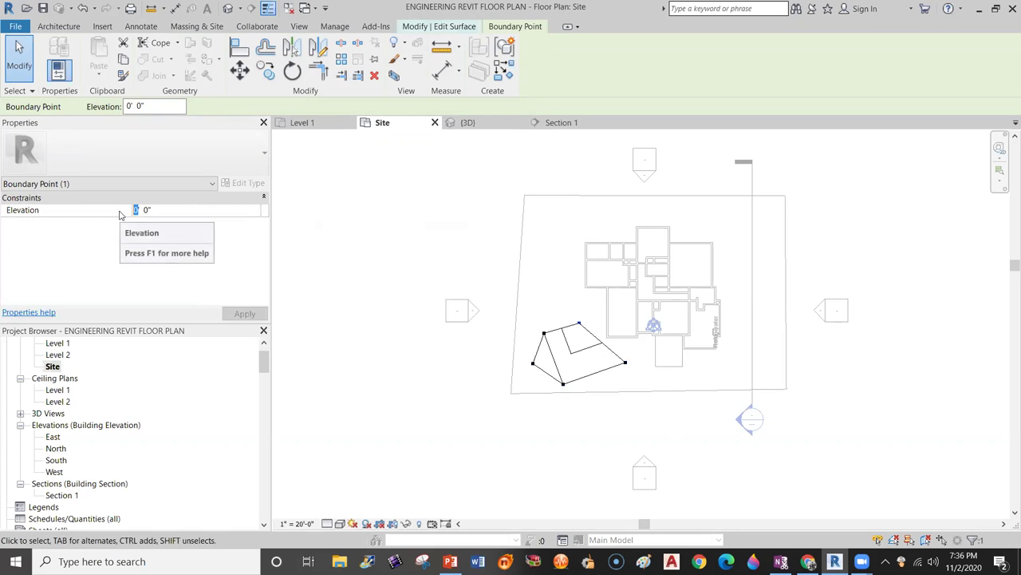
text(2)
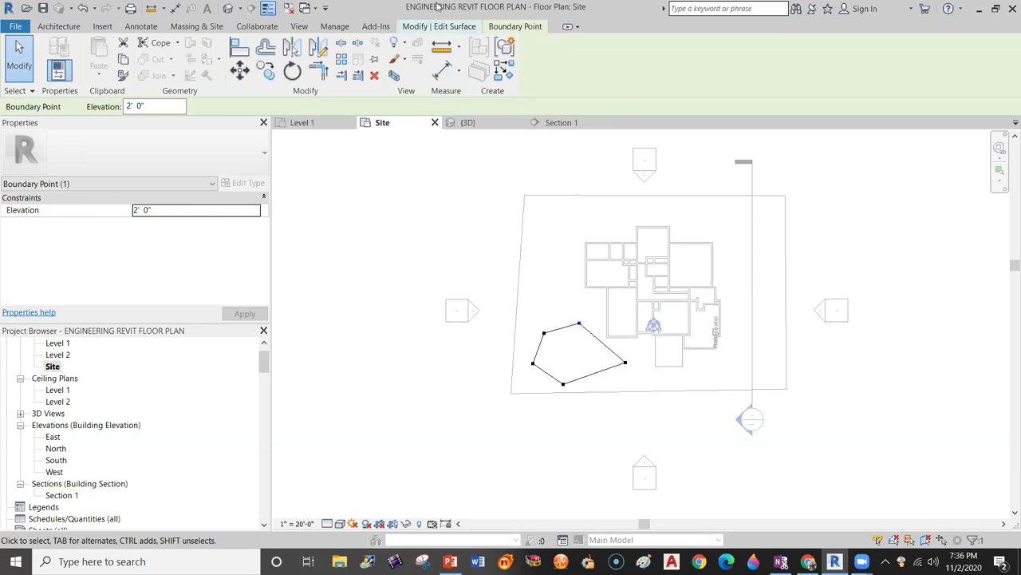
click(441, 27)
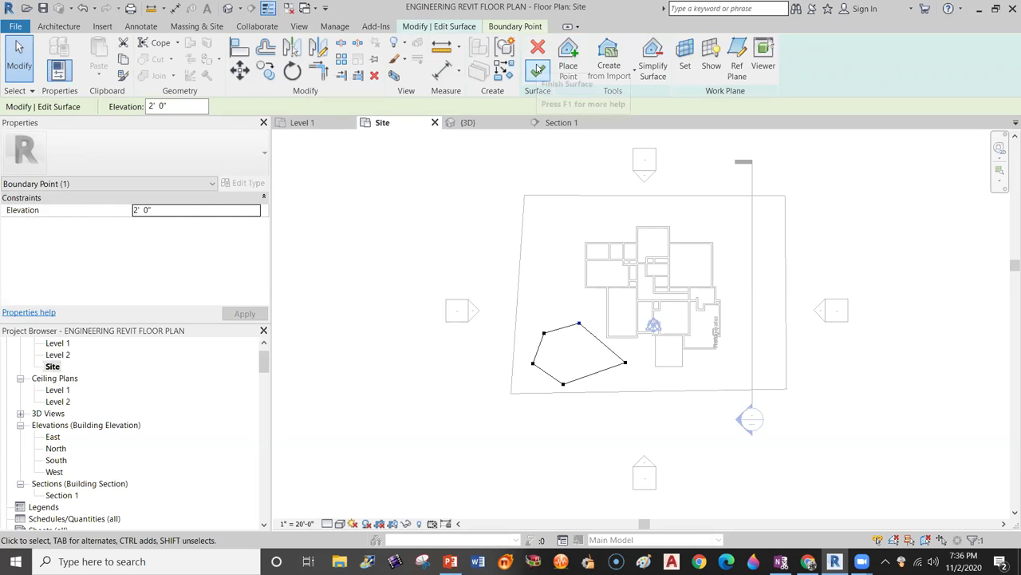
click(536, 73)
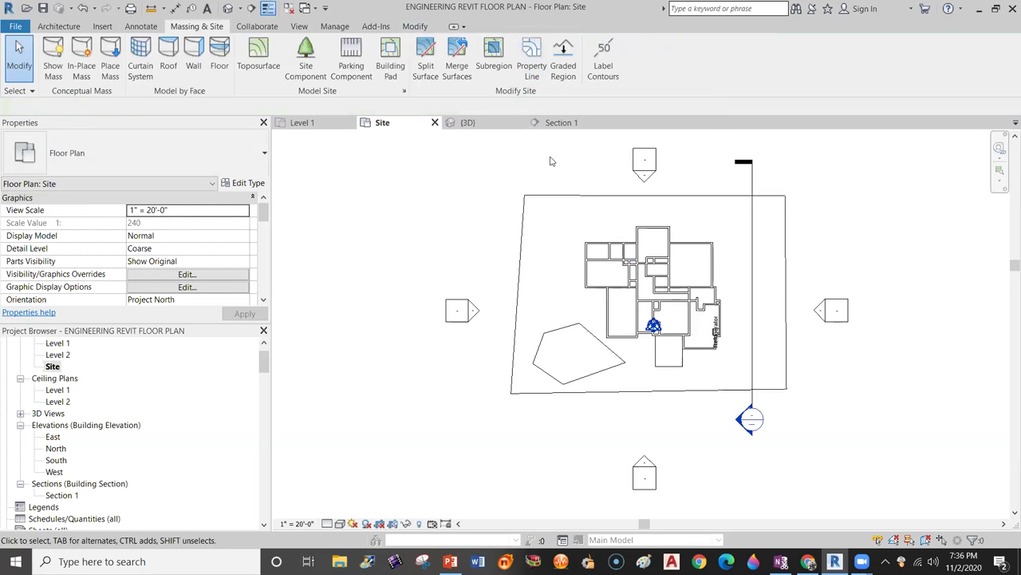
Draw a second vertical building section through the pentagonal toposurface, spanning the full site and looking east toward the house.
click(300, 26)
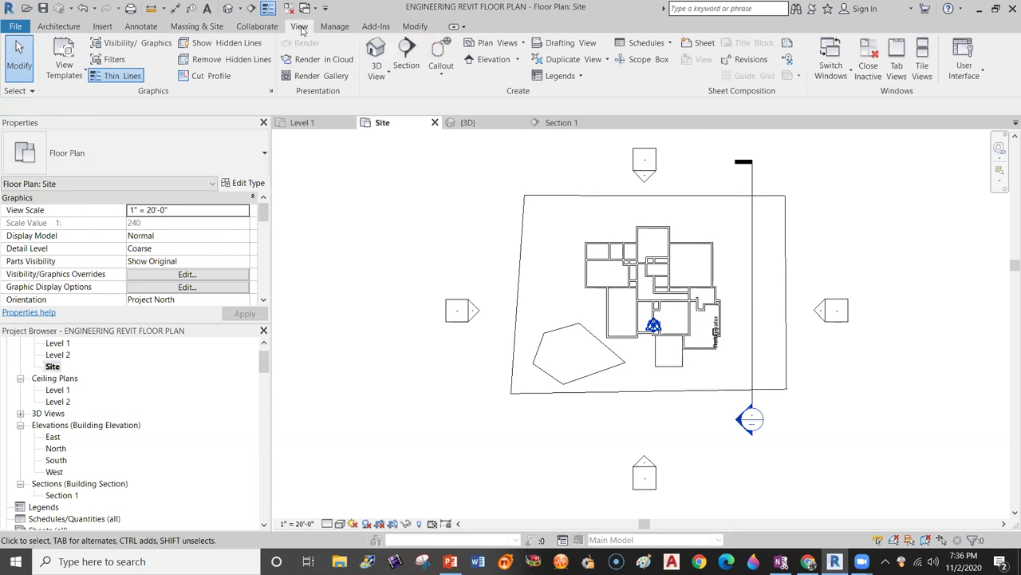
click(406, 55)
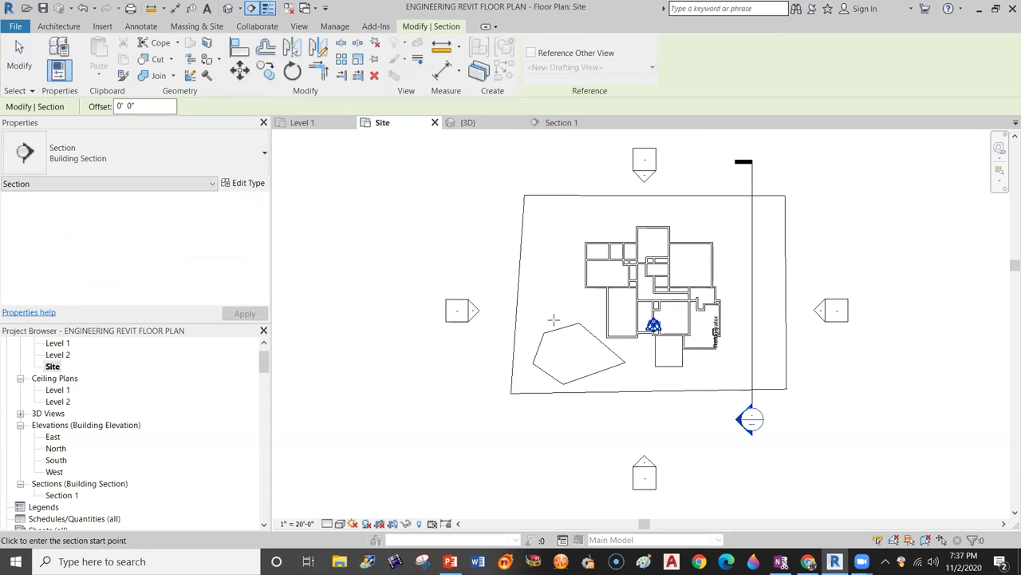
click(571, 175)
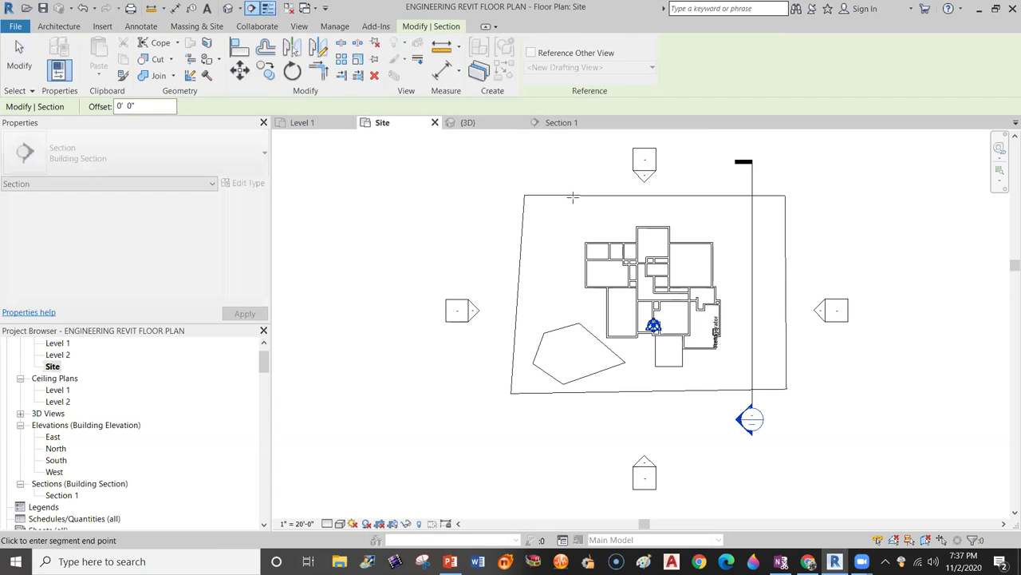
click(567, 446)
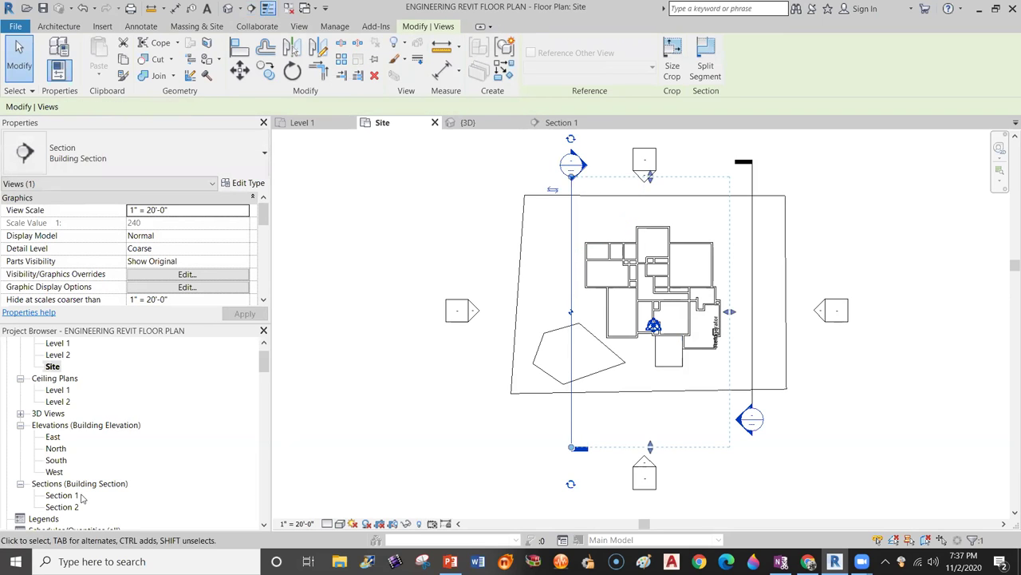
Open the Section 2 view and extend the upper edge of its crop region well above Level 2.
double_click(64, 508)
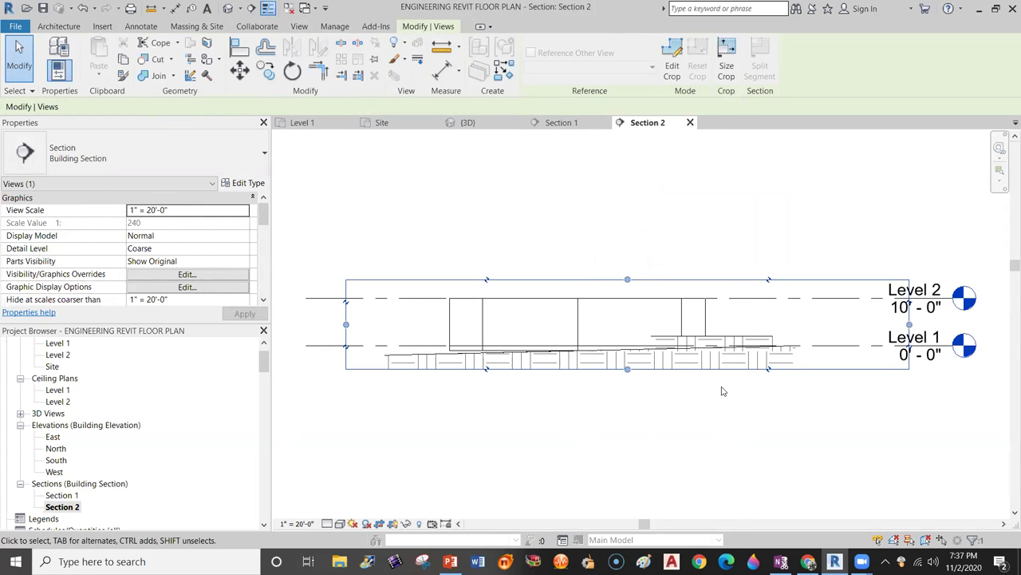
scroll(723, 390, up, 1)
scroll(727, 382, down, 1)
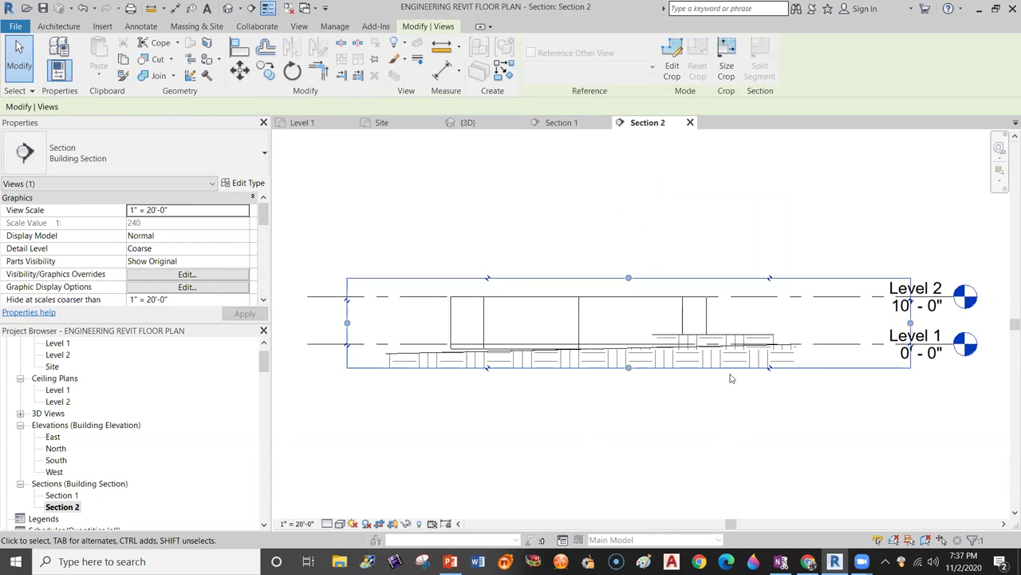
drag(628, 278, 627, 244)
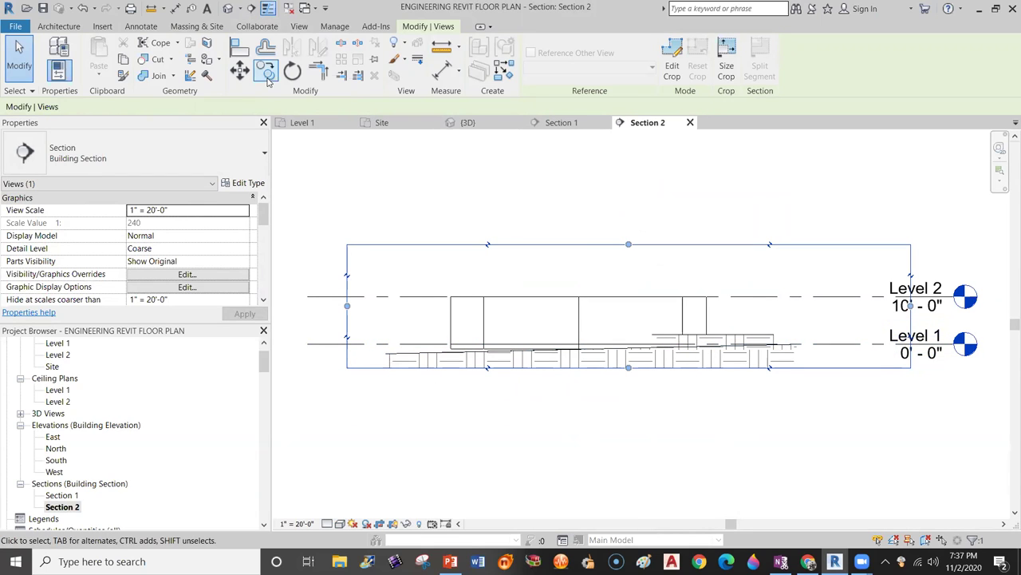
Start a new toposurface in the Site plan and place the first 0' 0" points inside and around the west side of the pentagon.
click(310, 123)
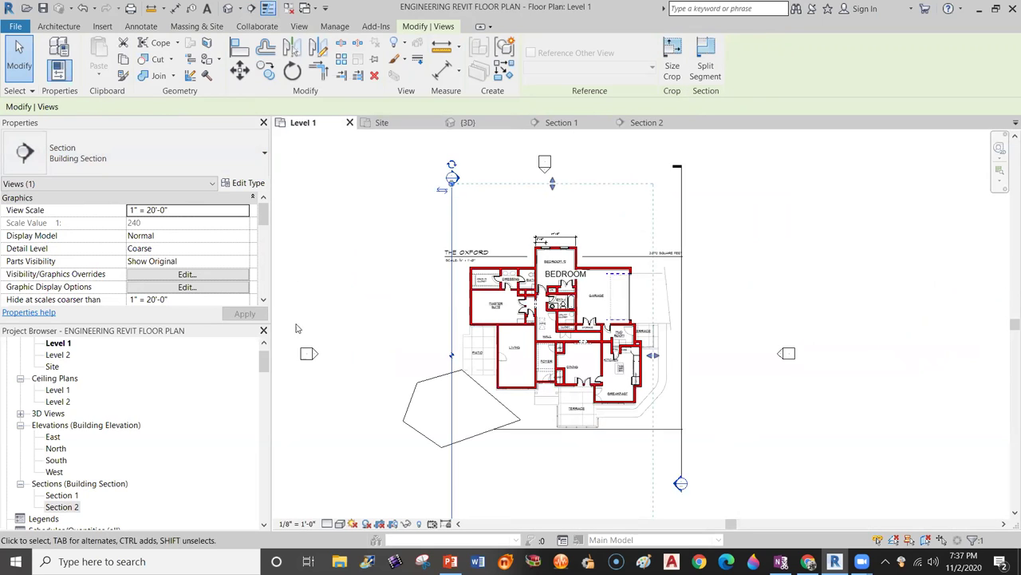
double_click(54, 367)
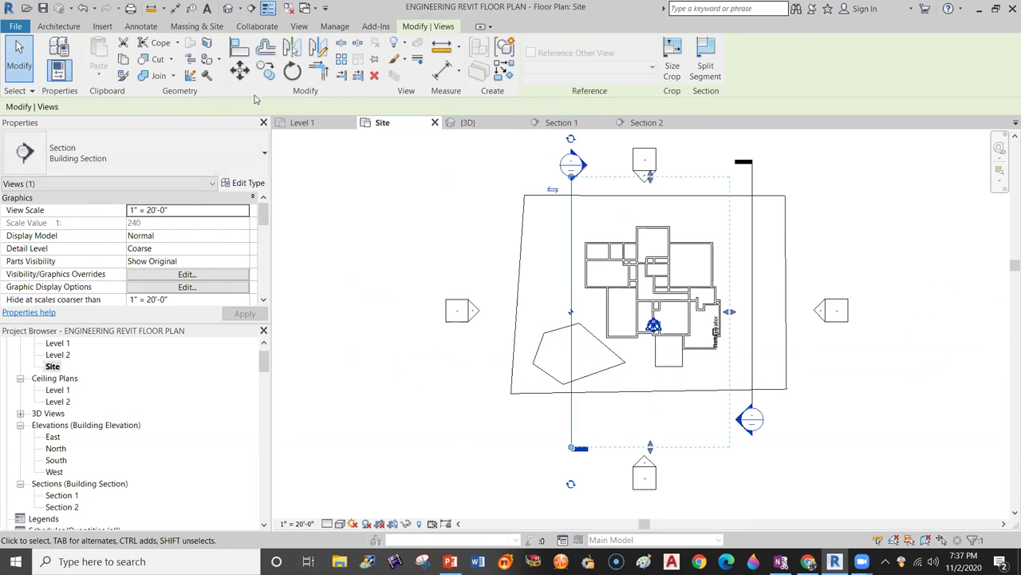
click(183, 28)
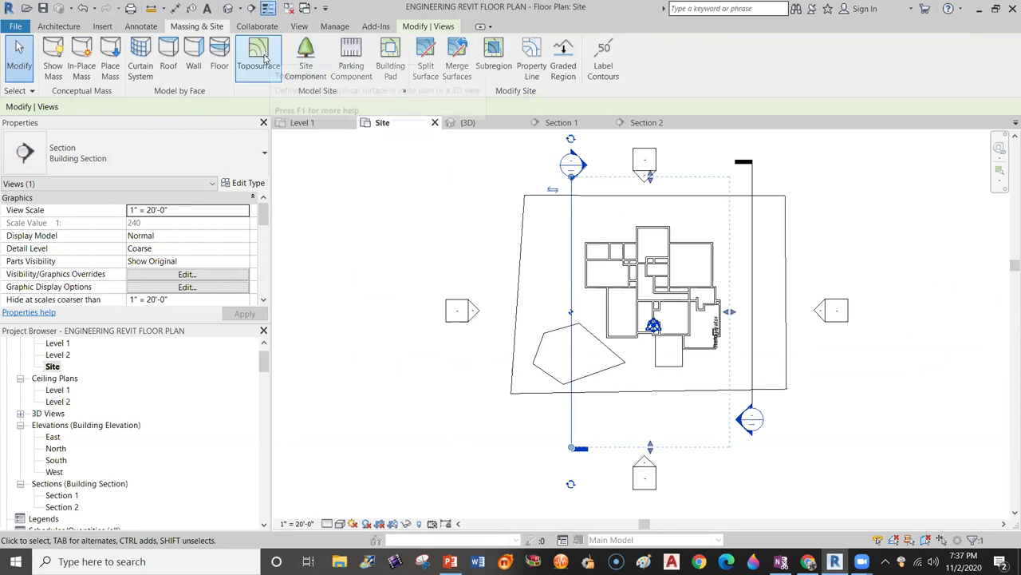
click(258, 60)
scroll(578, 345, up, 2)
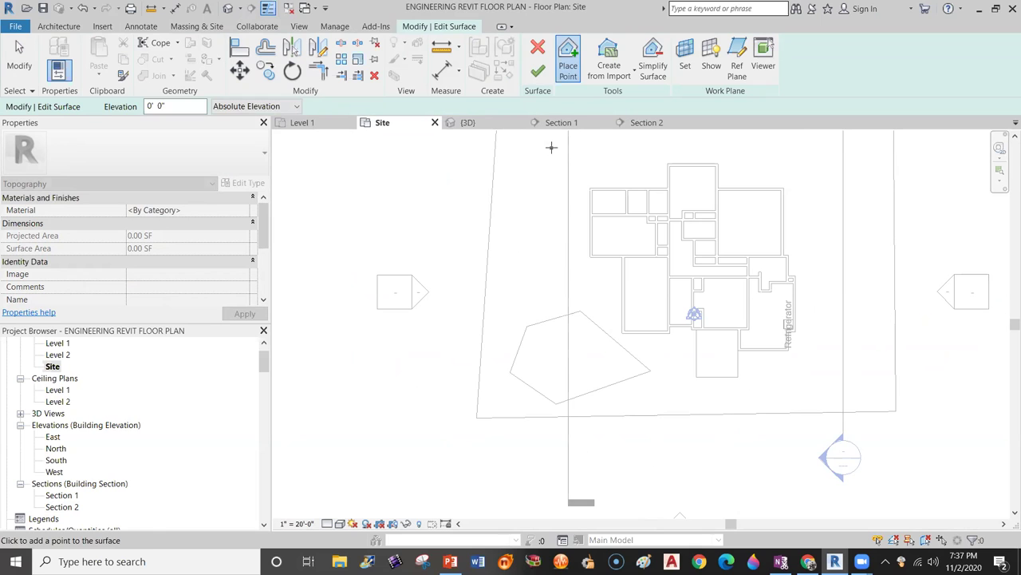
scroll(551, 372, up, 3)
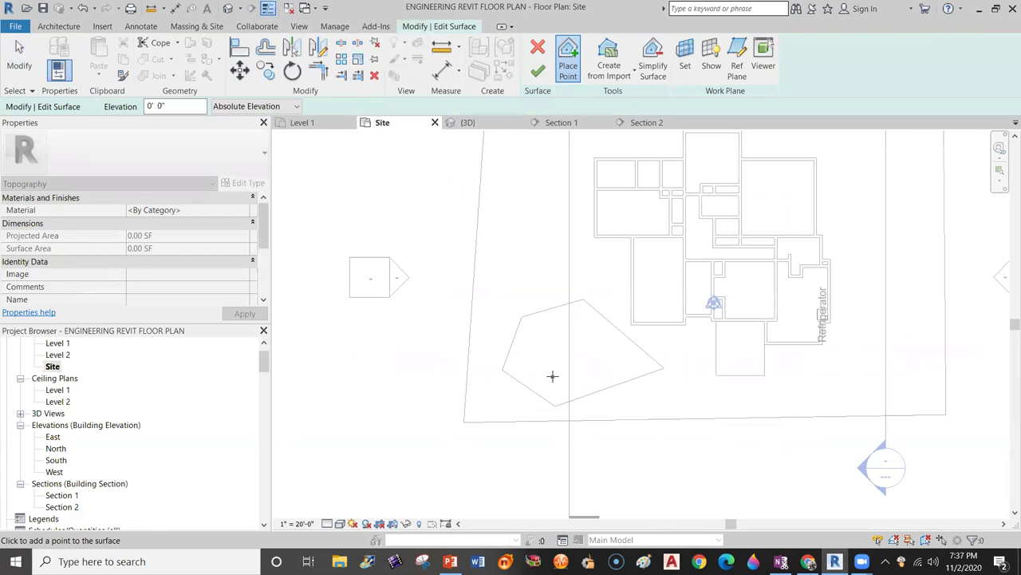
click(528, 378)
click(542, 292)
click(494, 321)
click(501, 397)
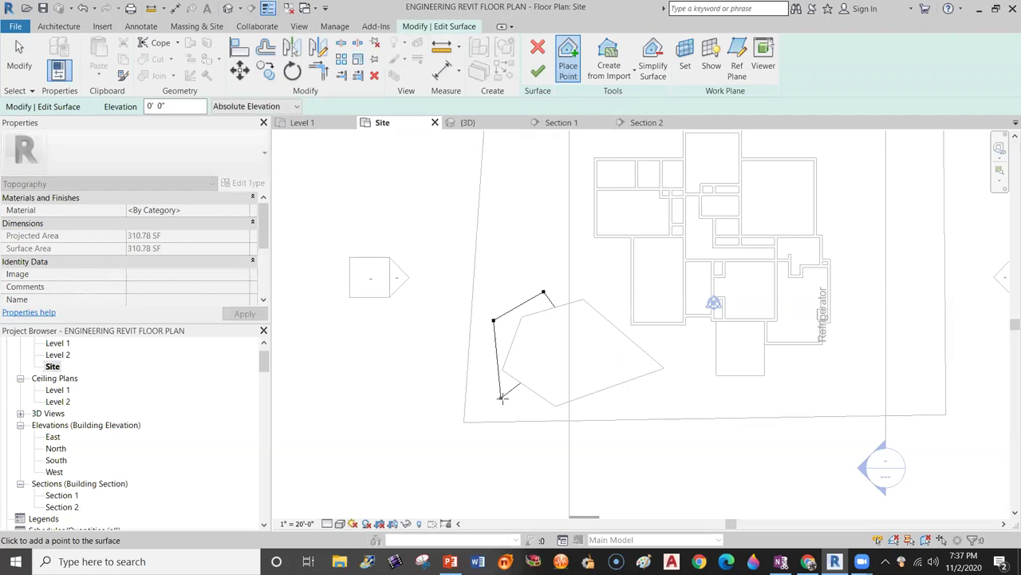
Place the remaining toposurface points at 0' 0" around the pentagon's south, east and north sides, enclosing it.
click(598, 408)
click(673, 391)
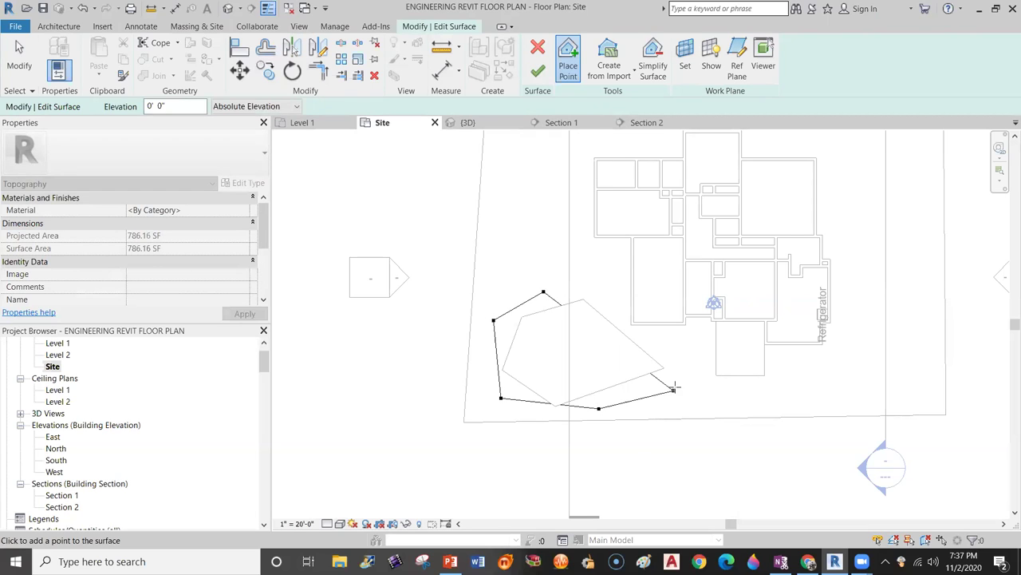
click(679, 360)
click(584, 284)
click(543, 414)
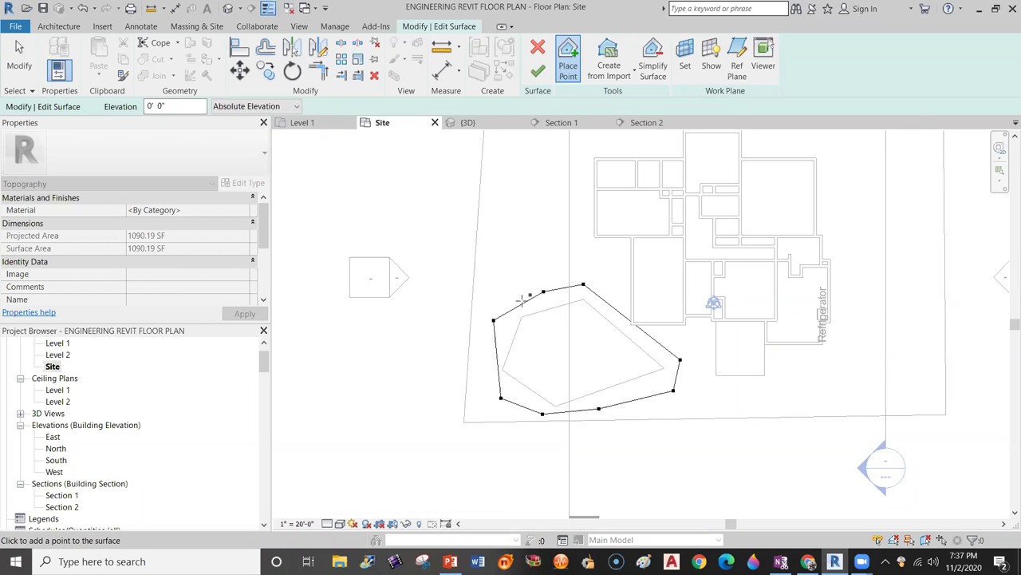
click(600, 313)
Raise all points of the new toposurface to one common elevation and finish the surface.
click(25, 58)
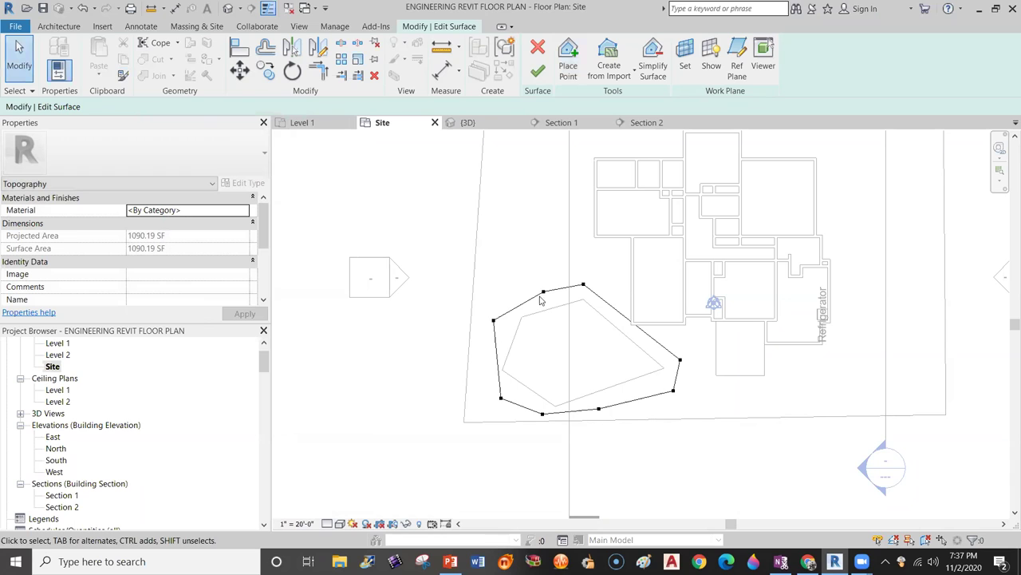
drag(437, 266, 682, 422)
click(133, 212)
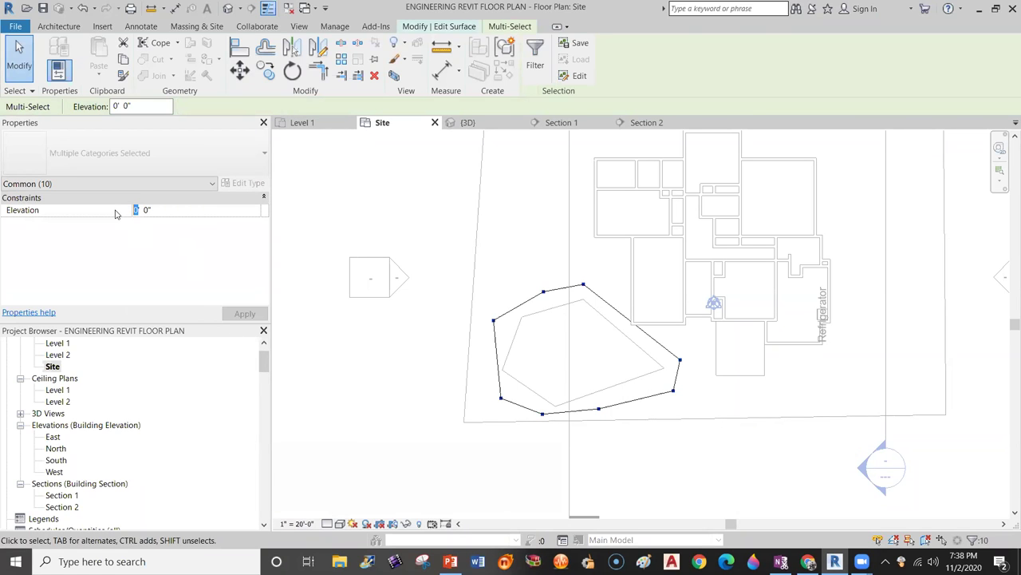
text(5)
click(410, 215)
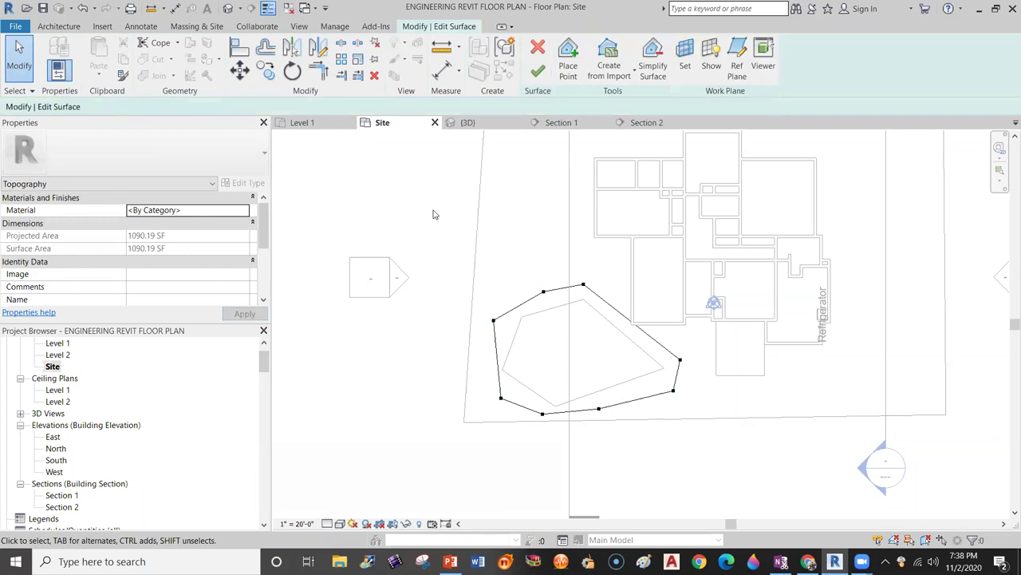
click(540, 75)
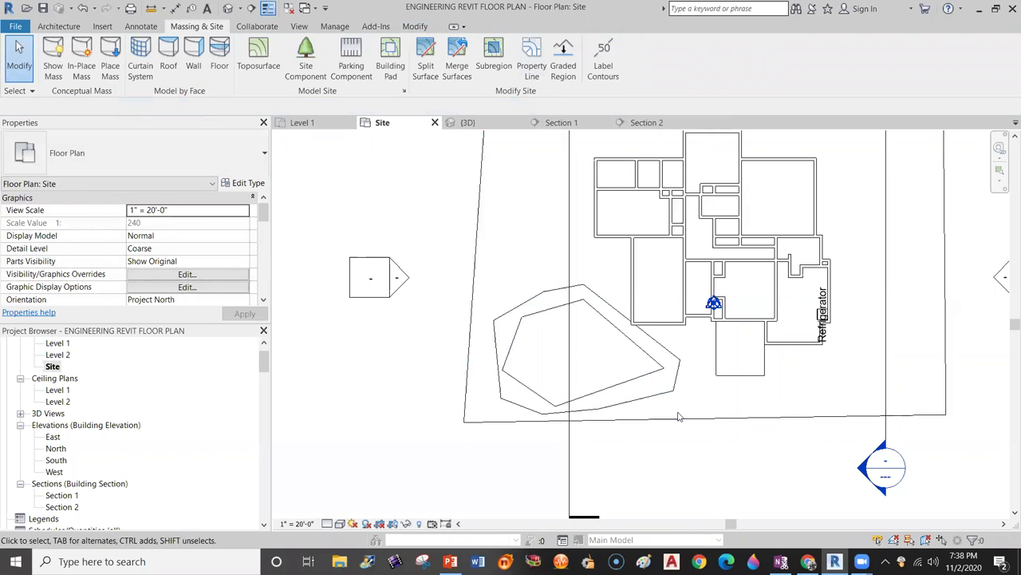
Open the 3D view and set its visual style to Realistic to inspect the stacked toposurfaces.
click(473, 122)
scroll(399, 348, up, 2)
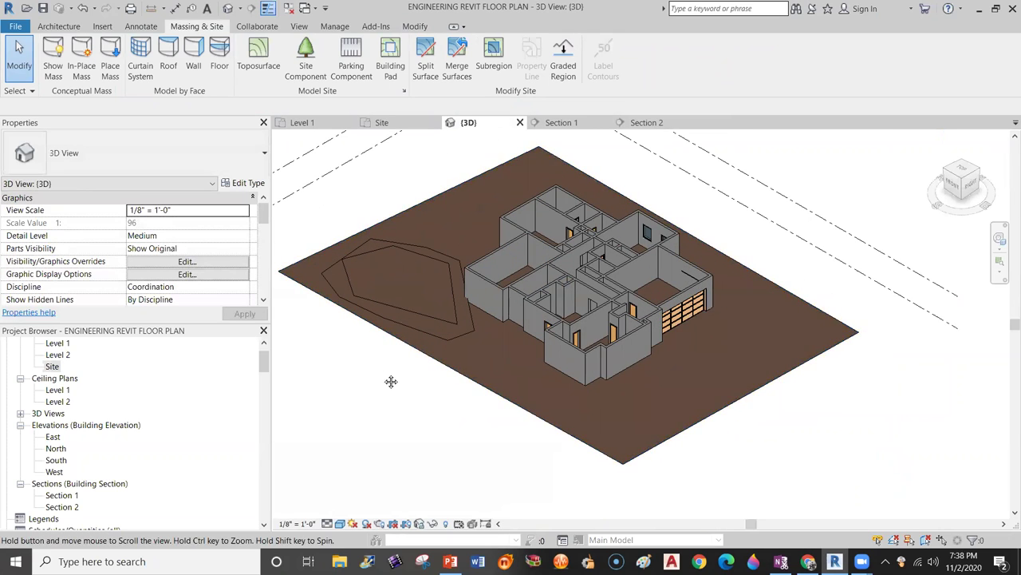
scroll(392, 381, up, 1)
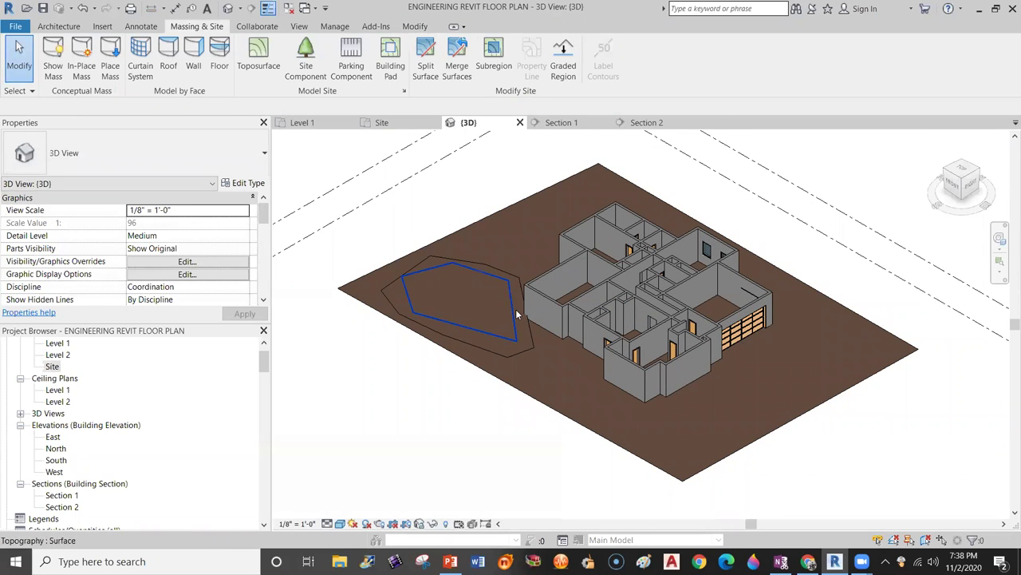
click(340, 524)
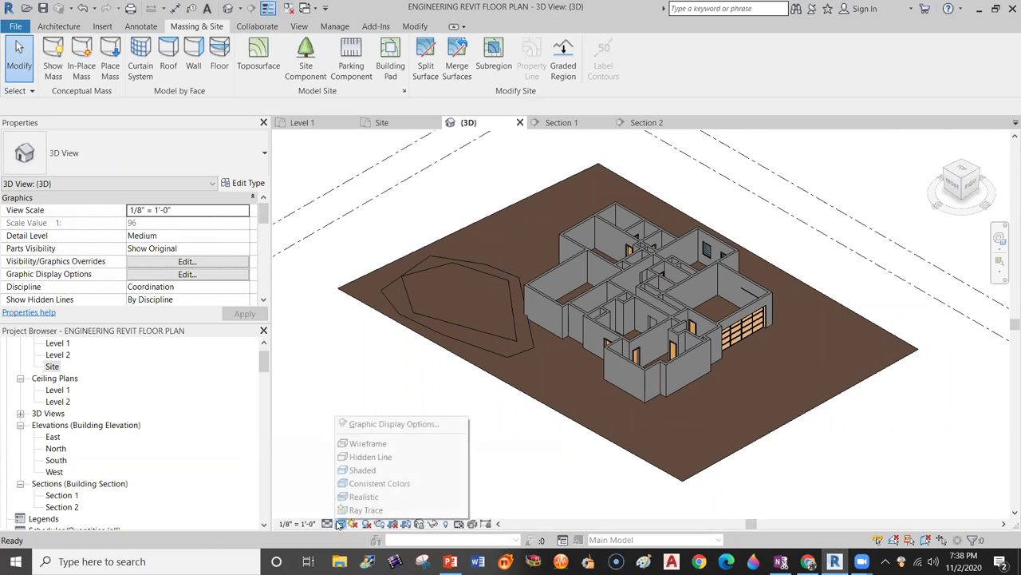
click(363, 497)
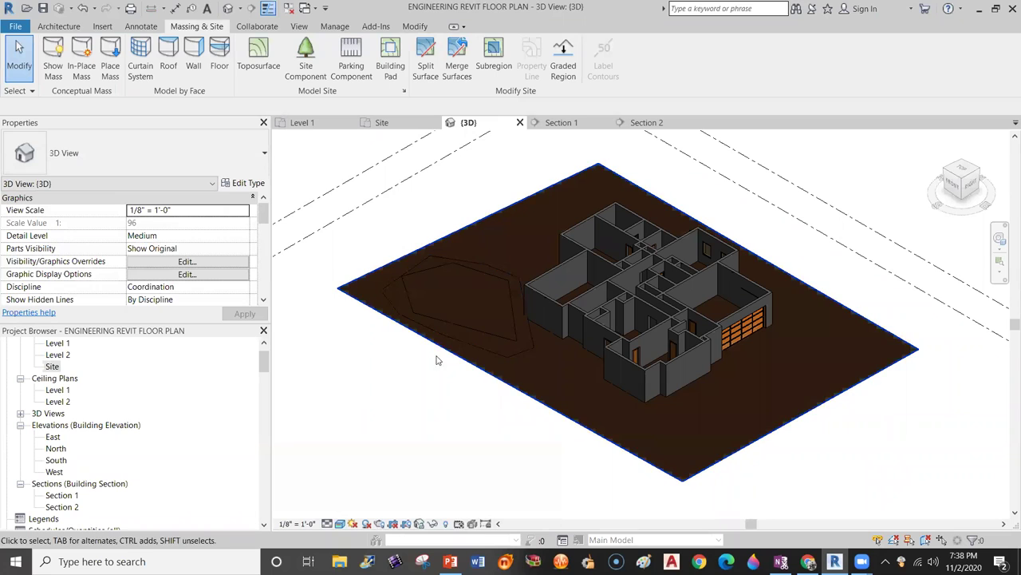
scroll(439, 361, up, 3)
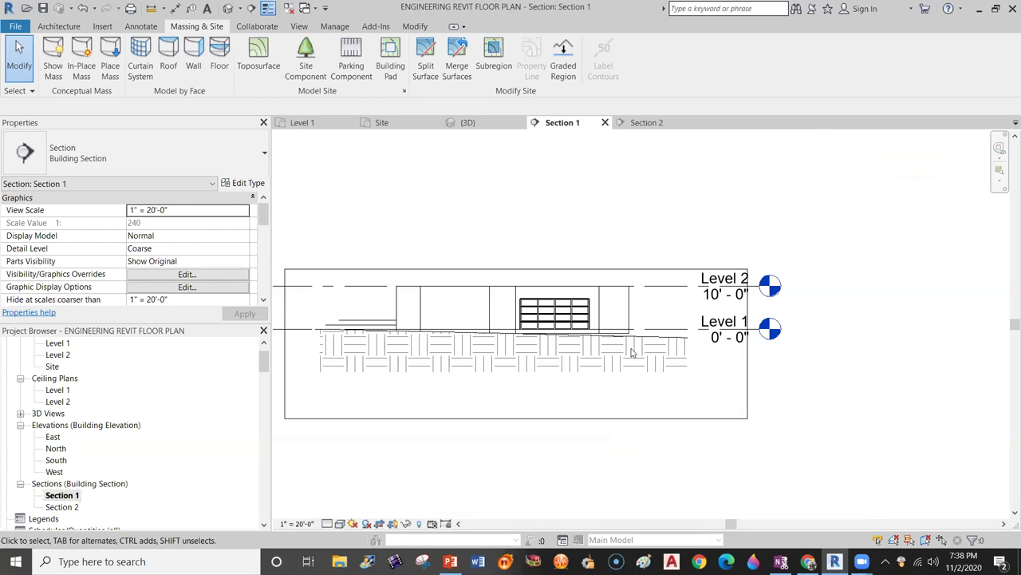
Extend the upper edge of Section 1's crop region well above Level 2 and close both section views.
click(571, 272)
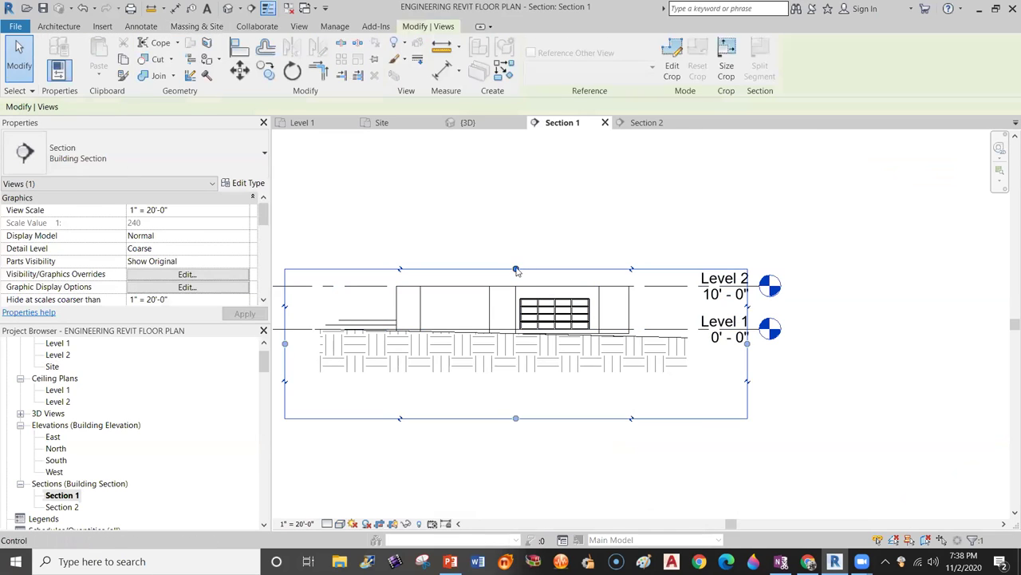
drag(515, 269, 516, 184)
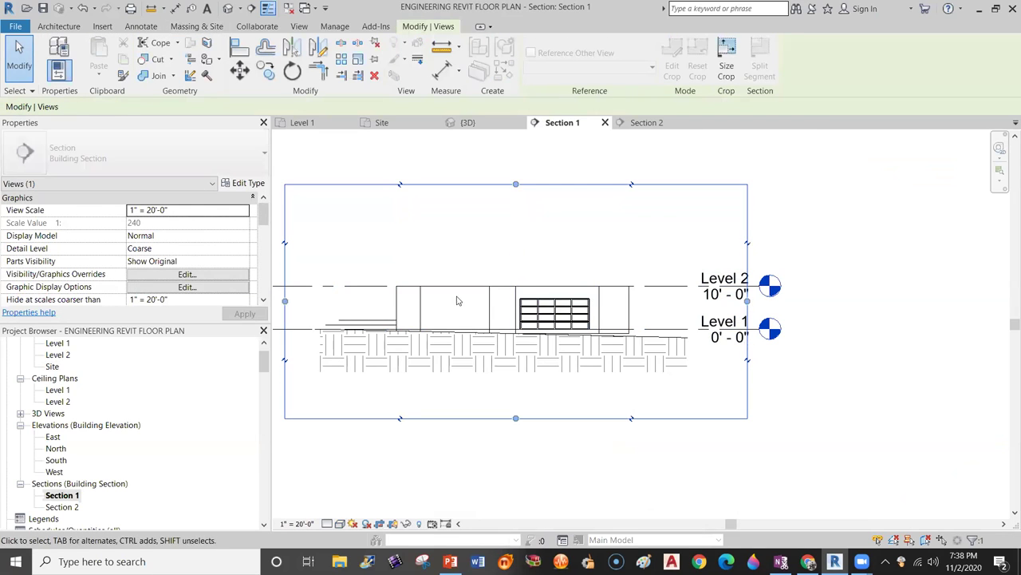
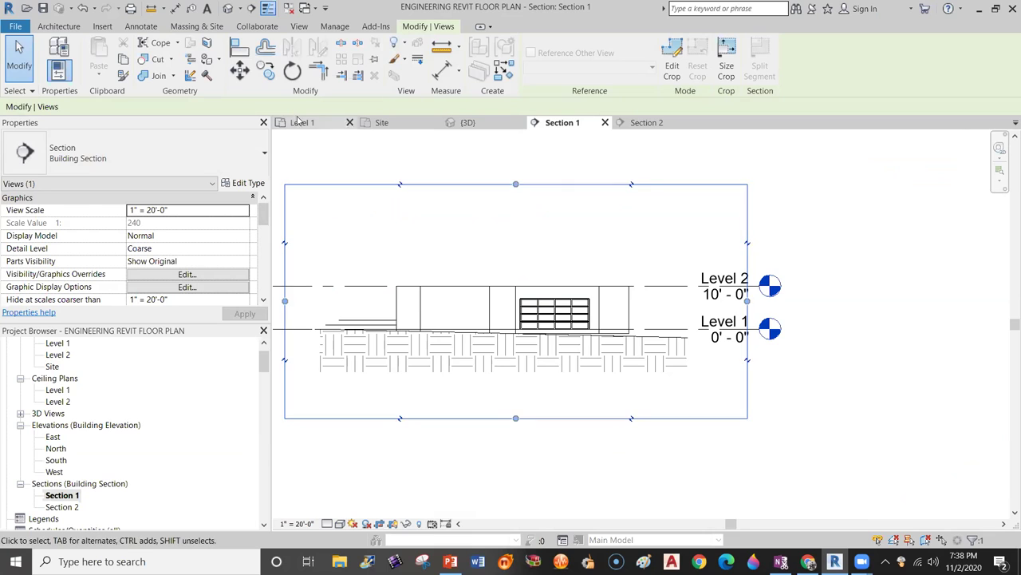
click(300, 122)
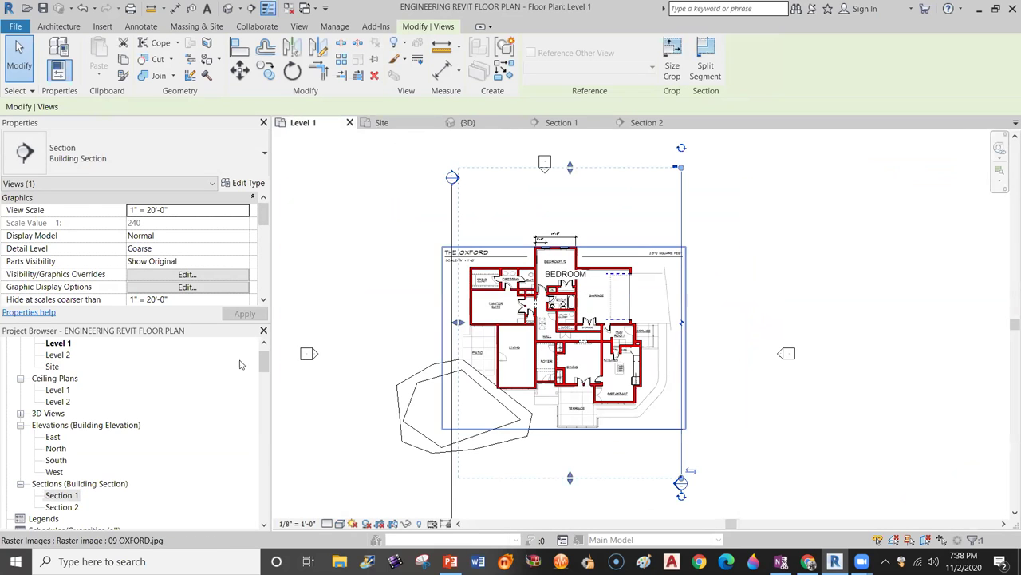
click(689, 123)
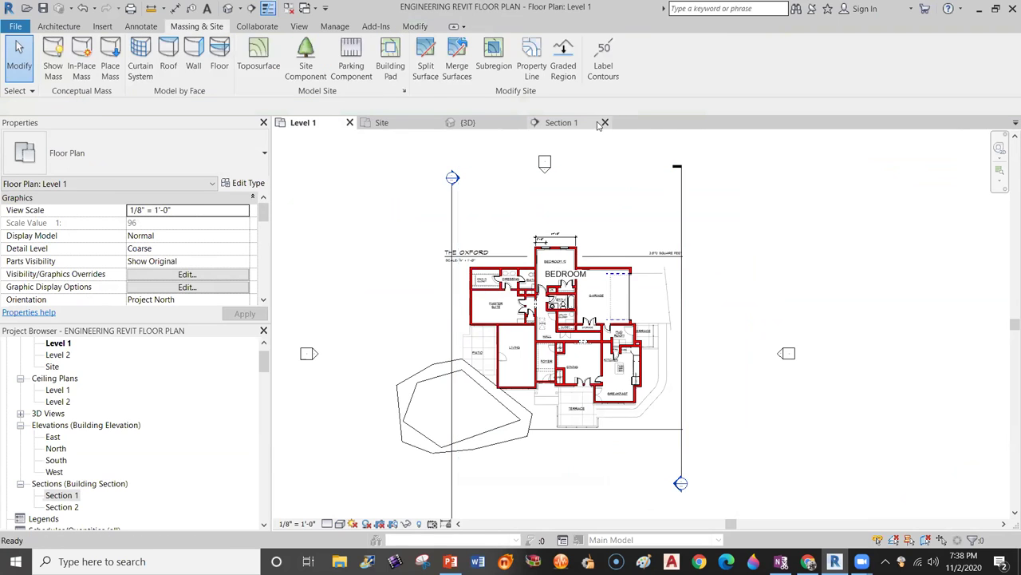
click(611, 123)
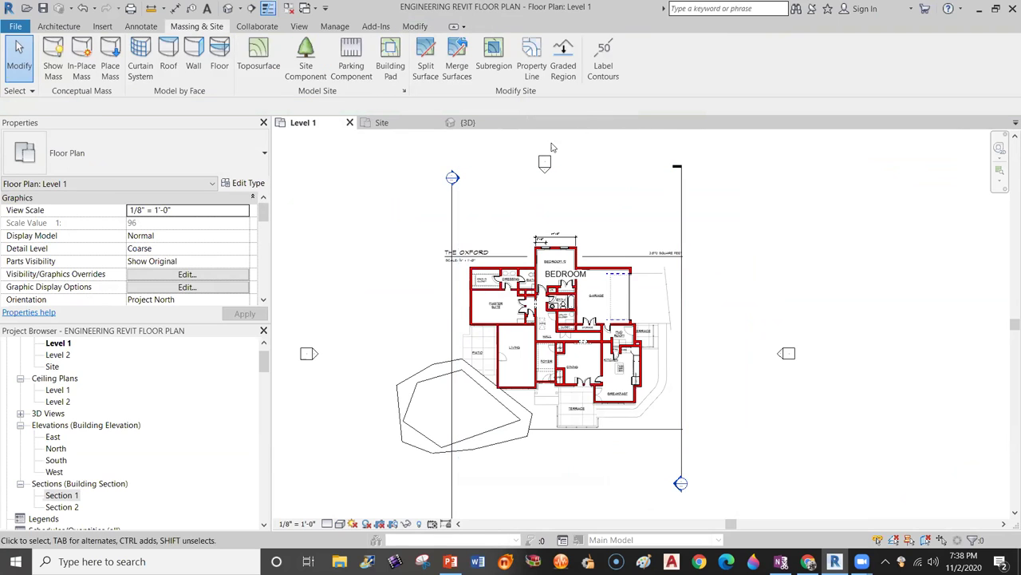
Place a Red Ash - 25' tree in the northwest corner of the site in the Site plan.
double_click(56, 365)
scroll(673, 301, down, 2)
scroll(673, 301, down, 1)
middle_drag(672, 301, 500, 344)
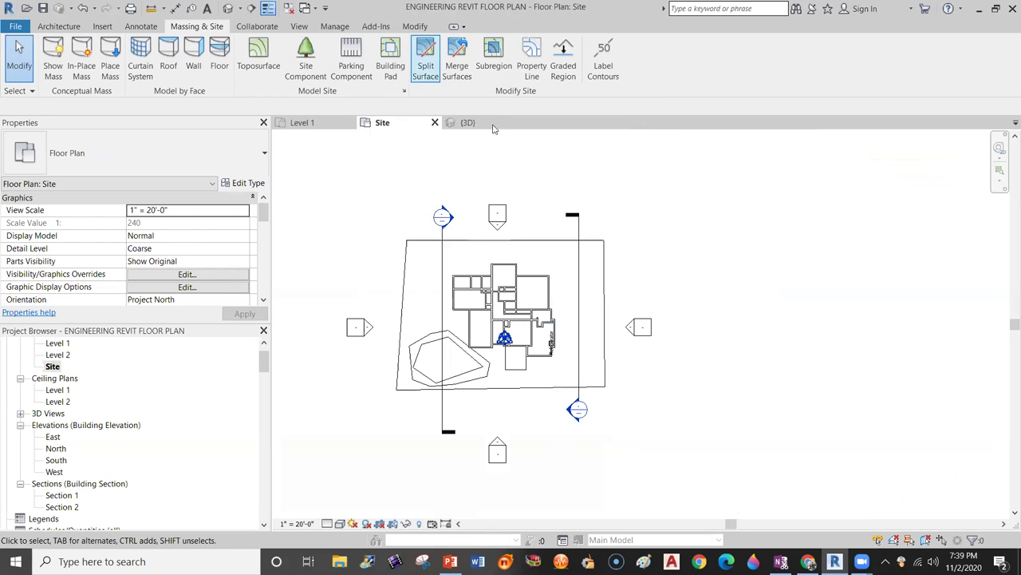
click(304, 60)
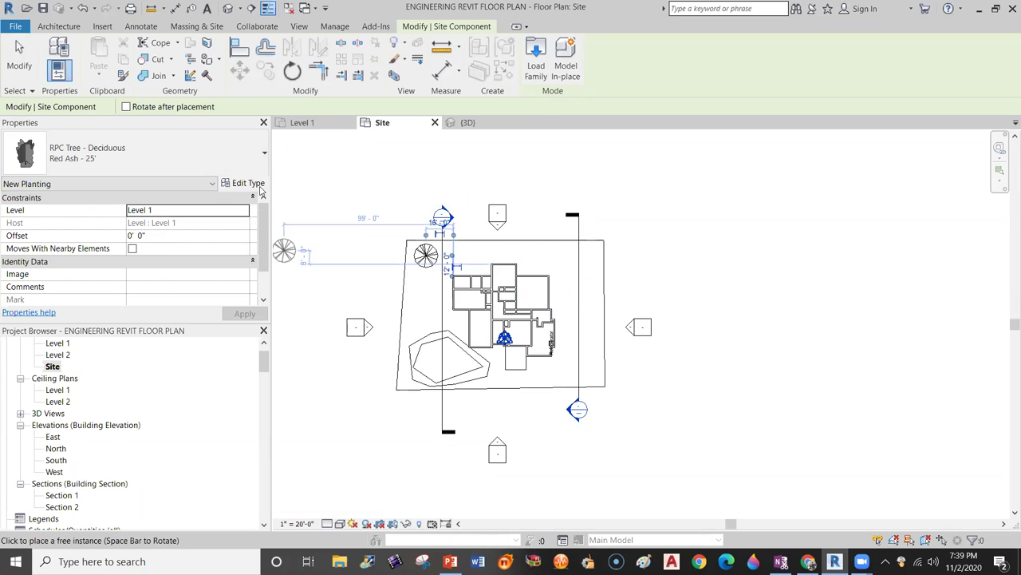
Place four Largetooth Aspen - 25' trees: west and north of the house and in the site's southeast and northeast corners.
click(265, 161)
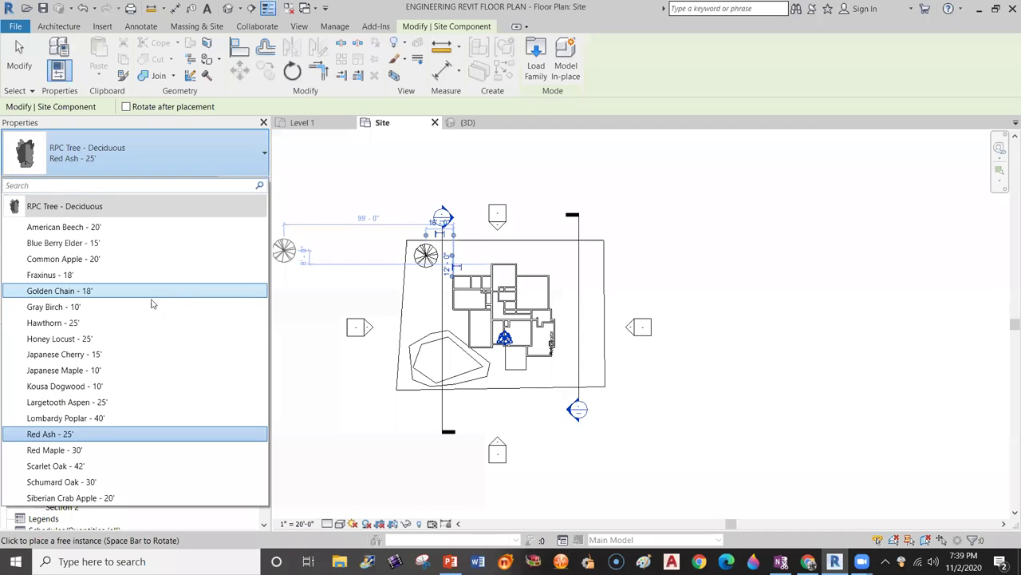
click(67, 402)
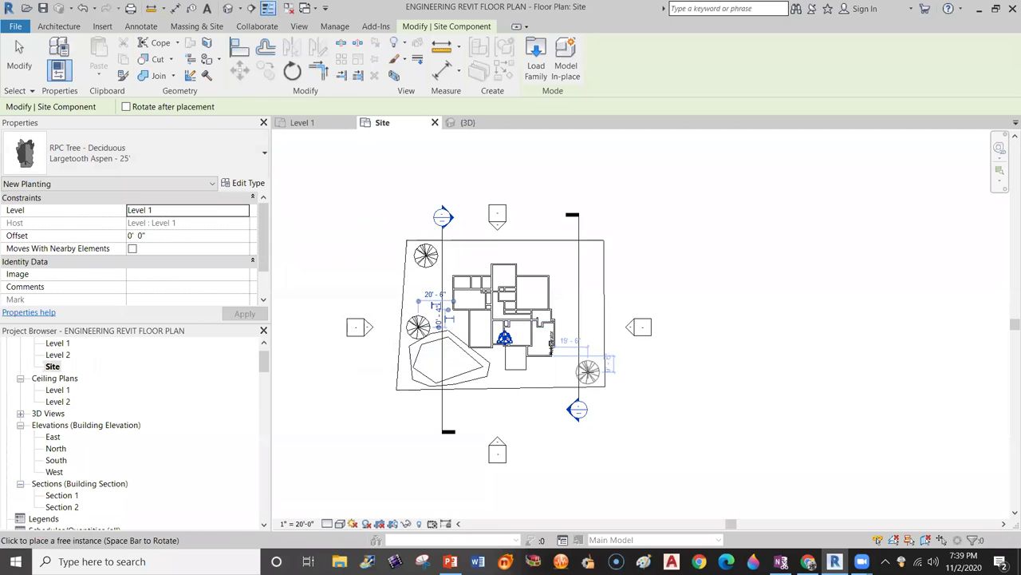
click(588, 370)
click(604, 252)
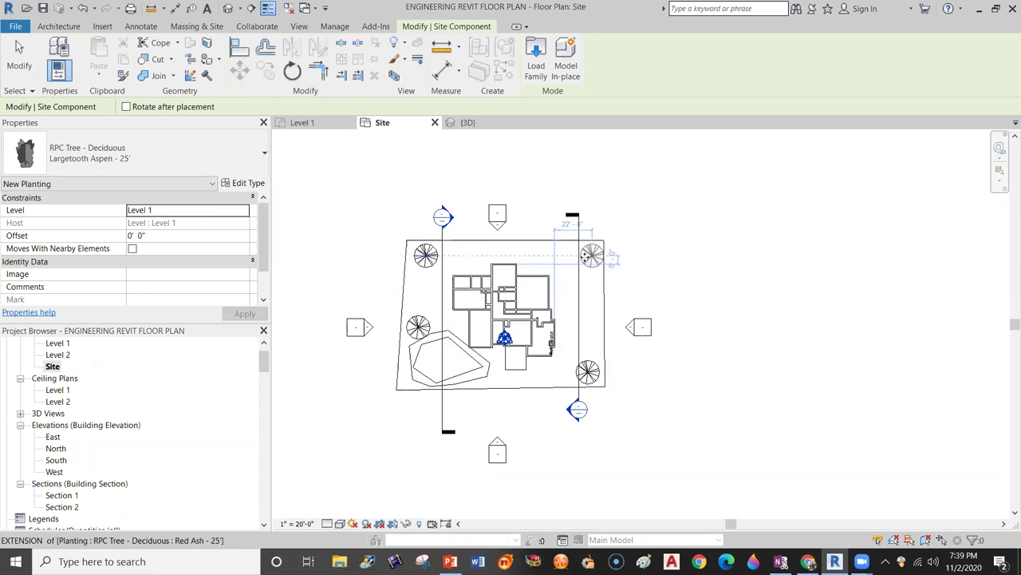
click(531, 256)
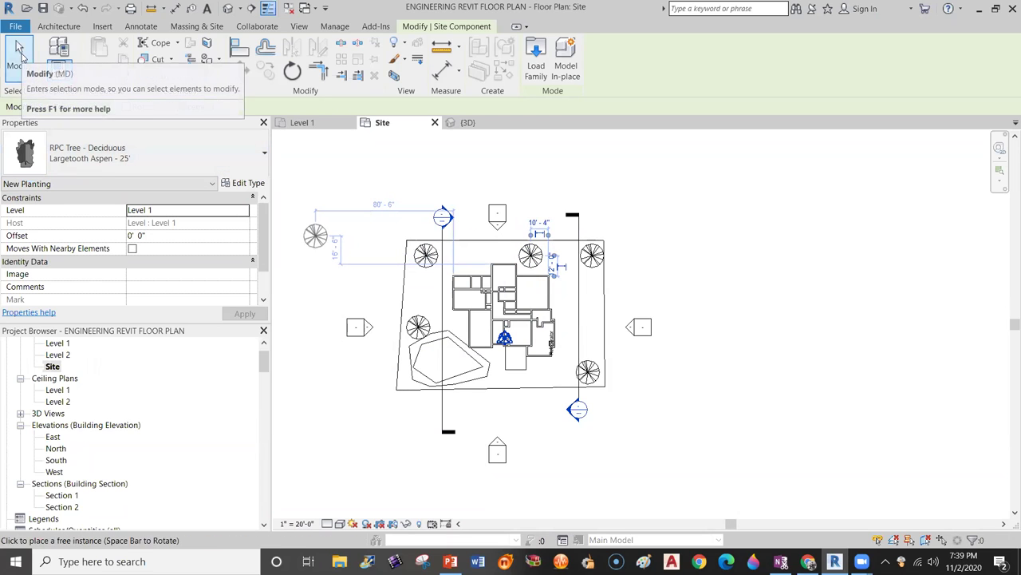
click(19, 54)
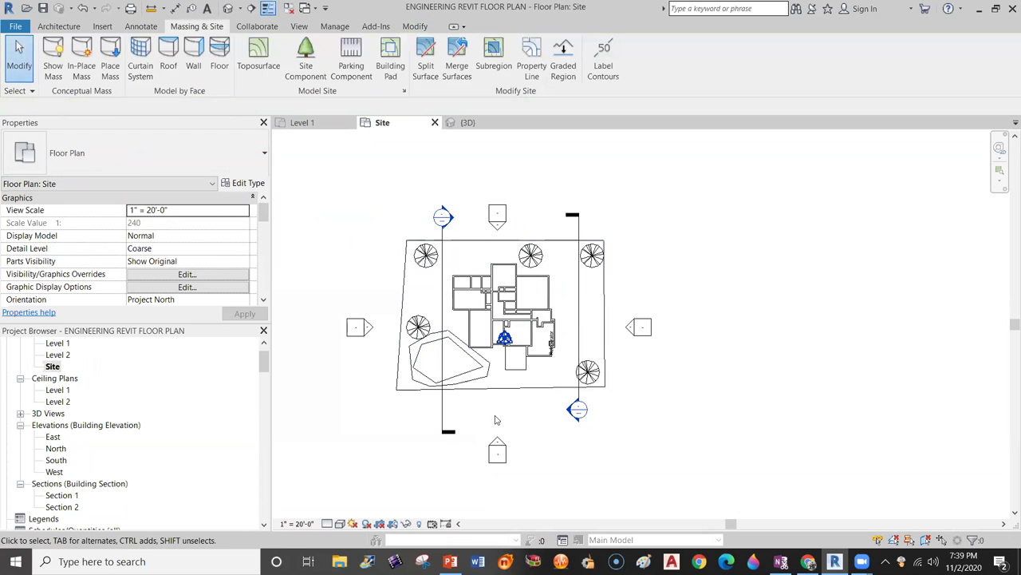
Examine the placed trees around the house in the 3D view.
click(473, 123)
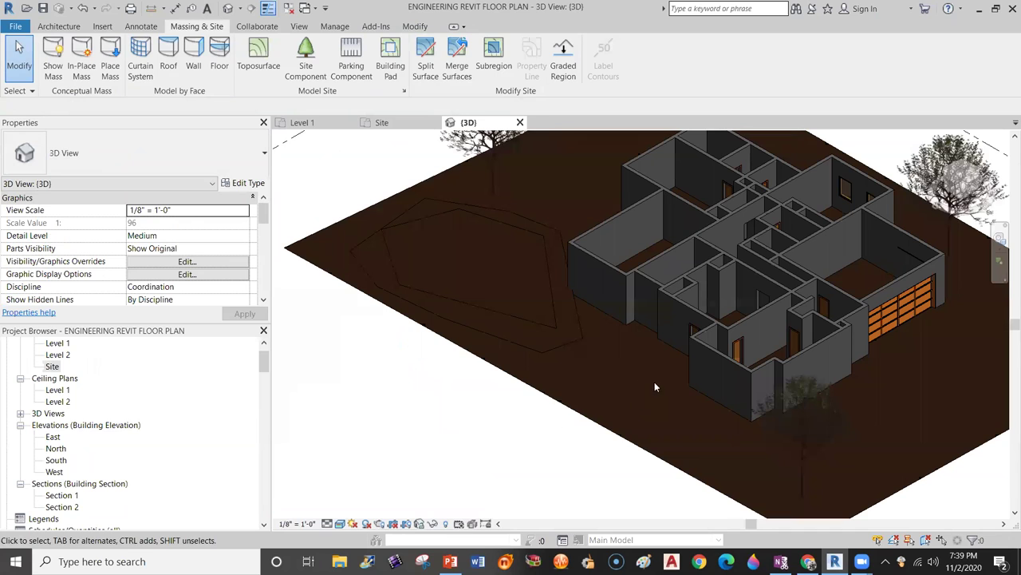
scroll(574, 449, down, 1)
scroll(570, 363, down, 1)
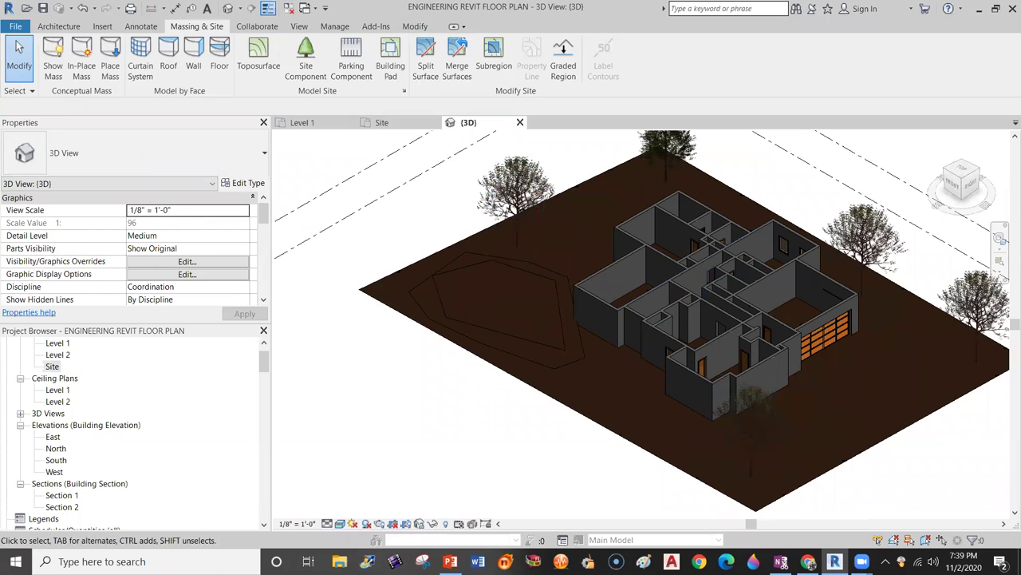
Set the 3D view's visual style to Consistent Colors and examine the whole site.
click(340, 524)
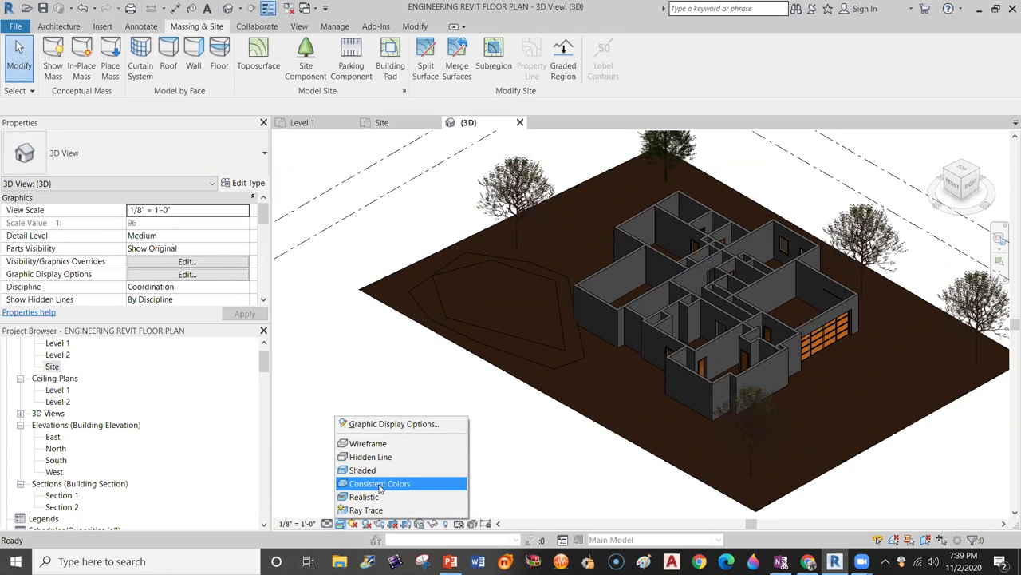
click(380, 484)
middle_drag(560, 394, 463, 423)
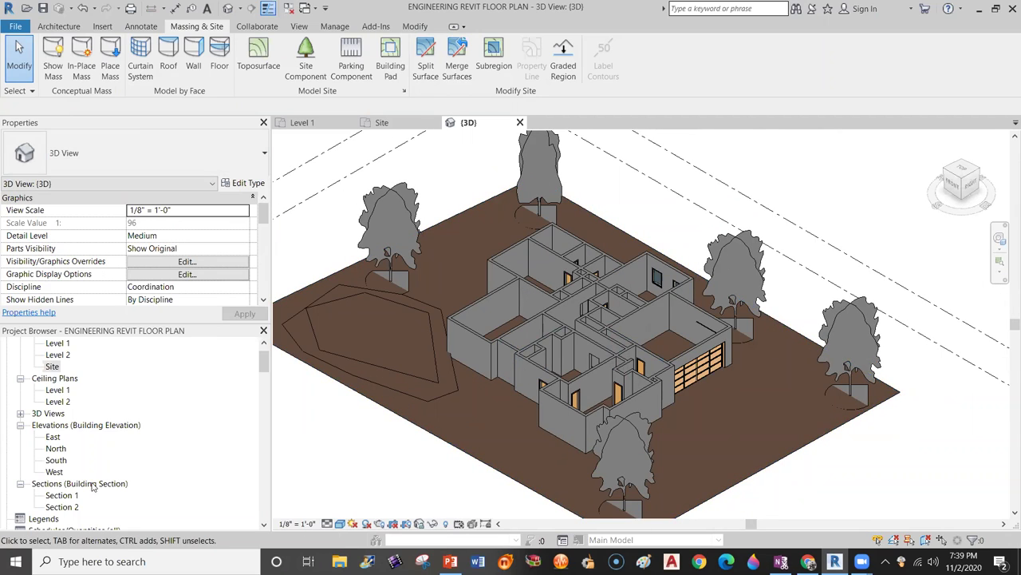
Open the Level 1 floor plan and hide the Topography category through its visibility overrides.
double_click(57, 344)
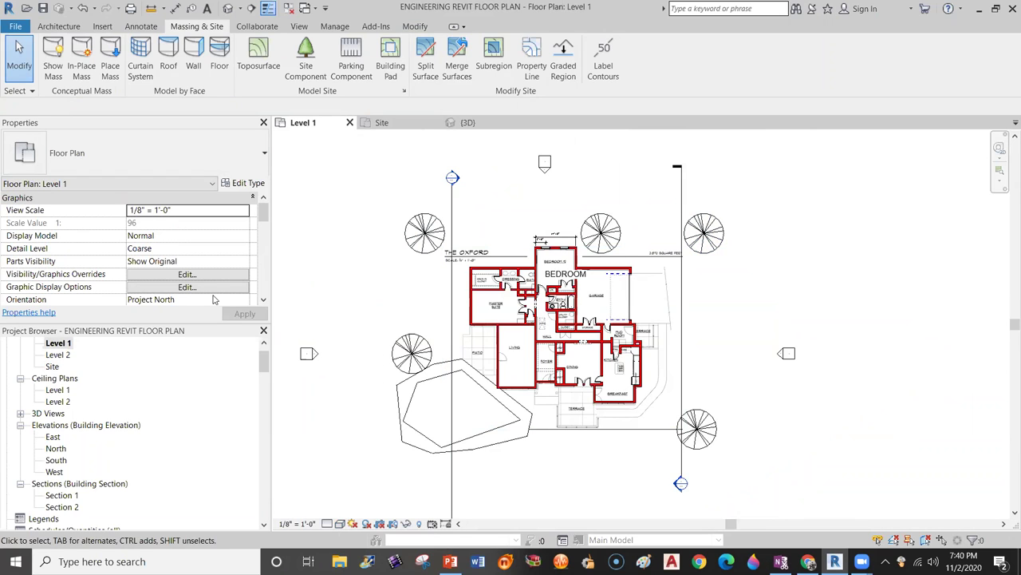
click(187, 274)
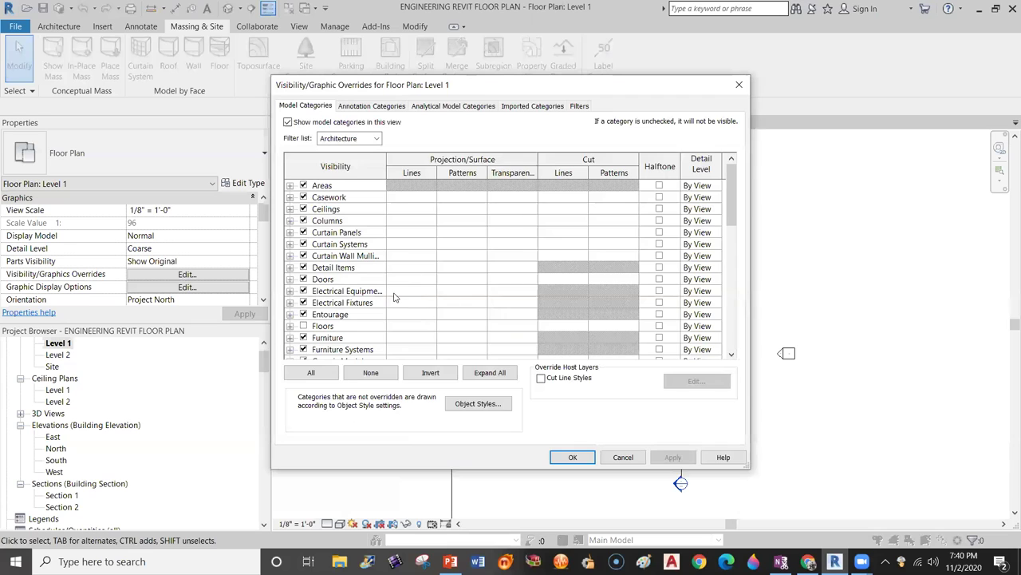
scroll(392, 300, down, 6)
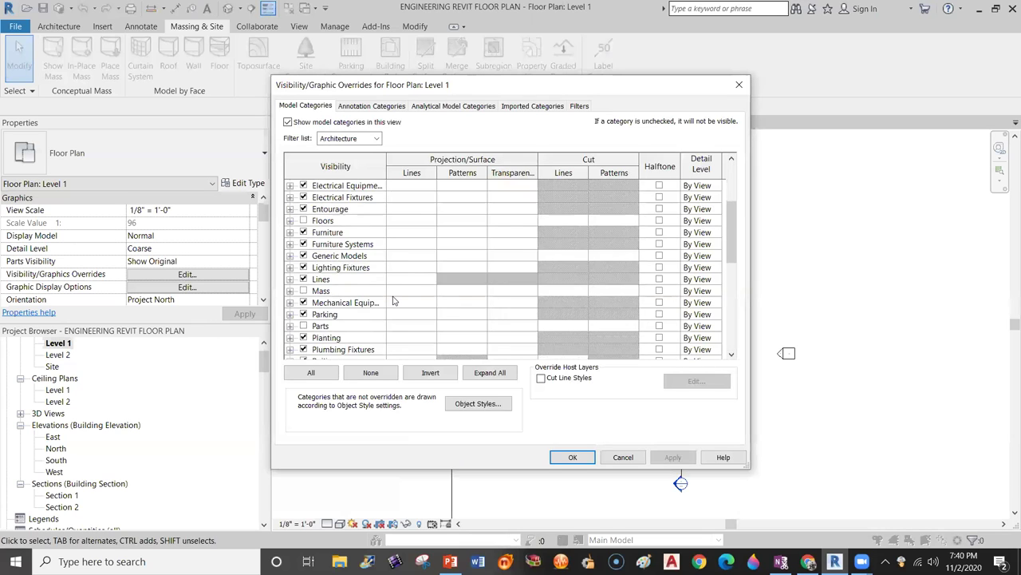
scroll(393, 300, down, 2)
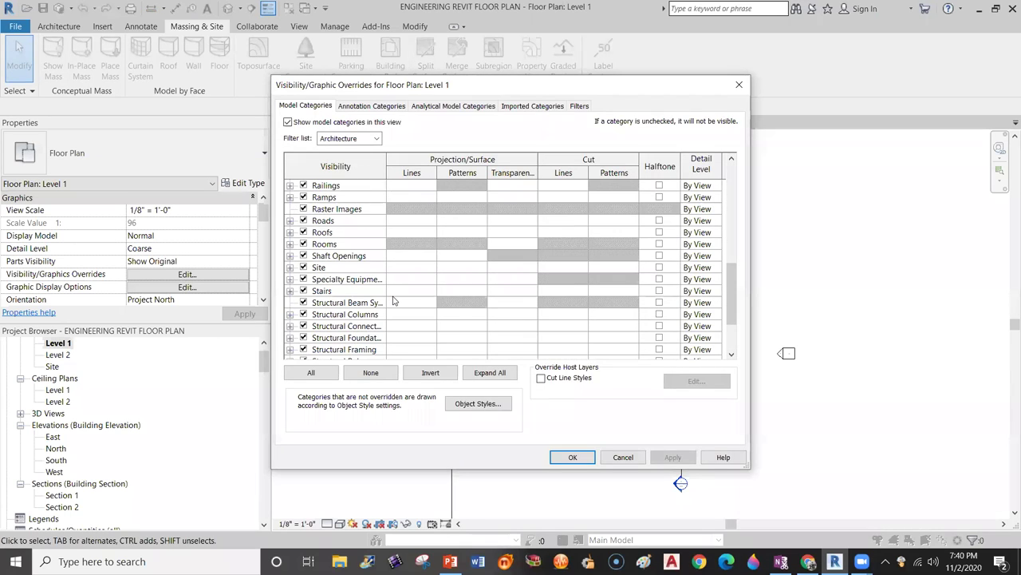
scroll(395, 360, down, 2)
click(303, 337)
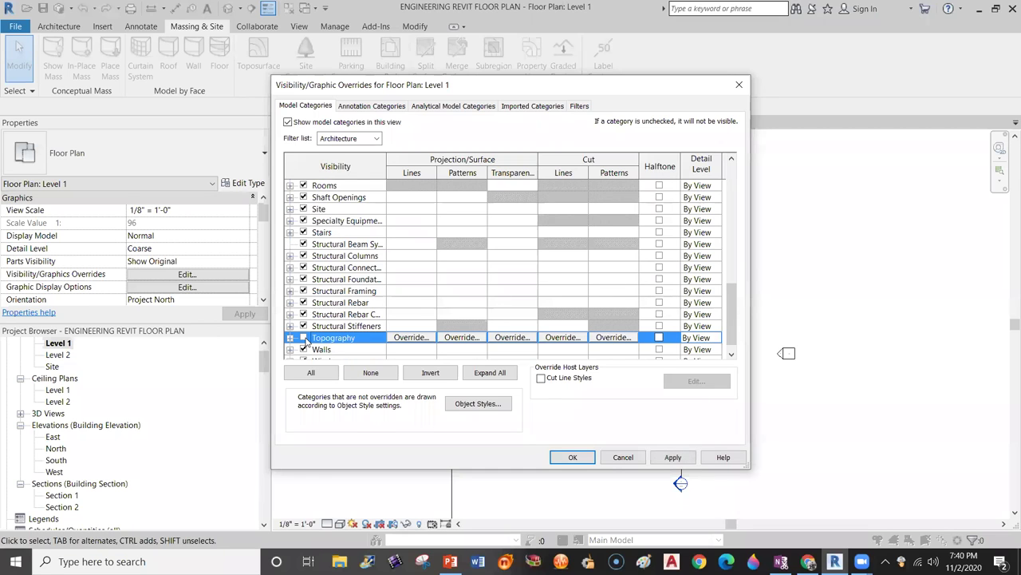
click(672, 457)
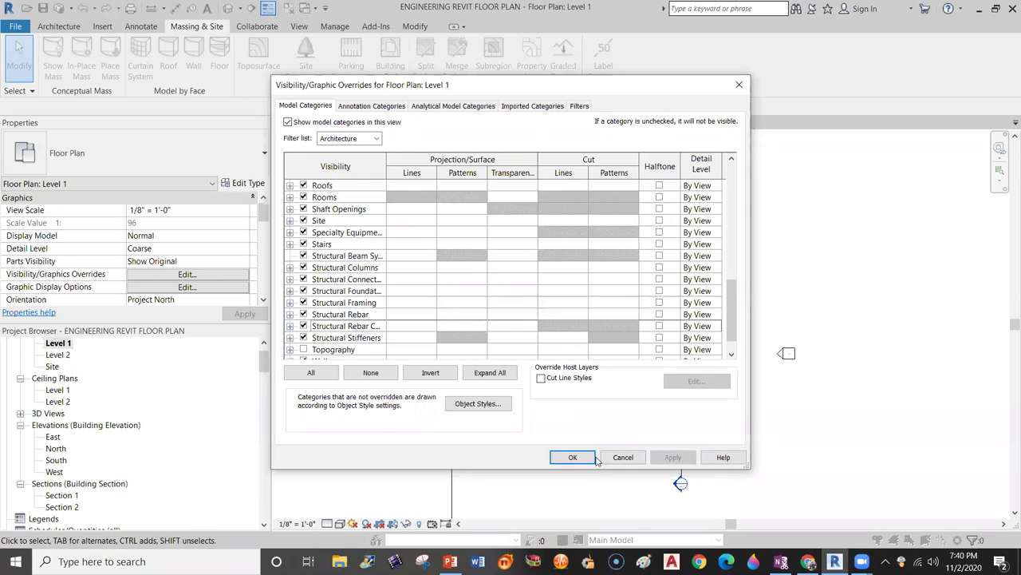
click(573, 456)
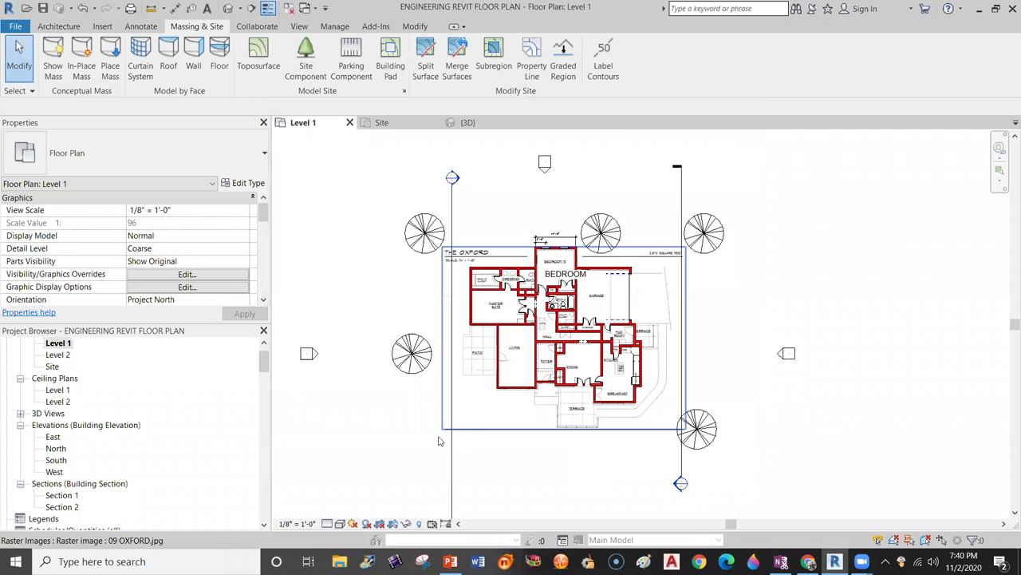
Turn off the Entourage category in the Level 1 plan's visibility overrides.
click(172, 276)
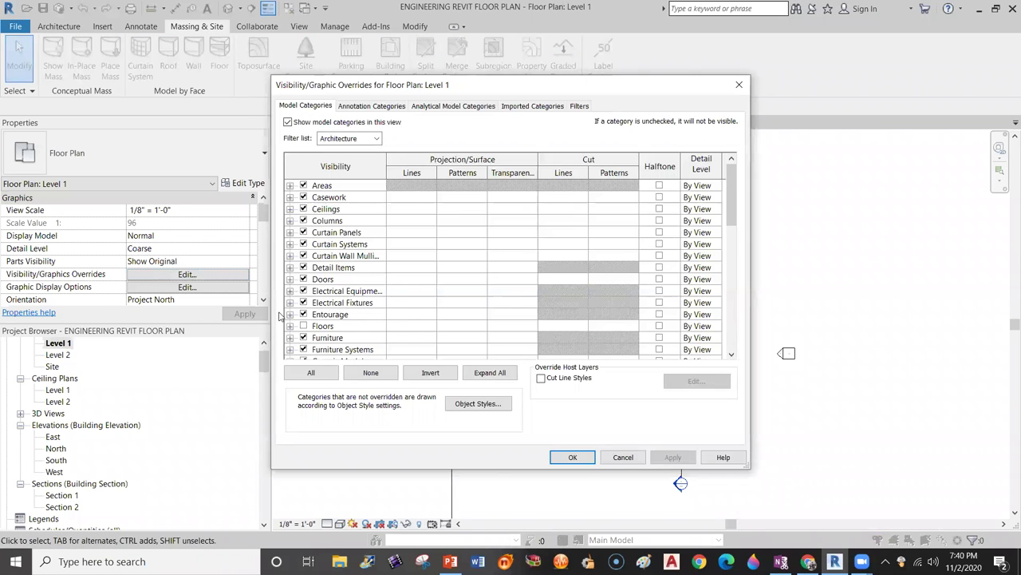
click(304, 314)
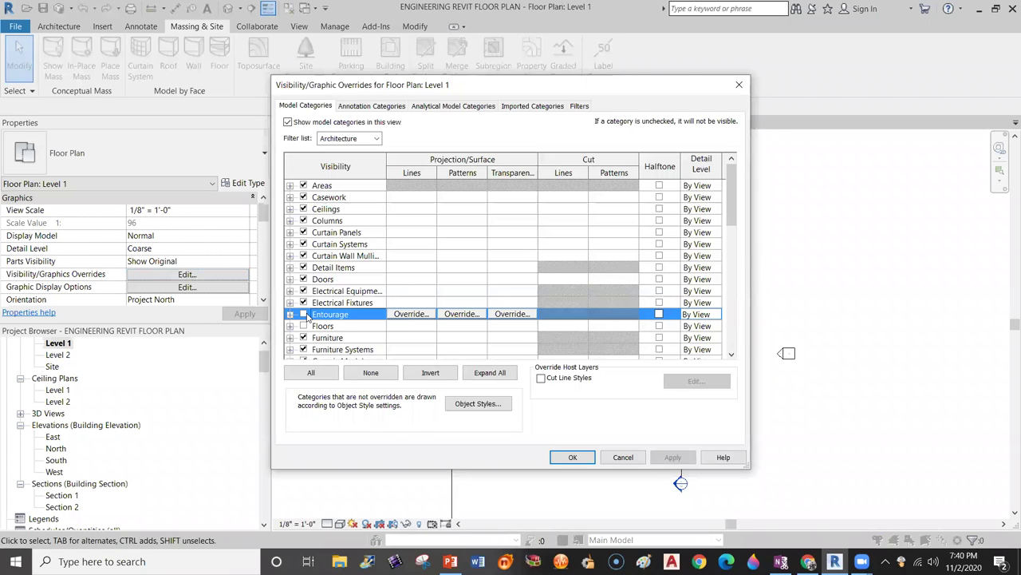
click(673, 457)
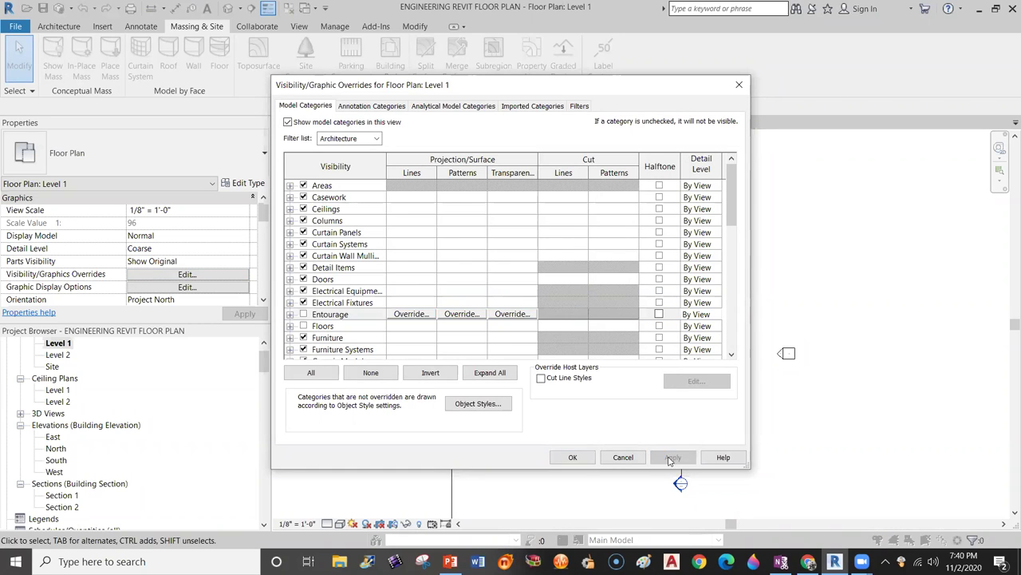
click(570, 457)
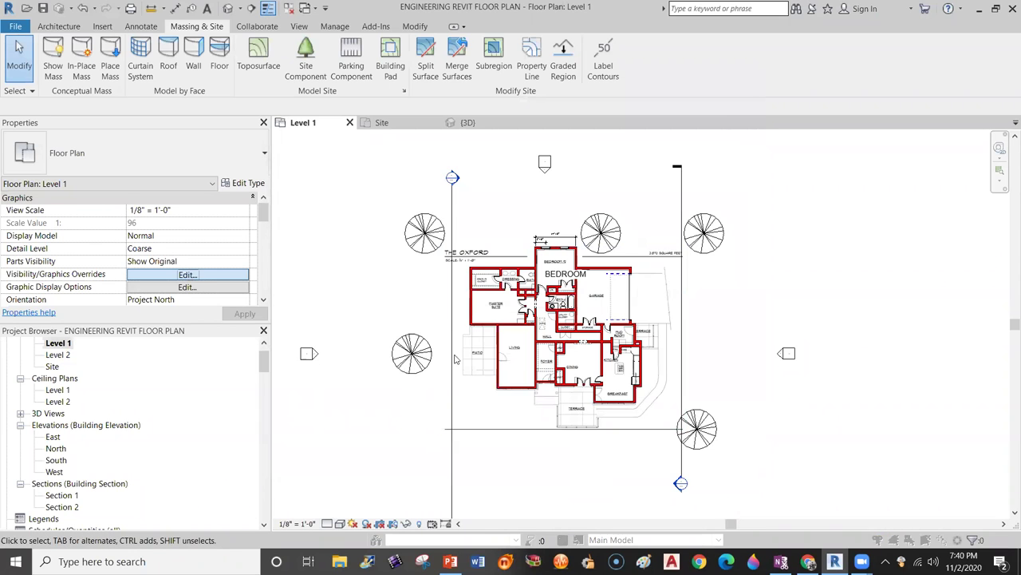
Hide the trees in the Level 1 plan by turning off the Planting category.
click(188, 275)
scroll(437, 281, down, 2)
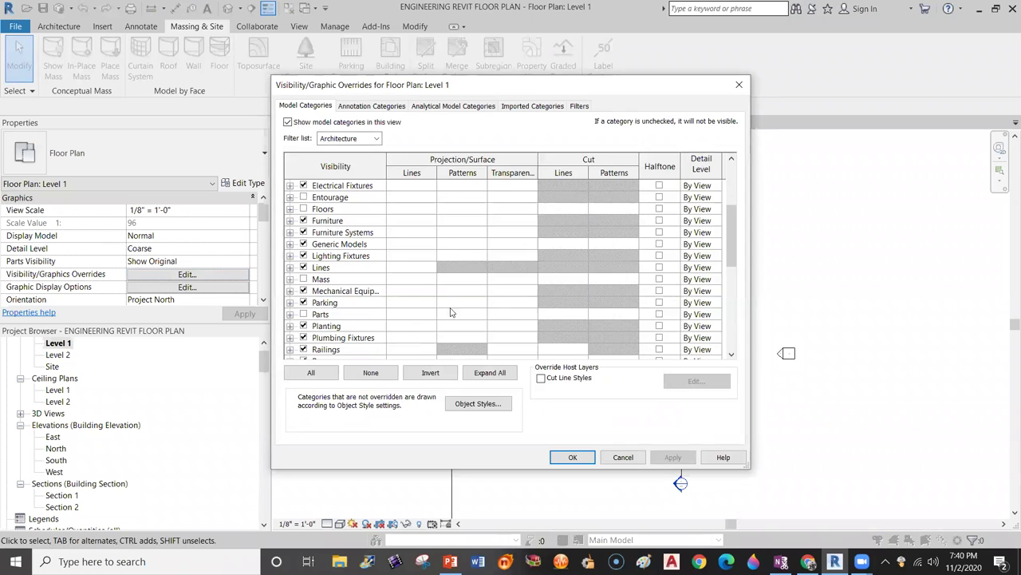
click(304, 325)
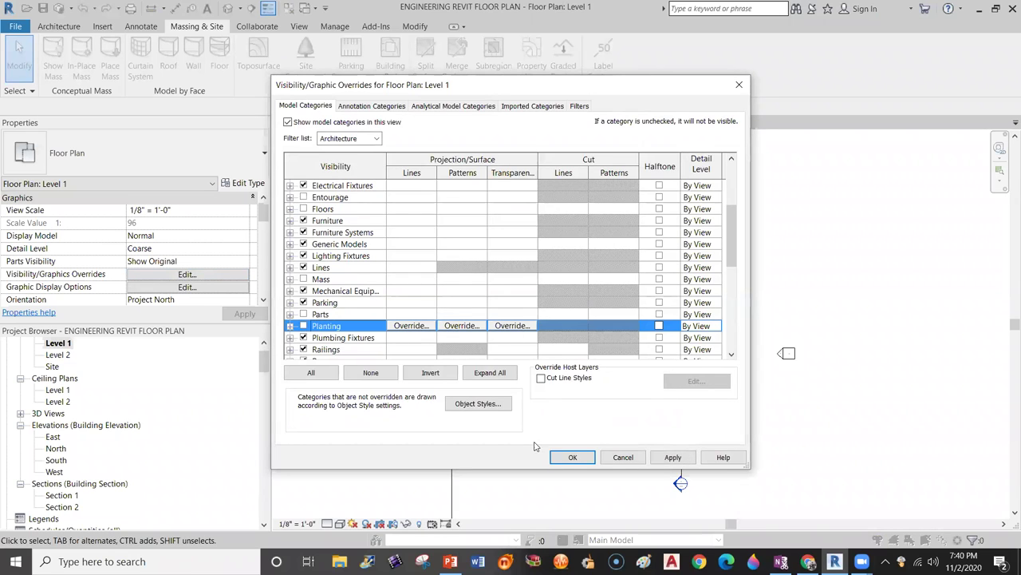
click(669, 457)
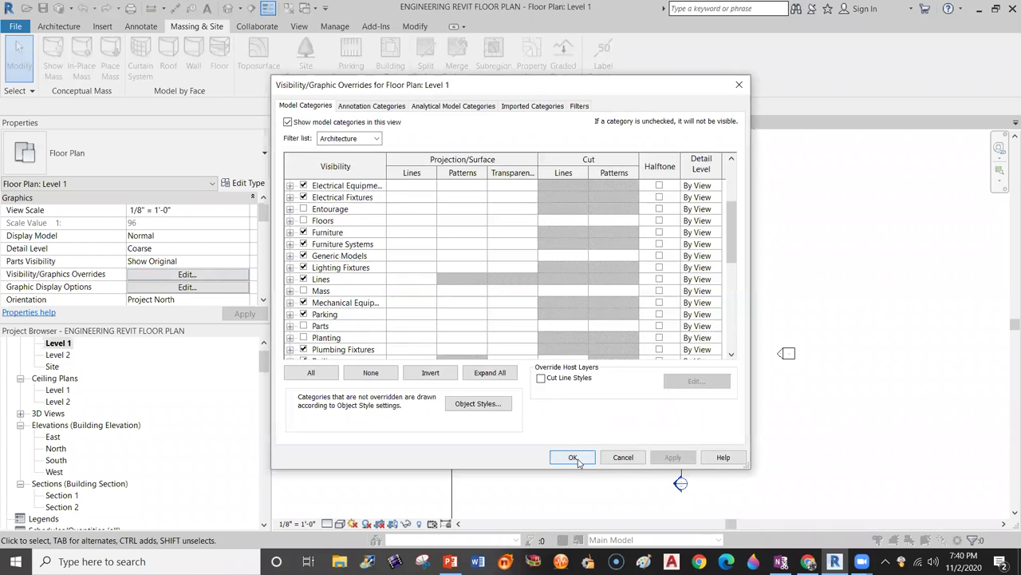
click(573, 461)
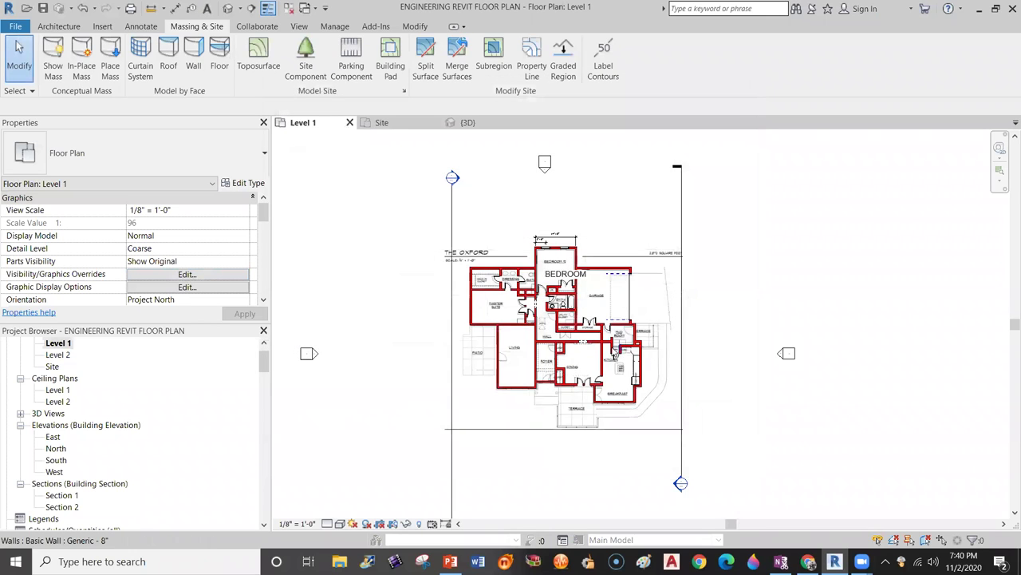
Delete both section lines from the Level 1 plan together with the Section 1 and Section 2 views.
scroll(615, 351, up, 2)
scroll(638, 390, down, 2)
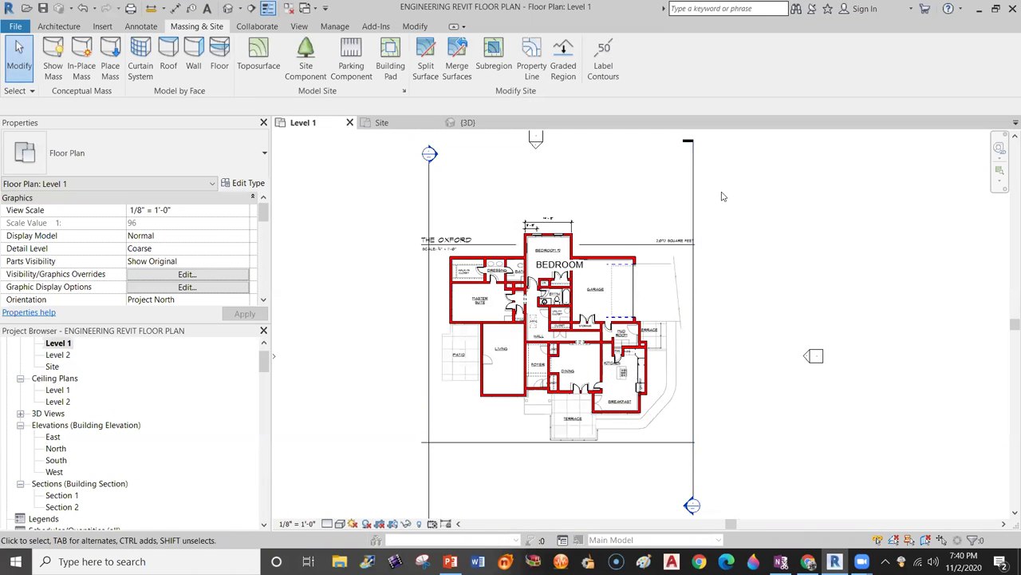
drag(736, 182, 381, 183)
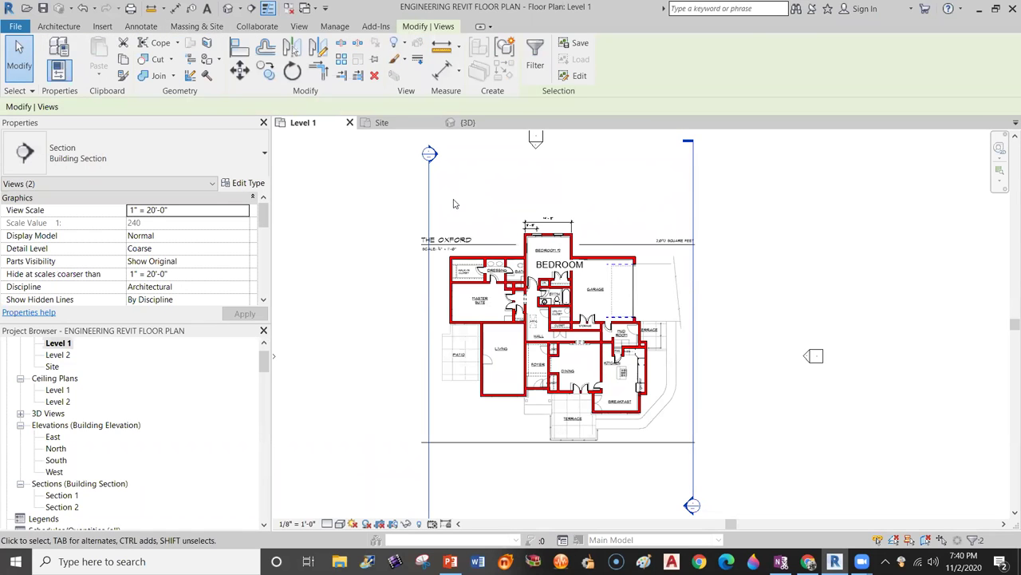
key(Delete)
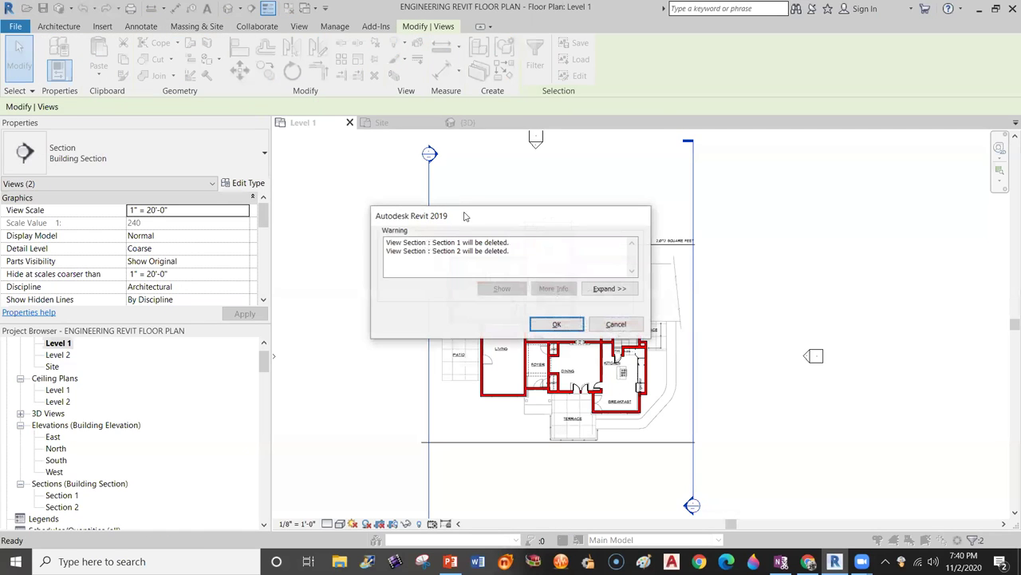
click(555, 324)
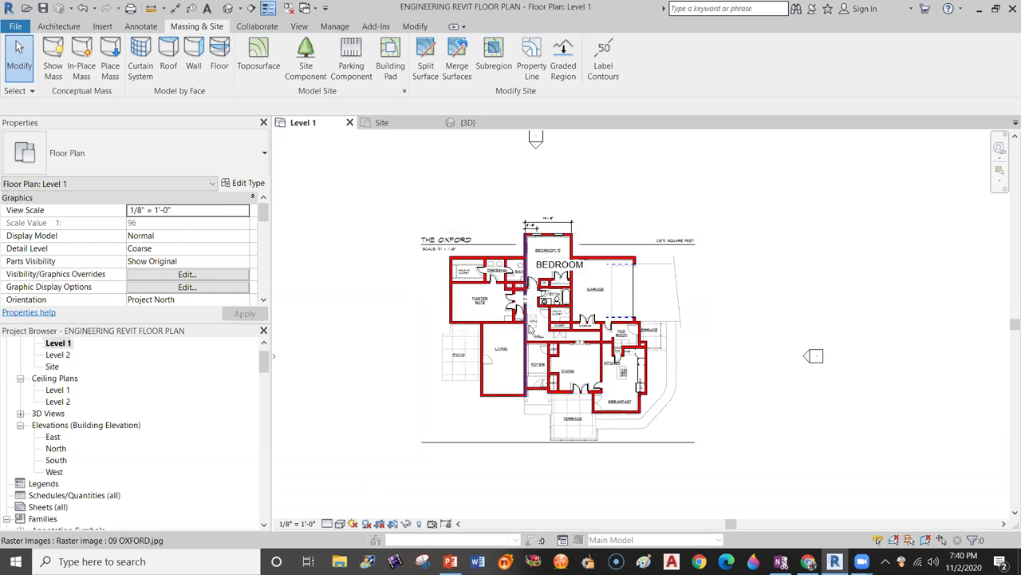
scroll(607, 359, up, 2)
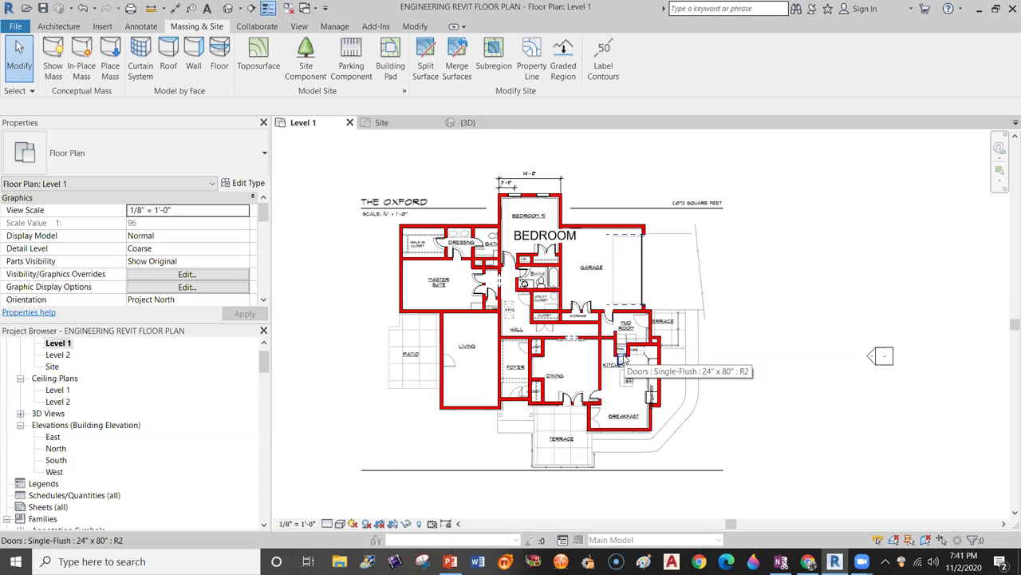
click(106, 30)
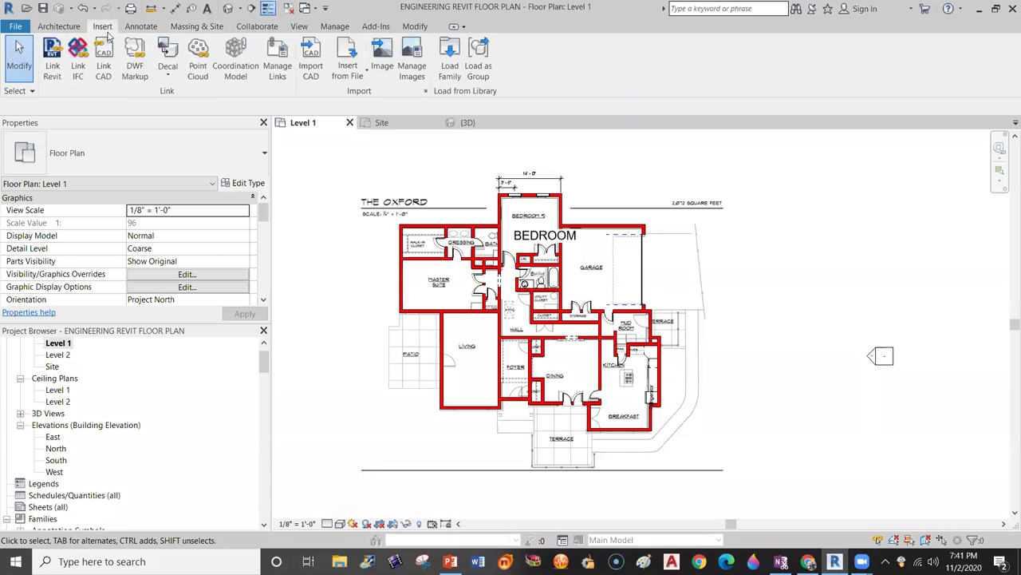
click(451, 70)
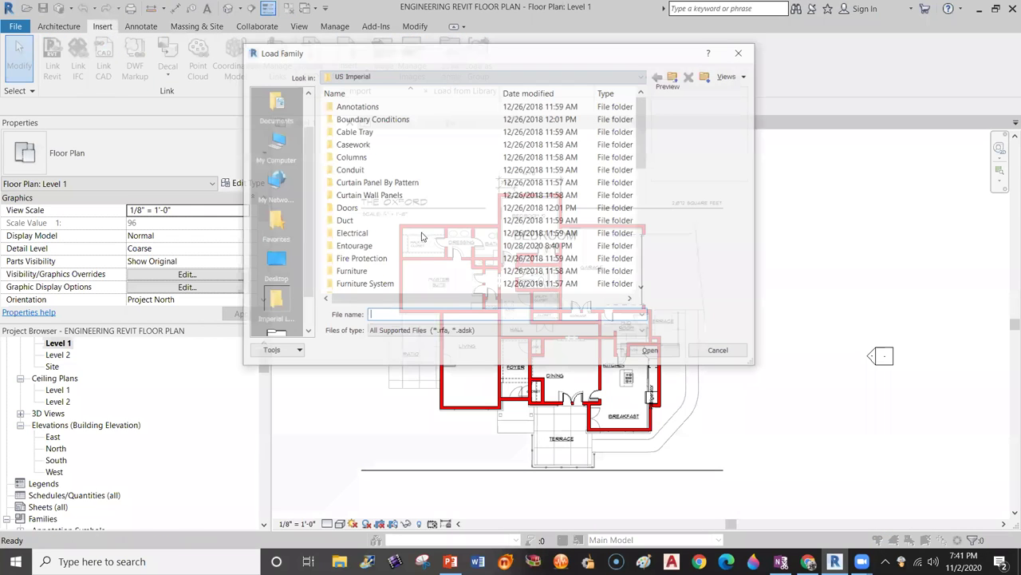
scroll(648, 142, down, 2)
scroll(648, 142, down, 1)
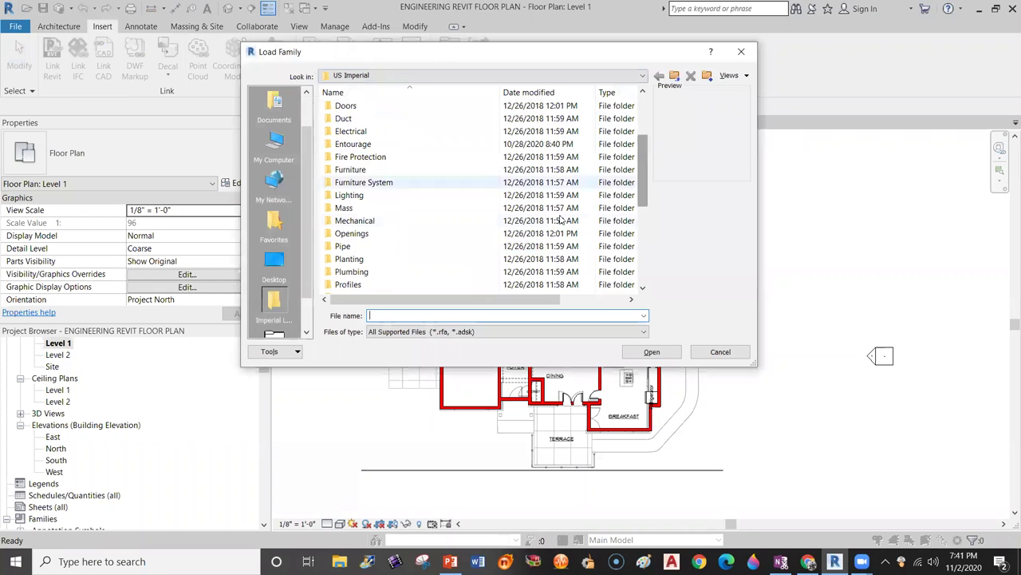
click(360, 276)
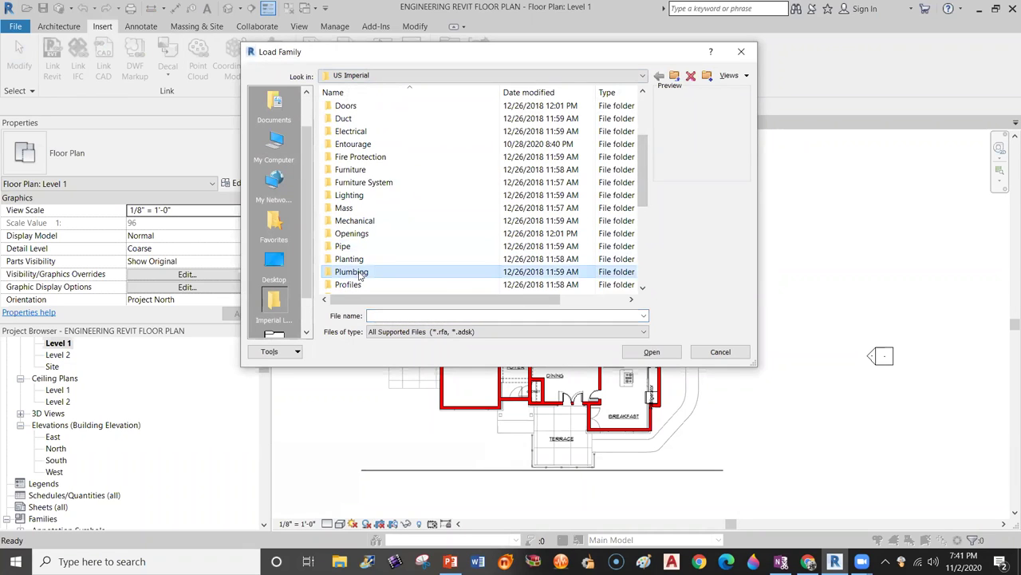
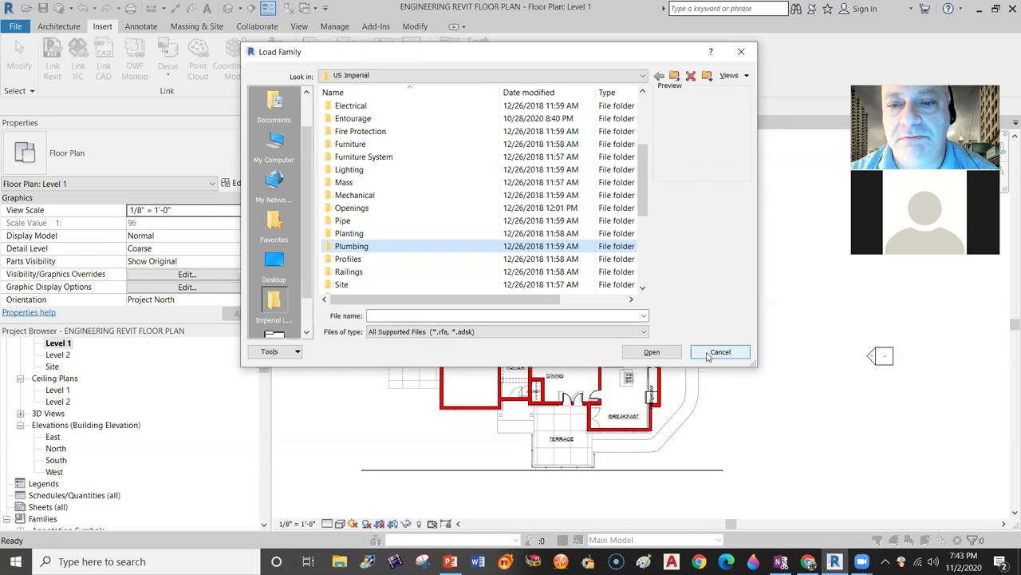
click(718, 352)
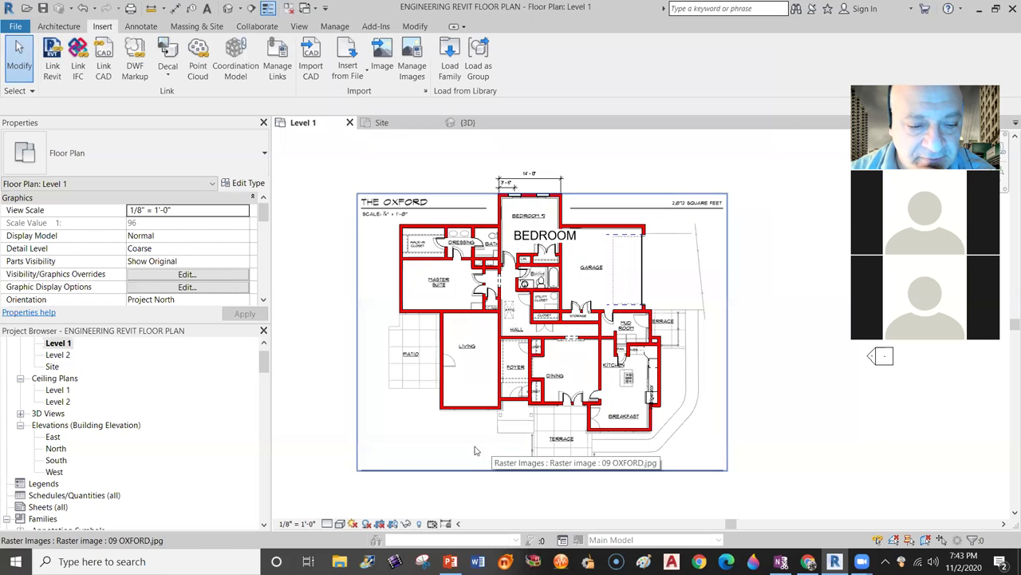
Switch to File Explorer and search the TOSHIBA EXT (E:) drive for "FAMILY".
click(339, 561)
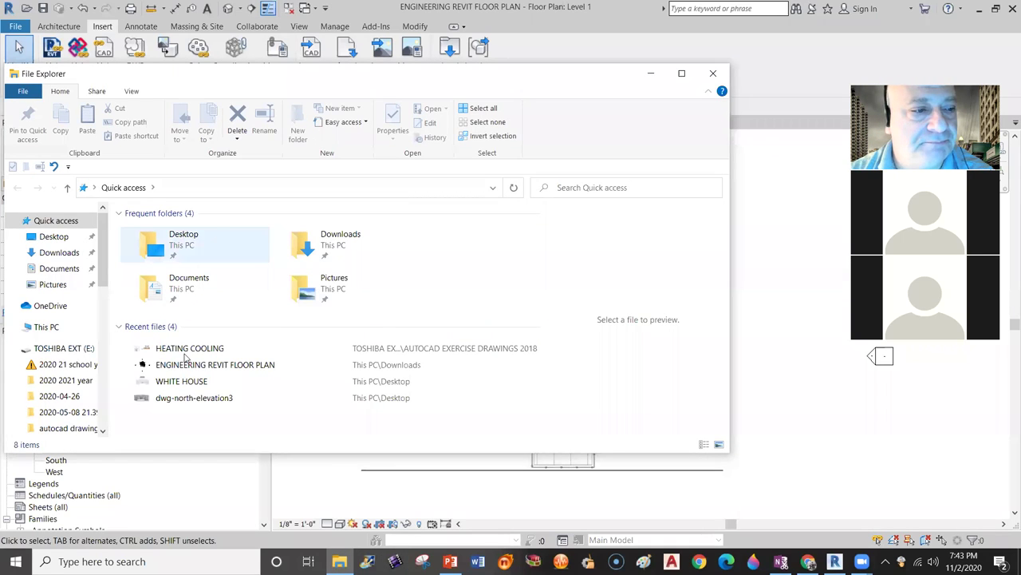
click(72, 350)
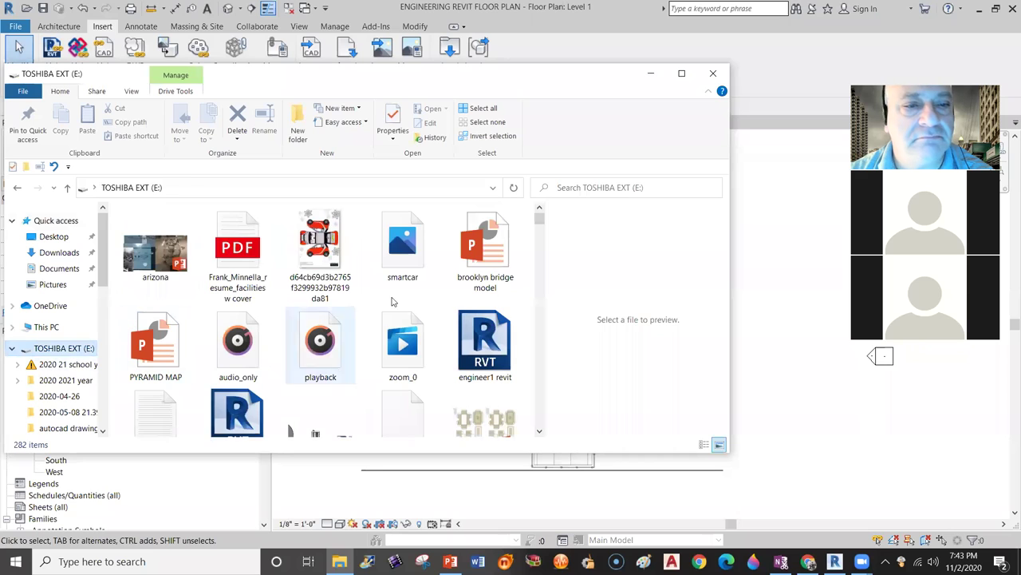
click(558, 188)
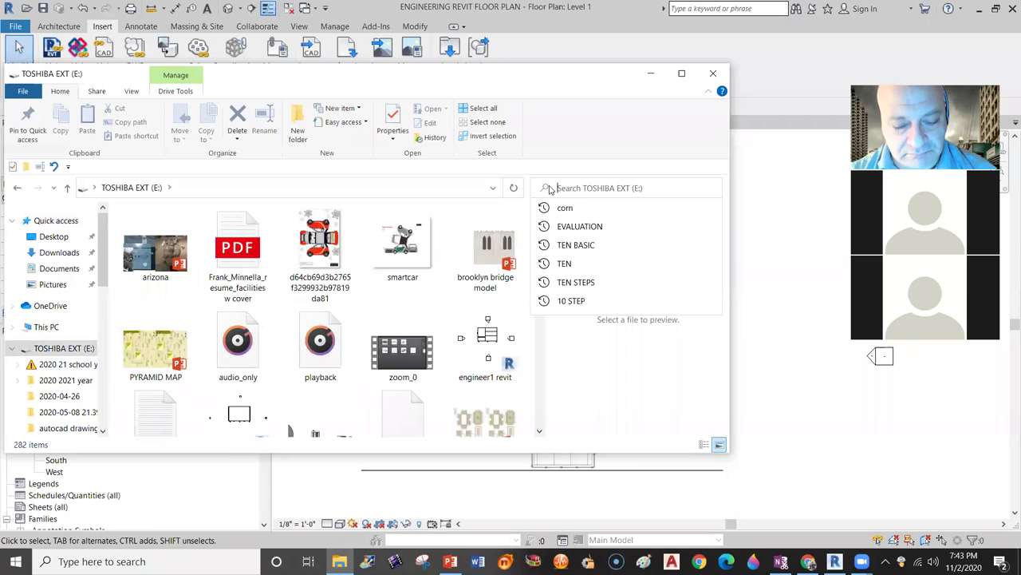
text(FAMILY)
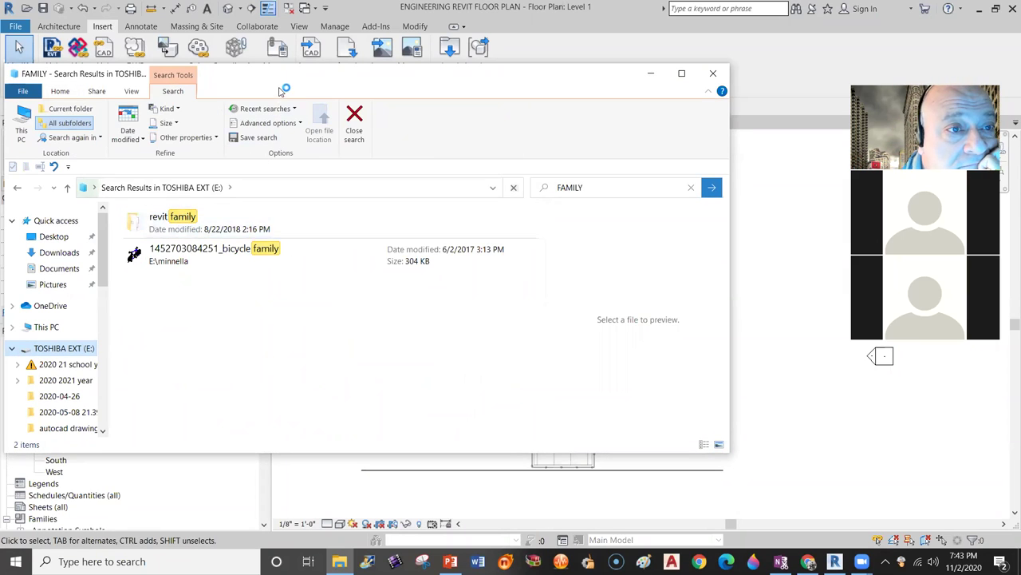
drag(292, 82, 437, 90)
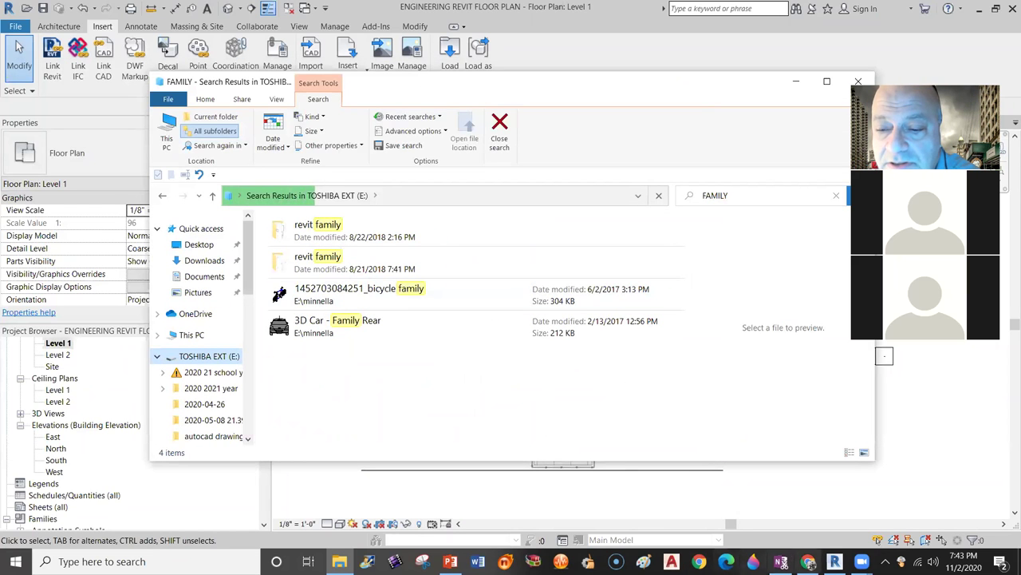
Switch to Chrome and open Google Drive in a new browser tab.
mouse_move(808, 561)
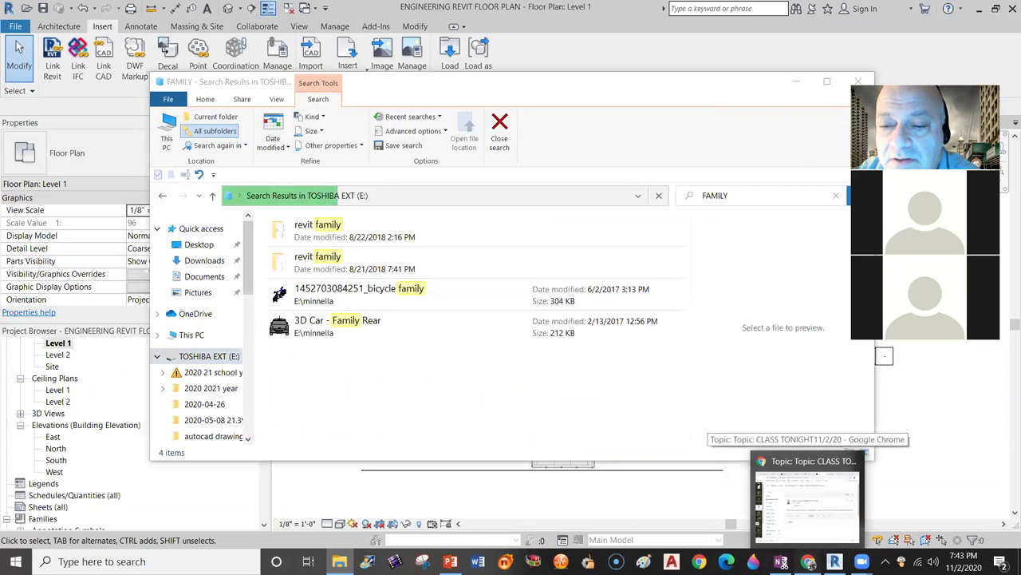
click(807, 499)
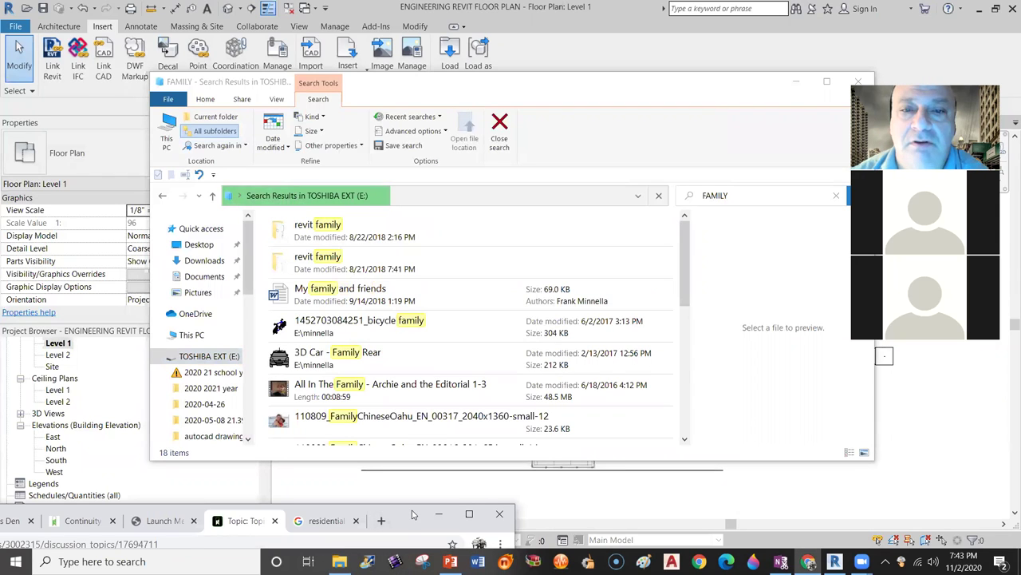
drag(412, 515, 703, 144)
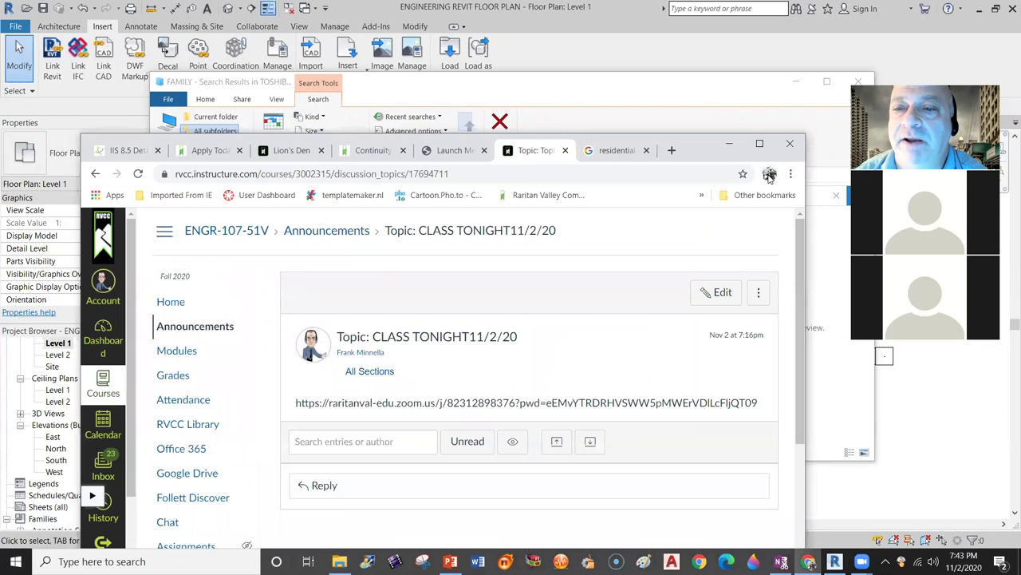
click(672, 151)
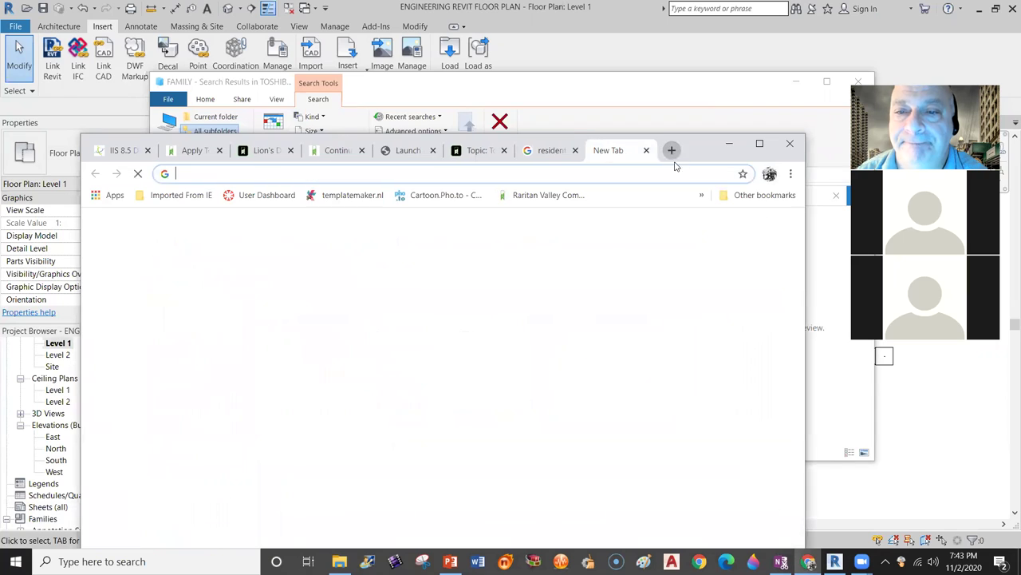
click(740, 229)
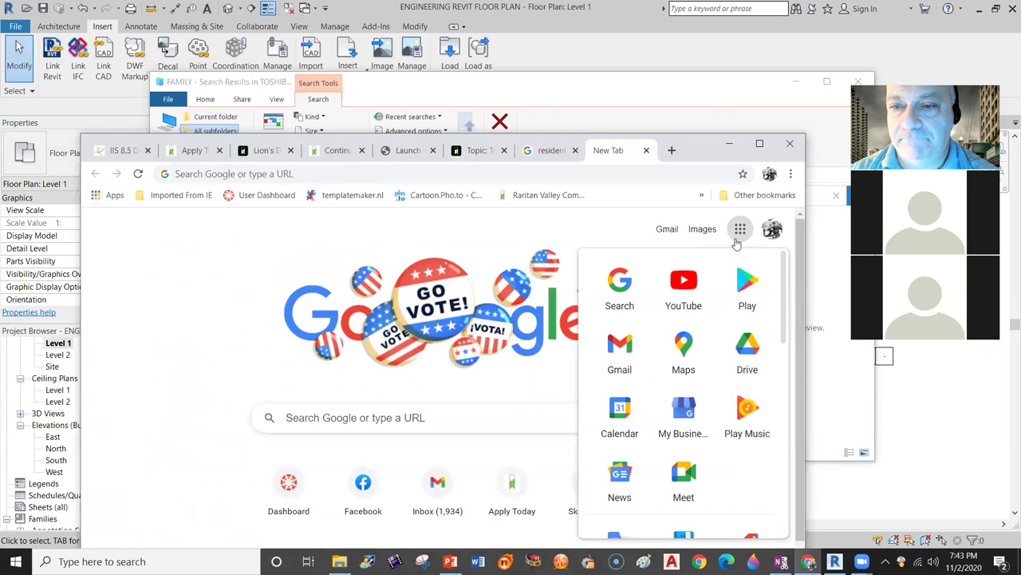
click(747, 357)
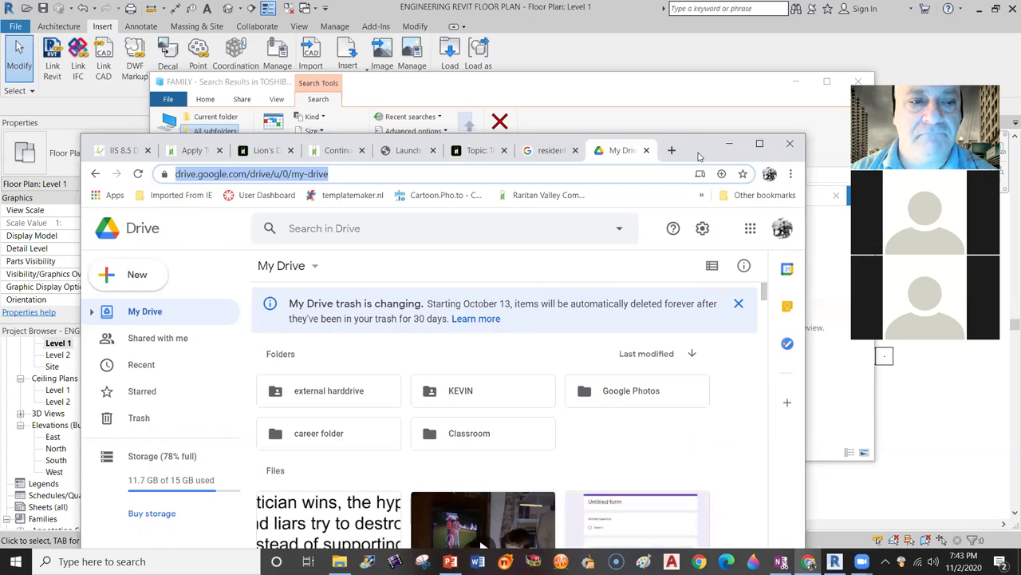
Upload the "revit family" folder from the external drive search results to My Drive, and switch back to Revit.
drag(699, 156, 852, 256)
drag(315, 227, 323, 420)
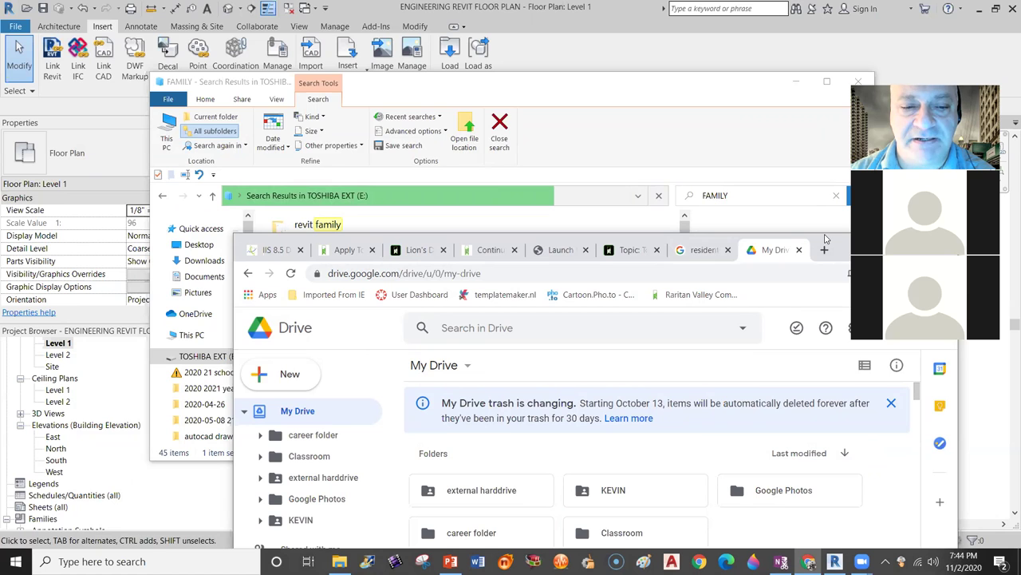
drag(826, 237, 762, 453)
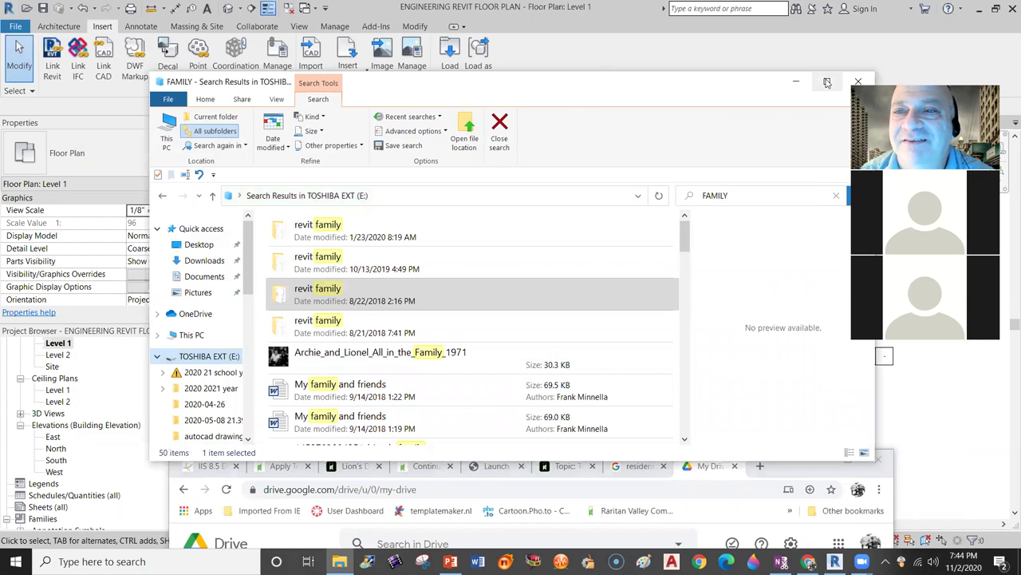
drag(726, 83, 564, 113)
click(696, 113)
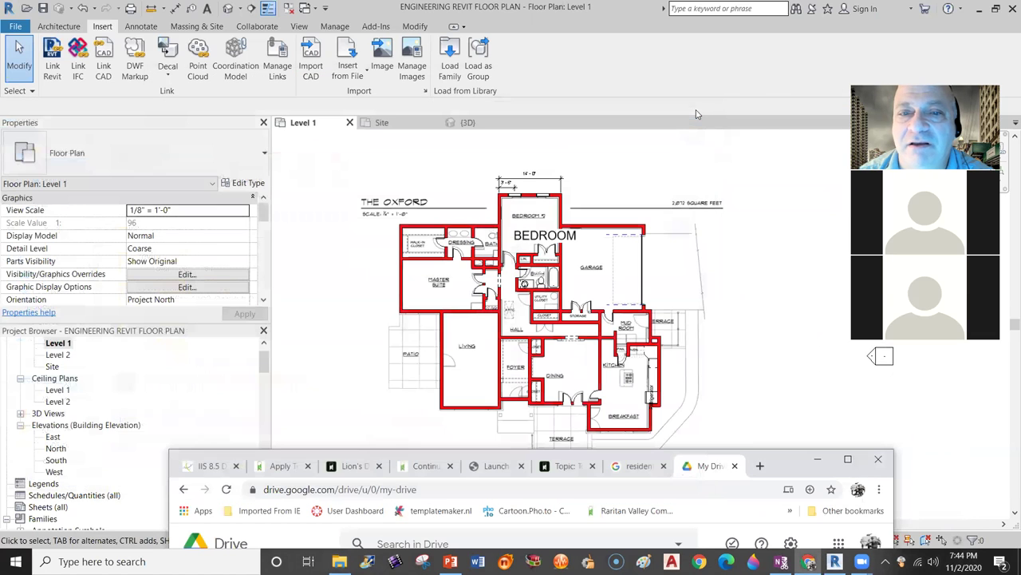
click(322, 220)
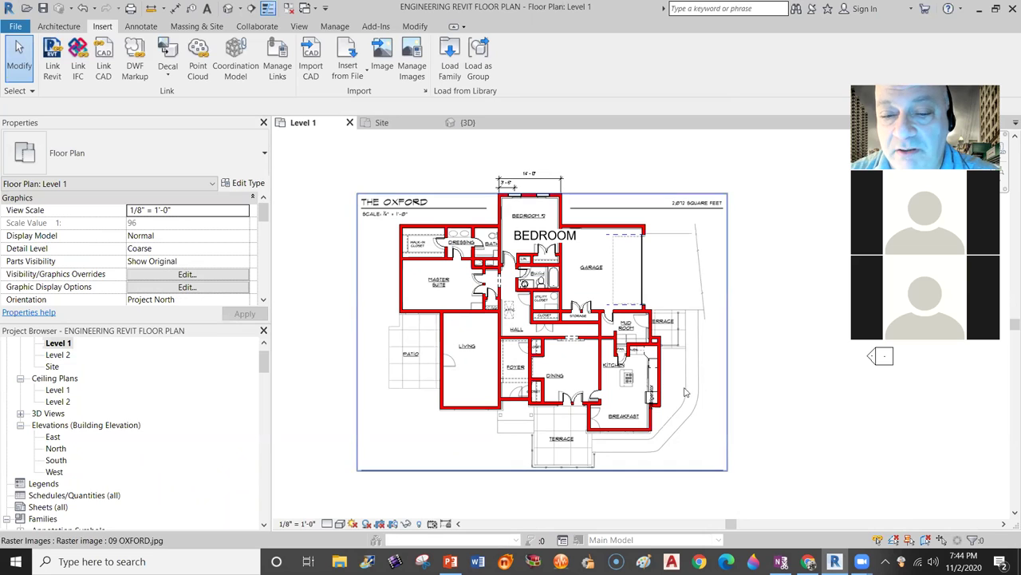
Delete all five trees around the house in the 3D view.
click(467, 123)
middle_drag(651, 351, 637, 361)
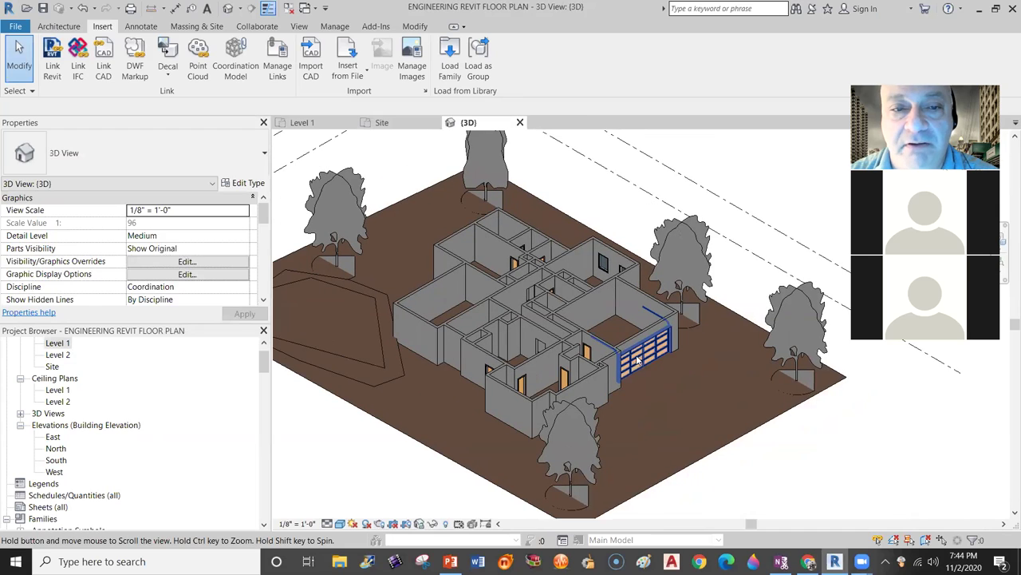
click(484, 152)
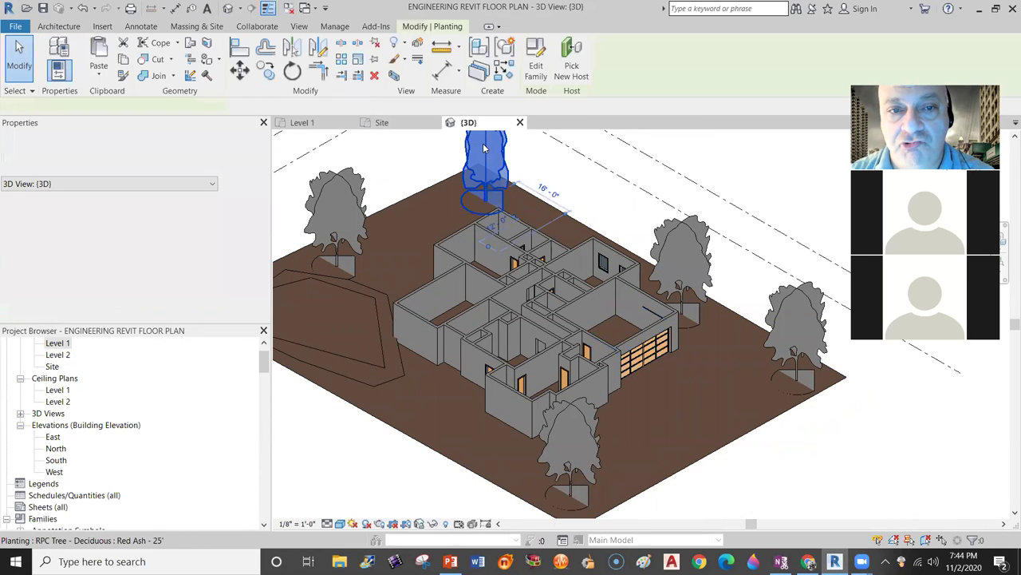
key(Delete)
click(682, 256)
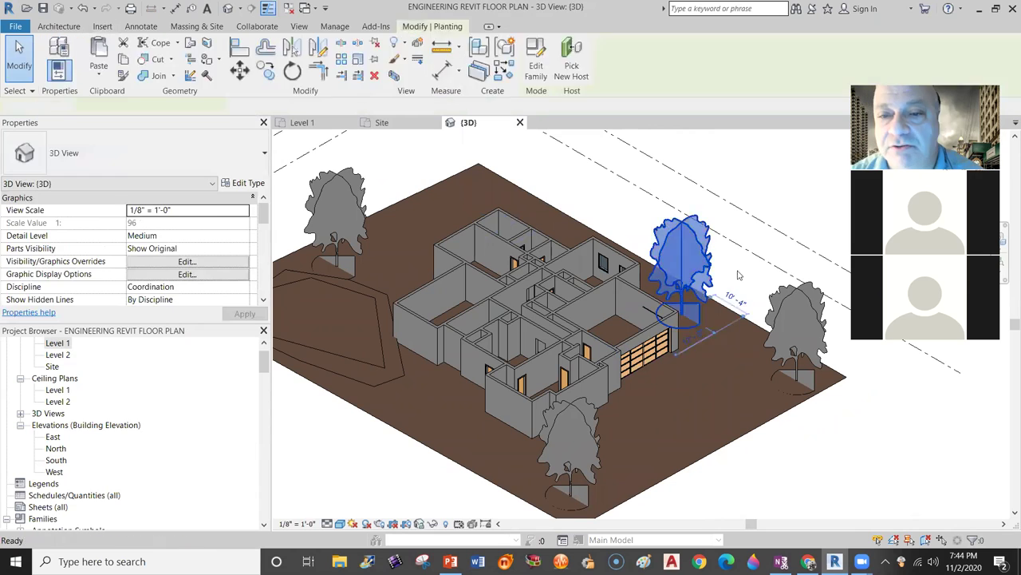
key(Delete)
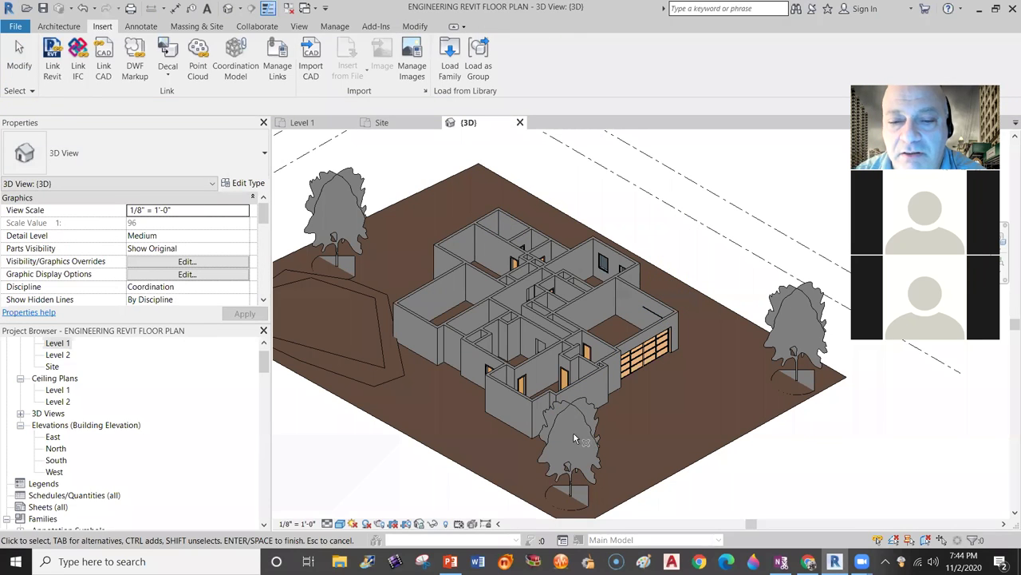
click(563, 439)
key(Delete)
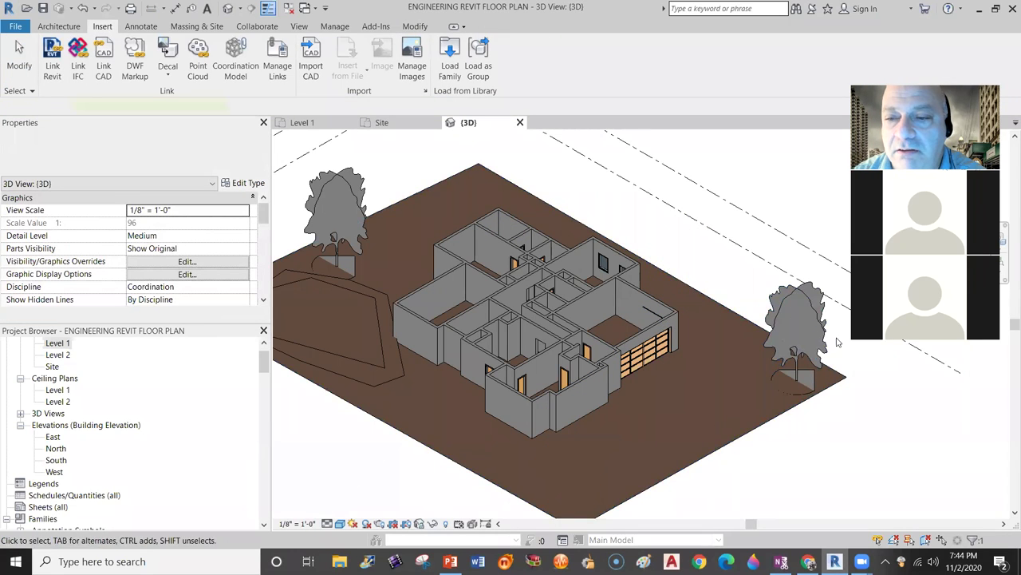
click(354, 194)
key(Delete)
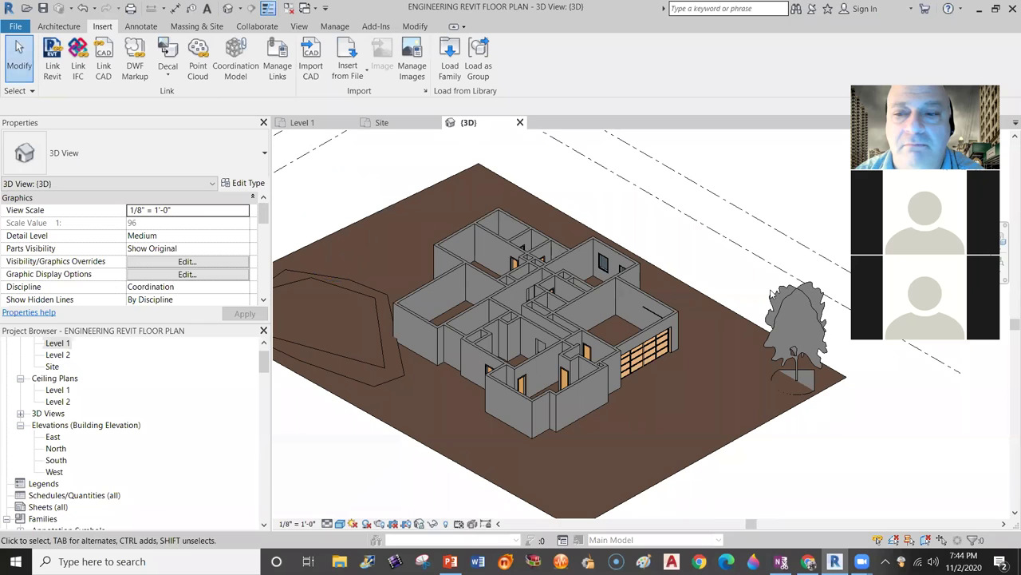
click(810, 316)
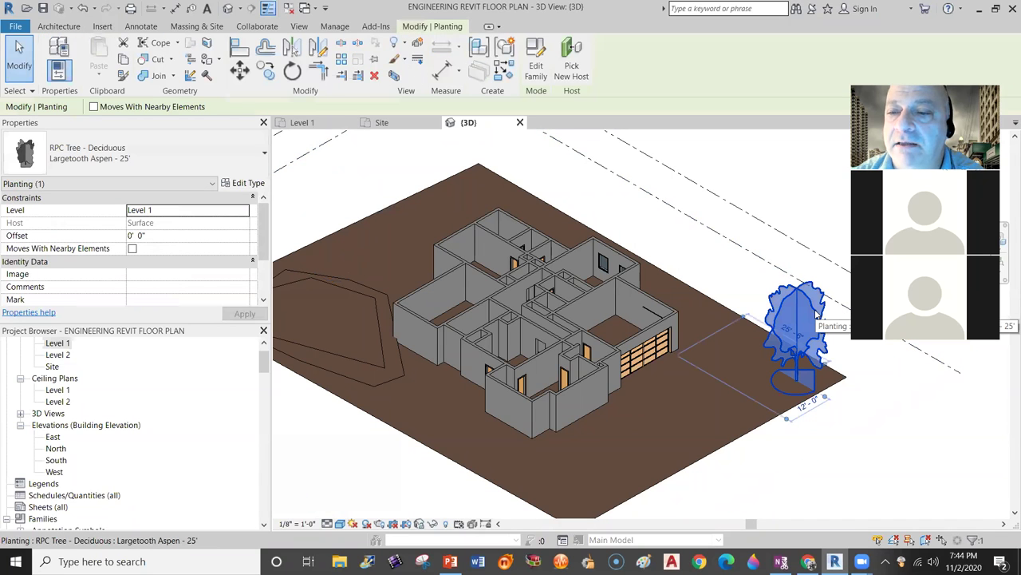
key(Delete)
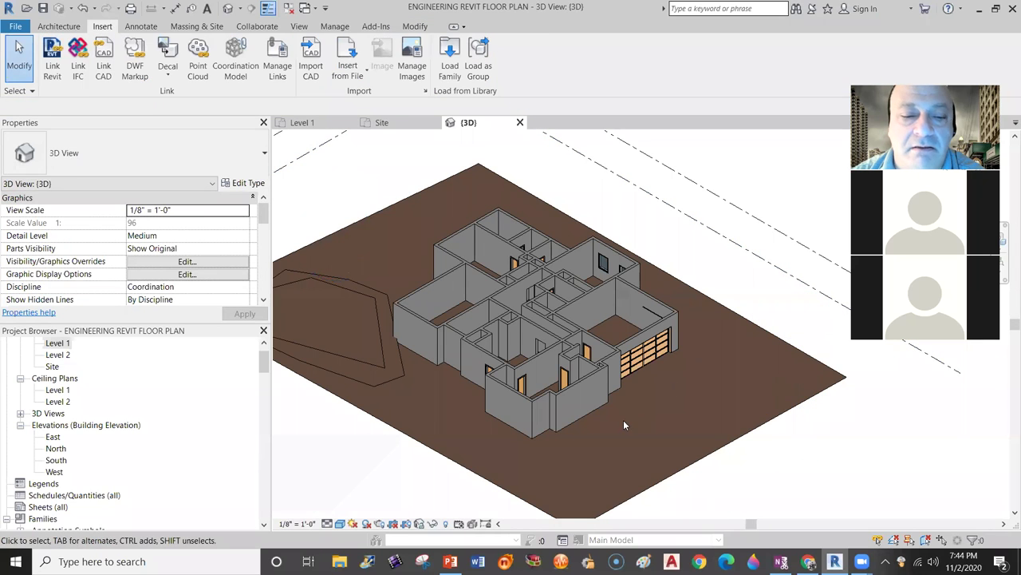
Try the Realistic and Consistent Colors visual styles in the 3D view, and set the style to Shaded.
click(339, 525)
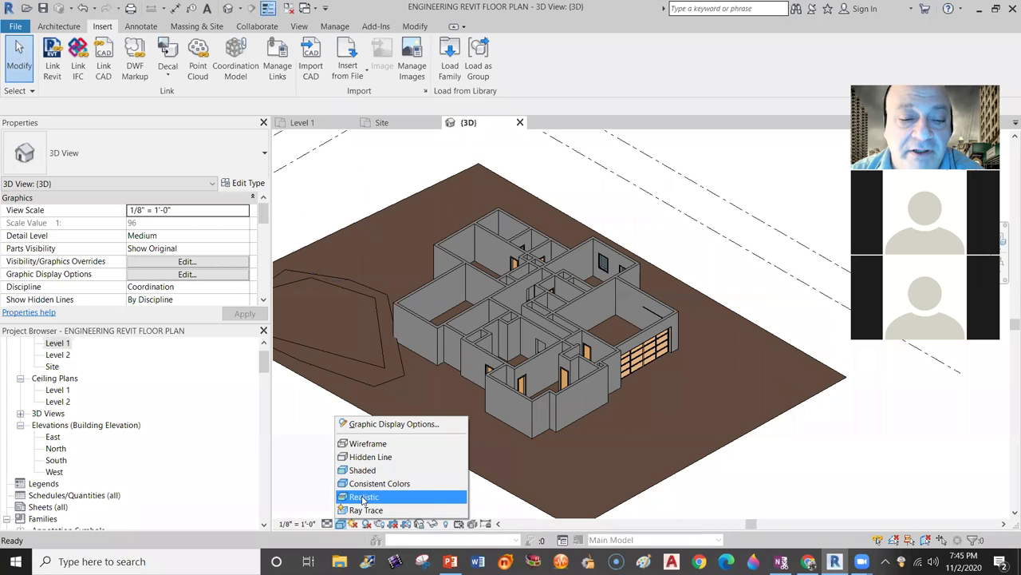
click(364, 497)
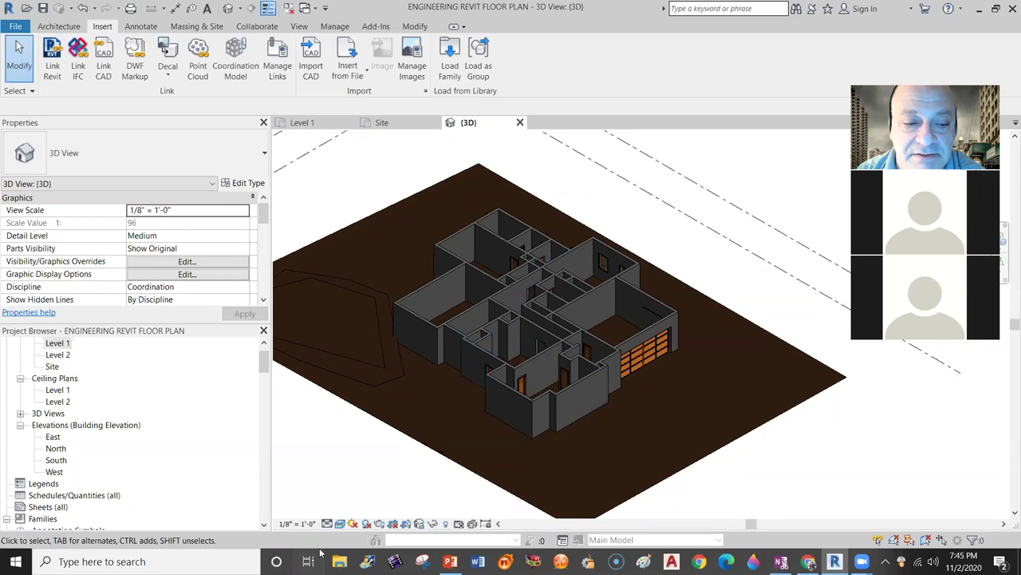
click(340, 523)
click(376, 484)
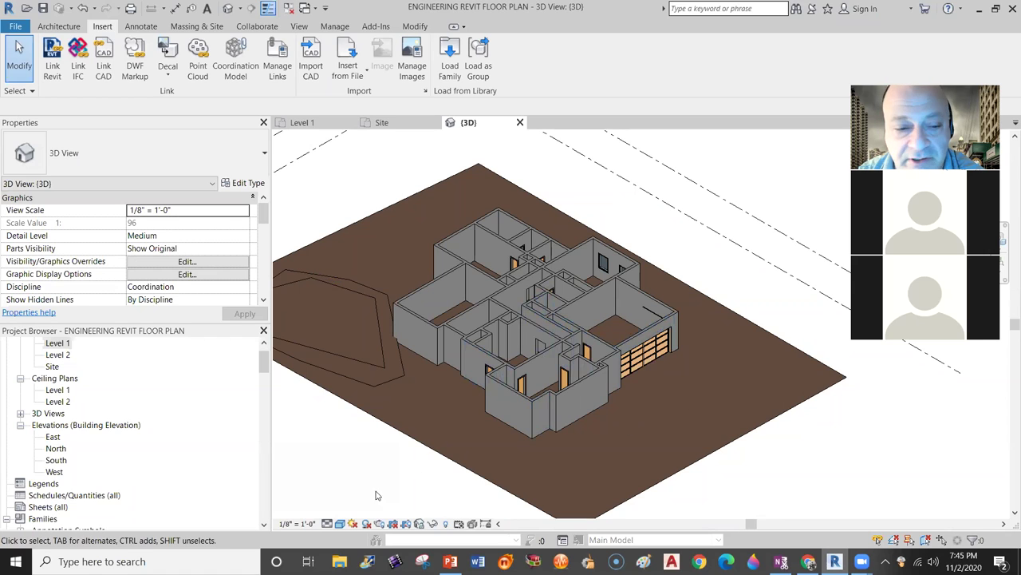
click(353, 523)
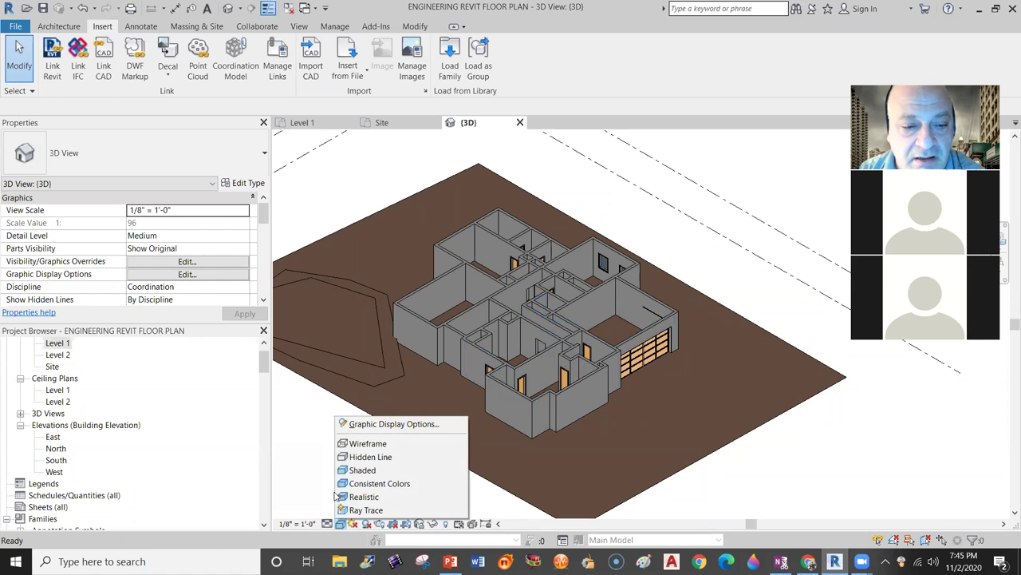
click(380, 470)
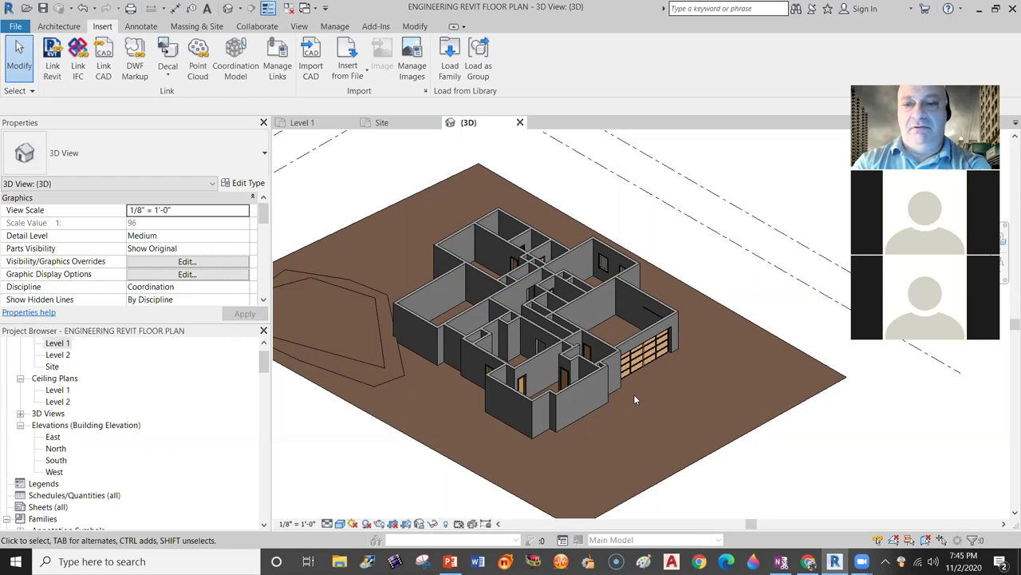
Enable sketchy lines for the 3D view with jitter 4 and extension 2 in the graphic display options.
click(340, 523)
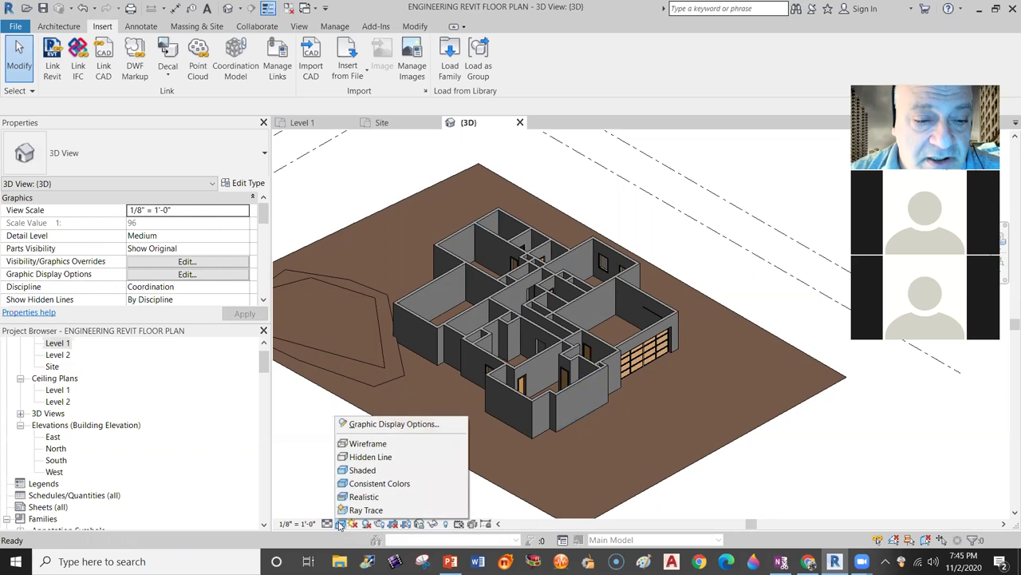
click(406, 423)
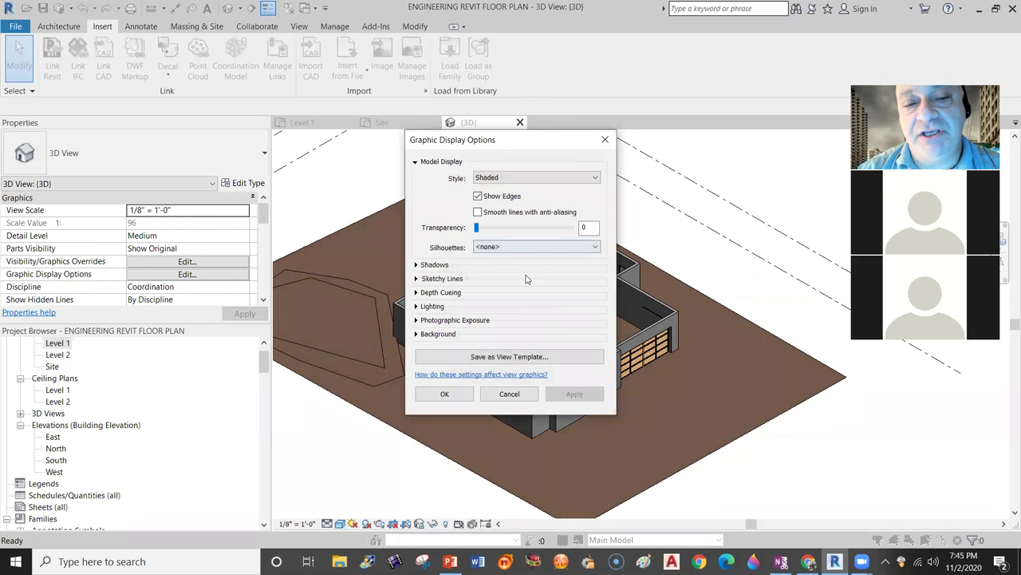
drag(514, 140, 327, 116)
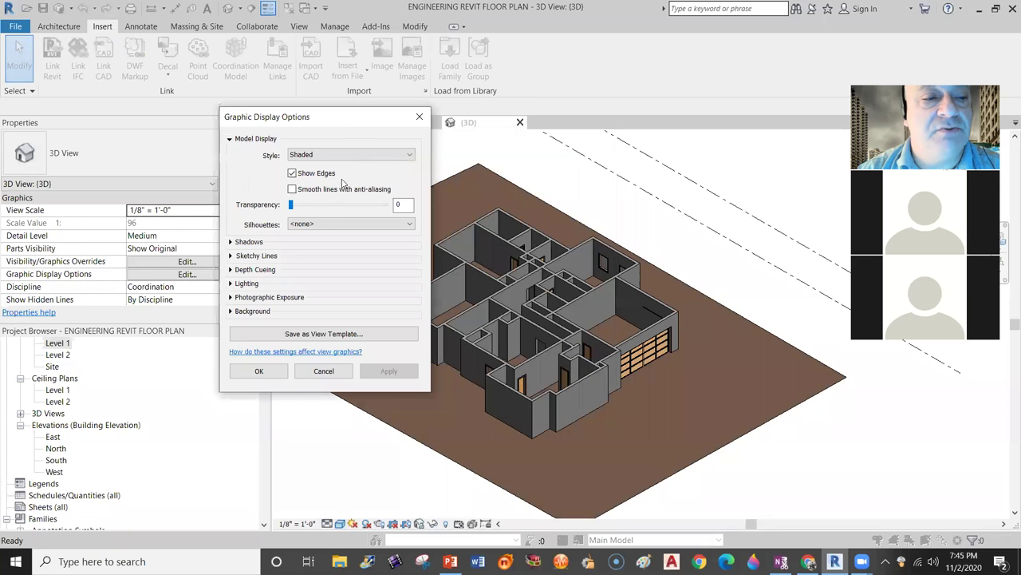
click(231, 256)
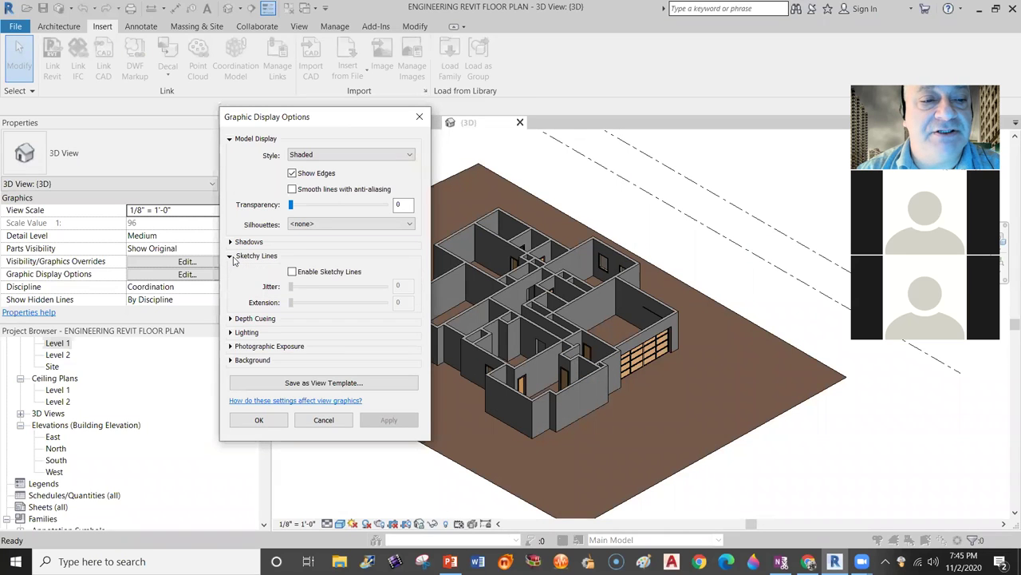
click(292, 272)
click(320, 286)
click(334, 302)
click(389, 420)
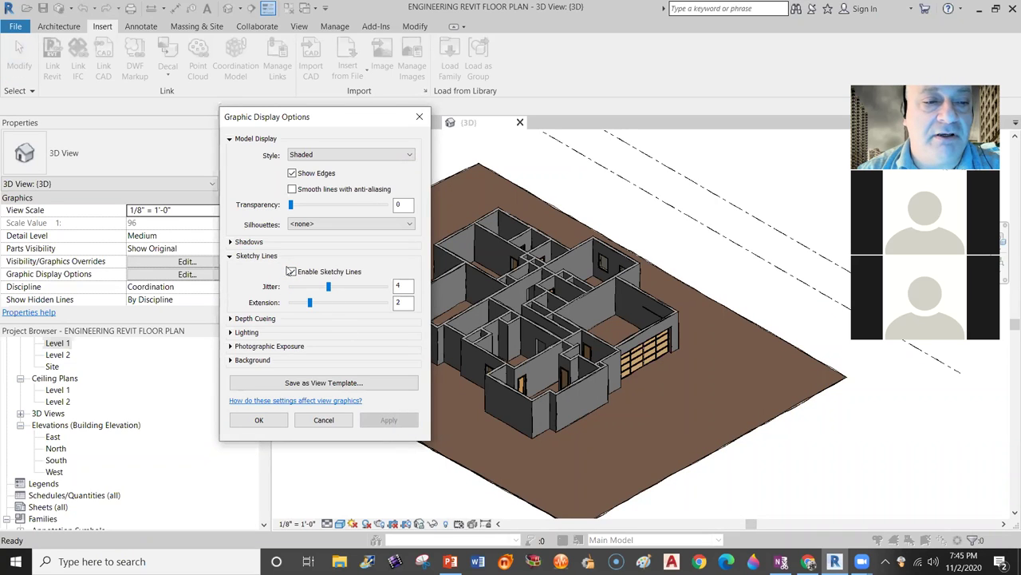
click(292, 272)
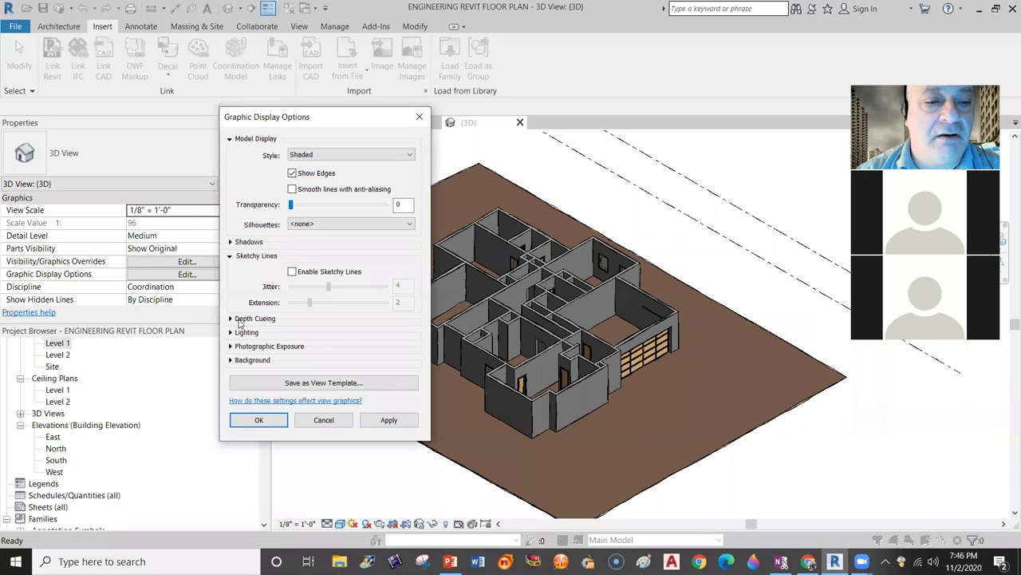
click(419, 117)
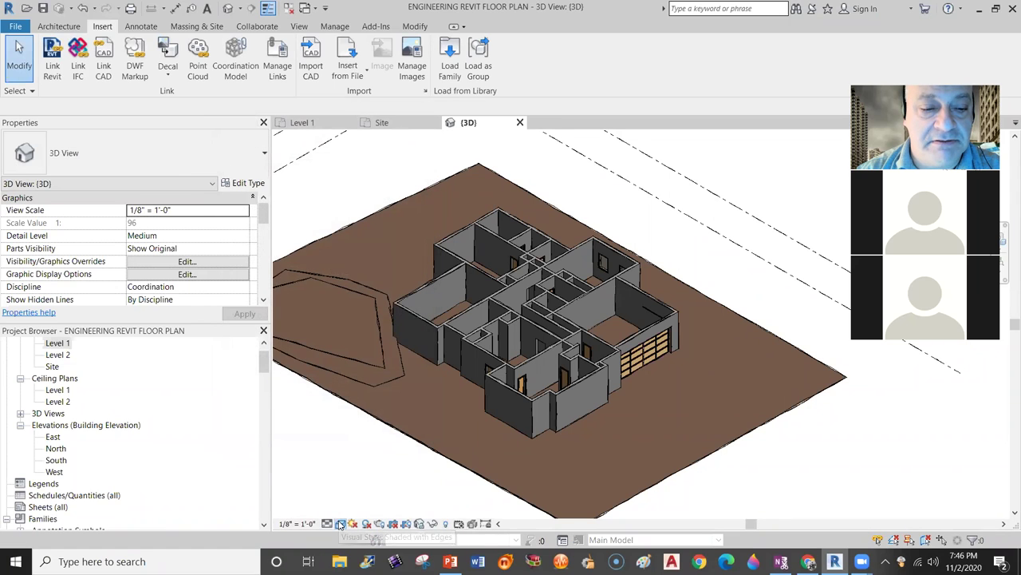
click(340, 523)
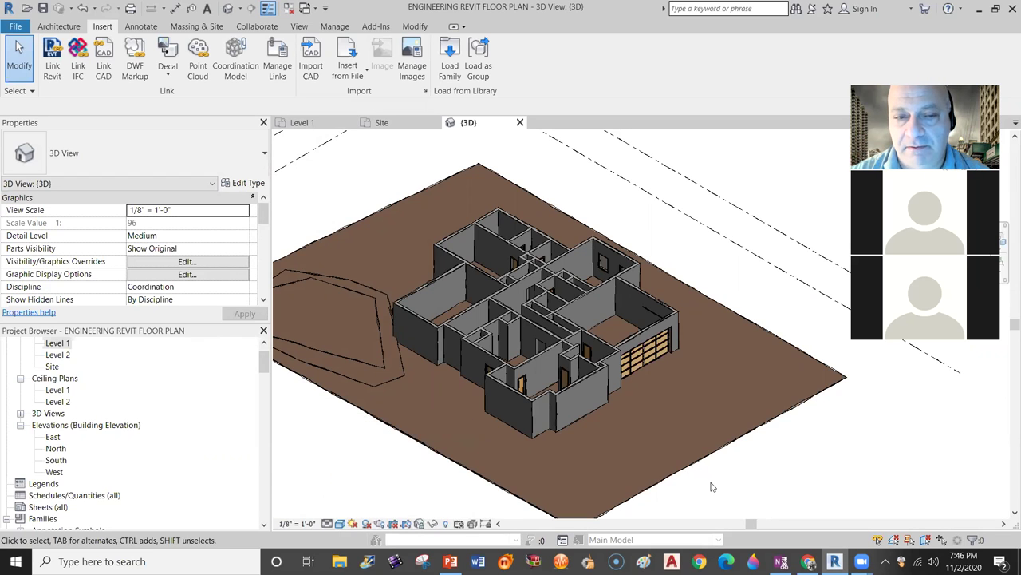
Move the 09 OXFORD.jpg raster image in the Level 1 plan to the right of the house, clear of the modelled walls.
click(300, 123)
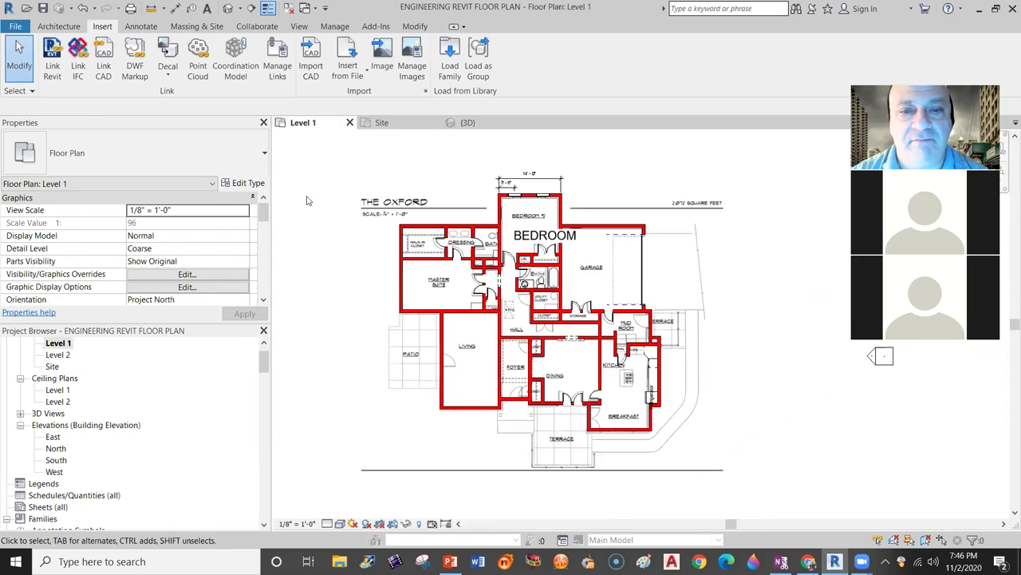
click(683, 245)
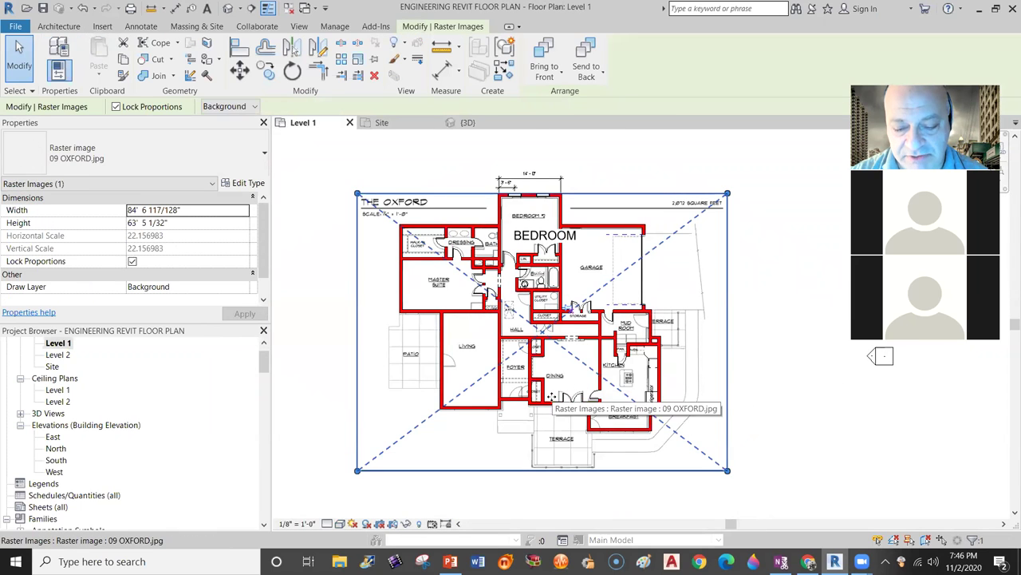
drag(367, 334, 769, 339)
middle_drag(642, 376, 541, 348)
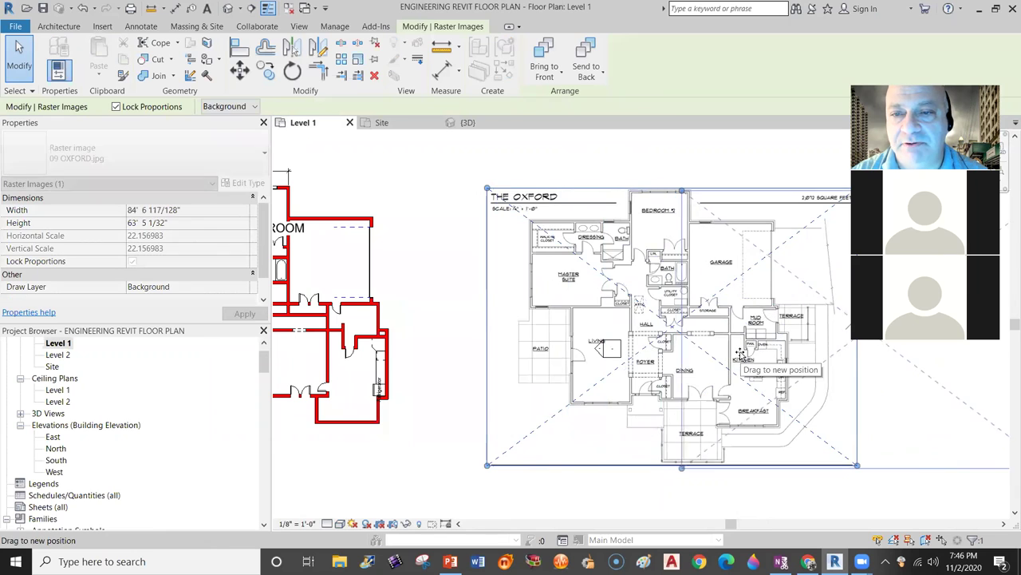
key(ctrl+z)
middle_drag(482, 357, 690, 359)
scroll(610, 329, up, 3)
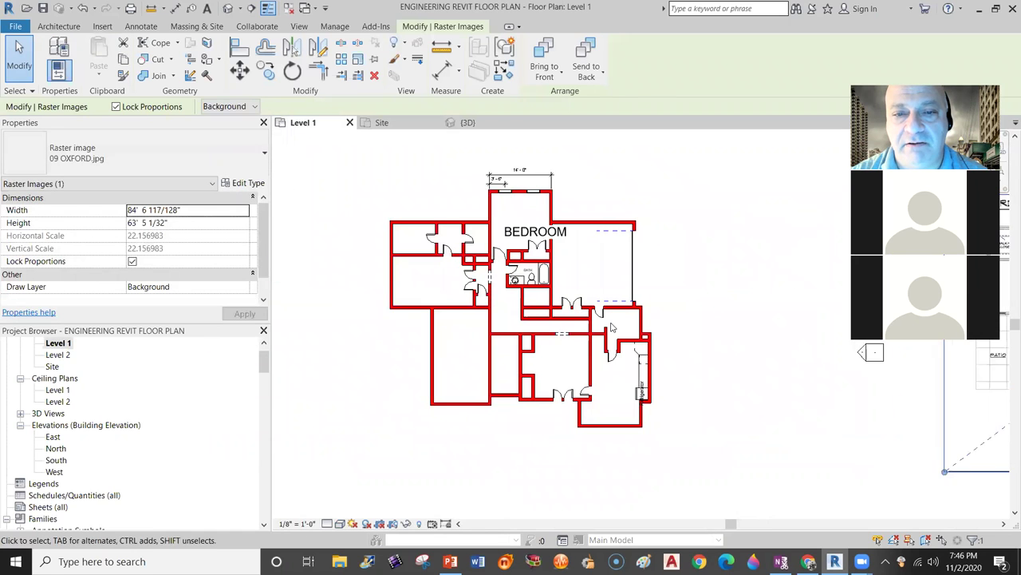
Delete the two linear dimensions above the bedroom's upper wall in the Level 1 plan.
scroll(611, 331, down, 2)
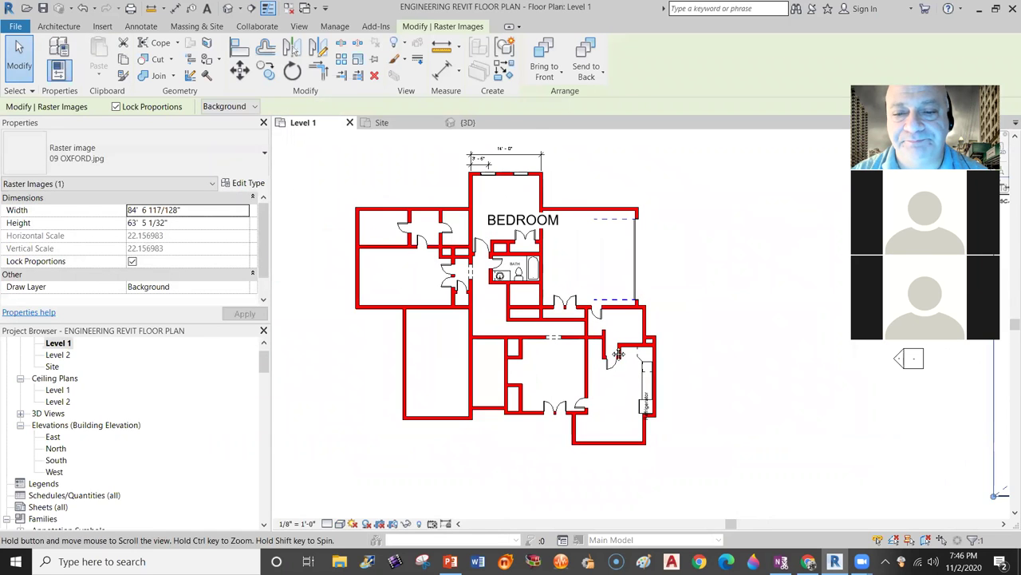
middle_drag(627, 356, 609, 359)
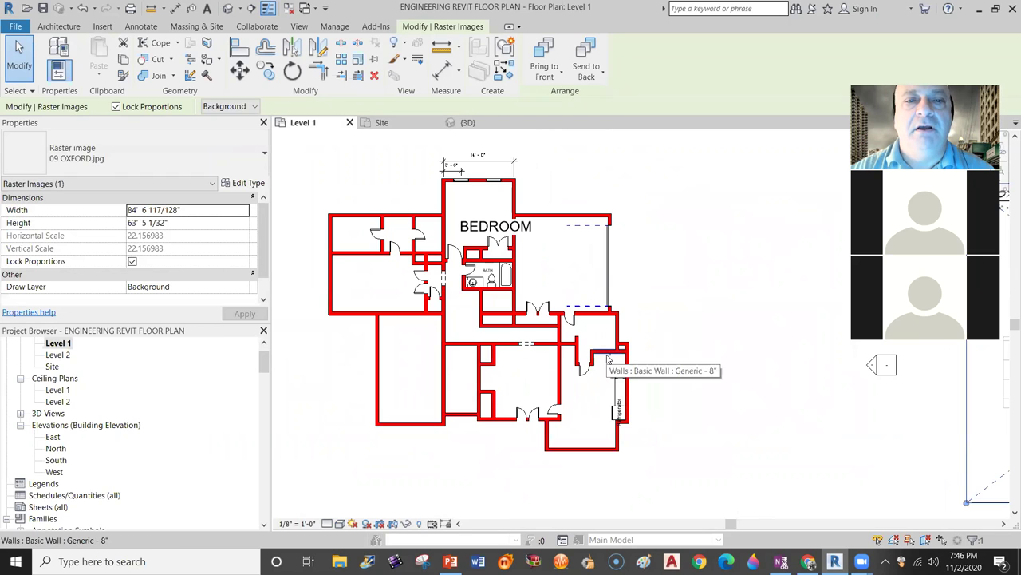
click(535, 156)
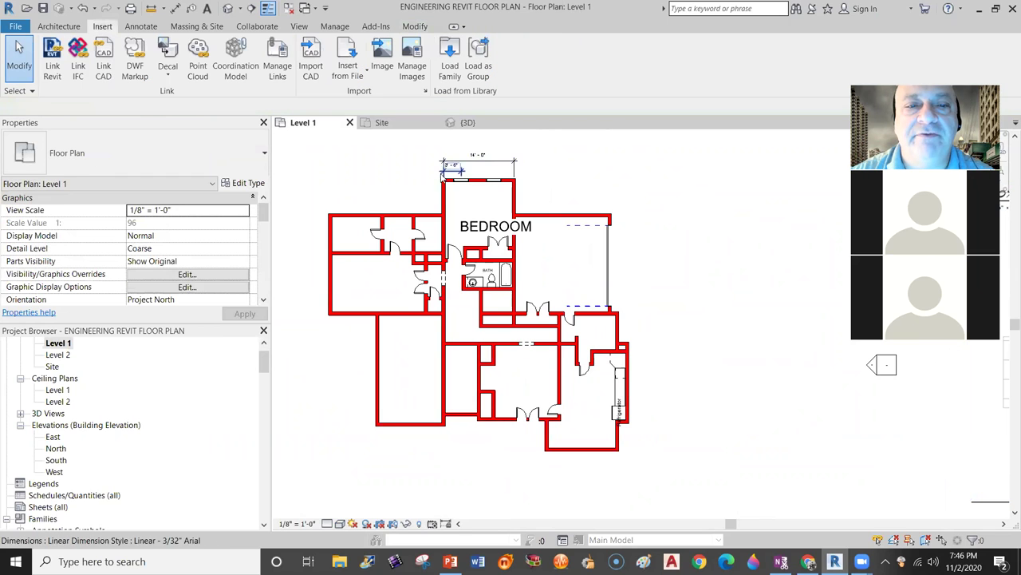
drag(537, 141, 414, 168)
key(Delete)
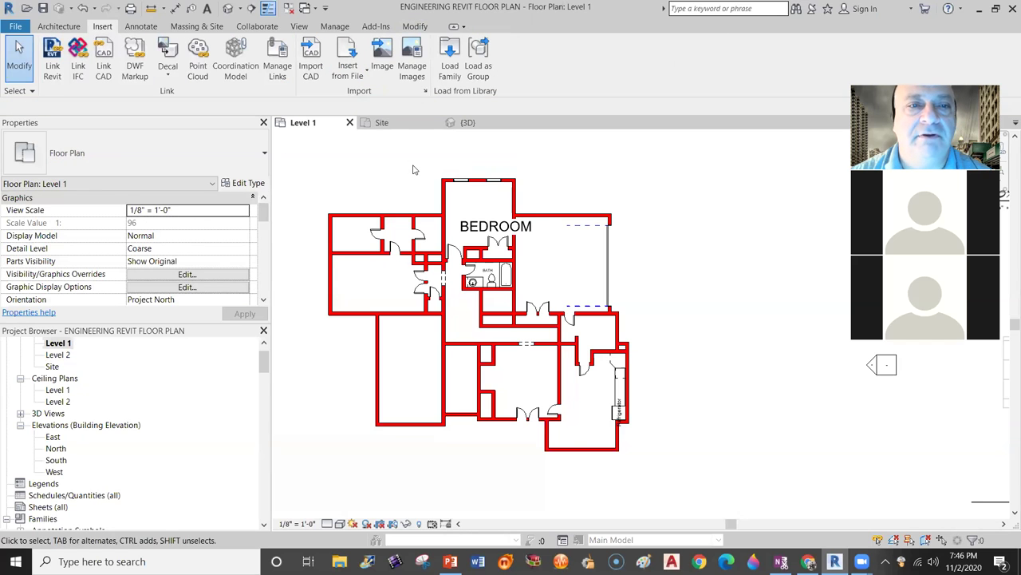
Start a roof by footprint, move it to Level 2, and set the overhang for picked walls to 14 inches.
click(48, 26)
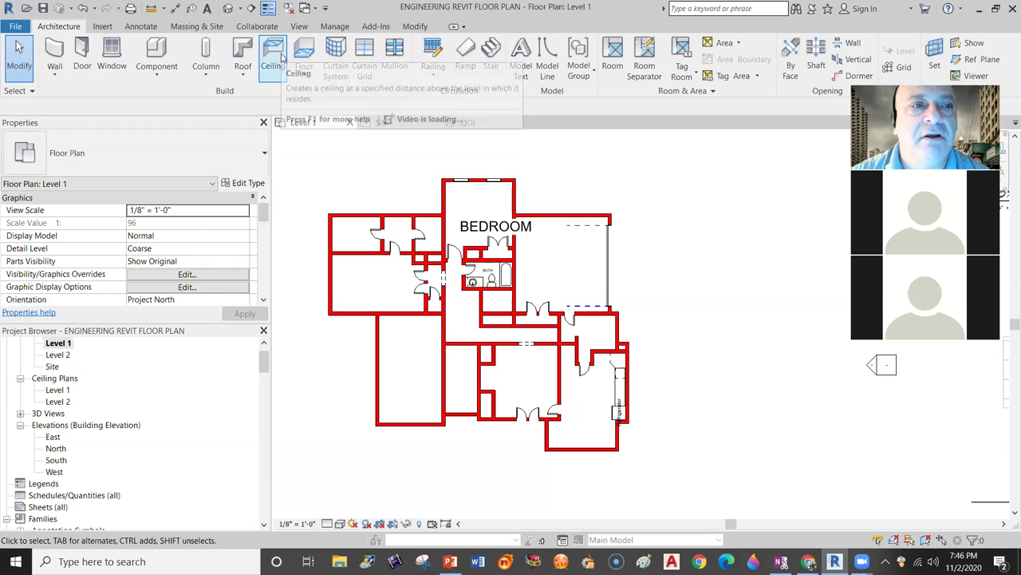
click(237, 50)
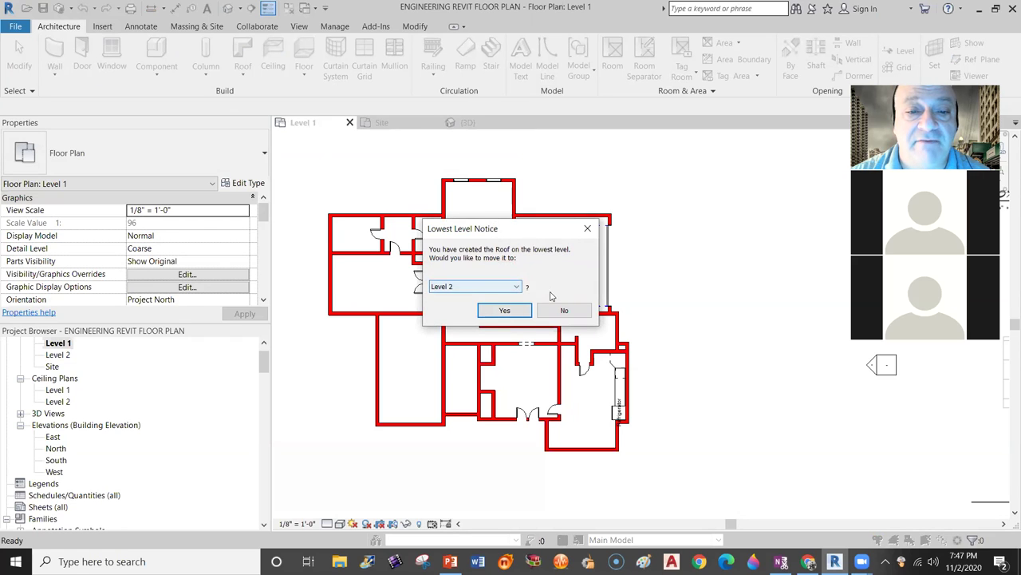
click(511, 314)
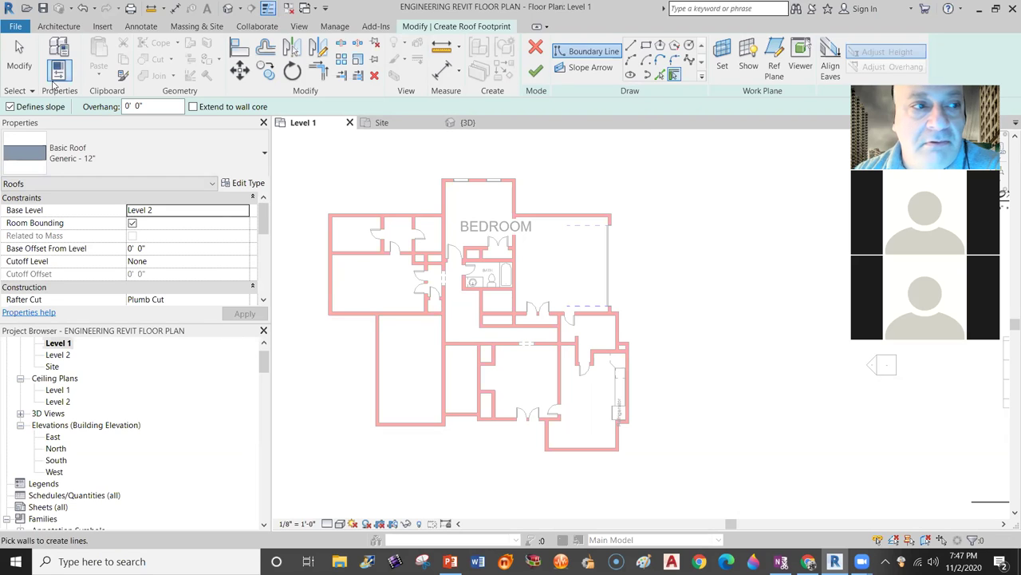
click(131, 105)
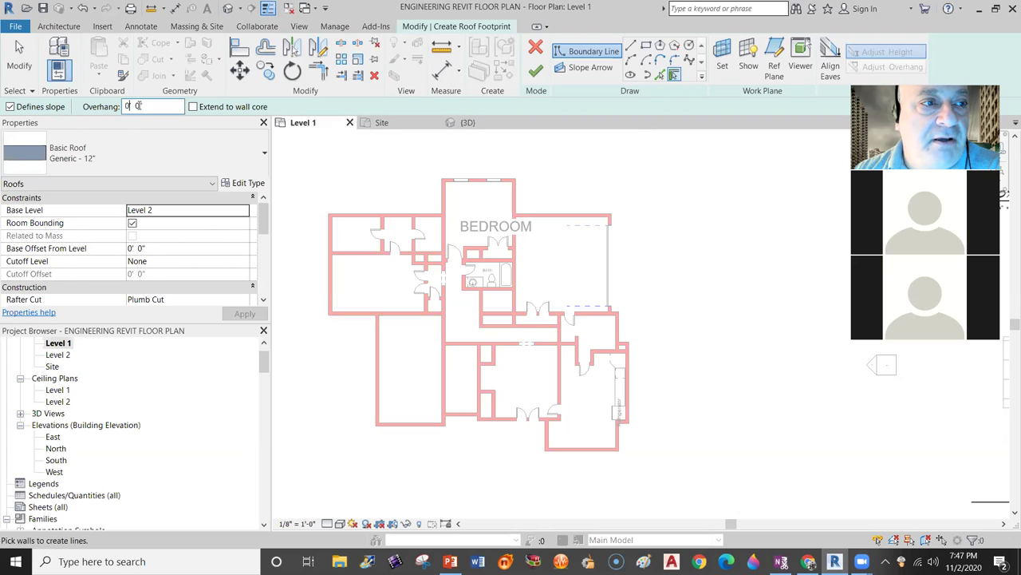
double_click(137, 105)
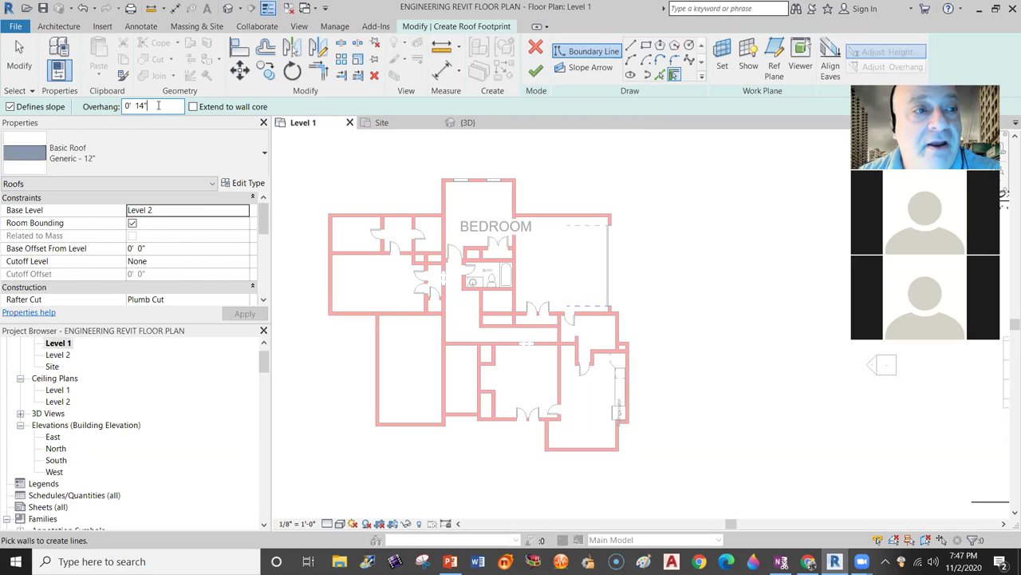
key(Return)
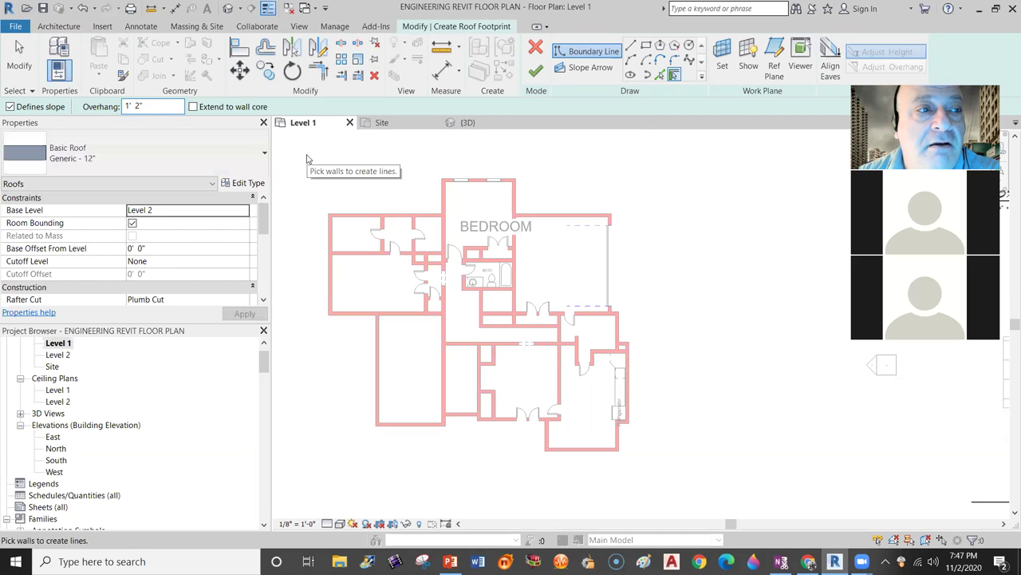
Start a chained, slope-defining roof boundary line at the house's upper-left outer corner with a 14-inch offset.
click(631, 48)
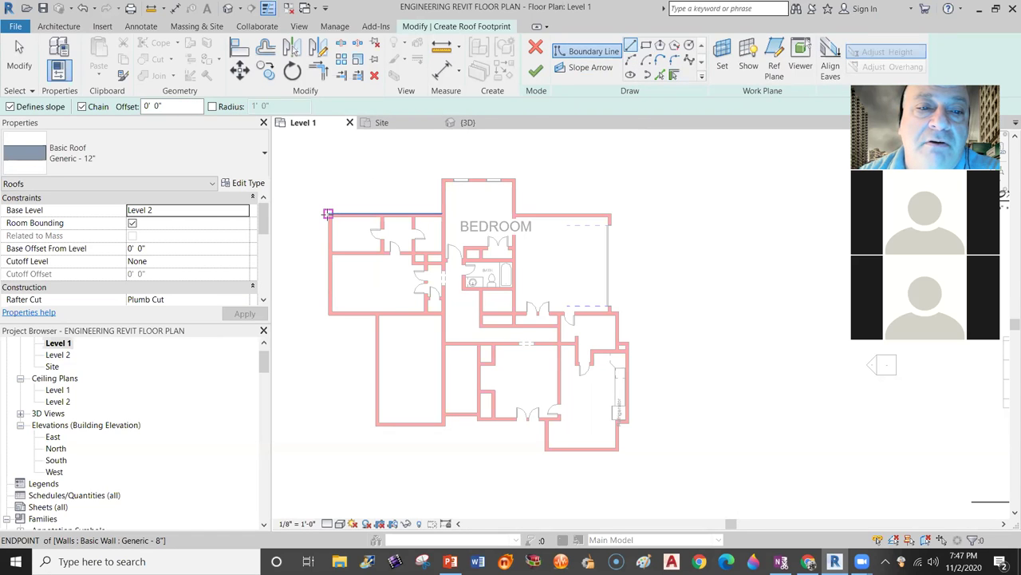
click(327, 214)
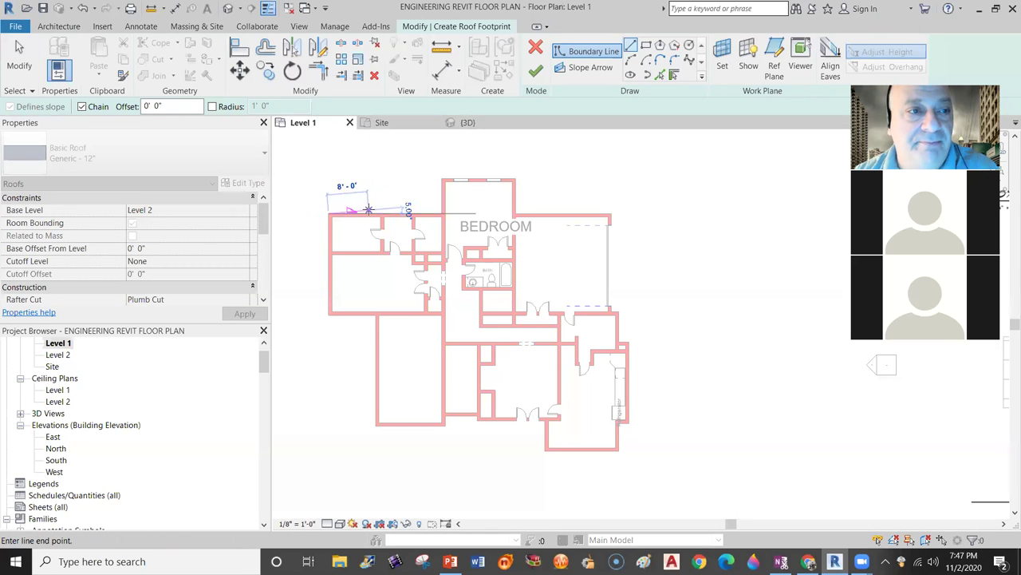
double_click(158, 106)
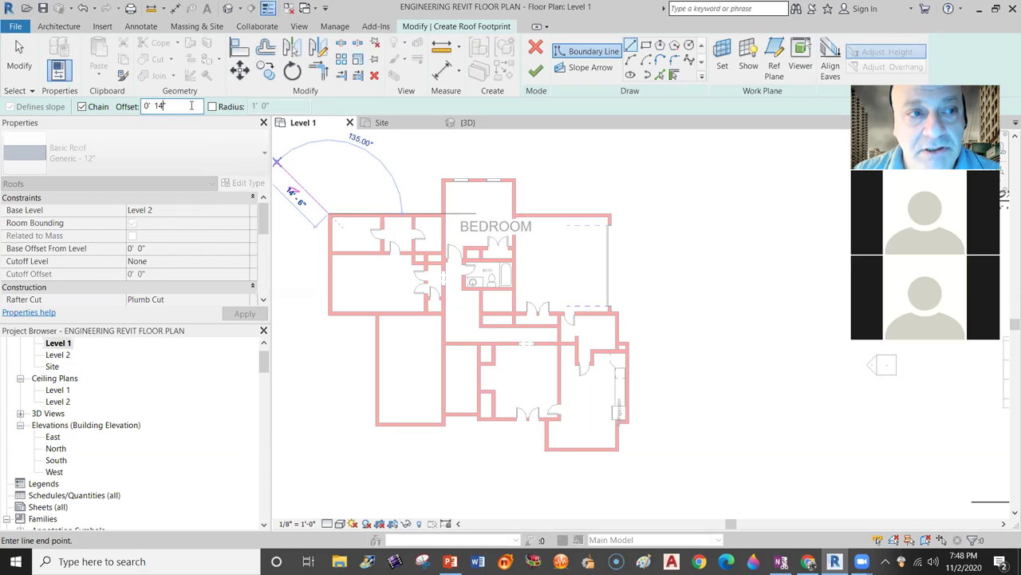
text(14)
key(Return)
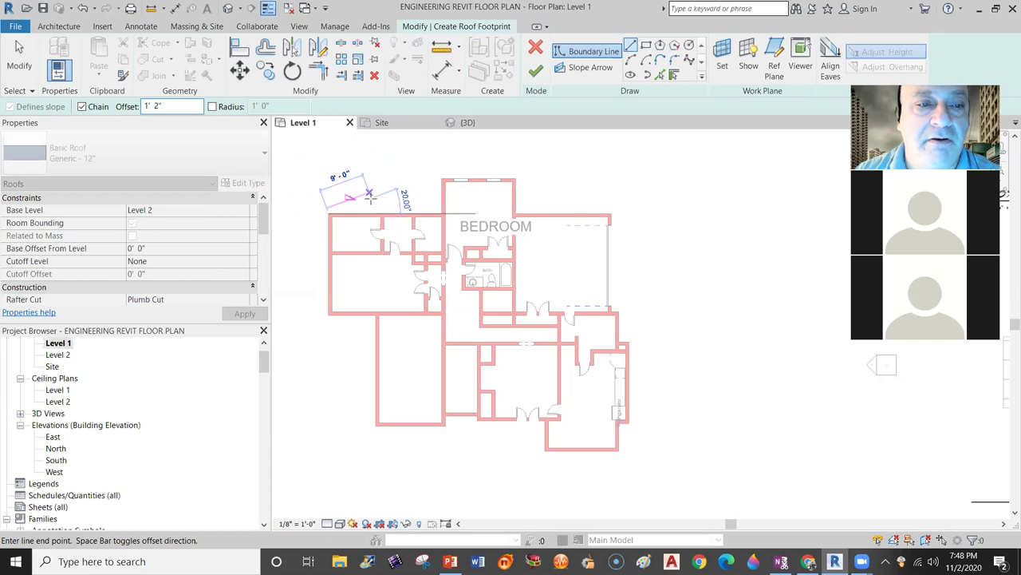
Draw the roof boundary along the house's upper walls, around the projecting bedroom, to the upper-right corner of the garage.
scroll(424, 201, up, 2)
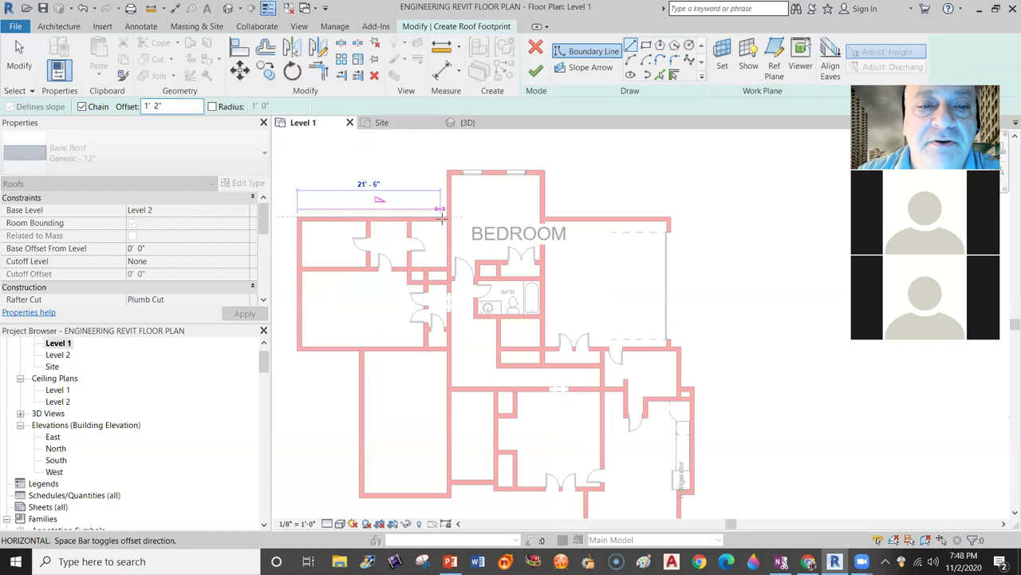
click(447, 216)
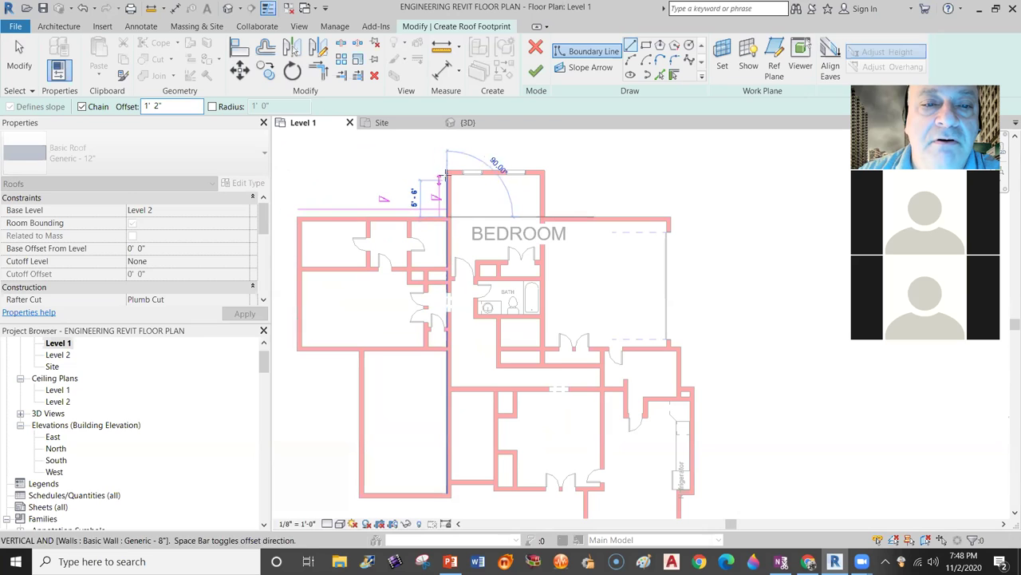
click(446, 168)
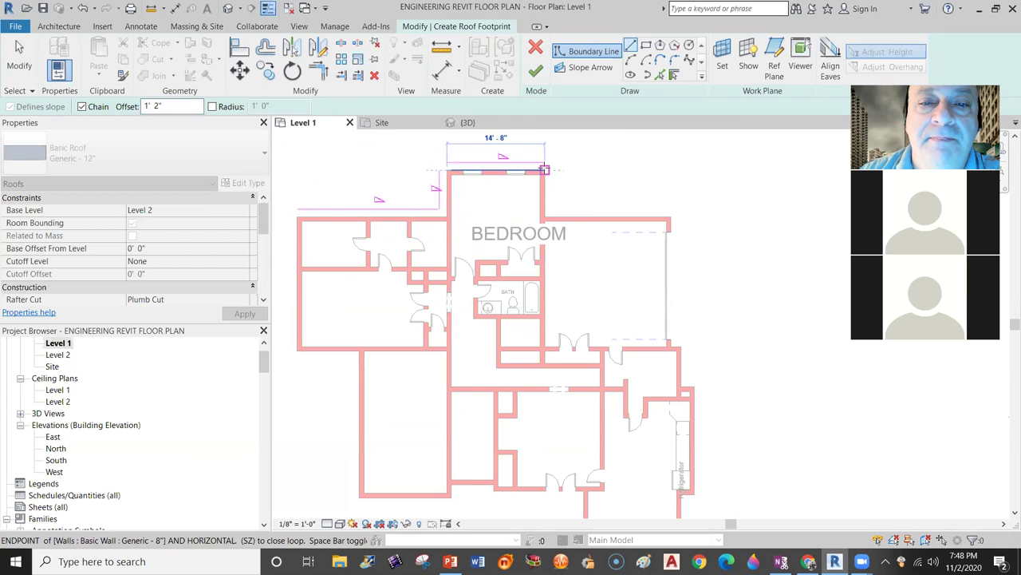
click(543, 170)
click(545, 216)
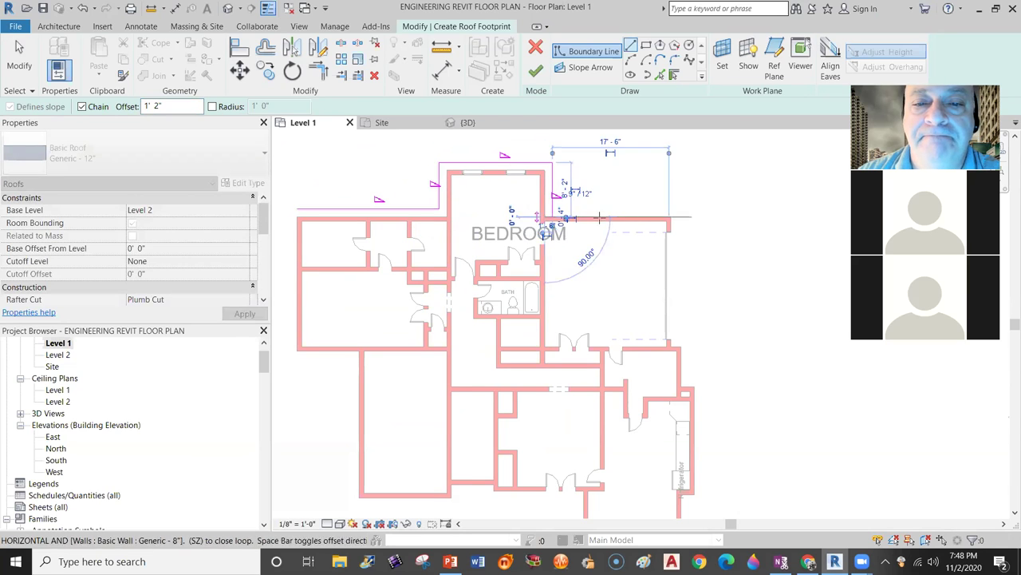
click(671, 216)
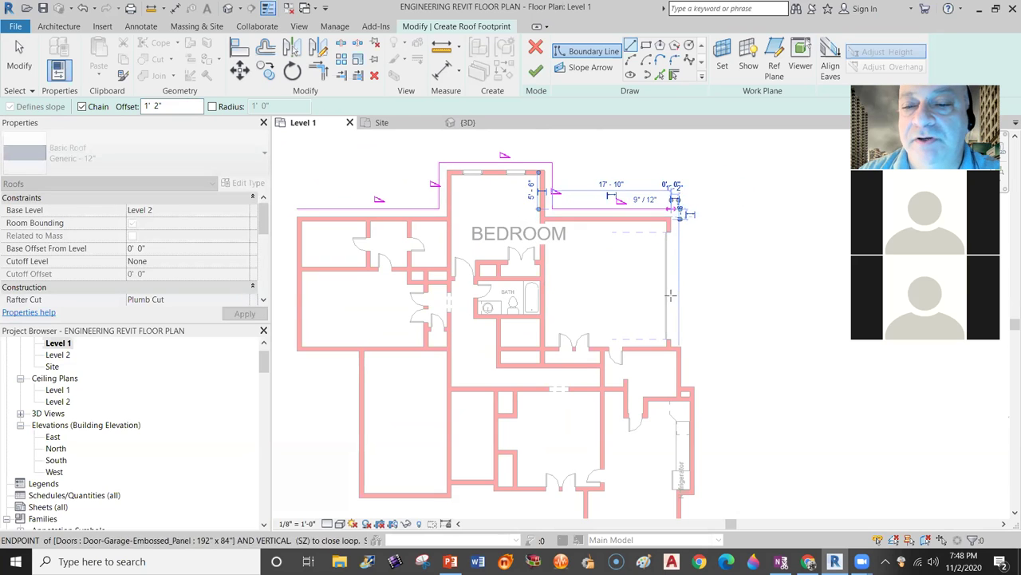
Continue the roof boundary down the garage door side and the stepped right-hand walls to the house's lowest right corner.
click(671, 346)
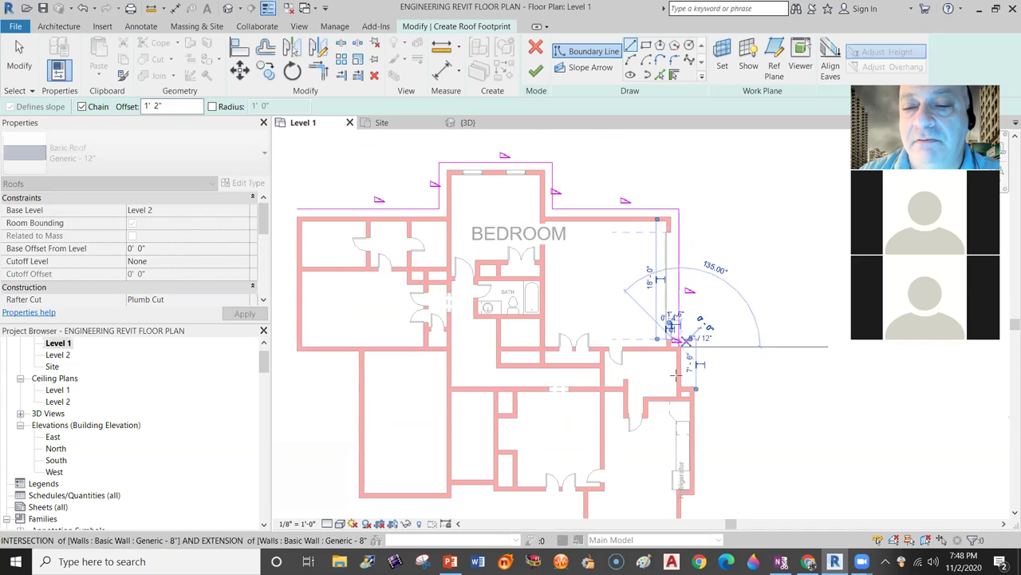
click(680, 382)
middle_drag(719, 443, 667, 285)
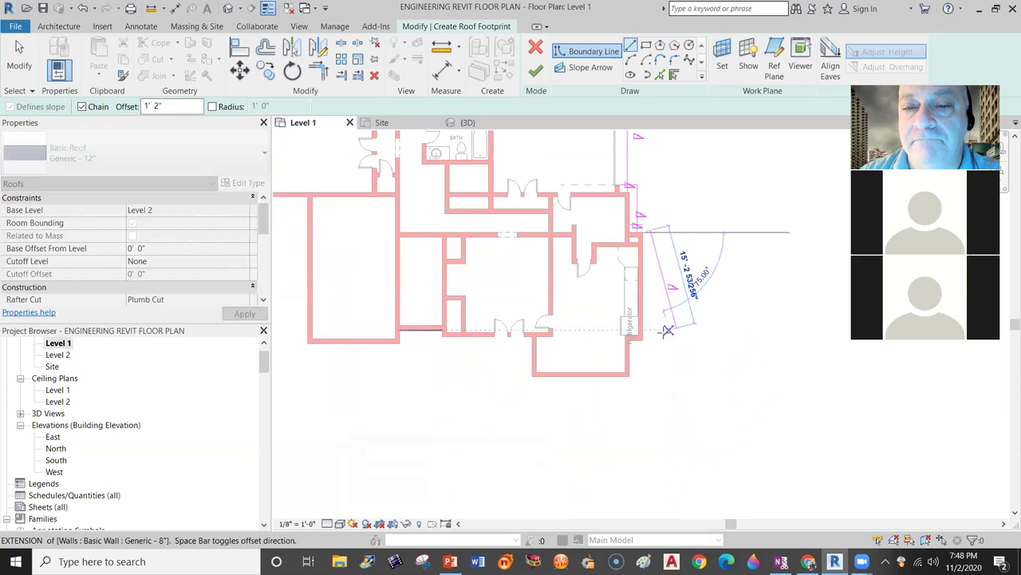
click(639, 336)
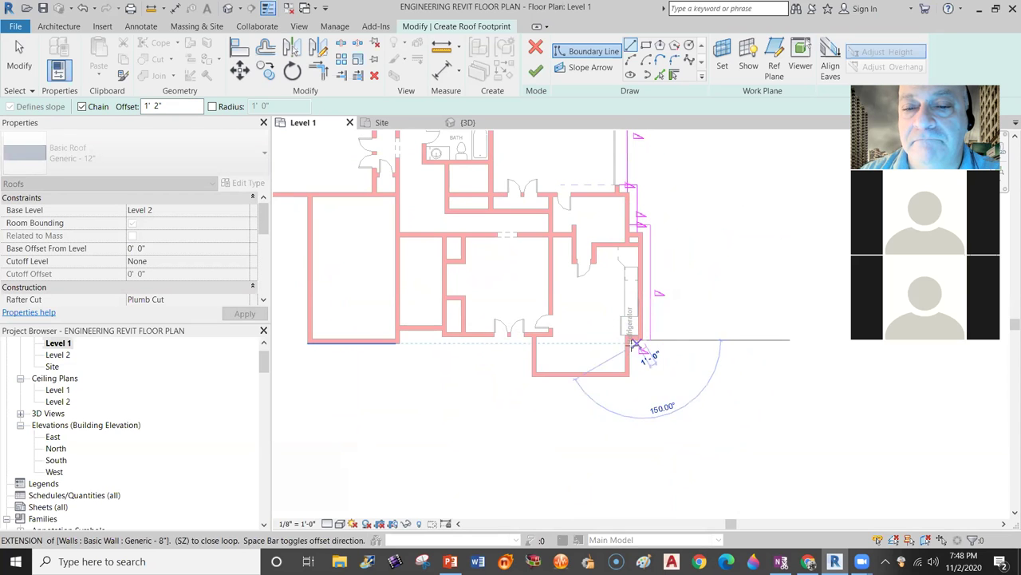
click(629, 373)
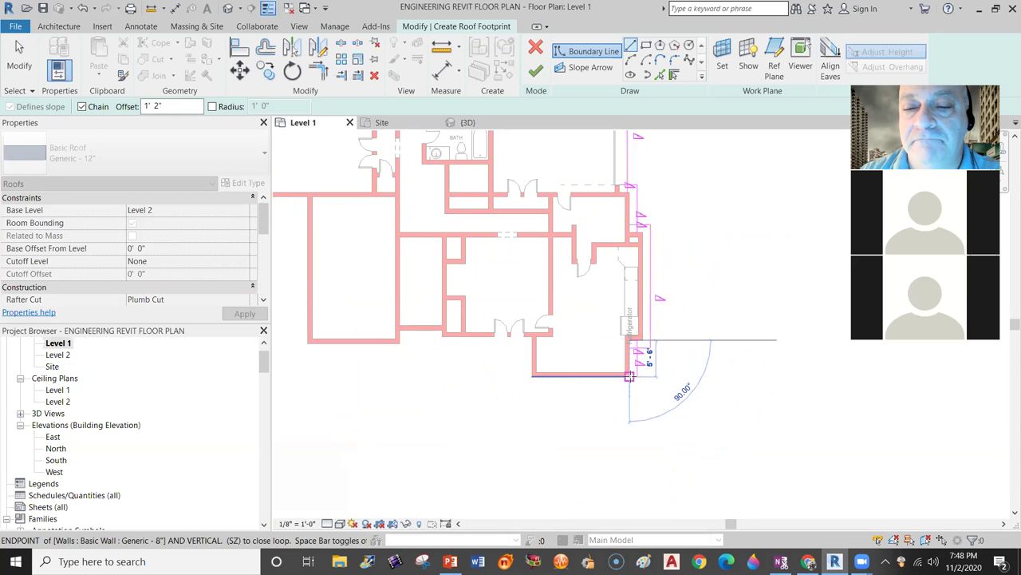
Continue the roof boundary along the stepped lower walls to the bottom-left corner of the large lower-left room.
click(532, 376)
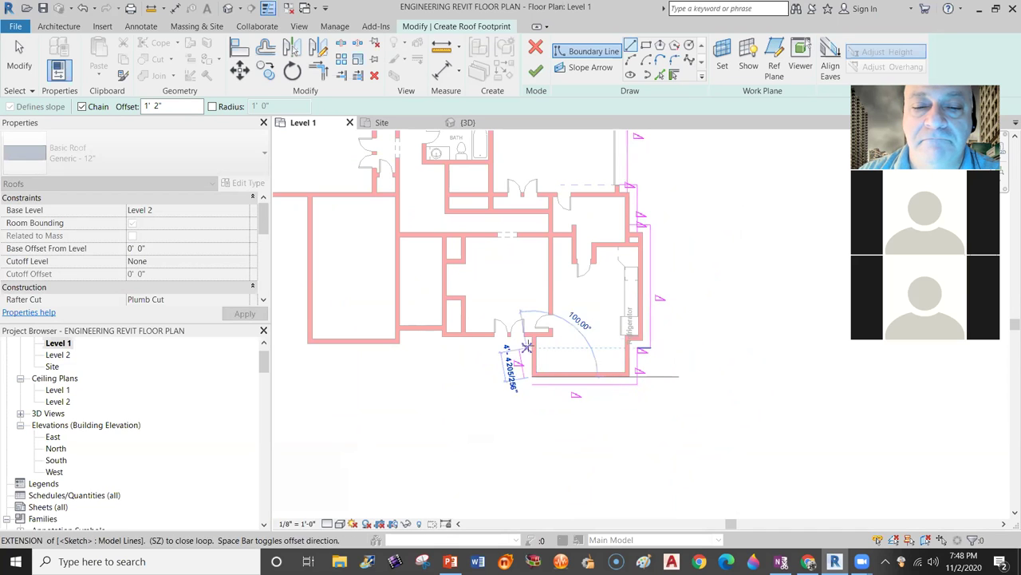
click(531, 336)
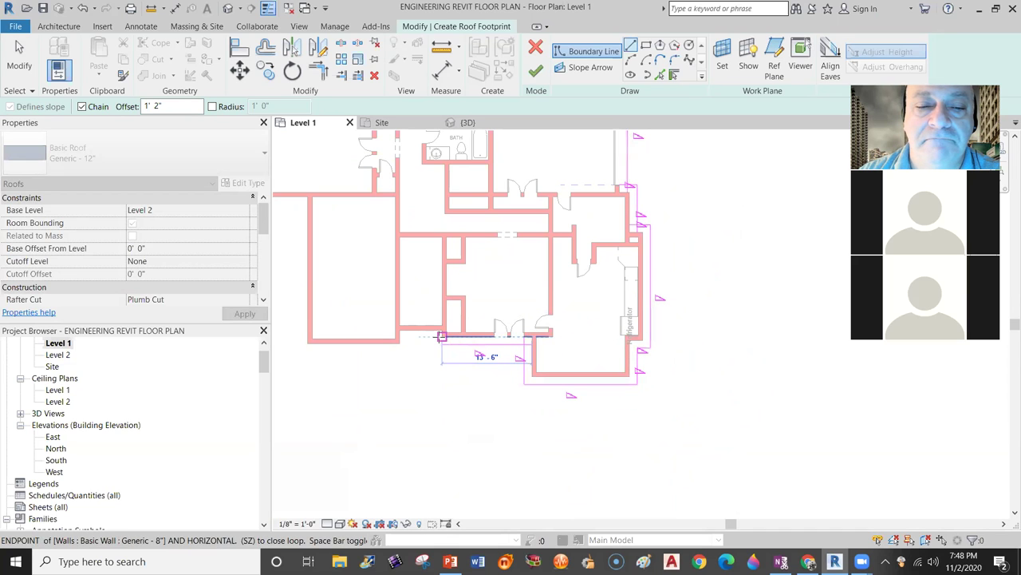
click(442, 336)
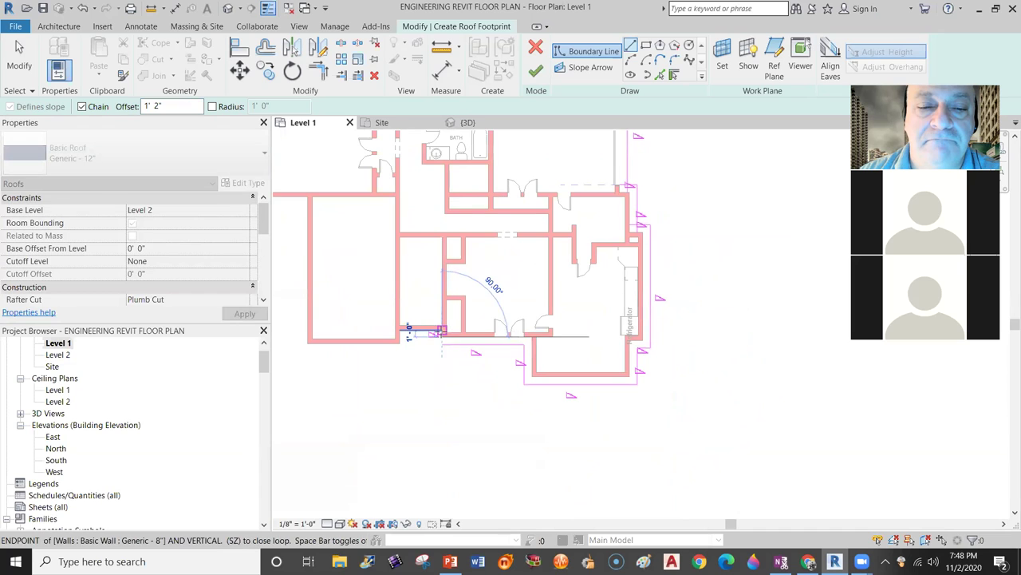
click(399, 342)
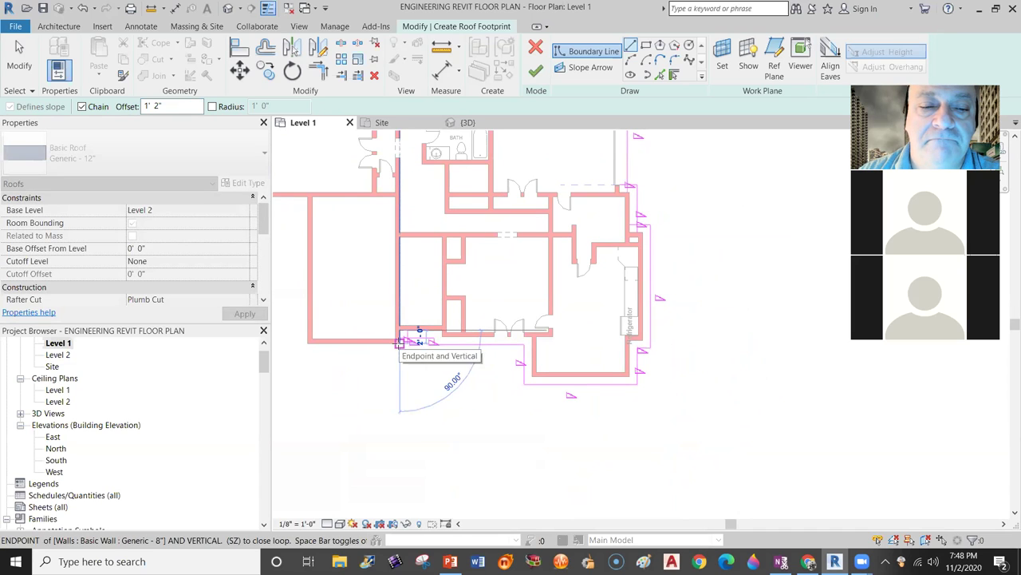
click(308, 342)
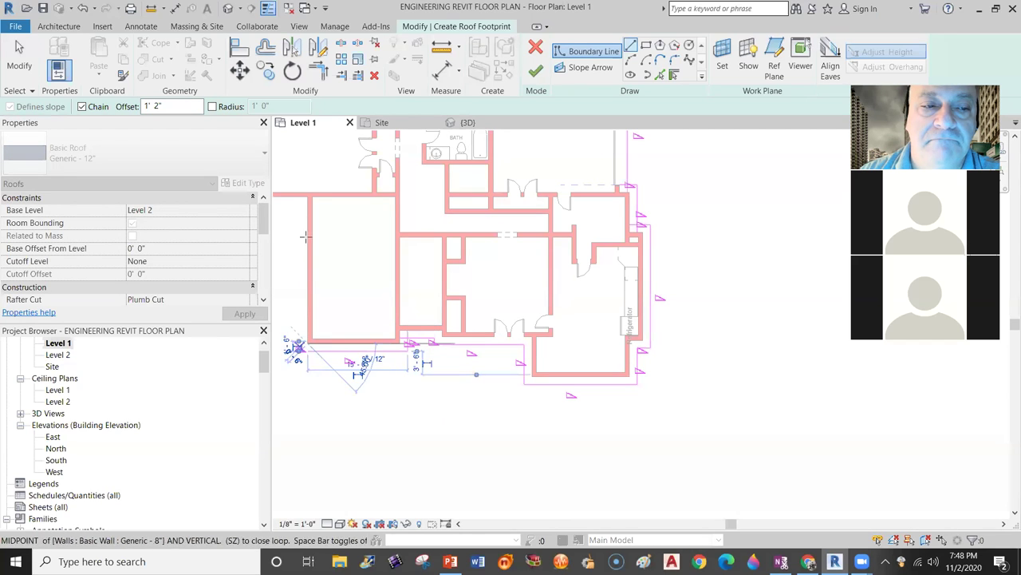
Trace the roof boundary up the left-hand walls and around the step to the house's upper-left corner.
mouse_move(397, 270)
middle_down()
mouse_move(544, 334)
mouse_move(617, 390)
middle_up()
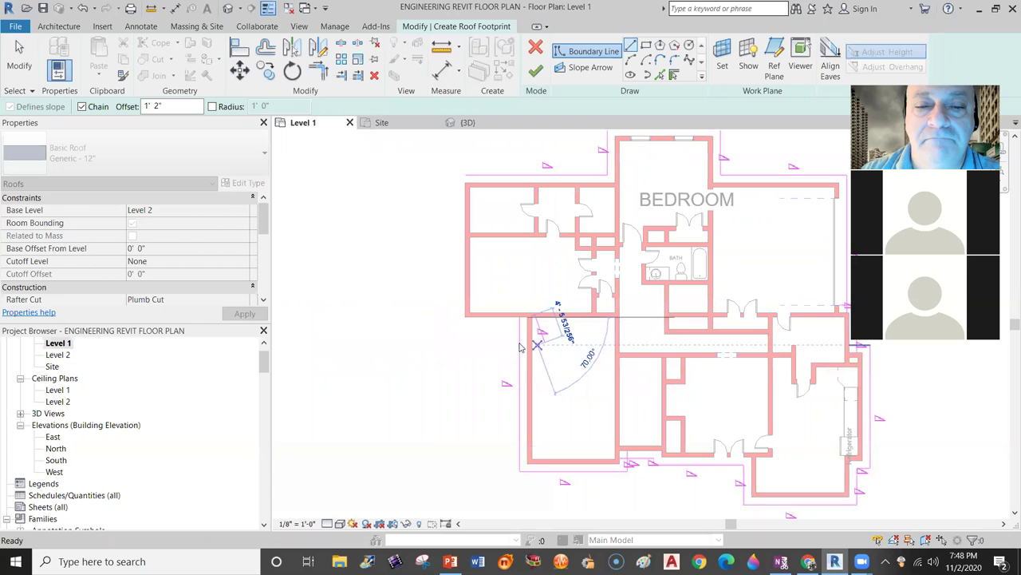
click(465, 316)
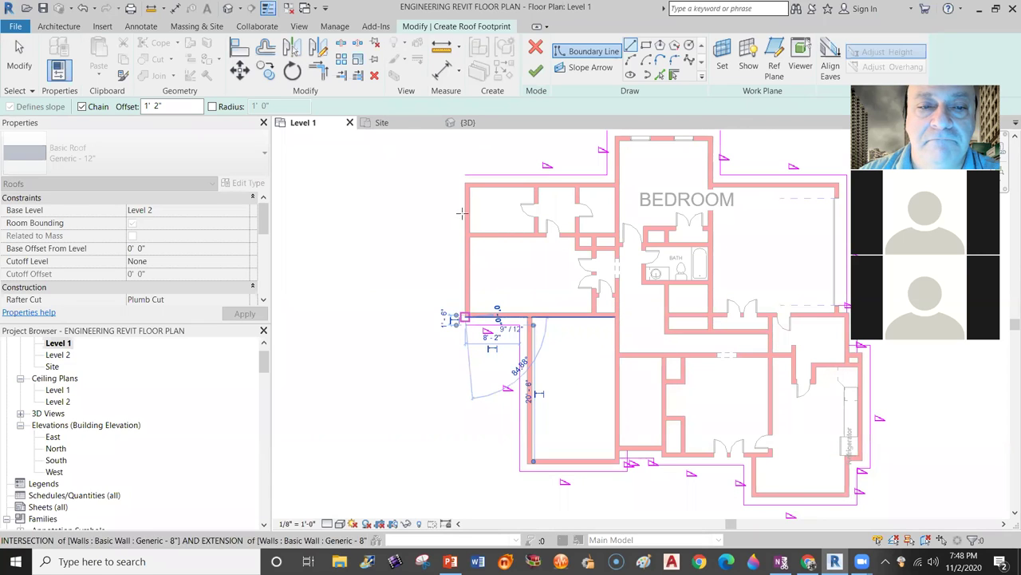
click(465, 184)
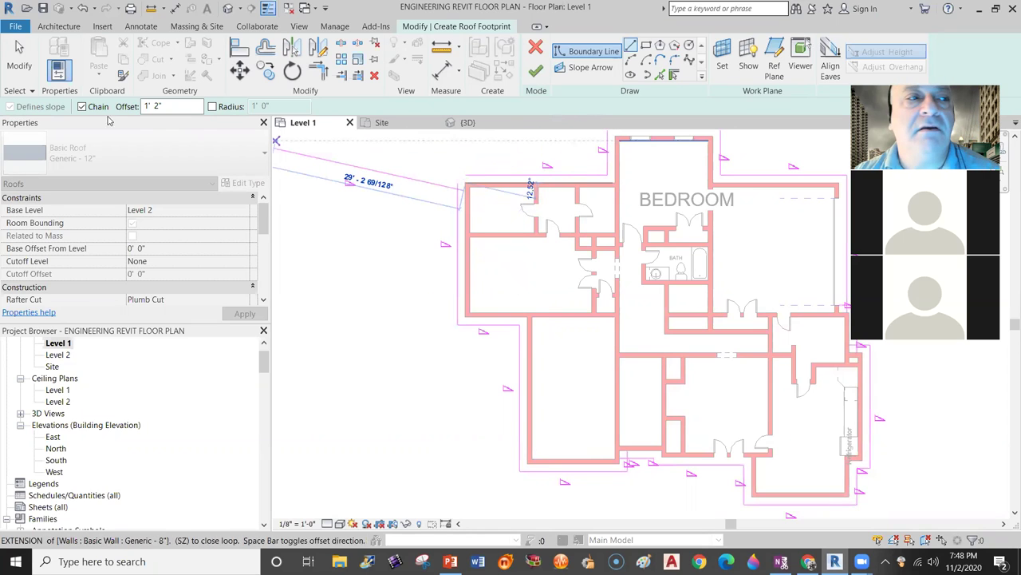
Stop drawing boundary lines and extend the top and left-hand roof lines to meet at the house's upper-left corner.
click(28, 77)
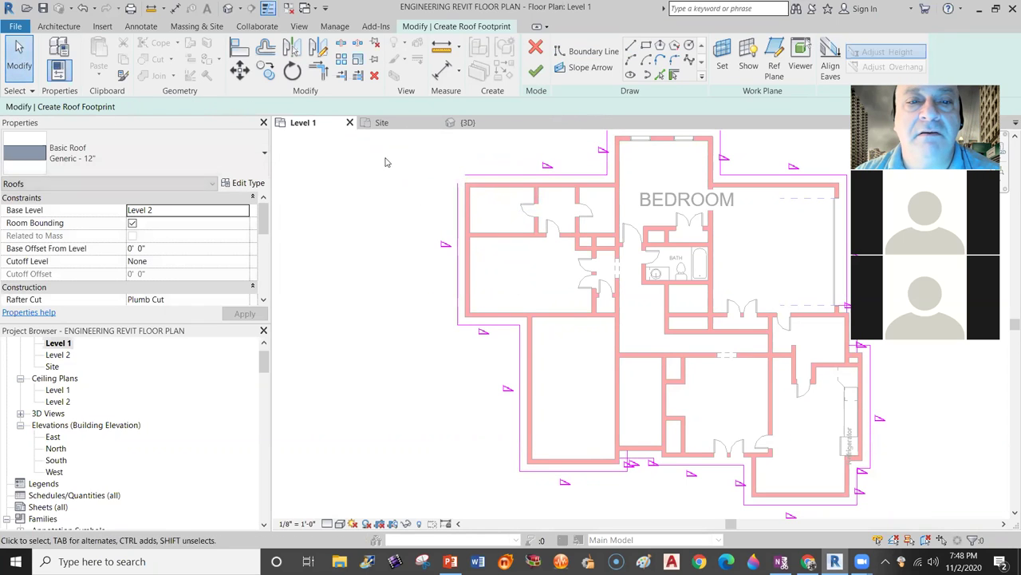
click(470, 175)
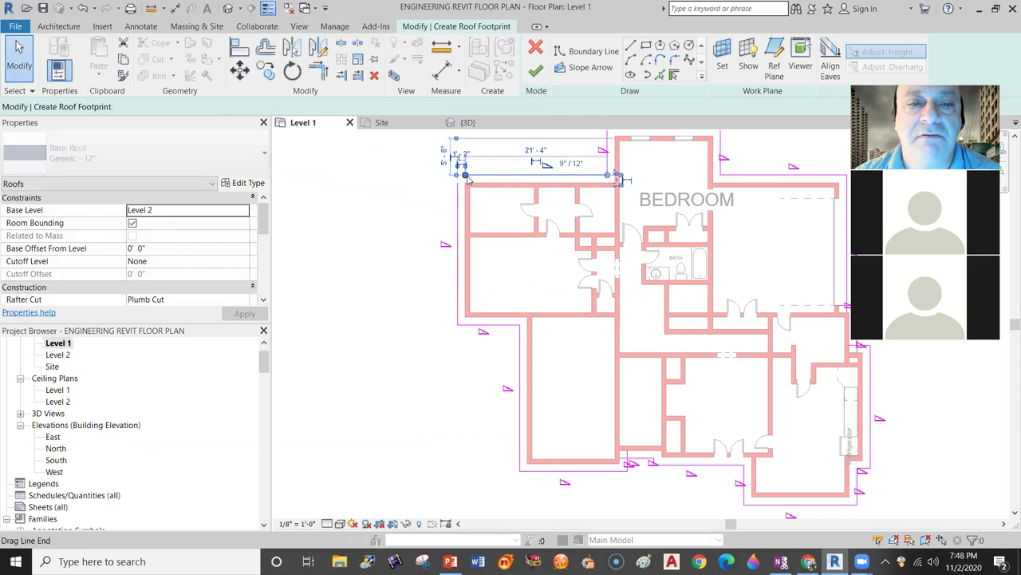
drag(464, 175, 457, 174)
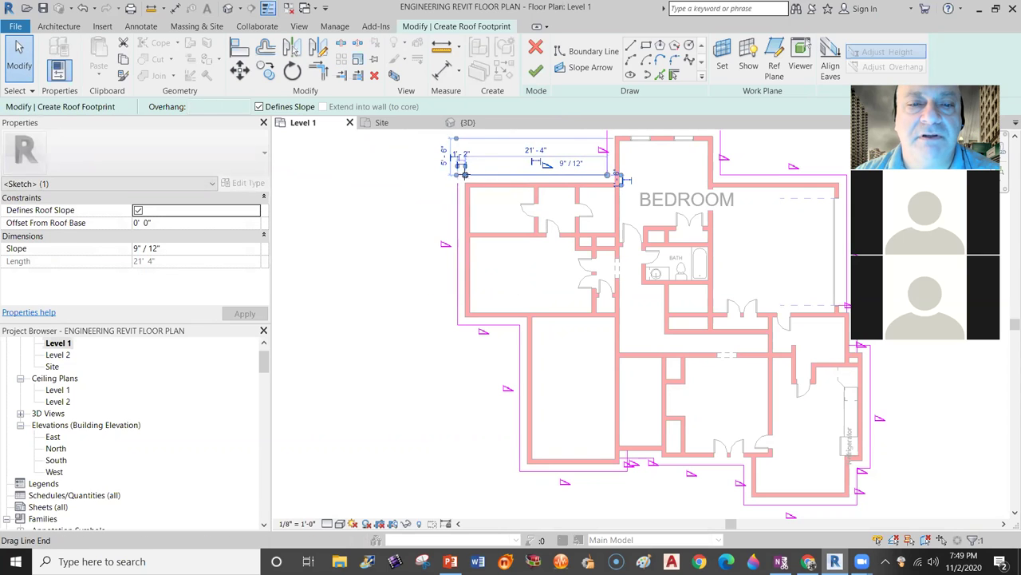
click(458, 186)
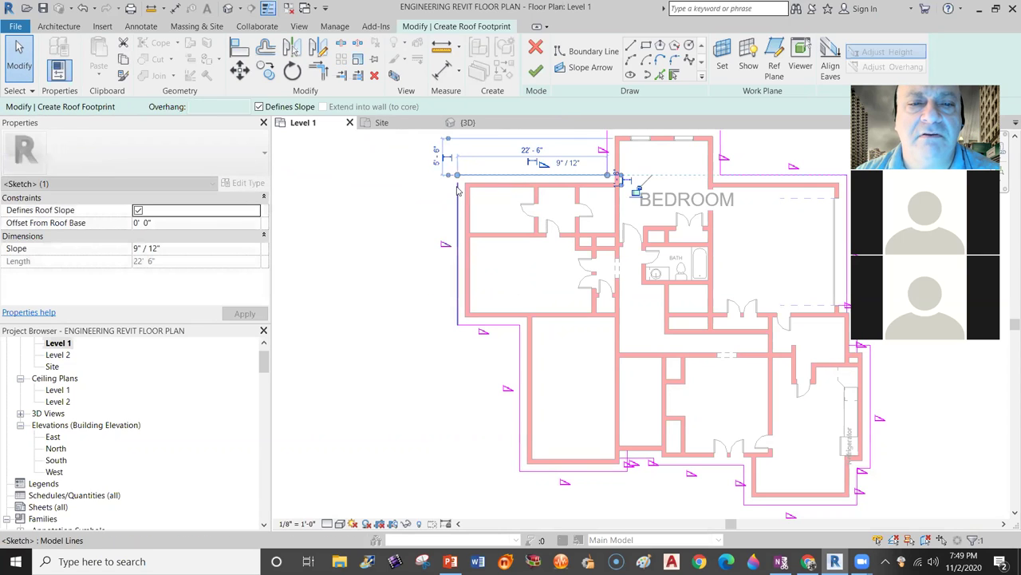
click(457, 181)
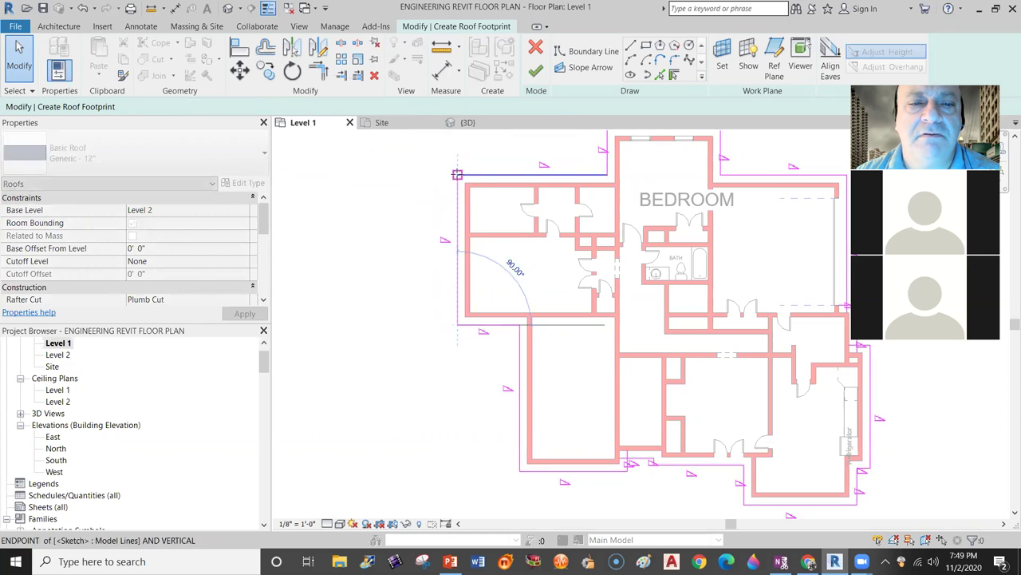
Try to finish the roof footprint sketch and return to editing its boundary.
click(535, 71)
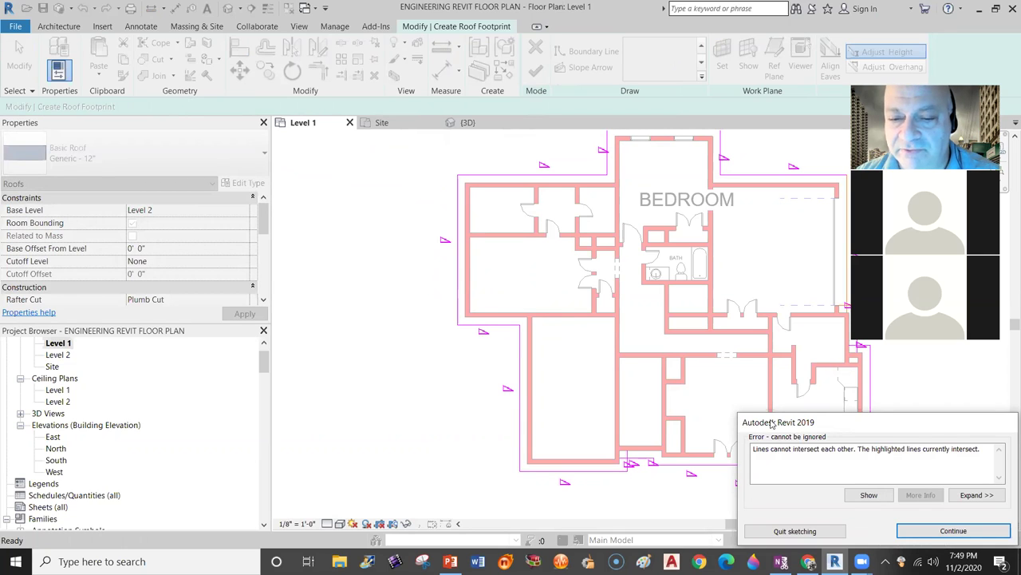
drag(771, 423, 321, 264)
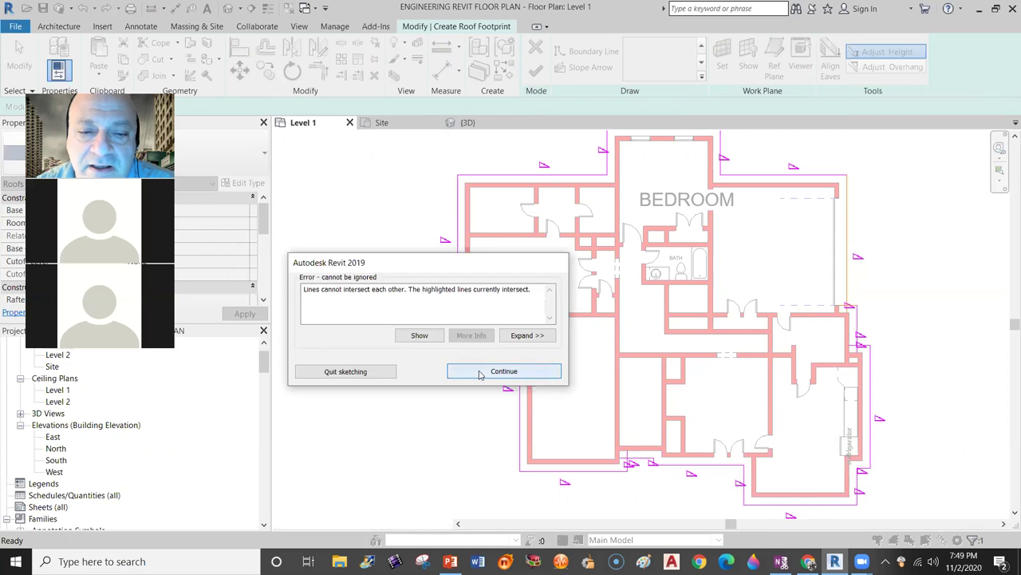
click(482, 374)
Trim the overlapping roof boundary lines into a clean corner beside the lower-right corner of the large lower-left room.
scroll(628, 463, up, 5)
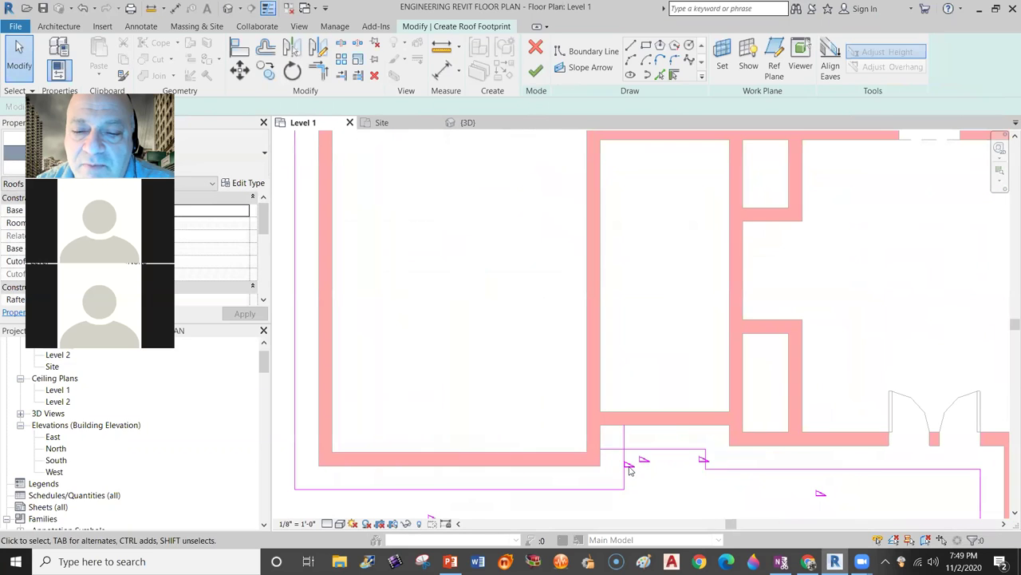
click(625, 439)
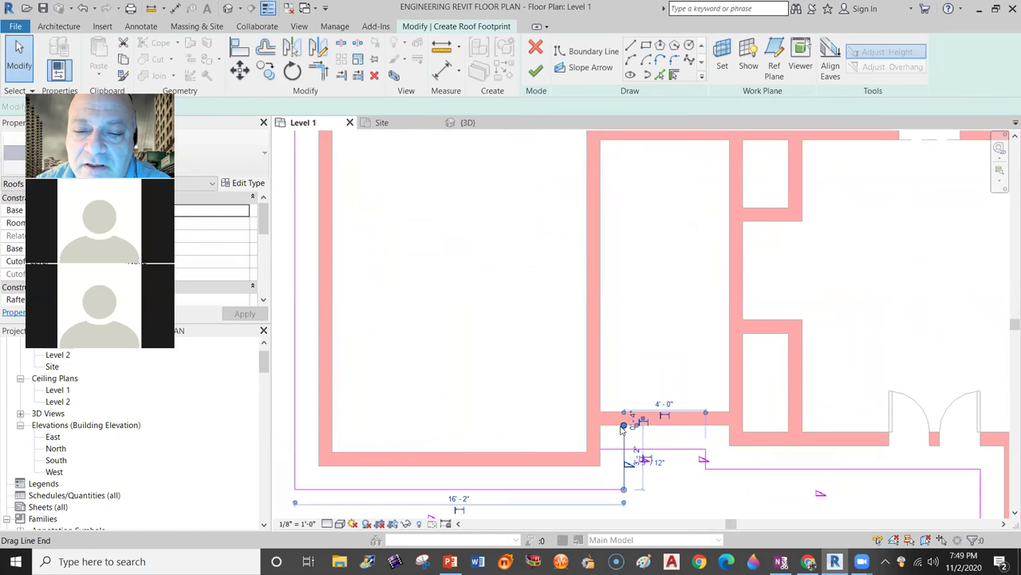
drag(625, 425, 626, 448)
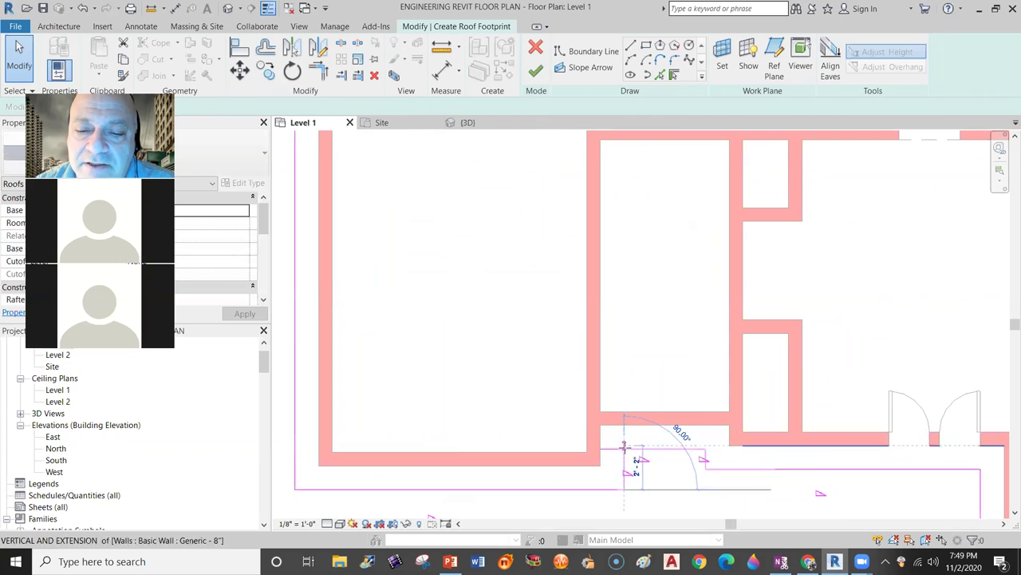
click(608, 461)
drag(608, 460, 601, 451)
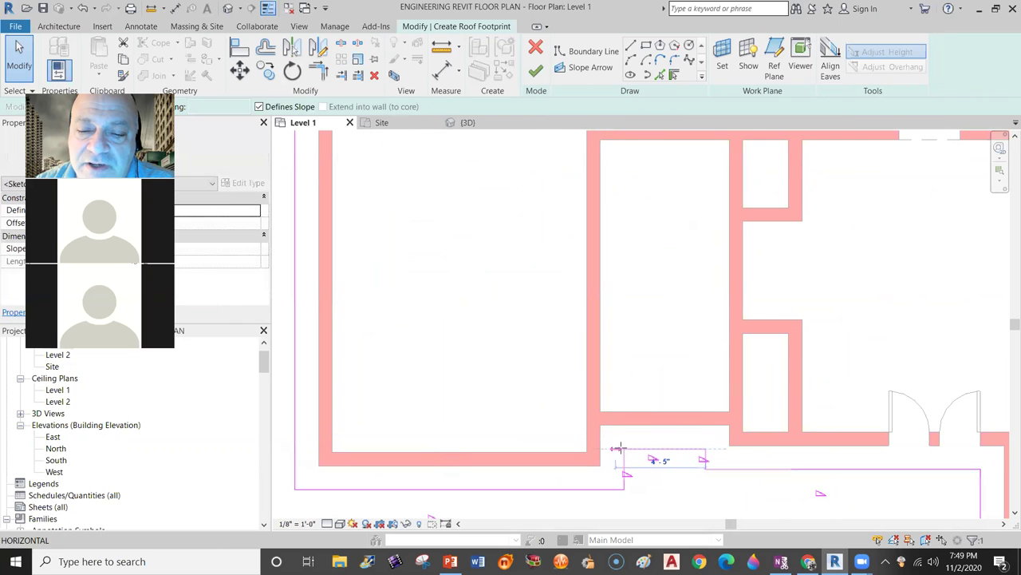
key(Escape)
key(Escape)
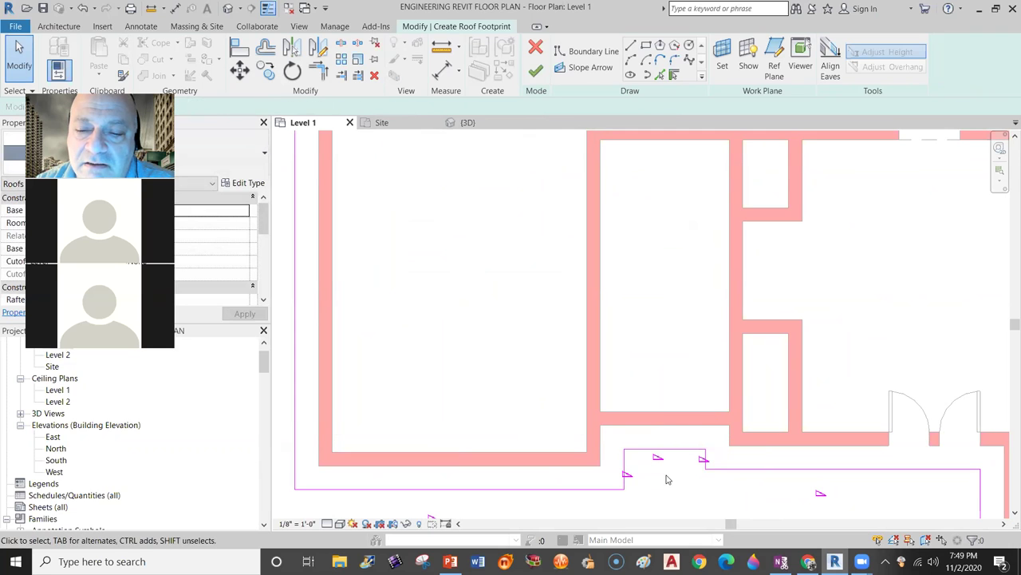
Shorten the vertical roof boundary line below the garage to form a corner with the next short horizontal line.
scroll(479, 341, down, 1)
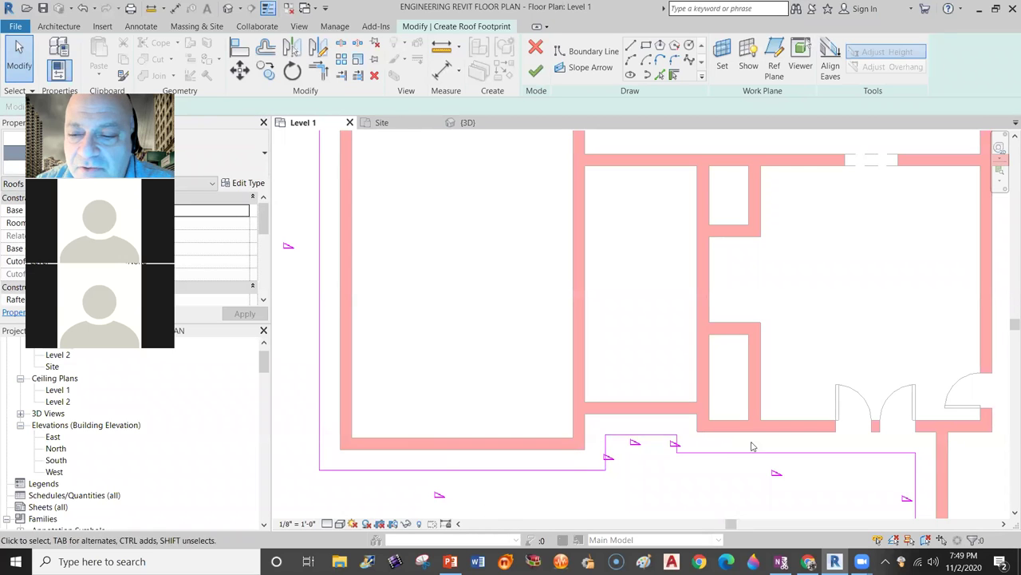
middle_drag(864, 482, 399, 384)
mouse_move(713, 259)
middle_down()
mouse_move(719, 285)
mouse_move(652, 417)
middle_up()
middle_drag(681, 230, 643, 329)
click(643, 330)
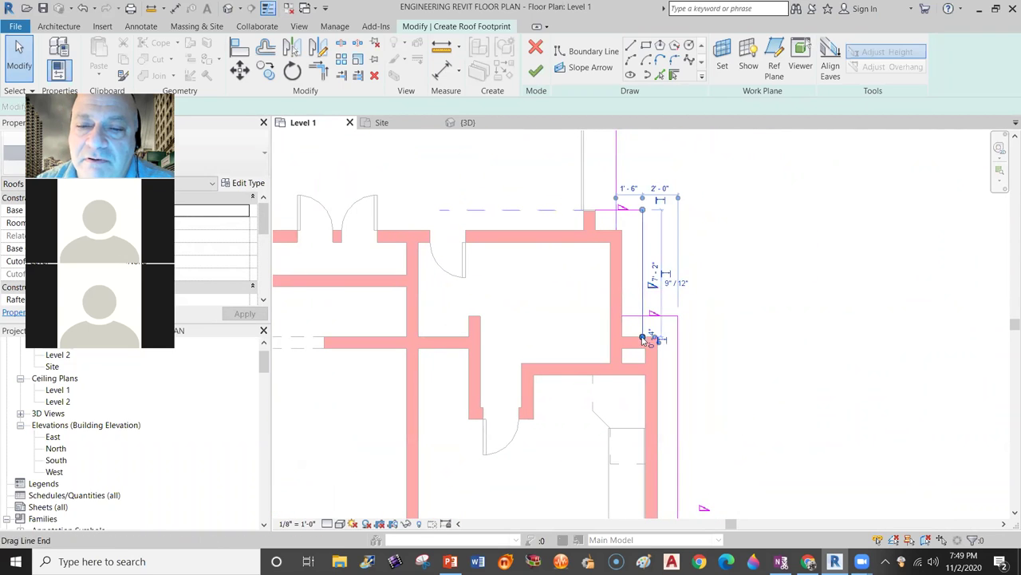
mouse_move(644, 336)
mouse_down()
mouse_move(659, 258)
mouse_move(650, 315)
mouse_move(623, 316)
mouse_move(643, 316)
mouse_up()
click(586, 281)
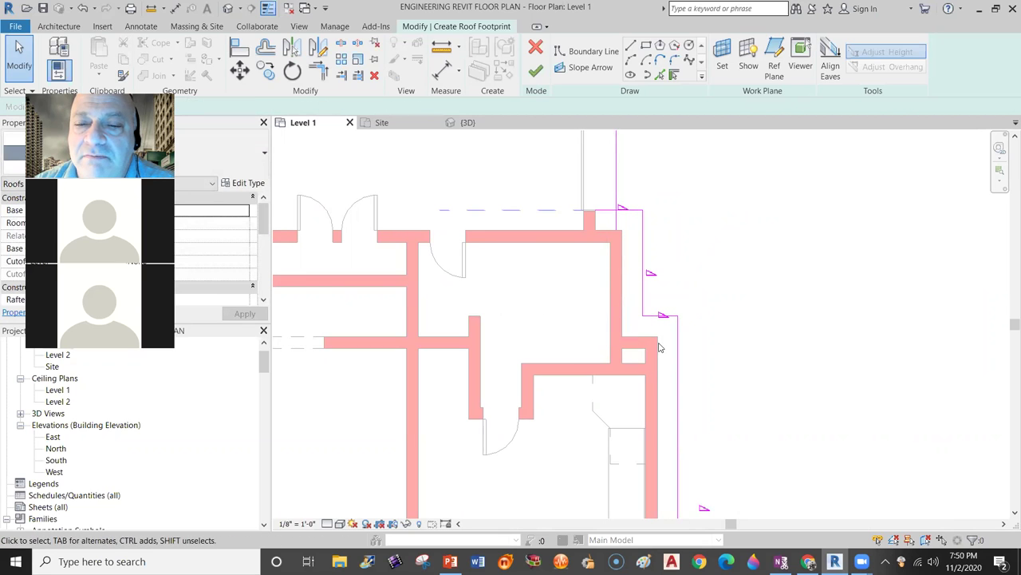
Trim the garage-side roof boundary line back to the short horizontal line at the garage's lower-right corner.
middle_drag(600, 421, 613, 480)
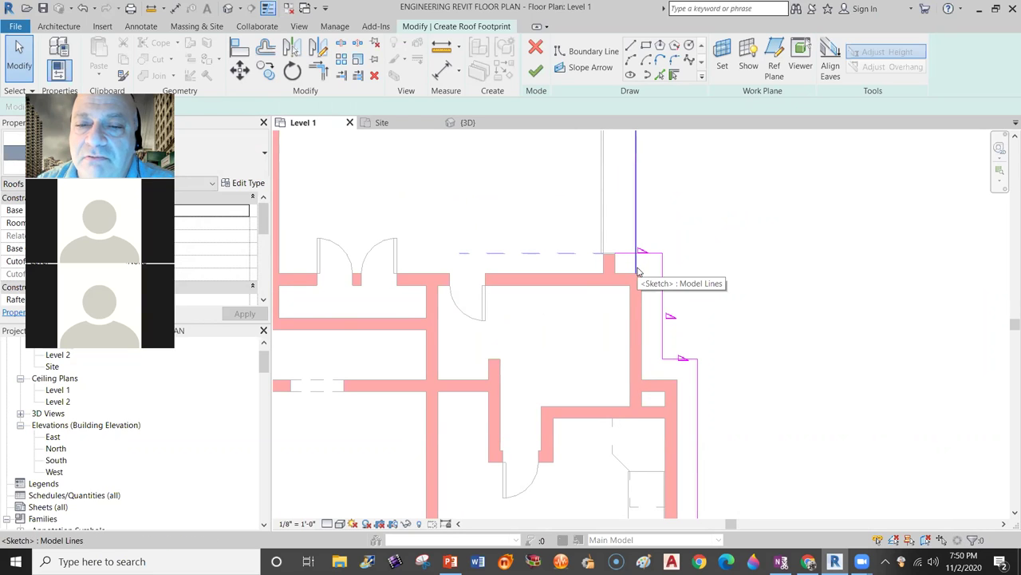
click(638, 270)
mouse_move(636, 258)
mouse_down()
mouse_move(613, 253)
mouse_move(657, 242)
mouse_up()
click(679, 221)
Examine the whole roof boundary around the house for overlapping or unjoined lines.
scroll(675, 233, down, 2)
middle_drag(675, 233, 833, 471)
middle_drag(614, 357, 794, 391)
middle_drag(670, 347, 894, 343)
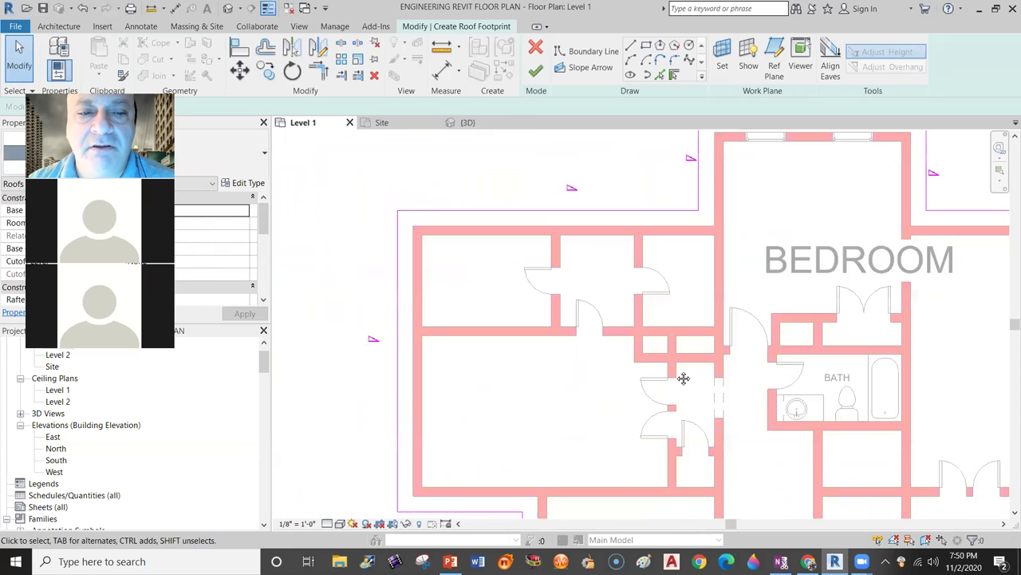
middle_drag(683, 378, 591, 298)
scroll(592, 299, down, 4)
middle_drag(636, 363, 603, 365)
scroll(621, 356, up, 1)
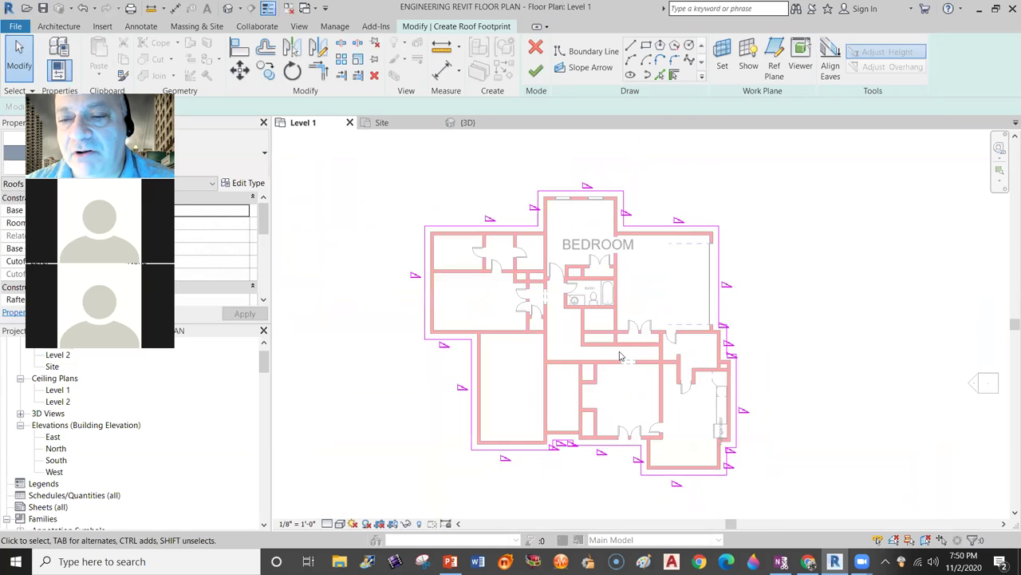
scroll(724, 319, up, 3)
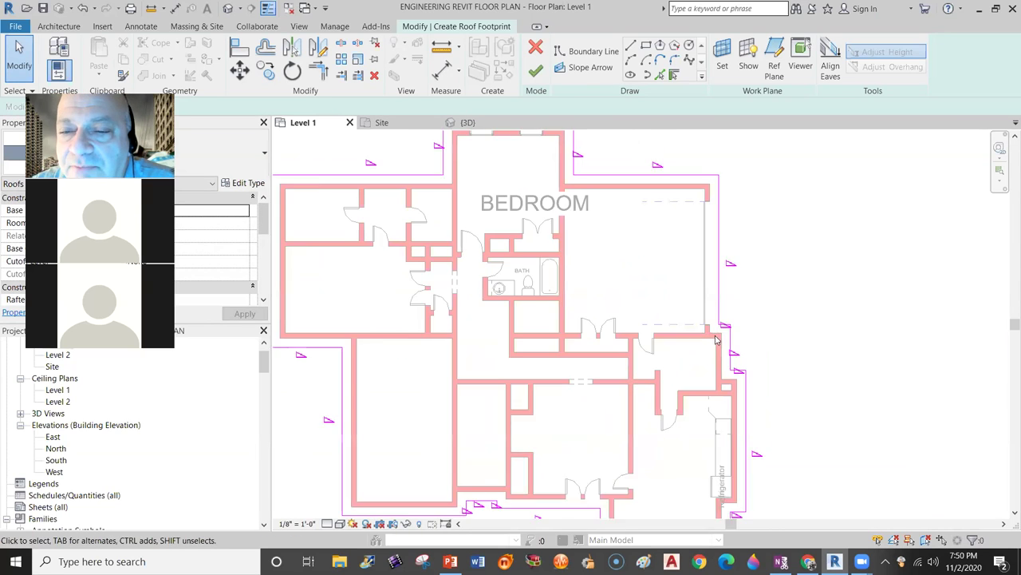
scroll(638, 336, down, 3)
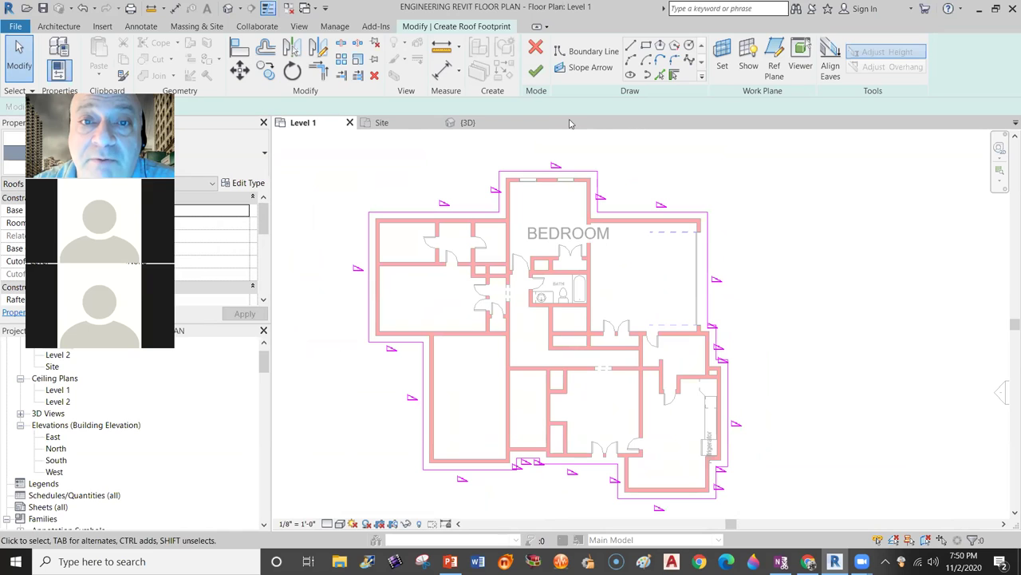
Finish the roof with the highlighted walls attached and view it in 3D from the garage and bedroom side.
click(536, 72)
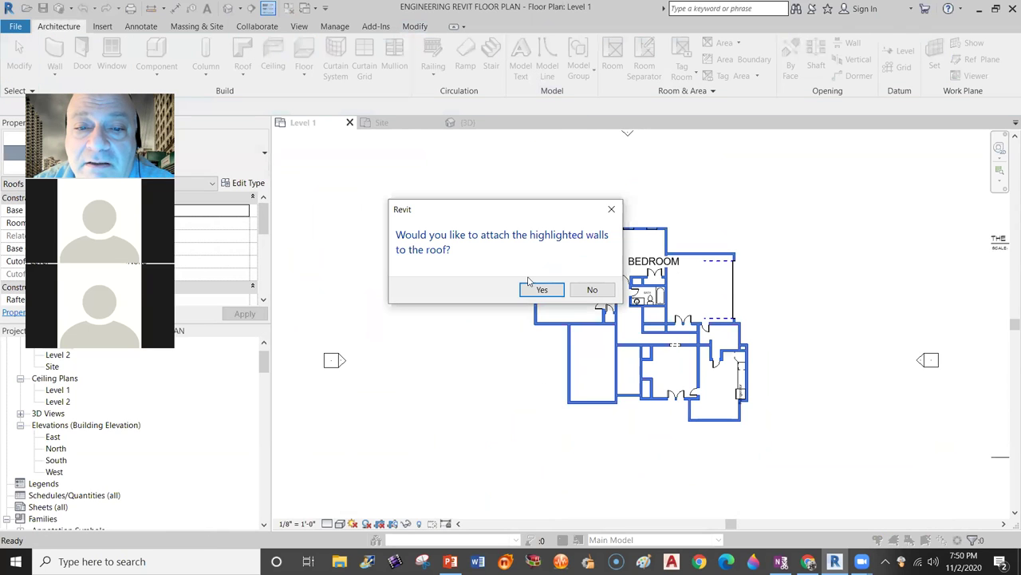
click(536, 289)
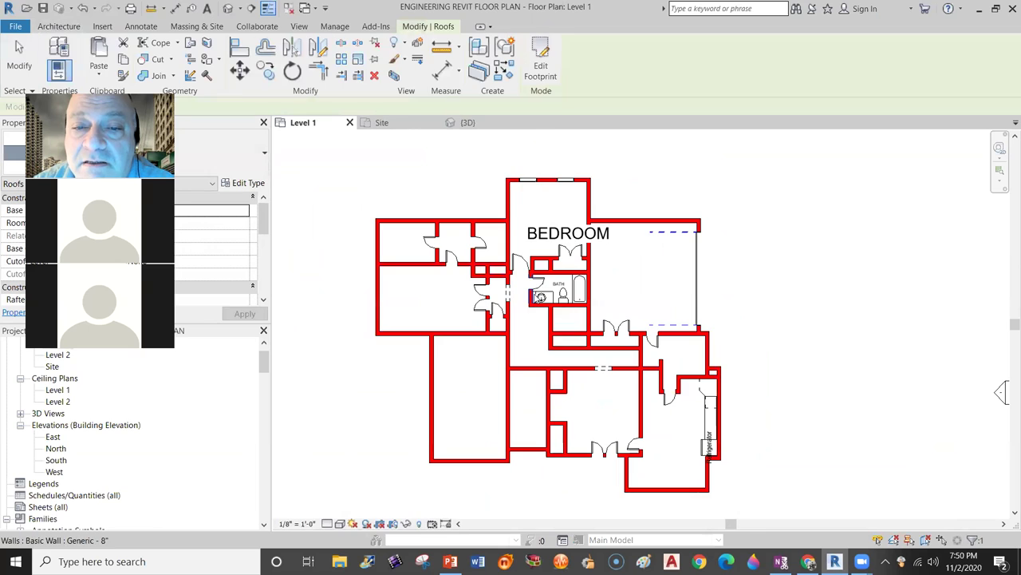
click(466, 122)
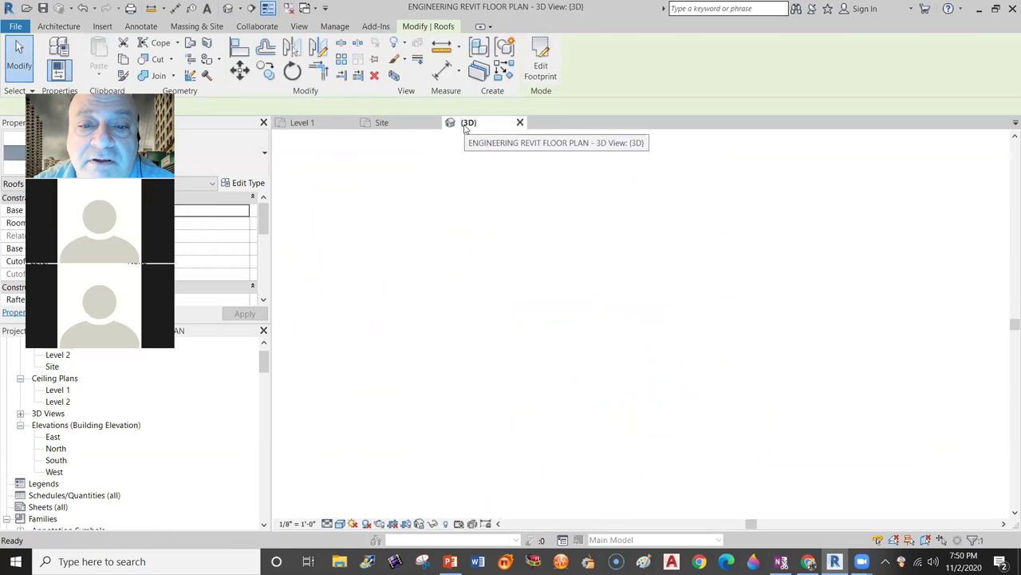
click(794, 209)
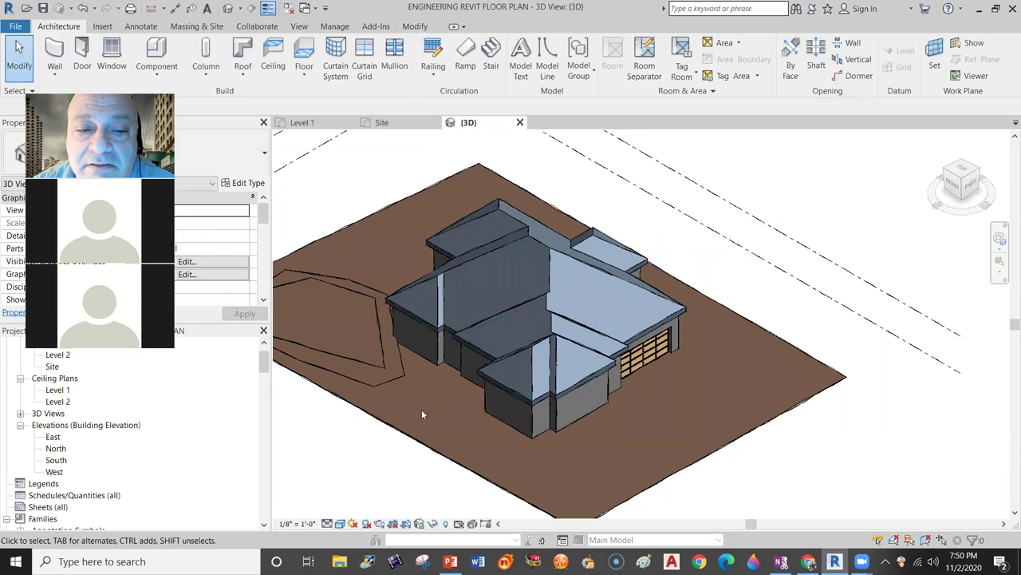
click(957, 188)
mouse_move(482, 303)
shift+middle_down()
mouse_move(482, 383)
mouse_move(606, 367)
mouse_move(575, 383)
mouse_move(535, 327)
mouse_move(471, 336)
mouse_move(625, 380)
shift+middle_up()
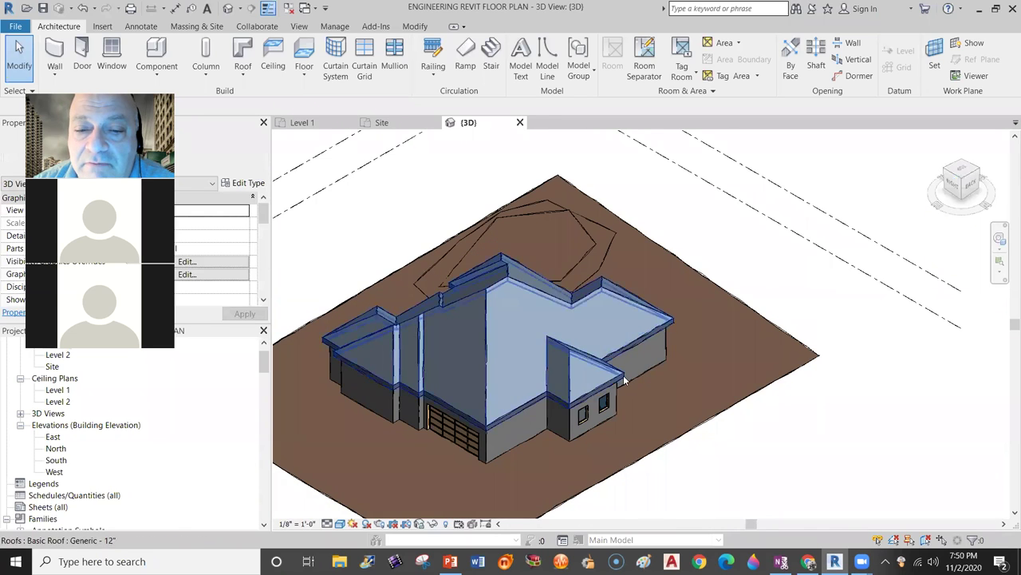
scroll(625, 381, up, 5)
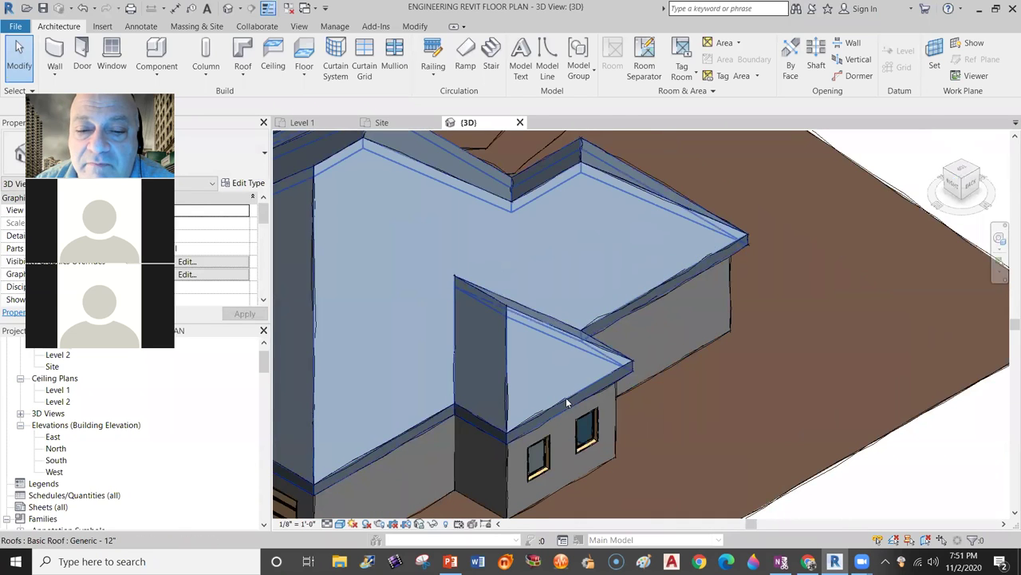
Turn off sketchy lines in the 3D view's graphic display options.
click(566, 402)
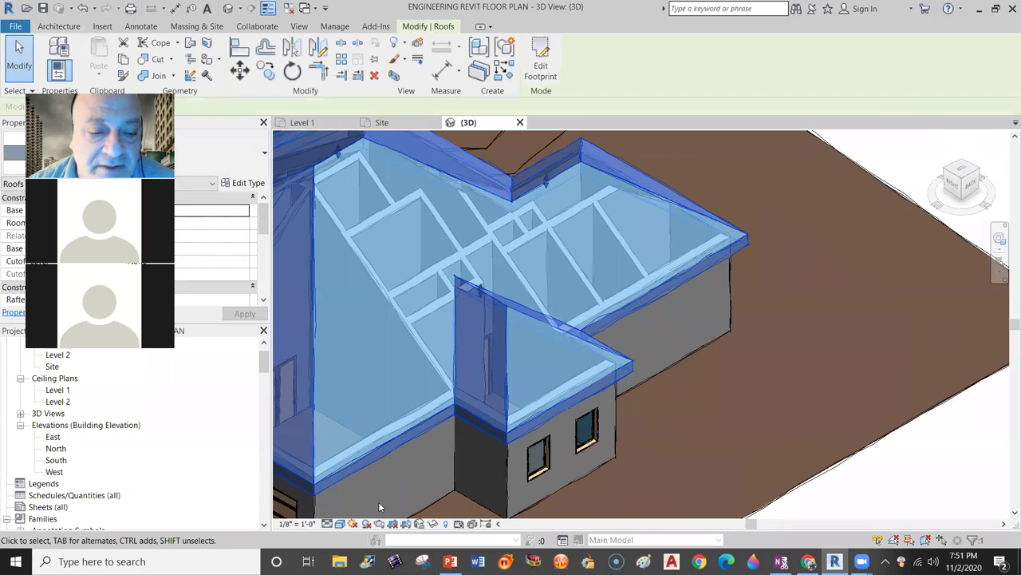
click(359, 521)
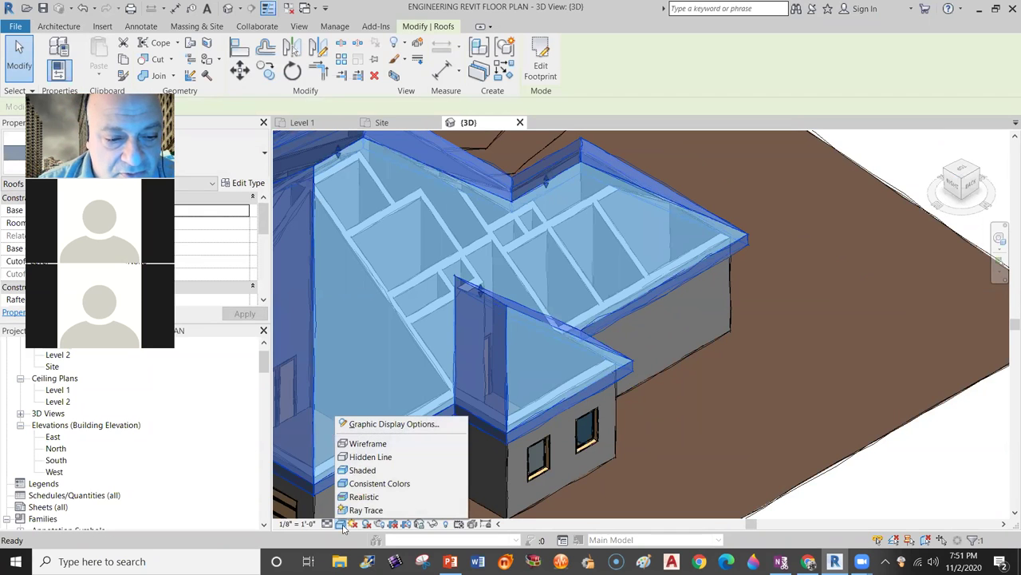
click(369, 424)
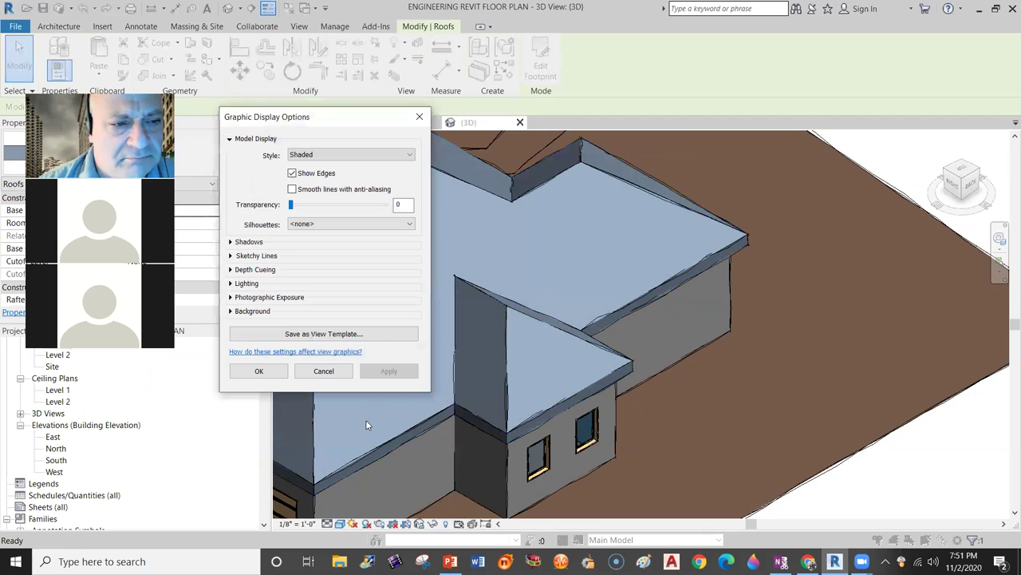
click(231, 257)
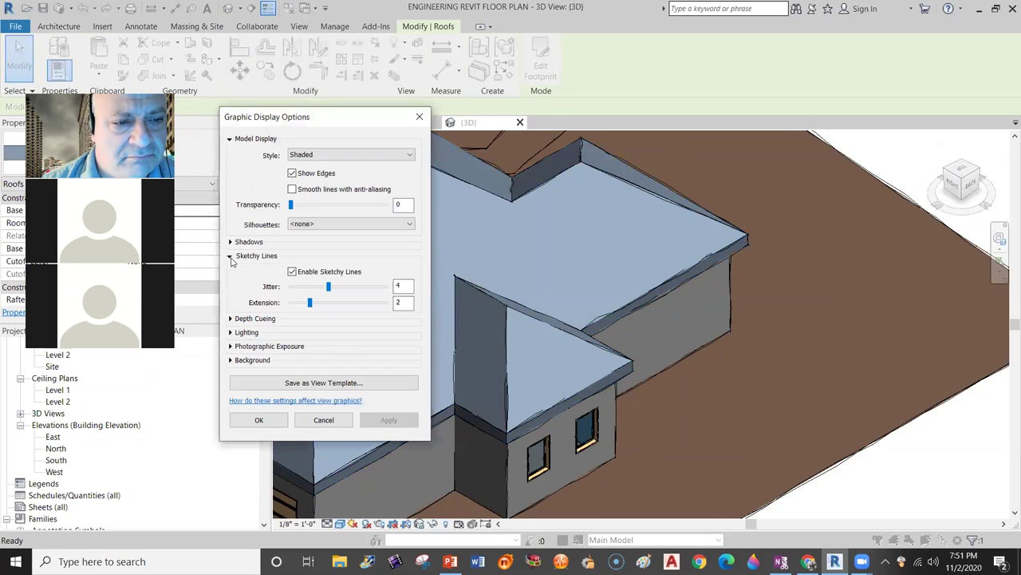
click(389, 420)
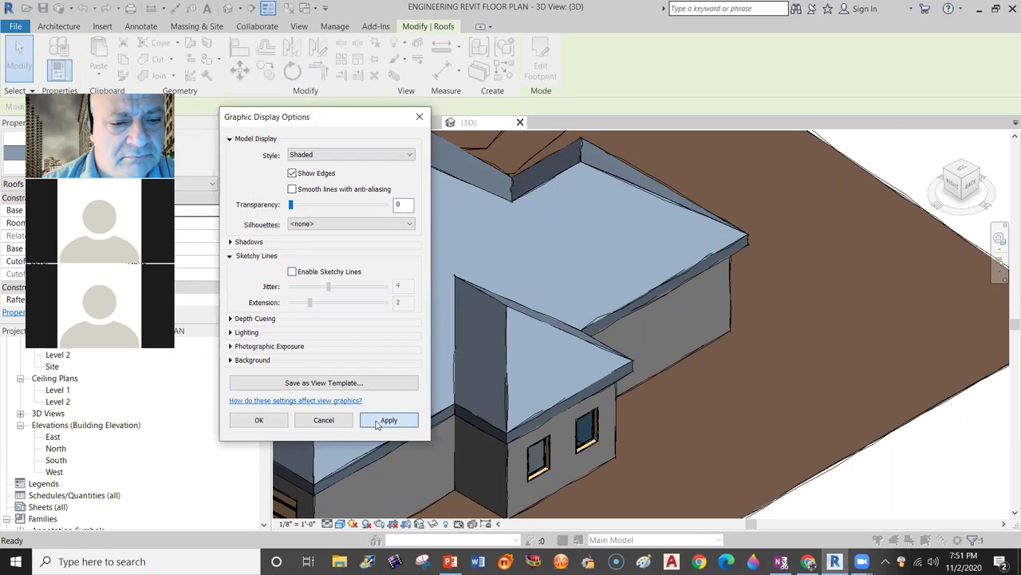
click(419, 117)
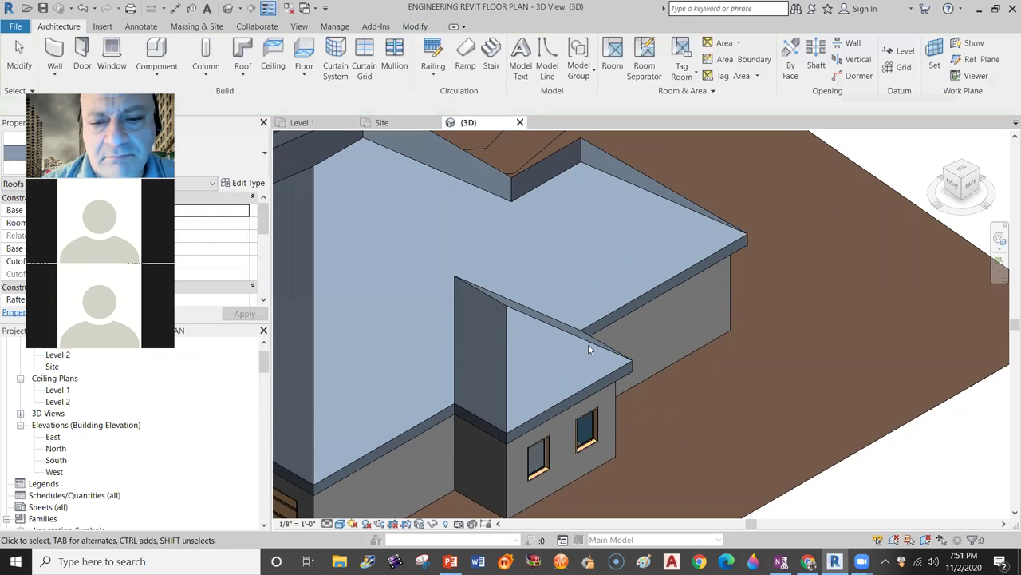
Edit the roof footprint, turn off Defines Slope for the boundary line above the two-window wall of the bump-out, and finish the roof.
click(560, 402)
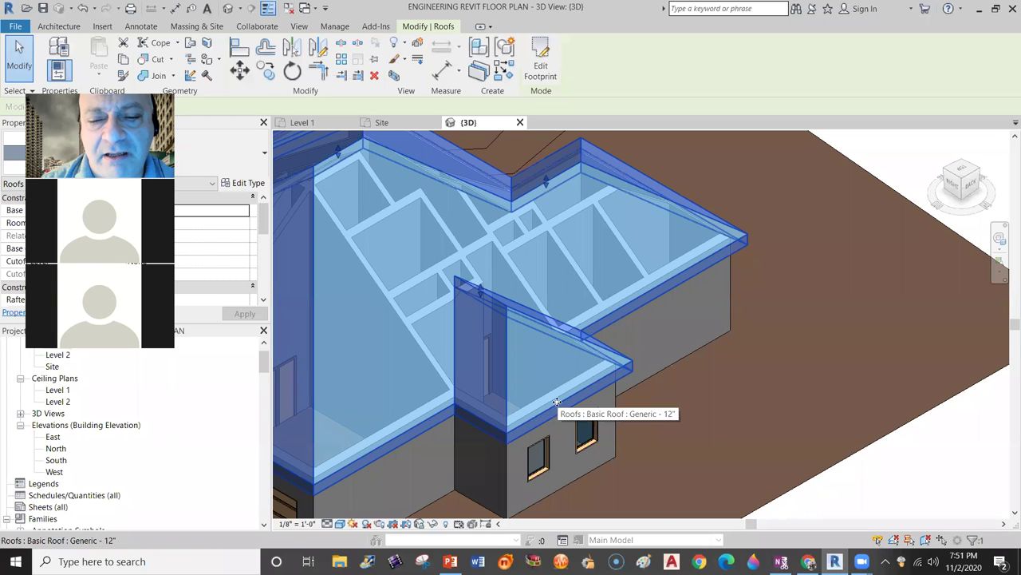
double_click(558, 408)
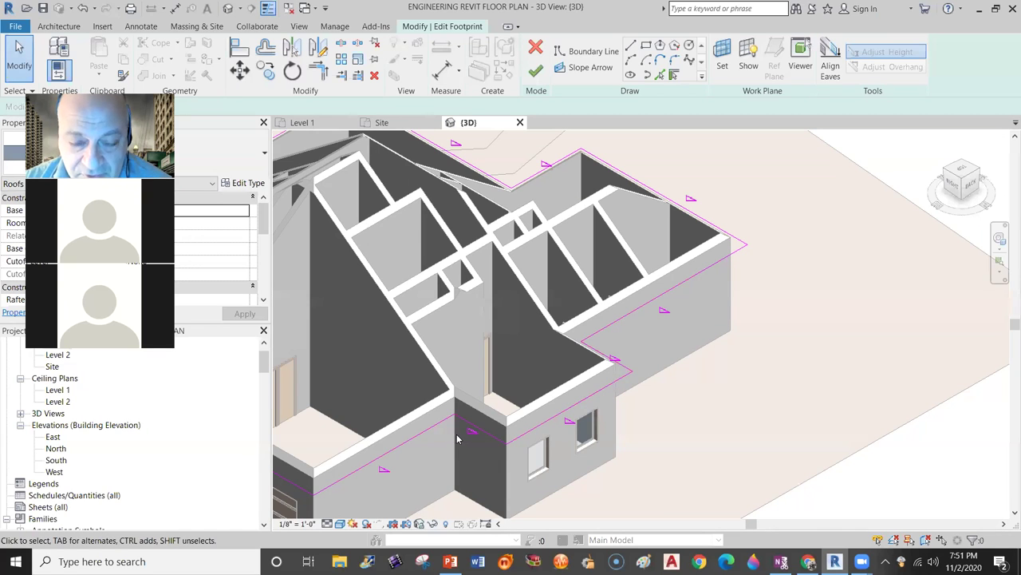
click(566, 415)
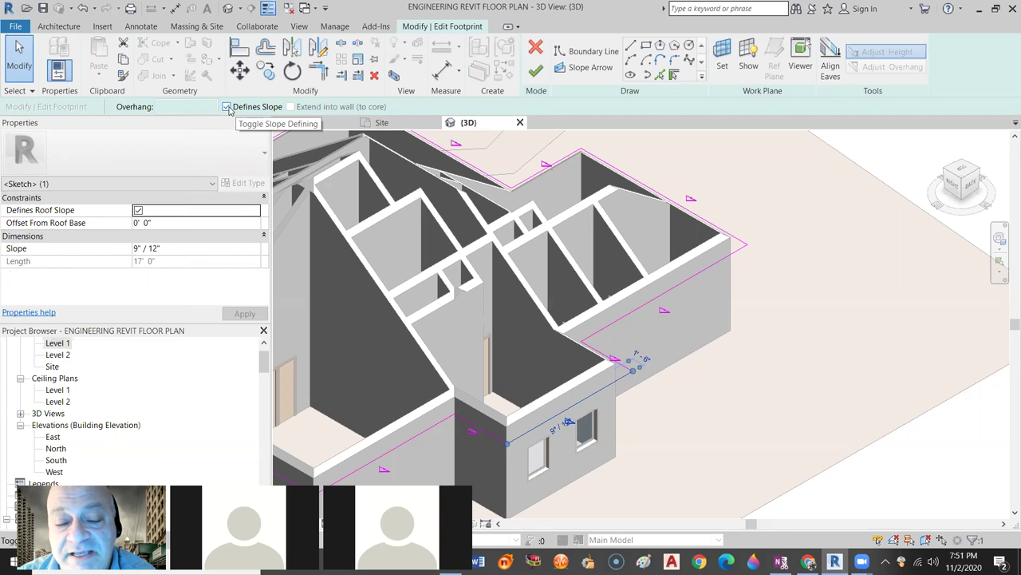
click(228, 107)
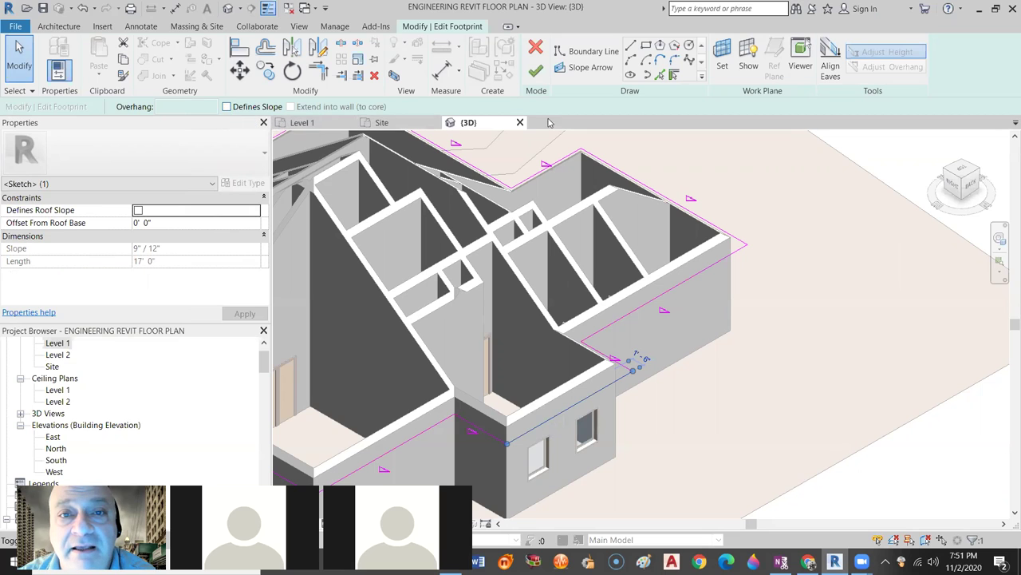
click(533, 72)
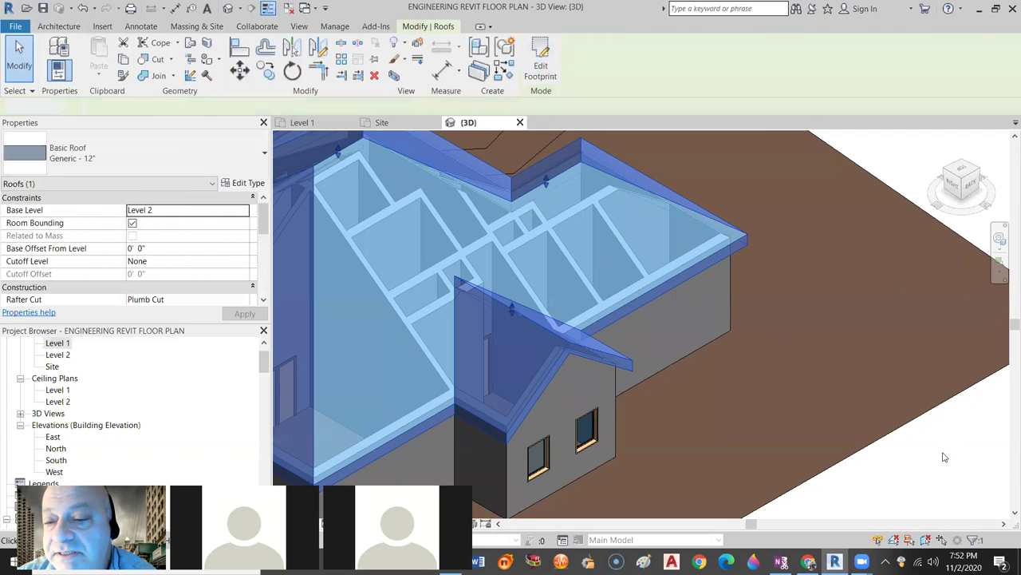
click(944, 457)
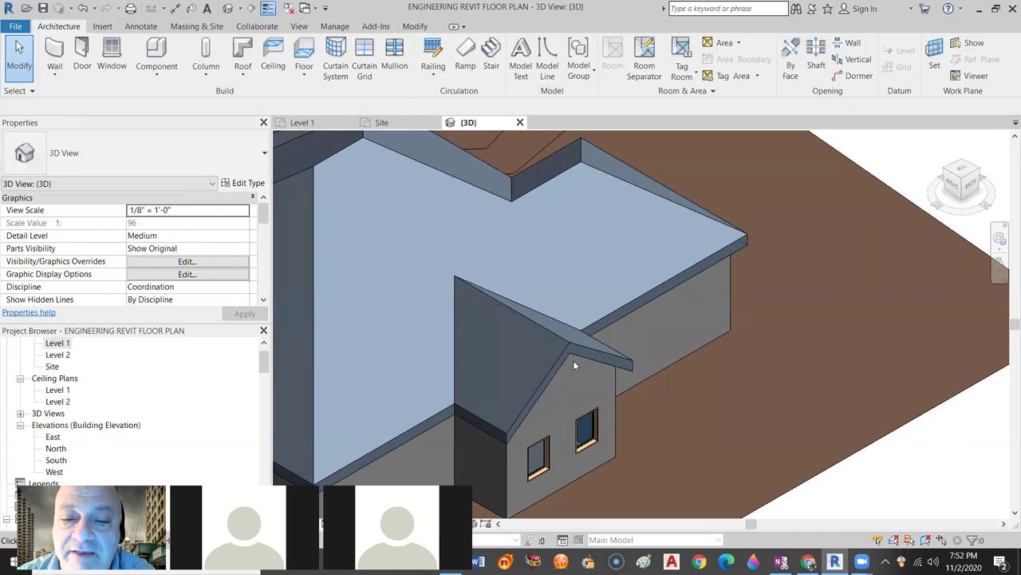
Examine the bump-out's gable and the surrounding roof in 3D from the garage side and the back.
scroll(669, 399, down, 2)
middle_drag(572, 307, 663, 365)
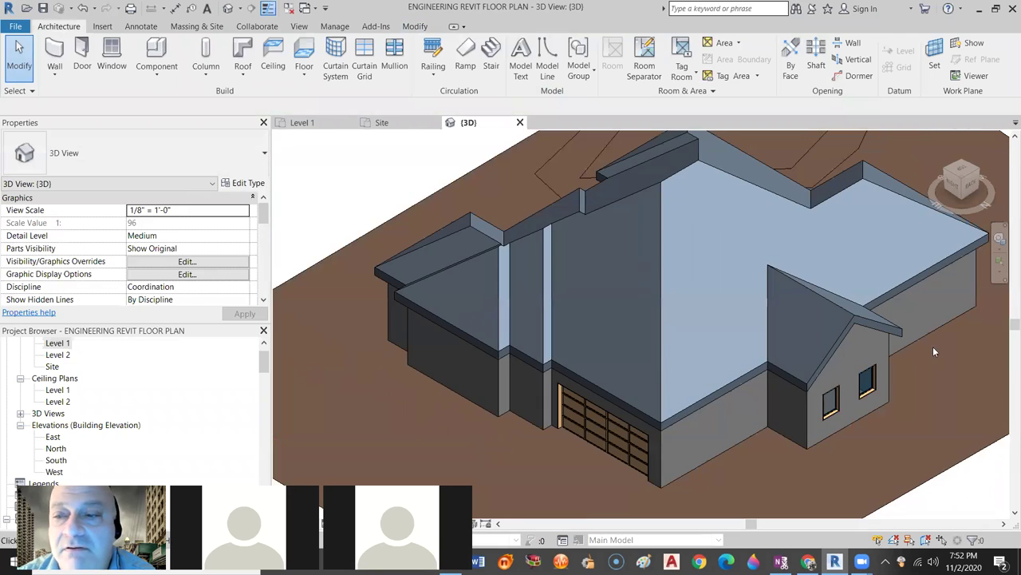
middle_drag(900, 367, 728, 367)
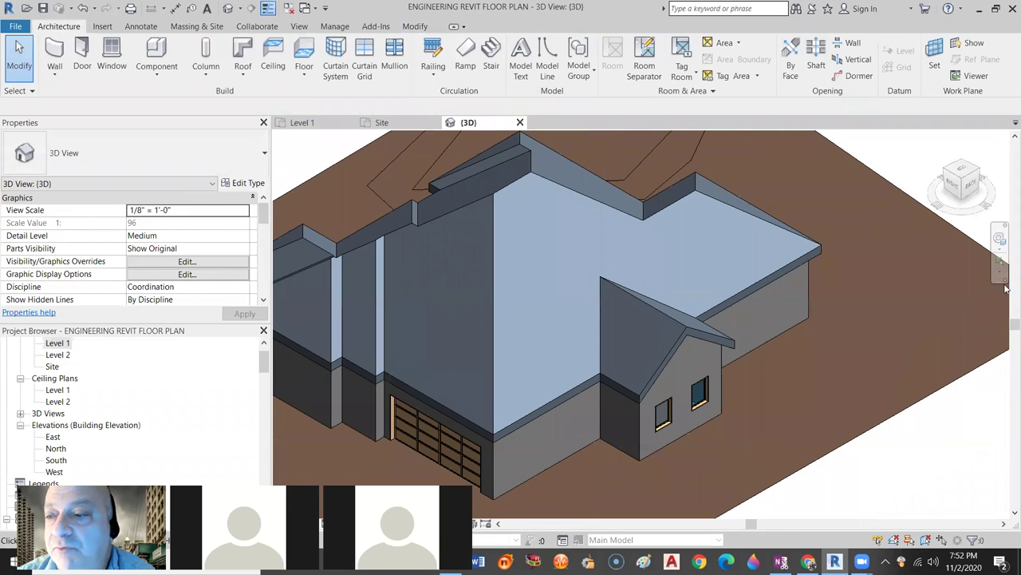
drag(992, 193, 888, 246)
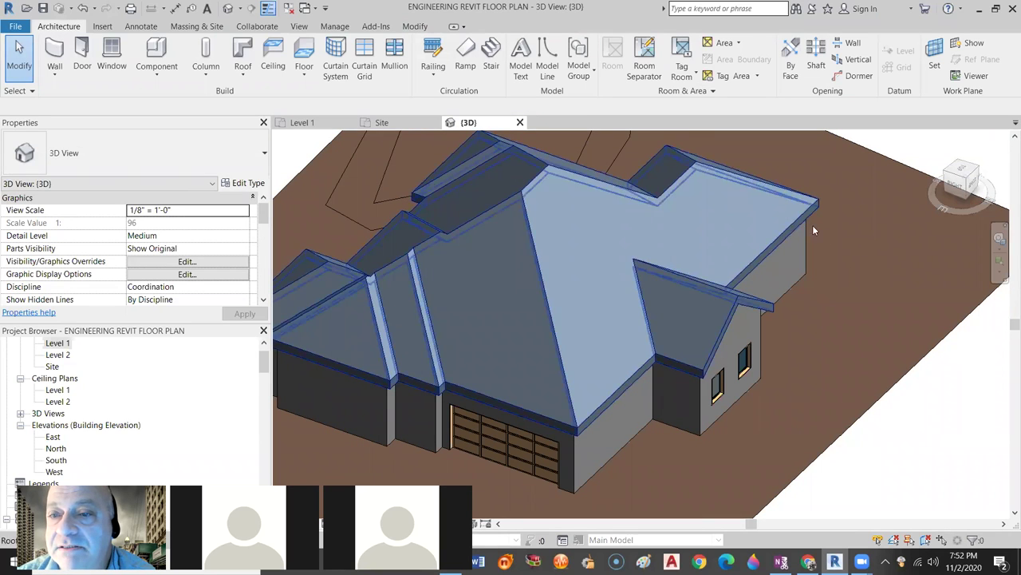
click(973, 184)
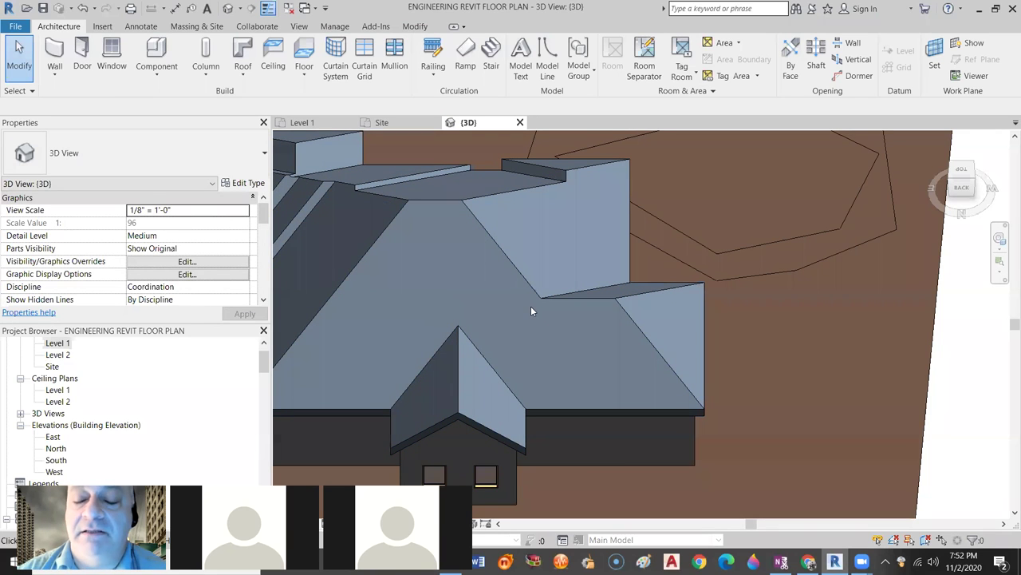
scroll(758, 388, down, 3)
scroll(773, 385, up, 3)
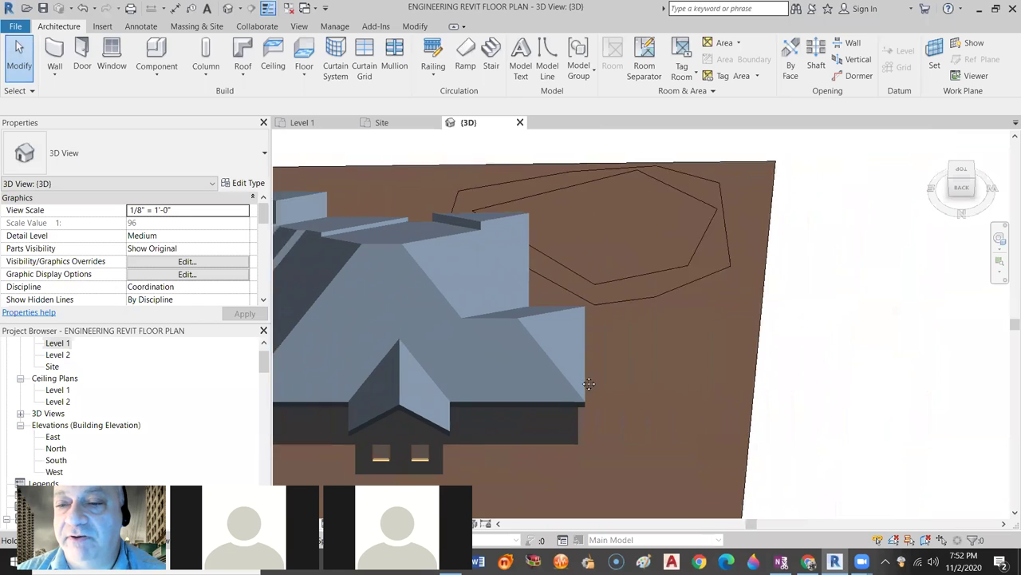
Draw a closed four-sided enclosure of 10' high Generic - 8" walls, about 29' long, on the empty area beside the site.
middle_drag(773, 385, 512, 360)
scroll(743, 335, down, 3)
scroll(720, 359, up, 3)
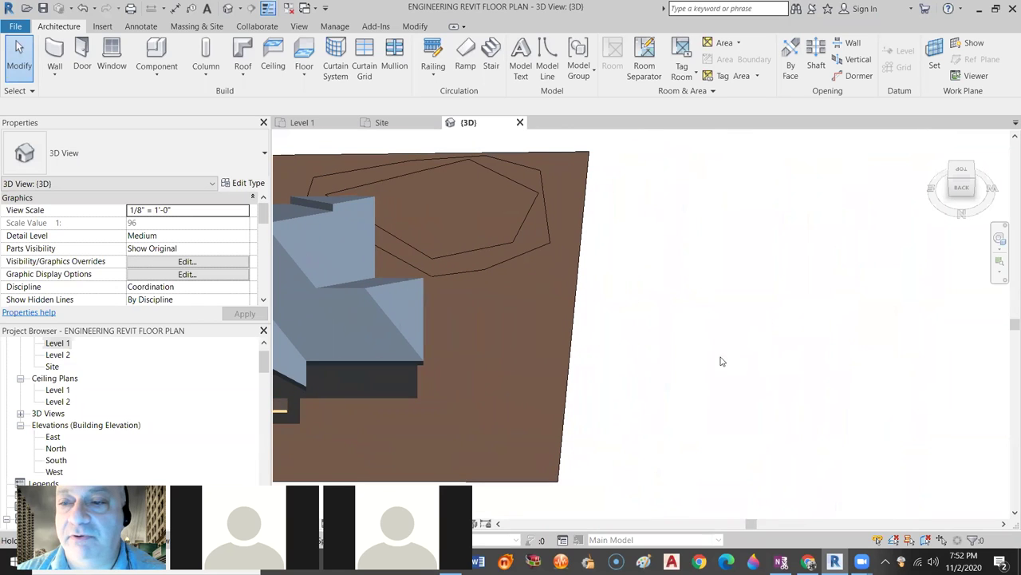
click(54, 55)
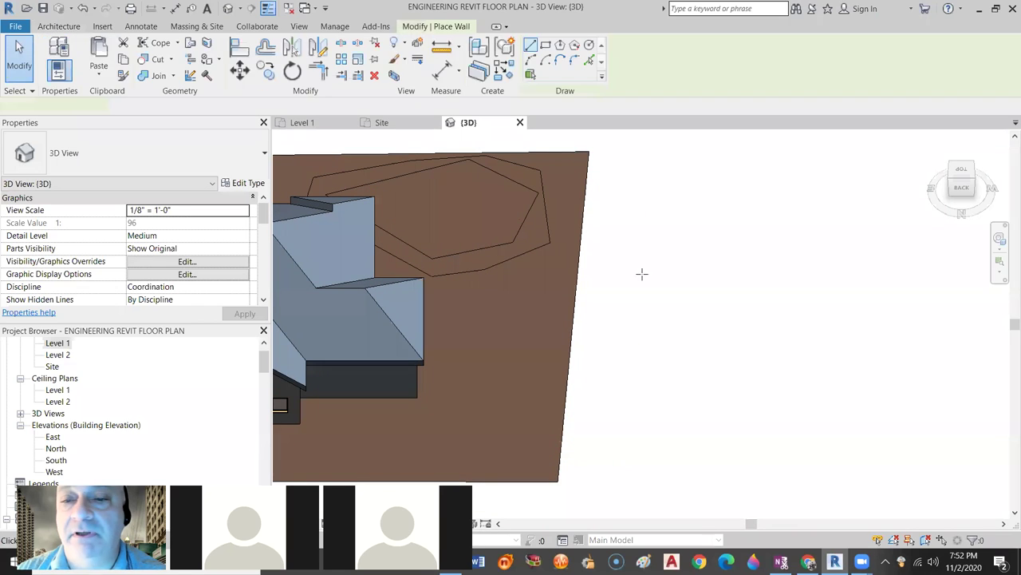
click(731, 280)
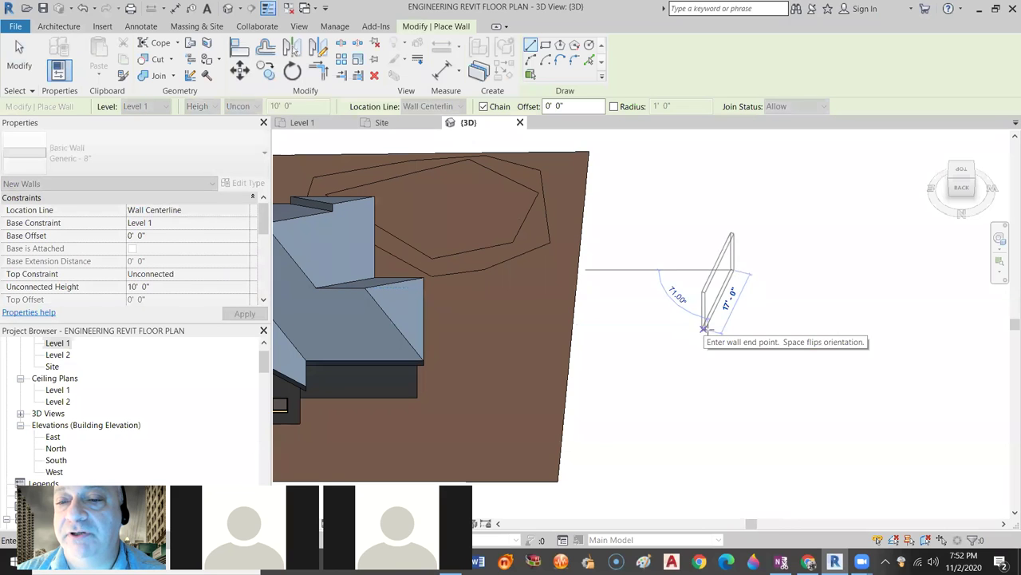
click(698, 335)
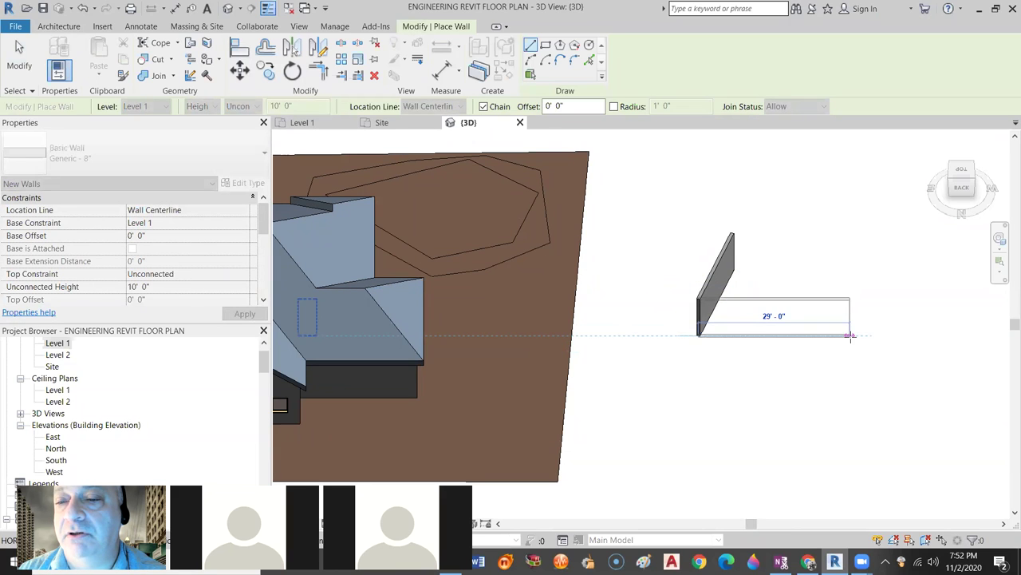
click(852, 335)
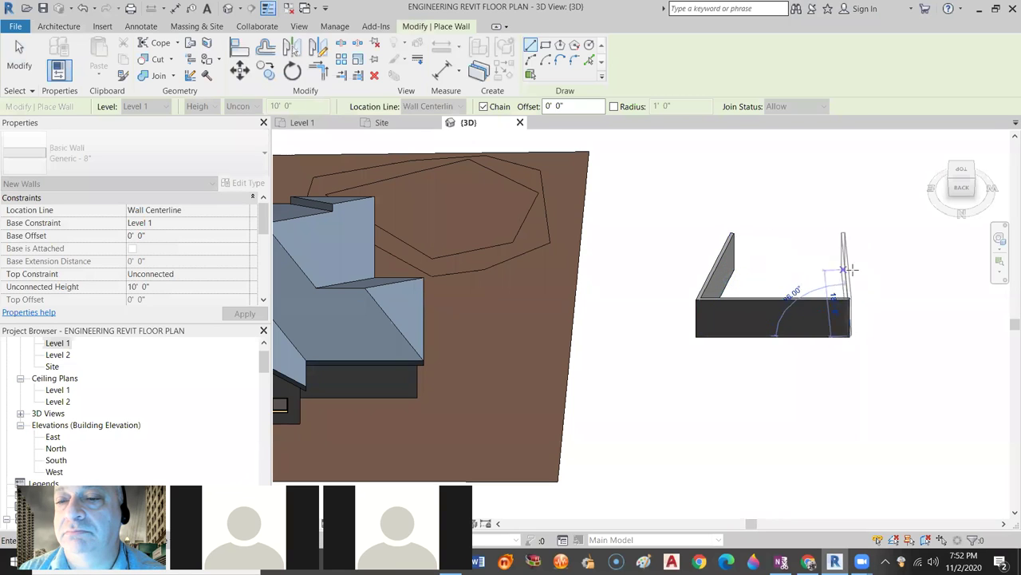
click(875, 272)
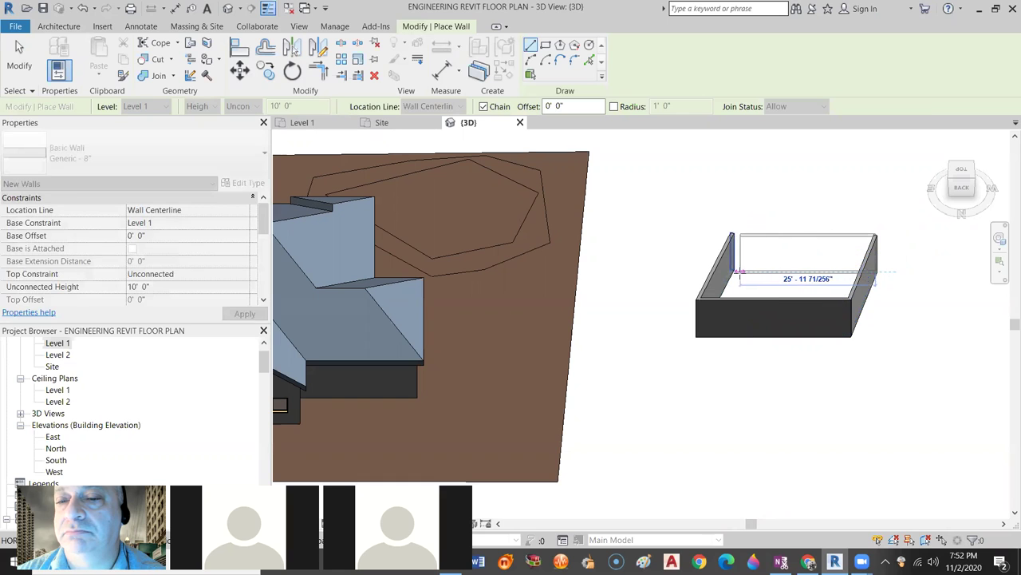
click(739, 272)
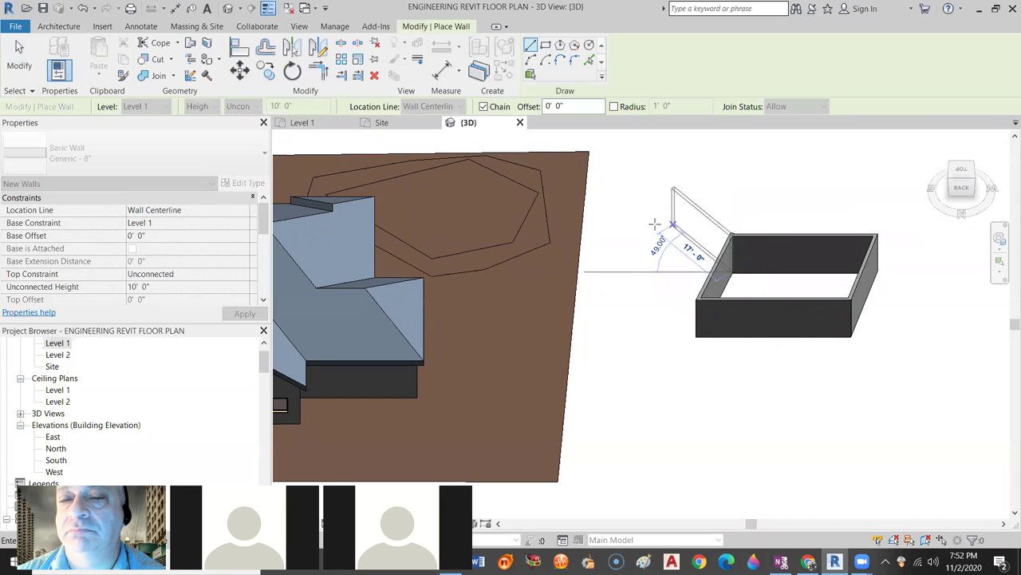
click(19, 58)
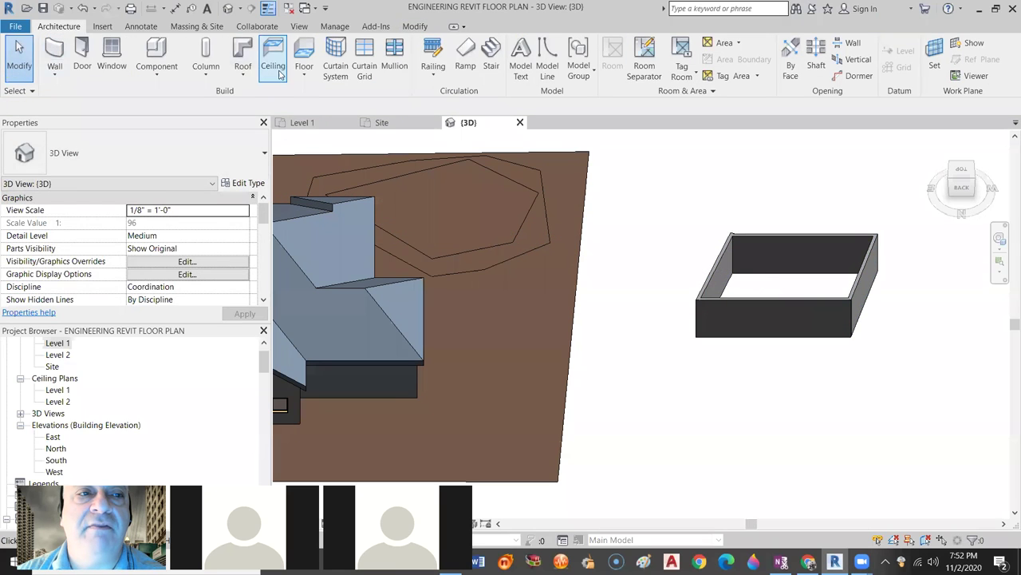
Create a footprint roof at Level 2 from a rectangular sloped boundary over the freestanding walls, and try to attach the walls.
click(244, 55)
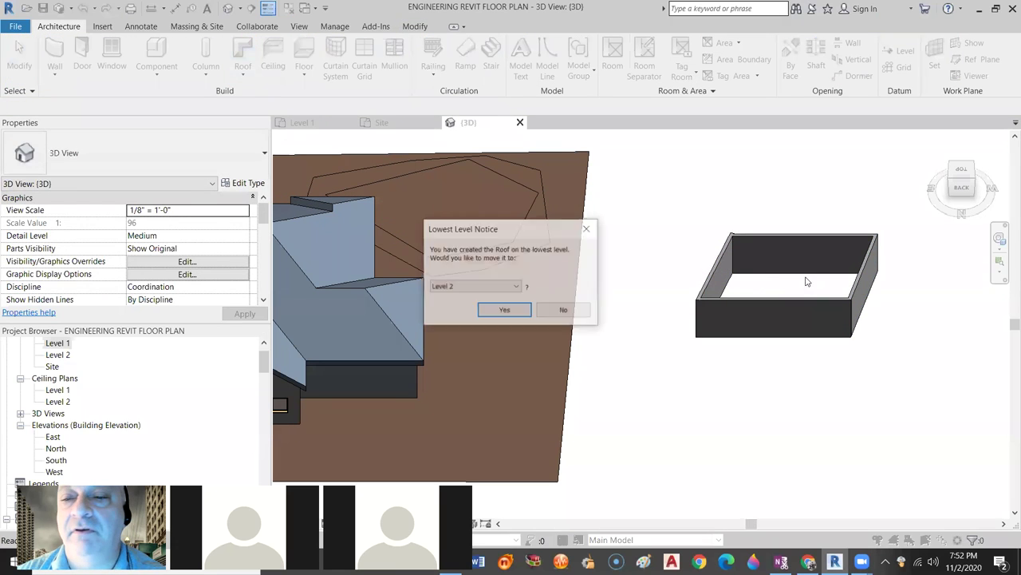
click(504, 311)
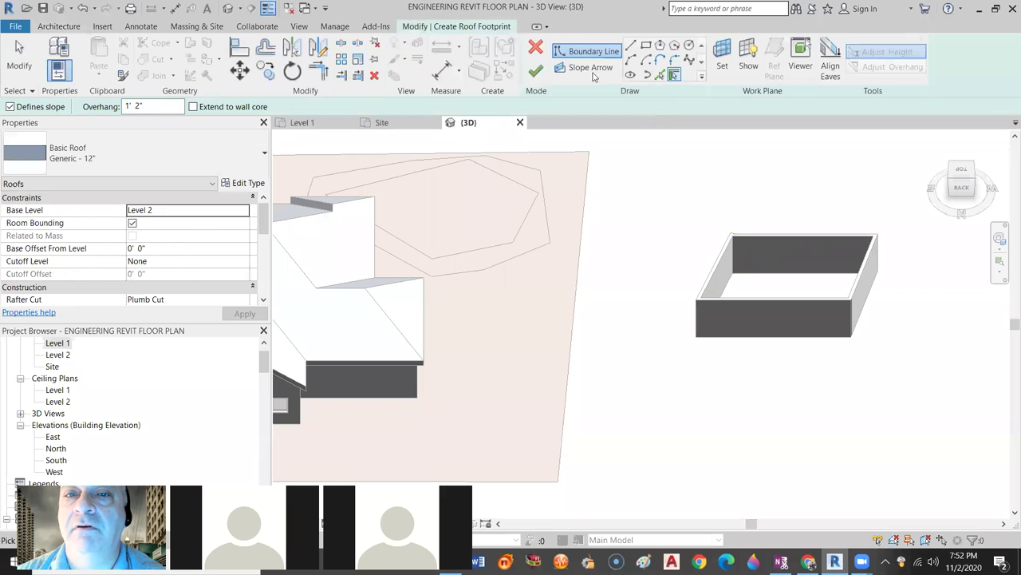
click(645, 47)
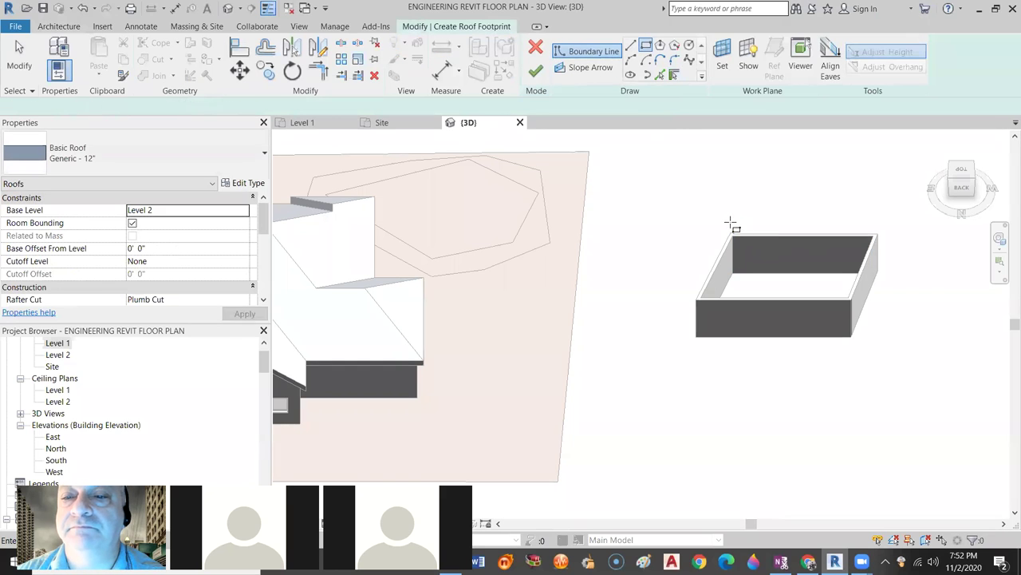
click(731, 233)
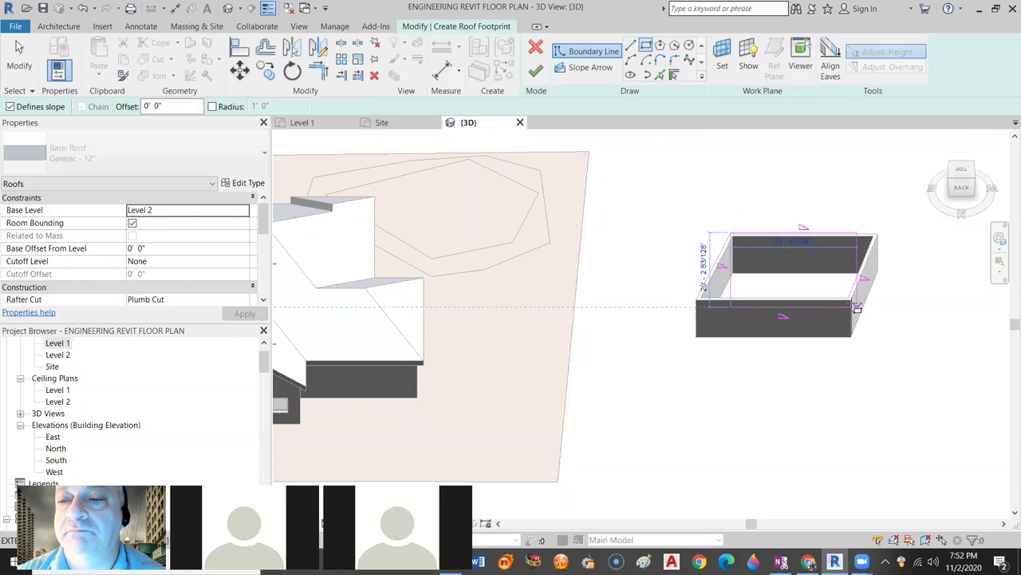
click(849, 299)
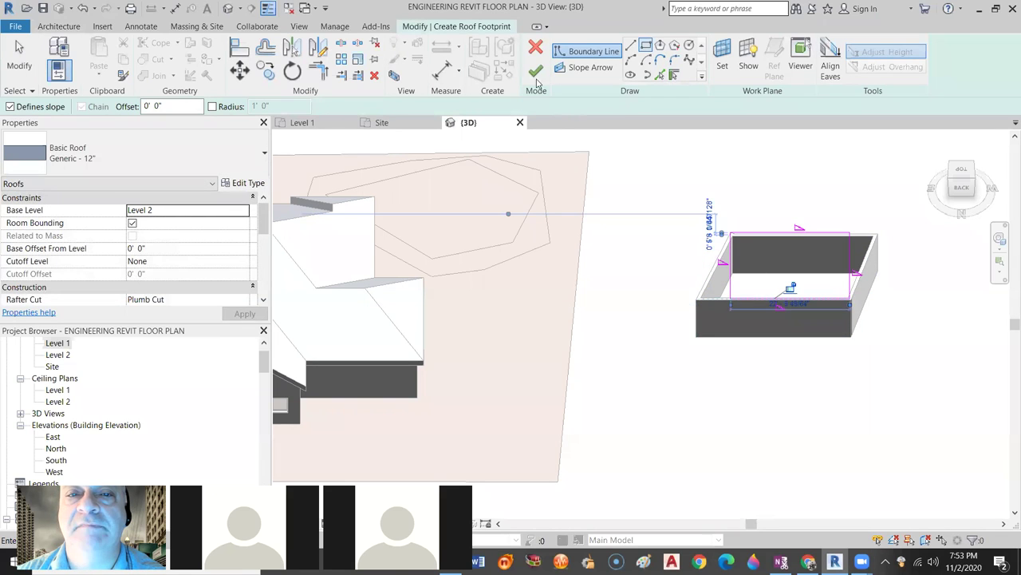
click(535, 72)
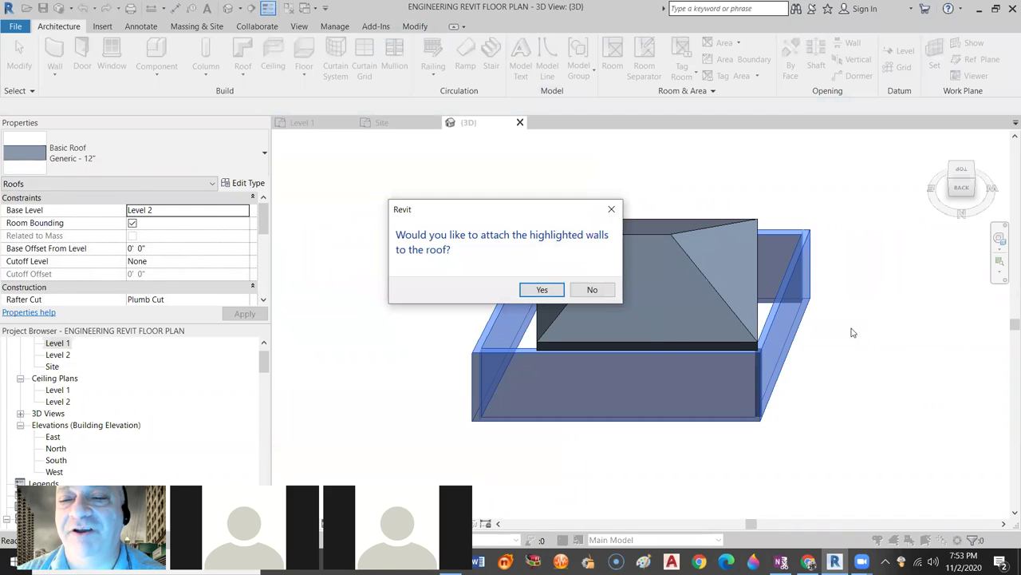
click(542, 290)
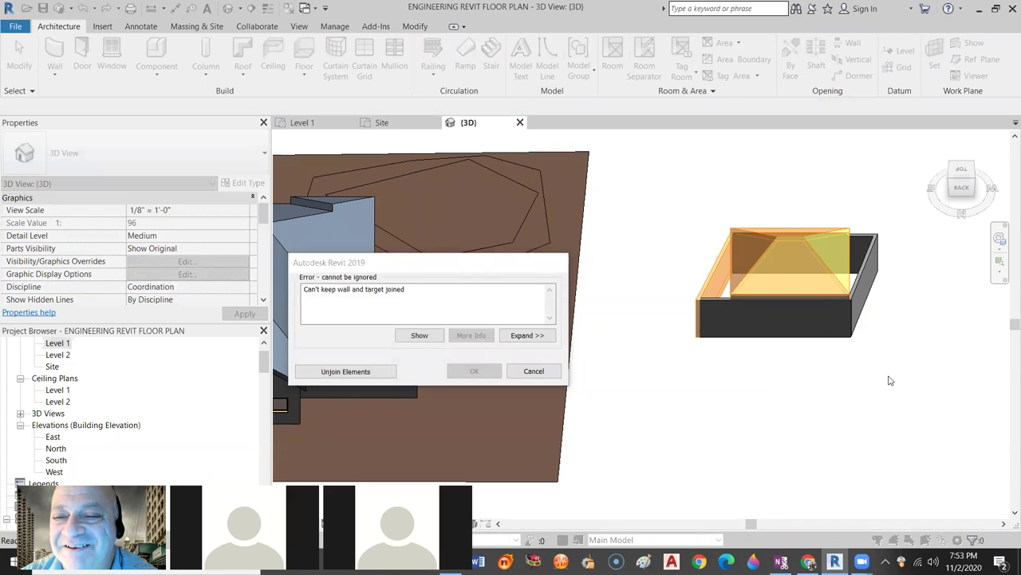
click(535, 372)
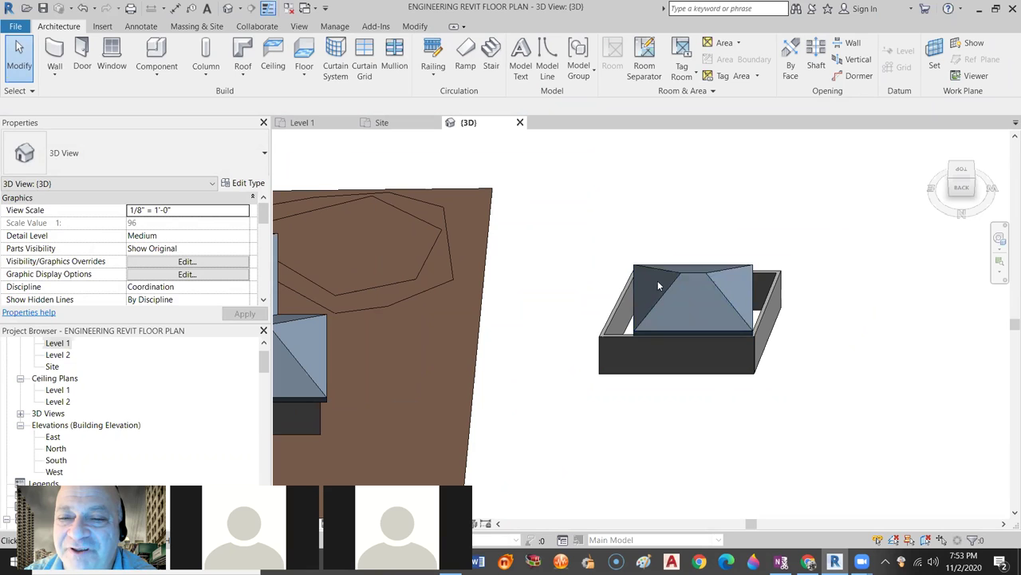
Delete the freestanding walls and their small roof beside the site.
drag(975, 190, 769, 348)
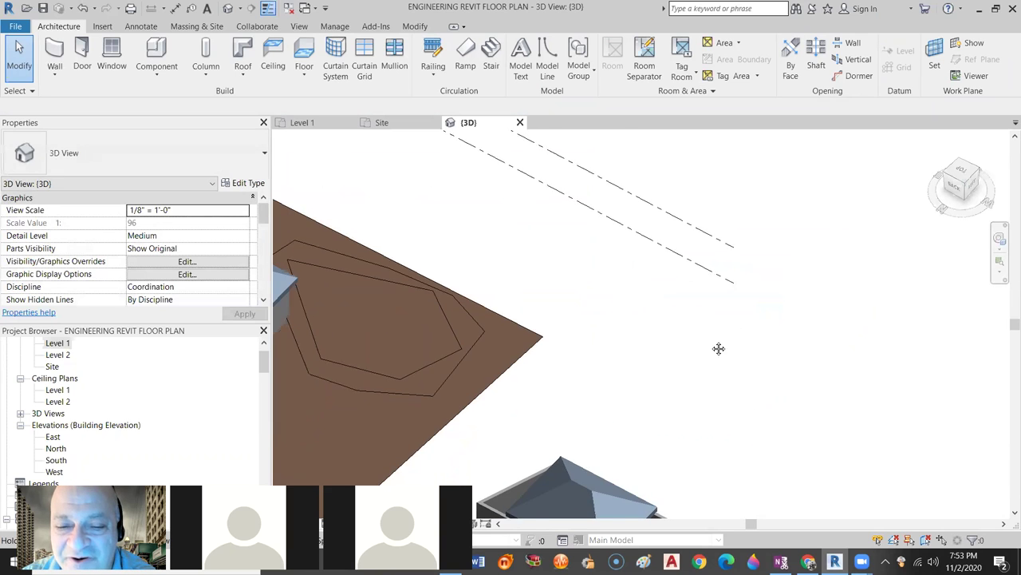
middle_drag(718, 347, 807, 222)
middle_drag(830, 440, 857, 392)
drag(819, 229, 563, 423)
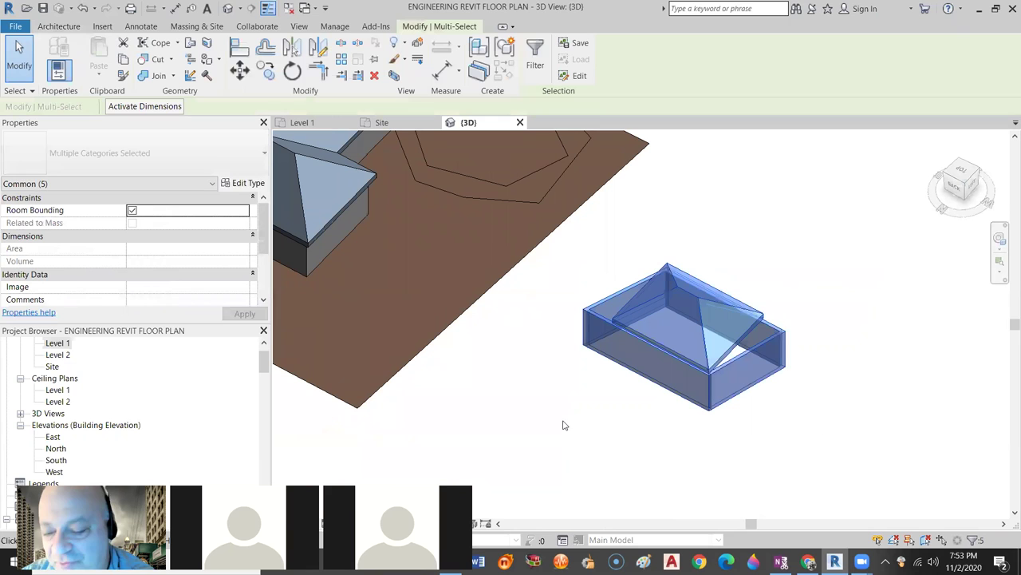
key(Delete)
key(ctrl+z)
Edit the house roof's footprint so the 22' 6" boundary line at the end of the back wing no longer defines a slope.
middle_drag(497, 404, 825, 456)
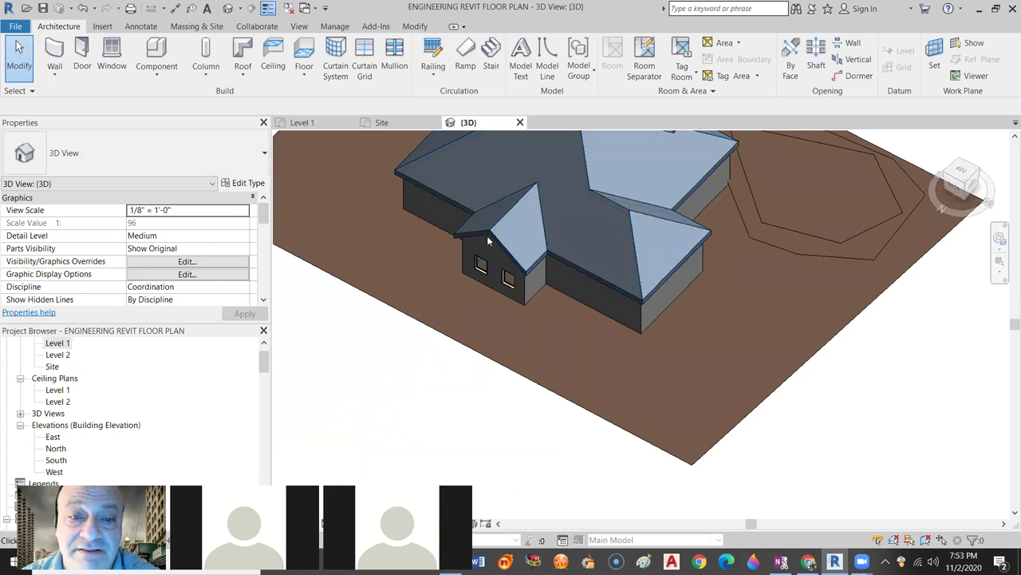
key(Escape)
shift+middle_drag(668, 277, 630, 331)
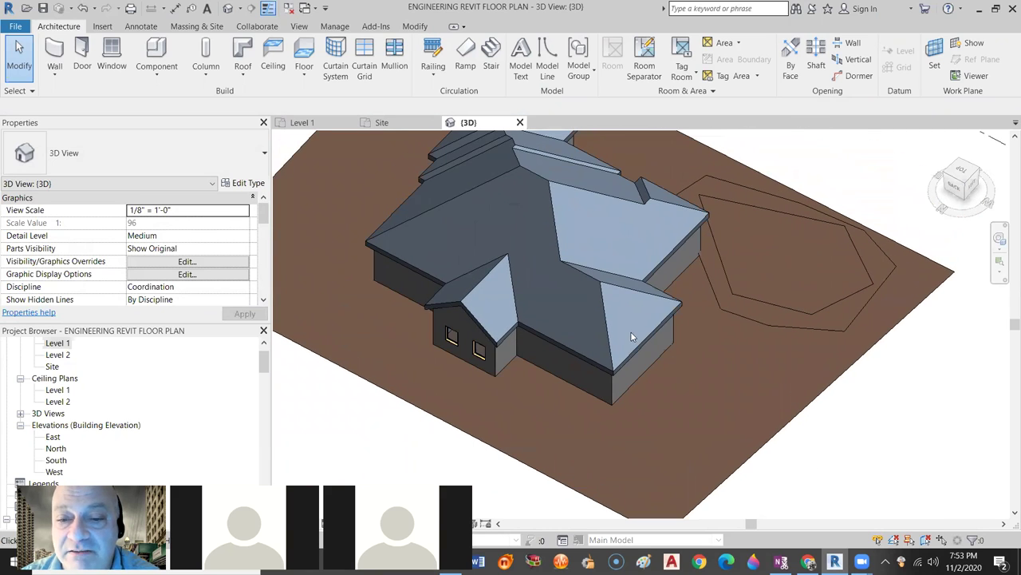
click(644, 343)
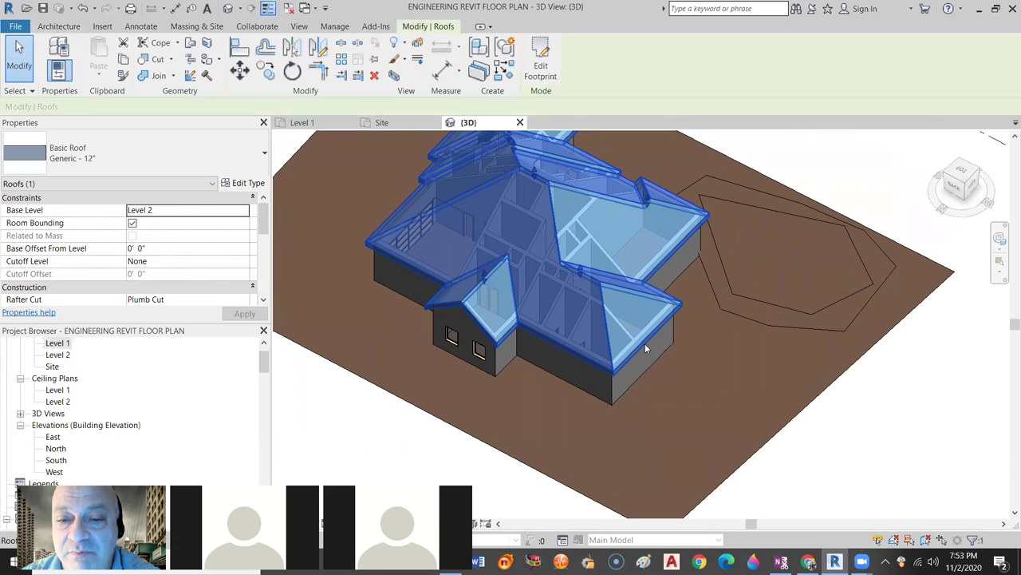
double_click(645, 343)
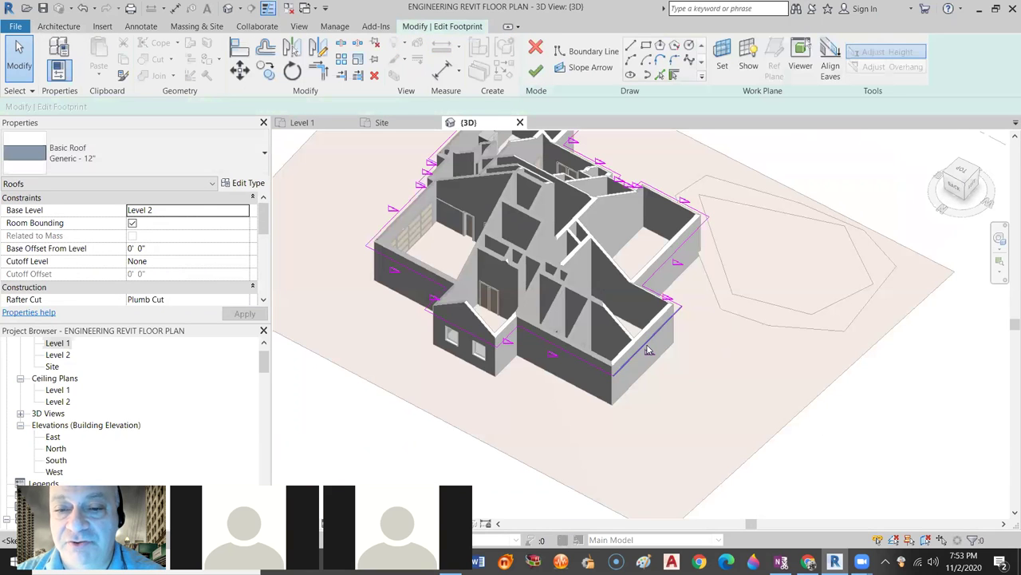
click(648, 349)
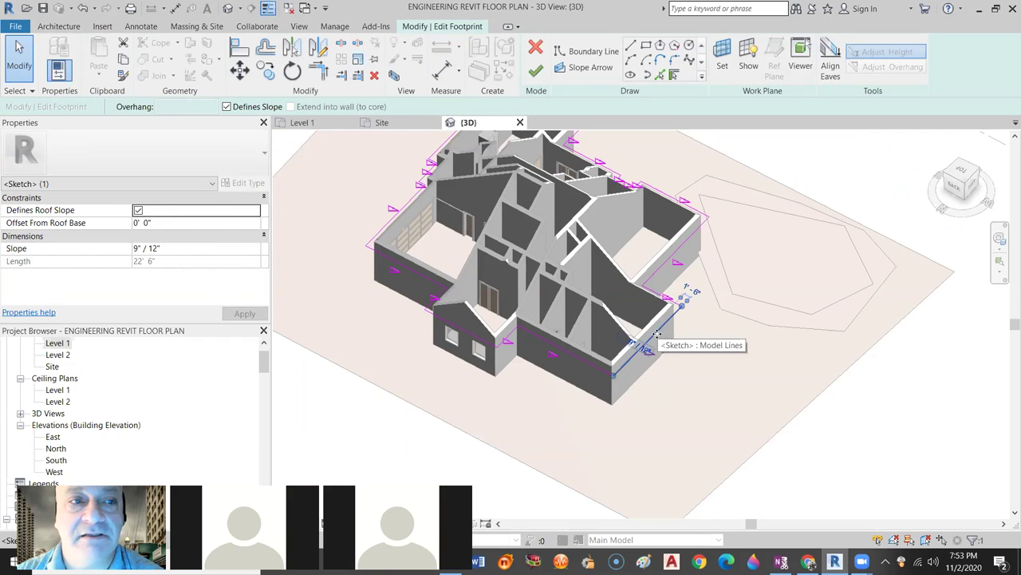
click(235, 109)
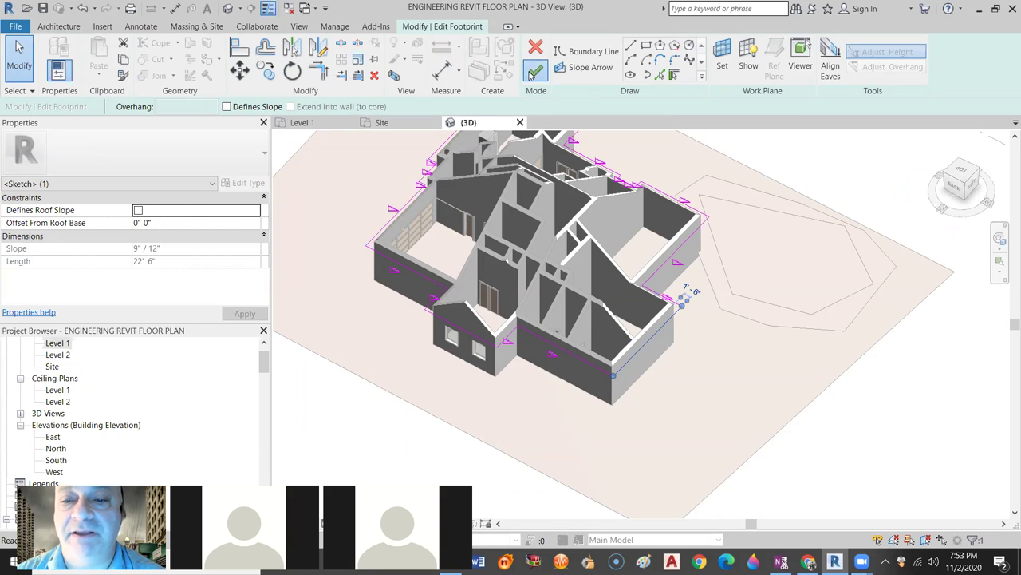
click(535, 72)
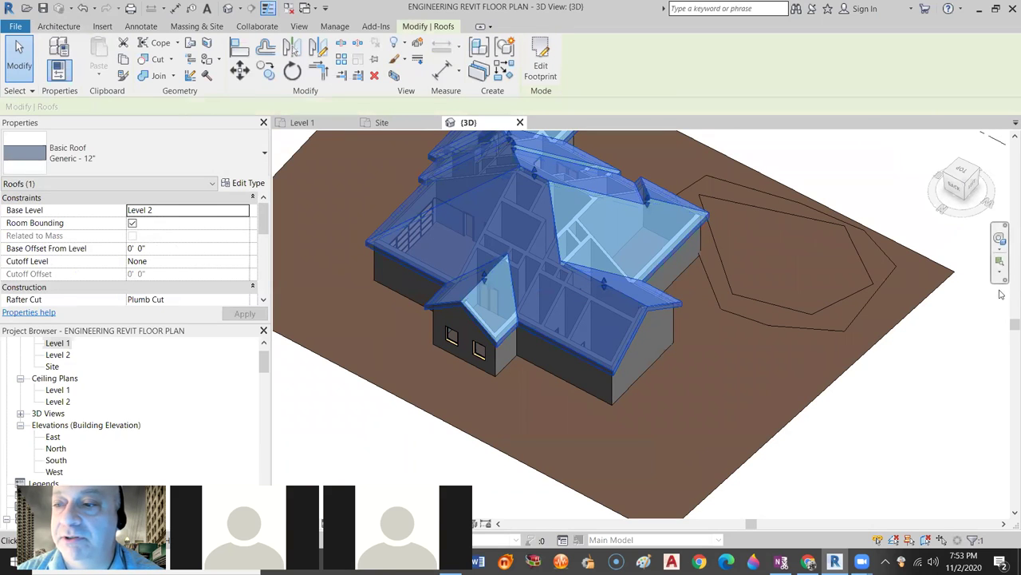
Examine the house roof in 3D around the back wing's gable end, and its ridges and valleys in the Site plan.
shift+middle_drag(836, 300, 808, 399)
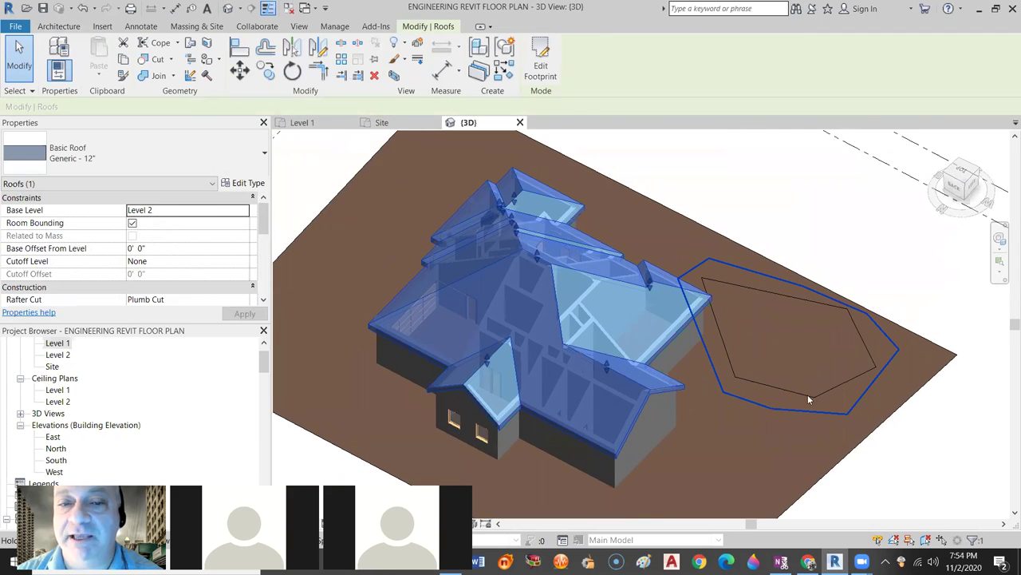
click(732, 194)
shift+middle_drag(732, 194, 691, 194)
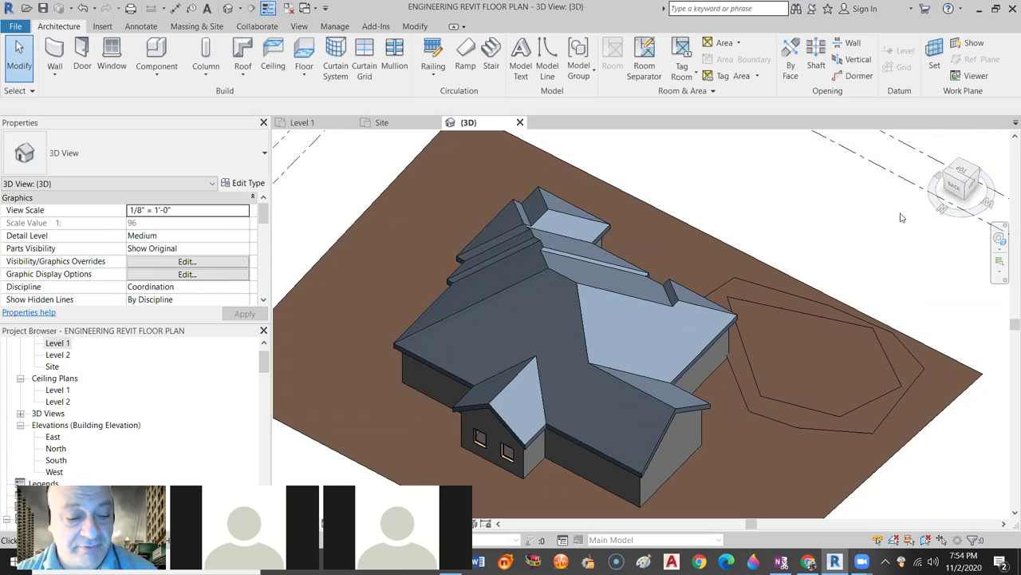
click(302, 123)
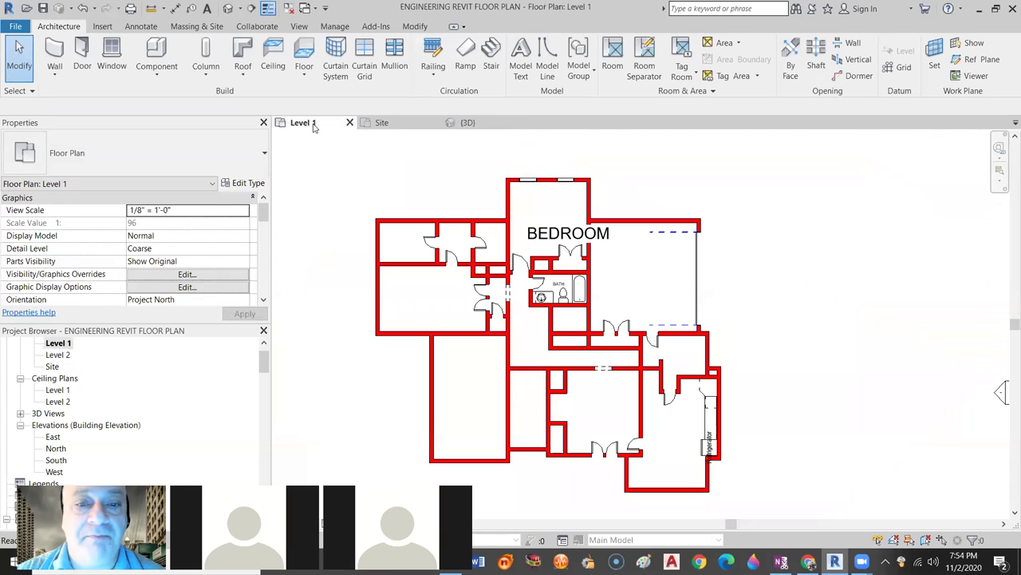
double_click(49, 367)
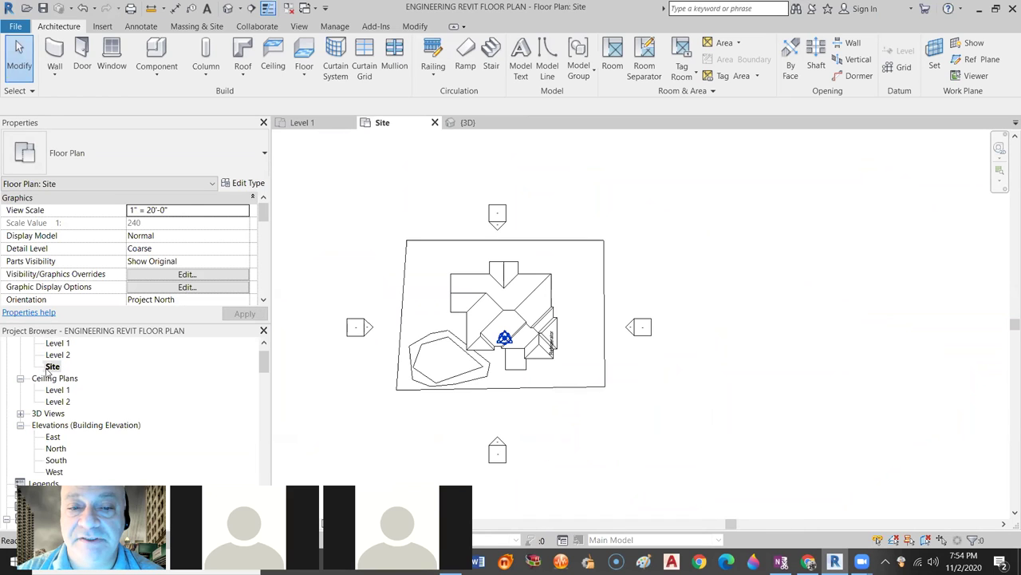
scroll(503, 343, up, 3)
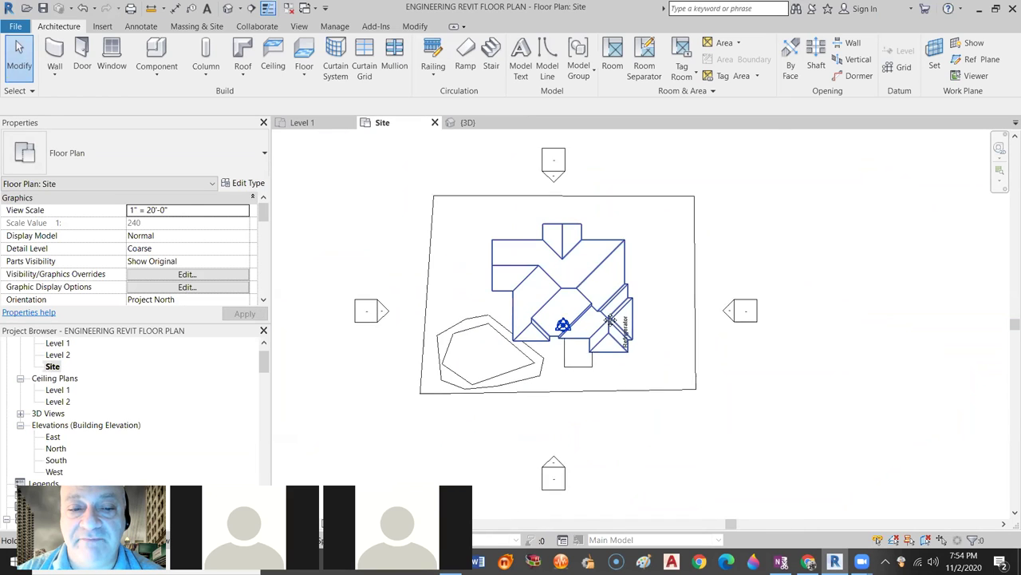
scroll(613, 318, up, 3)
scroll(595, 219, up, 2)
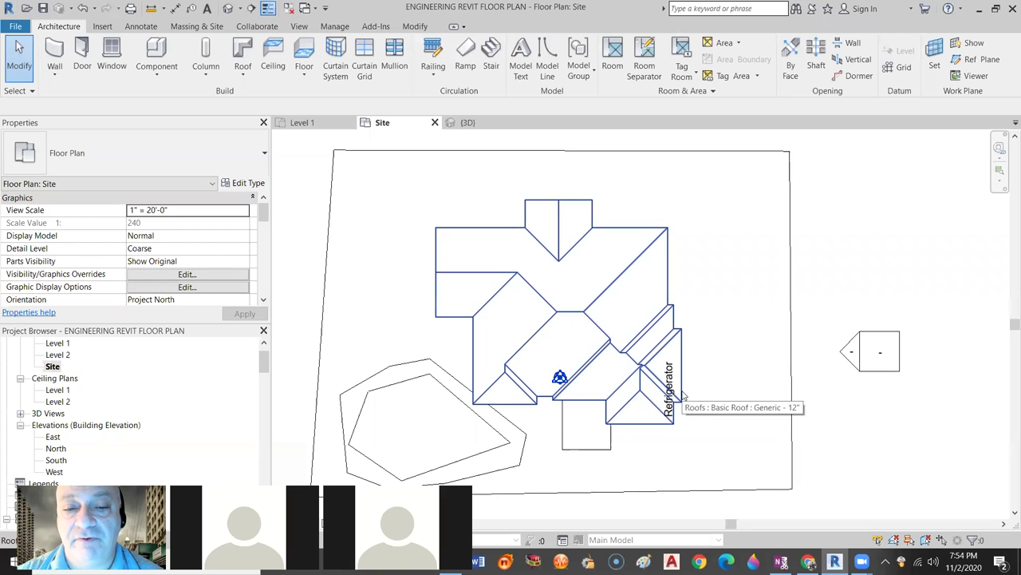
middle_drag(830, 281, 623, 265)
Draw a closed rectangle of 10' high Generic - 8" walls, about 10'-10" wide, on Level 1 in the empty area beside the house.
double_click(71, 345)
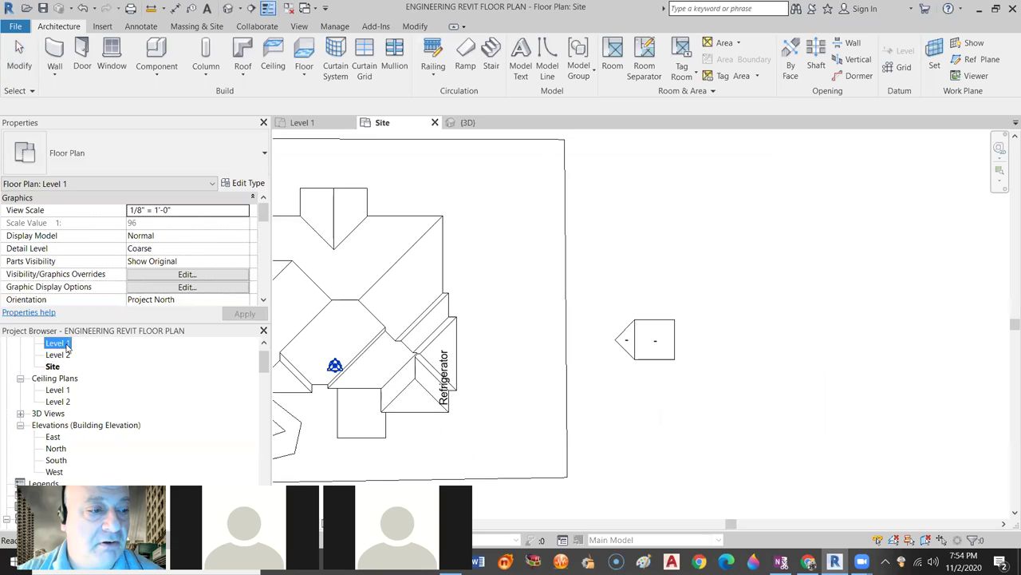
scroll(700, 326, down, 3)
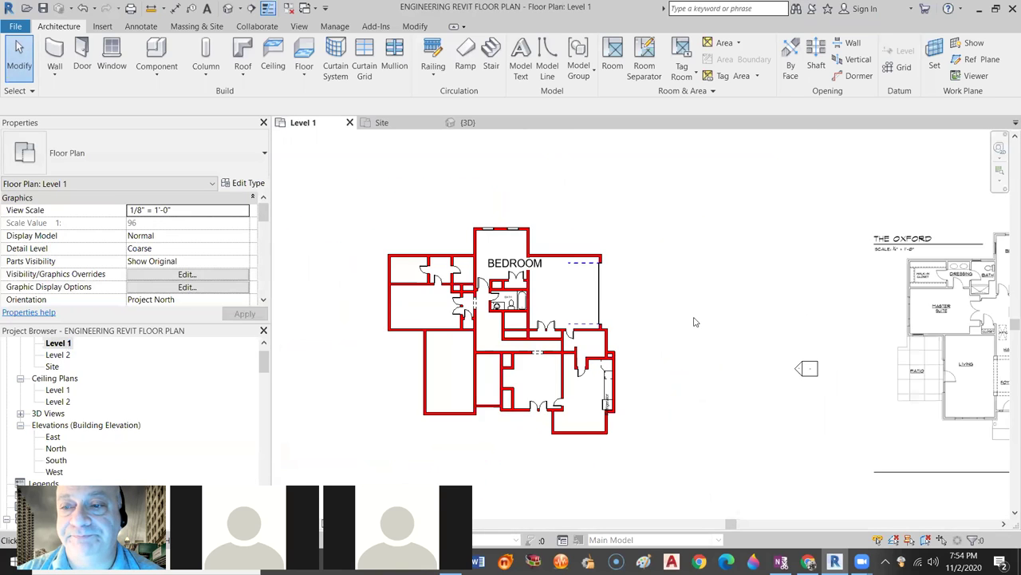
middle_drag(732, 322, 888, 326)
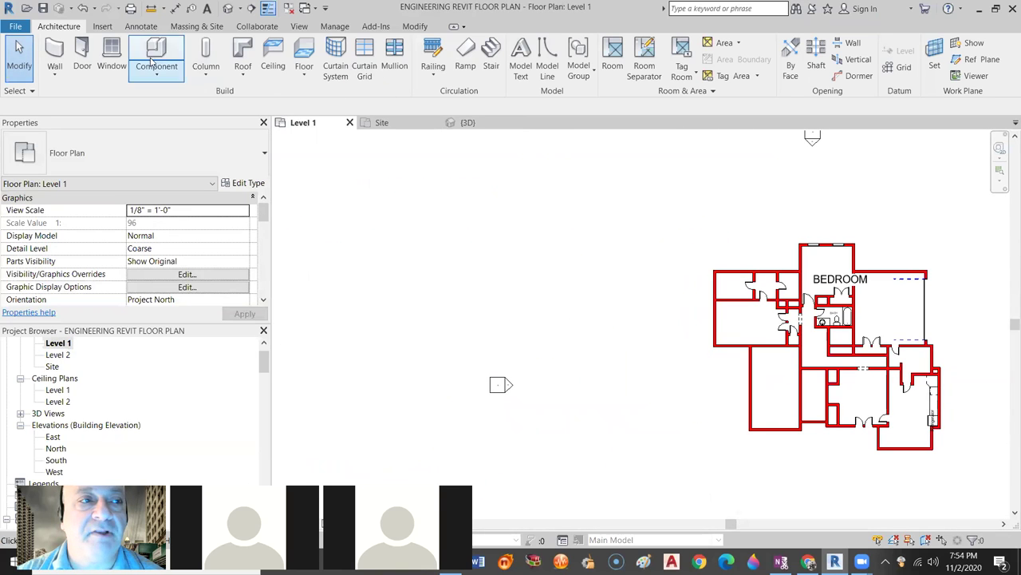
key(w)
key(a)
click(526, 203)
click(525, 243)
click(614, 244)
click(615, 203)
click(526, 204)
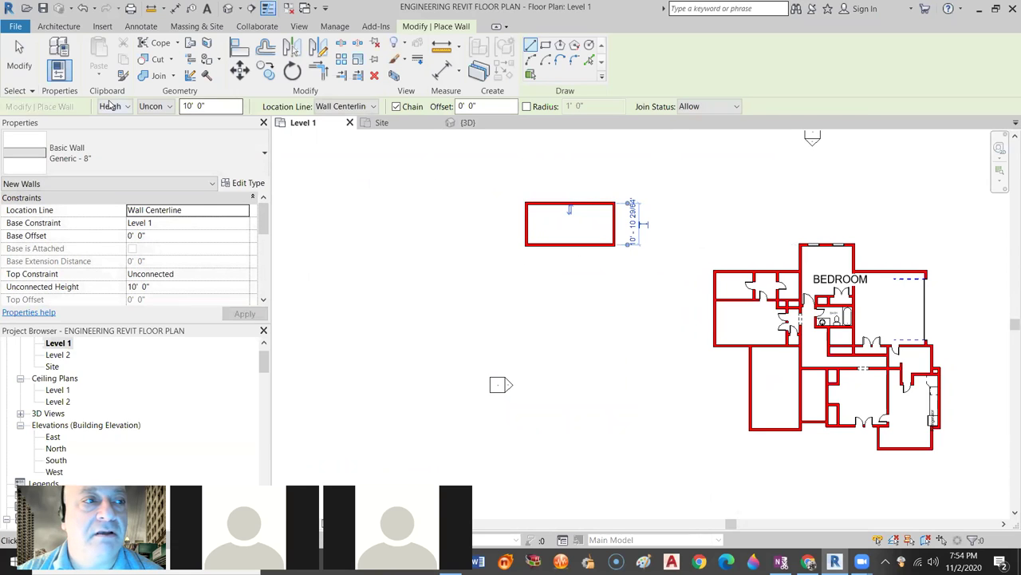
click(17, 47)
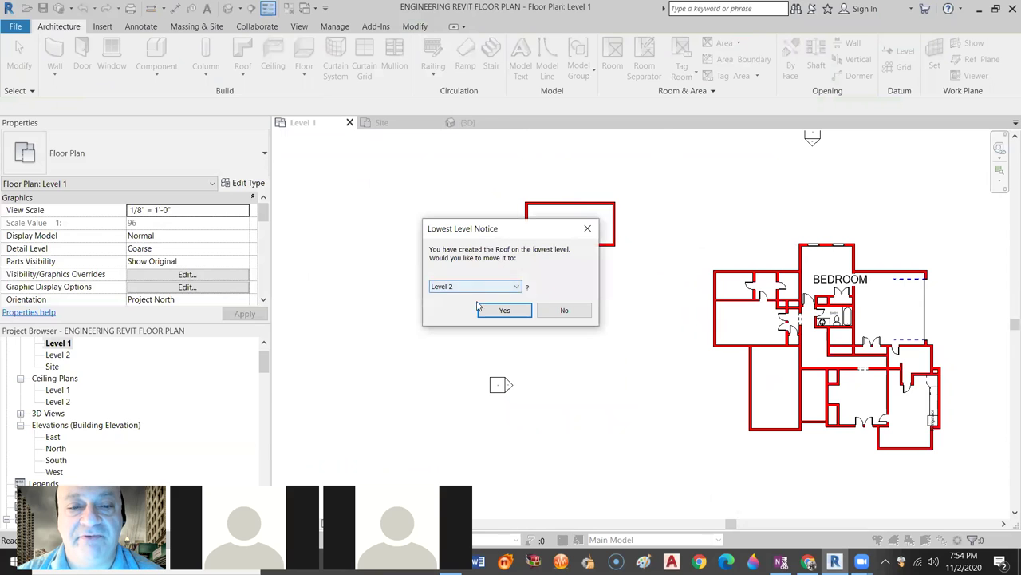
Create a footprint roof on Level 2 with a sloped rectangular boundary along the small building's outer wall faces, and attach the walls to it.
click(505, 310)
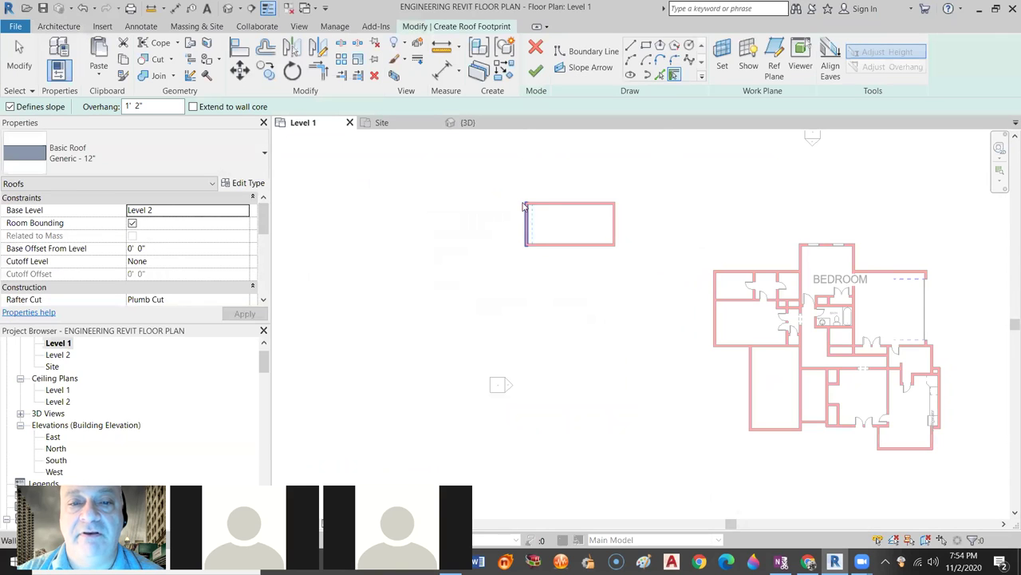
scroll(527, 206, up, 2)
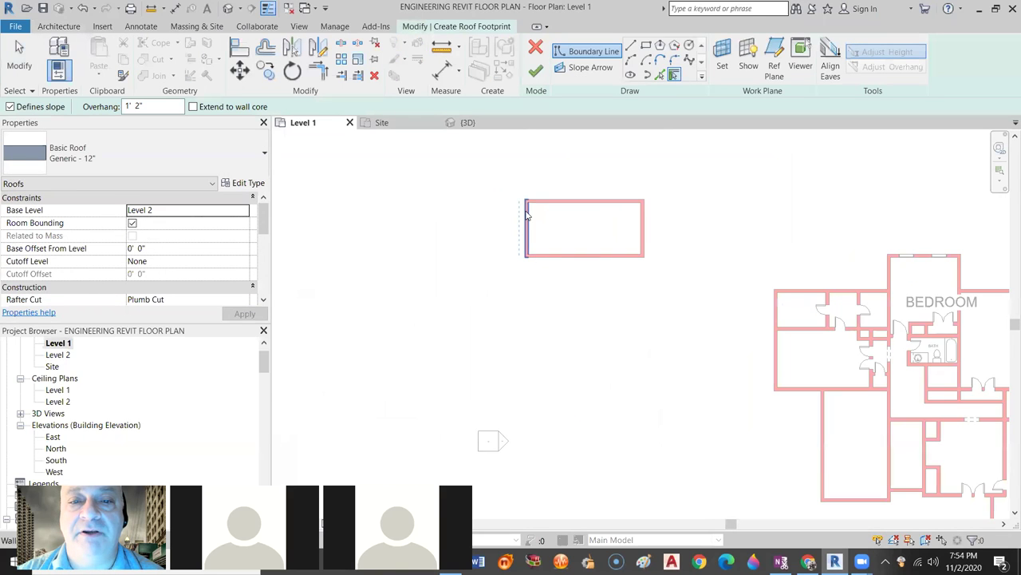
click(645, 45)
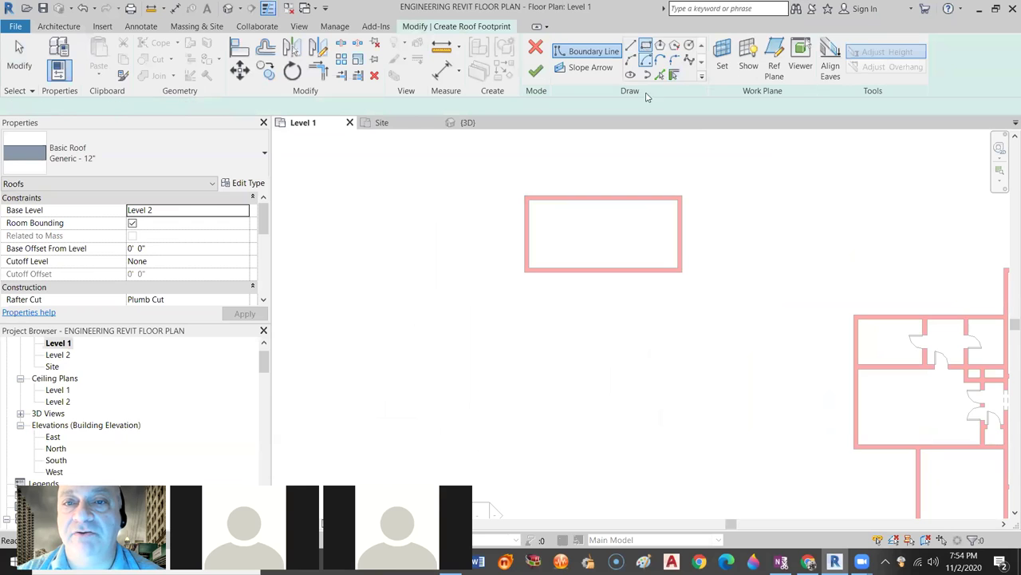
click(525, 195)
click(682, 272)
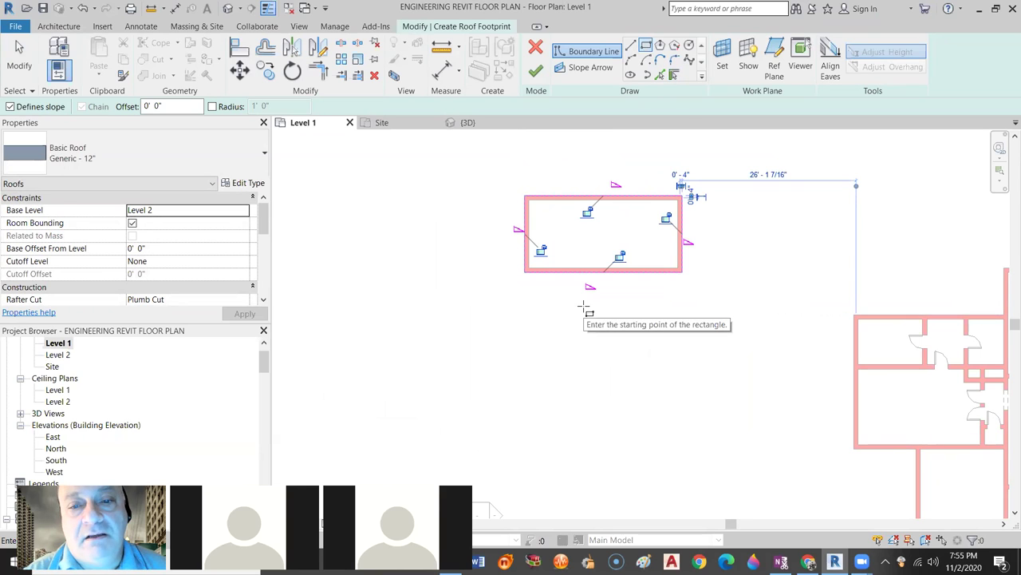
click(535, 70)
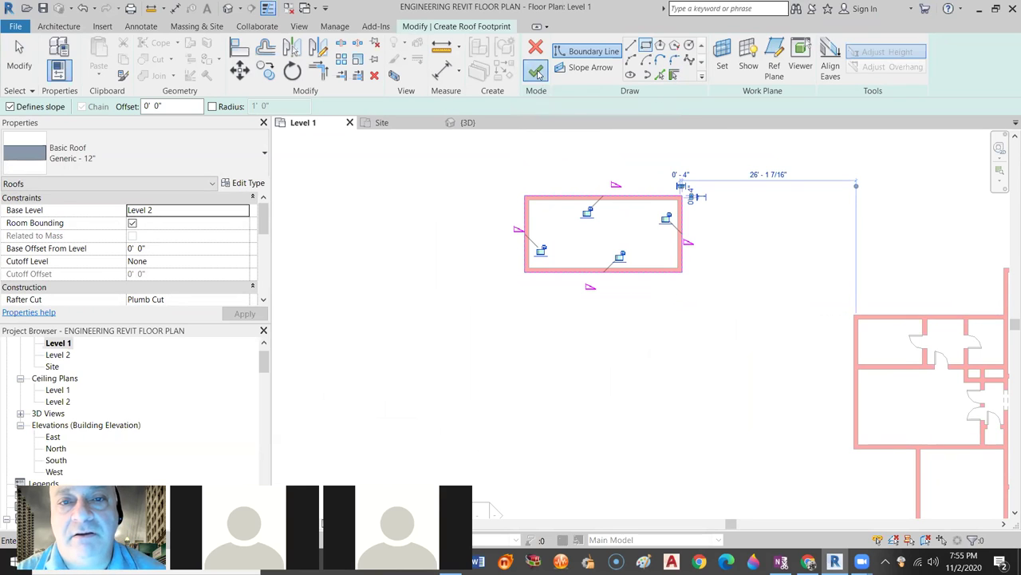
click(537, 292)
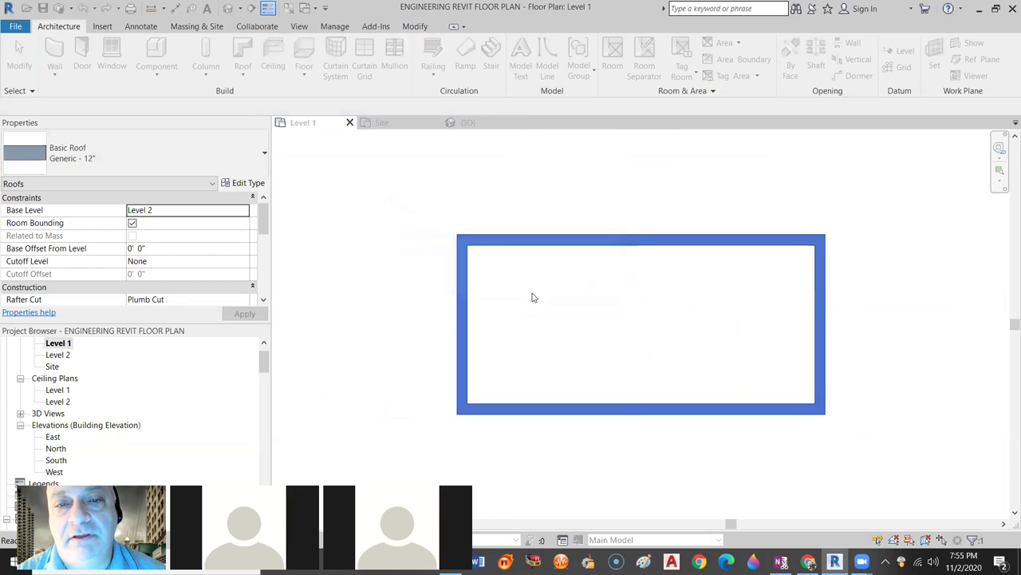
Examine the small building's new roof in the 3D view.
click(468, 122)
scroll(730, 388, down, 3)
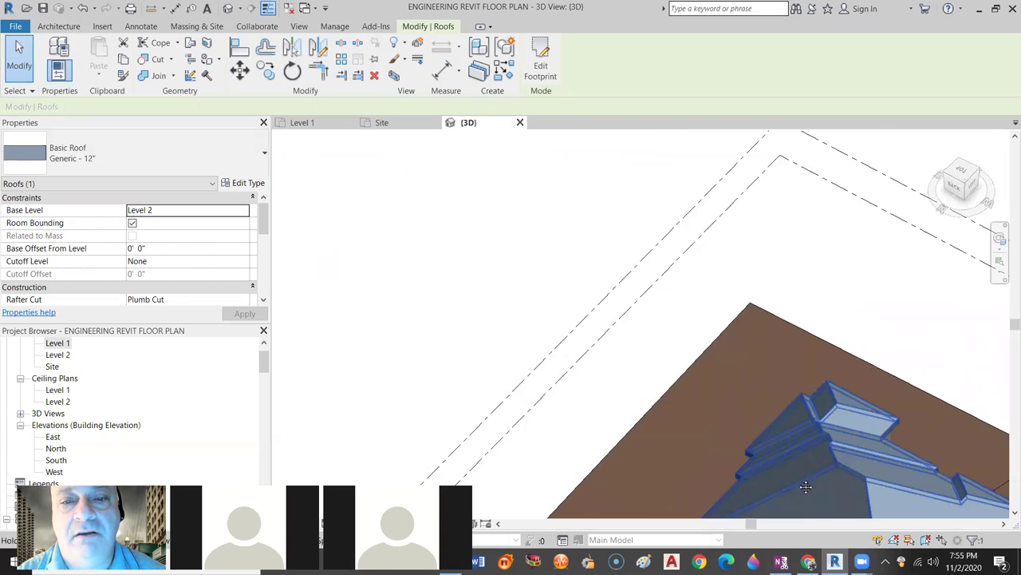
scroll(725, 396, down, 2)
middle_drag(721, 400, 494, 183)
scroll(653, 363, up, 2)
scroll(662, 361, up, 4)
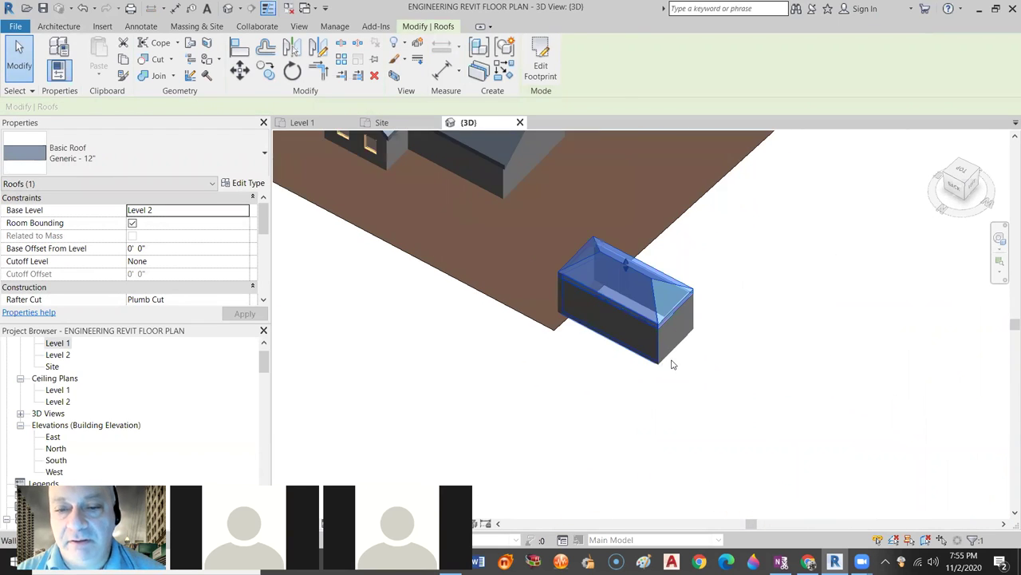
click(743, 364)
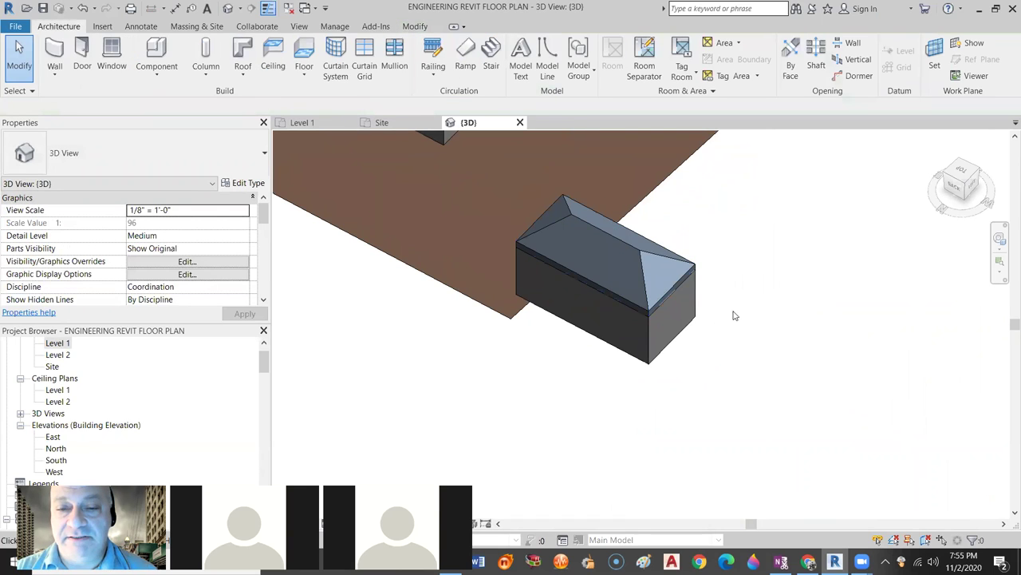
scroll(735, 316, up, 2)
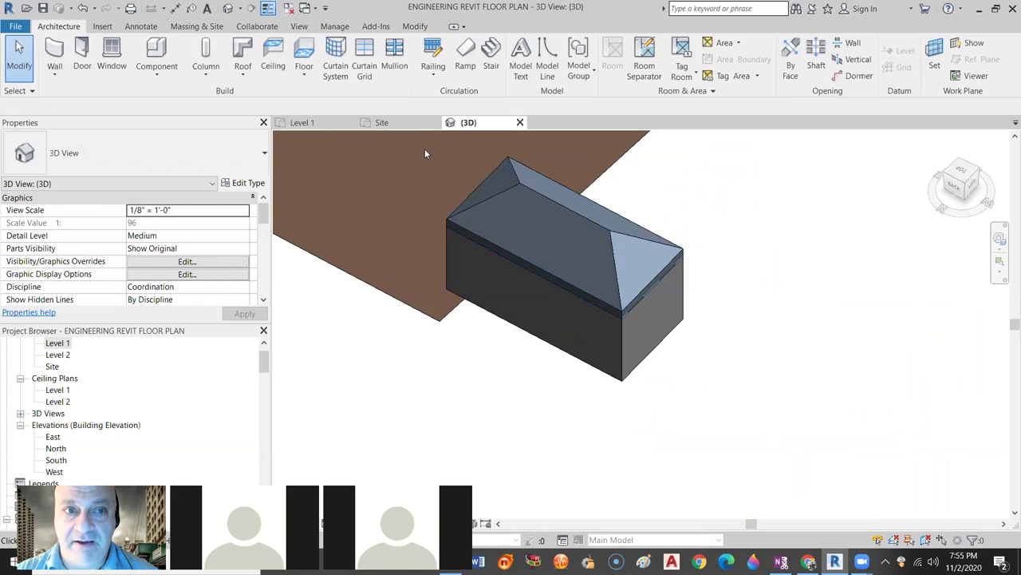
From the Level 2 plan, remove the slope definition from all four footprint lines of the small building's roof and check it in 3D.
click(310, 125)
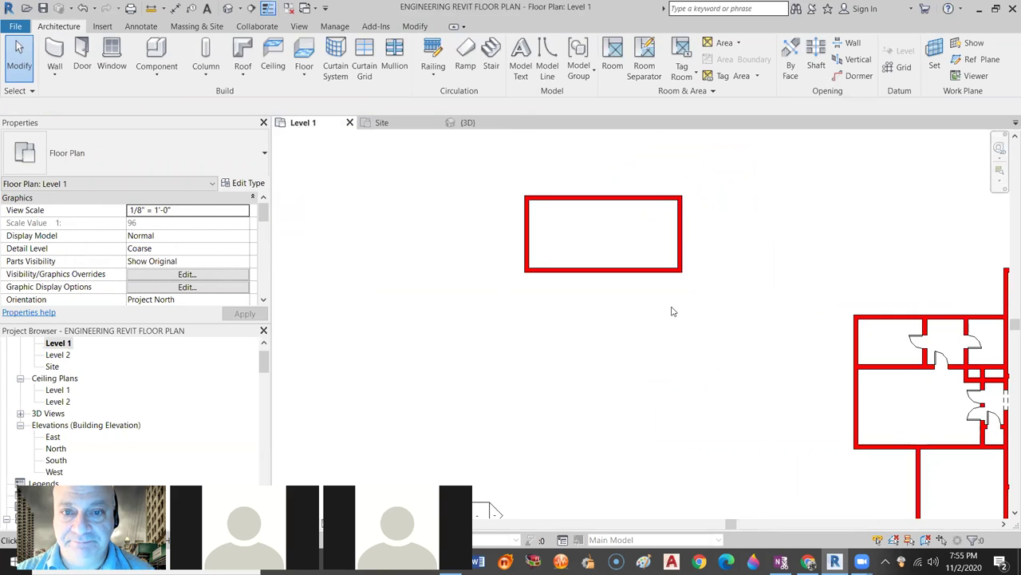
double_click(58, 356)
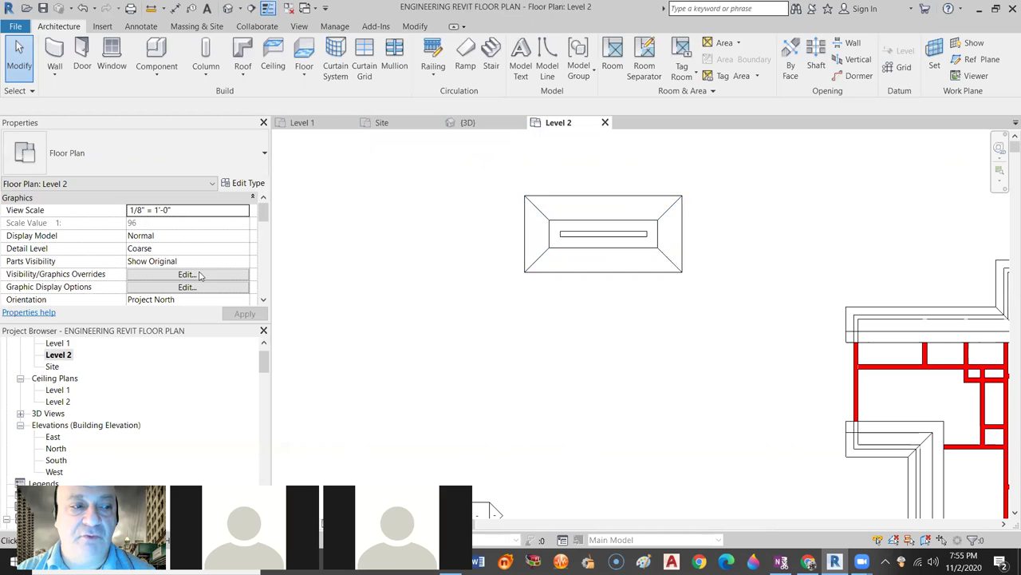
double_click(617, 273)
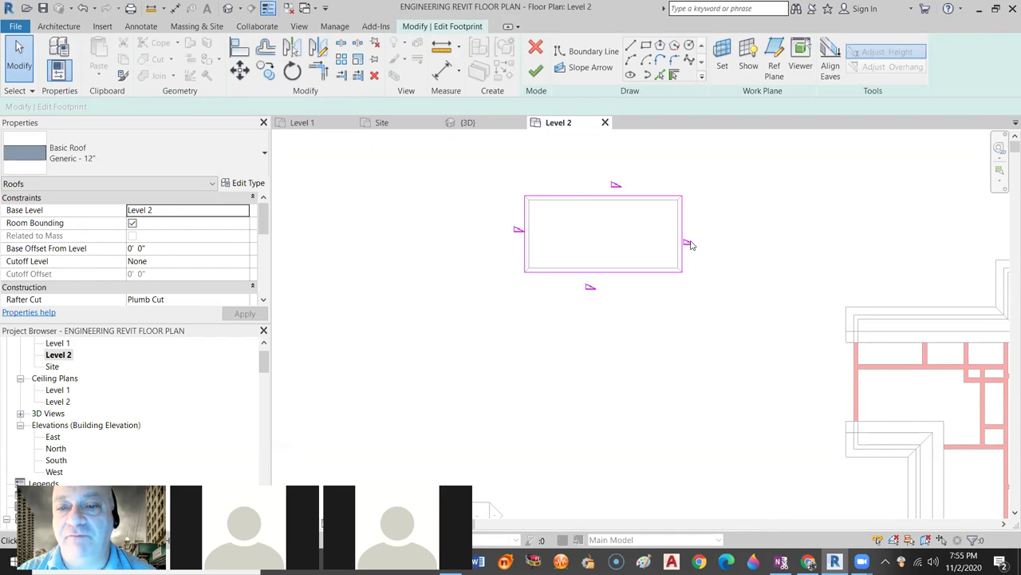
drag(476, 158, 734, 333)
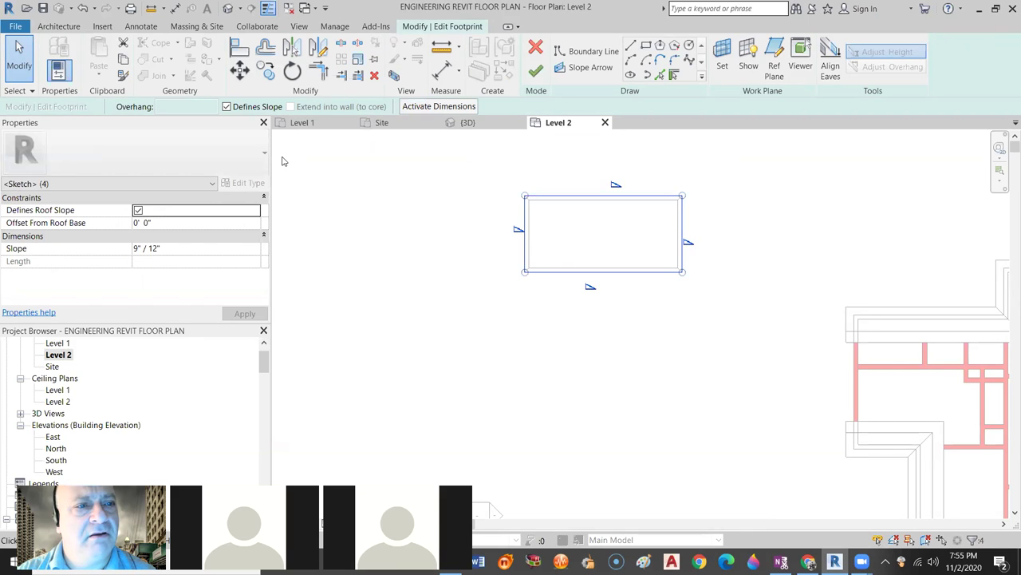
click(231, 109)
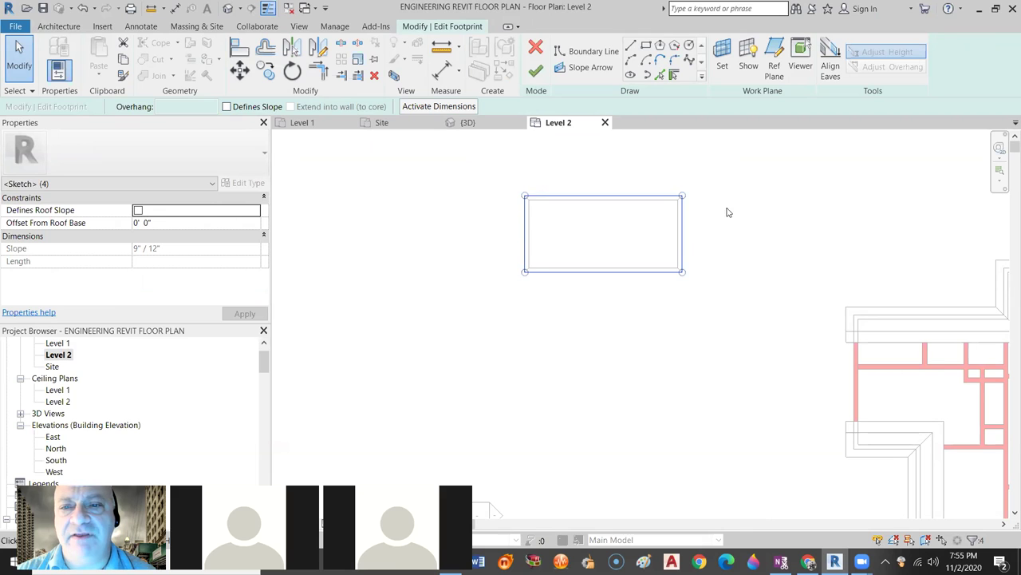
click(744, 171)
click(536, 70)
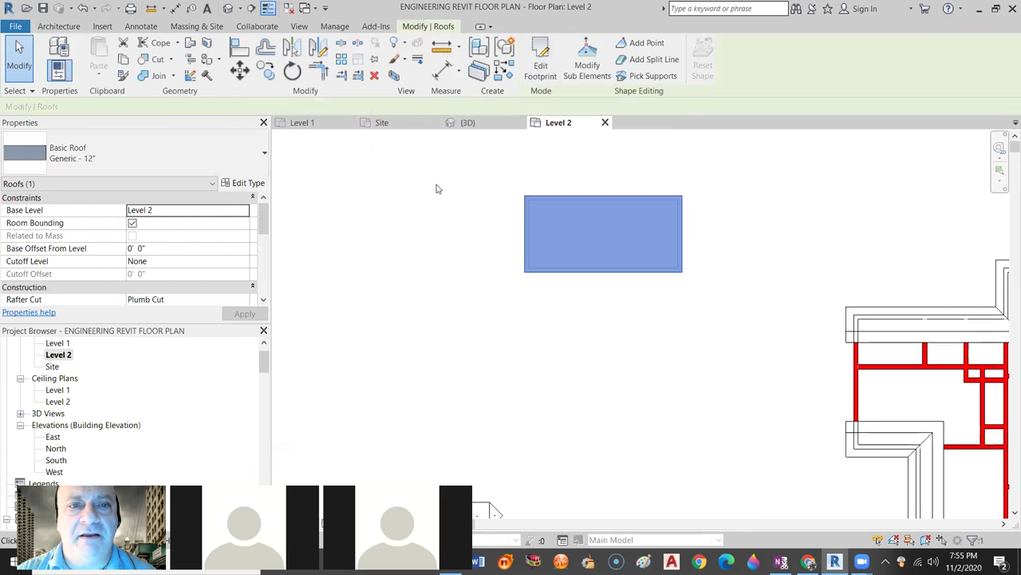
click(471, 124)
click(755, 292)
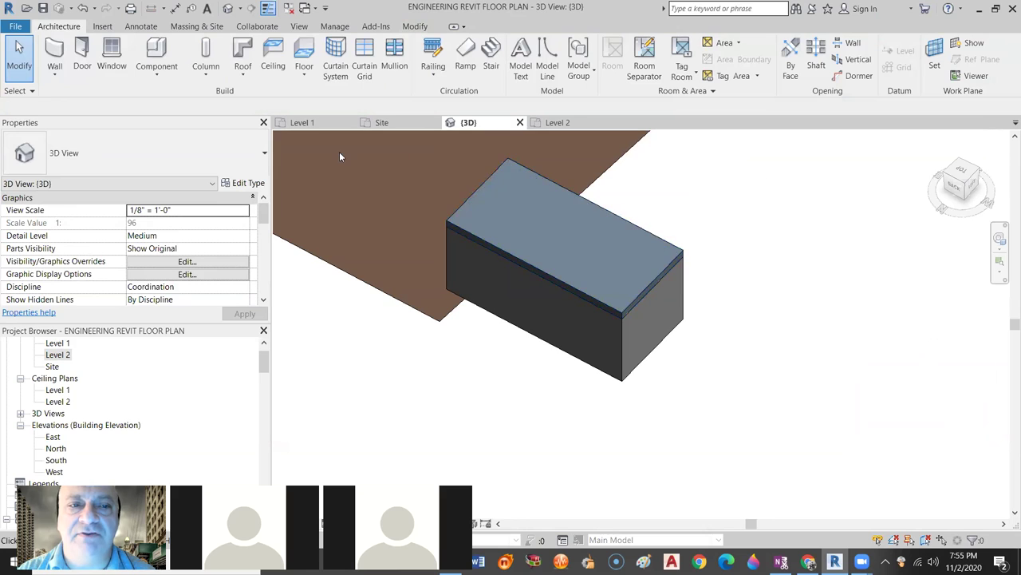
On Level 2, make only the north footprint line of the small building's roof define slope, and view the shed roof in 3D.
click(330, 124)
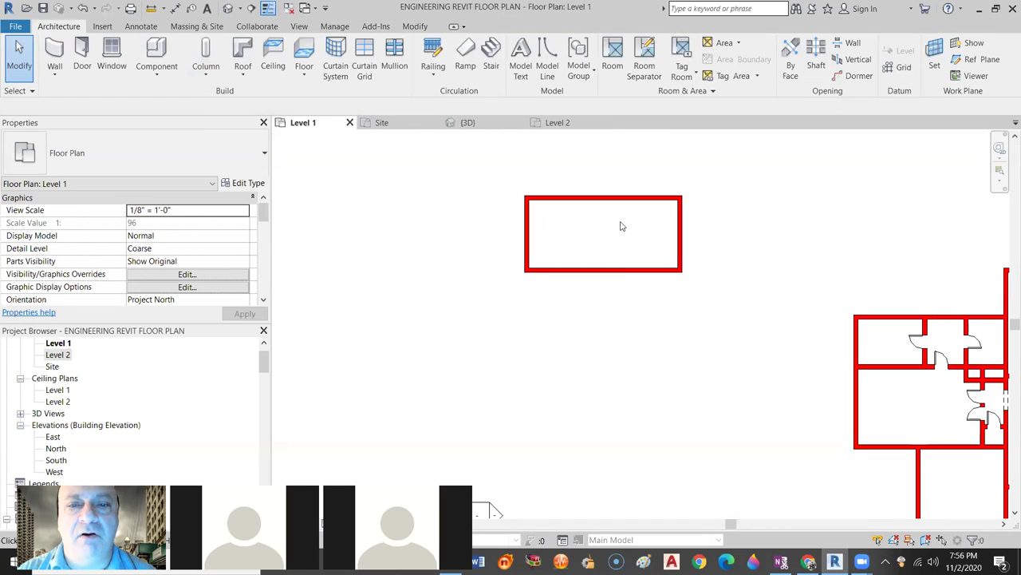
double_click(70, 356)
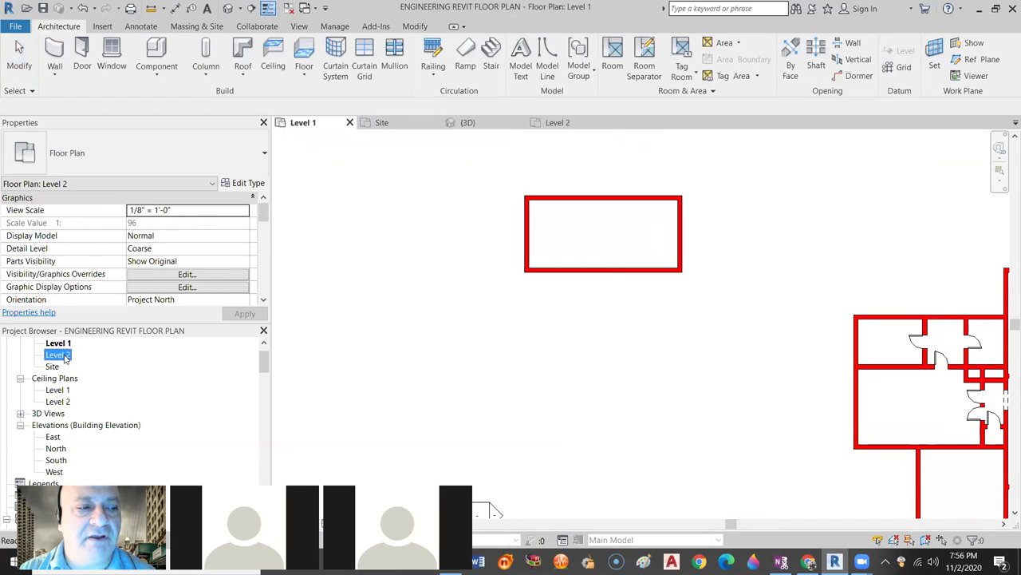
double_click(561, 277)
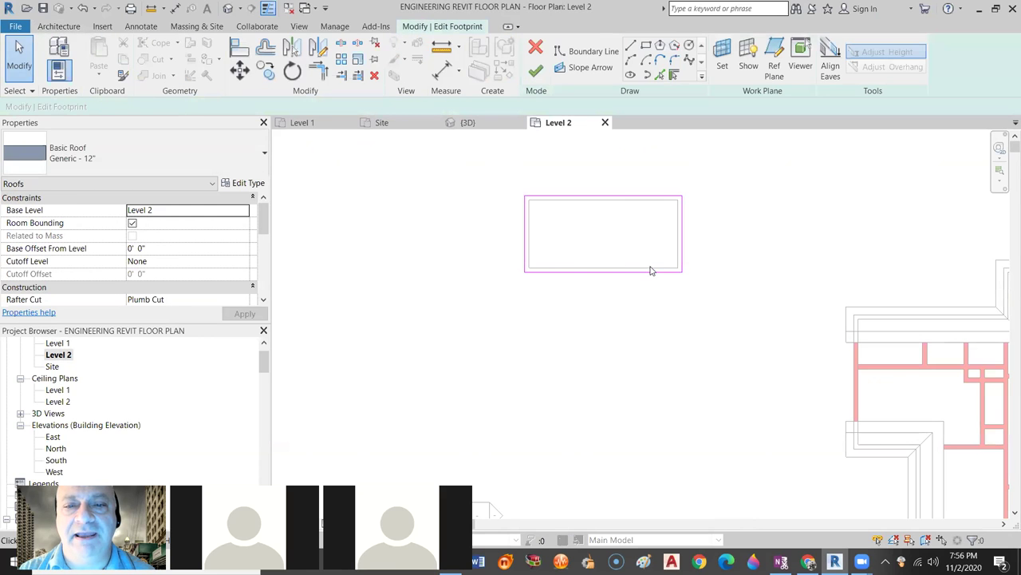
click(614, 195)
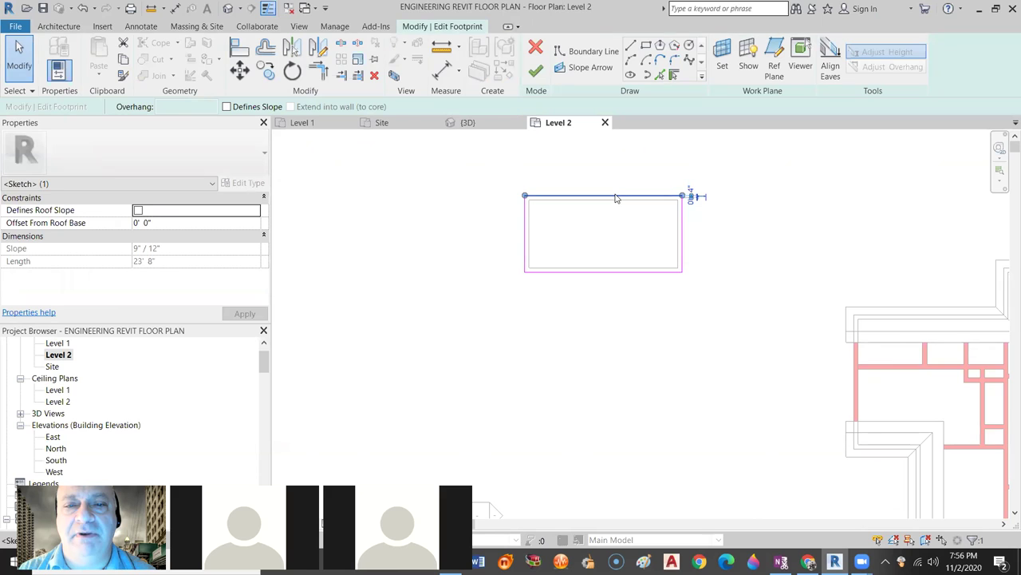
click(247, 107)
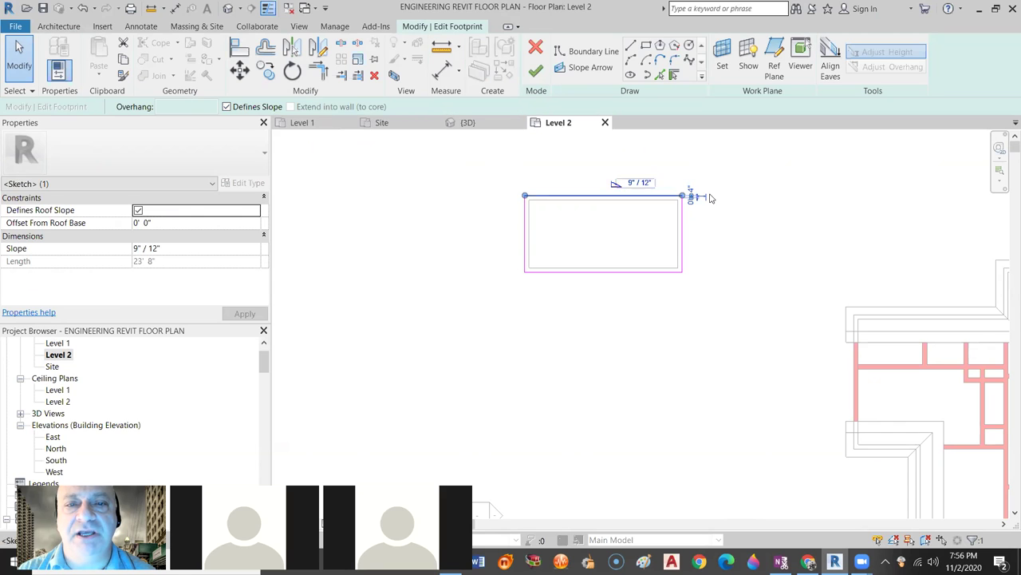
click(536, 73)
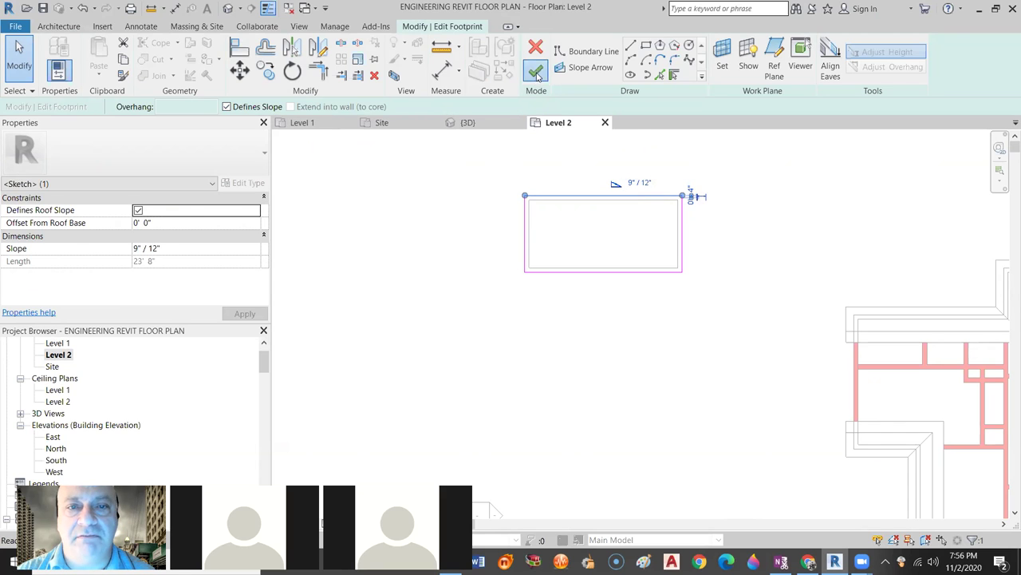
click(740, 218)
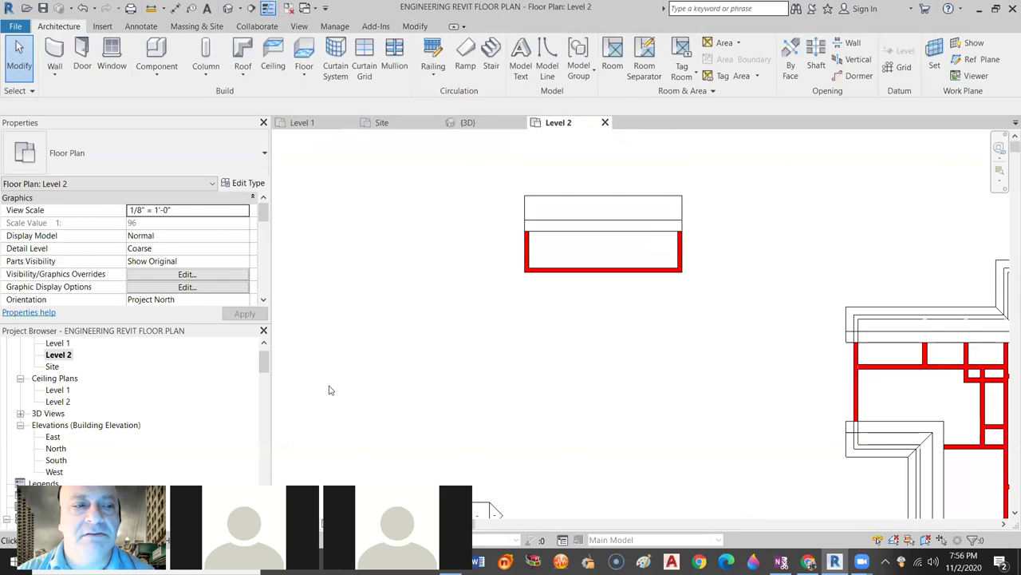
click(477, 126)
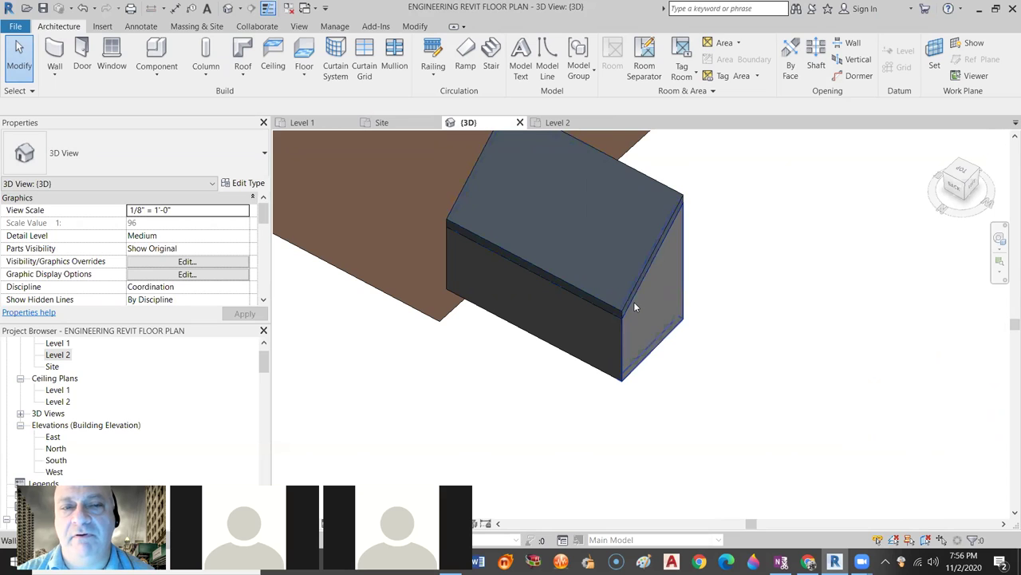
Edit the small roof's footprint on Level 2 and set the north line's slope to 5" / 12".
click(382, 123)
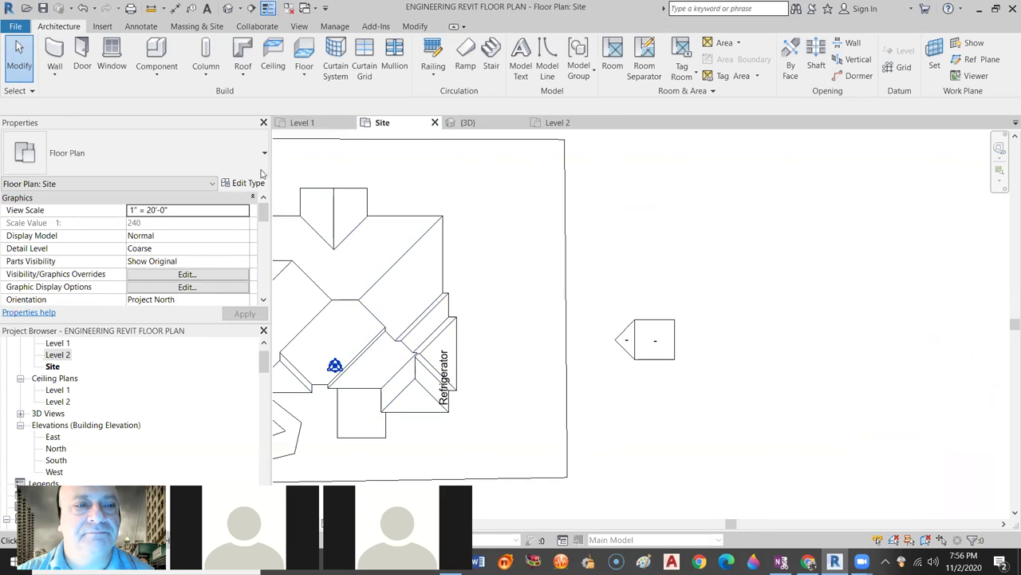
click(558, 122)
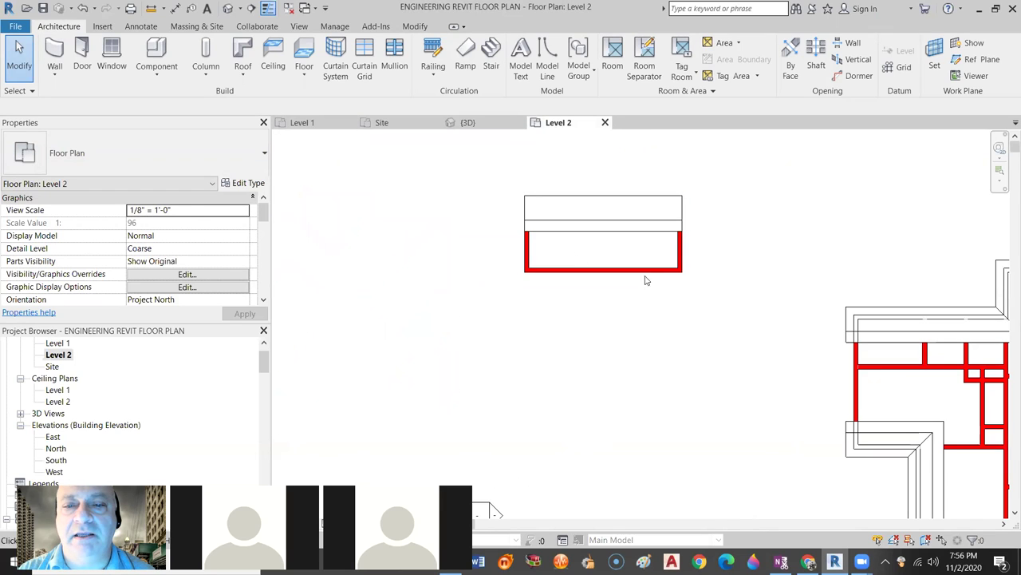
double_click(668, 226)
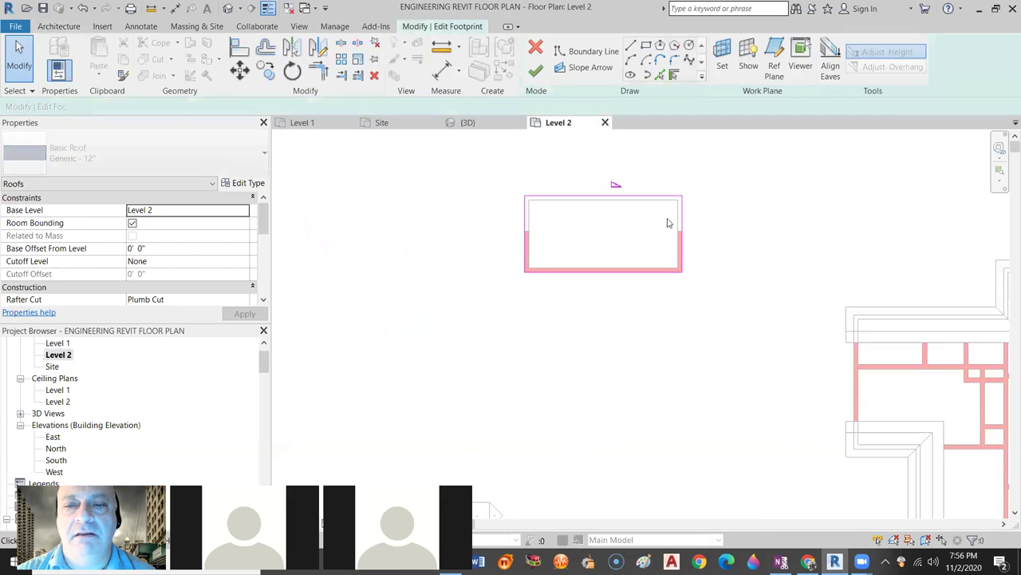
click(616, 194)
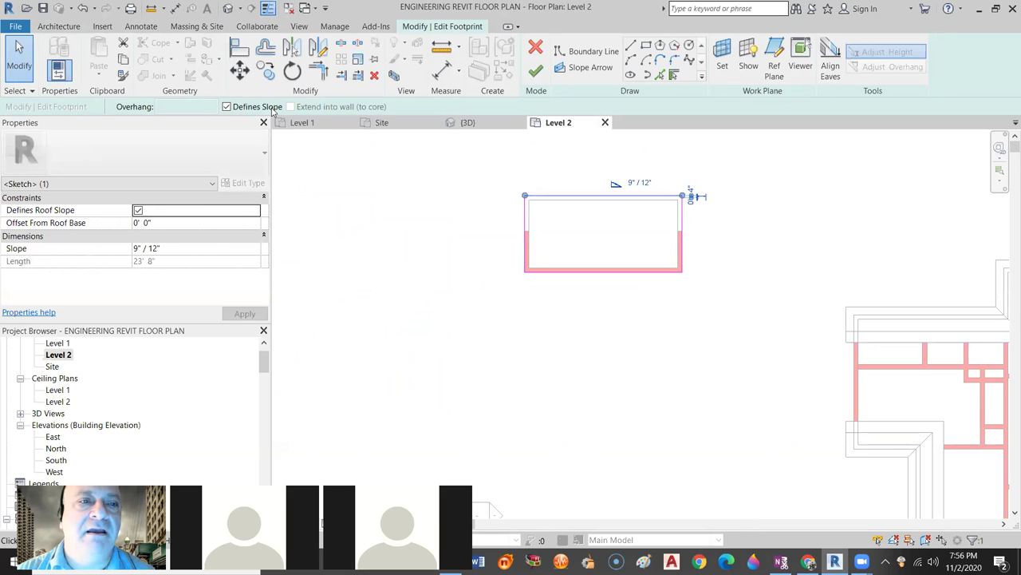
click(244, 109)
click(244, 109)
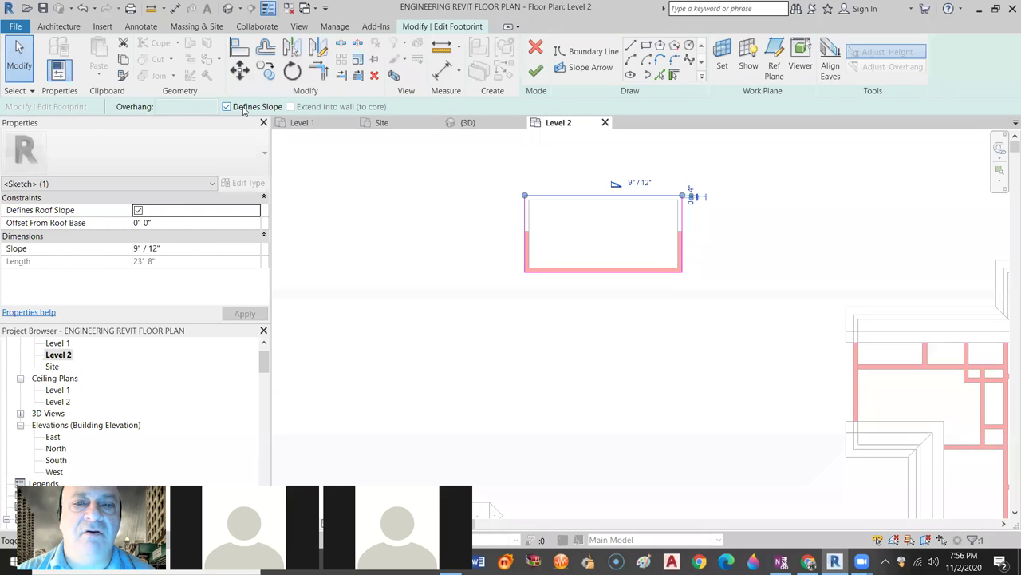
click(639, 183)
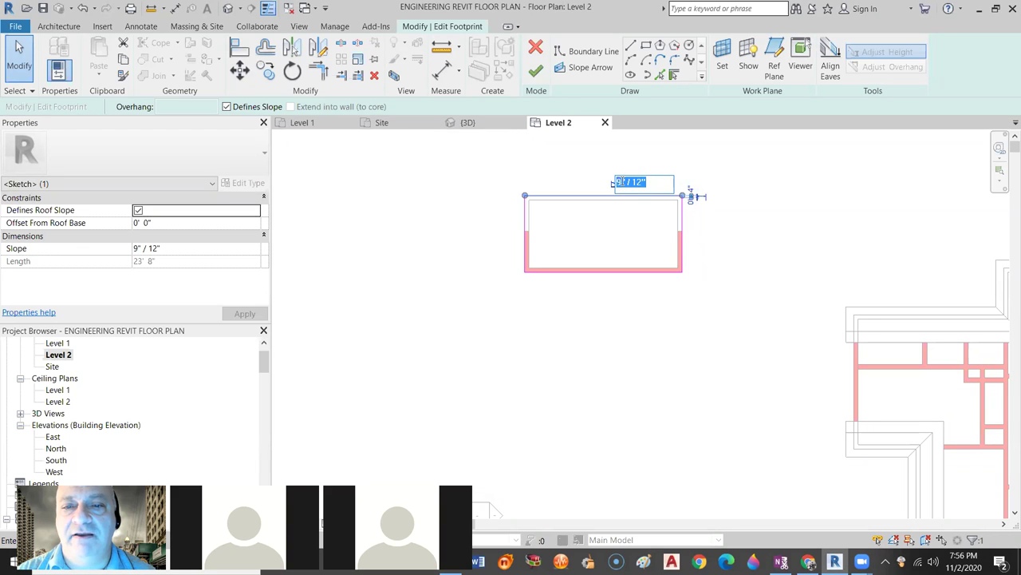
click(622, 182)
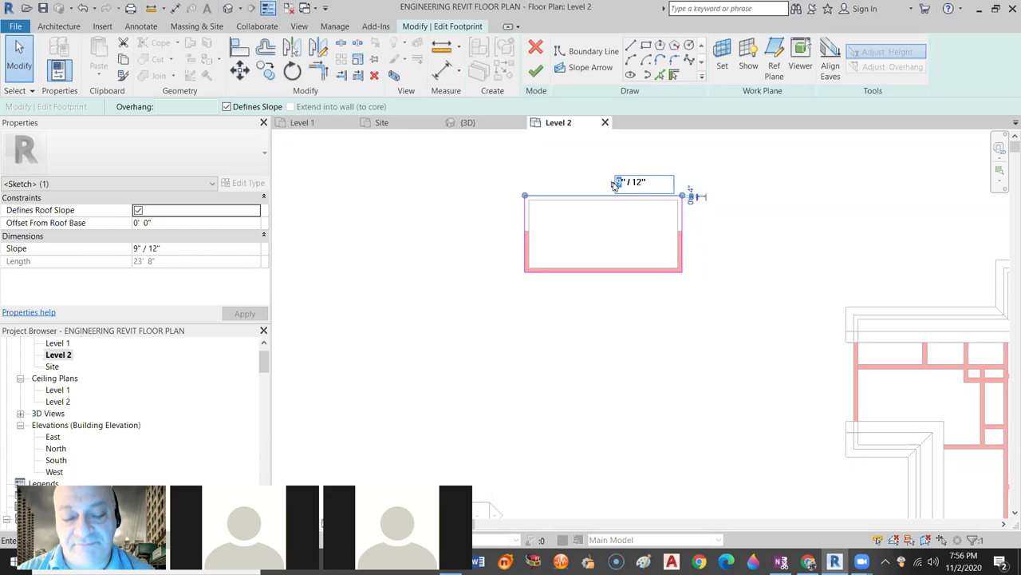
text(5)
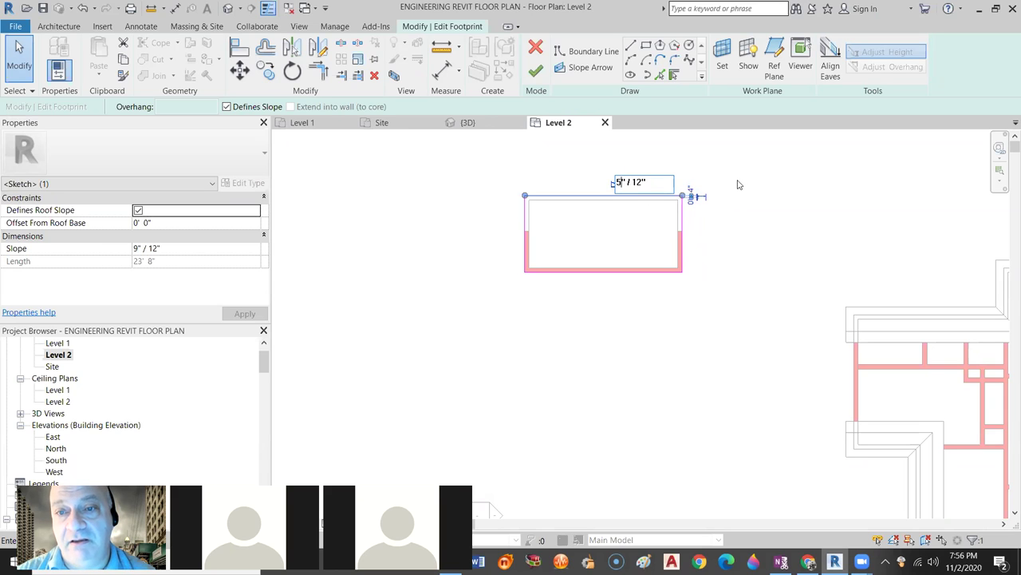
click(695, 164)
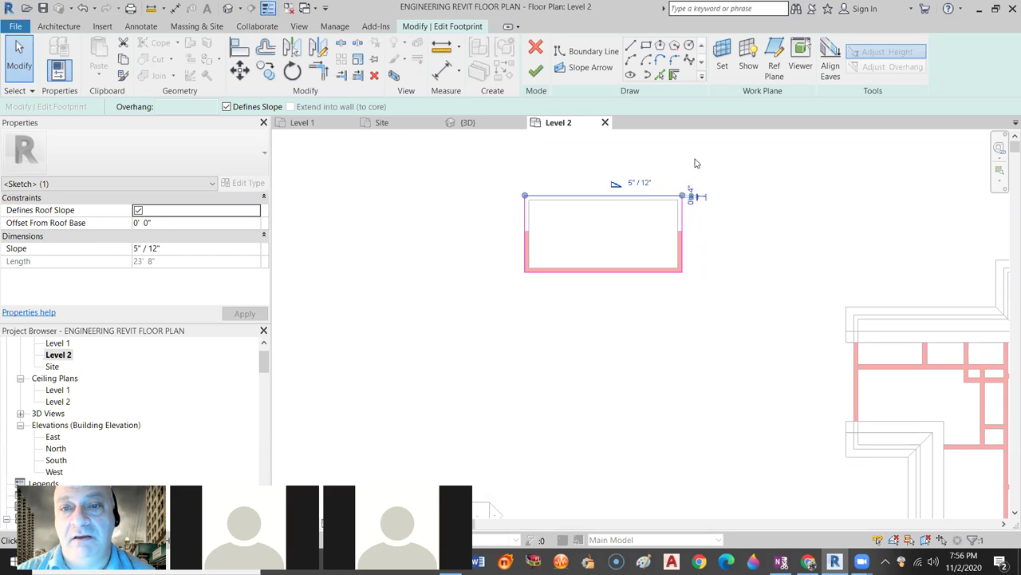
click(536, 70)
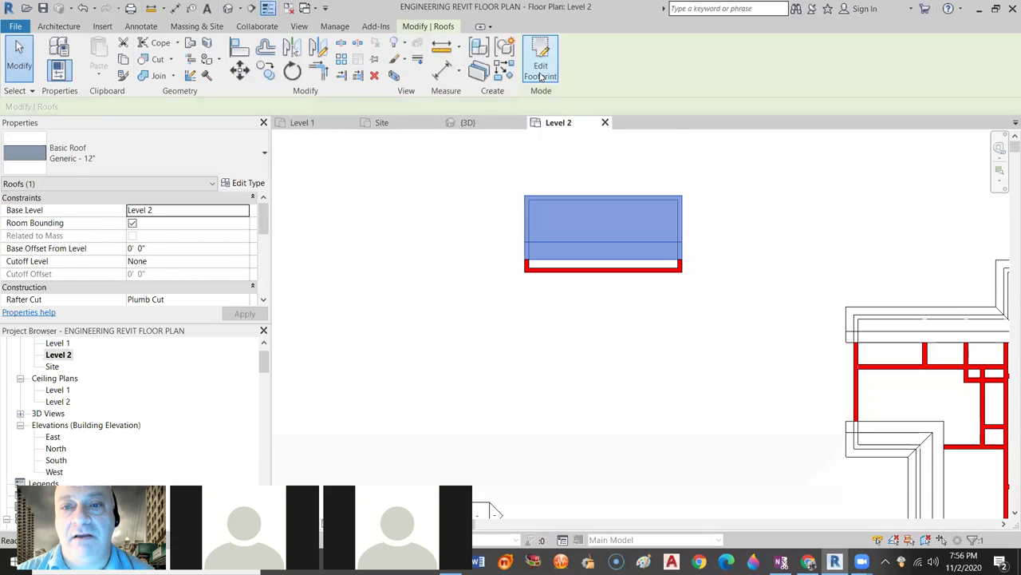
Check the small building's re-pitched shed roof in the 3D view with nothing selected.
click(479, 126)
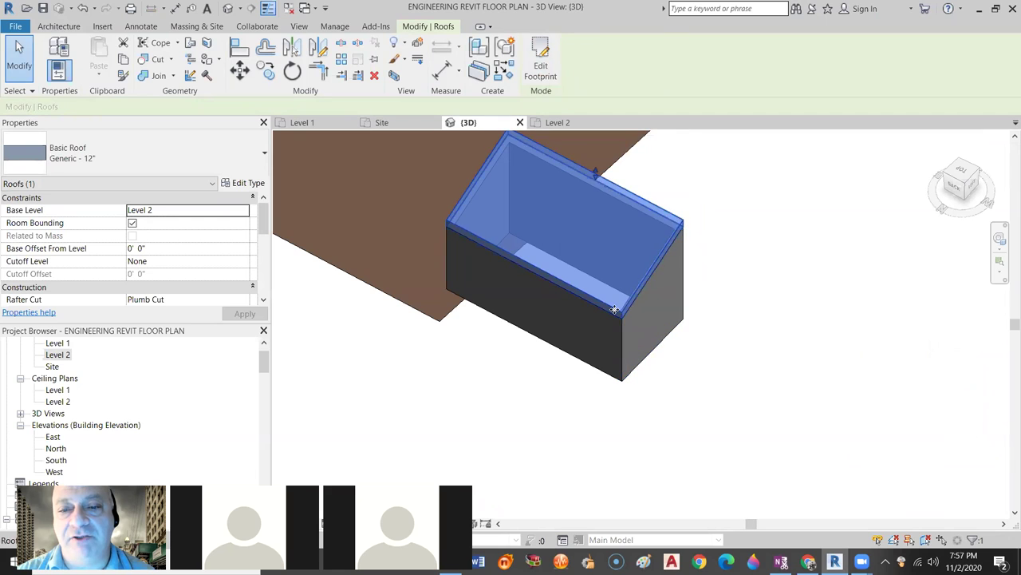
click(742, 186)
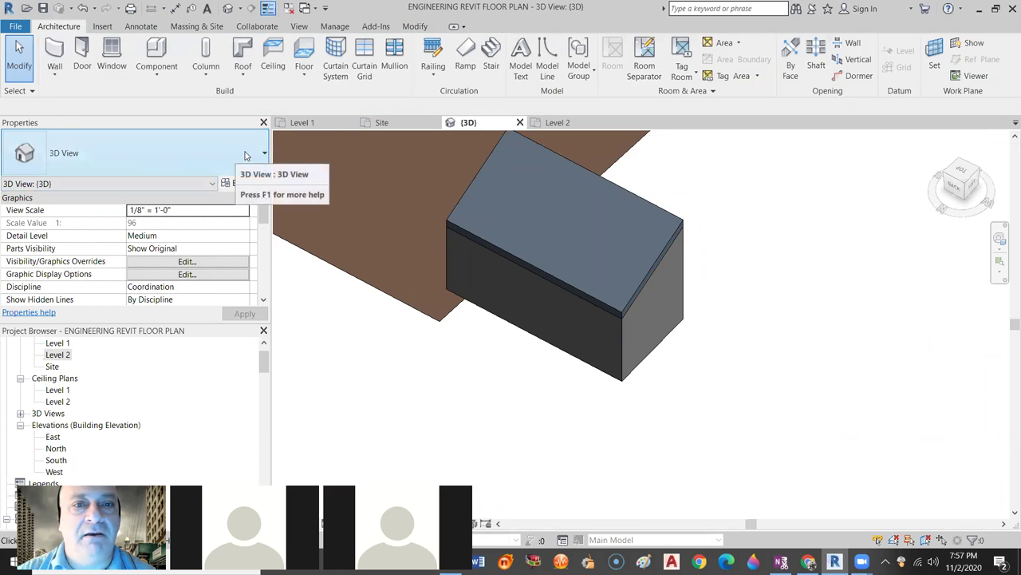
On the Level 1 plan, delete the four walls of the small building beside the house.
click(315, 126)
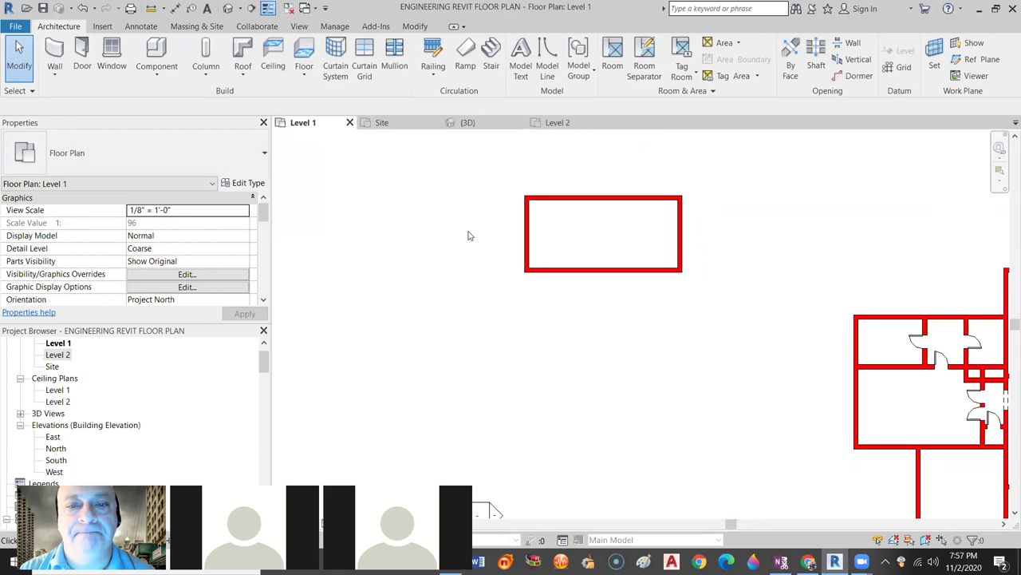
scroll(697, 361, down, 3)
middle_drag(694, 364, 497, 320)
drag(500, 197, 342, 291)
key(Delete)
middle_drag(712, 346, 679, 244)
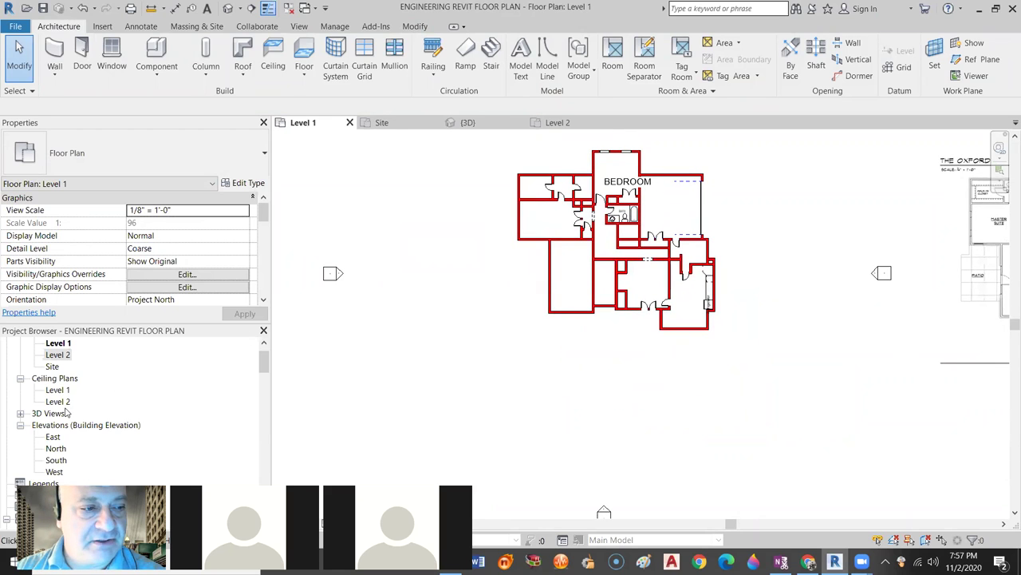
Open the South elevation and set its visual style to Consistent Colors.
double_click(56, 461)
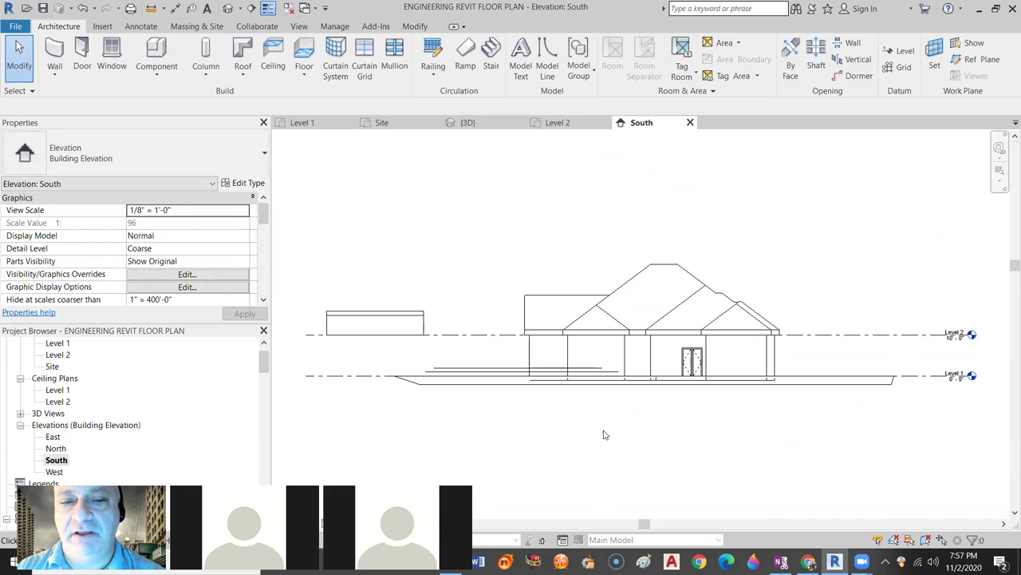
scroll(739, 392, up, 1)
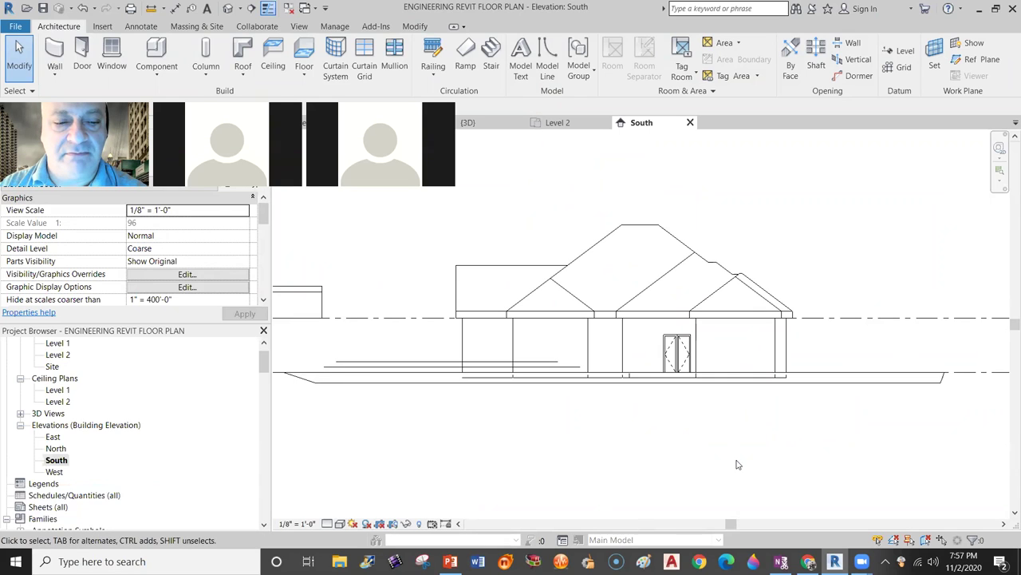
click(339, 524)
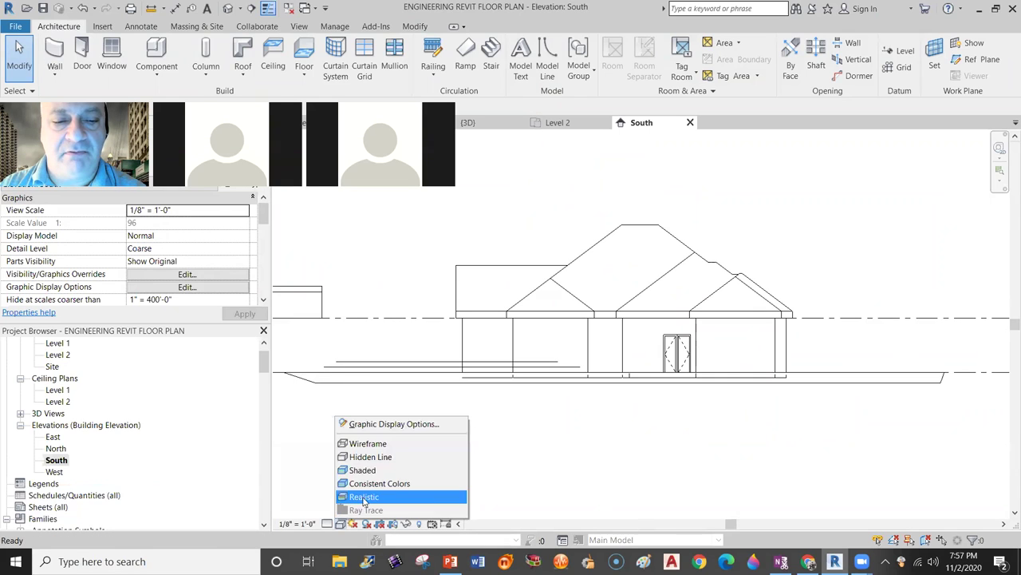
click(375, 483)
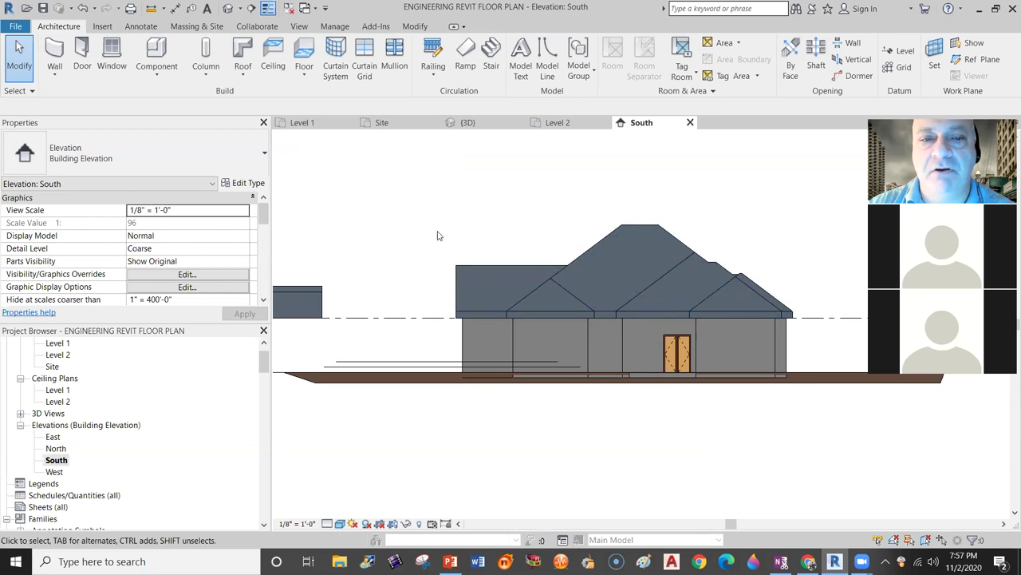
Close the South elevation and Level 2 views, and delete the small building's leftover roof in the 3D view.
click(690, 122)
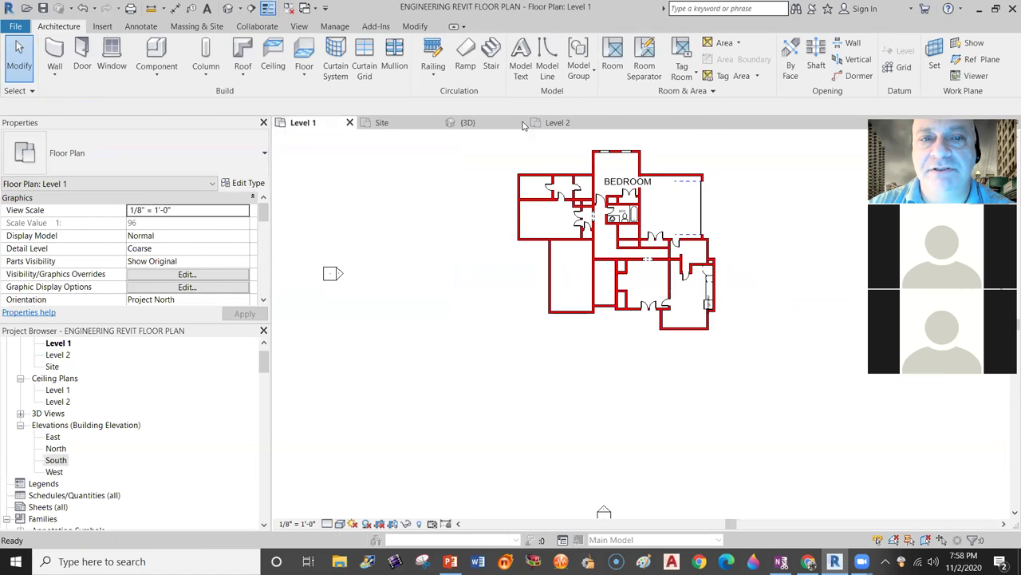
click(605, 122)
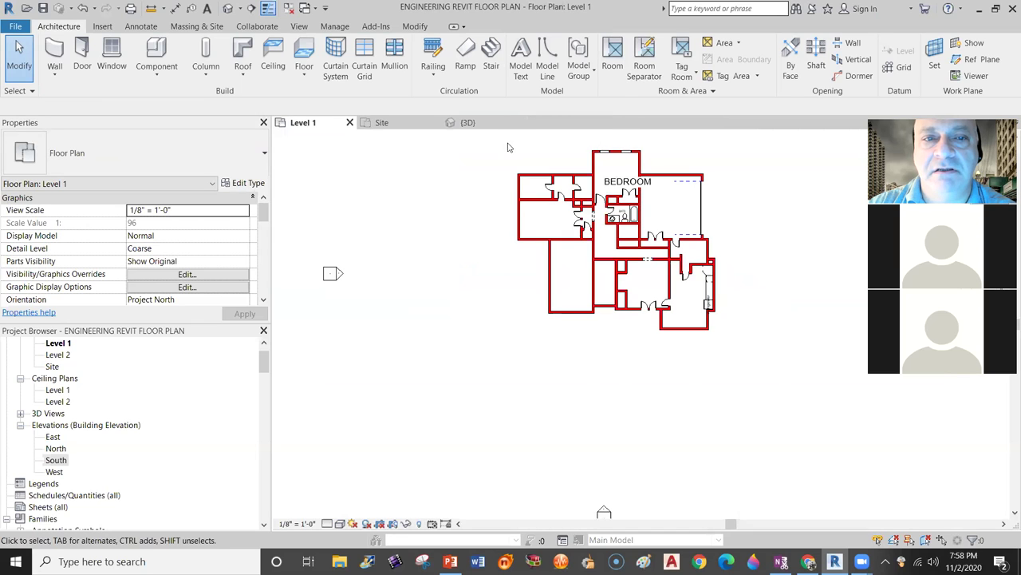
click(489, 123)
scroll(591, 294, down, 5)
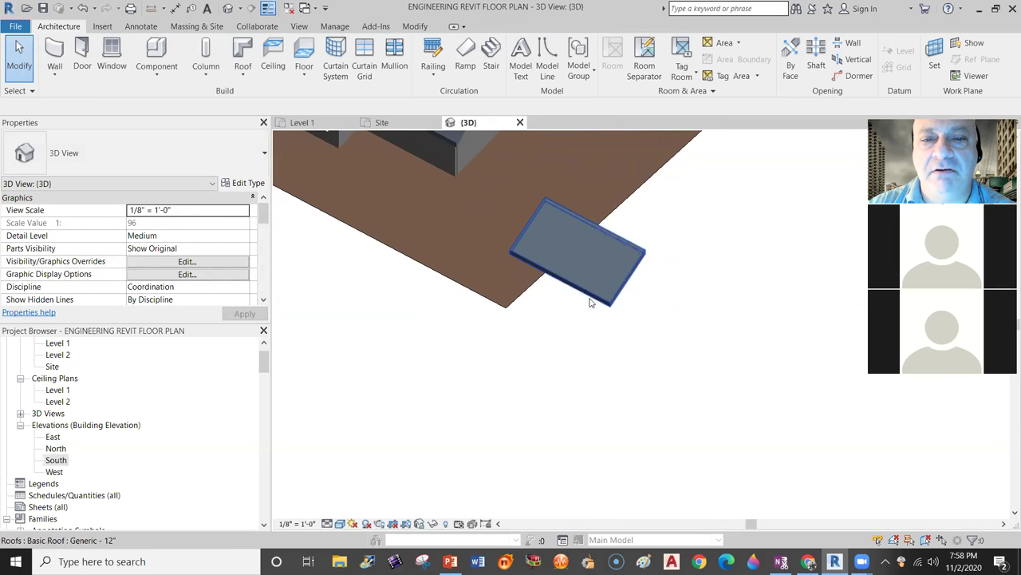
middle_drag(561, 333, 537, 380)
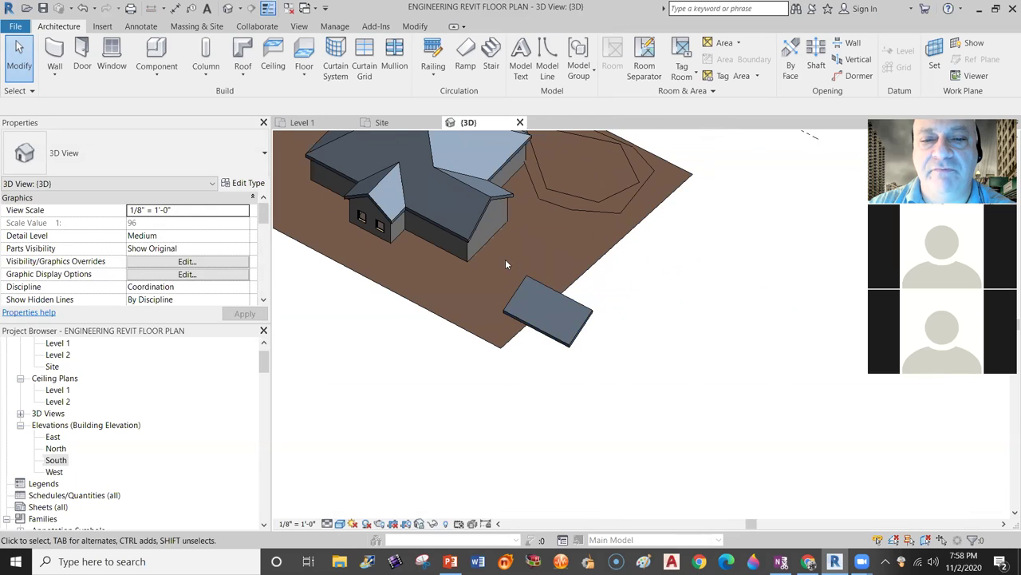
drag(439, 372, 621, 265)
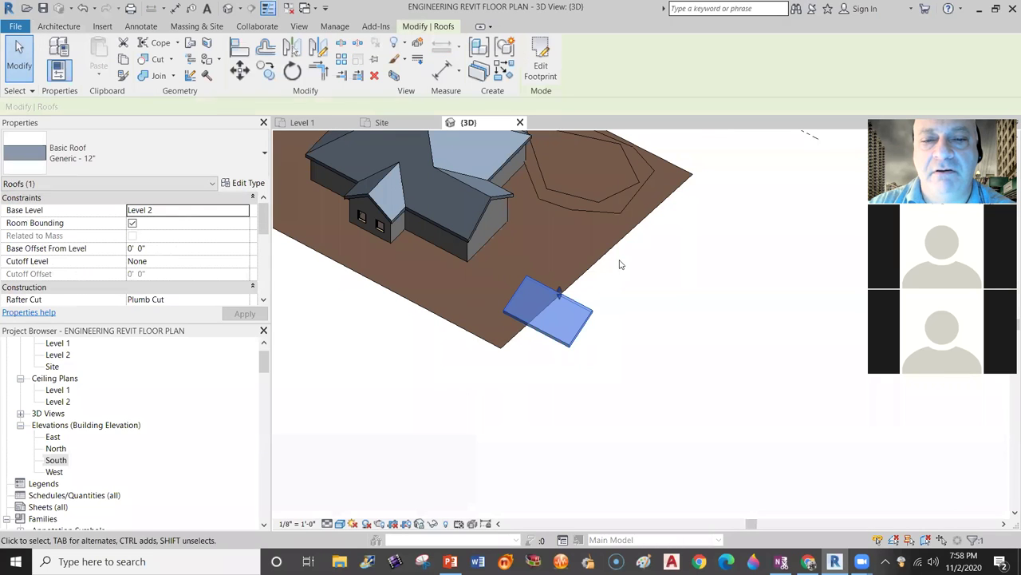
key(Delete)
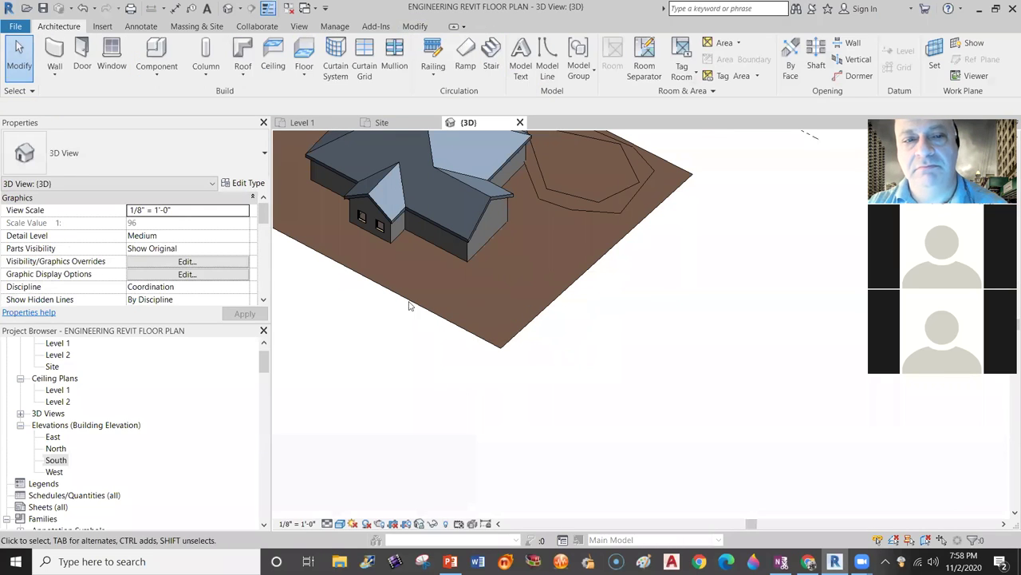
Look through the US Imperial library folders for a roof-related family to load, and leave without loading anything.
scroll(410, 303, down, 2)
middle_drag(415, 392, 375, 372)
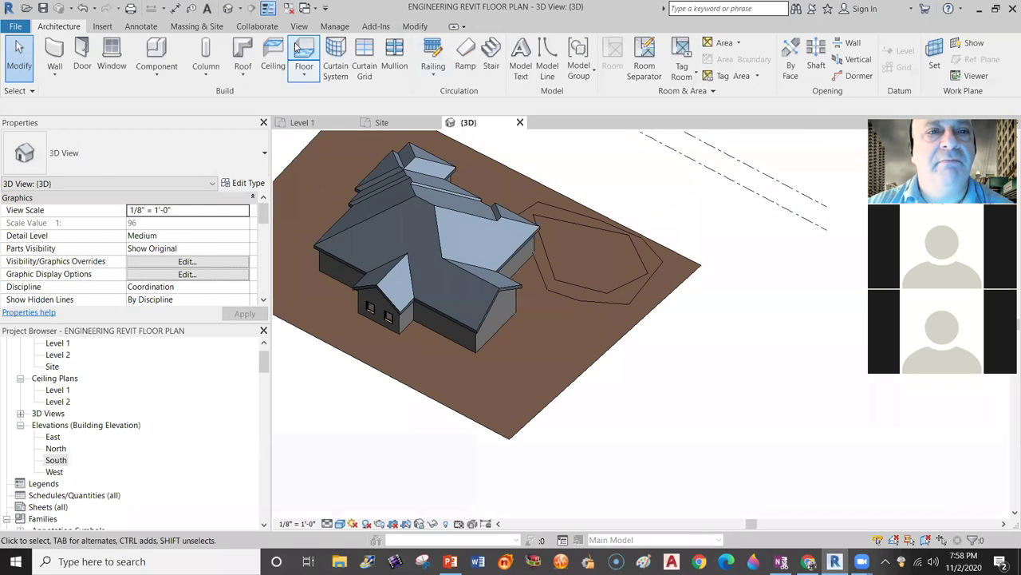
click(106, 28)
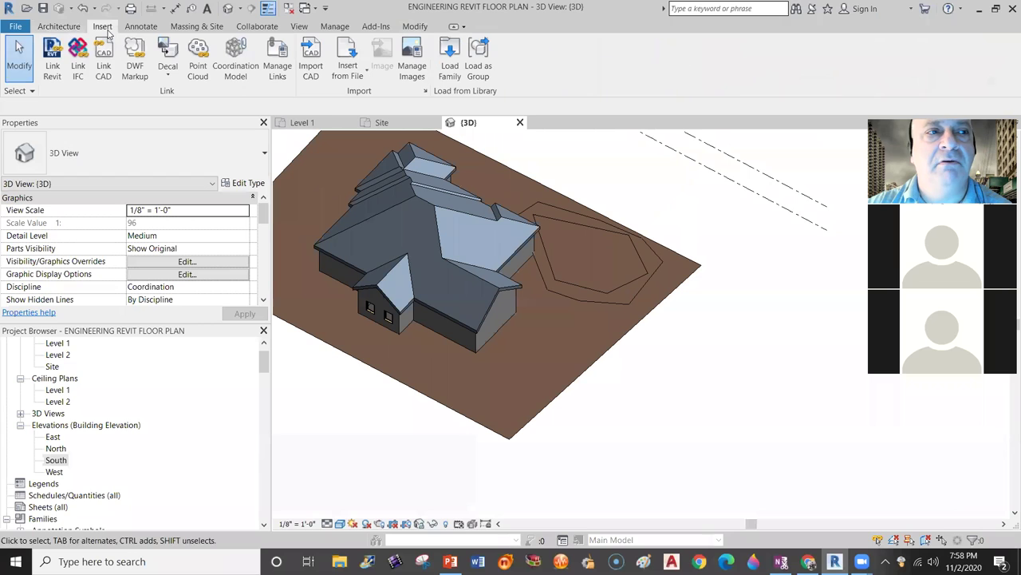
click(451, 64)
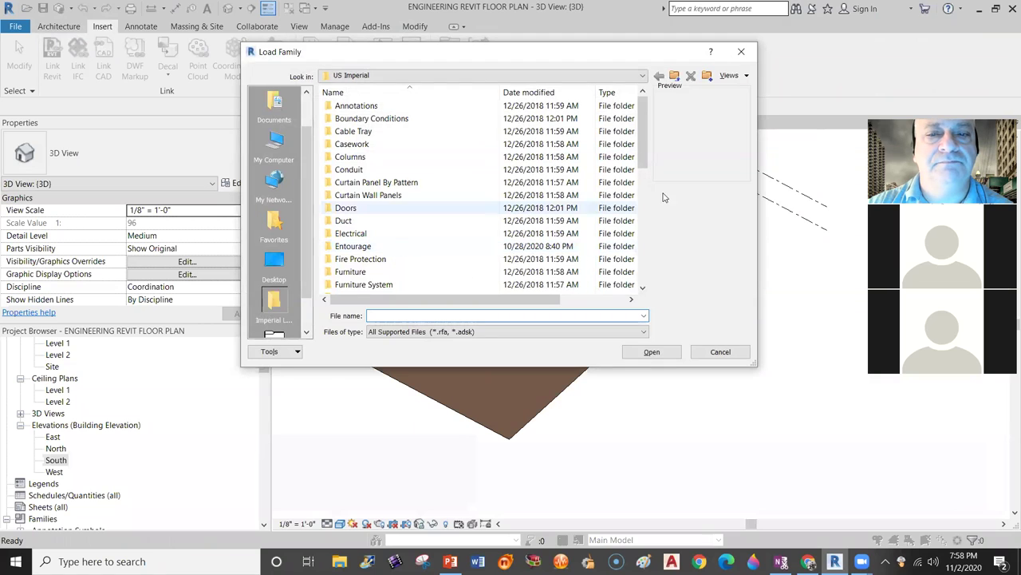
mouse_move(638, 111)
mouse_down()
mouse_move(637, 230)
mouse_move(635, 177)
mouse_up()
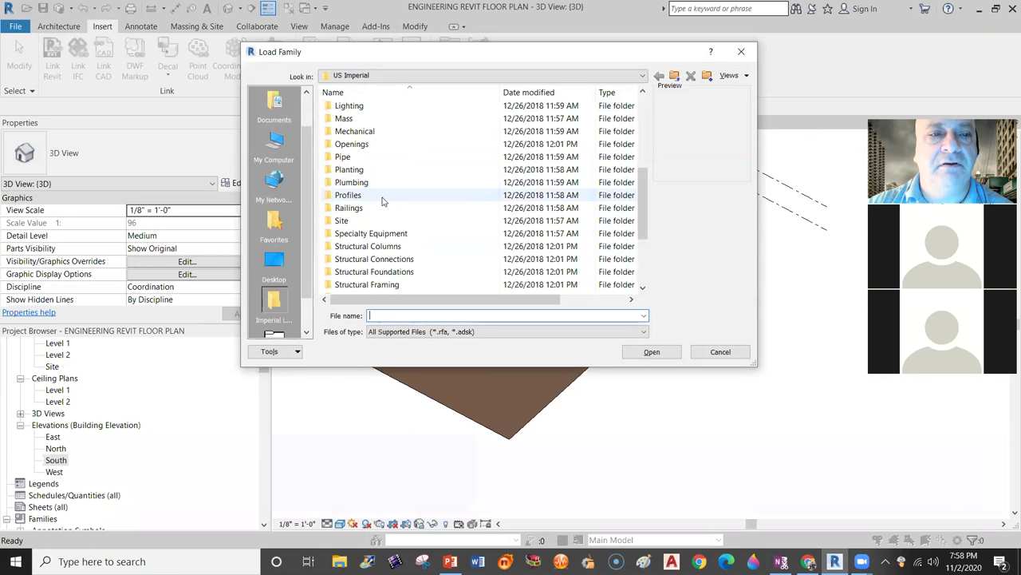
scroll(395, 183, down, 3)
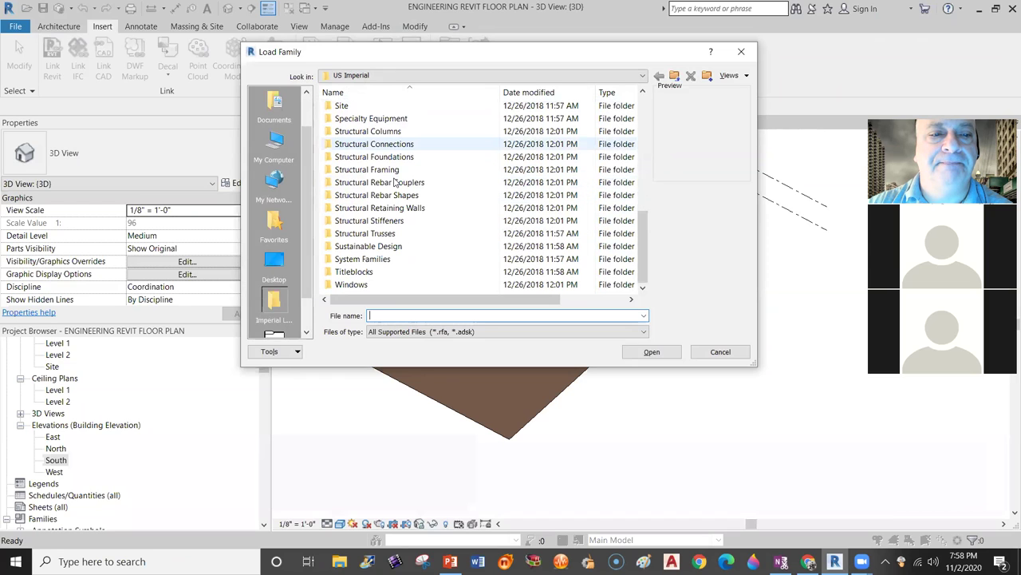
scroll(395, 183, up, 6)
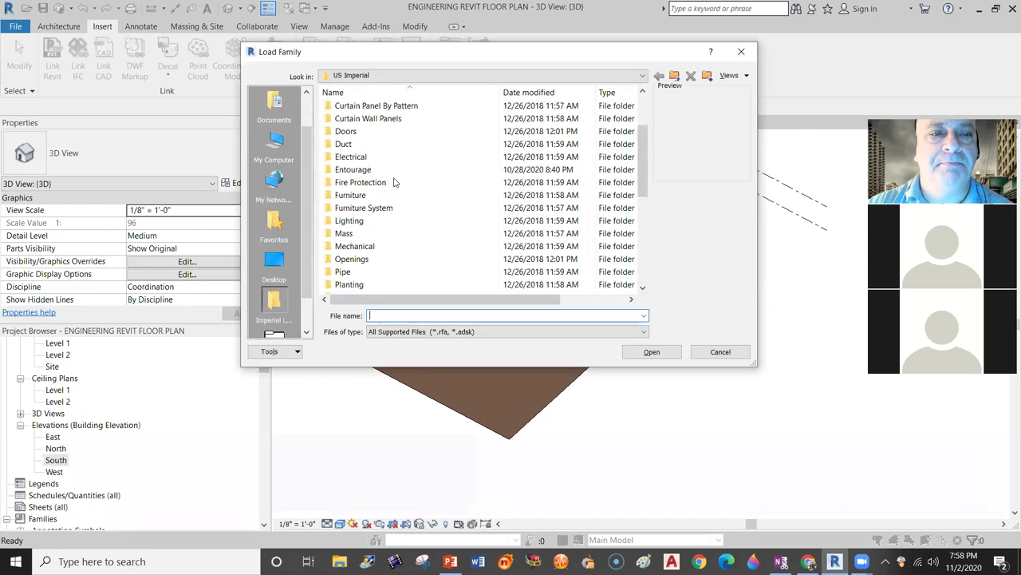
scroll(394, 182, up, 2)
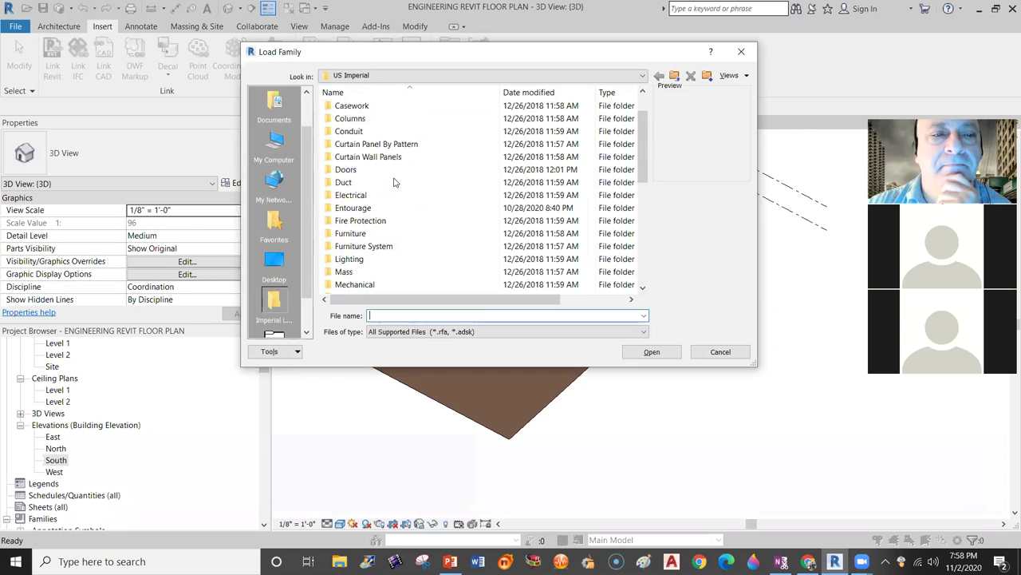
scroll(425, 180, down, 3)
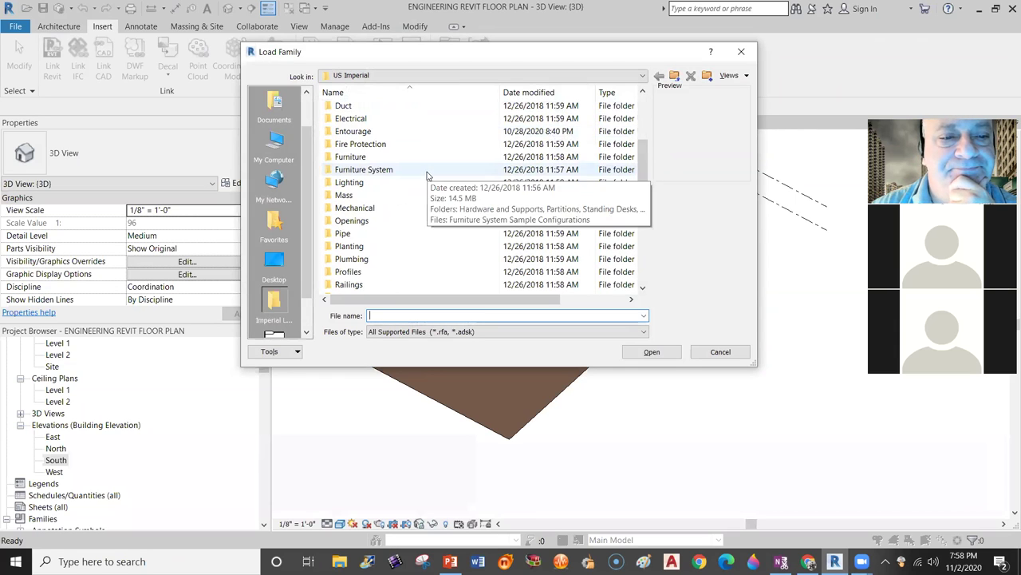
scroll(427, 175, down, 1)
scroll(427, 175, down, 3)
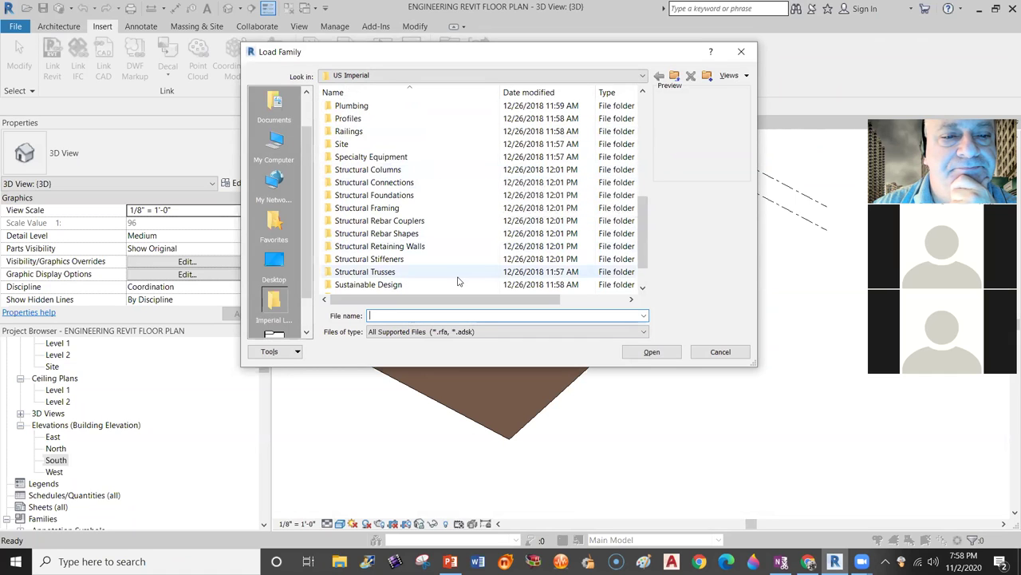
scroll(440, 247, down, 1)
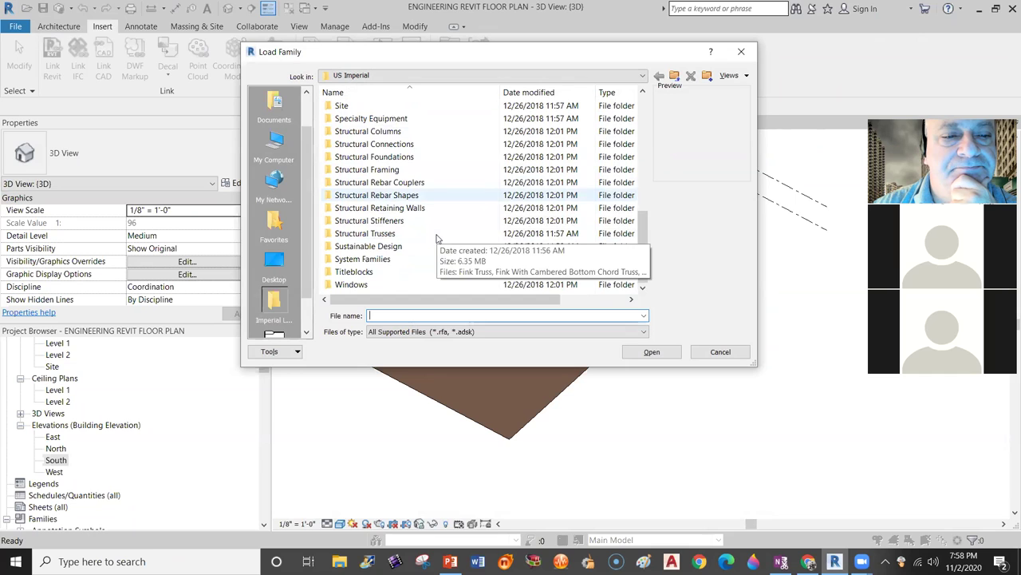
scroll(437, 238, up, 1)
scroll(427, 191, up, 3)
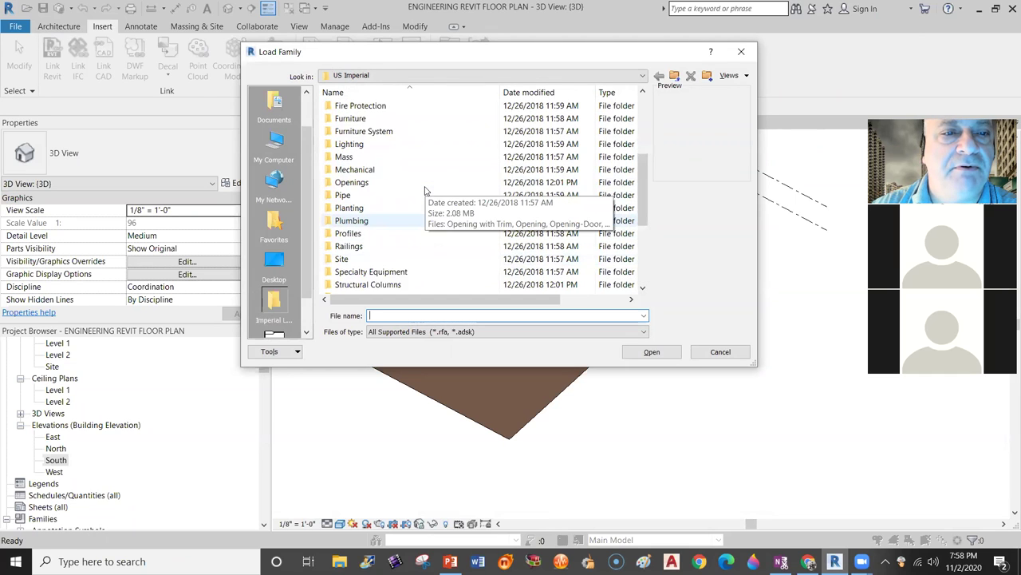
scroll(425, 190, up, 4)
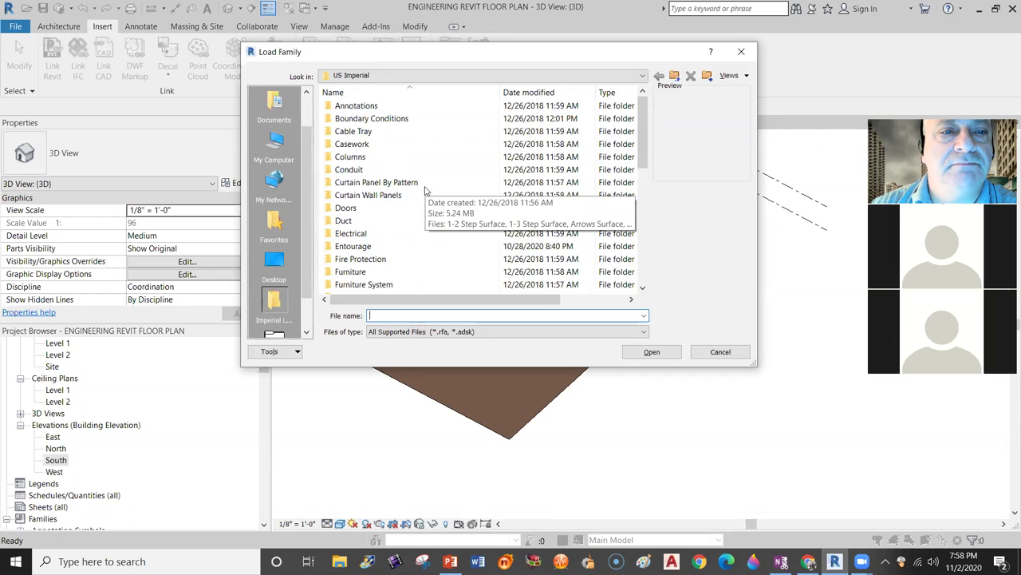
scroll(424, 190, down, 1)
scroll(424, 190, down, 4)
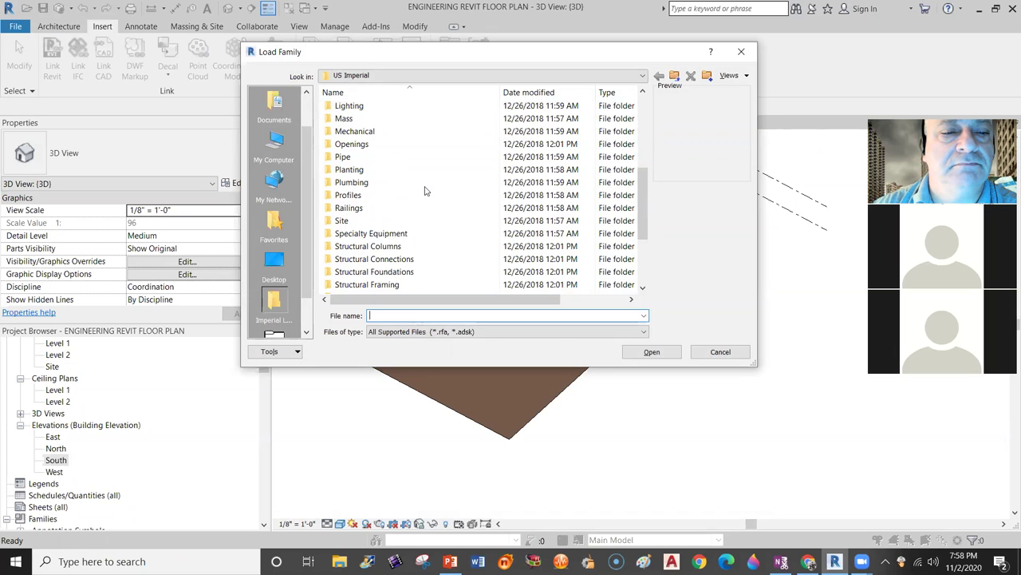
scroll(425, 190, down, 1)
scroll(425, 190, down, 1)
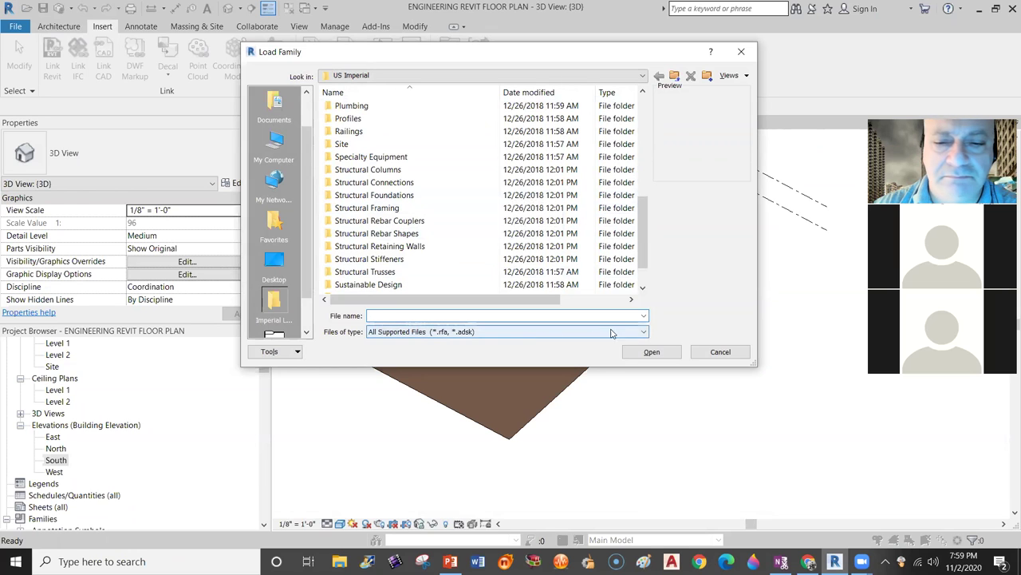
click(719, 352)
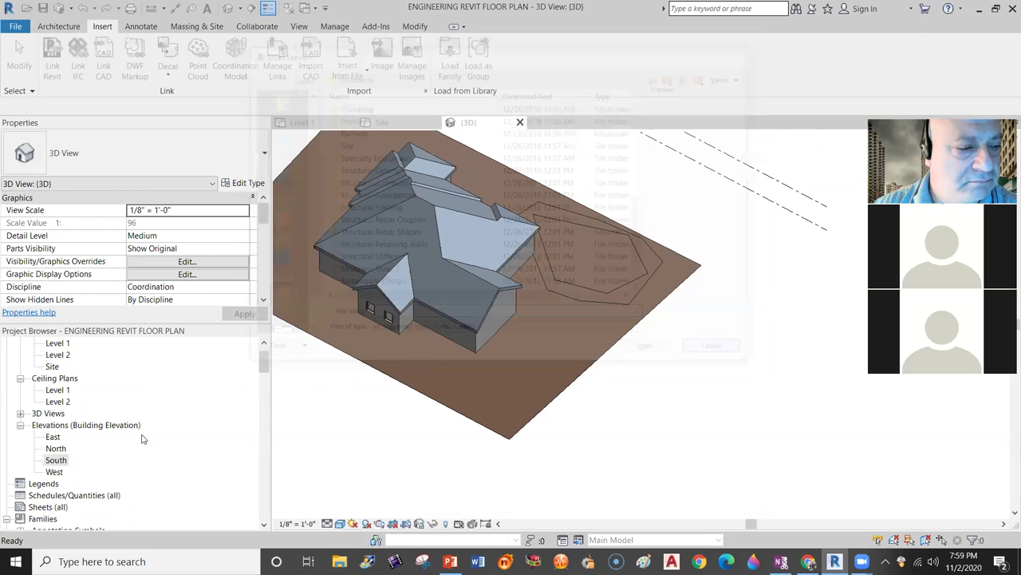
Locate the Fascia-Flat 1x12 type among the project's roof families and select it to view its properties.
click(40, 519)
scroll(64, 499, down, 1)
double_click(50, 499)
scroll(132, 403, down, 5)
scroll(132, 403, down, 10)
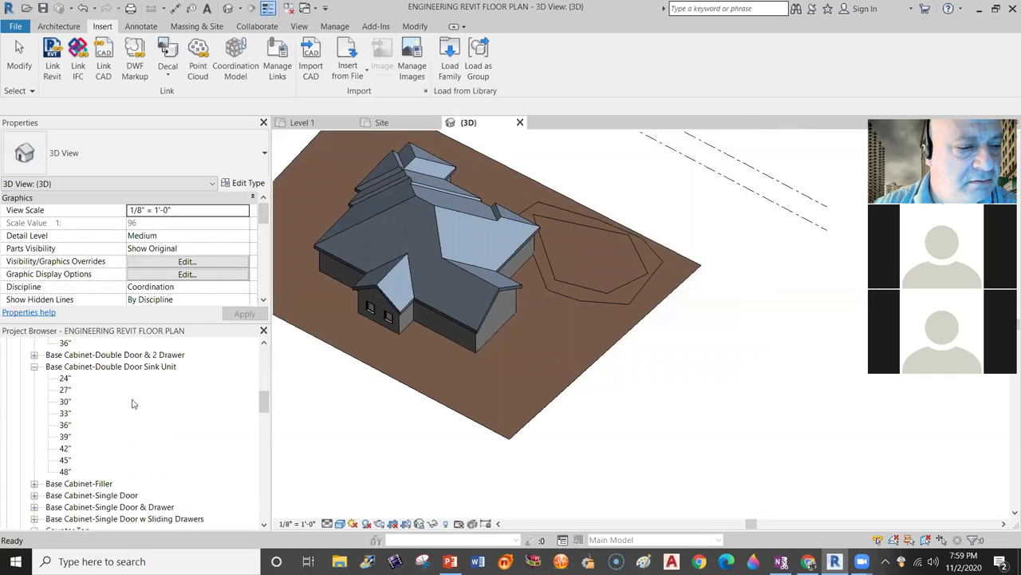
drag(267, 416, 244, 499)
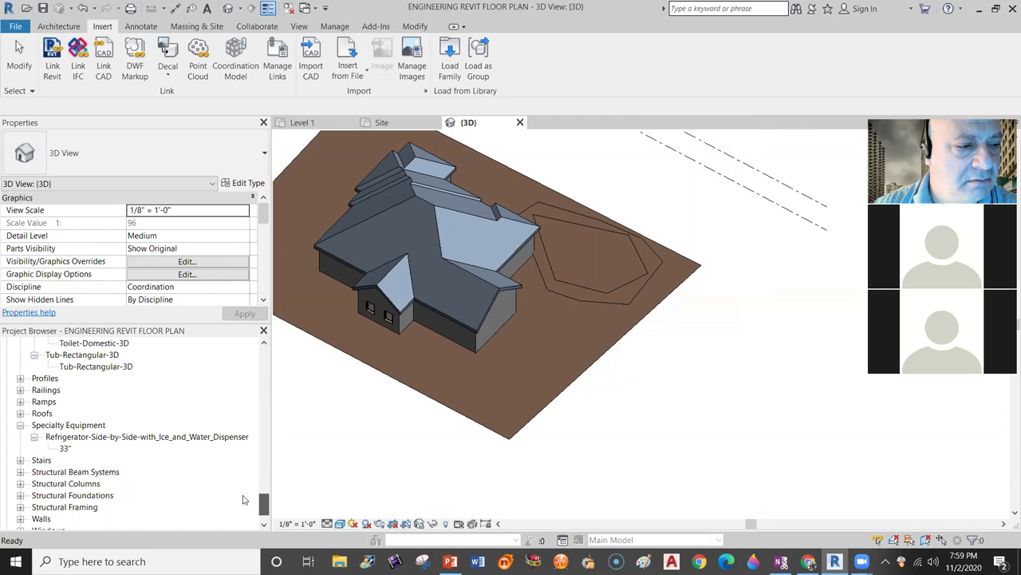
double_click(41, 413)
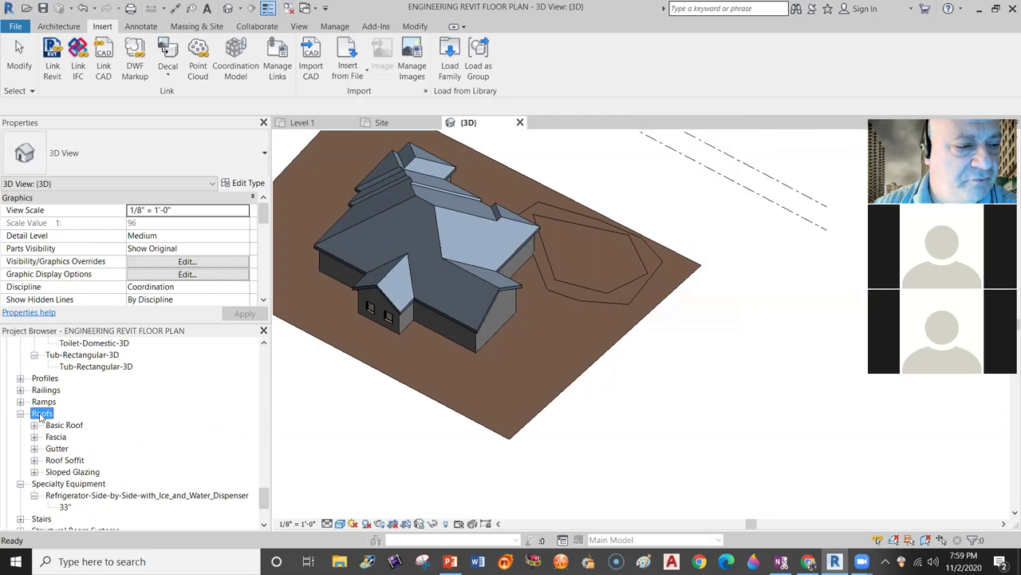
click(56, 438)
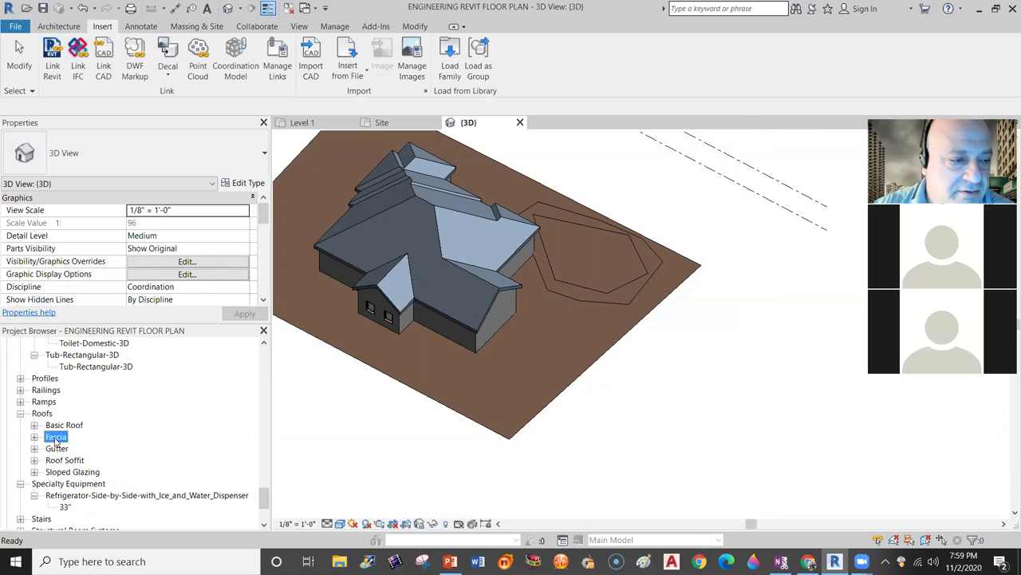
double_click(56, 438)
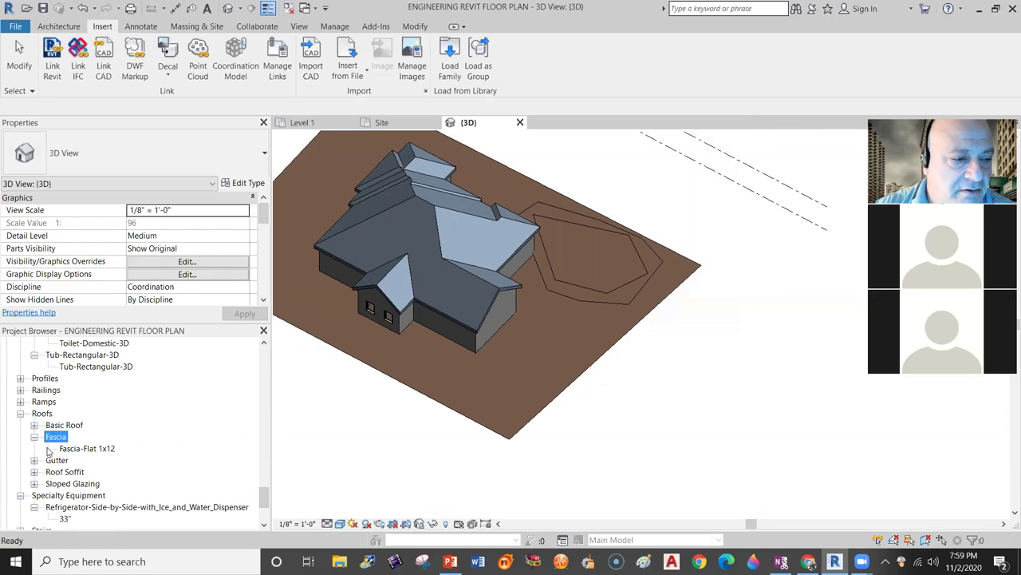
click(92, 449)
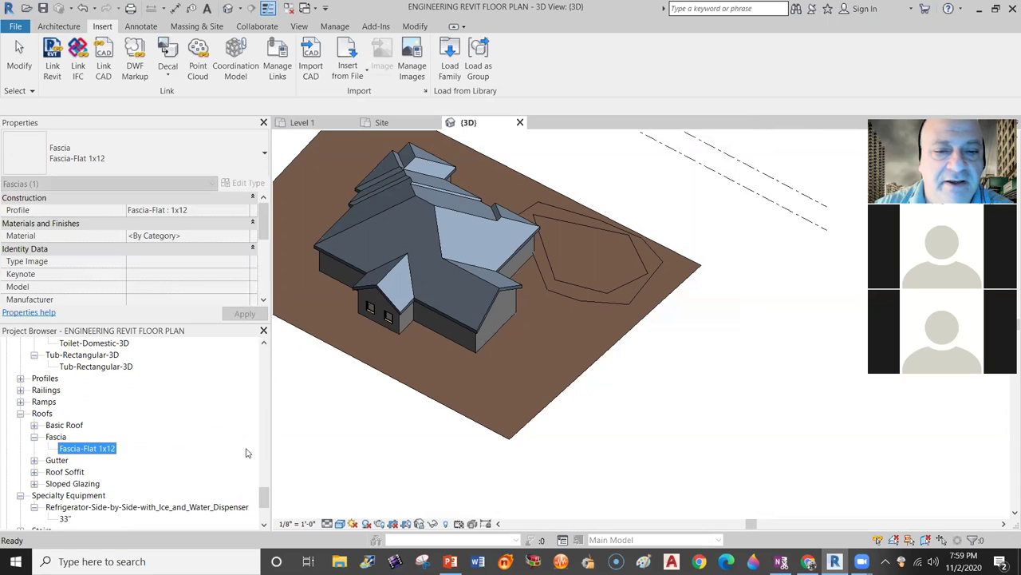
Place a Fascia-Flat 1x12 along the lower eave edge of the house roof, between the small windowed gable and the outer corner.
scroll(443, 364, up, 2)
click(479, 377)
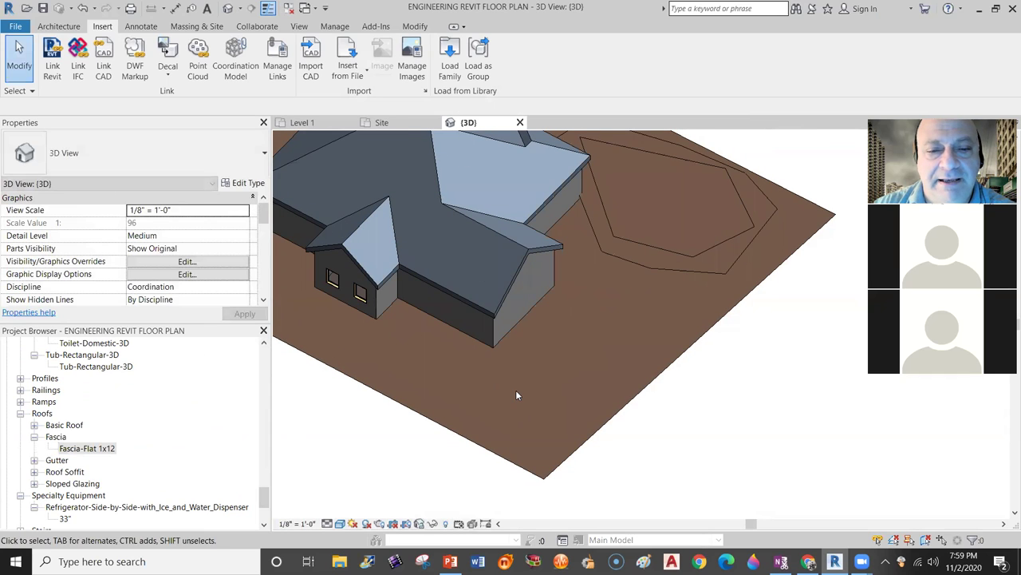
drag(94, 449, 473, 319)
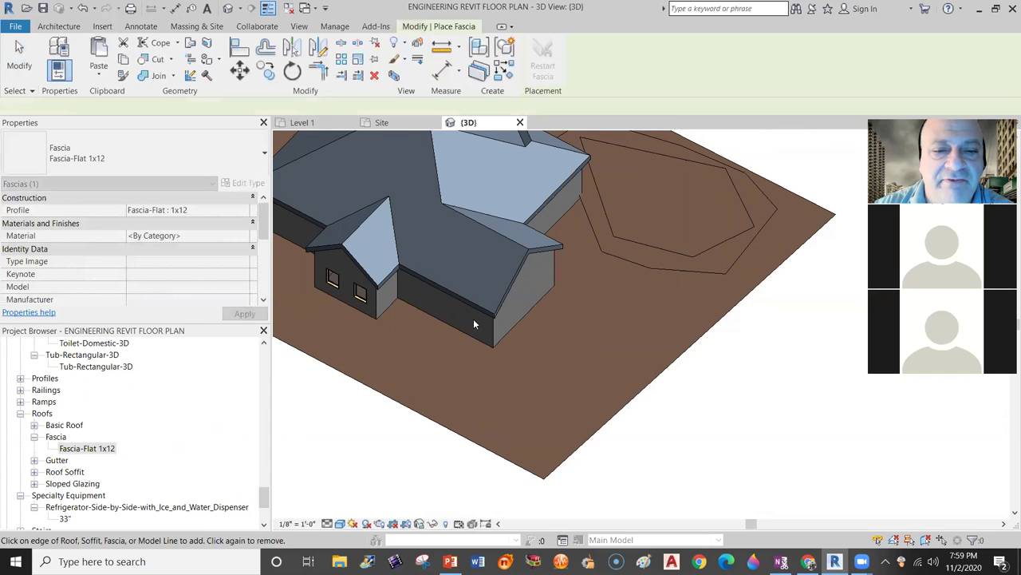
scroll(479, 312, up, 4)
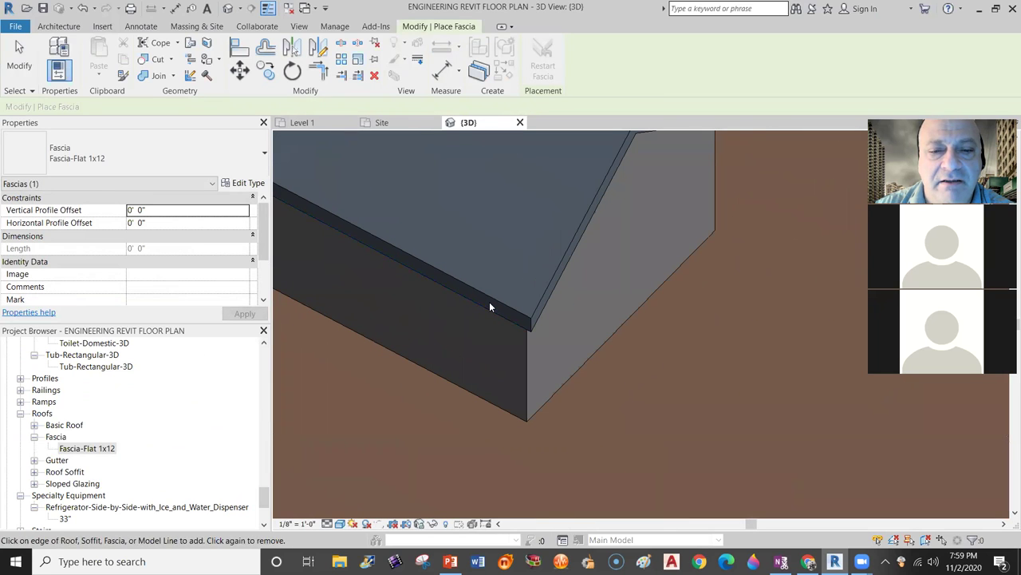
click(487, 309)
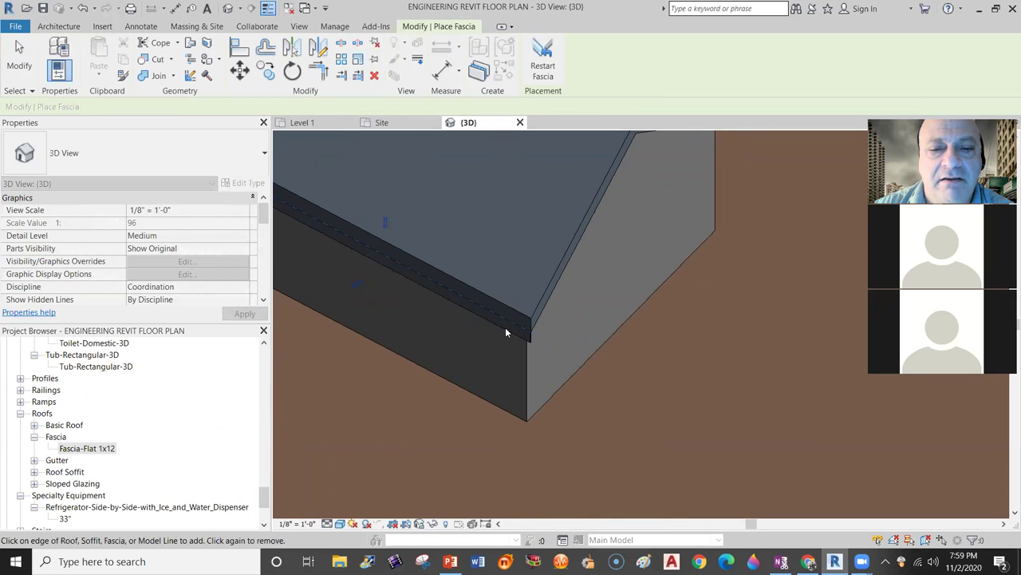
click(84, 451)
drag(372, 365, 366, 317)
scroll(380, 330, down, 2)
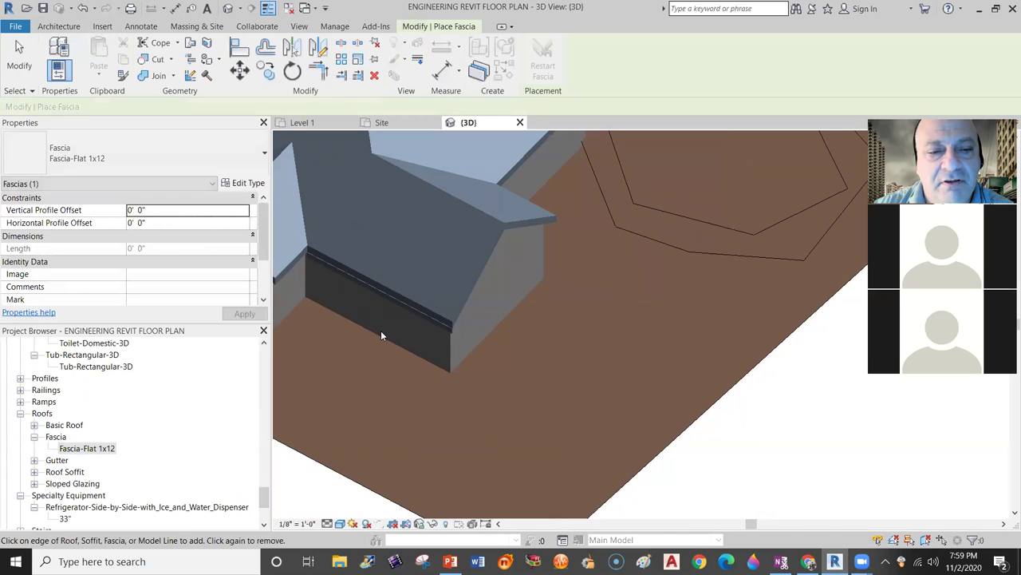
scroll(294, 263, up, 3)
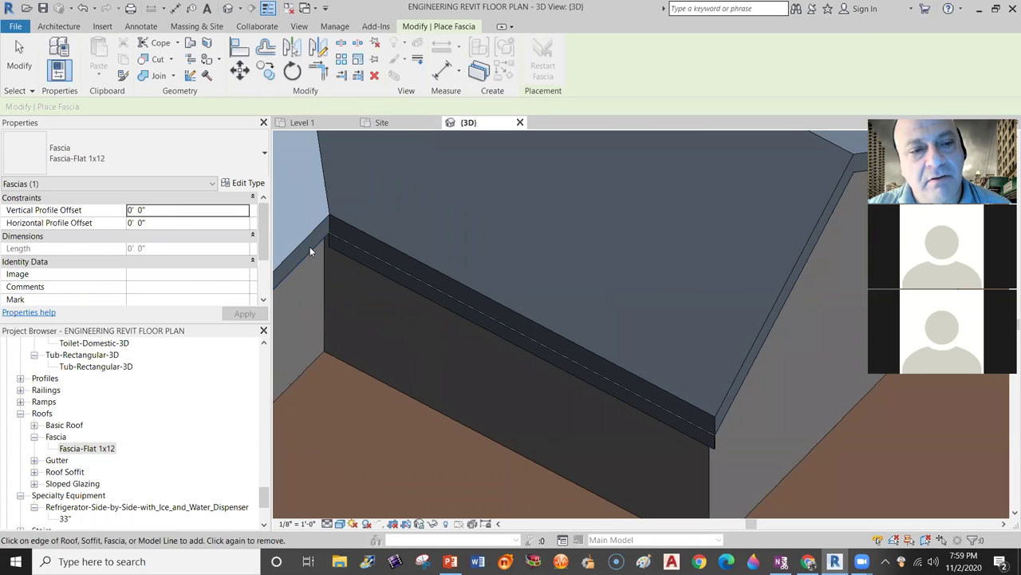
key(Escape)
key(Escape)
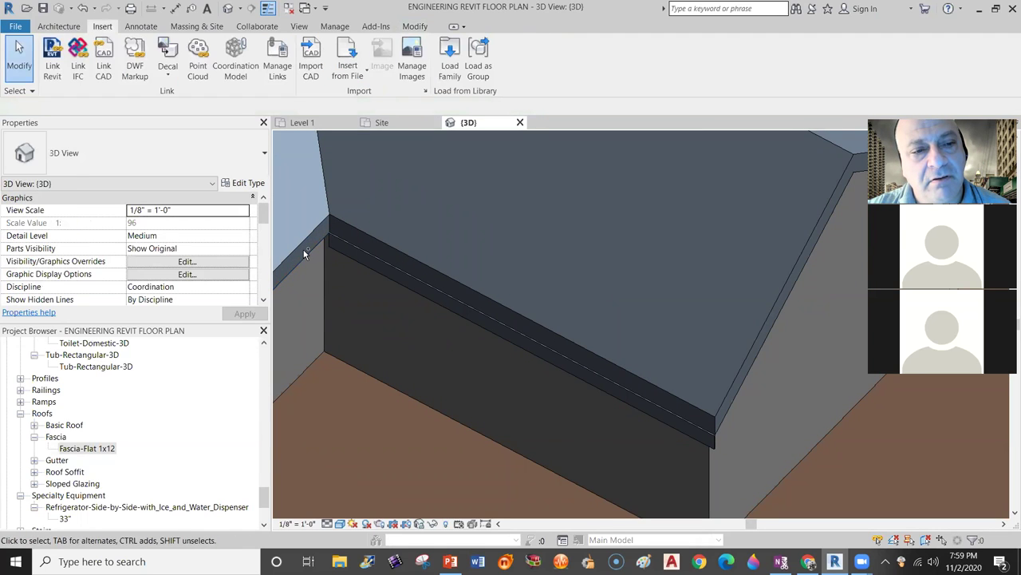
Bring the windowed gable into the 3D view and set the visual style to Realistic.
middle_drag(307, 280, 458, 294)
click(338, 524)
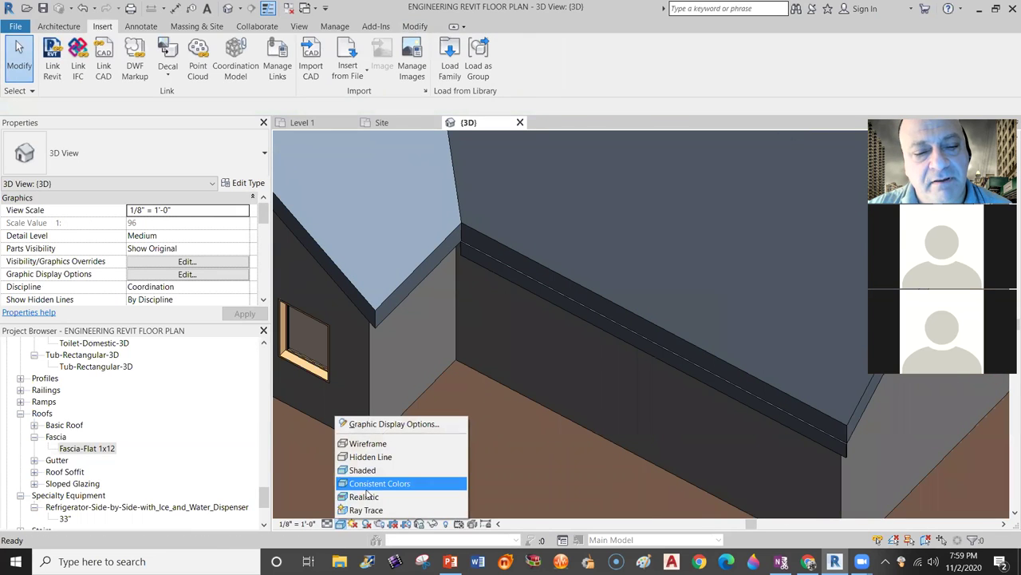
click(358, 498)
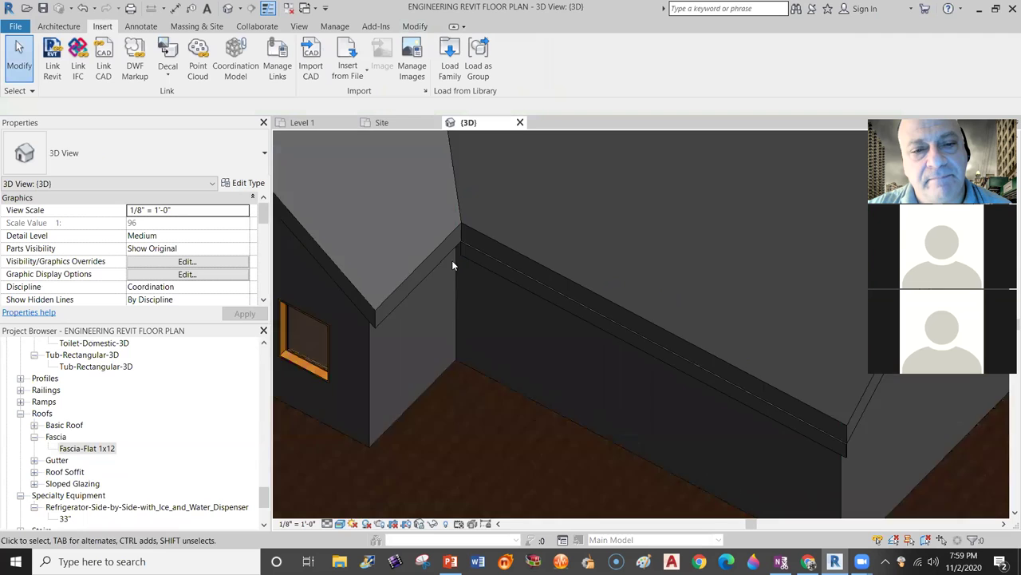
Try to place a Fascia-Flat 1x12 on the short side eave of the small windowed gable.
scroll(447, 261, up, 5)
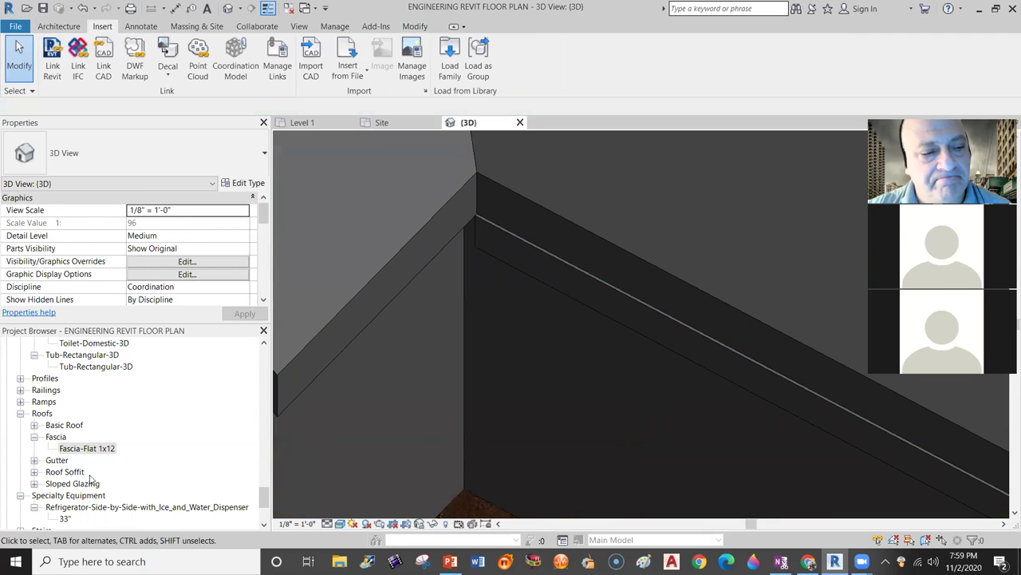
click(79, 449)
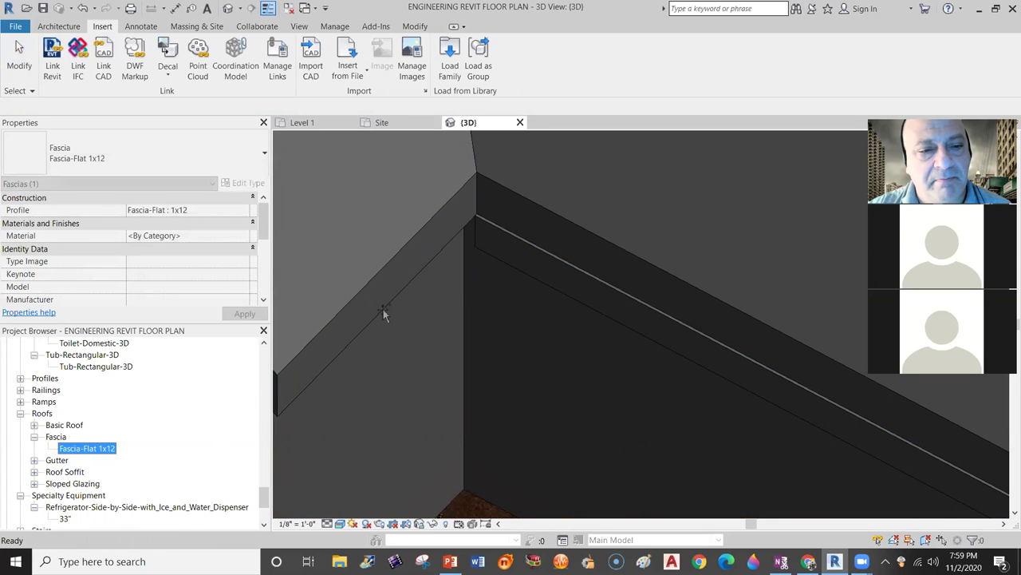
drag(367, 291, 372, 294)
key(Escape)
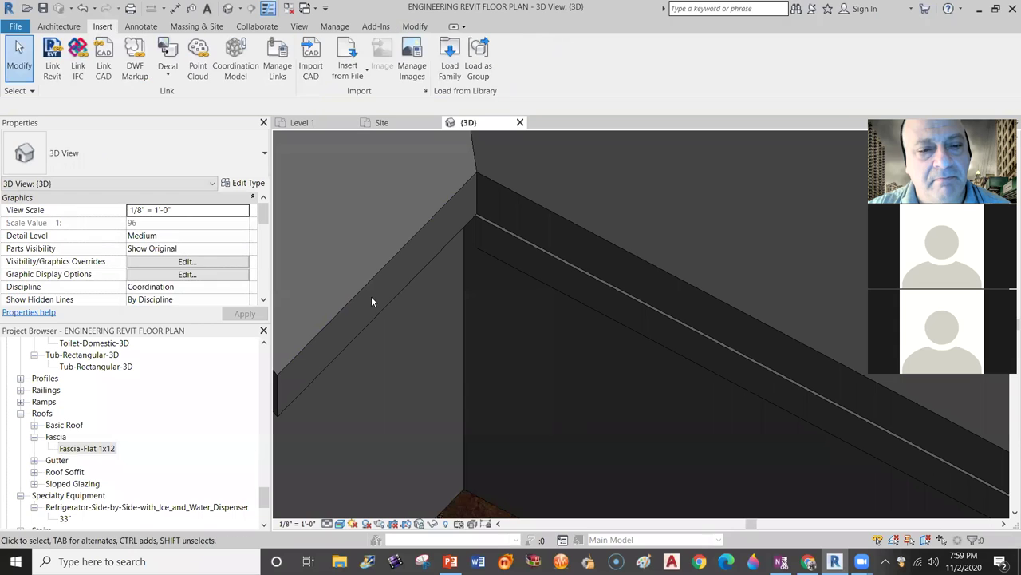
drag(104, 451, 348, 319)
key(Escape)
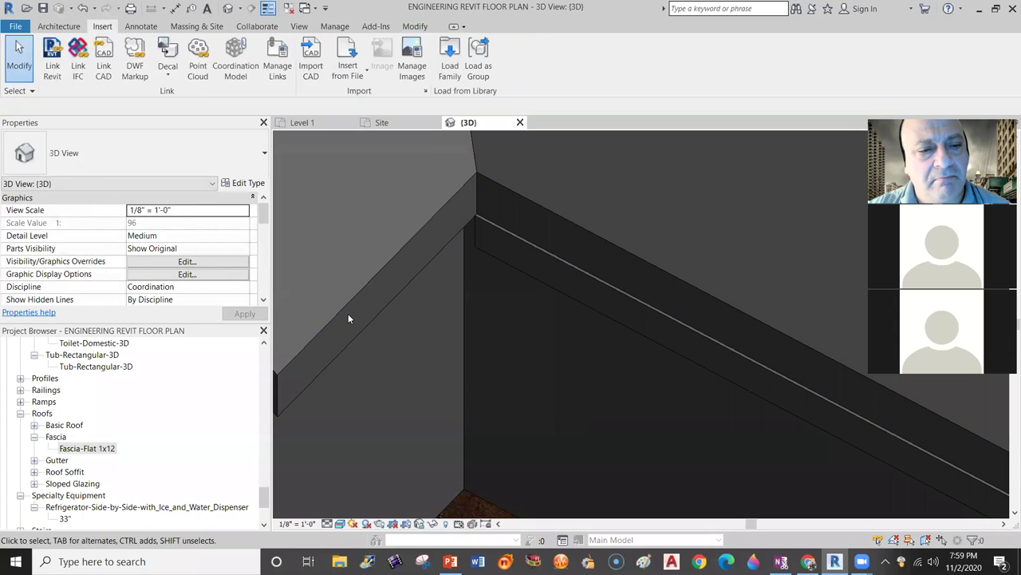
Delete the fascia from the eave next to the small windowed gable.
click(579, 306)
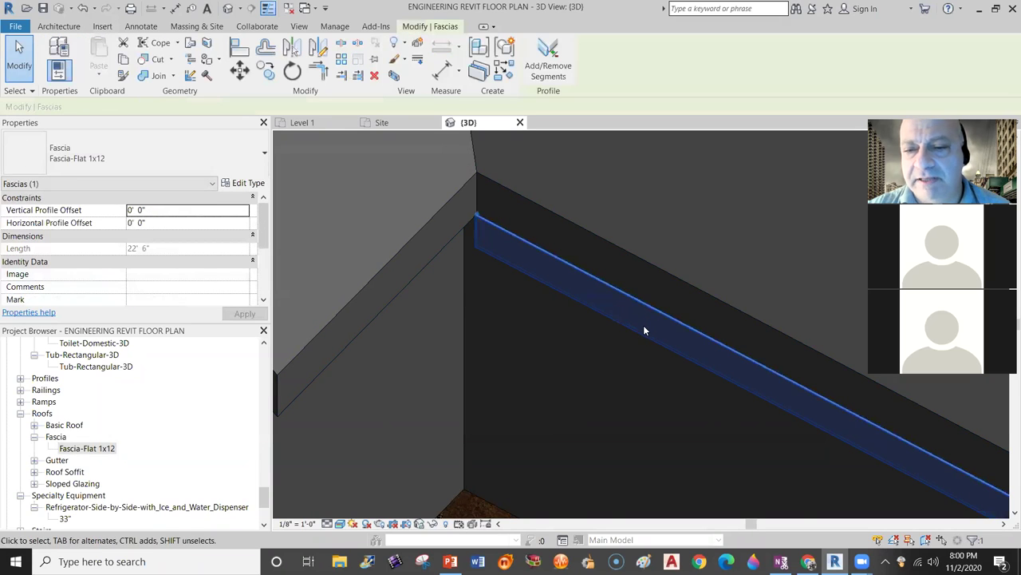
scroll(643, 324, down, 4)
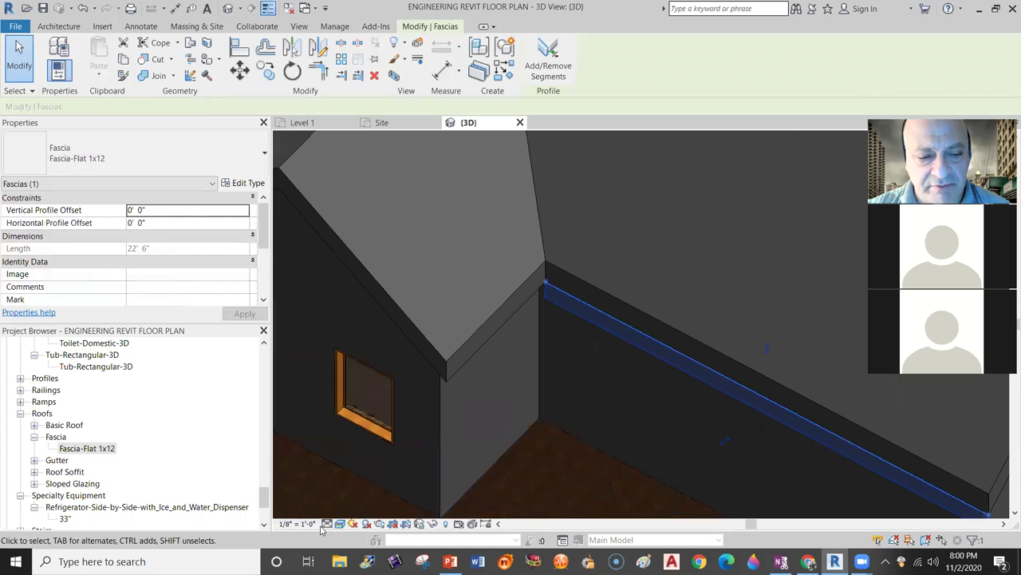
click(340, 524)
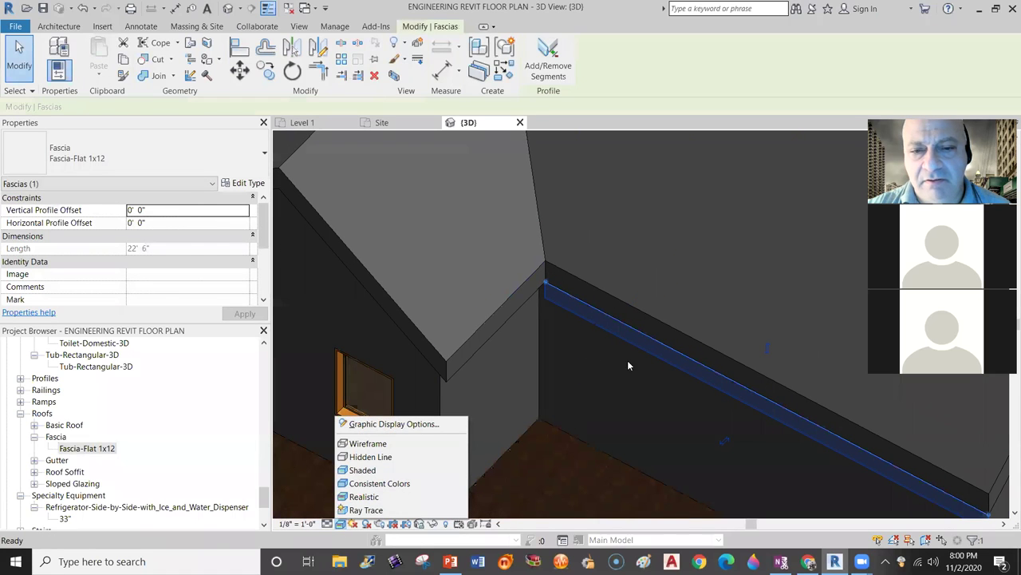
key(Escape)
key(Escape)
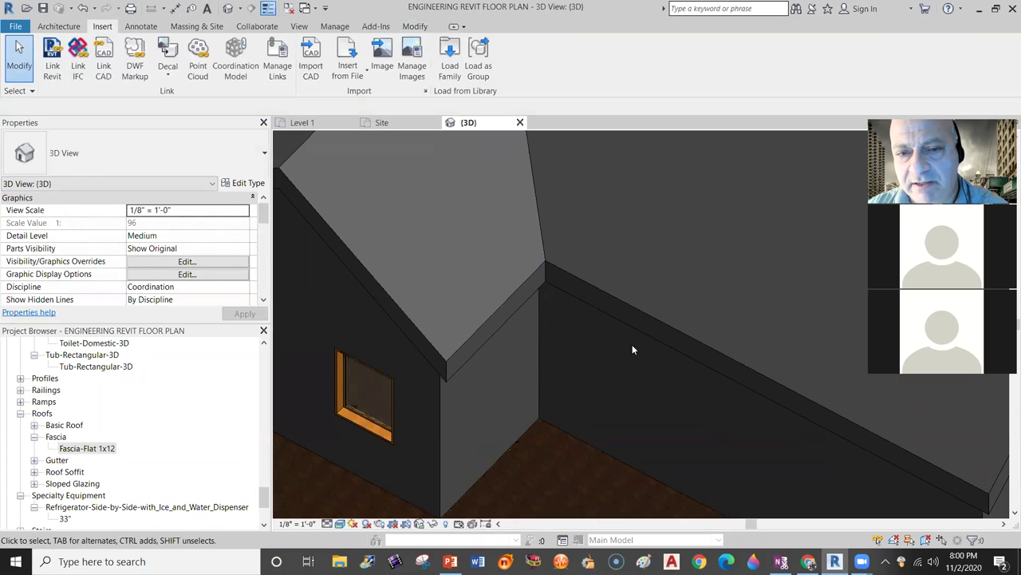
List the project's Basic Roof types and inspect the type properties of Generic - 12" without changing them.
scroll(568, 396, down, 3)
scroll(641, 410, up, 2)
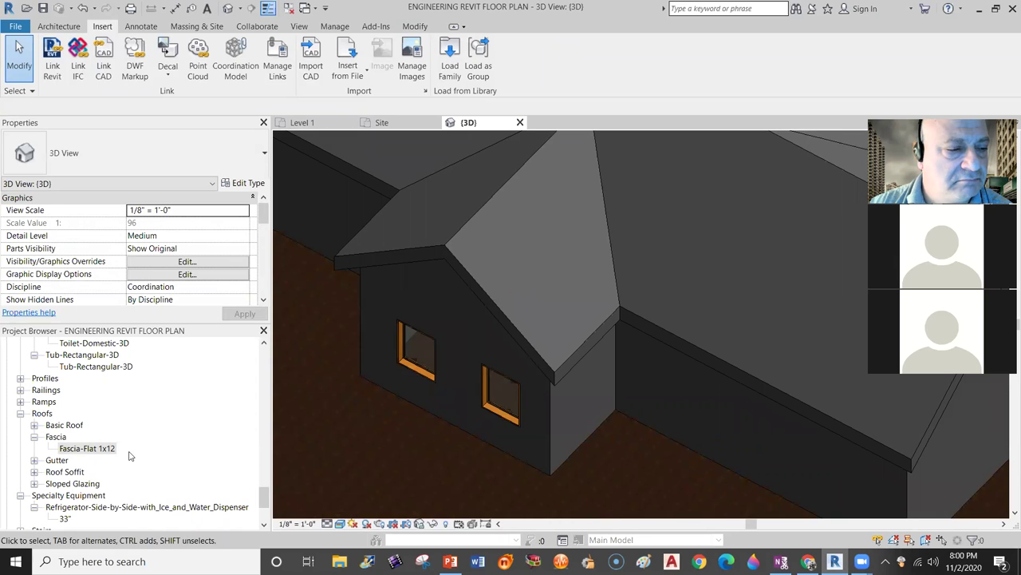
double_click(72, 426)
scroll(140, 432, down, 1)
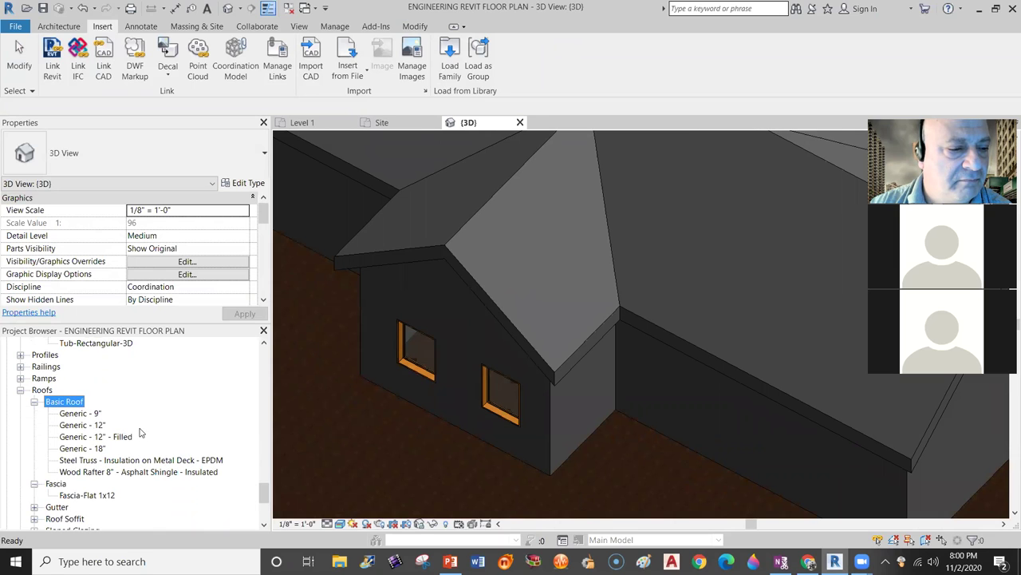
double_click(89, 432)
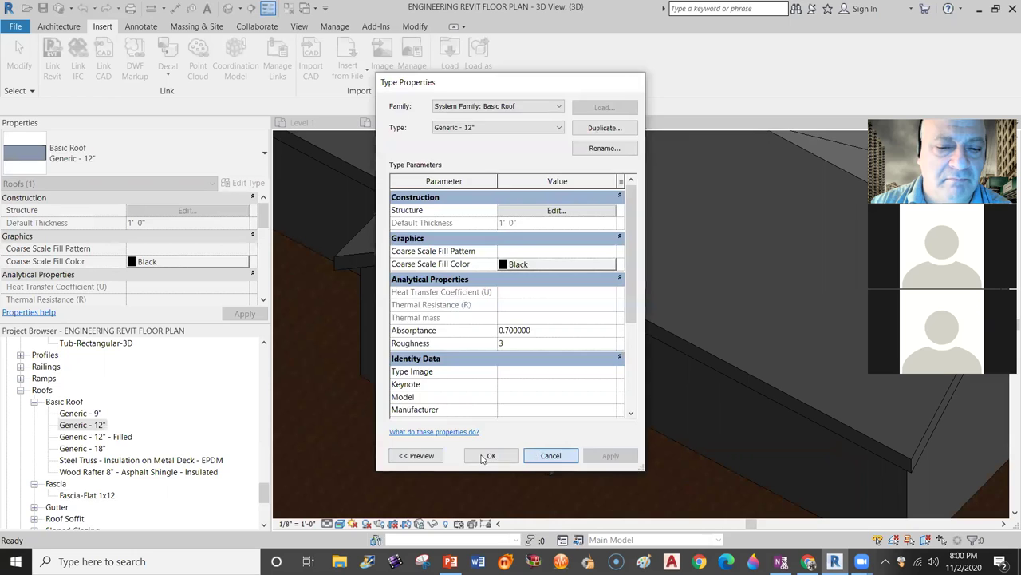
click(551, 456)
drag(97, 427, 621, 229)
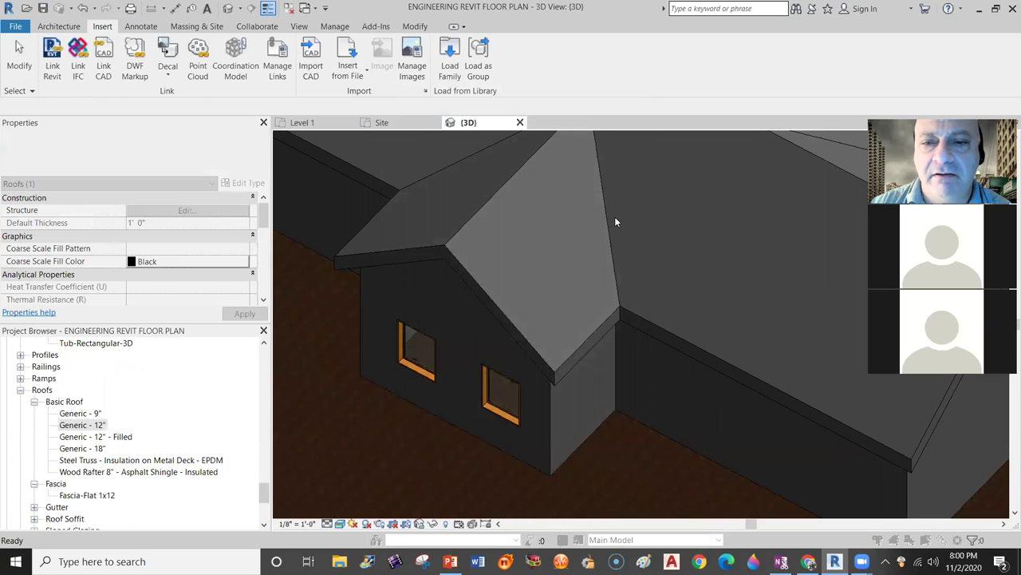
click(506, 311)
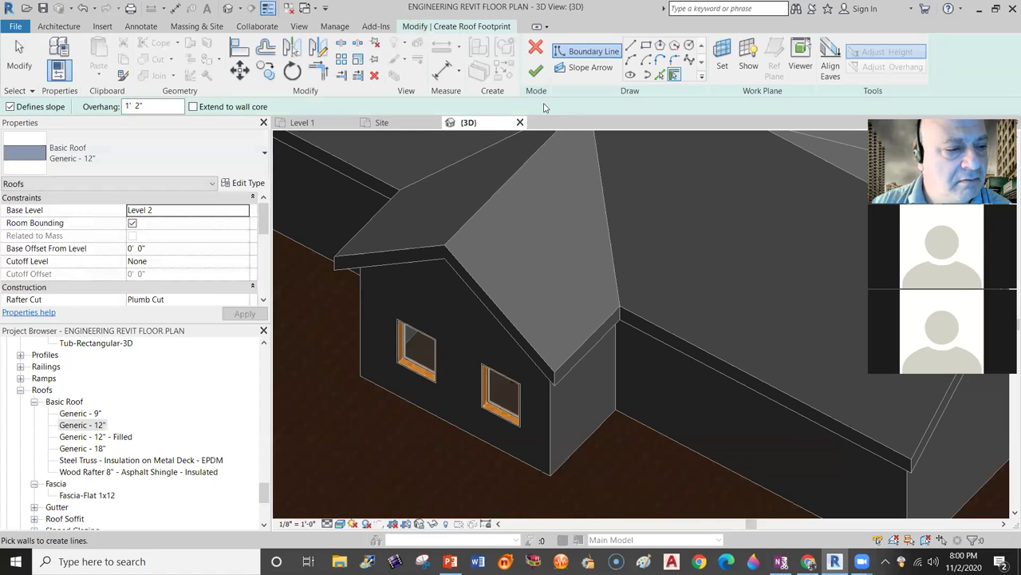
click(535, 47)
click(139, 423)
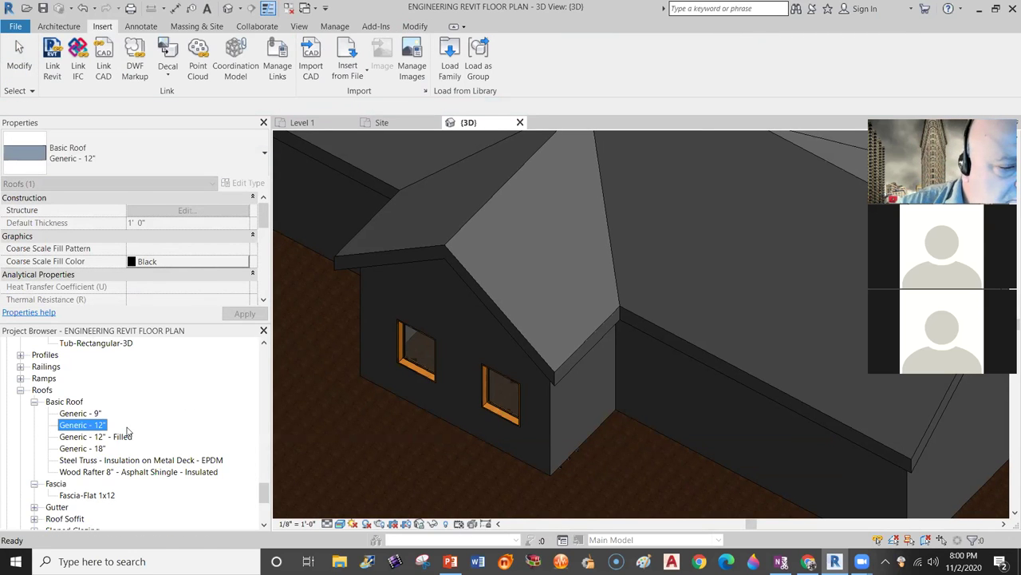
scroll(128, 432, down, 3)
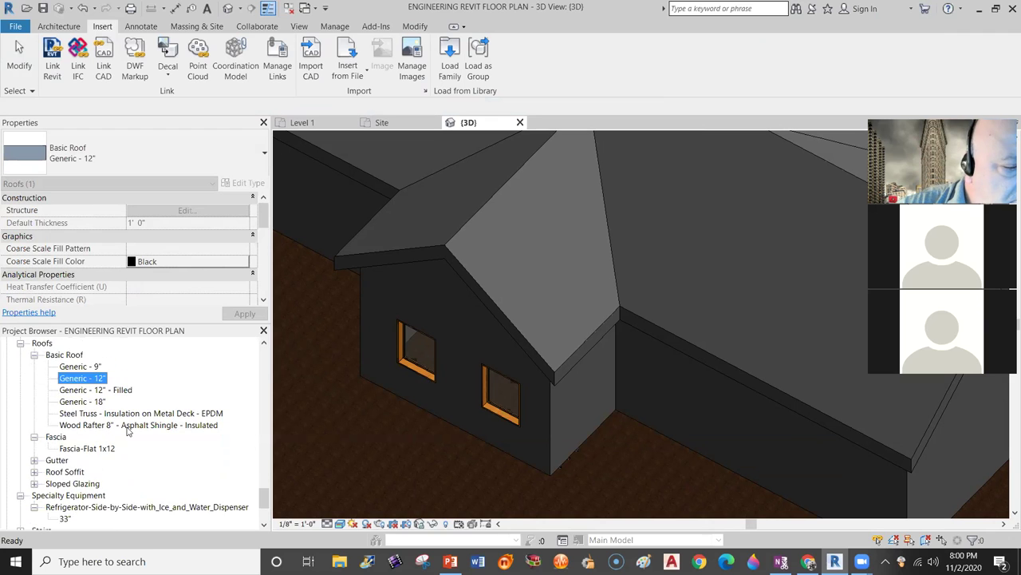
scroll(128, 432, down, 1)
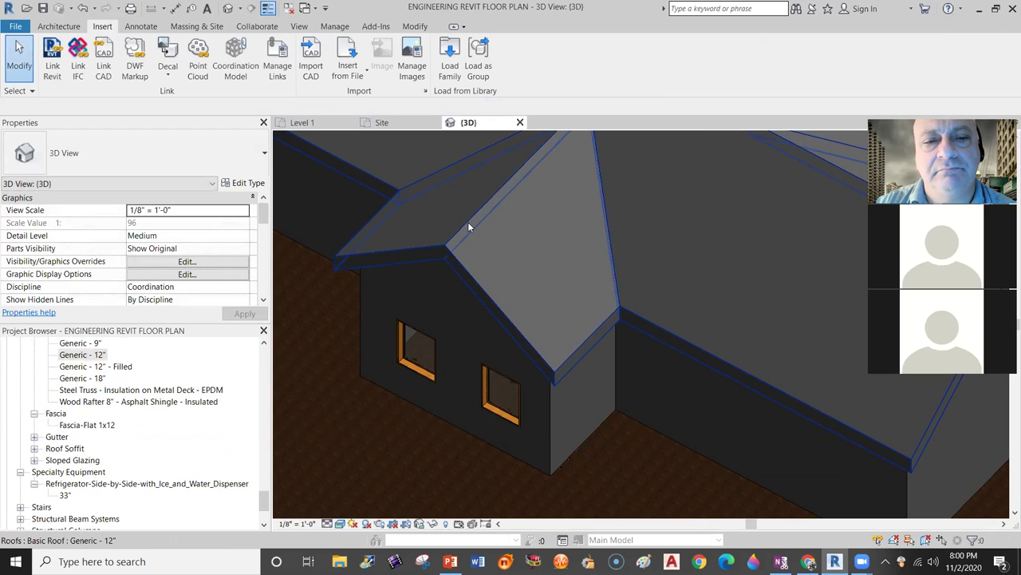
Edit the house roof's Generic - 12" type structure, assign Asphalt Shingle as the Structure layer's material, and apply the change.
click(469, 228)
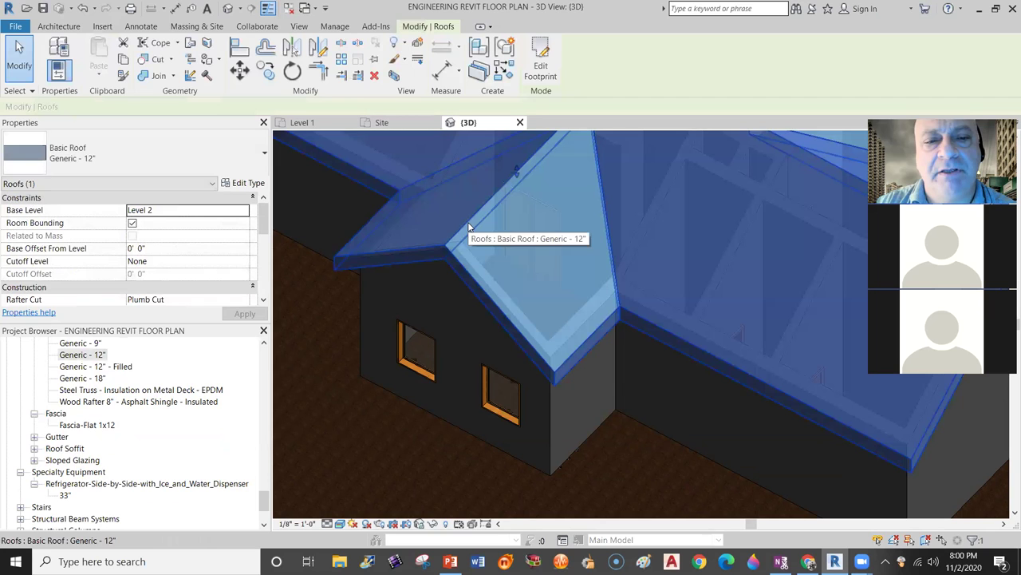
click(249, 184)
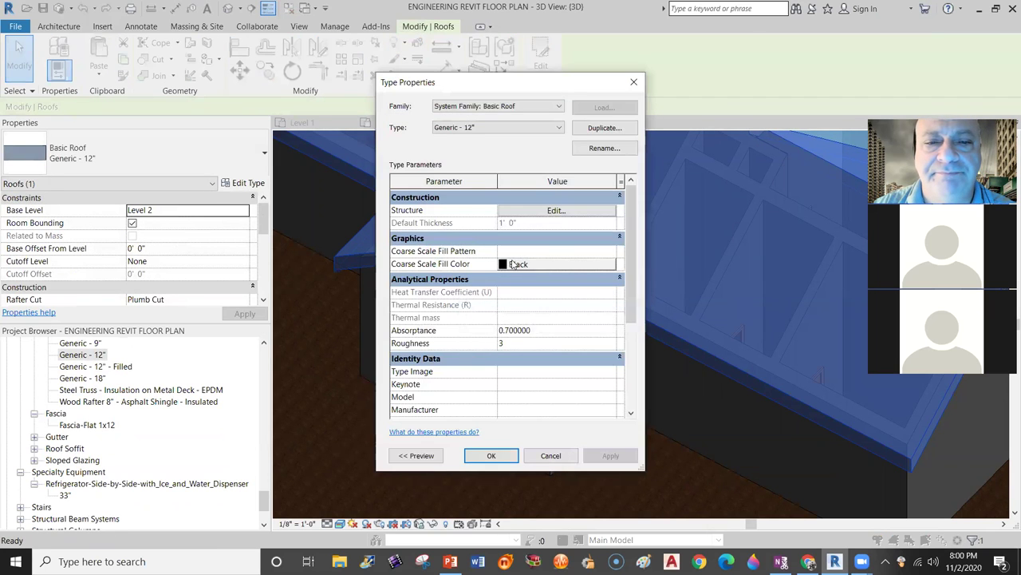
click(566, 211)
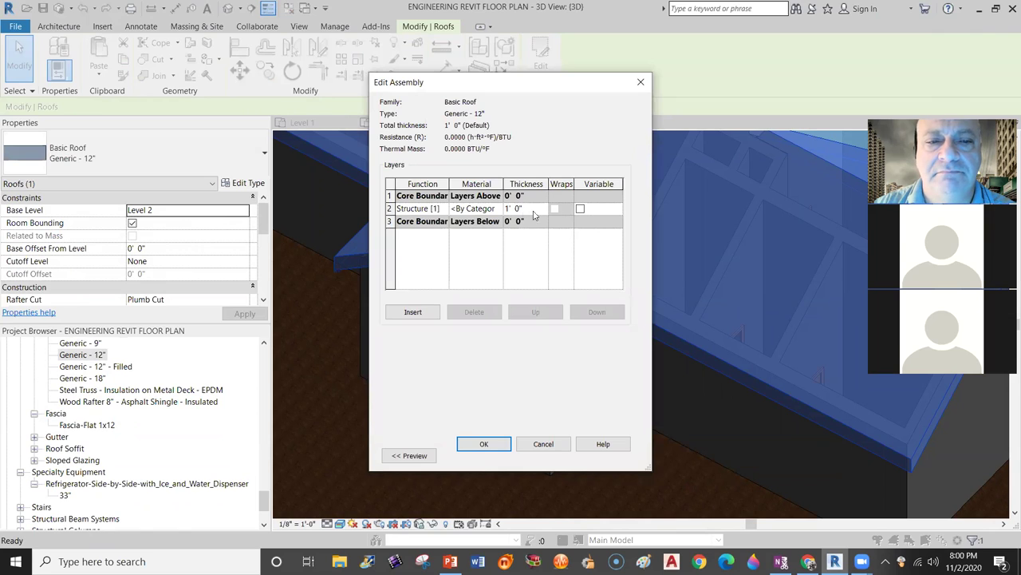
click(479, 209)
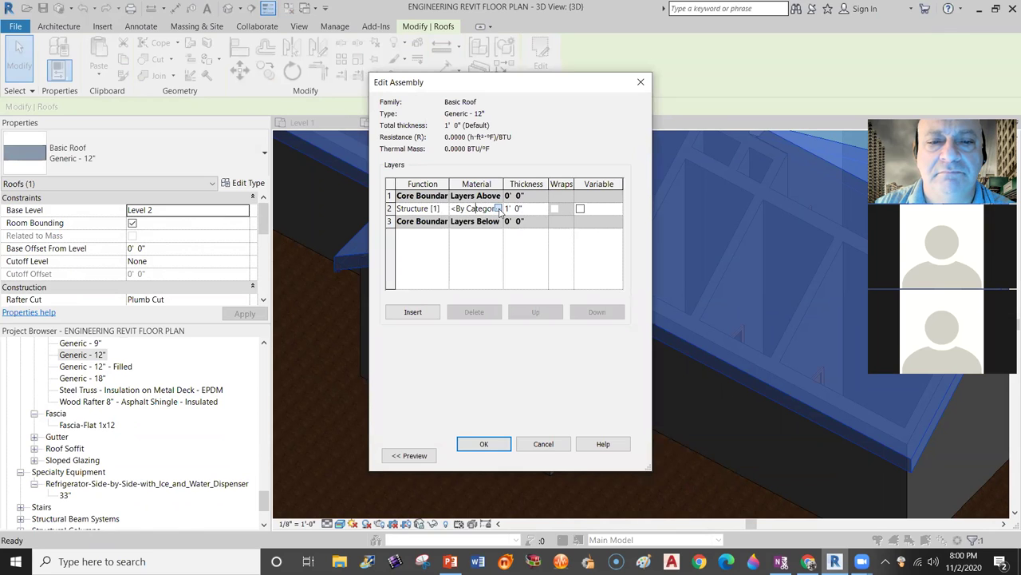
click(499, 209)
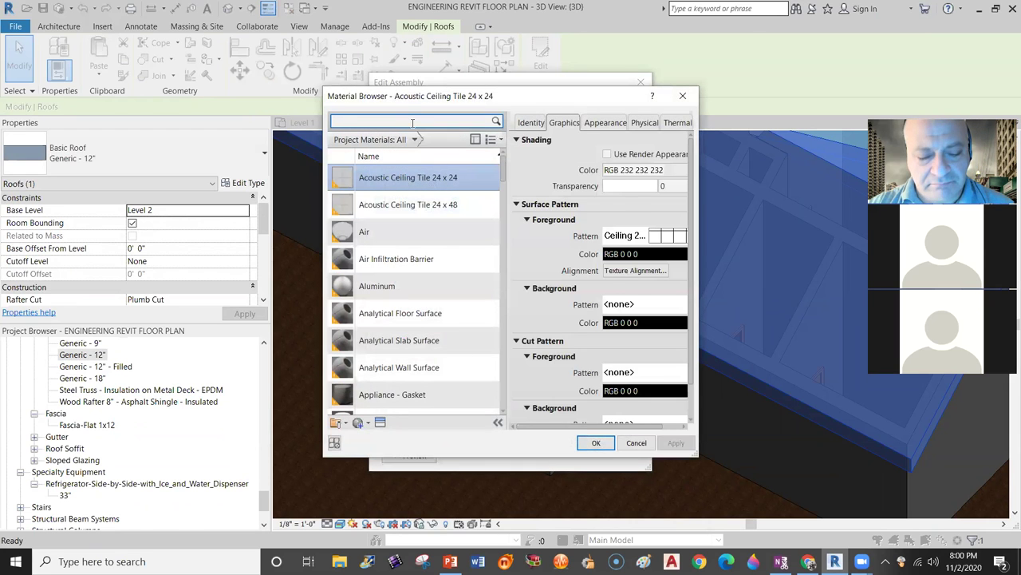
text(ASP)
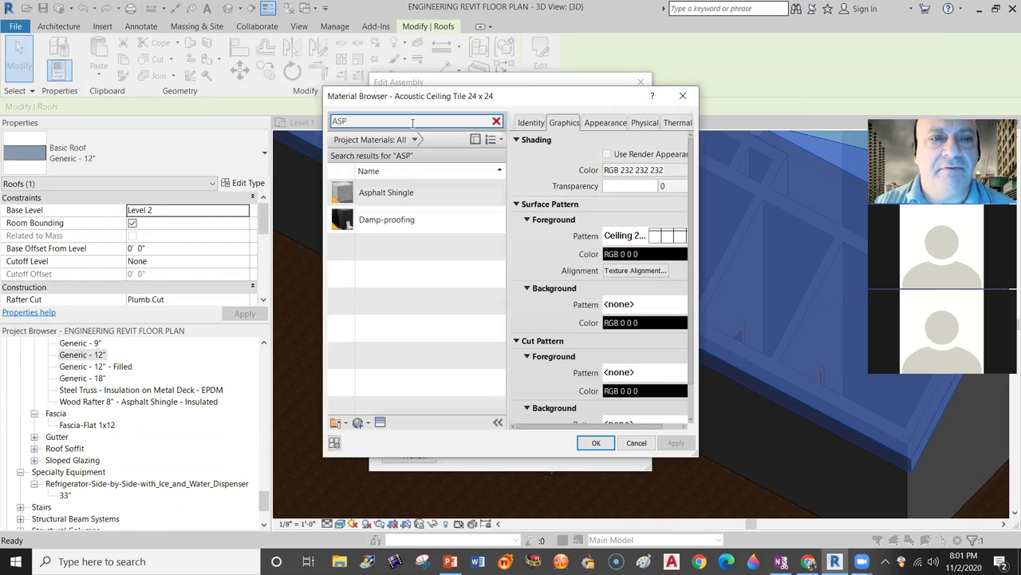
click(401, 194)
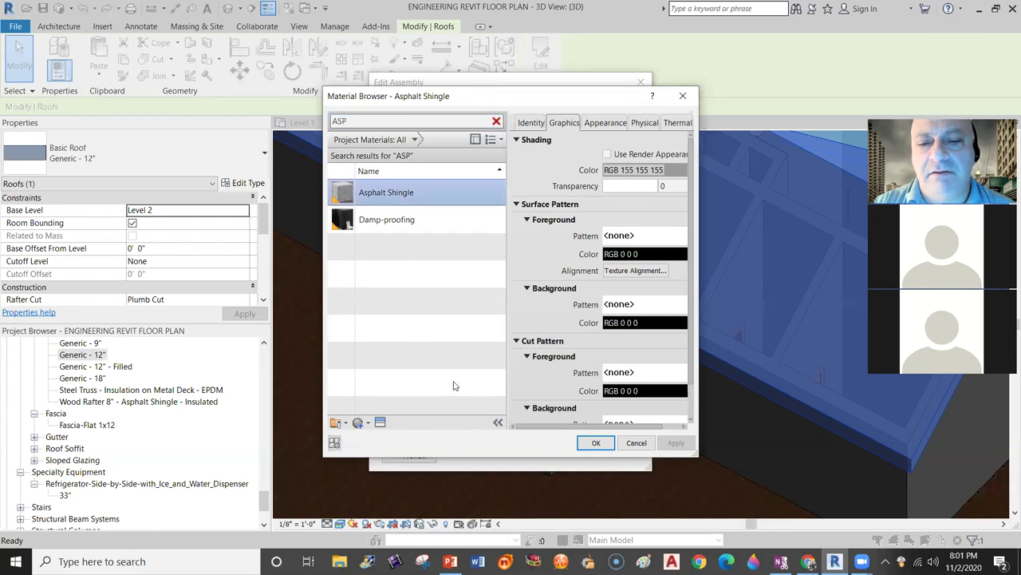
click(594, 443)
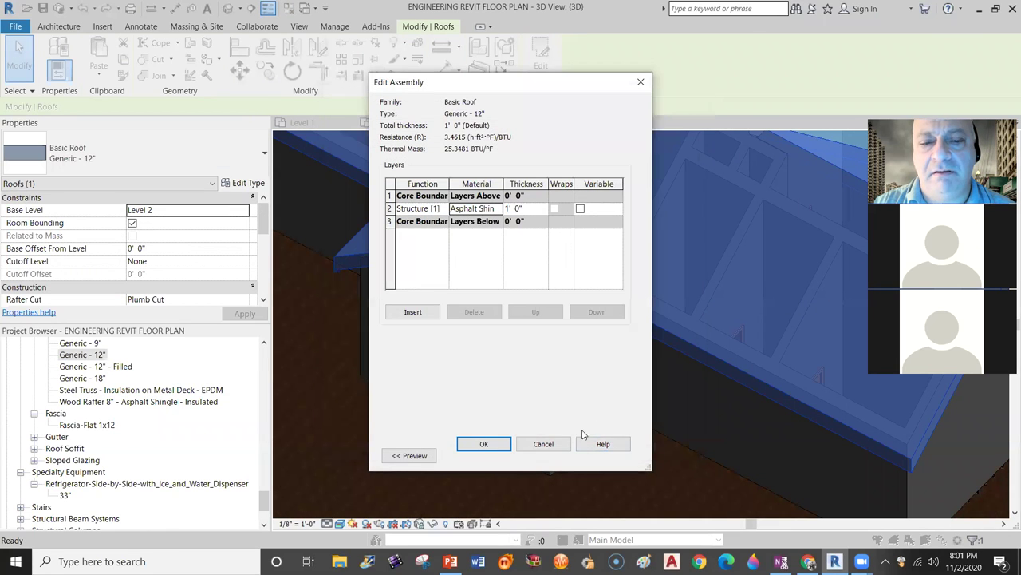
click(498, 444)
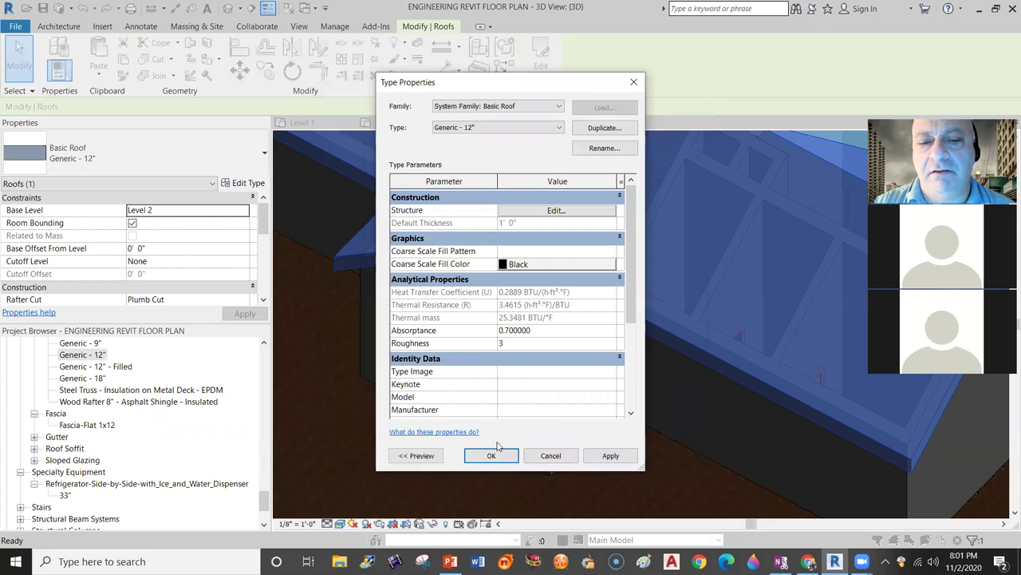
click(610, 456)
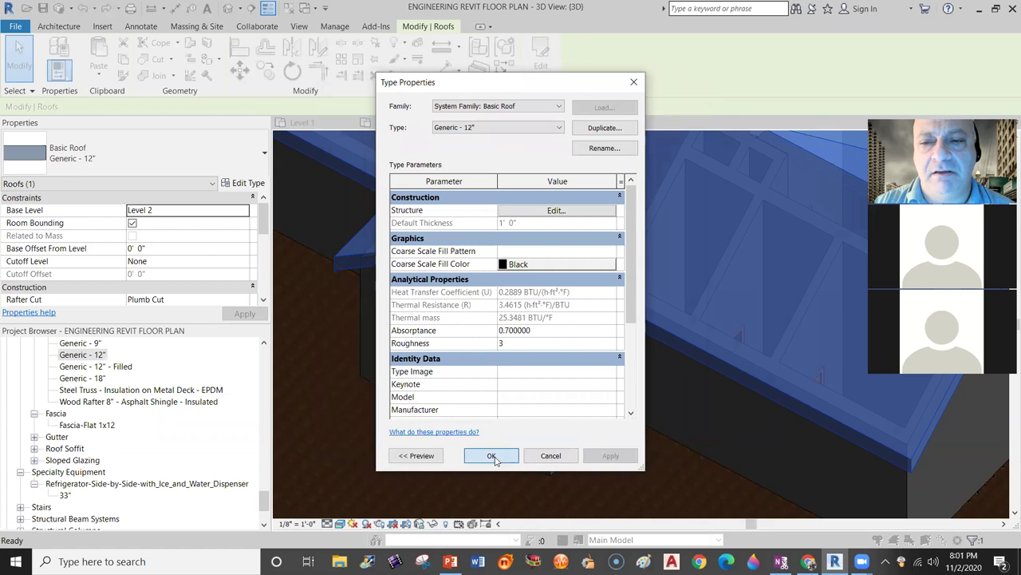
Confirm the Generic - 12" roof type changes, deselect the roof, and examine its shingles around the small windowed gable.
click(492, 456)
key(Escape)
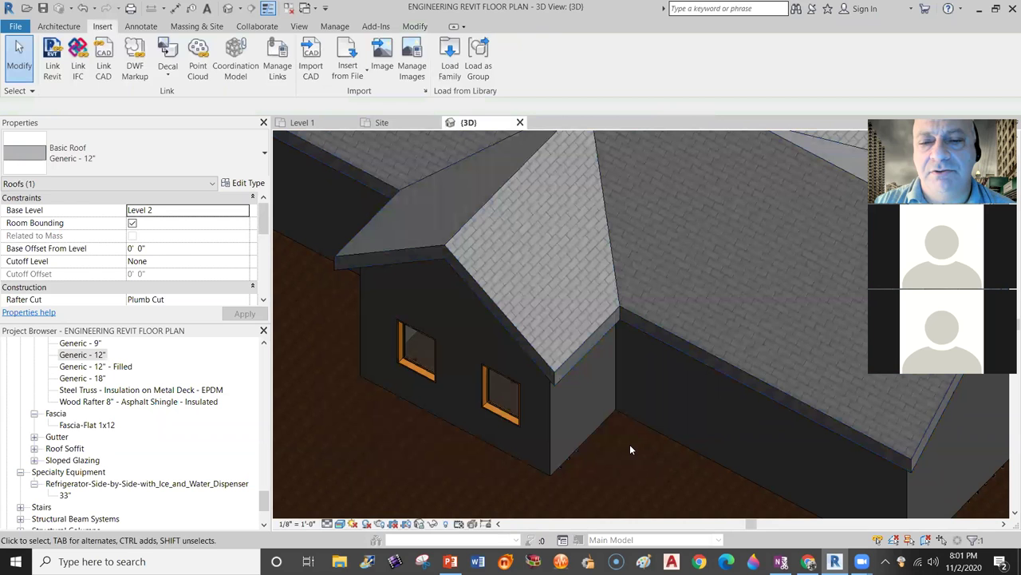
scroll(662, 436, up, 5)
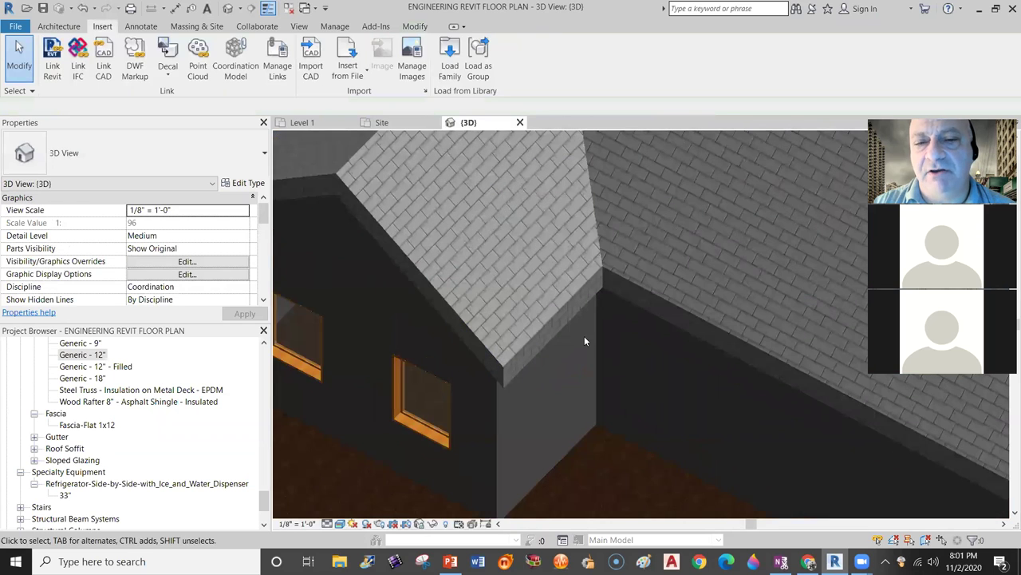
shift+middle_drag(590, 285, 709, 292)
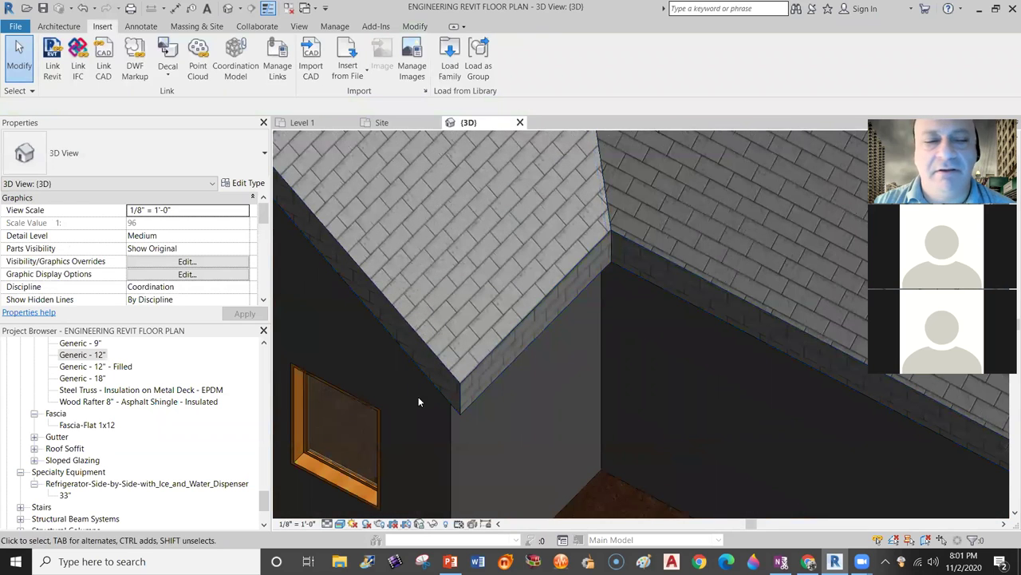
click(88, 426)
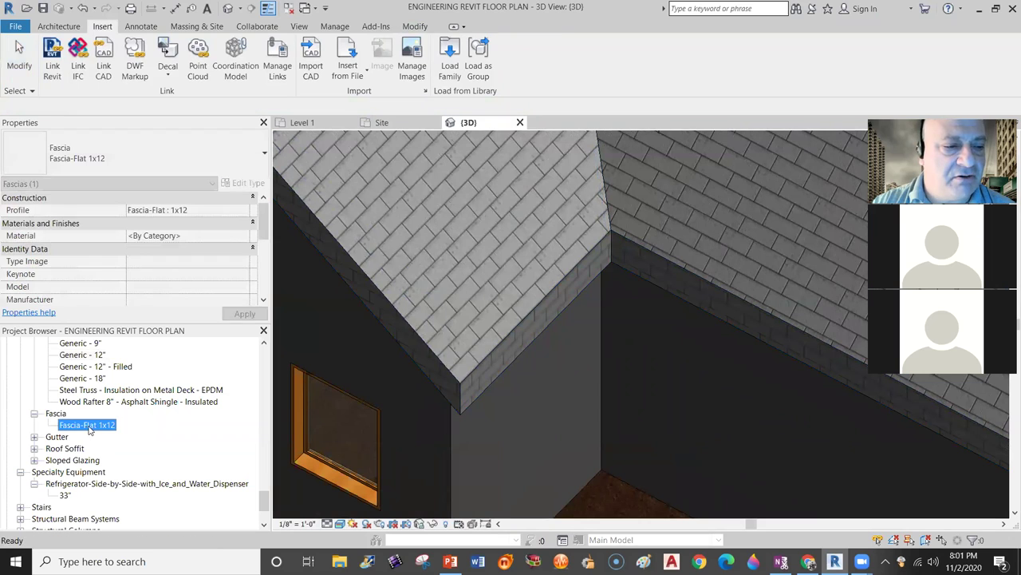
drag(507, 364, 493, 341)
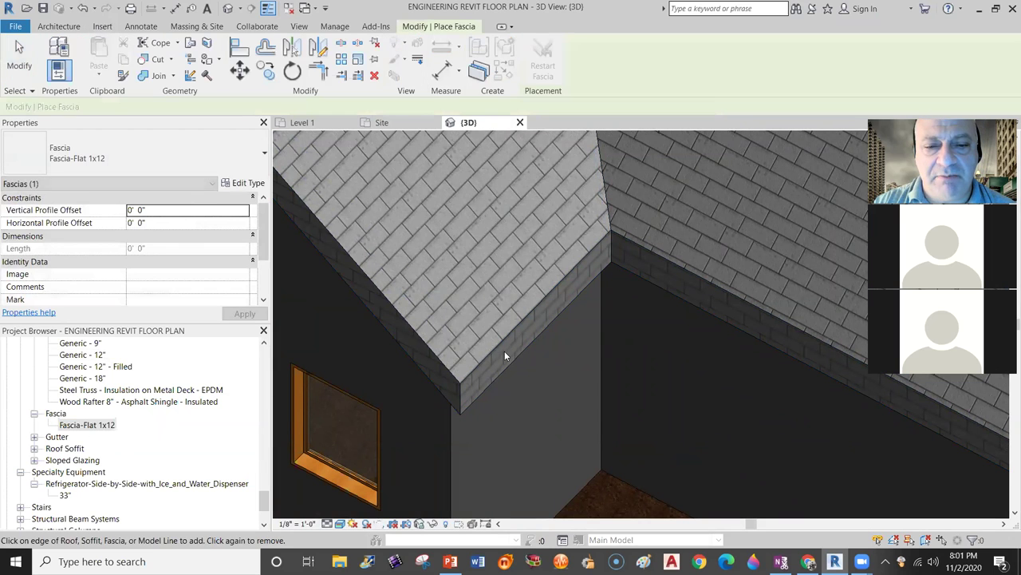
key(Escape)
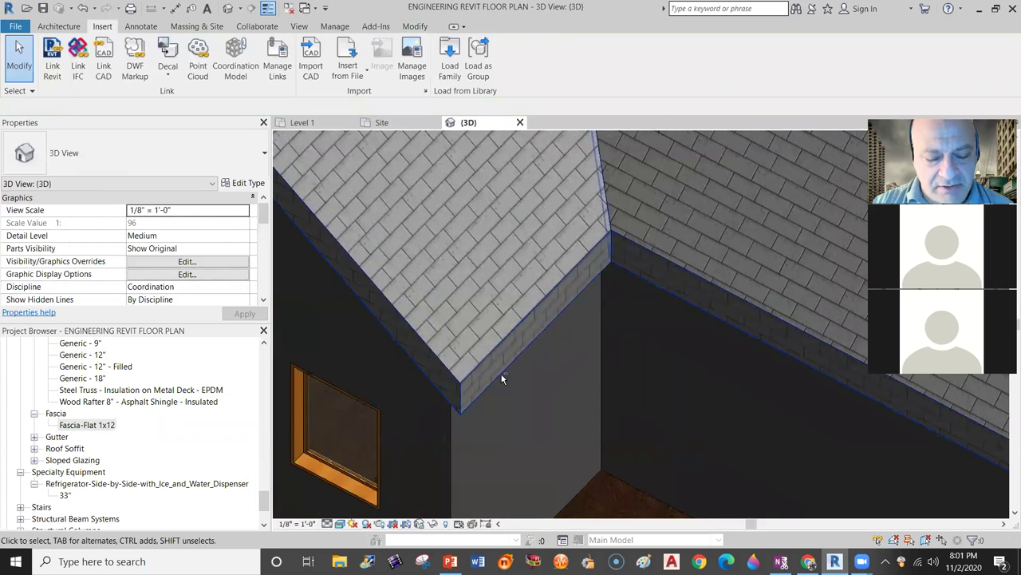
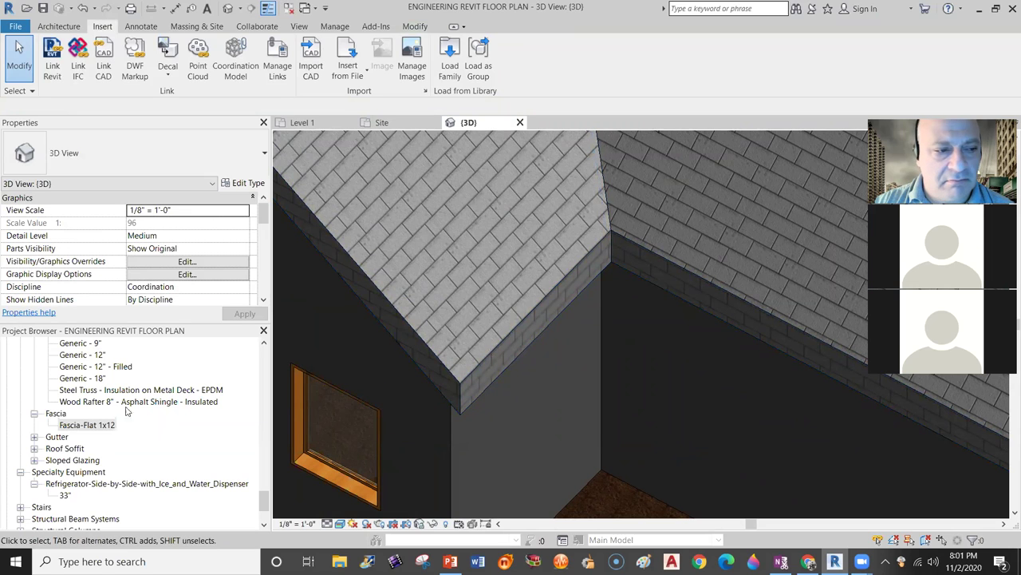
click(80, 425)
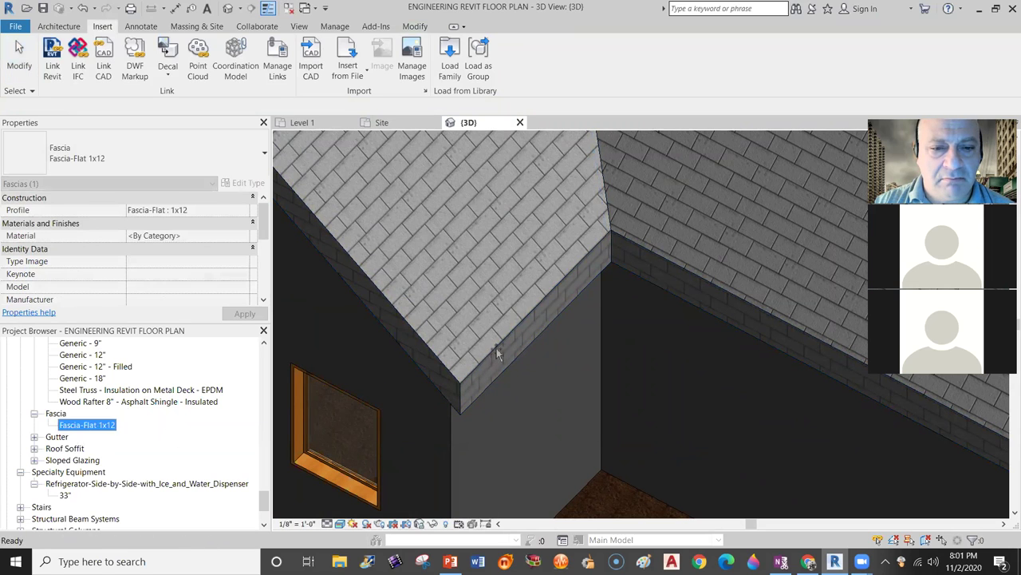
drag(480, 345, 487, 360)
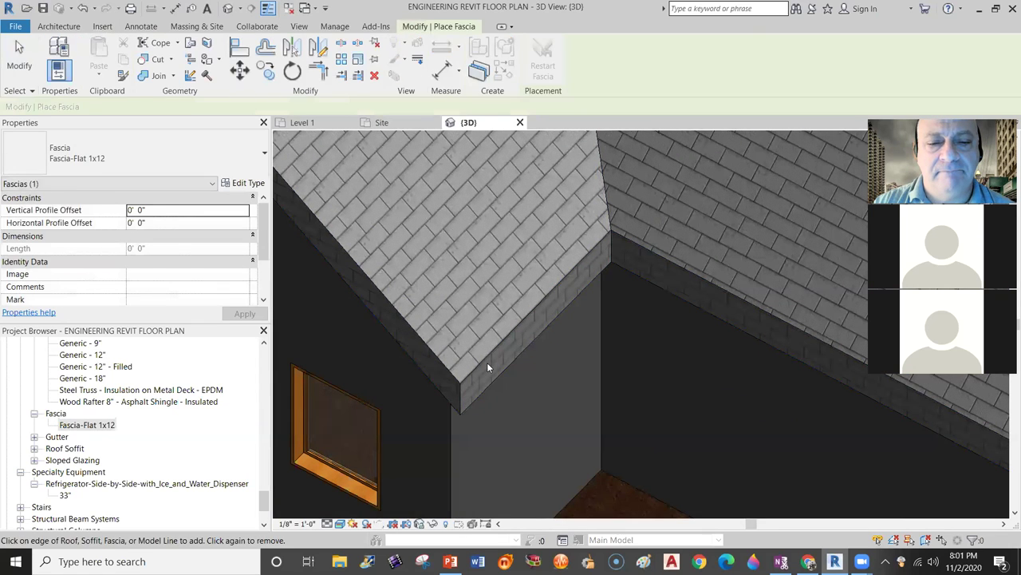
key(Escape)
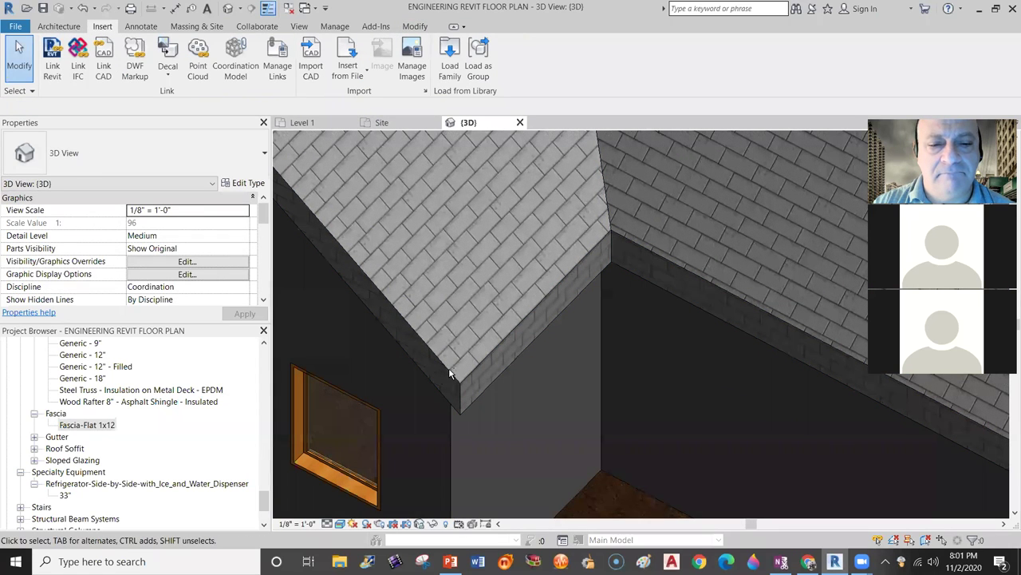
Place Fascia-Flat 1x12 along the windowed gable's sloped edge, its short side eave, and the adjoining long eave of the main roof.
double_click(83, 425)
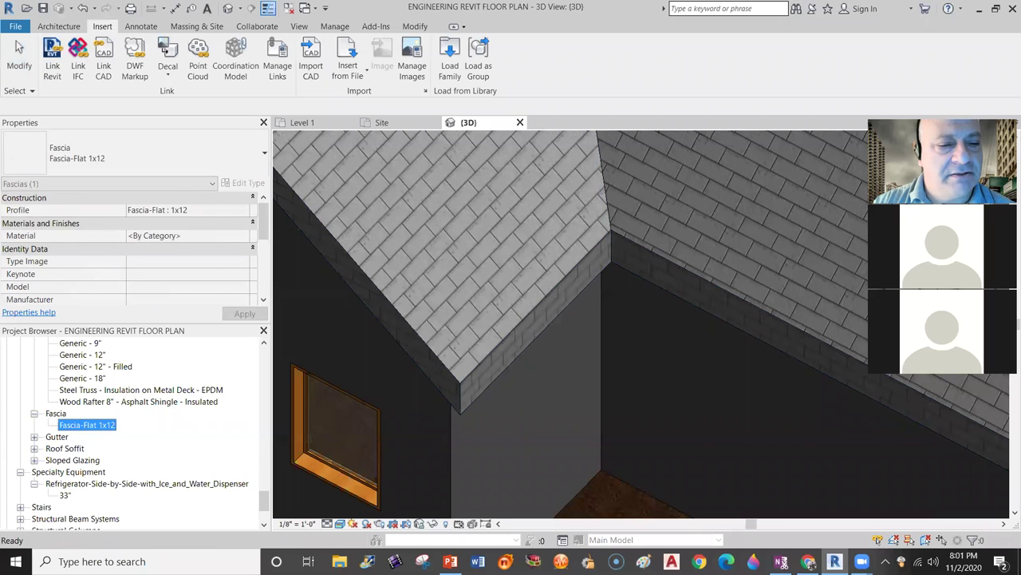
click(450, 374)
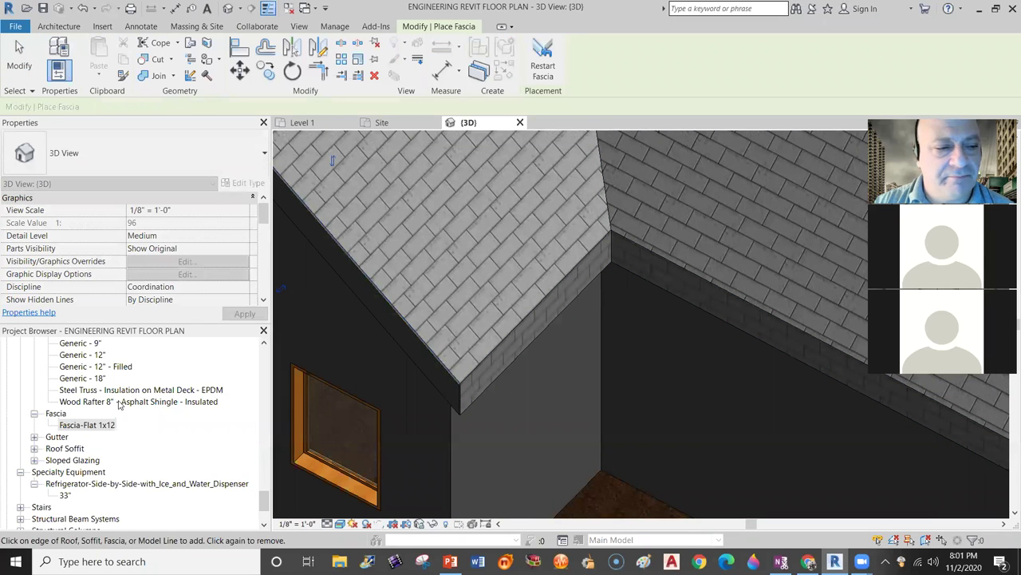
click(487, 354)
drag(86, 424, 693, 281)
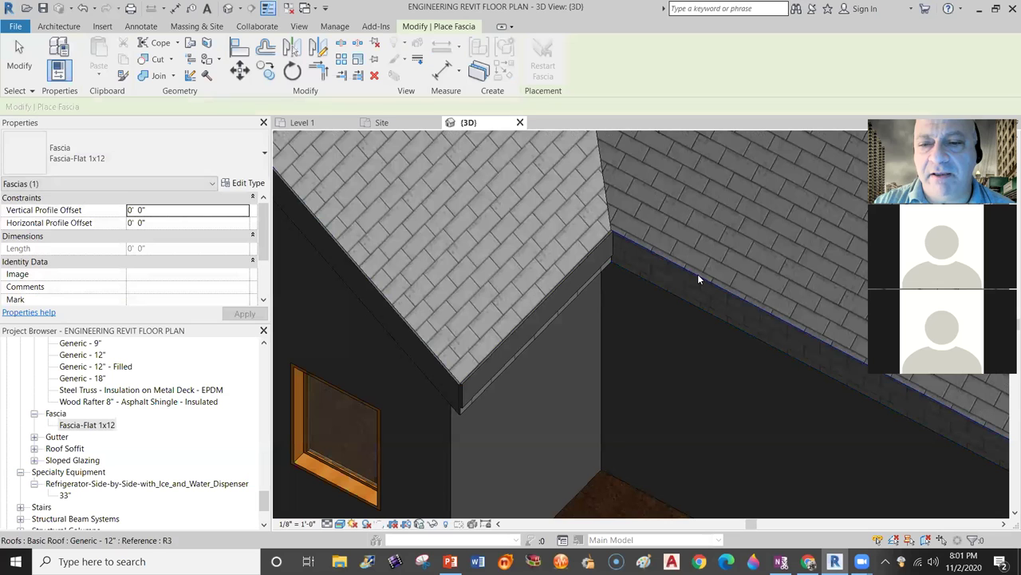
click(699, 277)
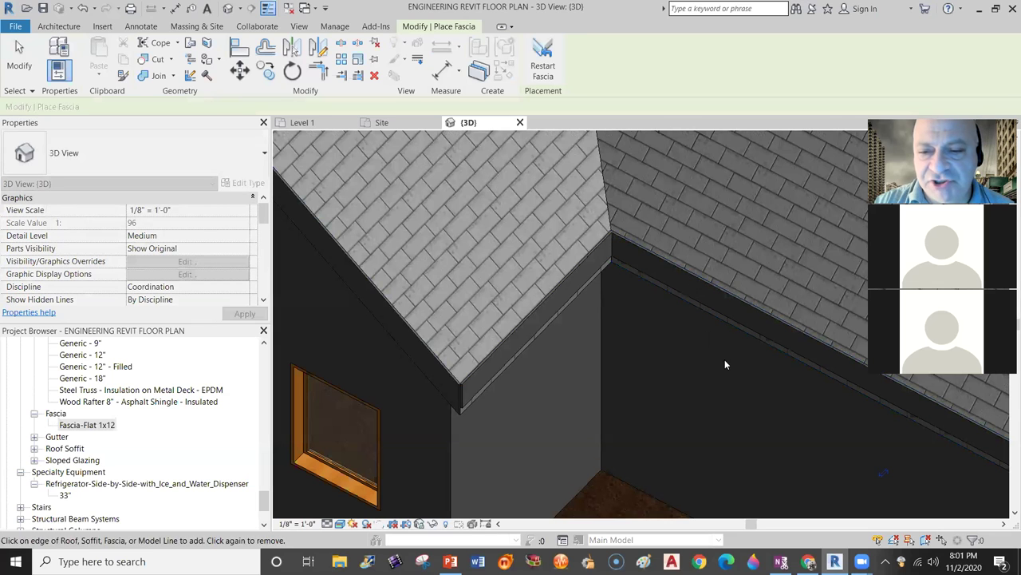
Place Fascia-Flat 1x12 on the near sloped edge of the main roof's end gable and finish the placement.
shift+middle_drag(556, 408, 613, 385)
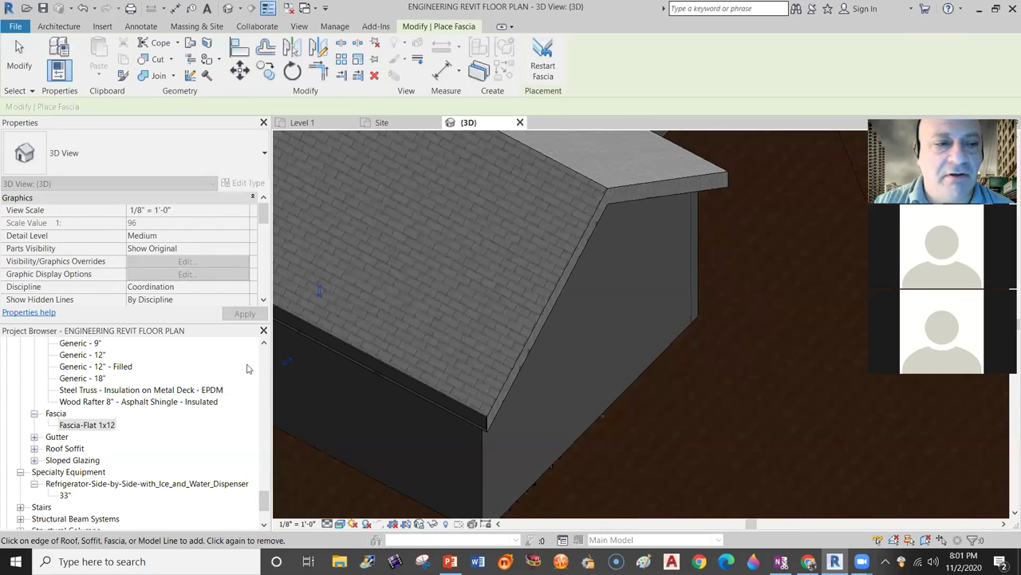
click(96, 424)
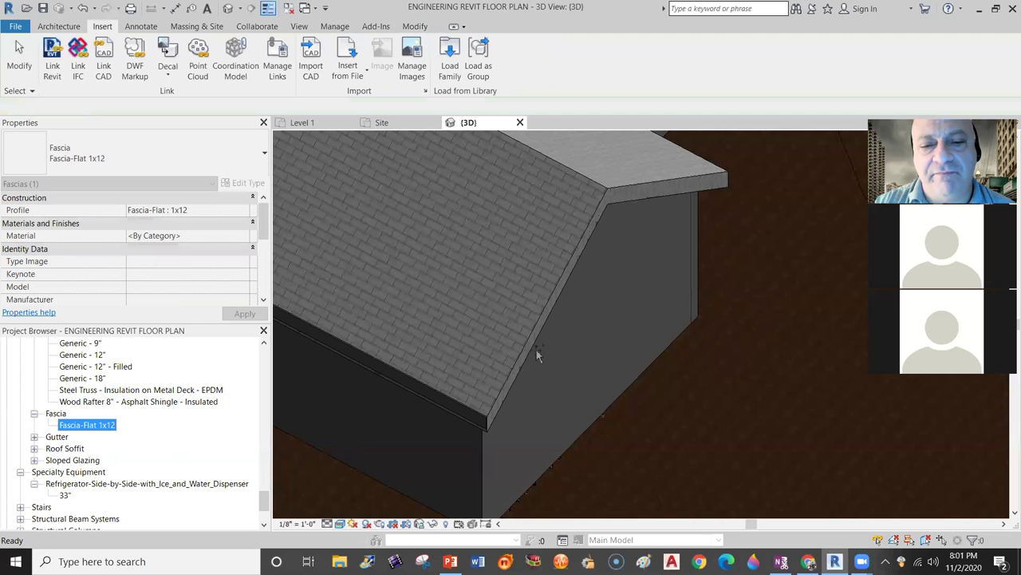
drag(526, 344, 523, 338)
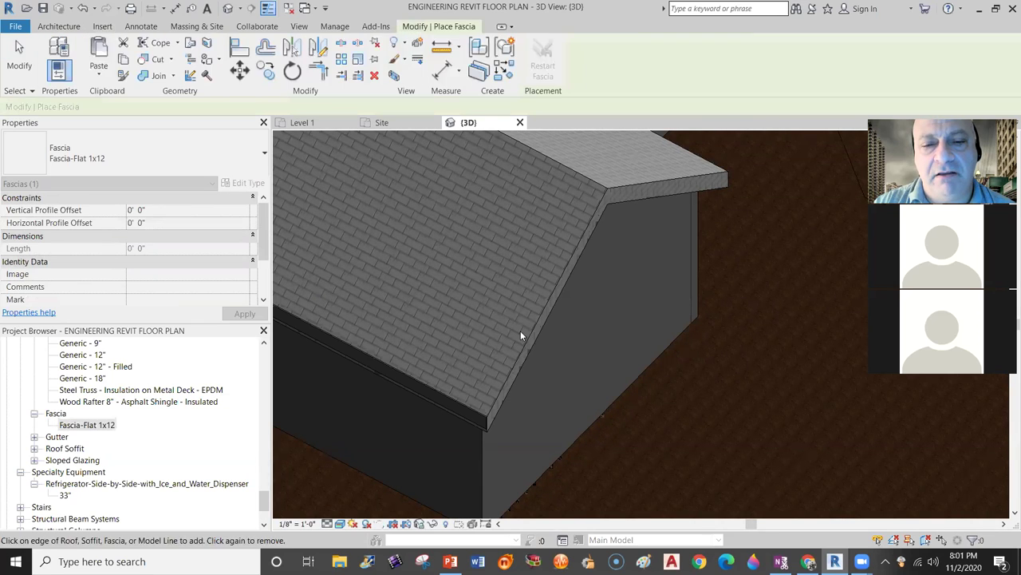
click(527, 339)
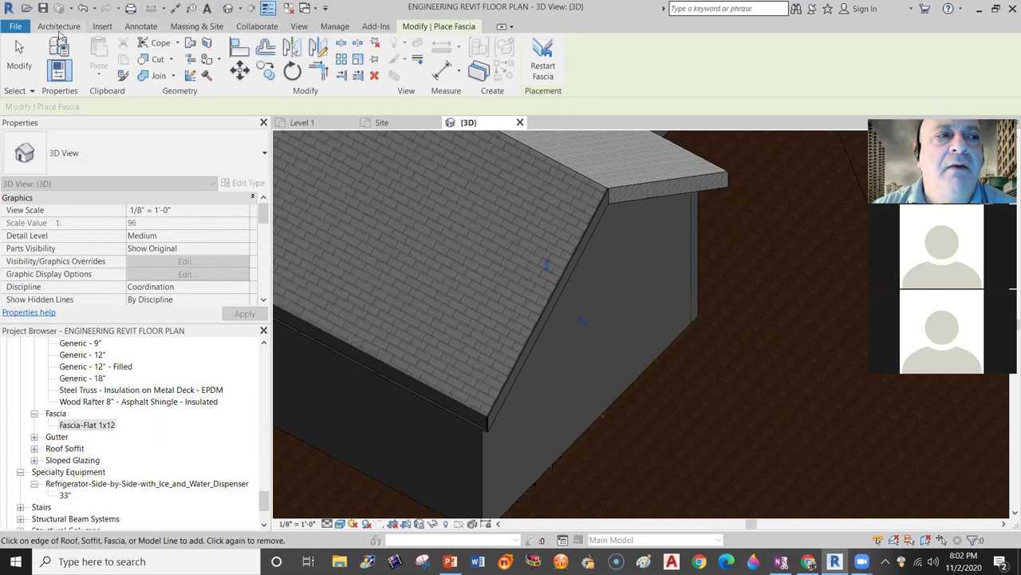
click(102, 27)
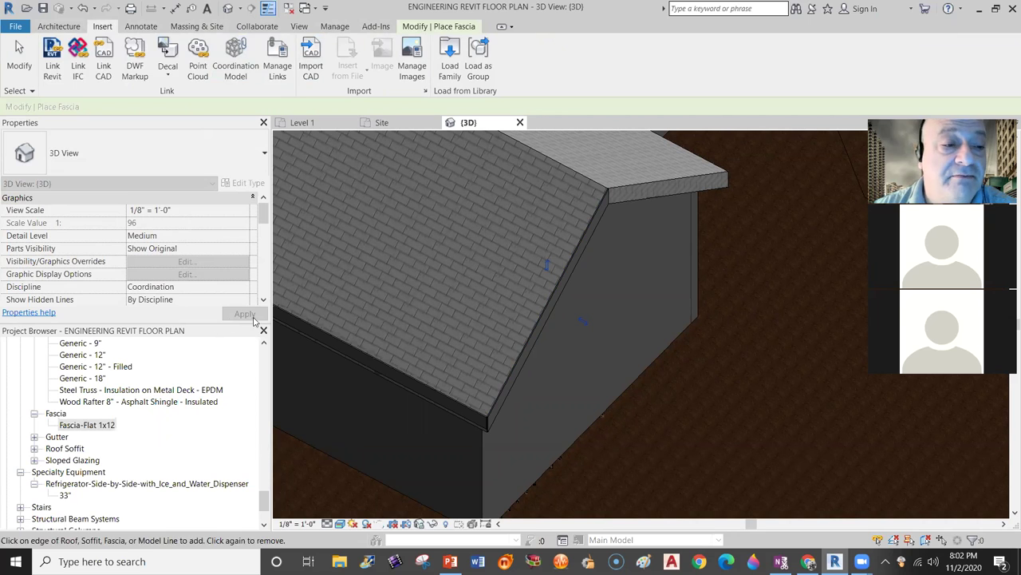
key(Escape)
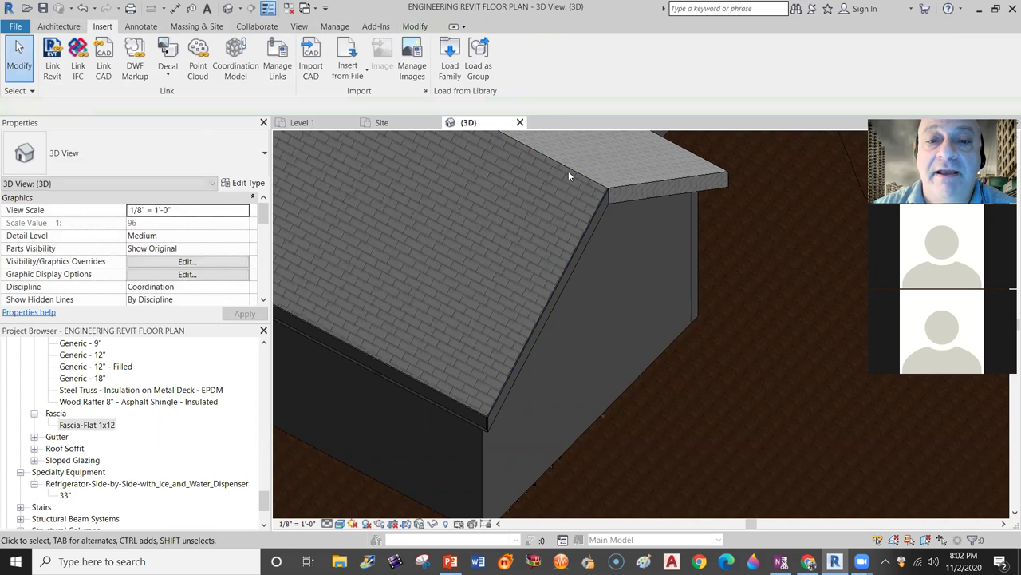
Review the Asphalt Shingle material of the Generic - 12" roof's Structure layer, searching materials for ASP, and leave without saving changes.
click(566, 166)
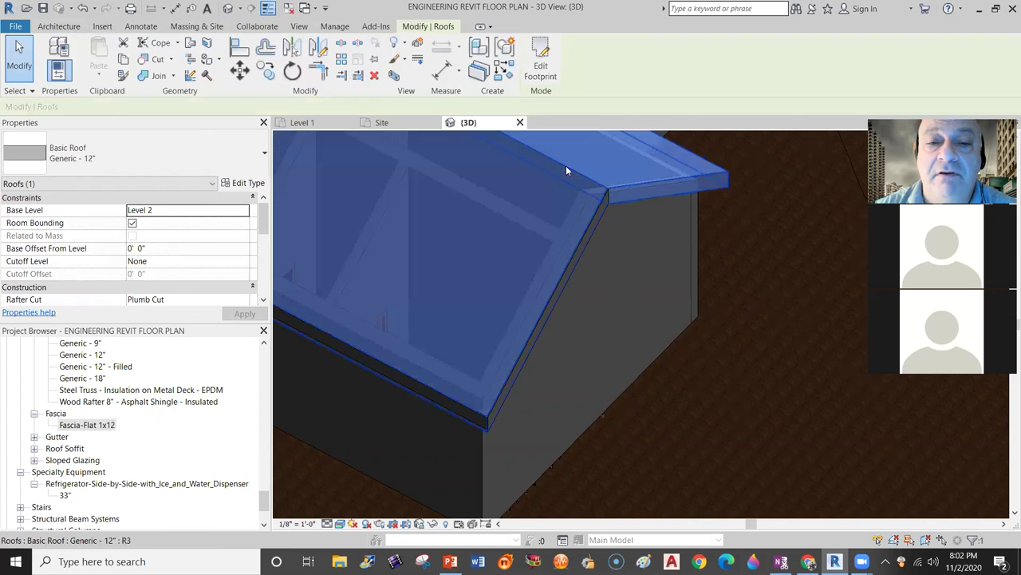
click(242, 185)
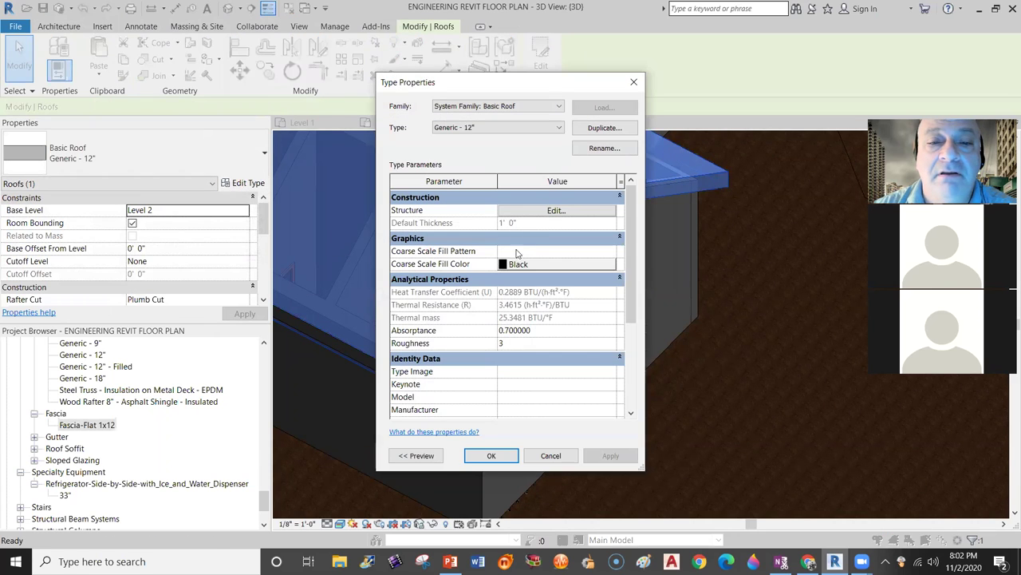
click(556, 211)
click(491, 210)
click(498, 209)
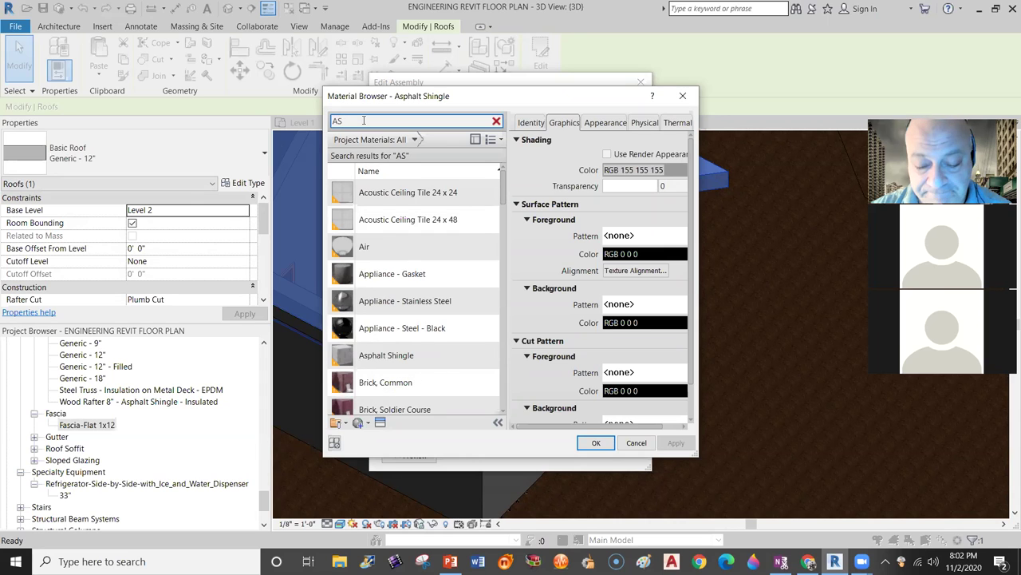
click(403, 196)
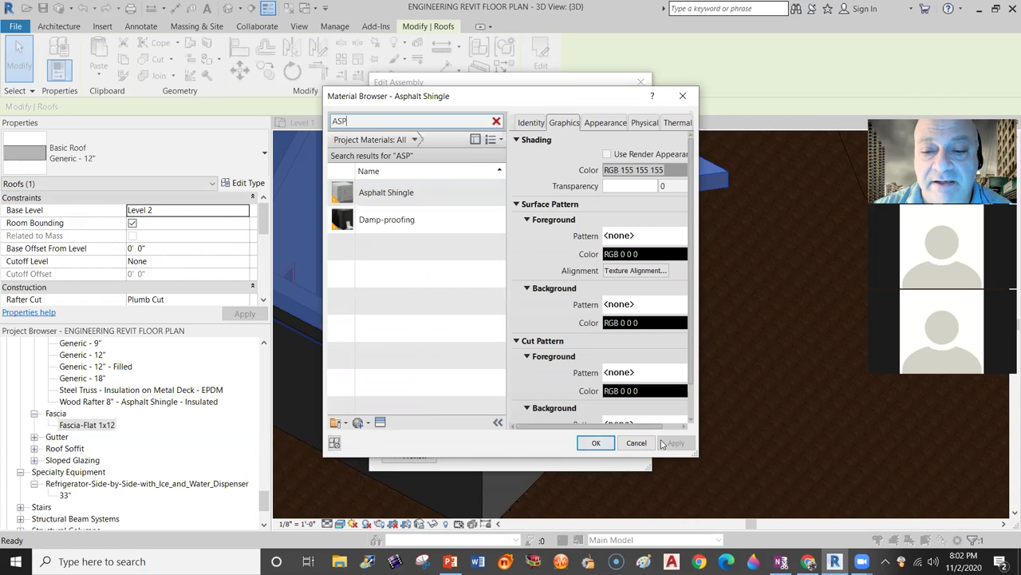
click(596, 442)
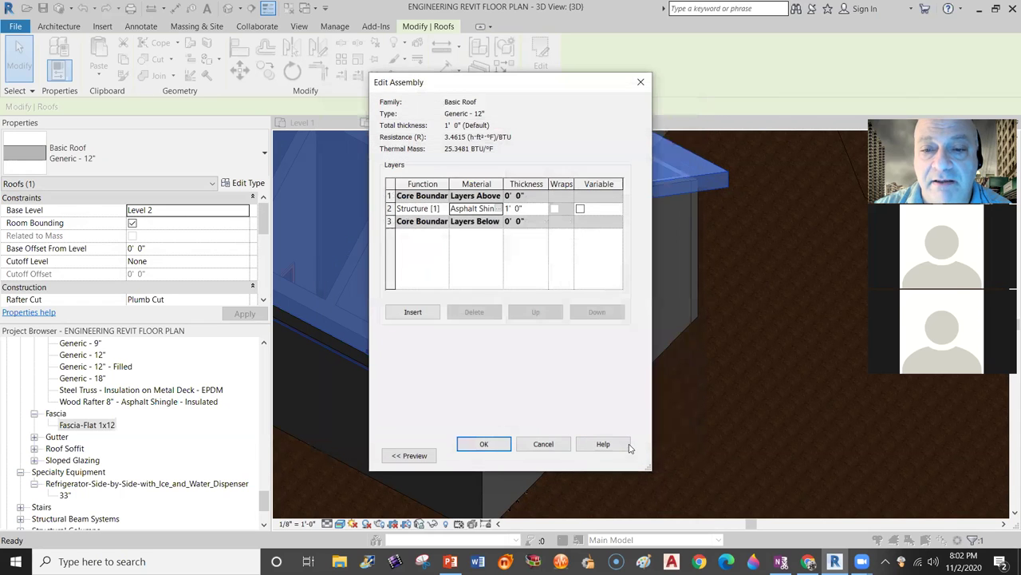
click(545, 444)
key(Escape)
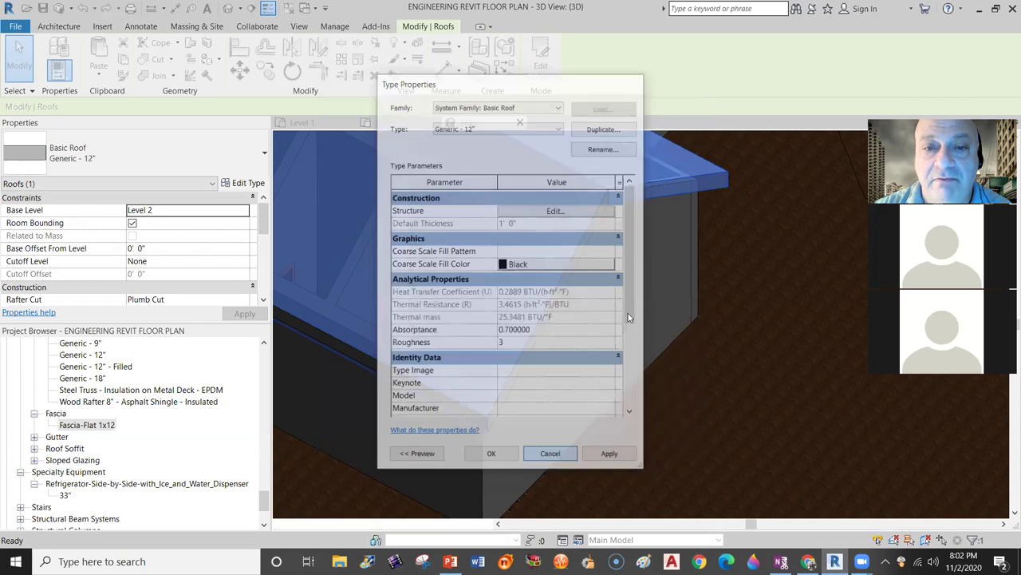
key(Escape)
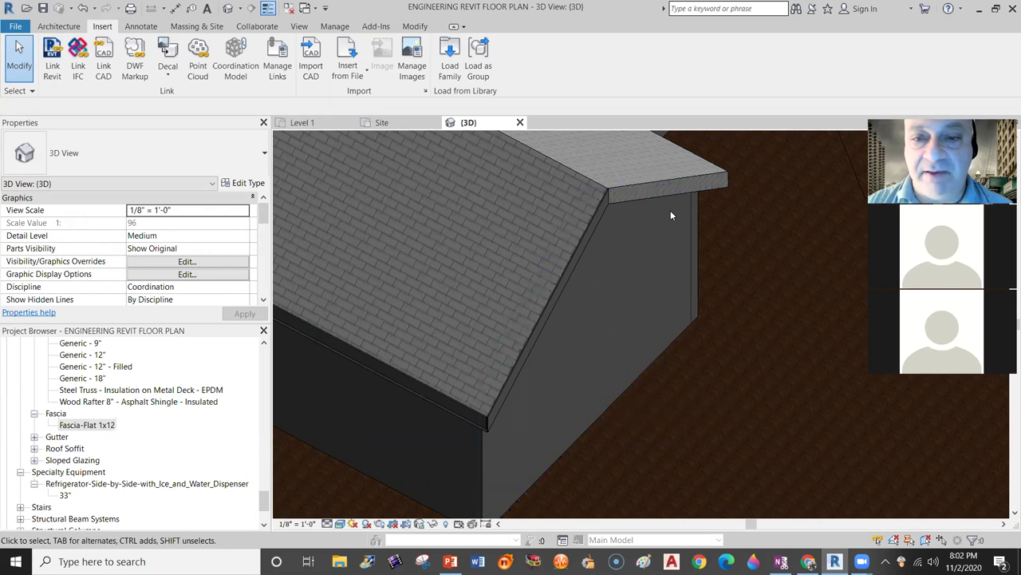
click(88, 430)
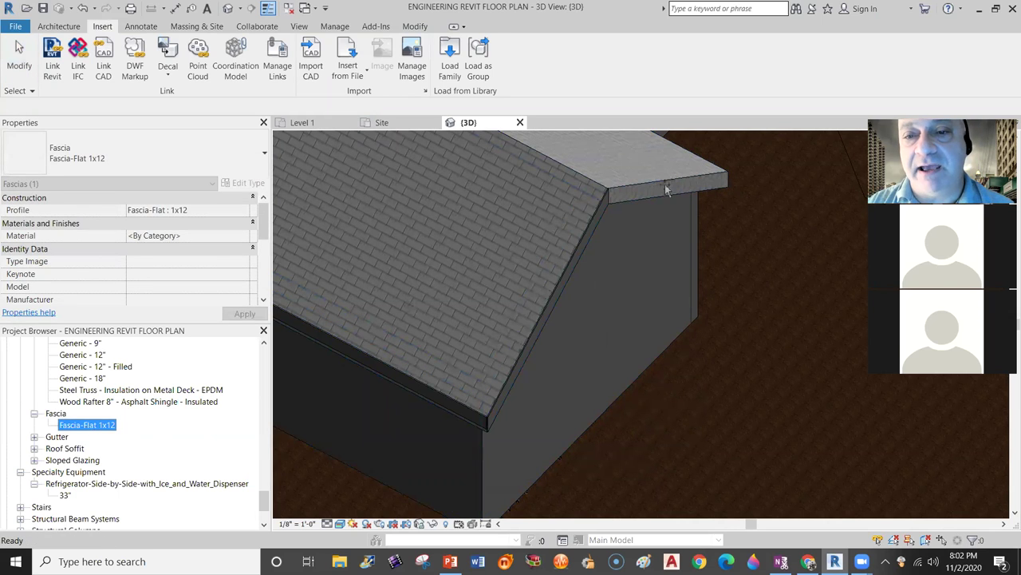
drag(666, 189, 656, 178)
key(Escape)
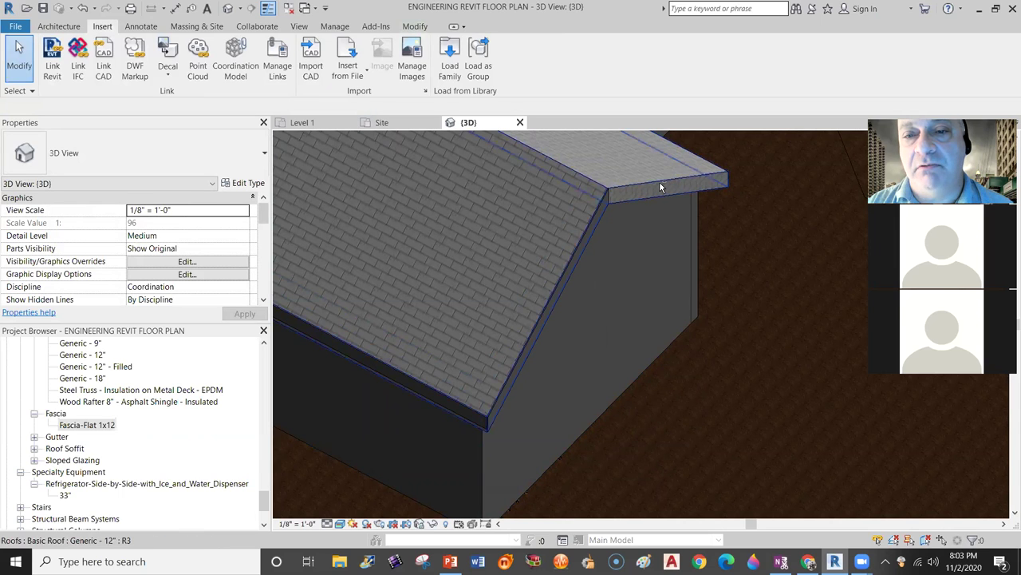
Place Fascia-Flat 1x12 on the far sloped edge of the main roof's end gable.
drag(94, 426, 590, 197)
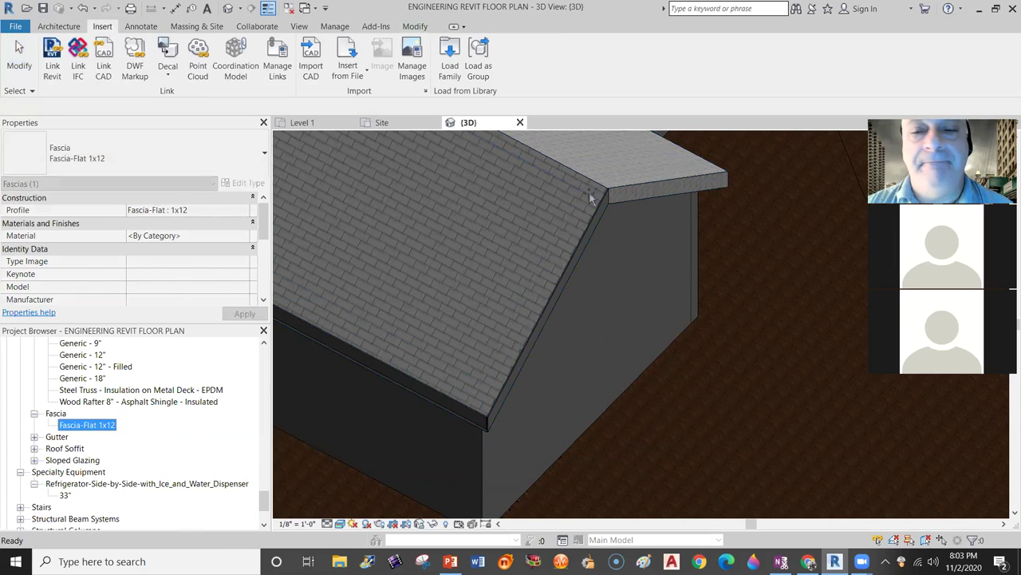
click(678, 178)
Place Fascia-Flat 1x12 along the main roof's long eave on the other side of the small windowed gable.
shift+middle_drag(593, 340, 873, 437)
scroll(566, 452, up, 3)
scroll(488, 350, up, 2)
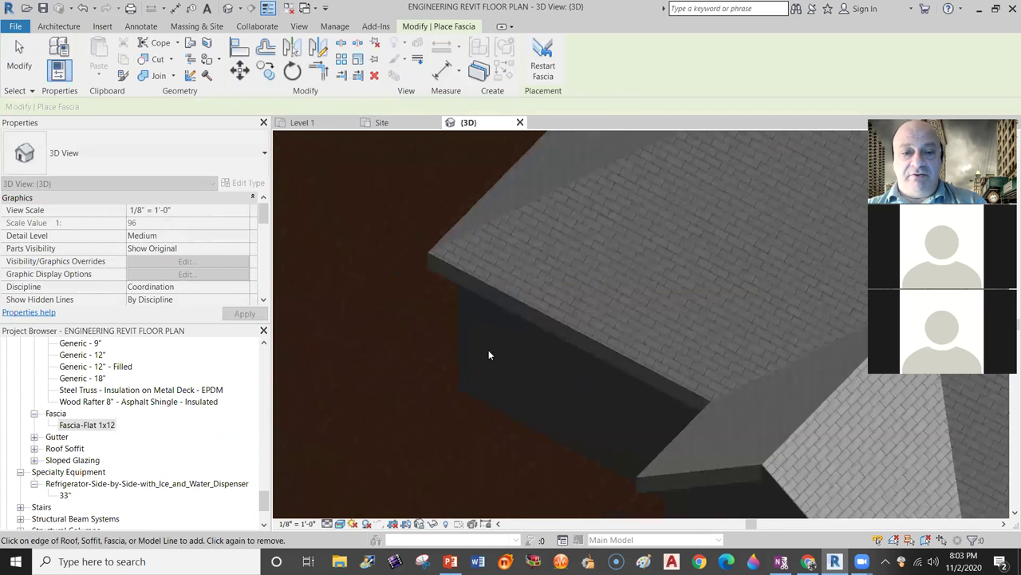
scroll(488, 350, up, 2)
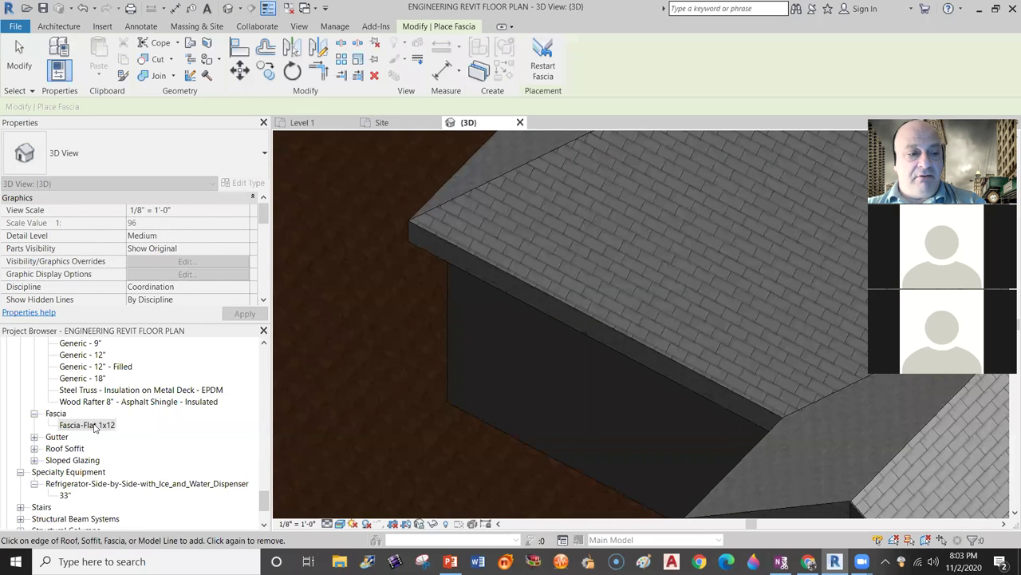
click(95, 428)
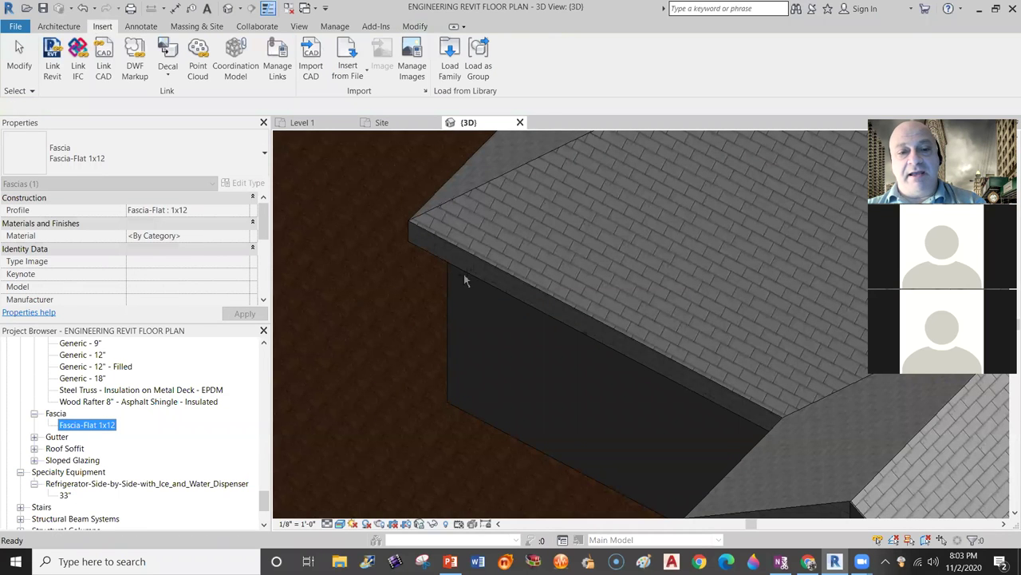
key(Return)
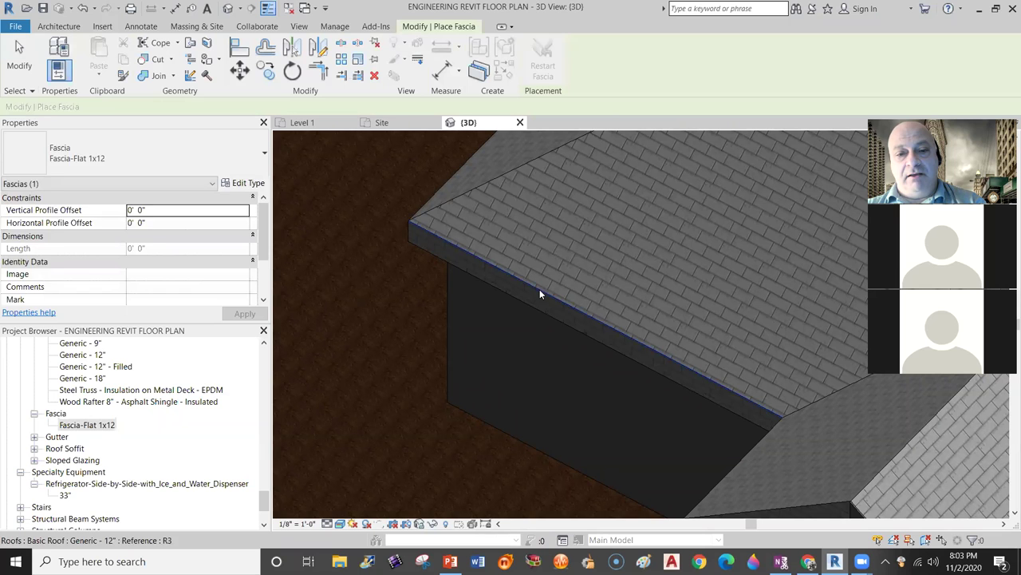
shift+middle_drag(565, 363, 484, 347)
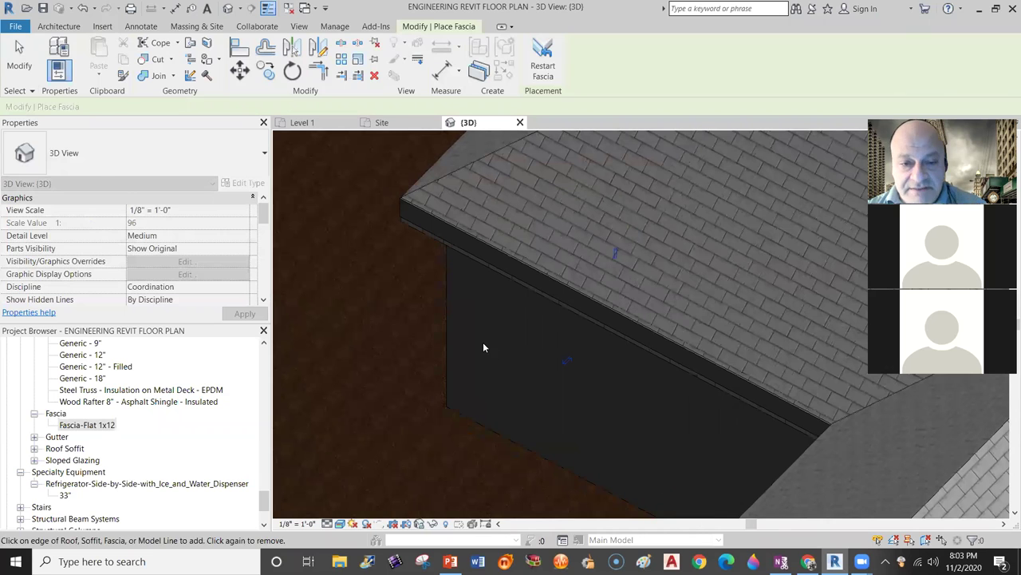
Finish placing Fascia-Flat 1x12 along the main roof's long eave and leave the fascia command.
scroll(484, 261, up, 2)
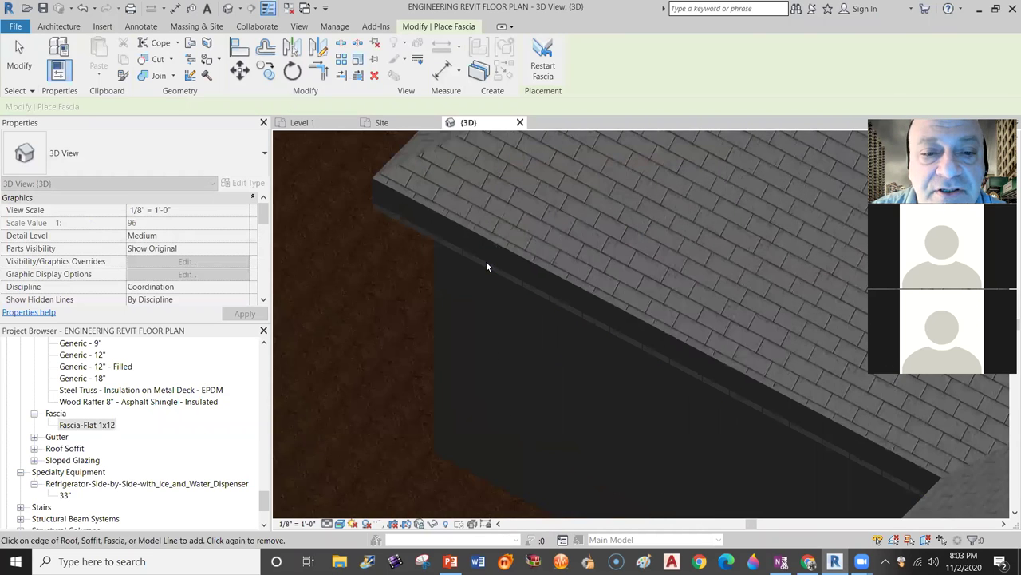
click(432, 224)
key(Escape)
key(Escape)
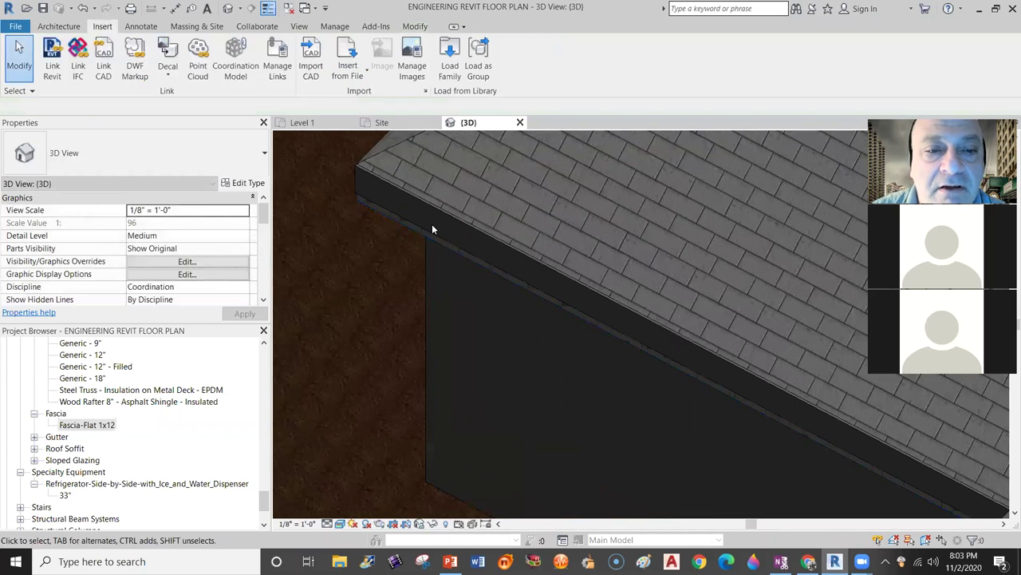
Try to set the eave fascia type's profile to Fascia-Flat : 1x14 and cancel the type changes.
click(410, 196)
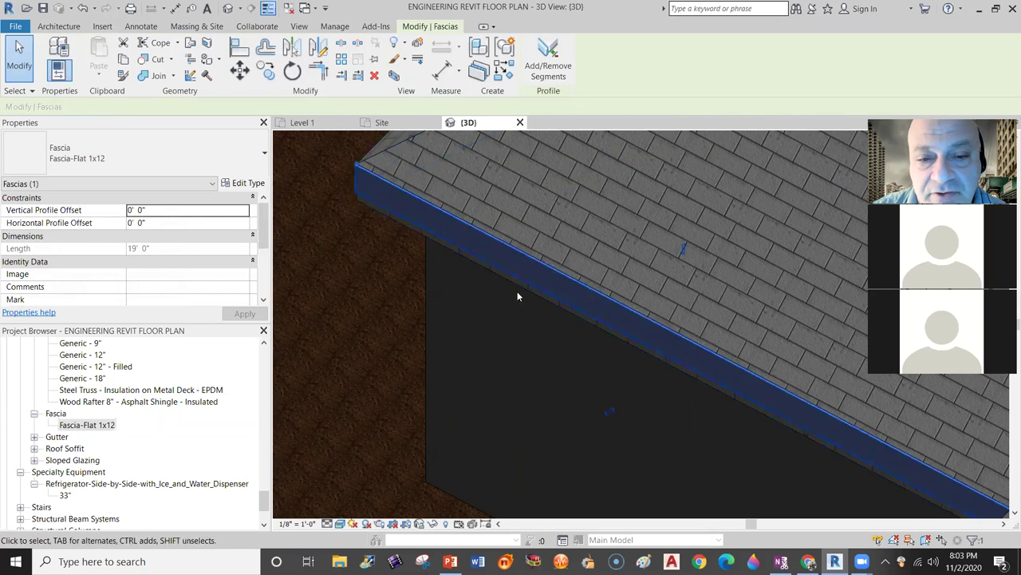
click(244, 183)
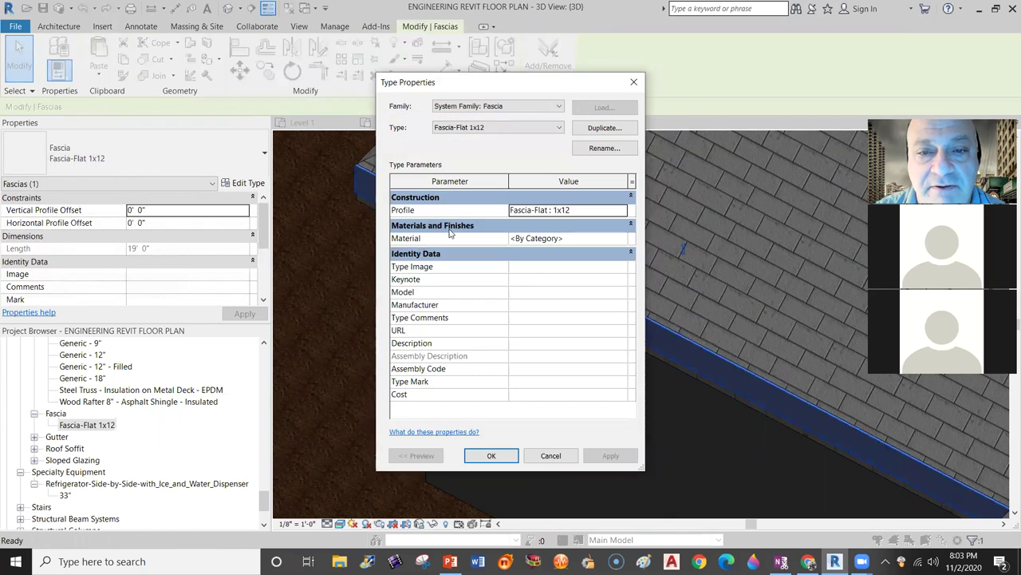
click(573, 210)
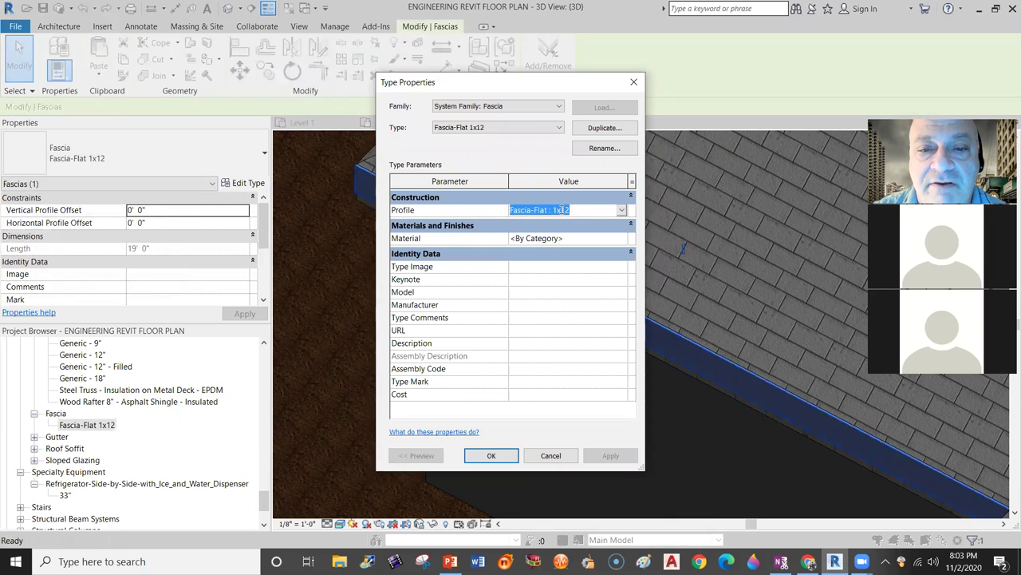
click(567, 210)
text(4)
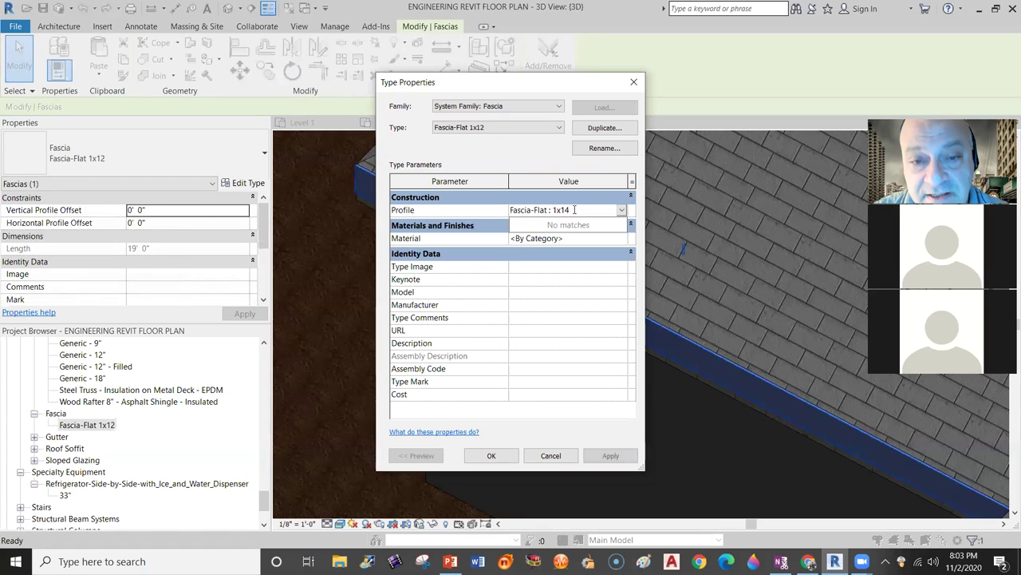
click(583, 198)
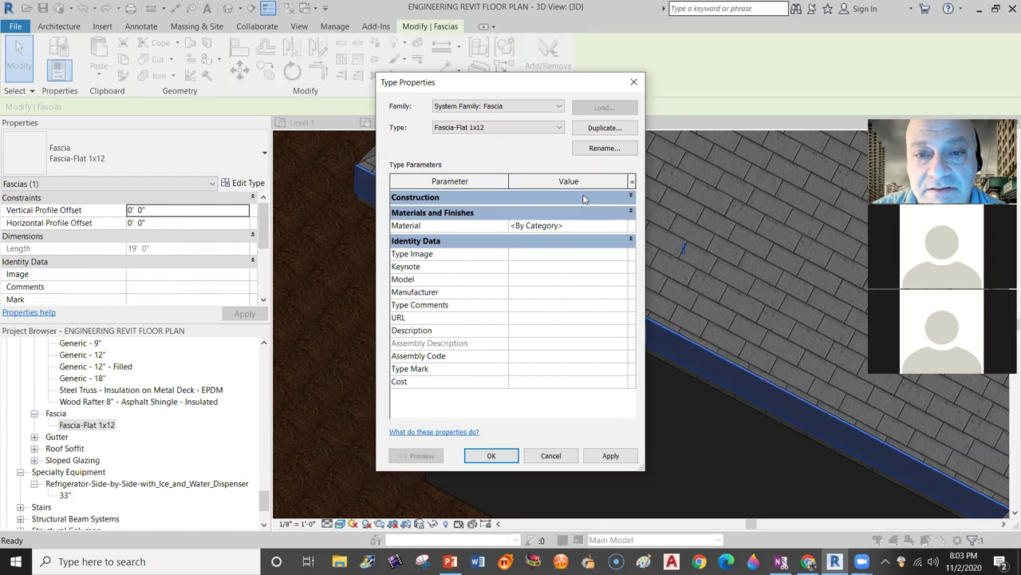
click(588, 224)
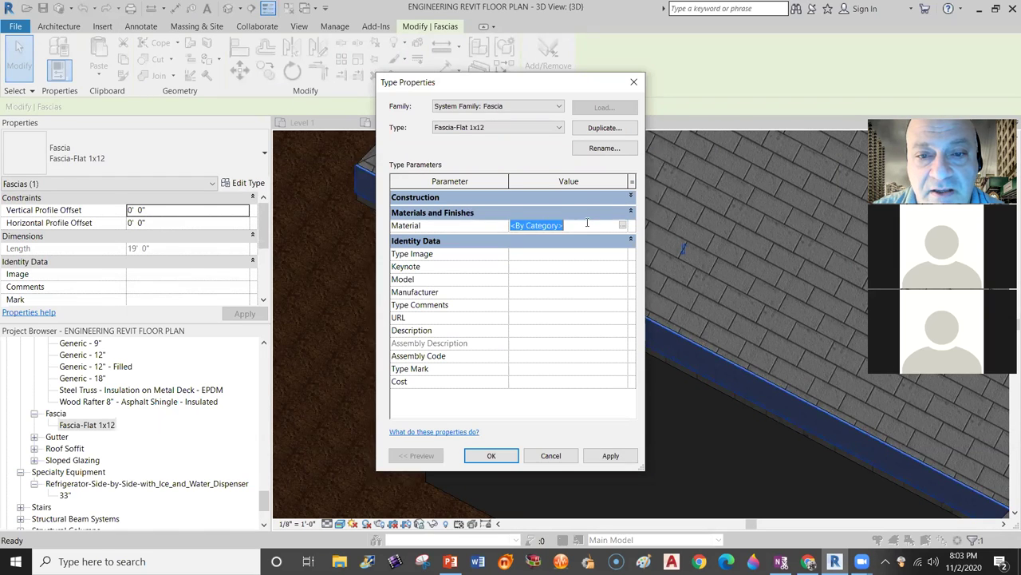
click(552, 455)
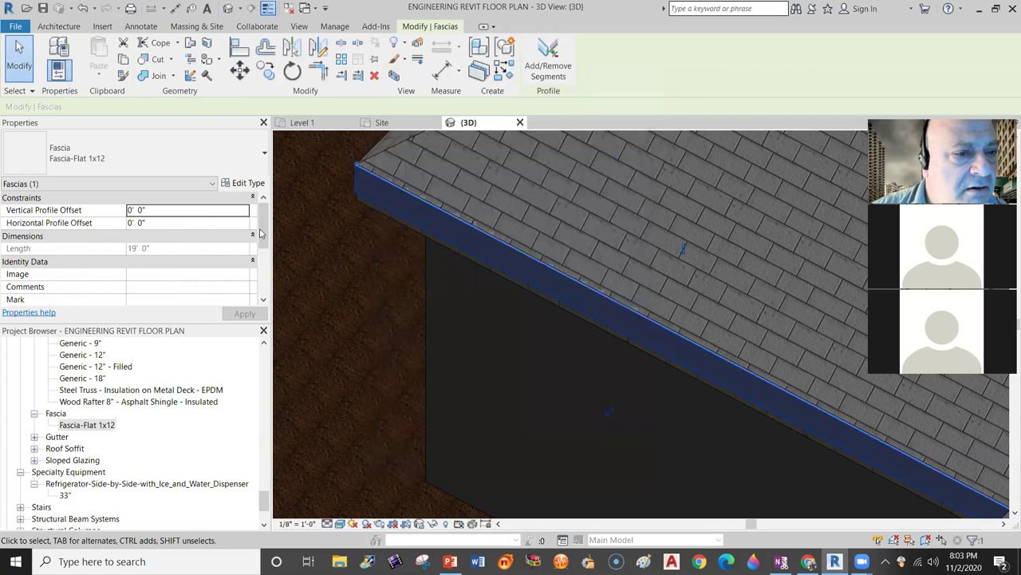
Review the eave fascia's instance properties and the fascia types available for it.
scroll(266, 229, down, 3)
scroll(268, 220, up, 3)
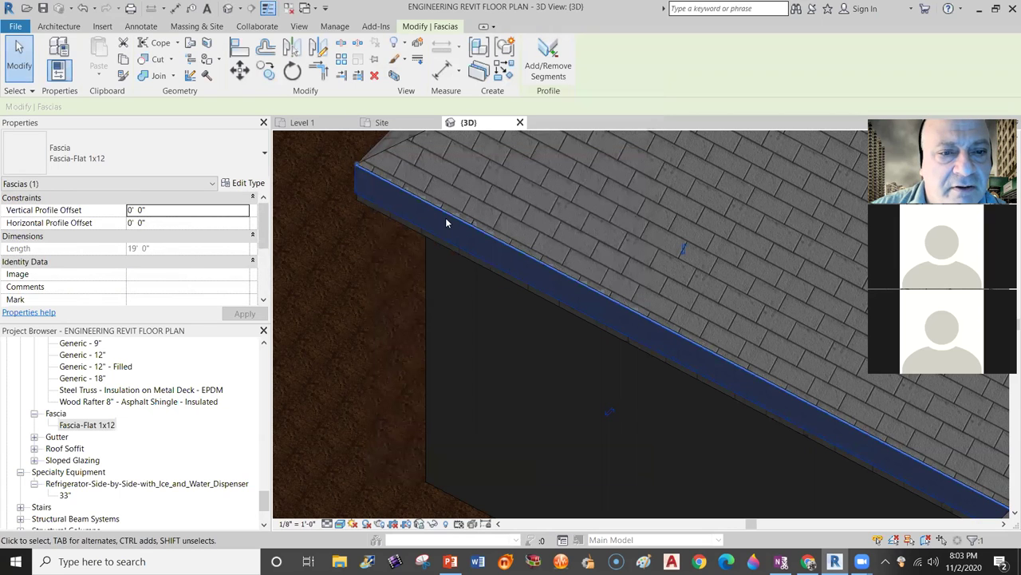
key(Escape)
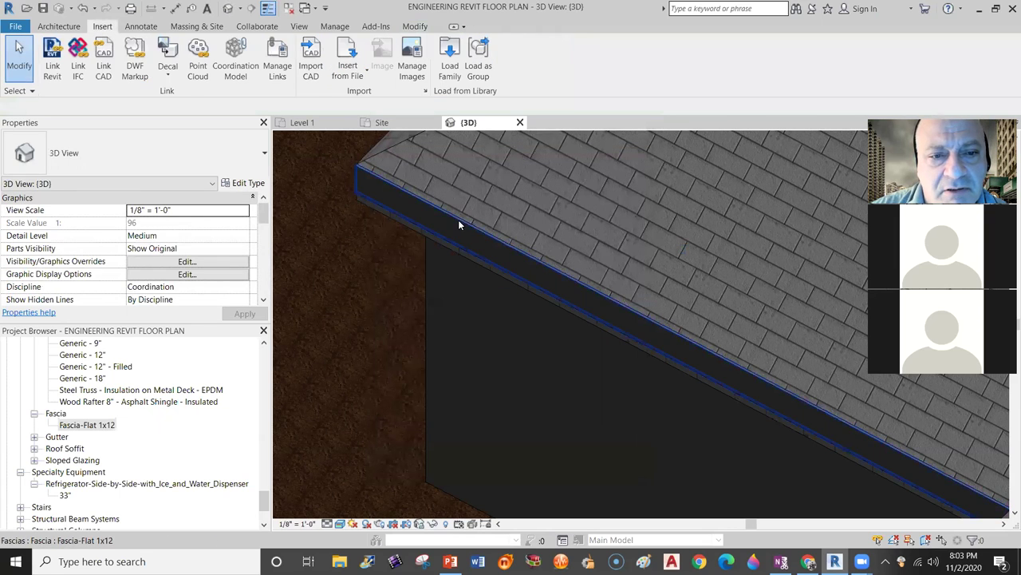
click(458, 224)
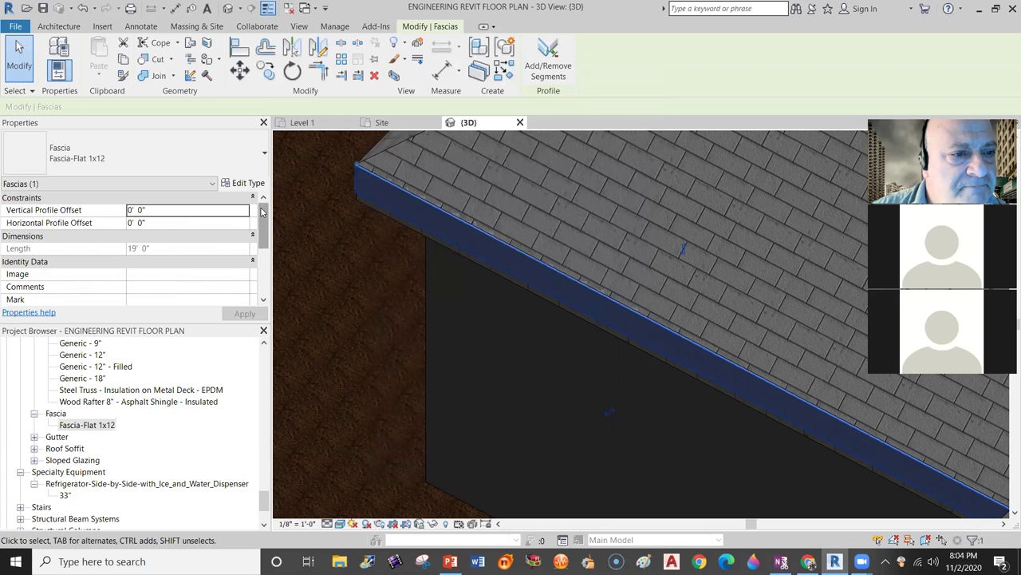
click(250, 169)
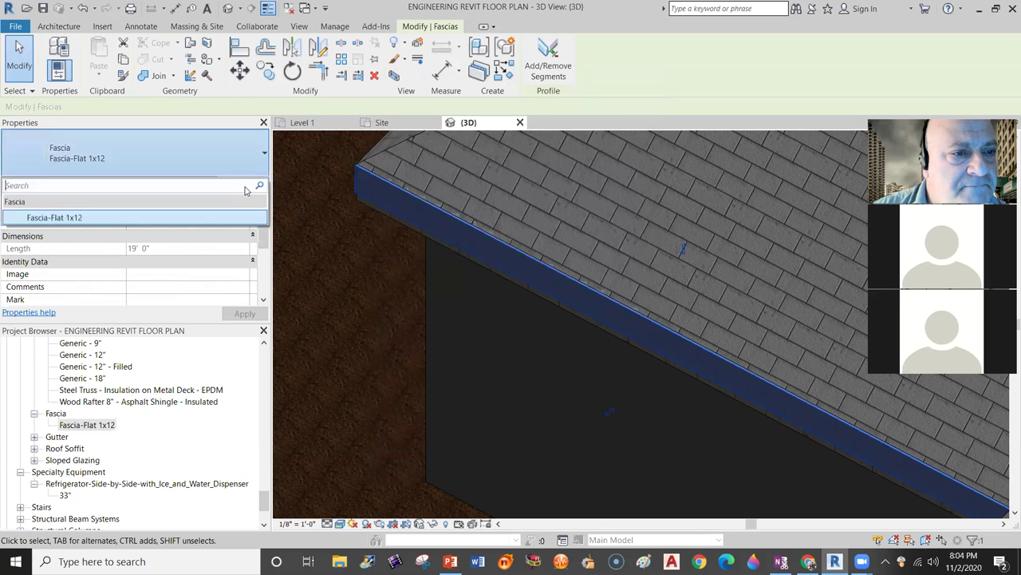
click(288, 181)
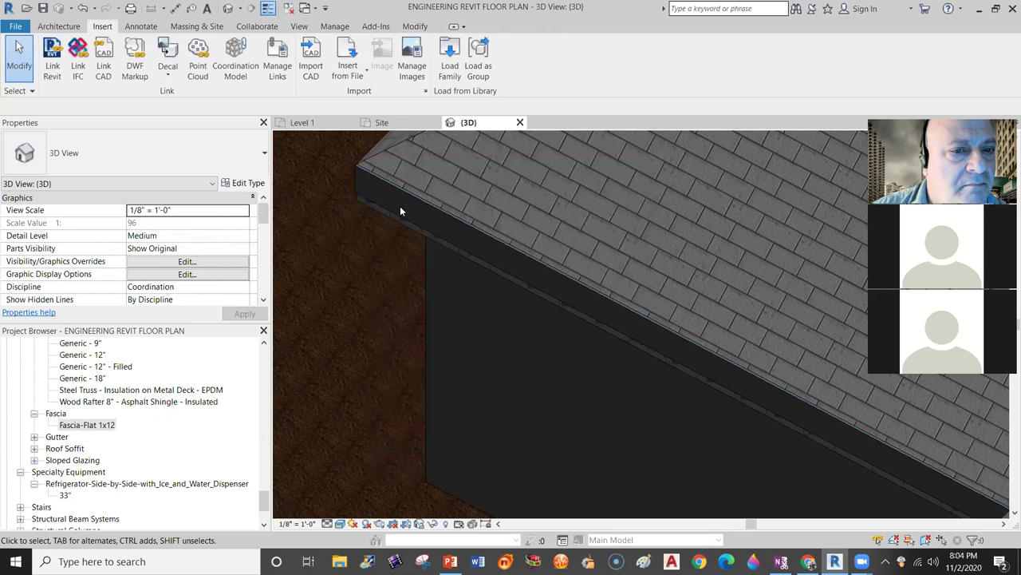
Browse the project materials for the Fascia-Flat 1x12 type's Material parameter and cancel the selection.
click(392, 209)
click(247, 184)
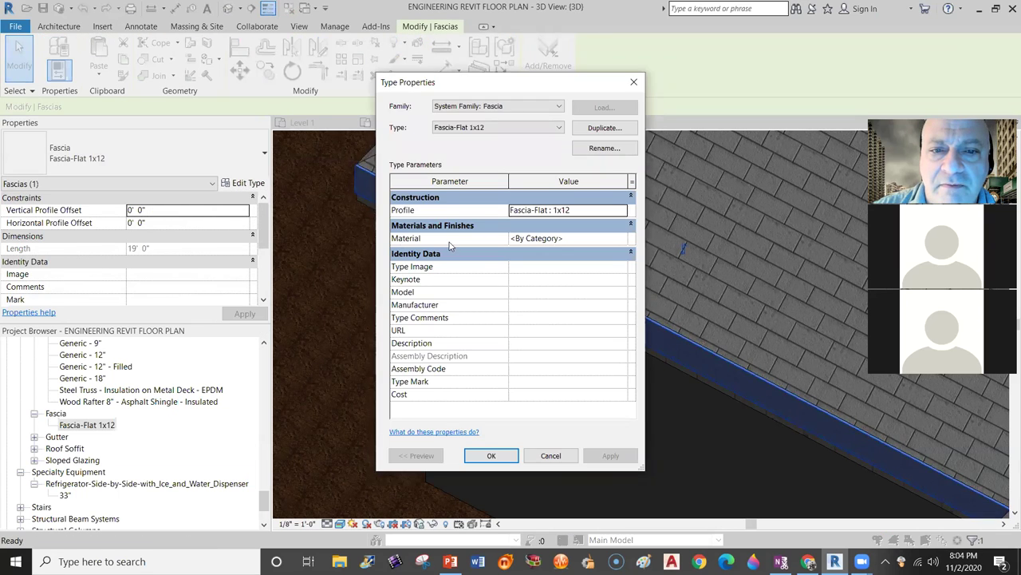
click(623, 243)
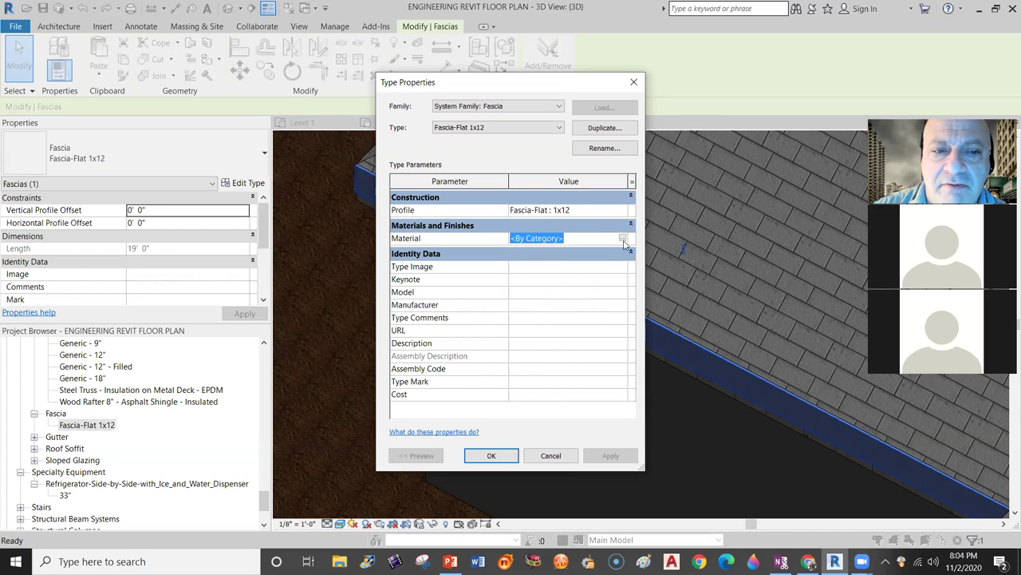
click(622, 239)
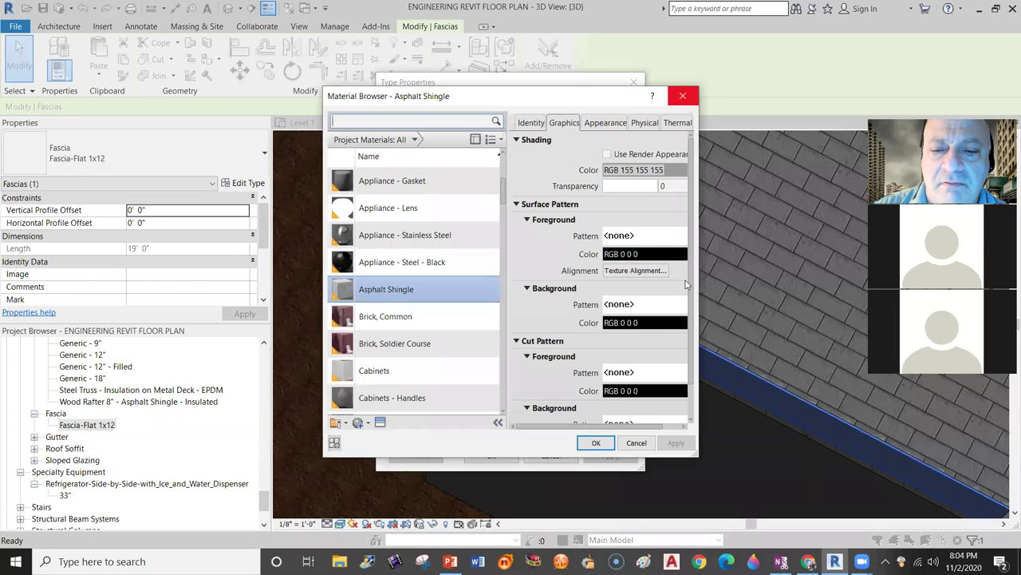
click(636, 442)
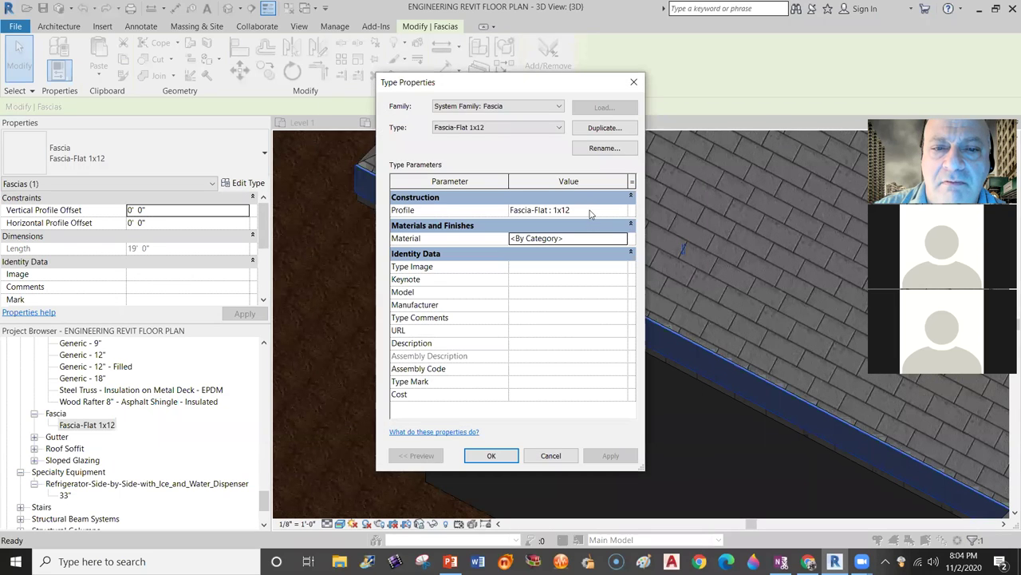
Review the profiles available for the Fascia-Flat 1x12 type and leave its type properties without saving.
click(590, 210)
click(622, 211)
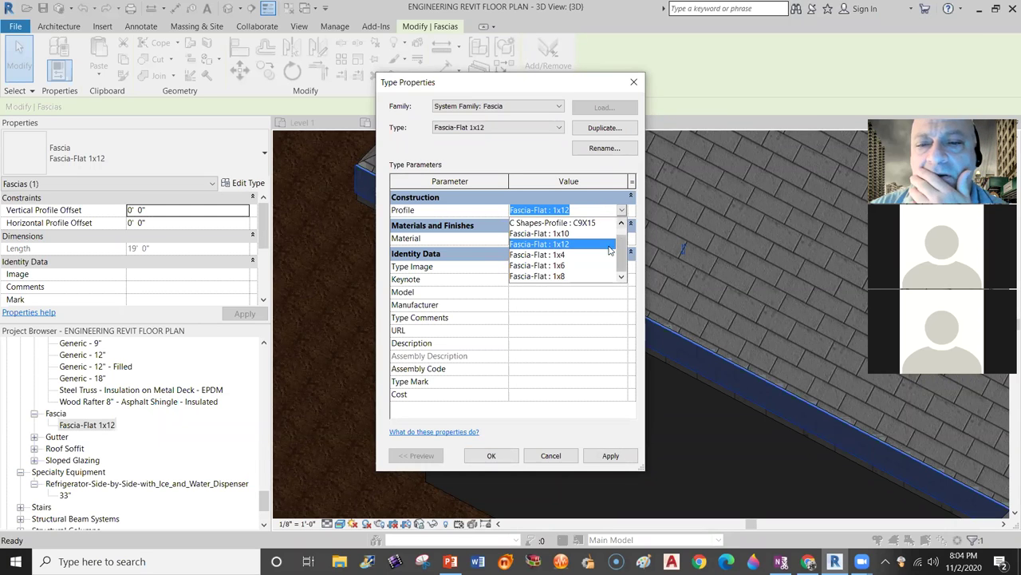
scroll(625, 232, up, 1)
mouse_move(625, 236)
mouse_down()
mouse_move(620, 258)
mouse_move(621, 232)
mouse_up()
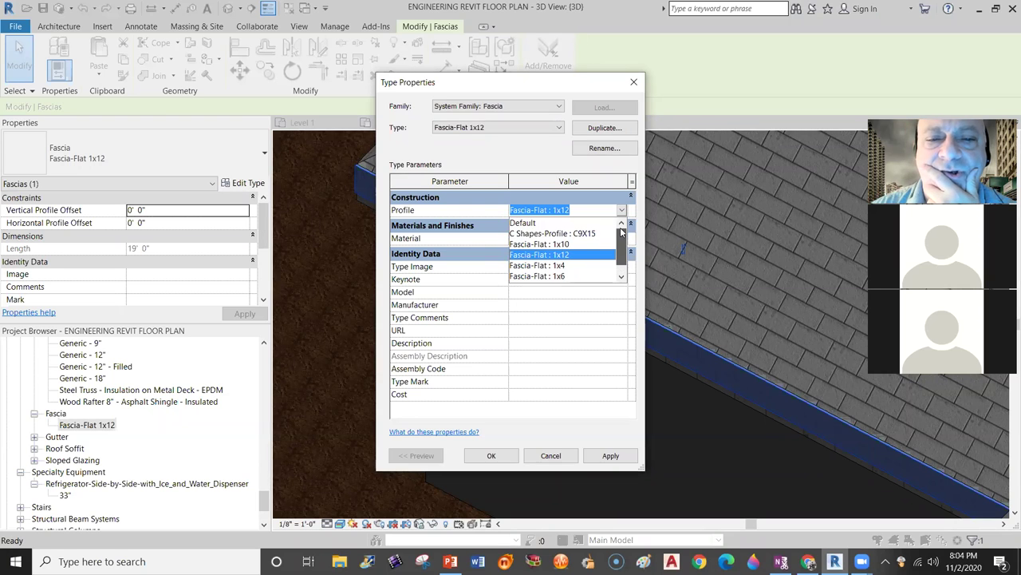
click(559, 254)
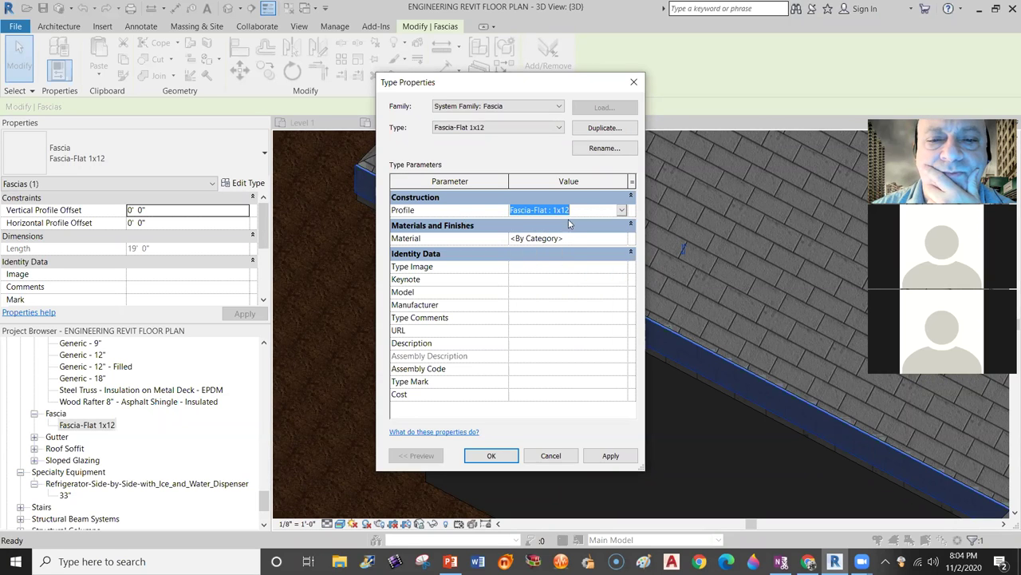
click(550, 455)
click(363, 345)
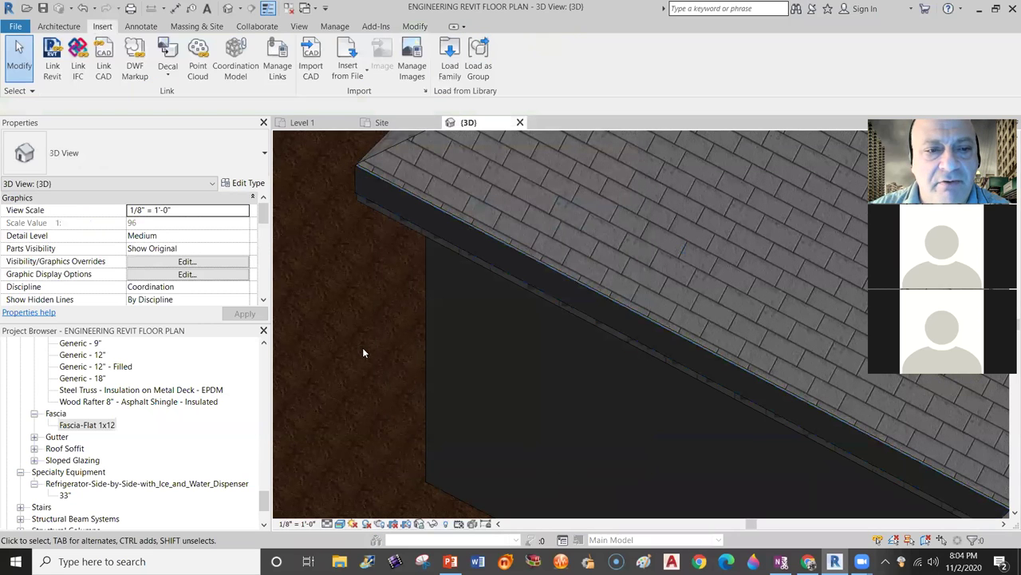
Examine the fascia on the main roof's long eave beside the small windowed gable, including its profile flip controls and outer end.
scroll(388, 391, down, 2)
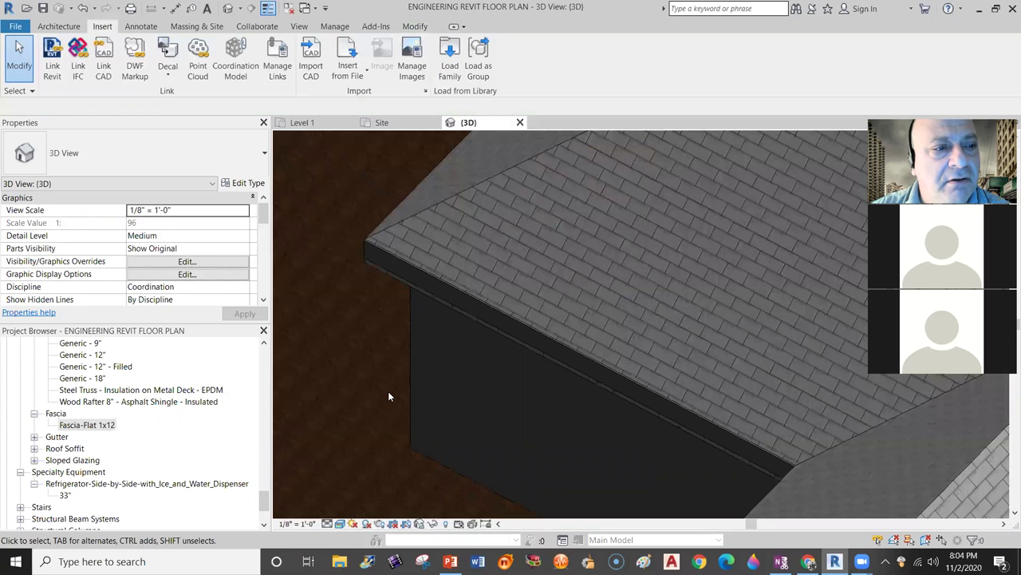
scroll(590, 406, down, 3)
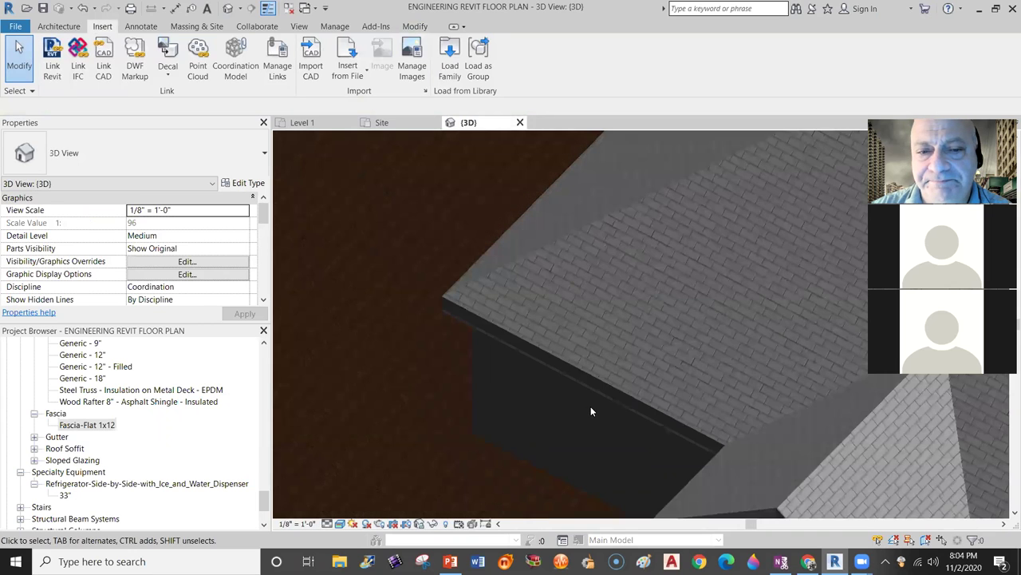
middle_drag(577, 411, 608, 402)
scroll(402, 341, down, 1)
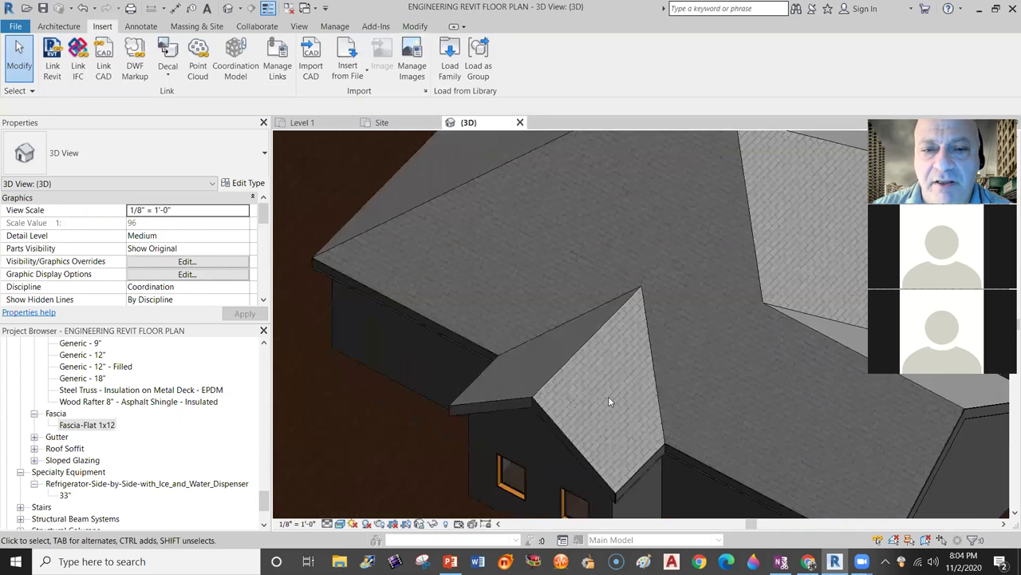
click(384, 302)
scroll(388, 324, up, 4)
scroll(402, 348, up, 3)
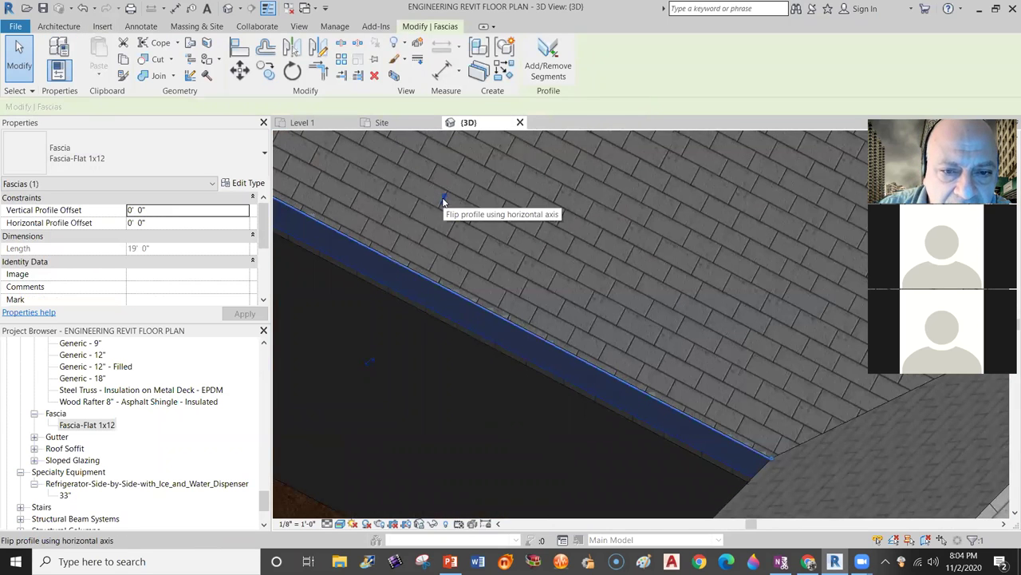
middle_drag(471, 316, 533, 318)
scroll(534, 315, down, 2)
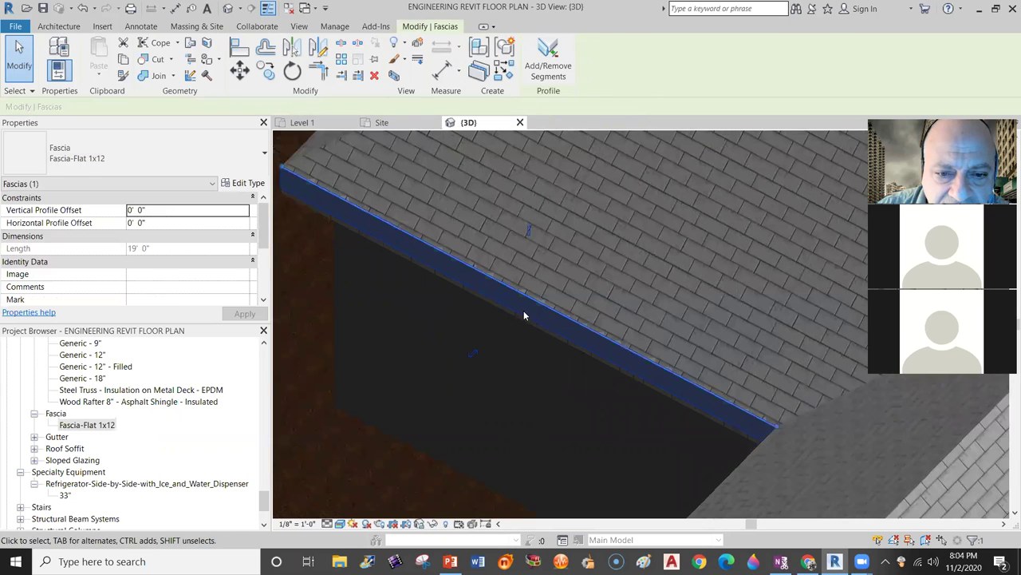
key(Escape)
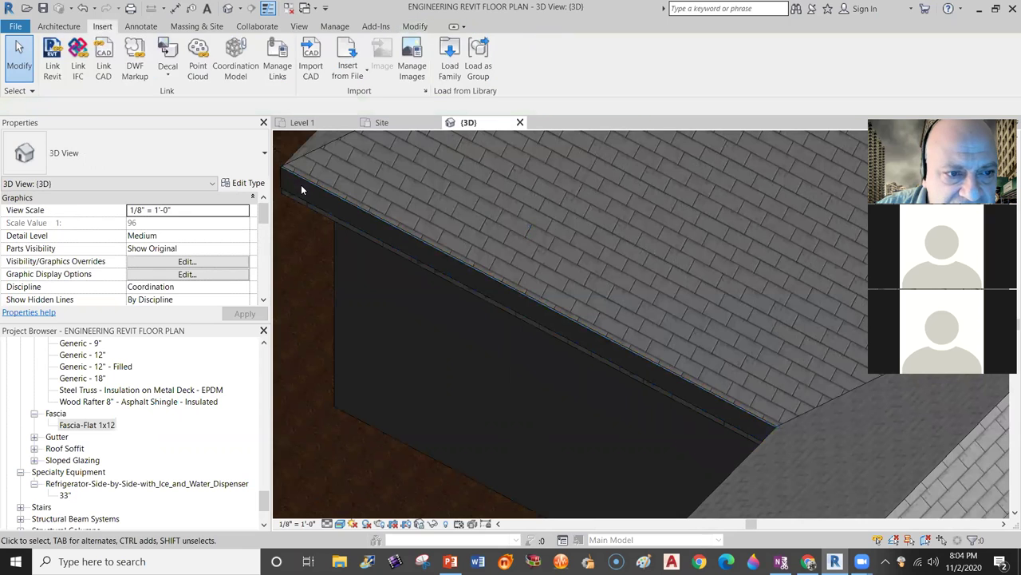
right_click(301, 184)
click(293, 191)
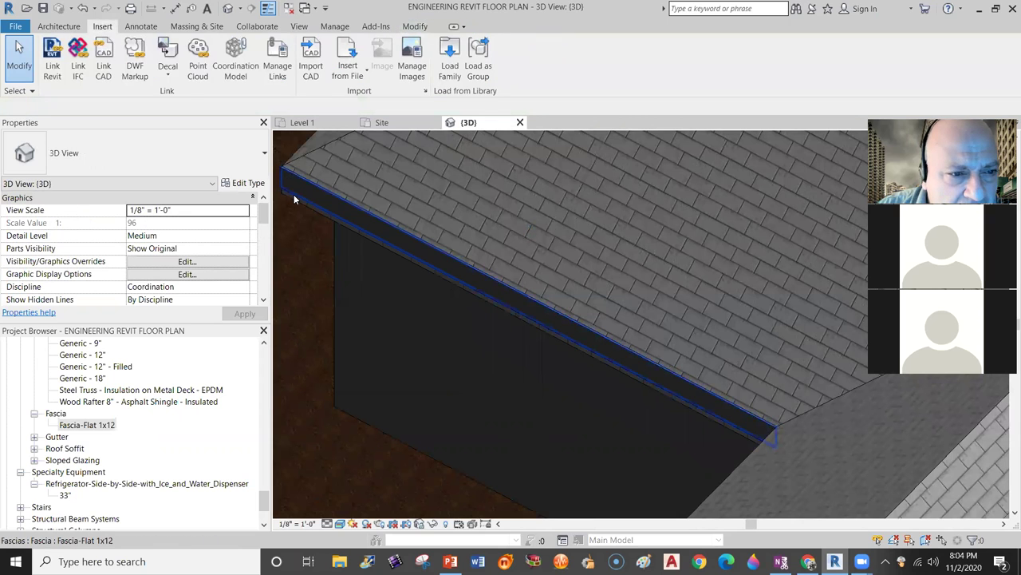
click(294, 194)
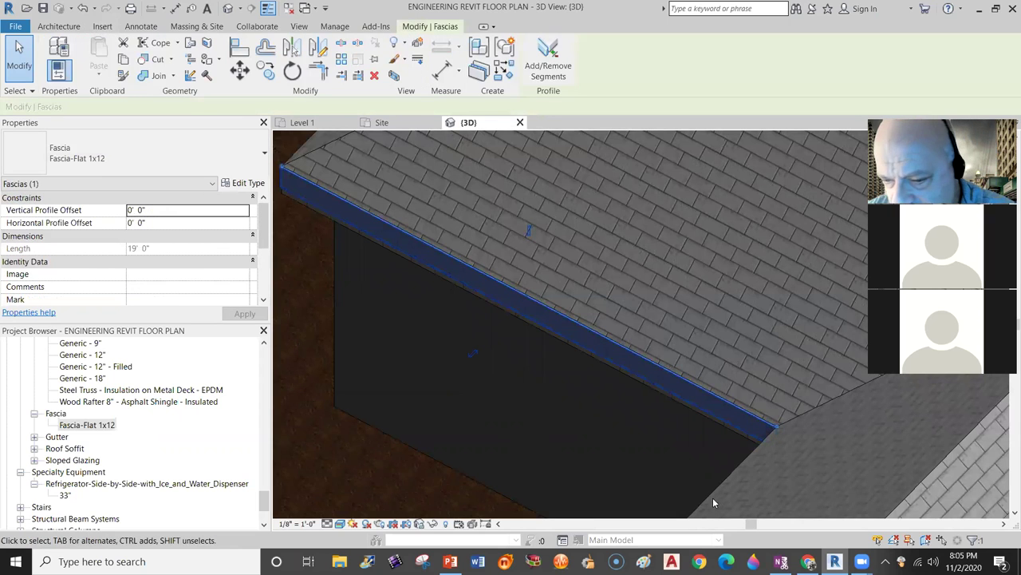
Switch to Google Drive, set the revit family folder's access to Anyone with the link, and copy its sharing link.
click(808, 561)
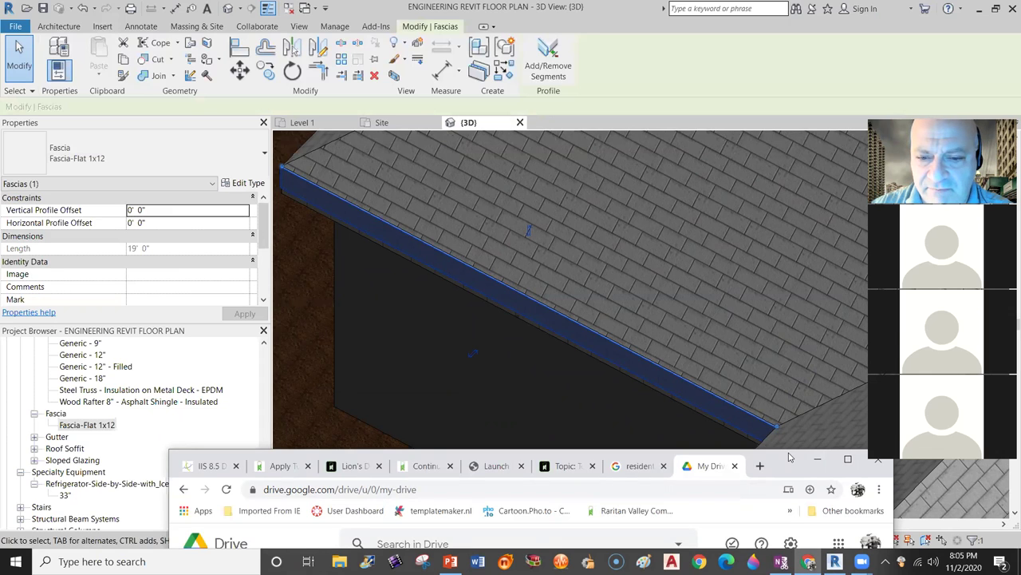
drag(789, 456, 718, 109)
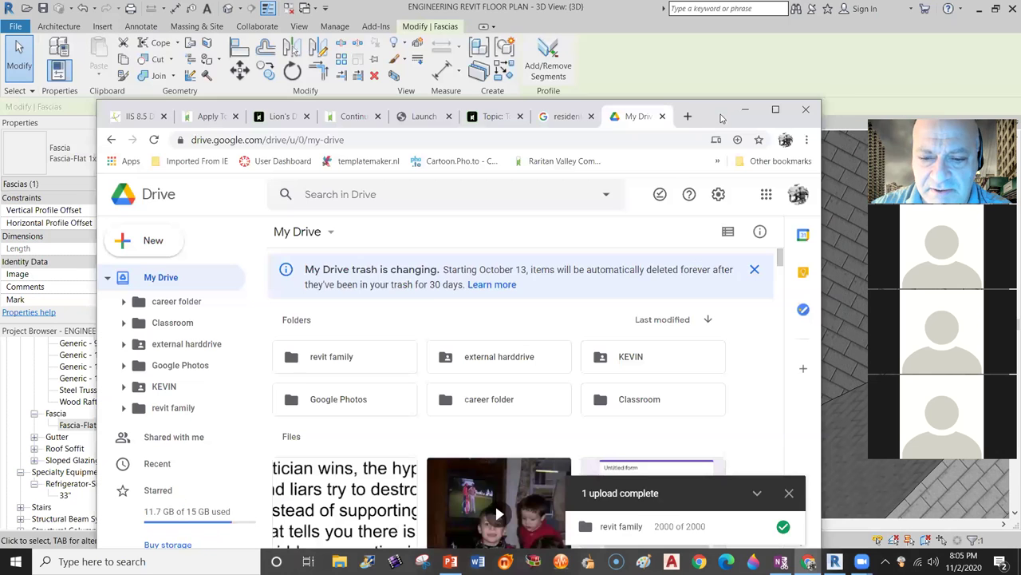
right_click(371, 362)
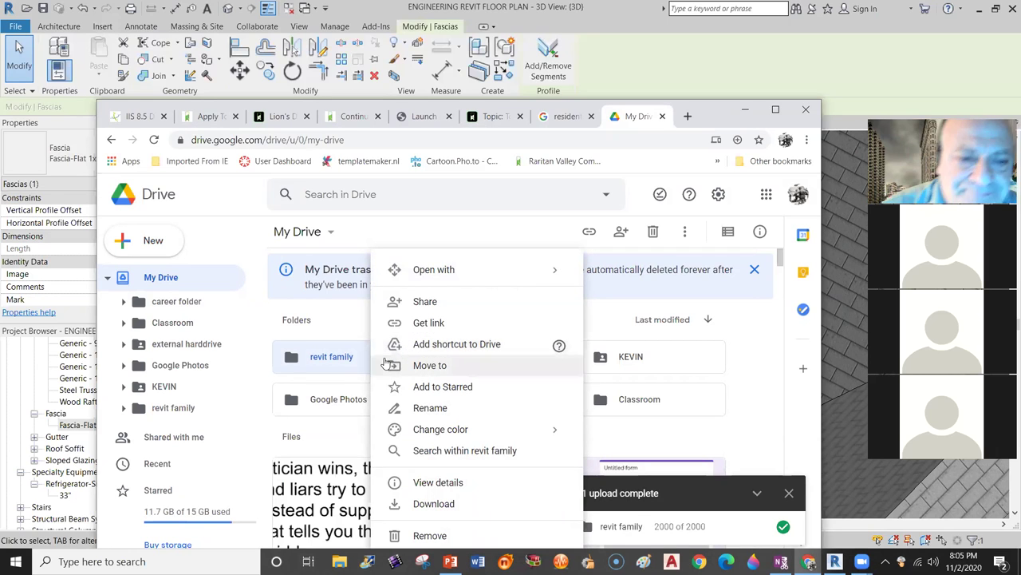
click(443, 324)
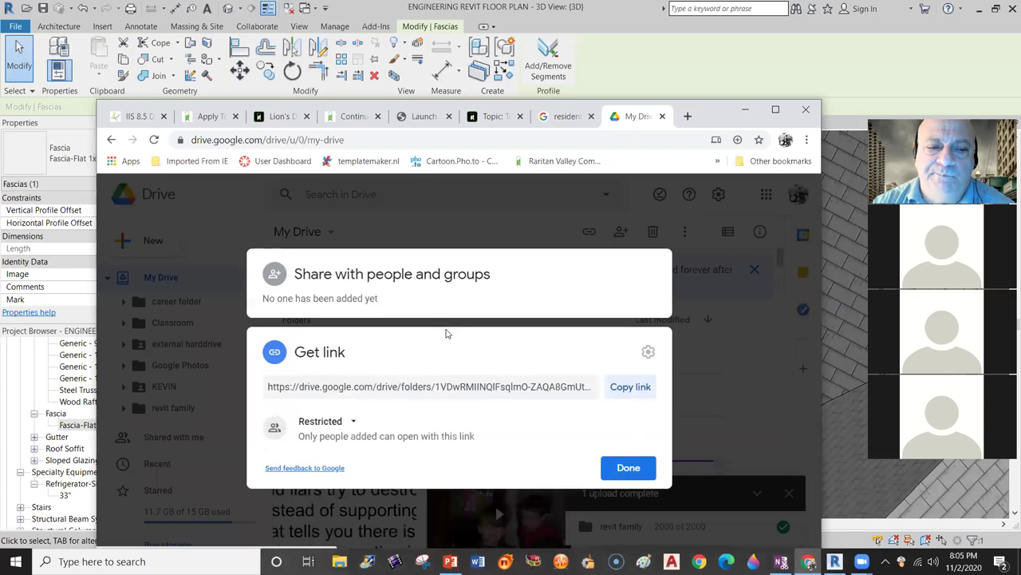
click(352, 422)
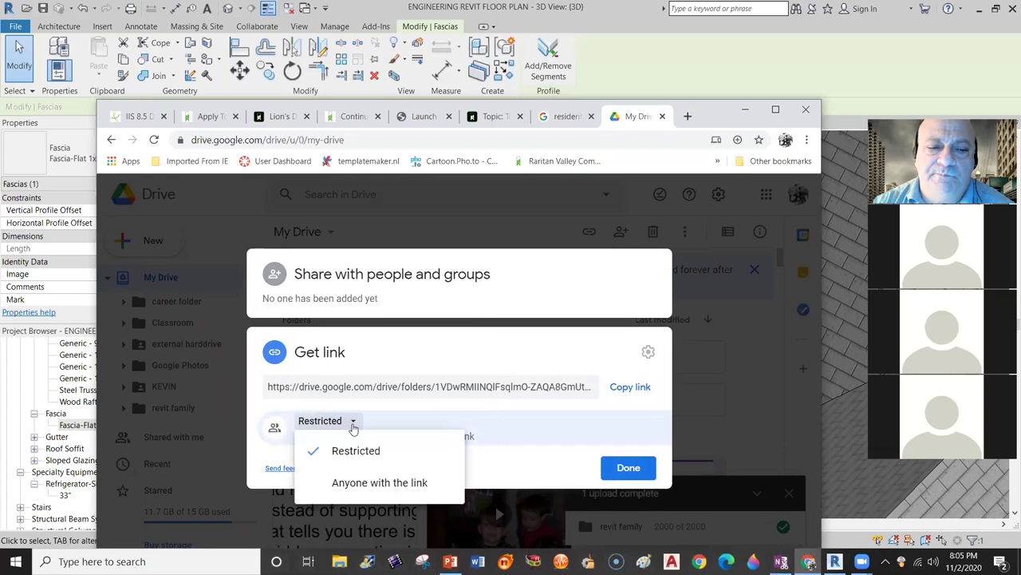
click(367, 482)
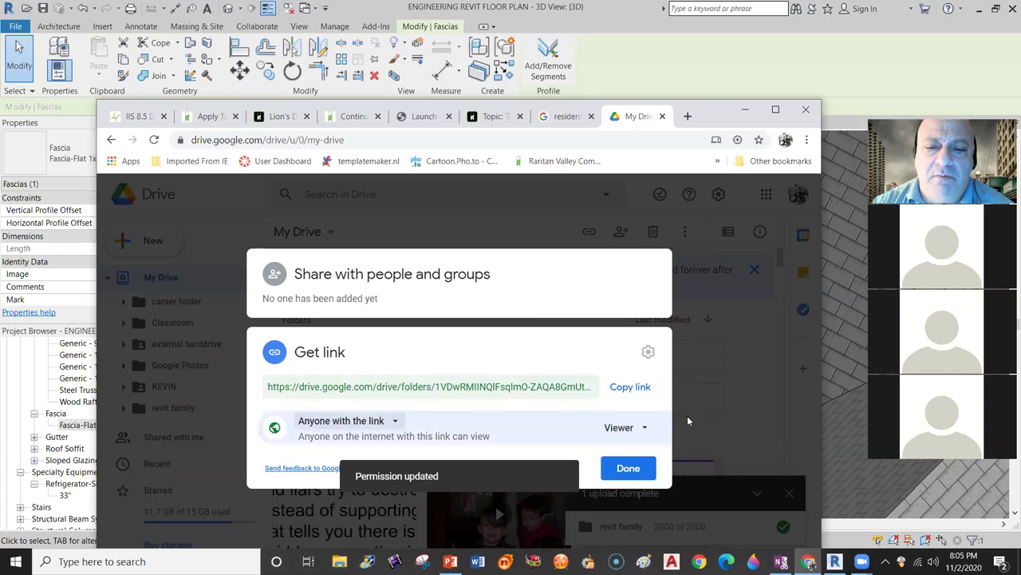
click(625, 390)
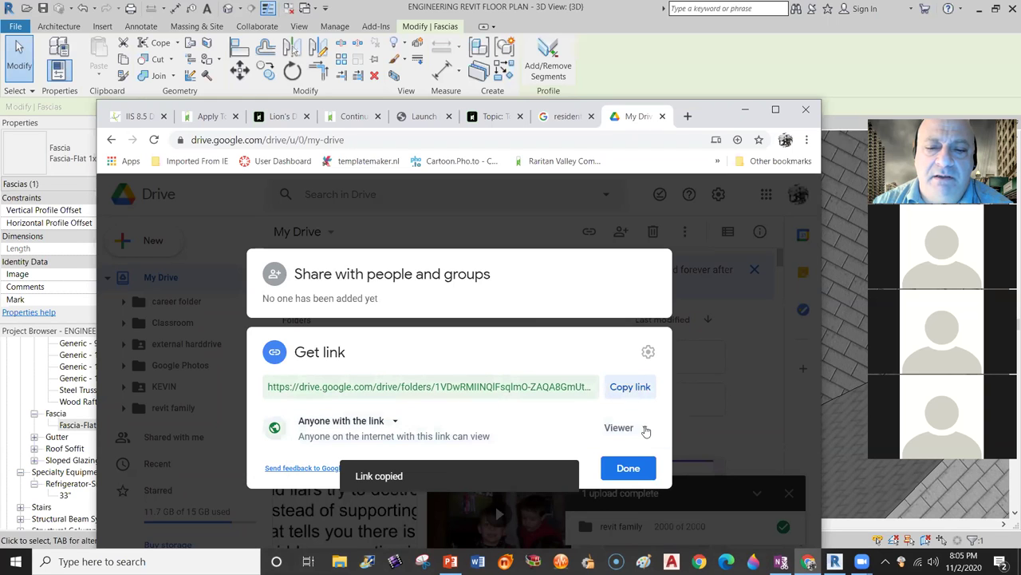
click(630, 469)
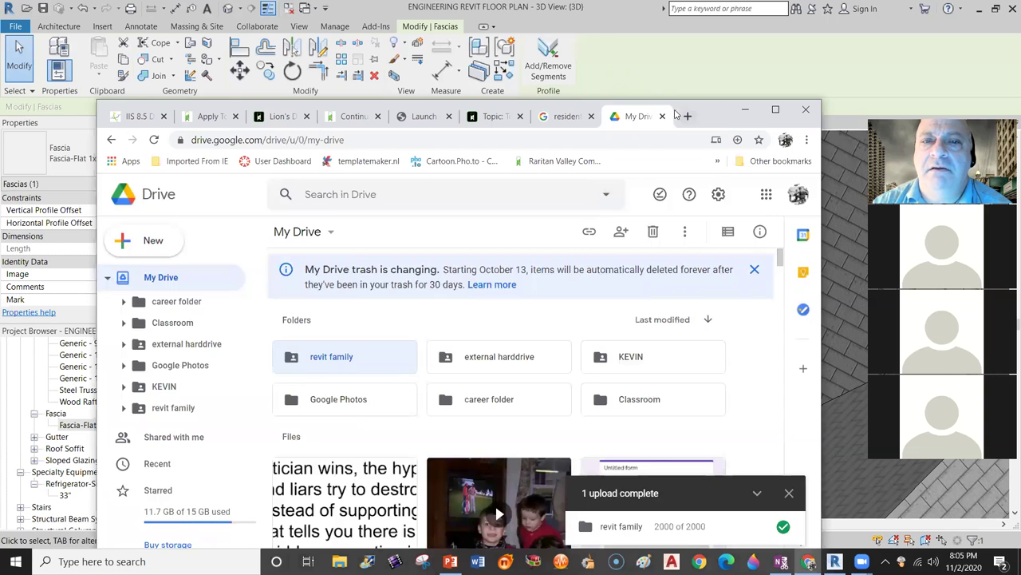
Start a new announcement in the ENGR-107-51V Canvas course and paste the folder's sharing link into its body.
click(488, 115)
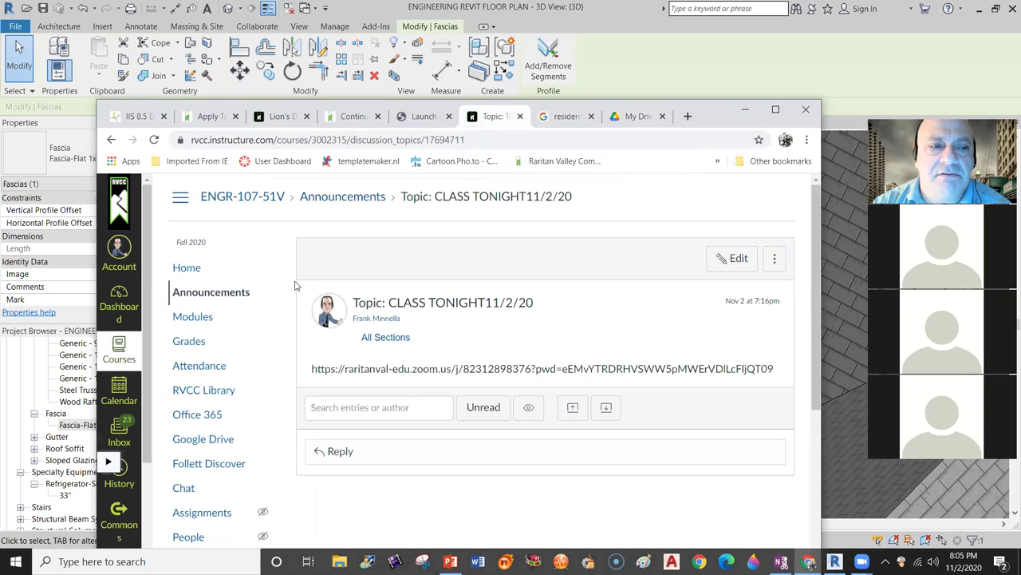
click(211, 293)
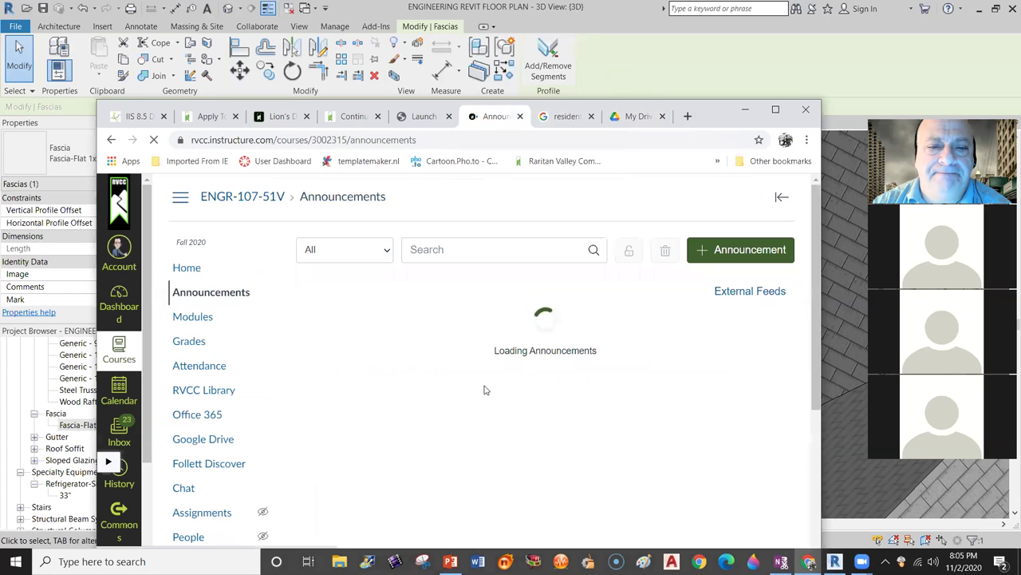
click(731, 254)
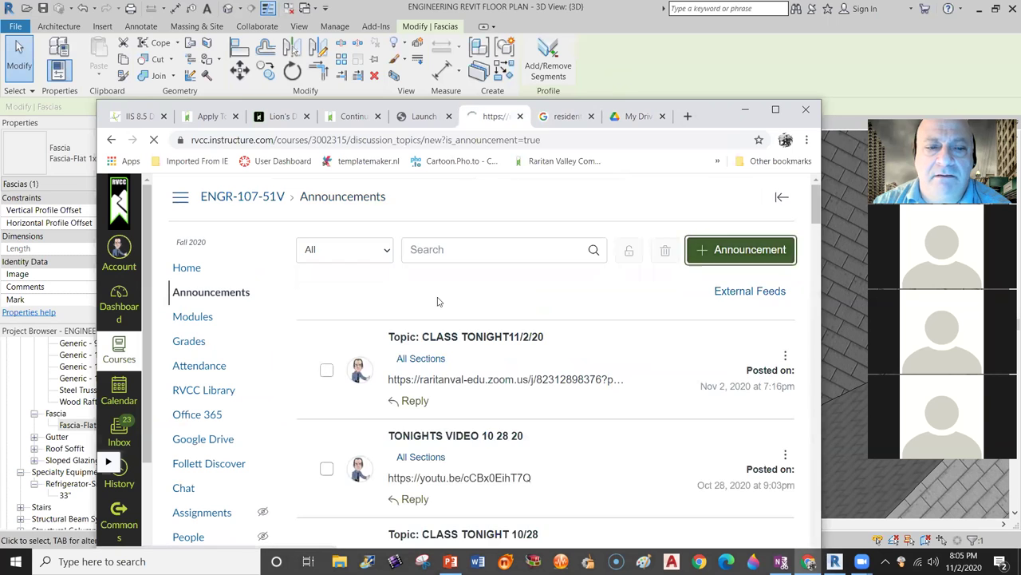
click(368, 372)
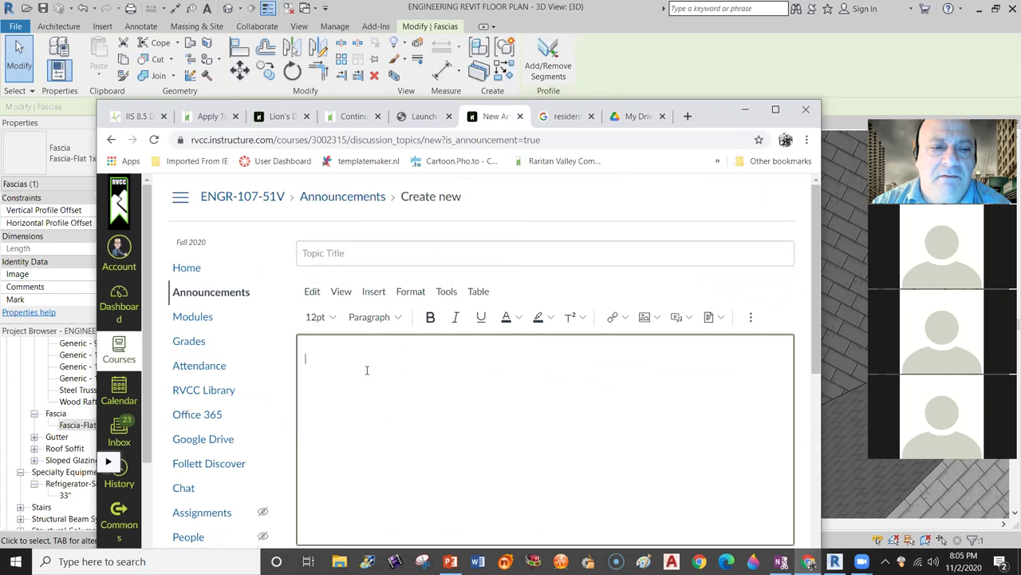
right_click(368, 372)
click(400, 265)
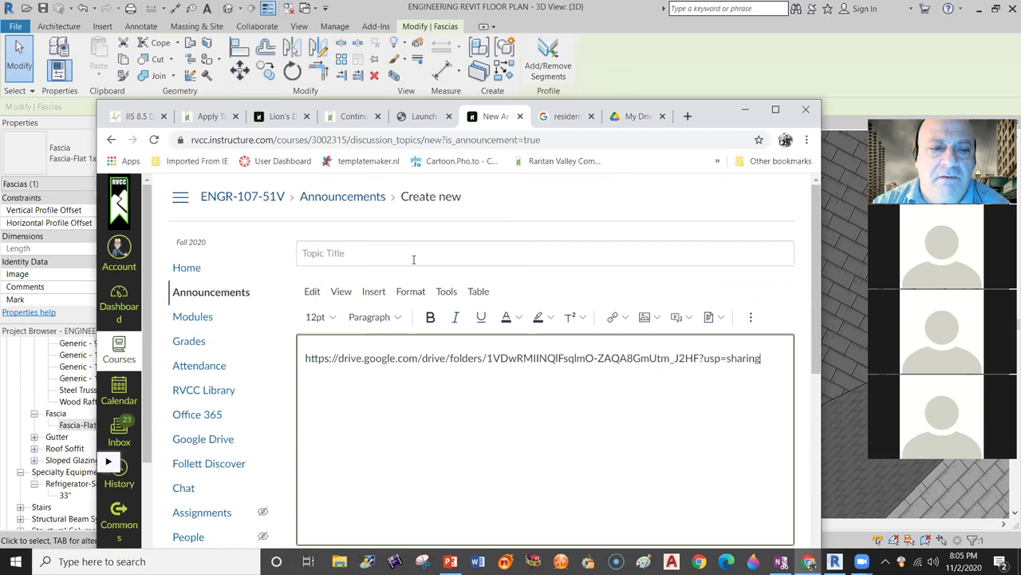
key(Return)
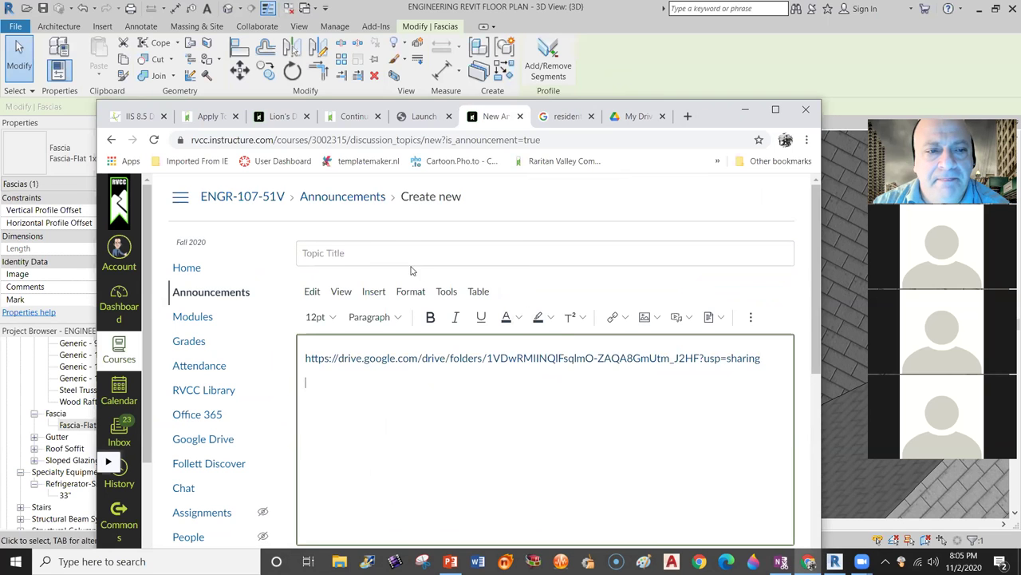
Title the announcement FAMILY REVIT and save it for All Sections.
click(403, 253)
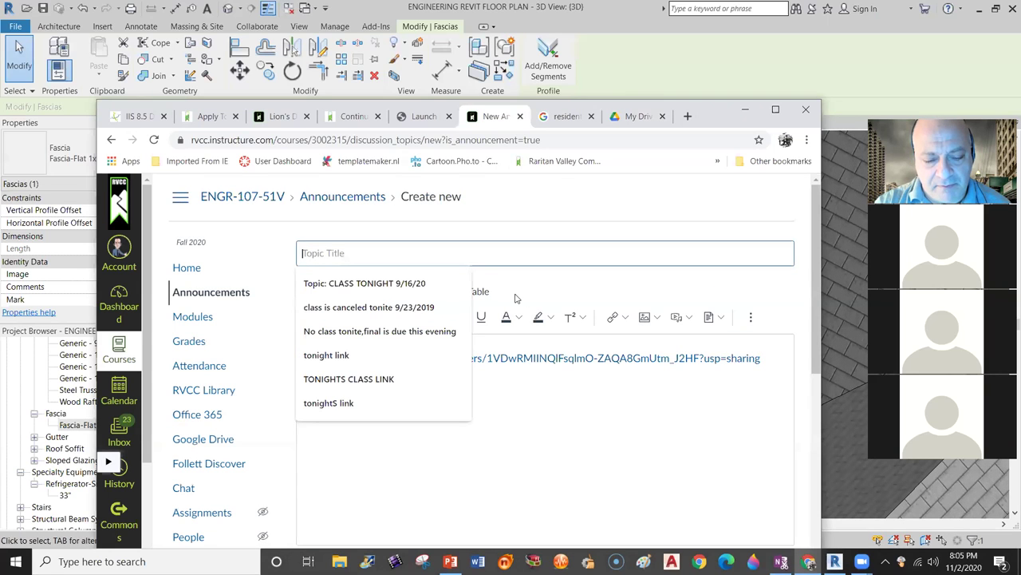
text(FAMILY)
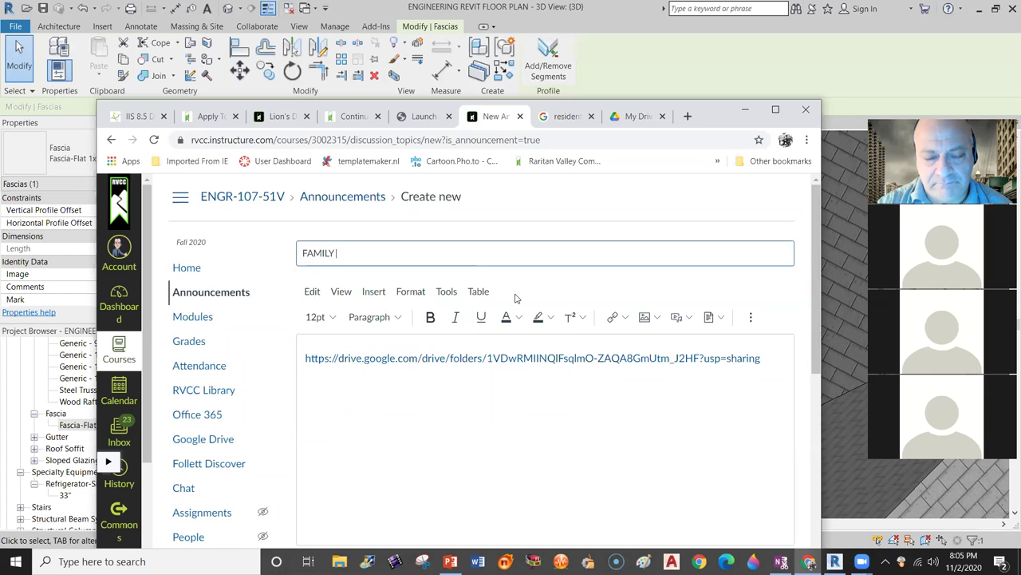
text(REVI)
drag(807, 335, 756, 488)
click(756, 489)
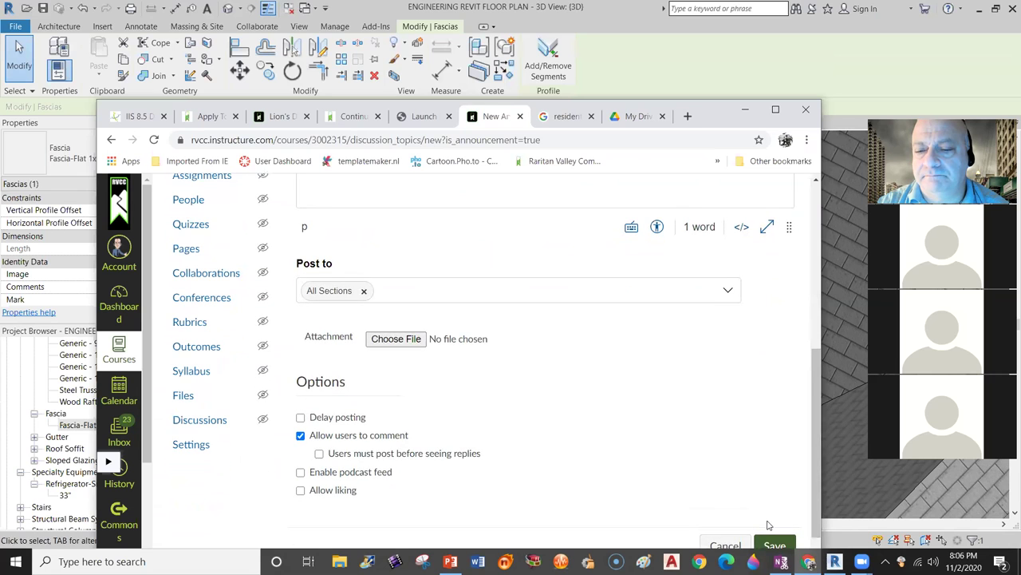
click(773, 544)
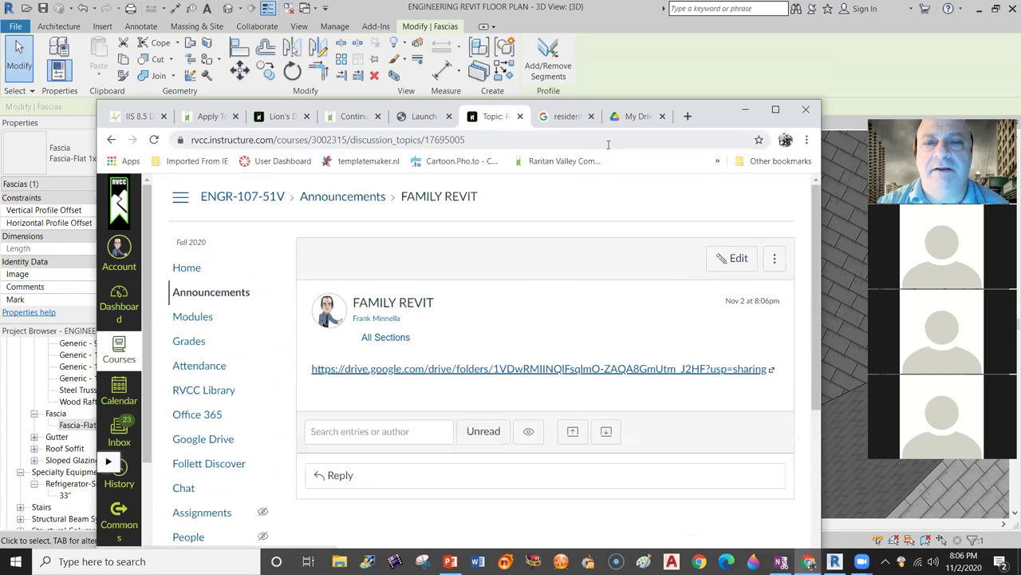
Return to Revit, look over the Level 1 floor plan and the house roof in 3D, and deselect the eave fascia.
click(564, 118)
click(637, 118)
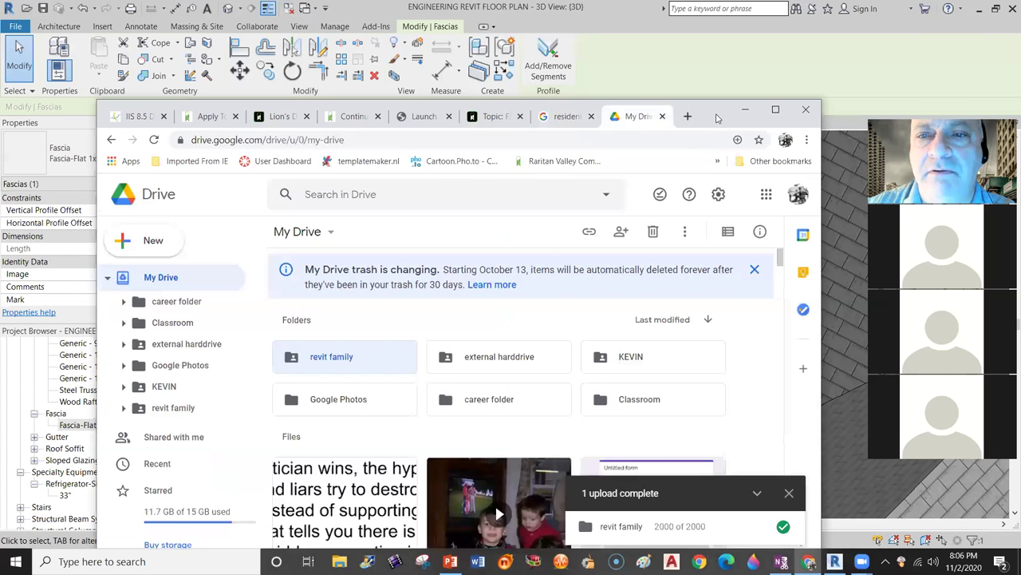
click(699, 561)
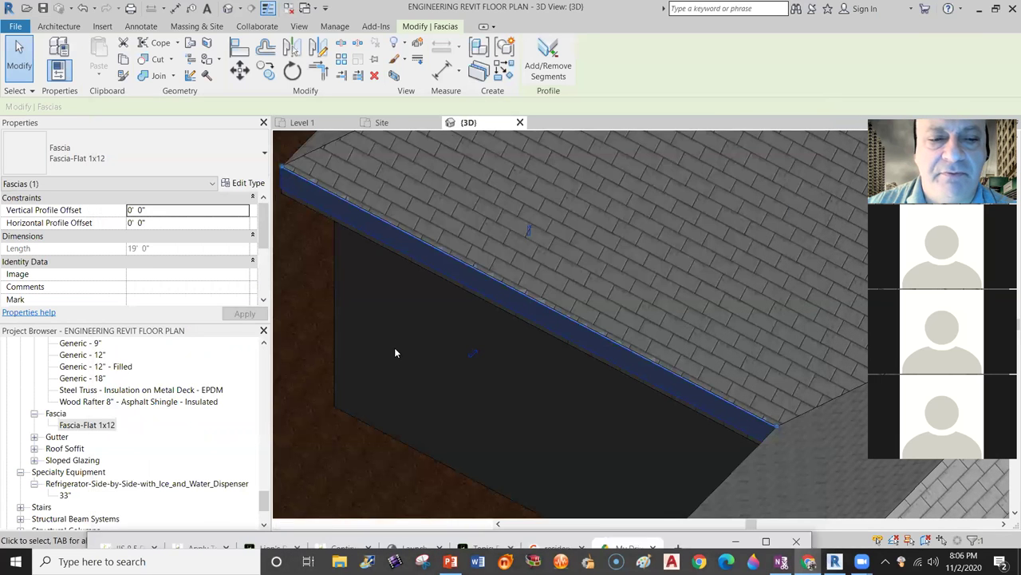
scroll(447, 367, down, 6)
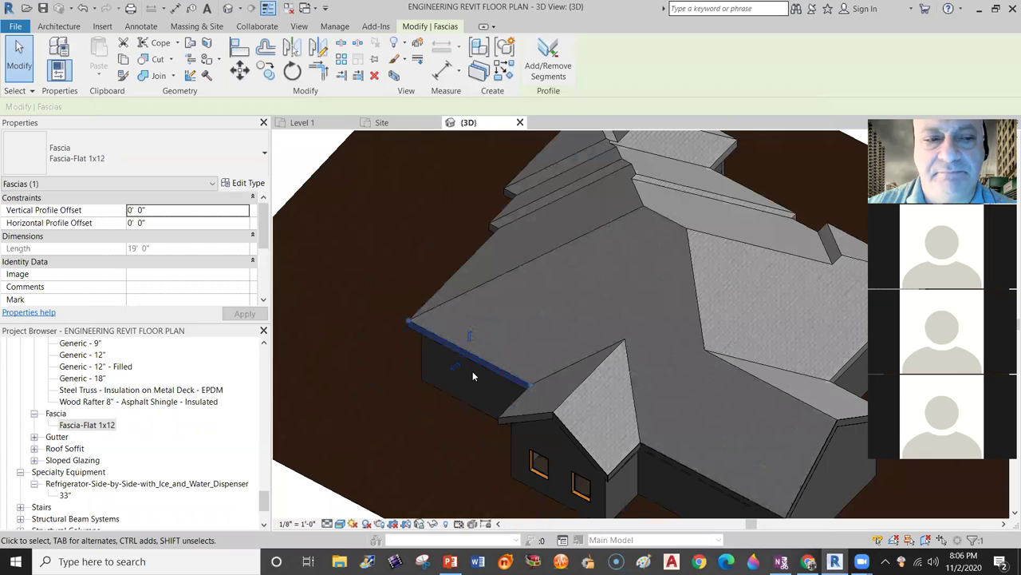
click(302, 122)
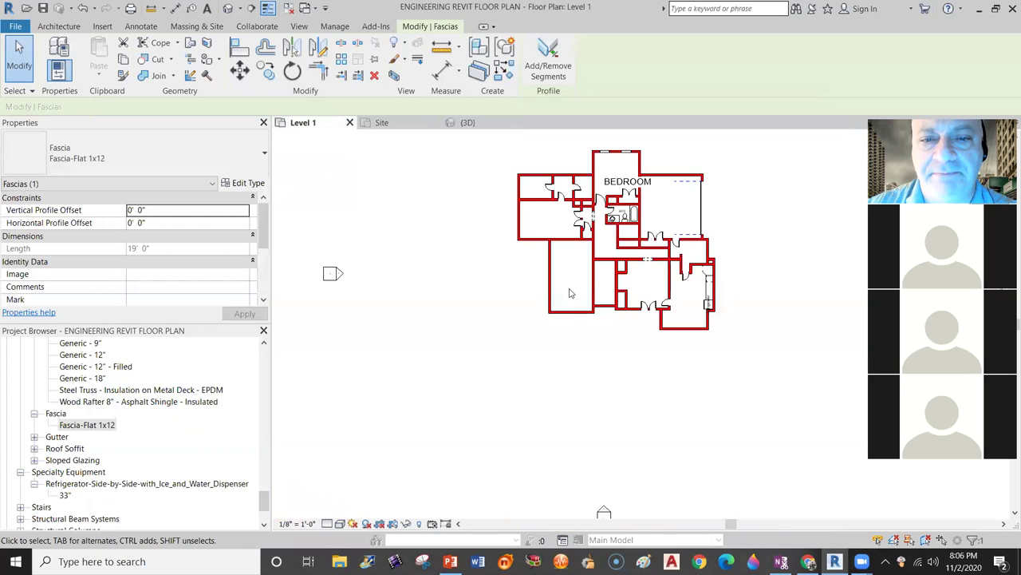
mouse_move(656, 246)
middle_down()
mouse_move(578, 280)
mouse_move(556, 328)
mouse_move(563, 333)
middle_up()
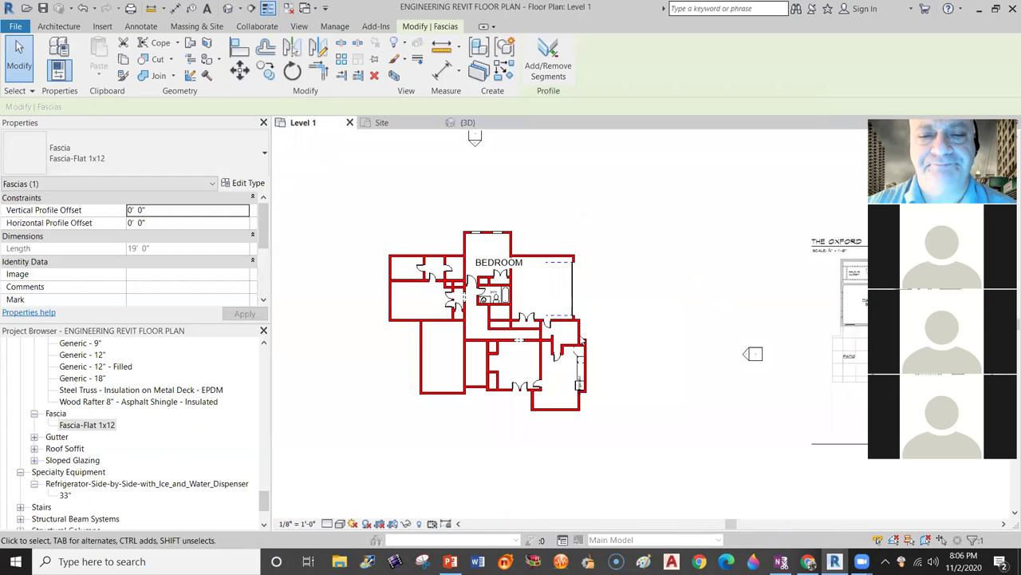
scroll(563, 333, up, 1)
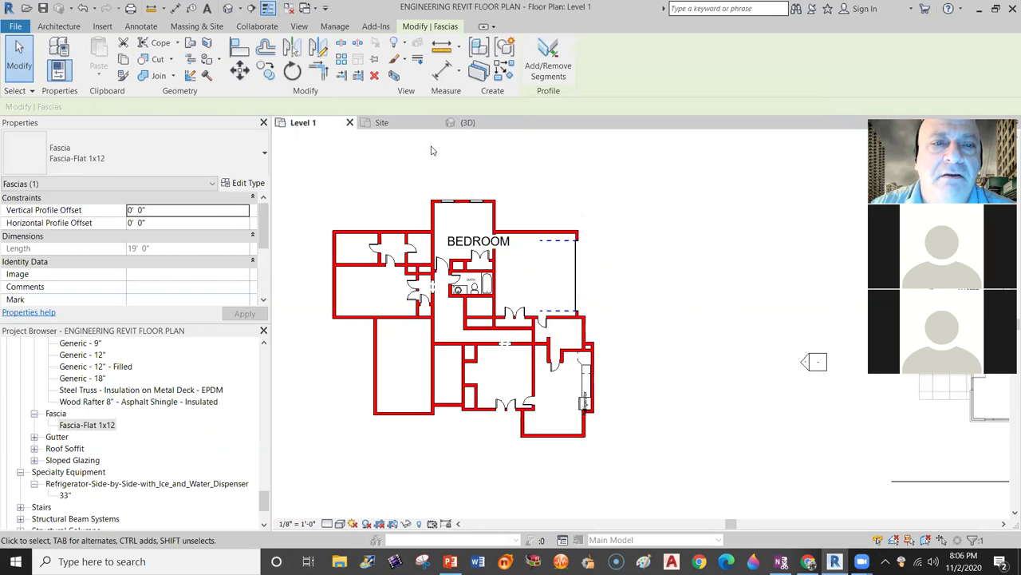
click(470, 122)
scroll(505, 355, down, 3)
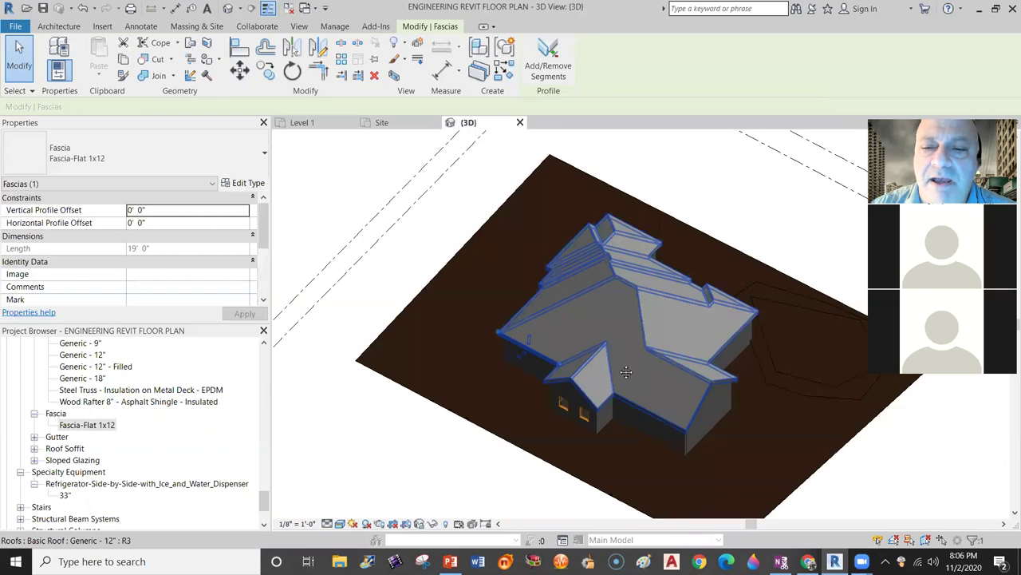
scroll(505, 356, up, 3)
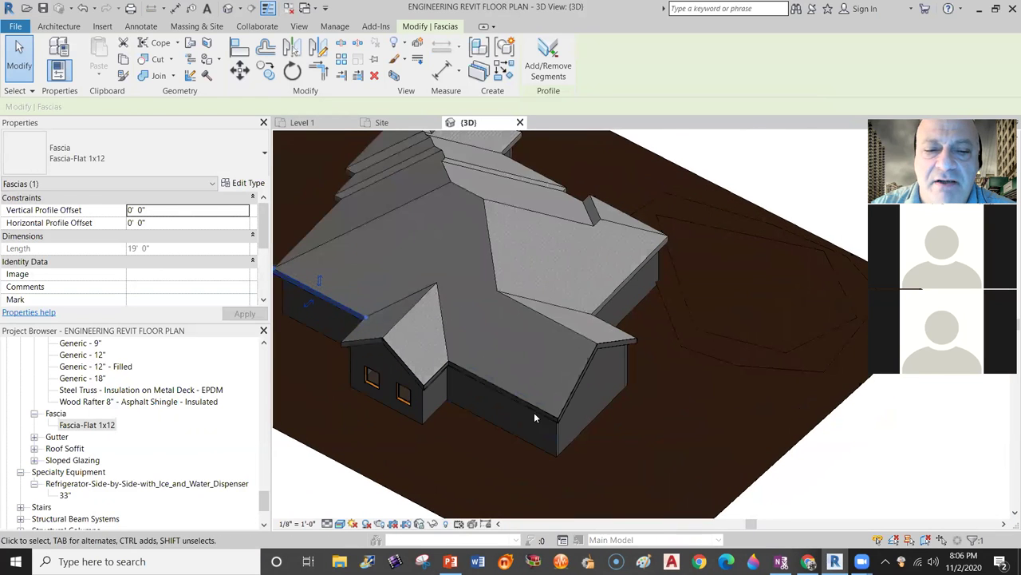
scroll(642, 395, up, 2)
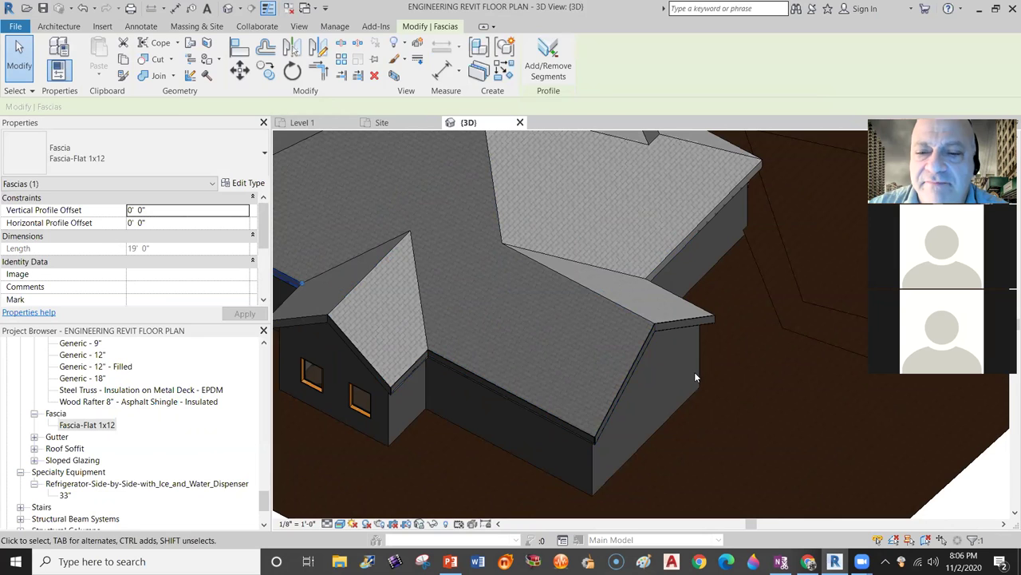
key(Escape)
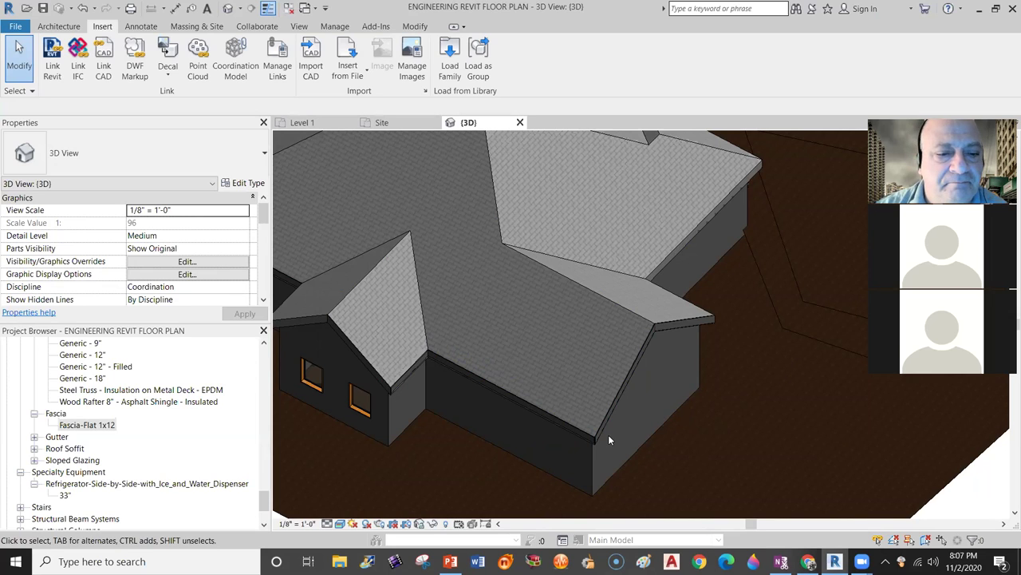
In the South elevation, select the house's walls and door together and limit the displayed properties to the walls.
scroll(121, 443, down, 1)
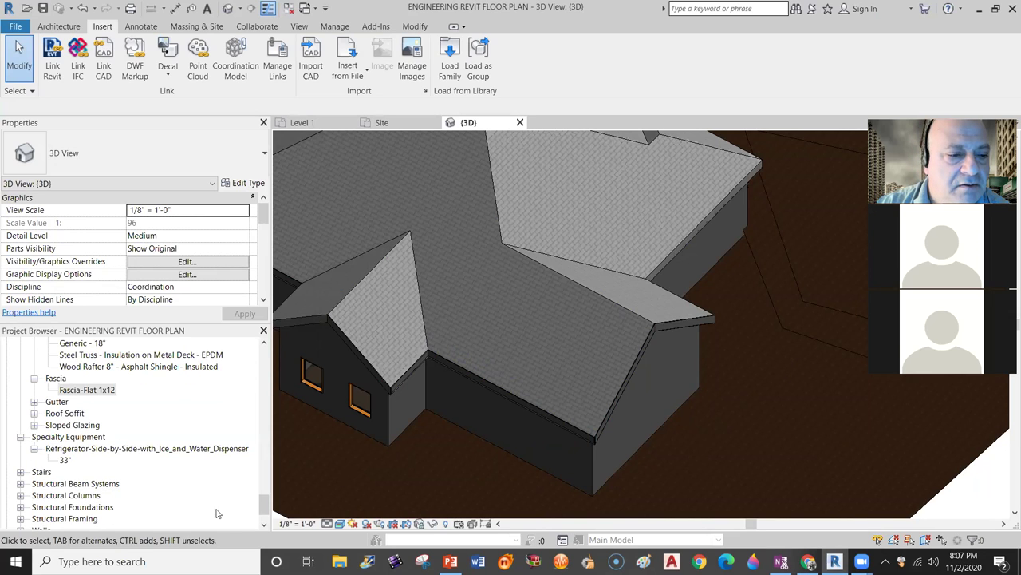
drag(263, 501, 268, 361)
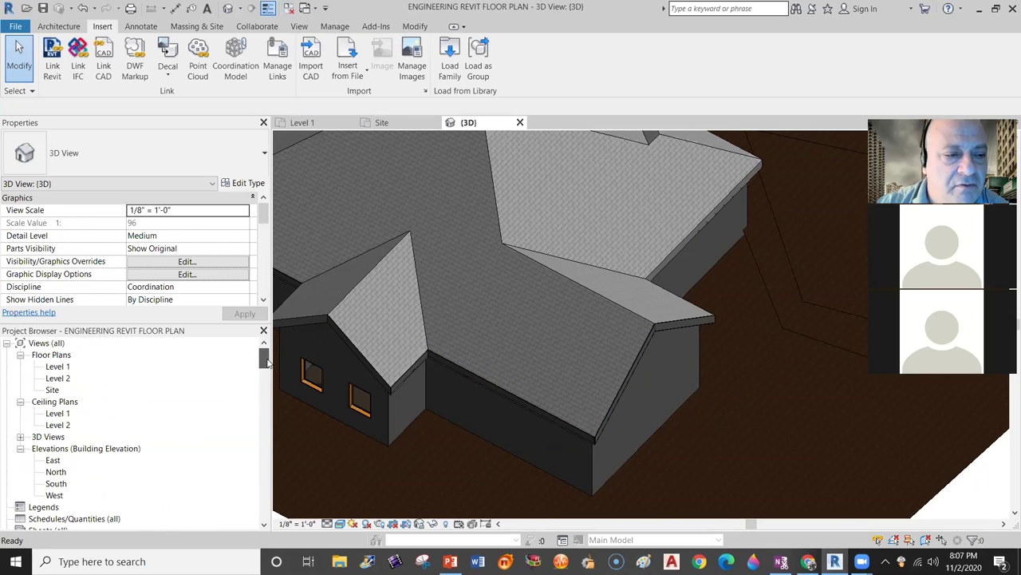
double_click(56, 483)
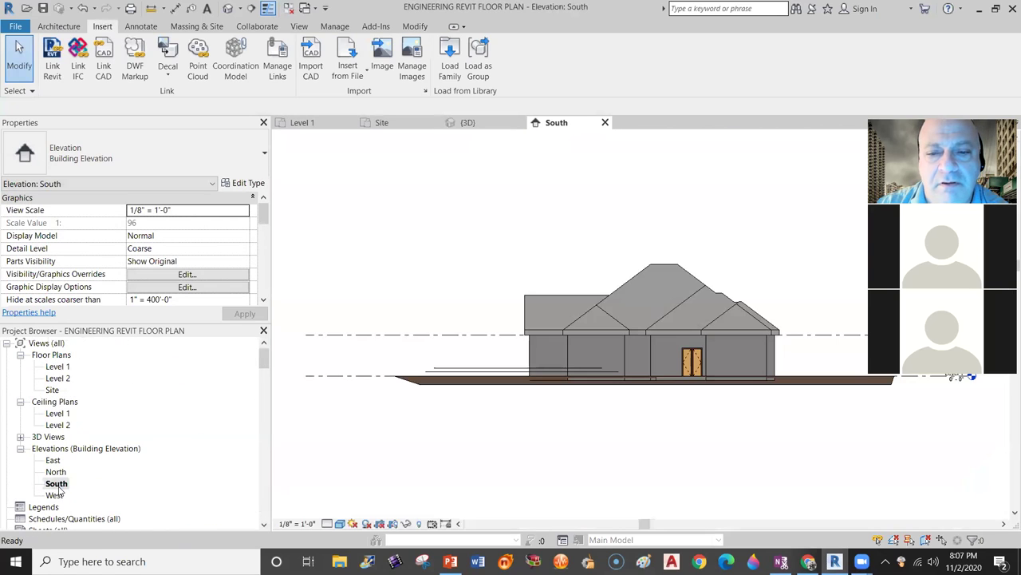
scroll(591, 387, up, 2)
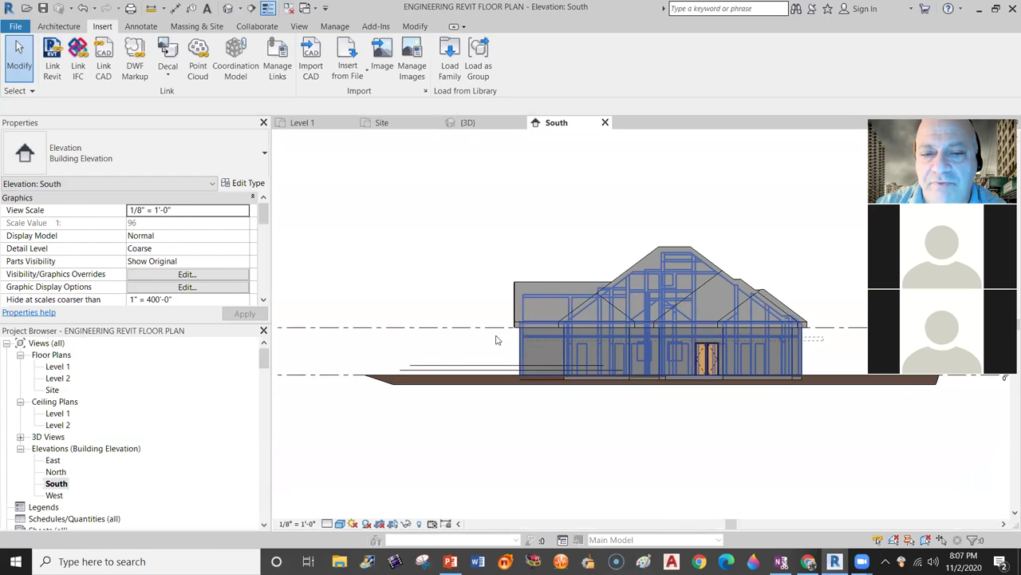
drag(441, 341, 439, 341)
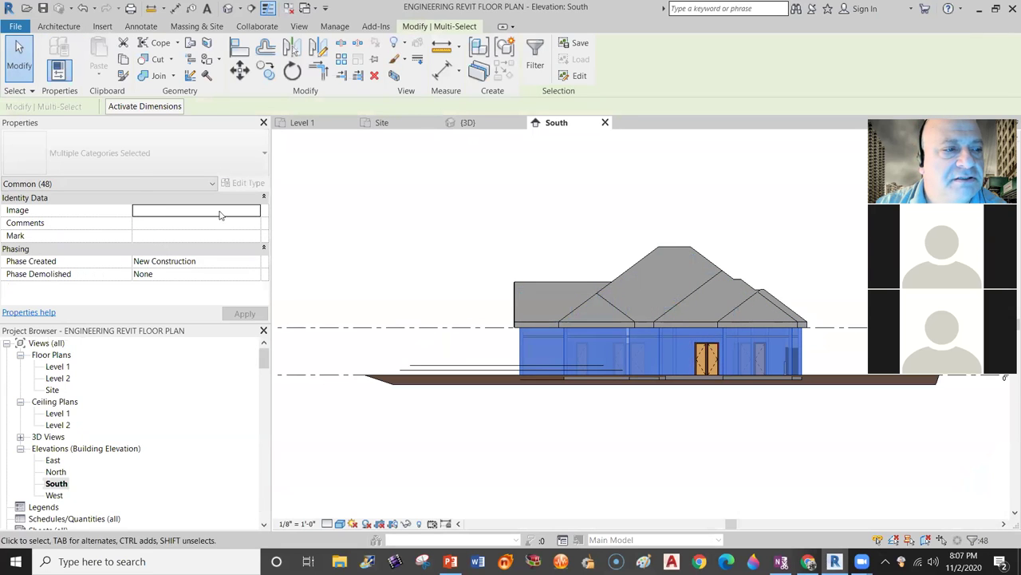
click(212, 185)
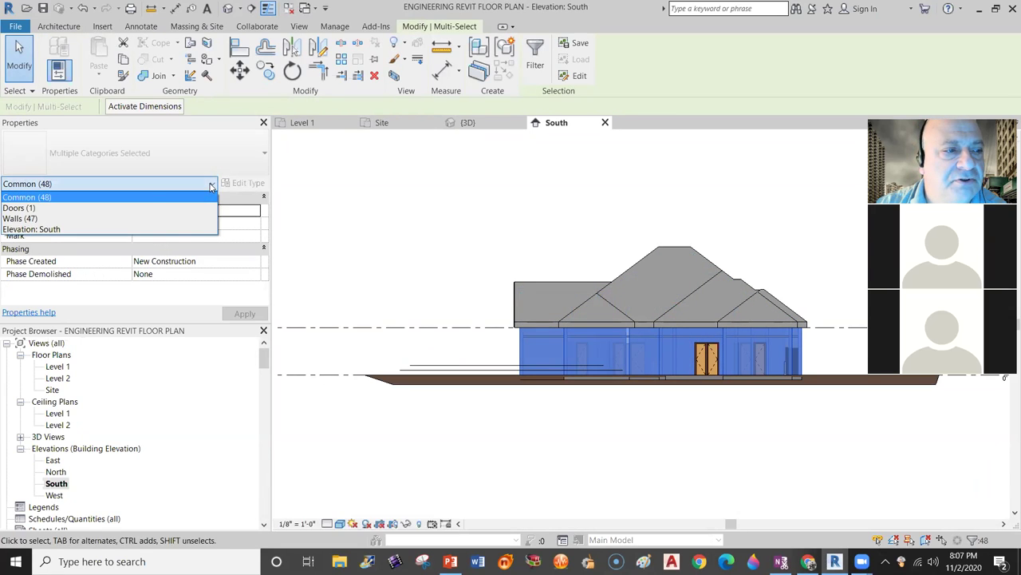
click(29, 220)
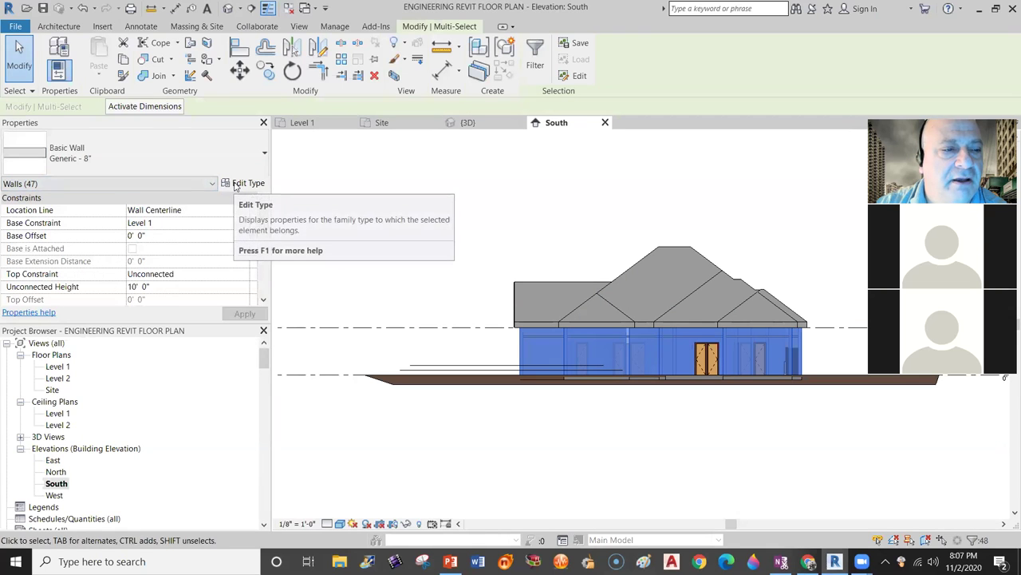
Open the material selection for the Structure layer of the Generic - 8" wall type.
click(243, 183)
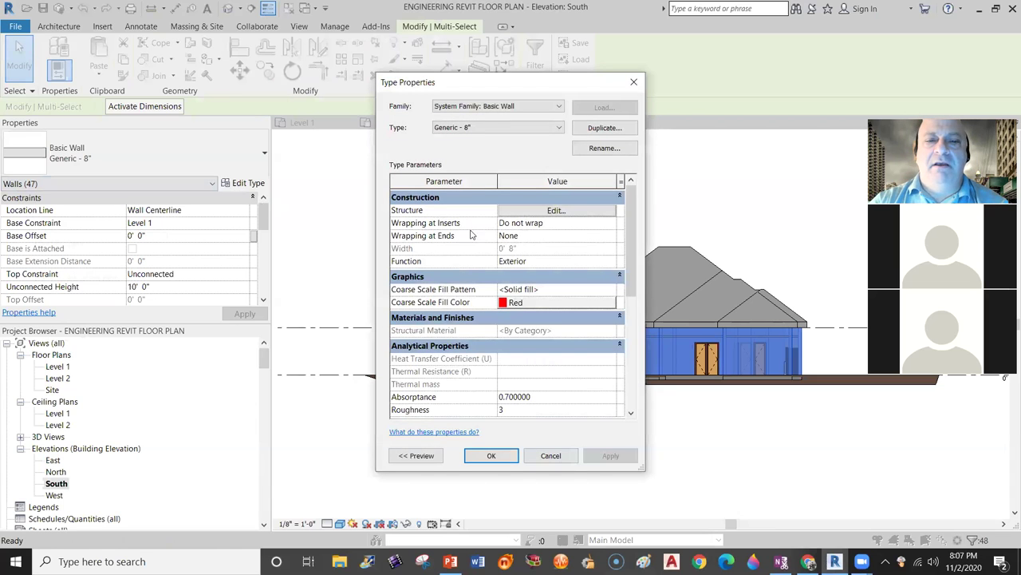
click(554, 211)
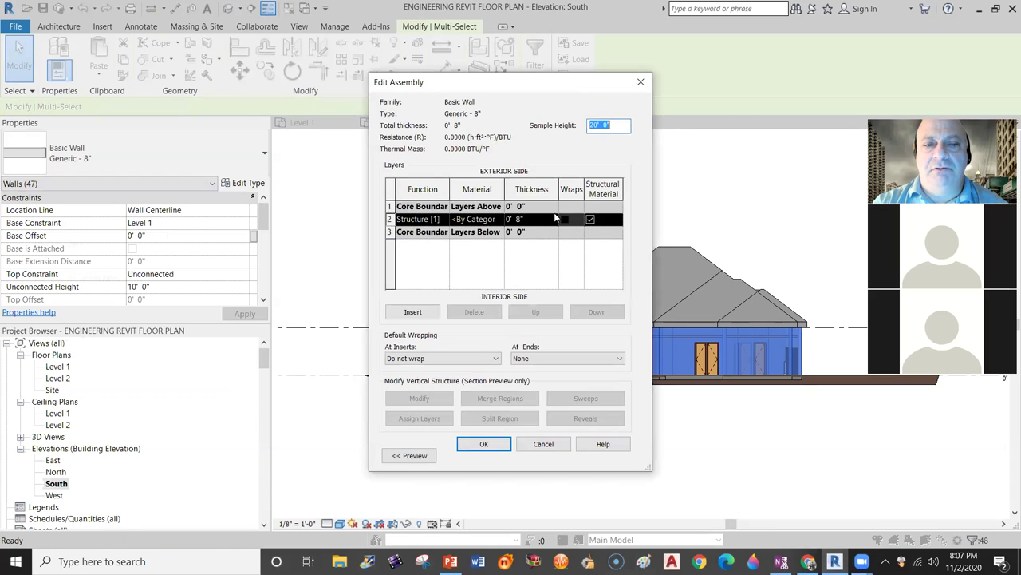
click(478, 218)
click(497, 218)
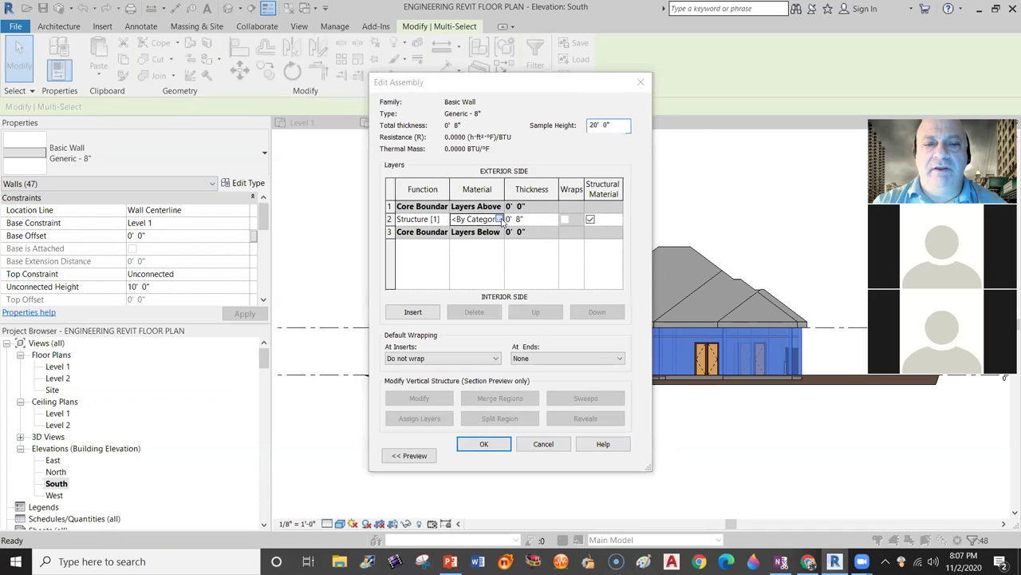
scroll(415, 192, up, 1)
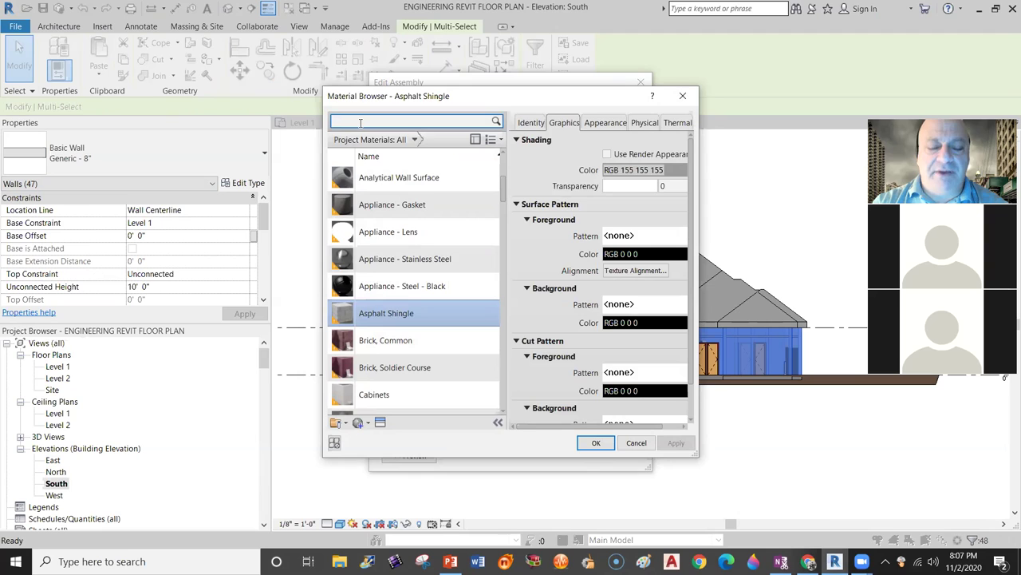
Search the project materials for SIDING, replace the search with WOOD, and look through the wood materials for a siding finish.
text(SIDI)
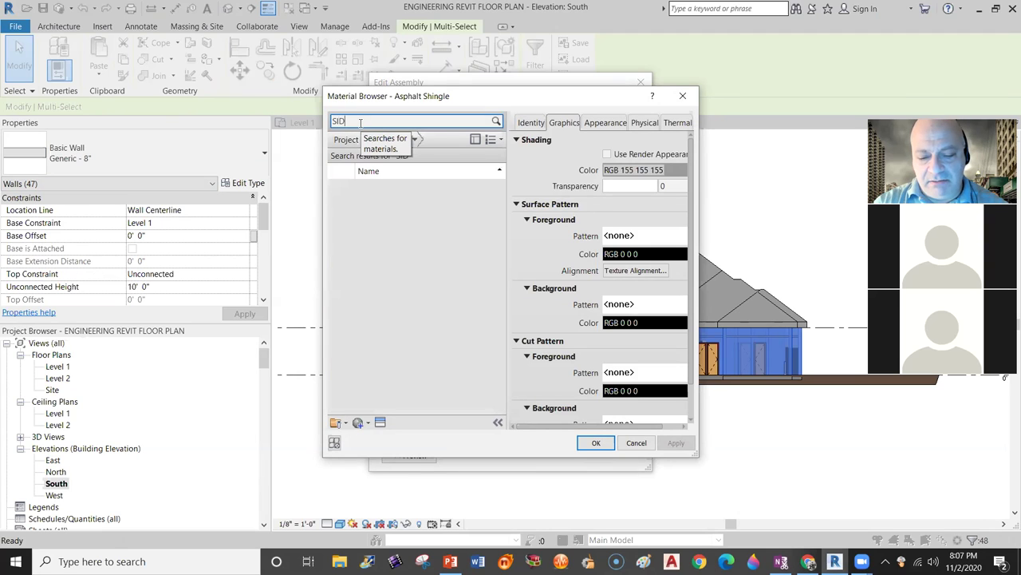
text(NG)
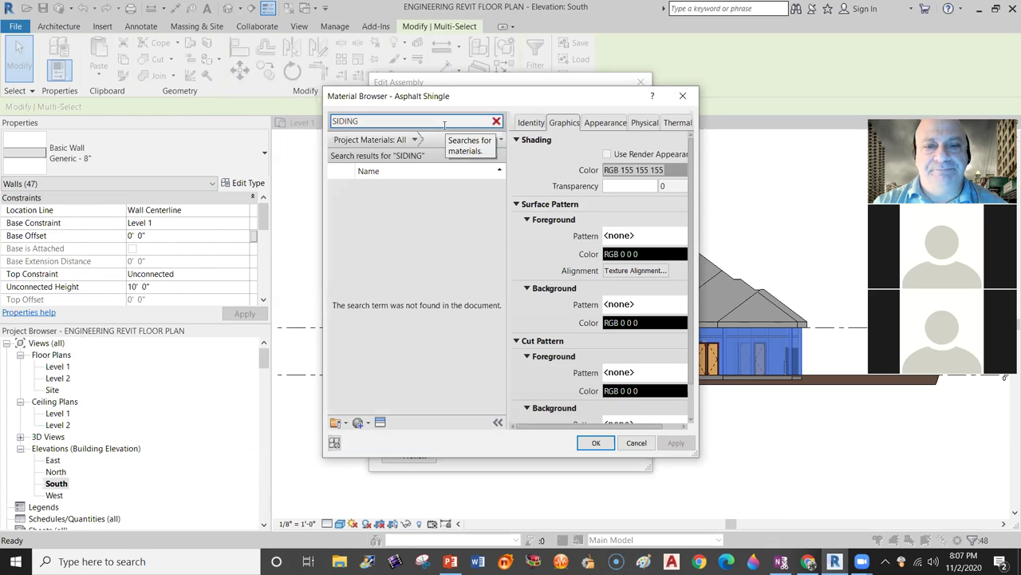
drag(369, 121, 334, 120)
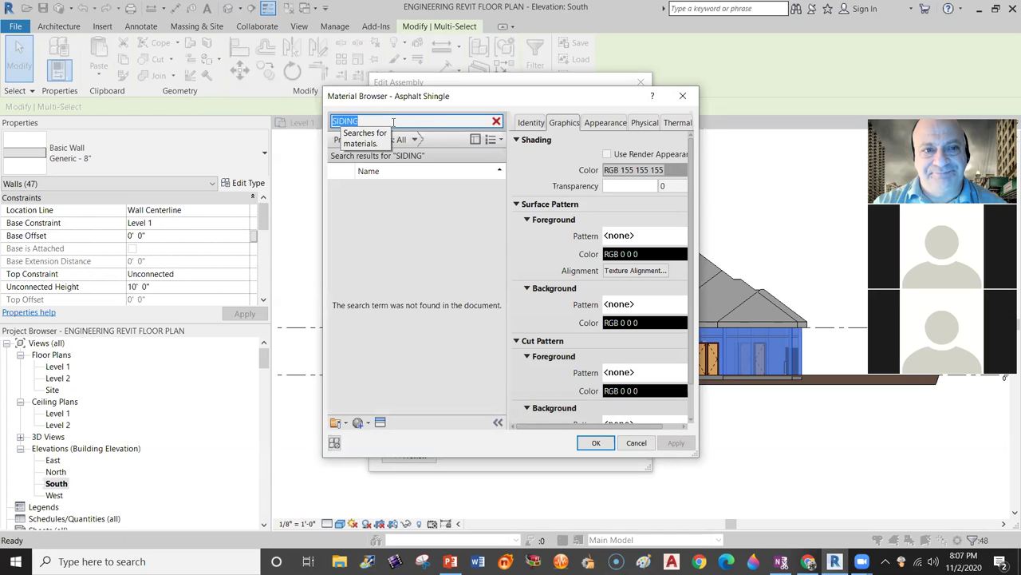
text(WOOD)
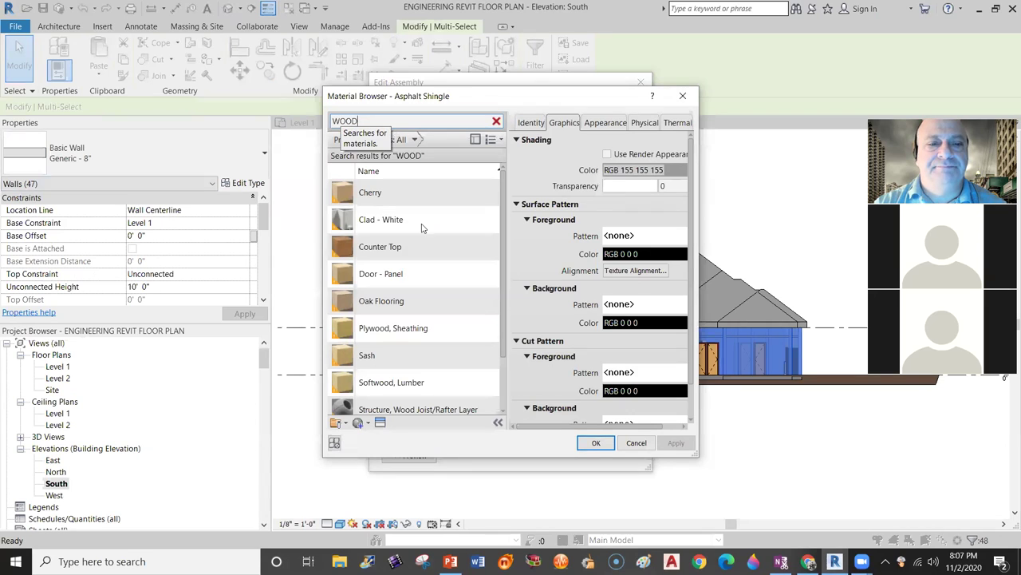
scroll(447, 263, down, 1)
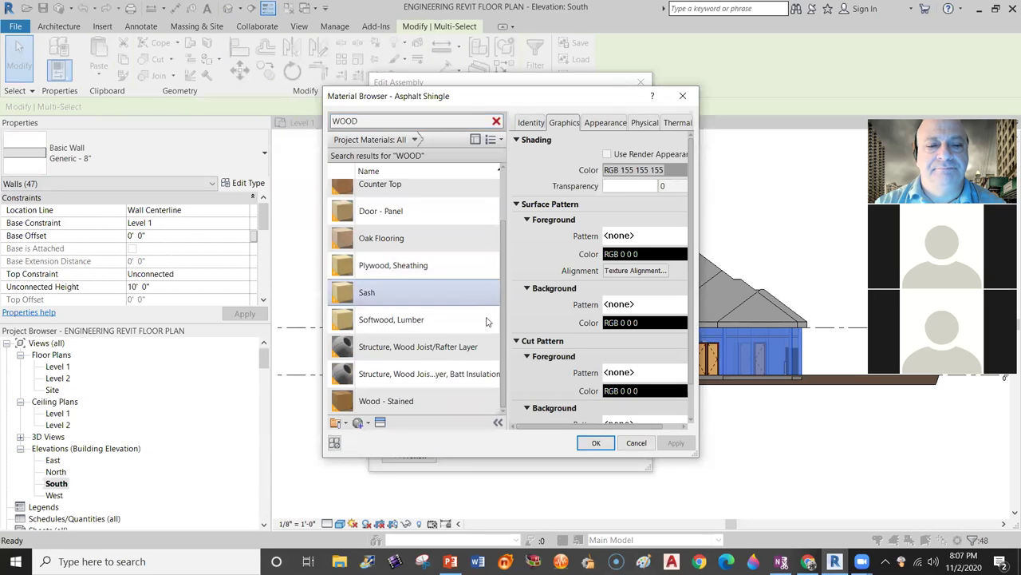
drag(505, 394, 505, 305)
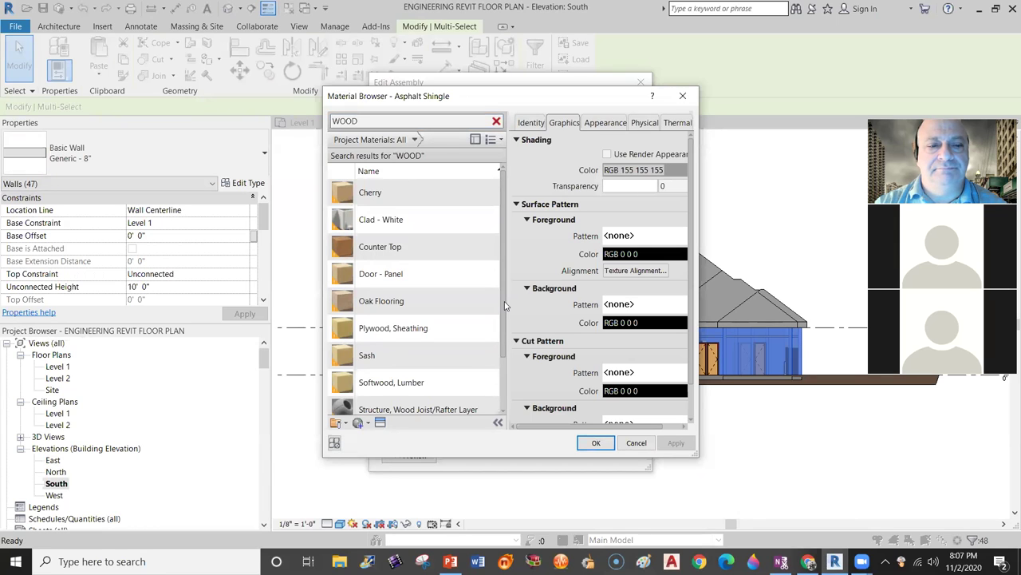
scroll(501, 375, down, 1)
scroll(501, 374, up, 1)
Filter the WOOD search to the Plastic category and return the filter to all project materials.
click(415, 140)
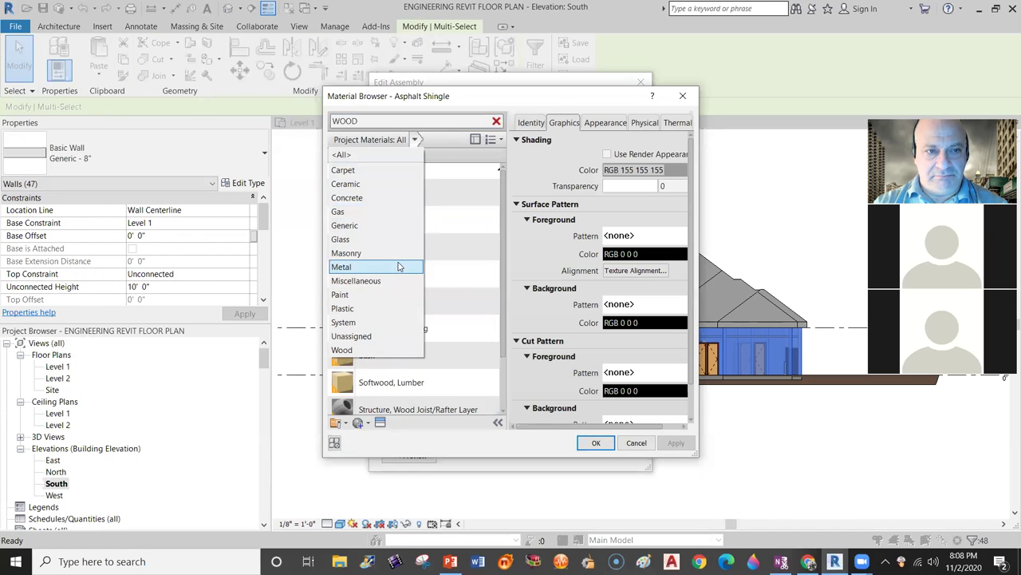
click(352, 309)
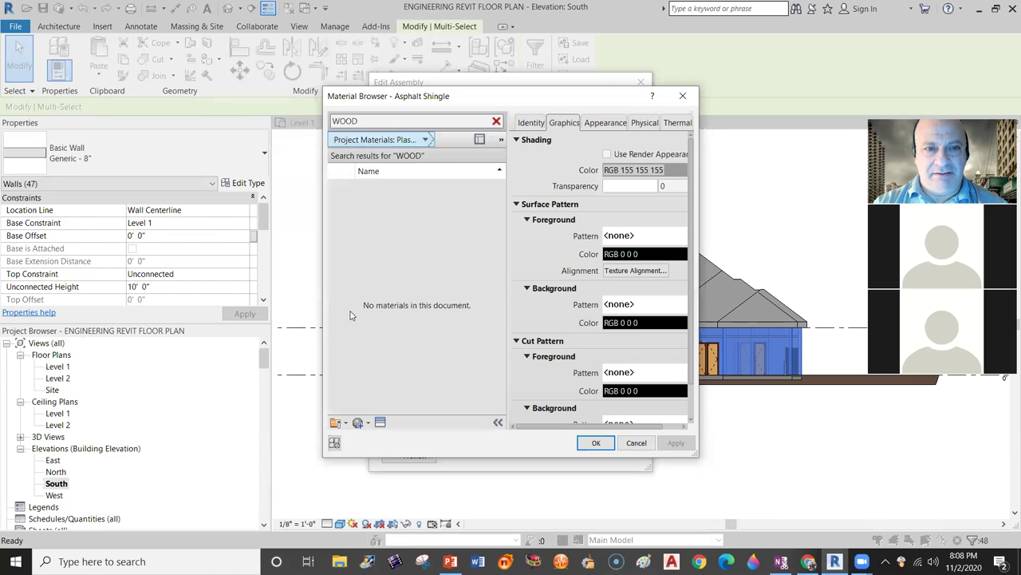
click(425, 139)
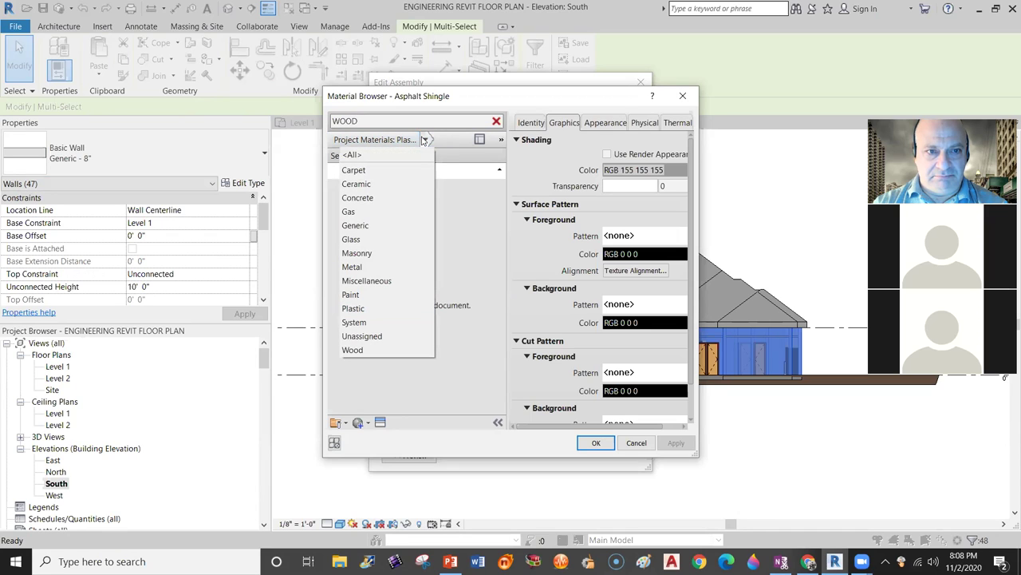
click(361, 156)
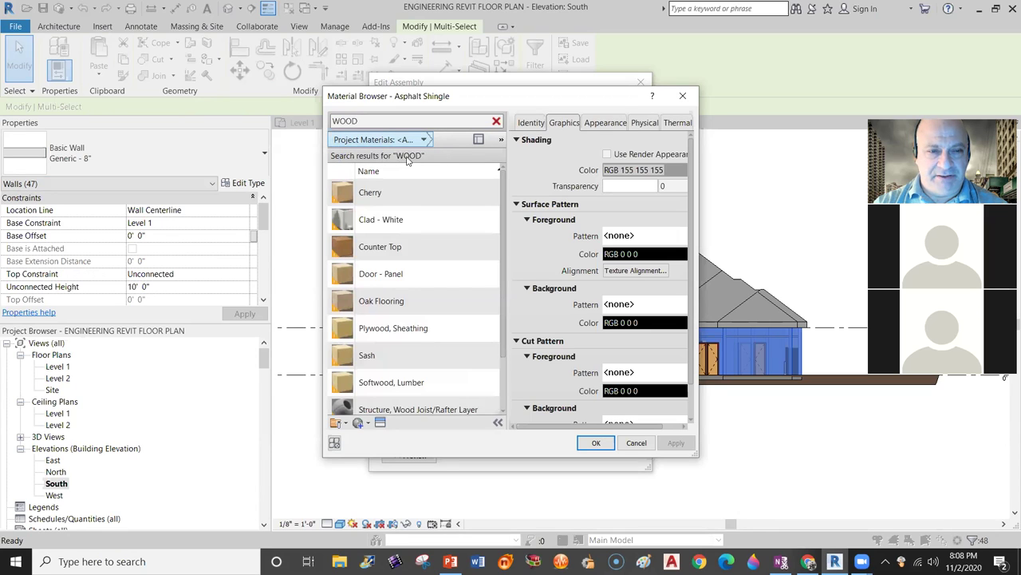
Clear the WOOD search and show only the Plastic project materials.
click(375, 121)
key(Home)
key(Delete)
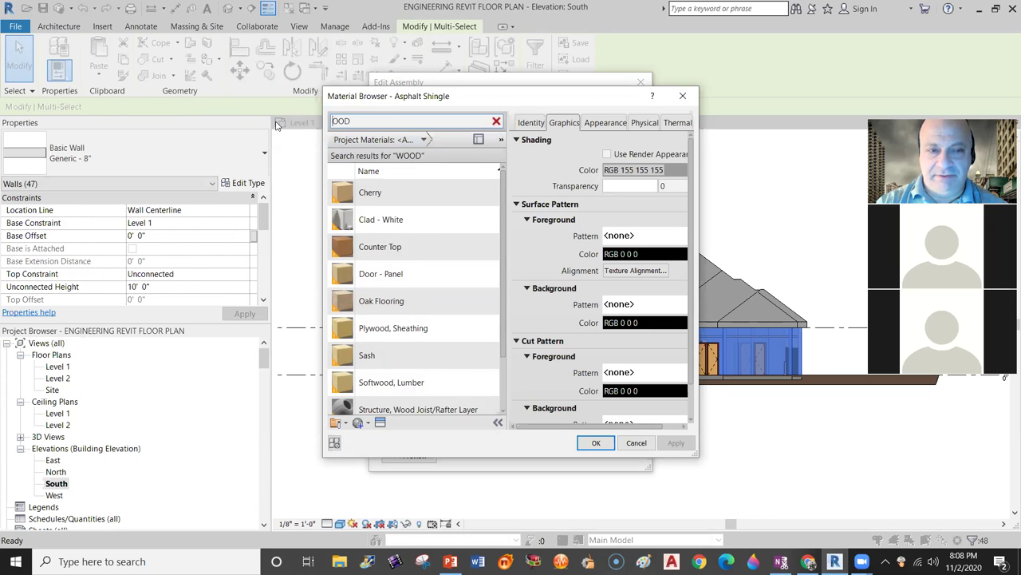
key(Delete)
key(Delete)
key(Delete)
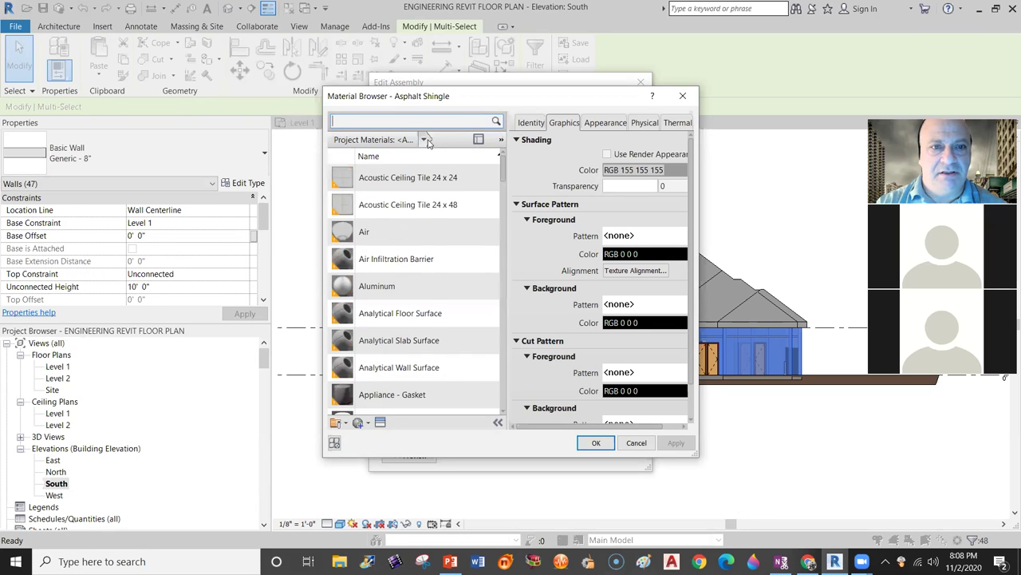
click(423, 139)
click(387, 306)
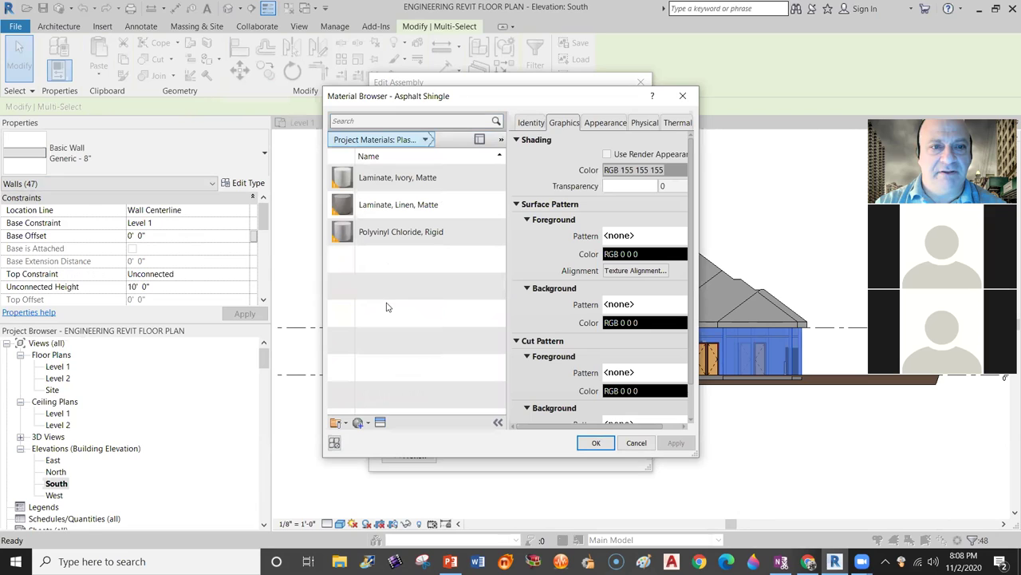
Switch the project materials to the Generic category and look through them for an exterior wall finish.
click(426, 140)
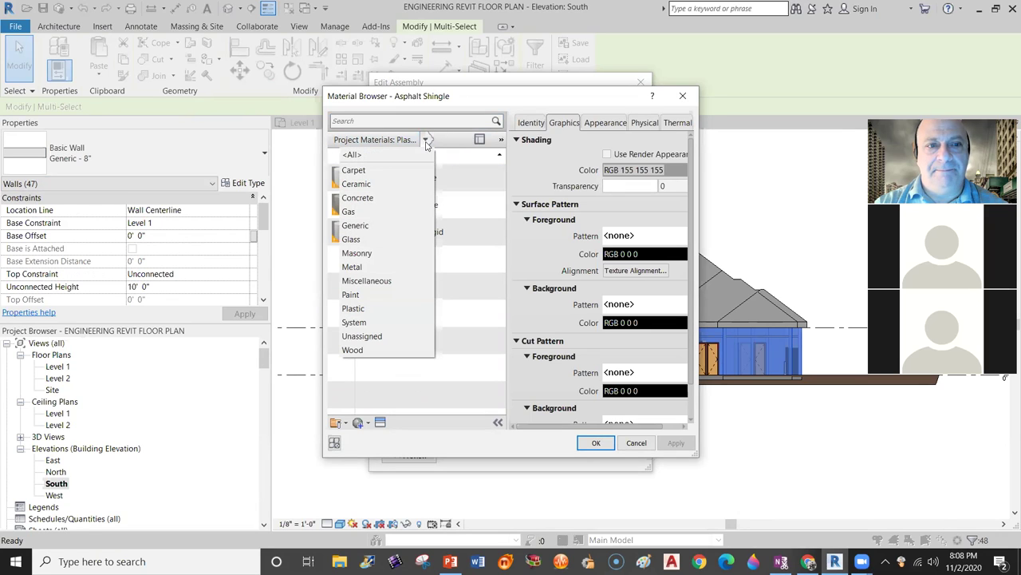
click(379, 228)
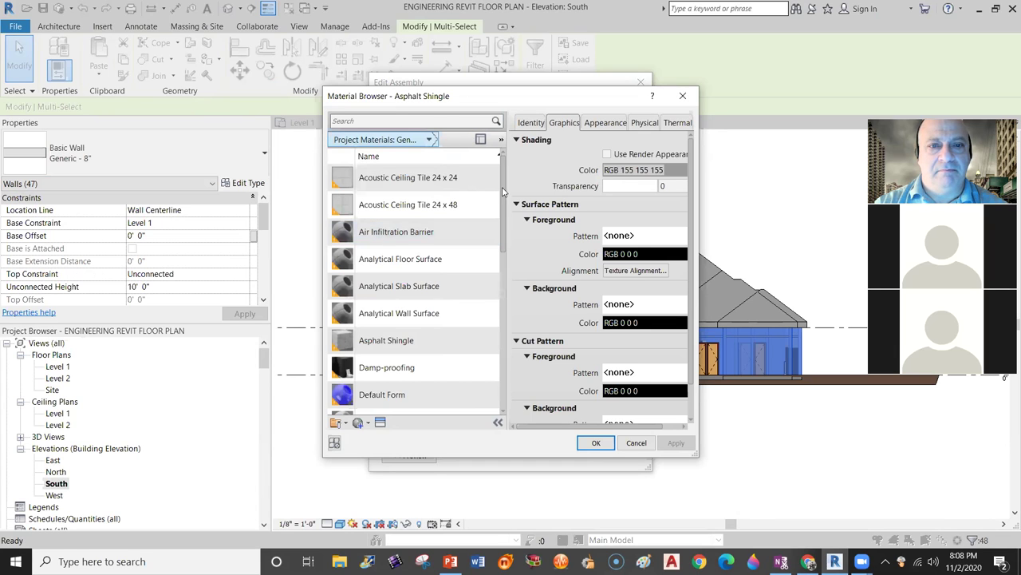
scroll(498, 250, down, 4)
scroll(481, 333, down, 1)
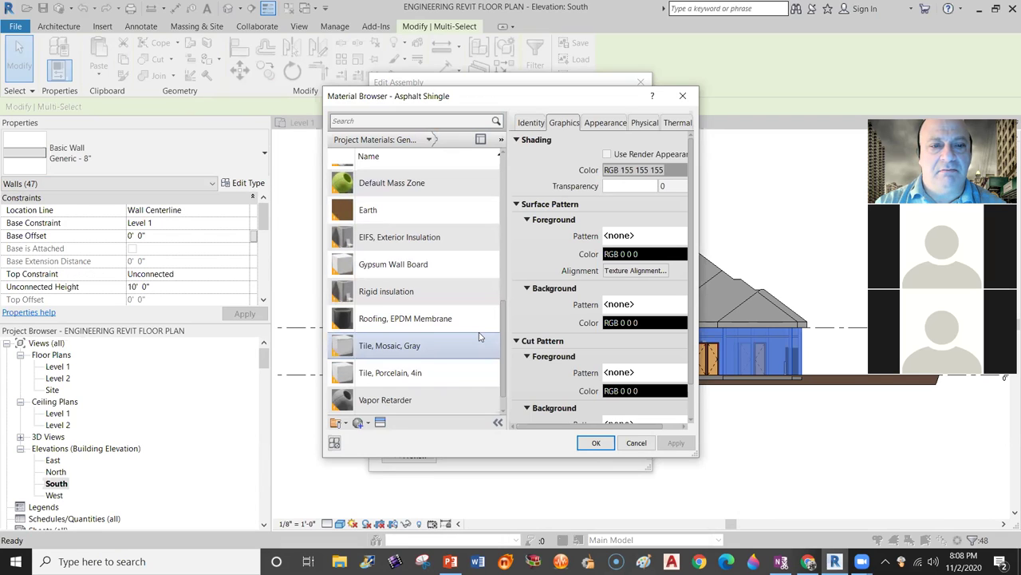
scroll(479, 343, down, 1)
scroll(476, 381, up, 3)
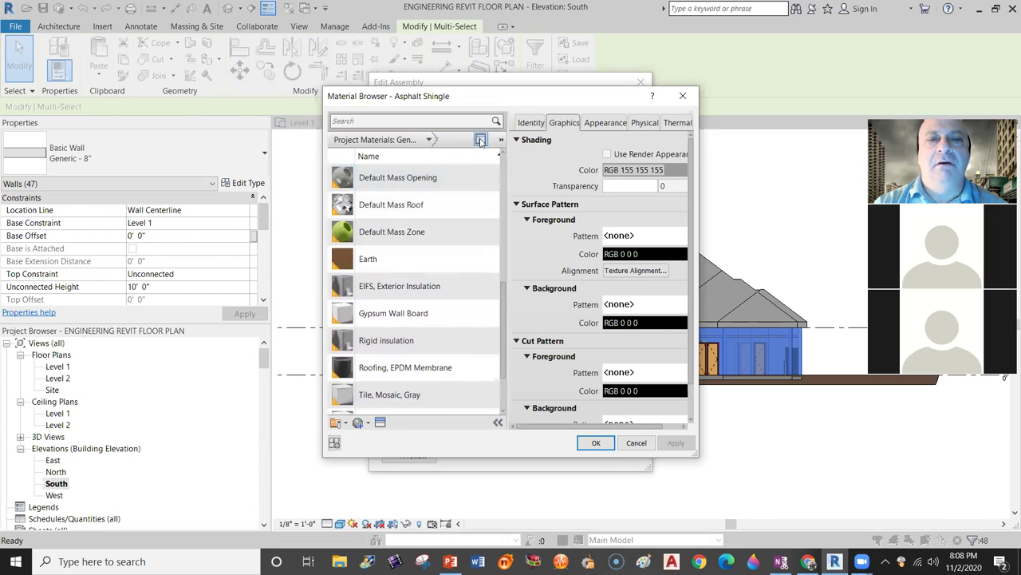
Switch the project materials to the Metal category and look through them for a siding finish.
click(429, 139)
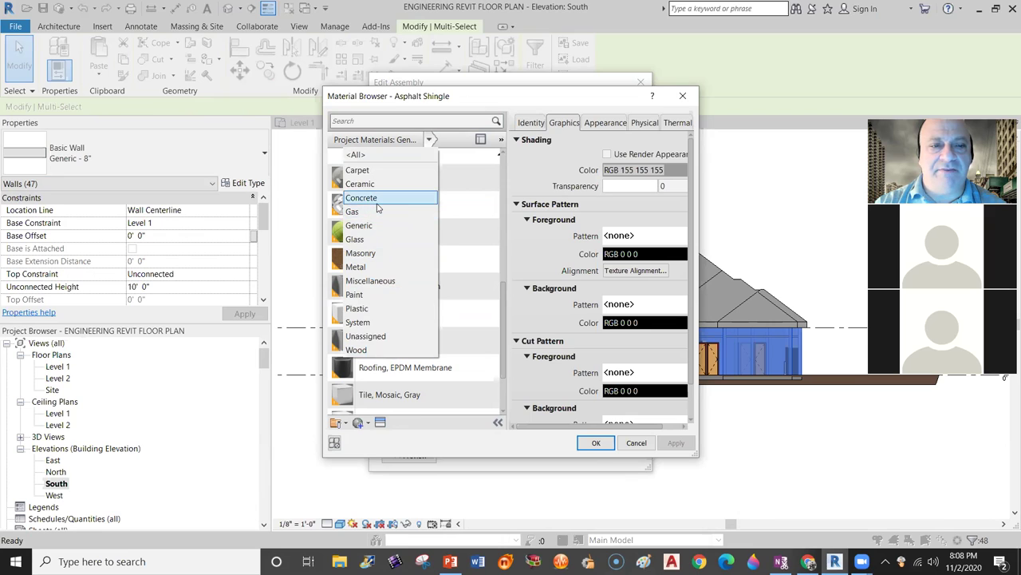
click(372, 268)
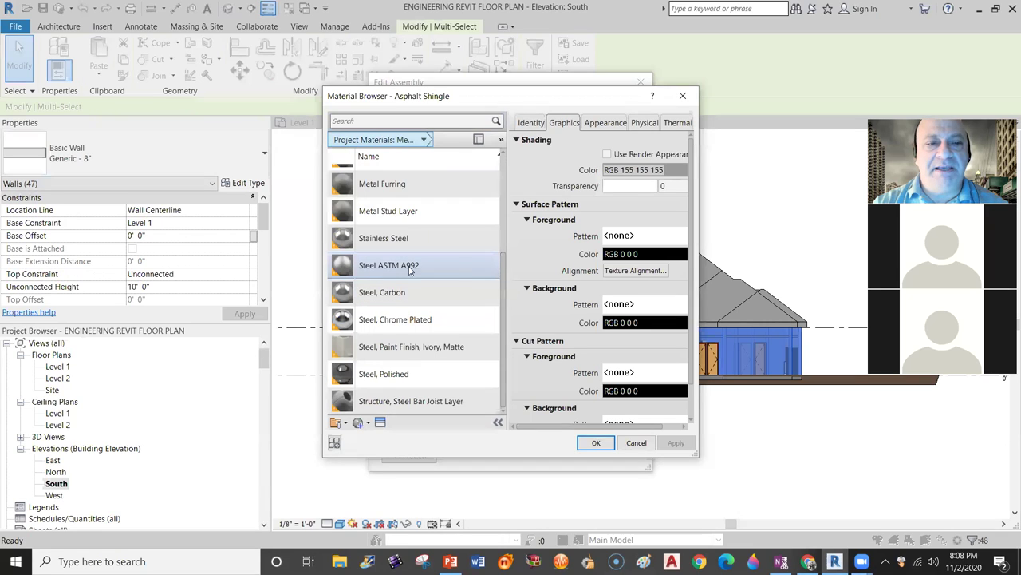
drag(503, 310, 505, 203)
scroll(477, 324, down, 2)
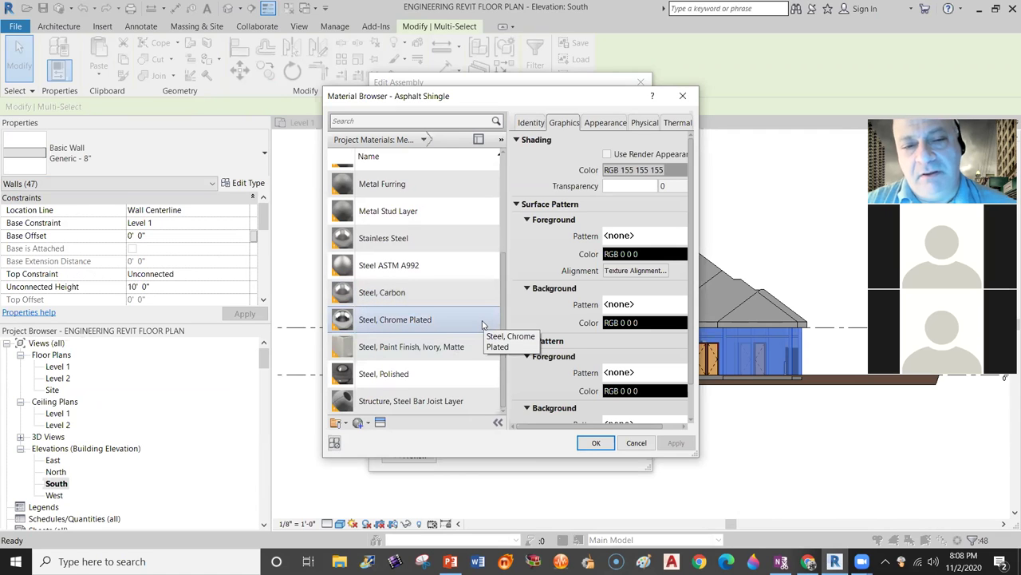
scroll(467, 181, up, 1)
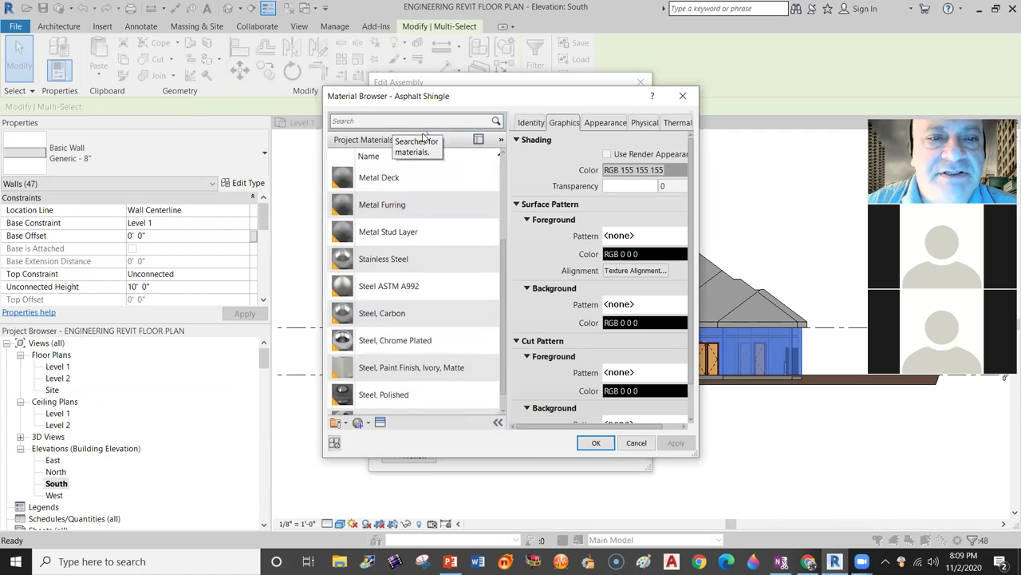
Search the Metal materials for SIDING.
click(423, 141)
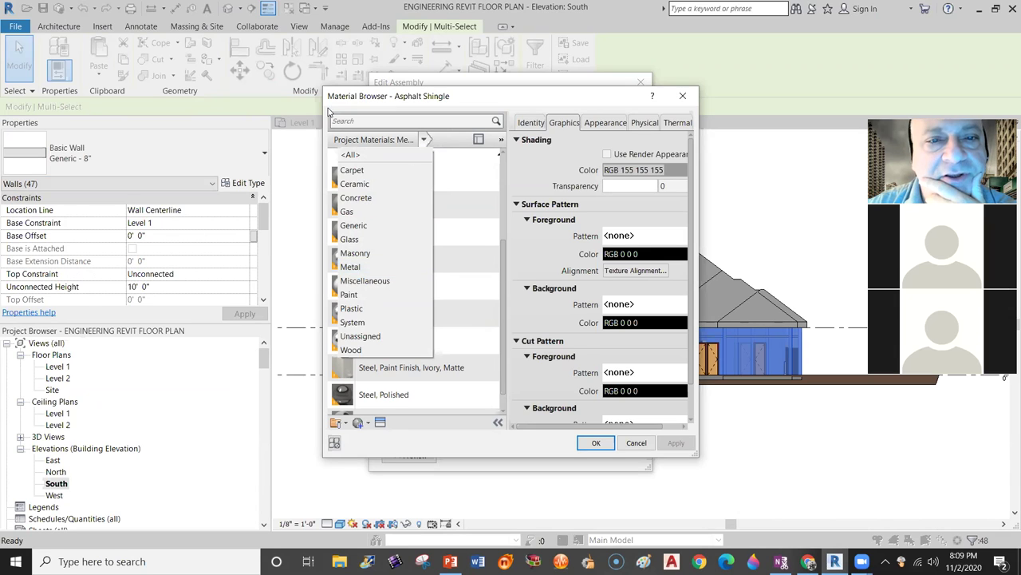
click(498, 122)
click(497, 122)
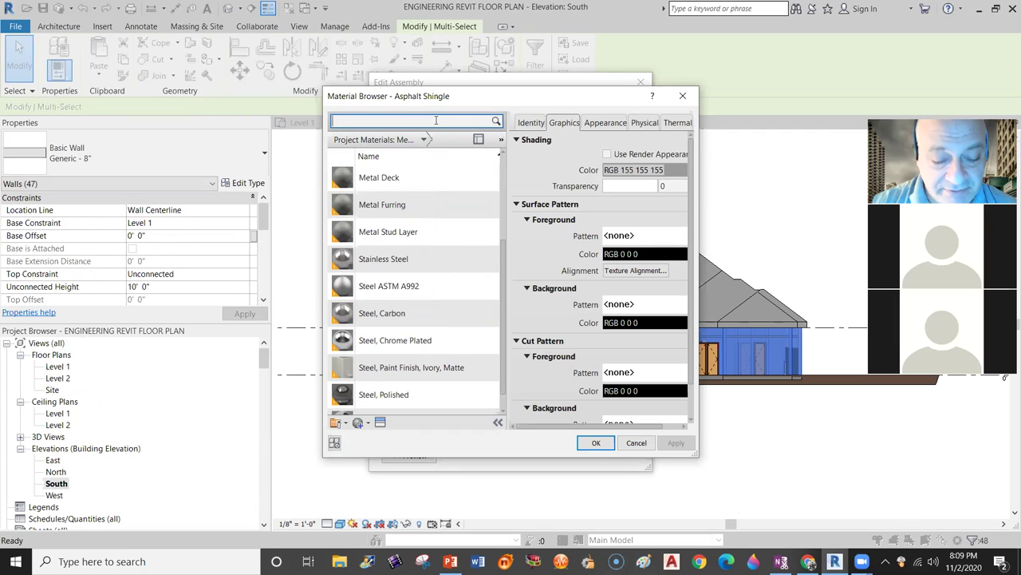
text(SID)
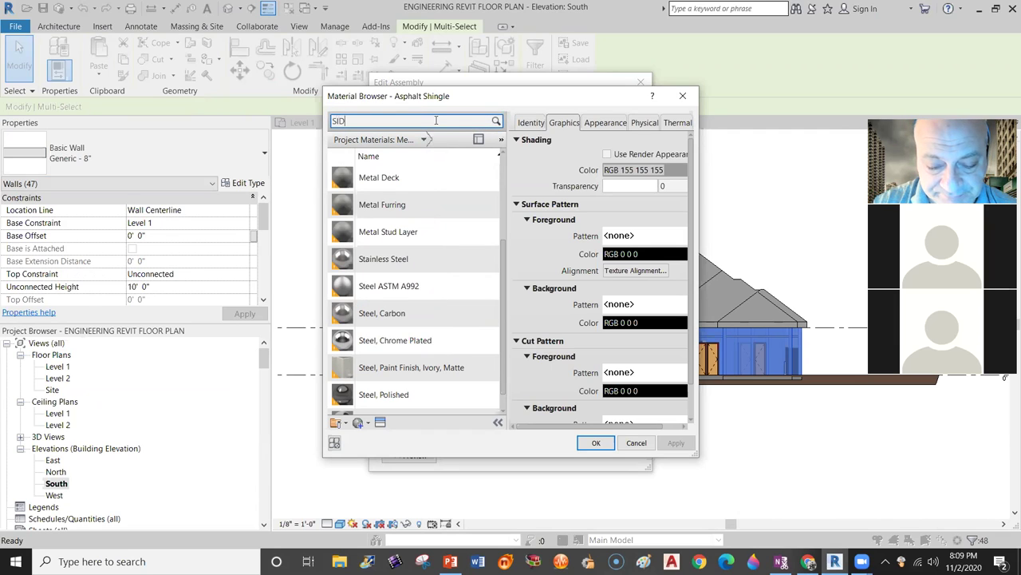
text(ING)
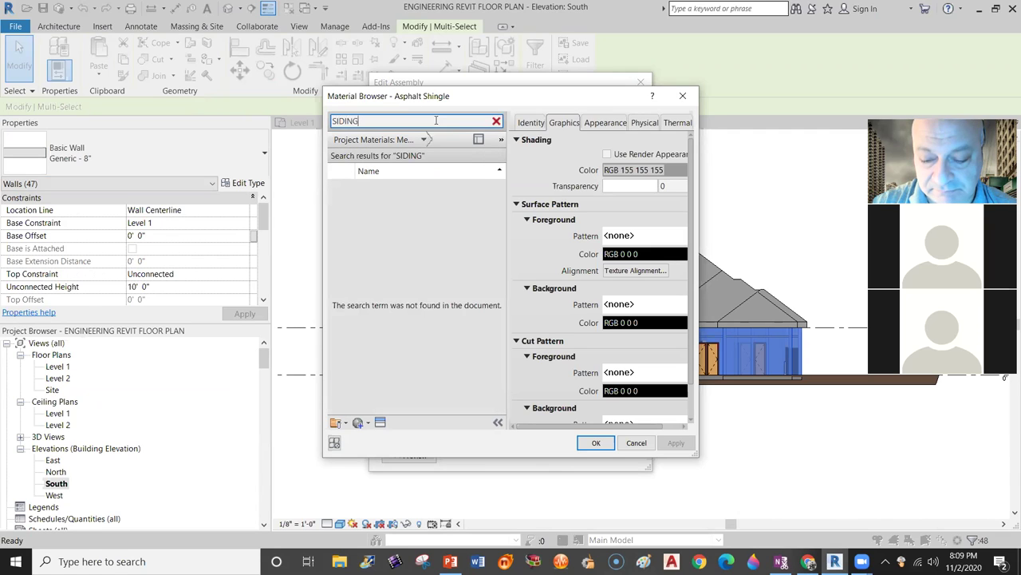
Replace the search with EXTERIO, clear it again, and look through the full list of Metal materials.
double_click(435, 120)
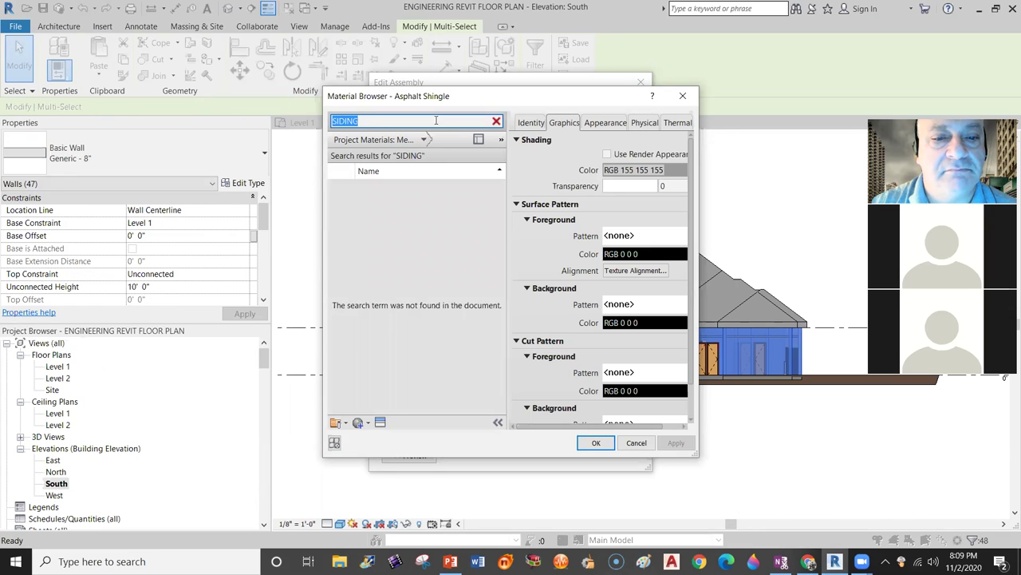
key(BackSpace)
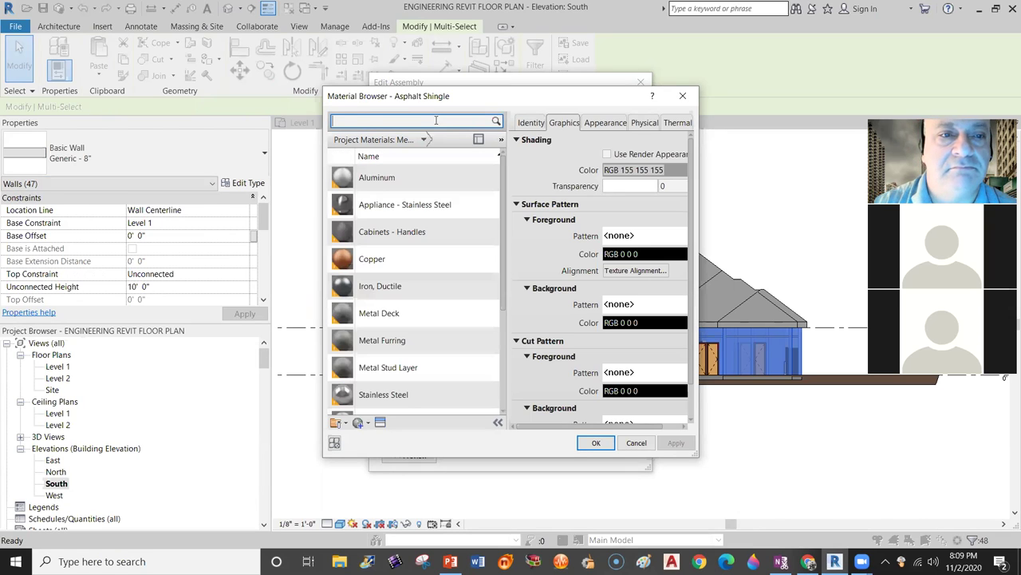
text(EXTERIO)
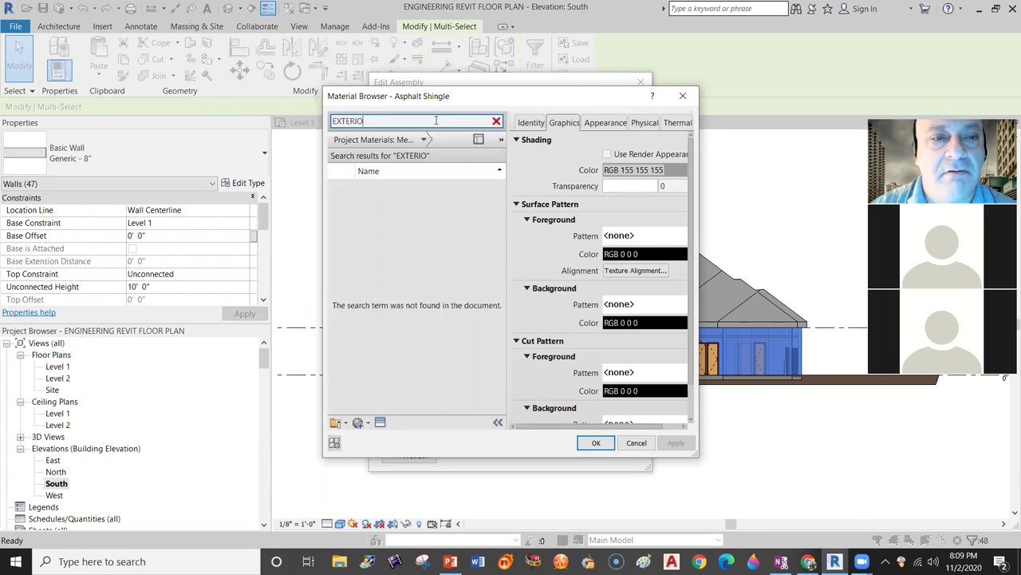
key(BackSpace)
key(BackSpace)
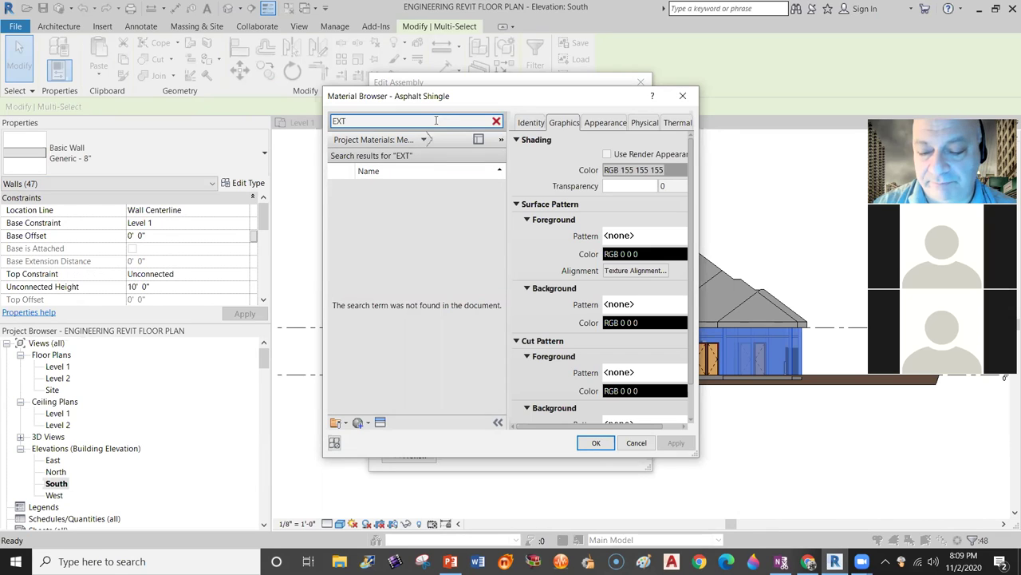
key(BackSpace)
key(BackSpace)
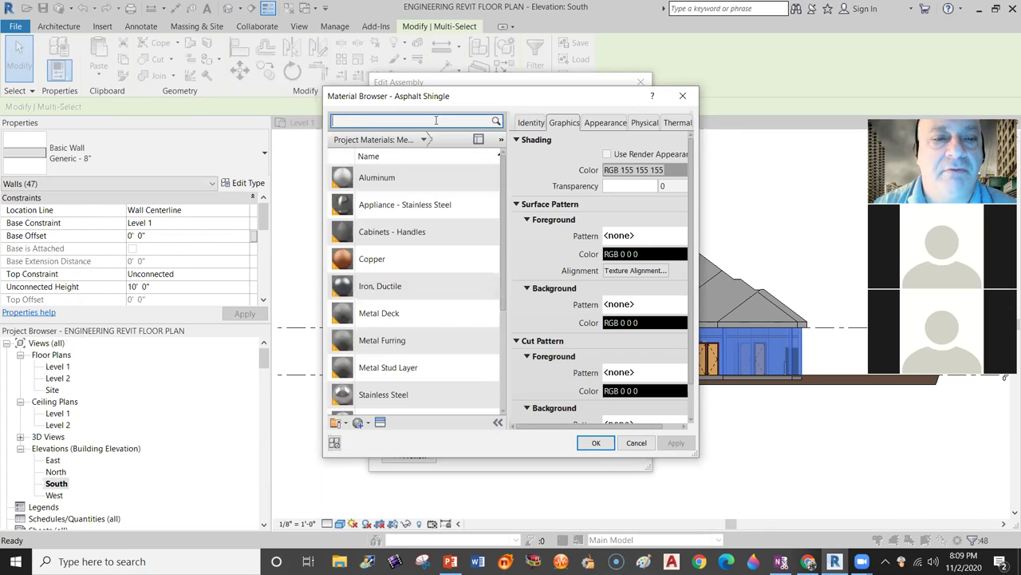
scroll(447, 239, down, 2)
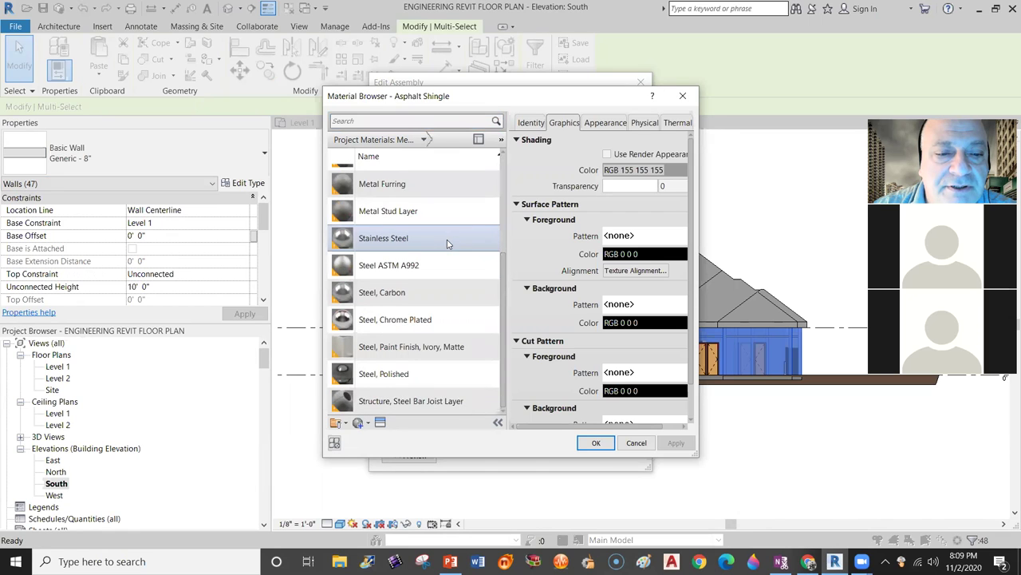
Assign the Masonry material Brick, Common to the structure layer of the Generic - 8" walls and apply the type change.
scroll(427, 192, up, 1)
click(422, 141)
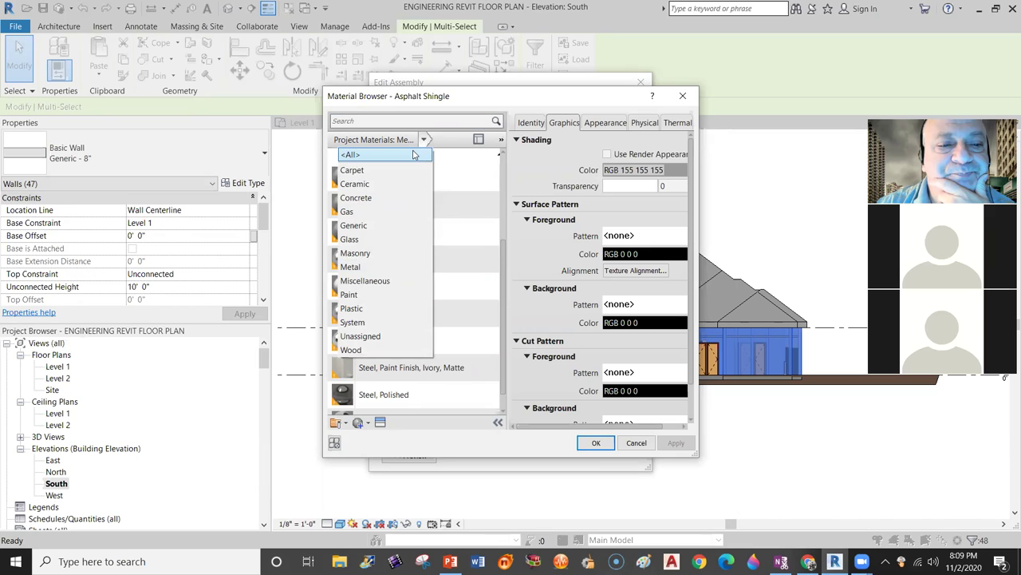
click(370, 253)
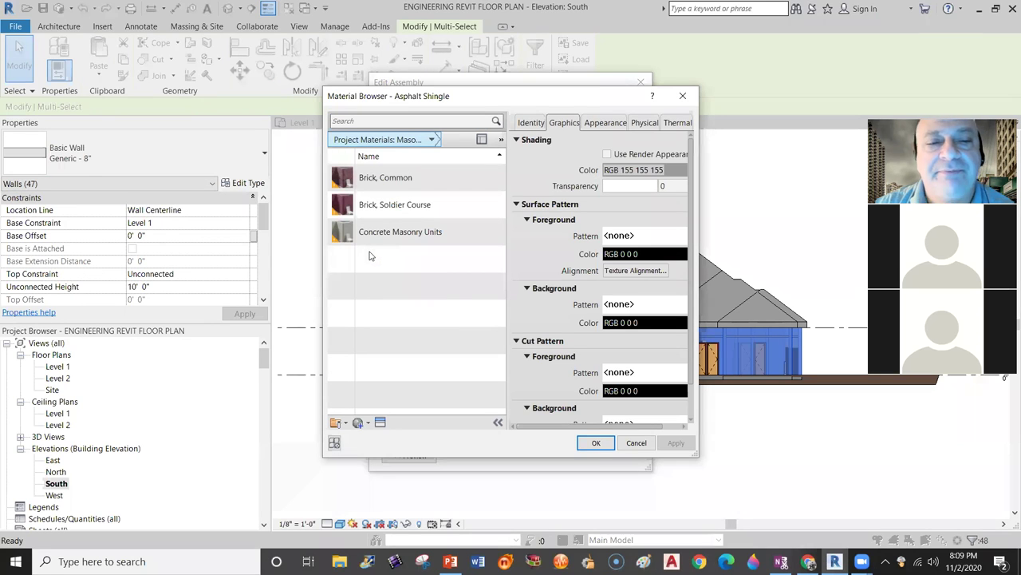
click(388, 179)
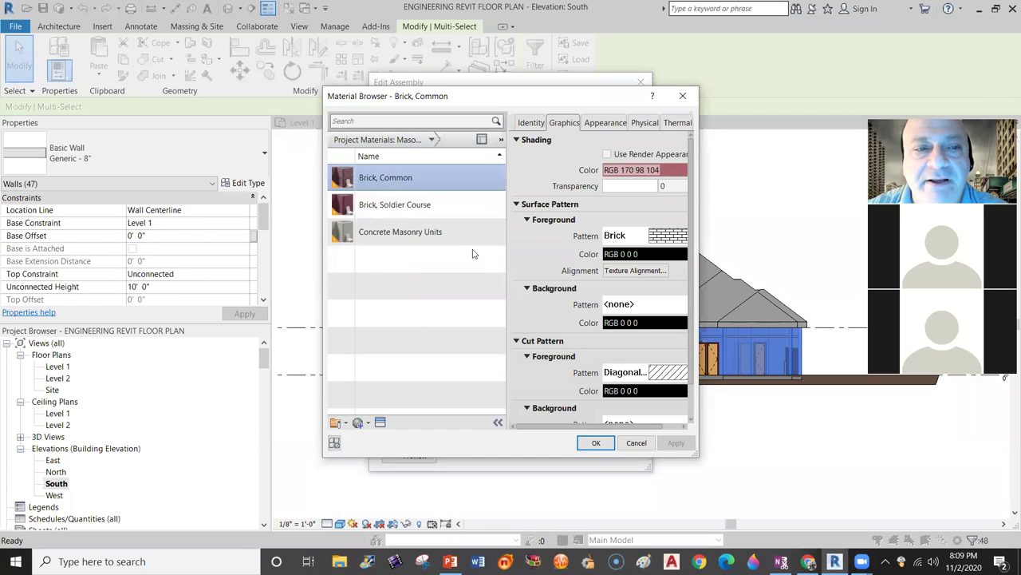
click(597, 444)
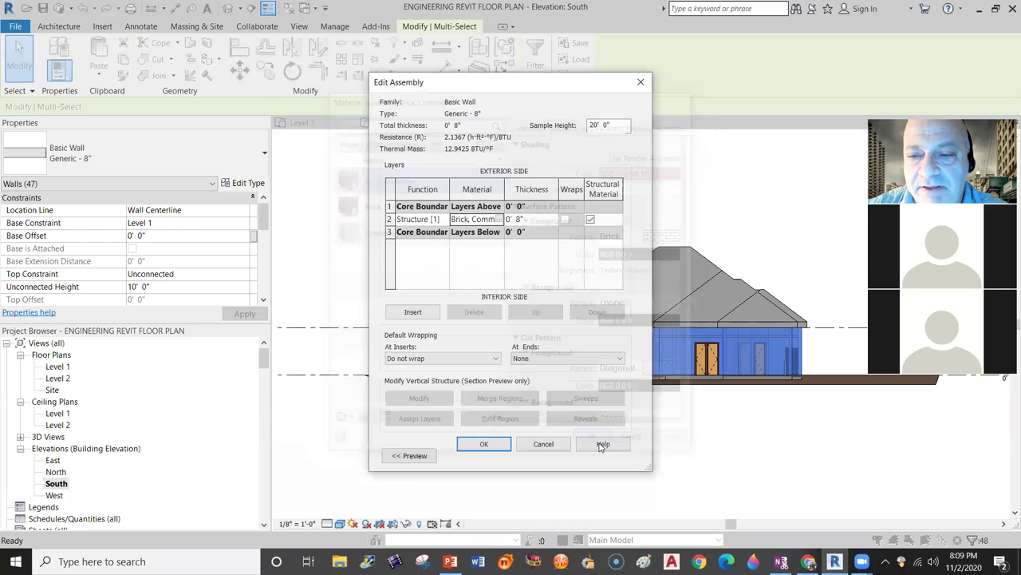
click(483, 445)
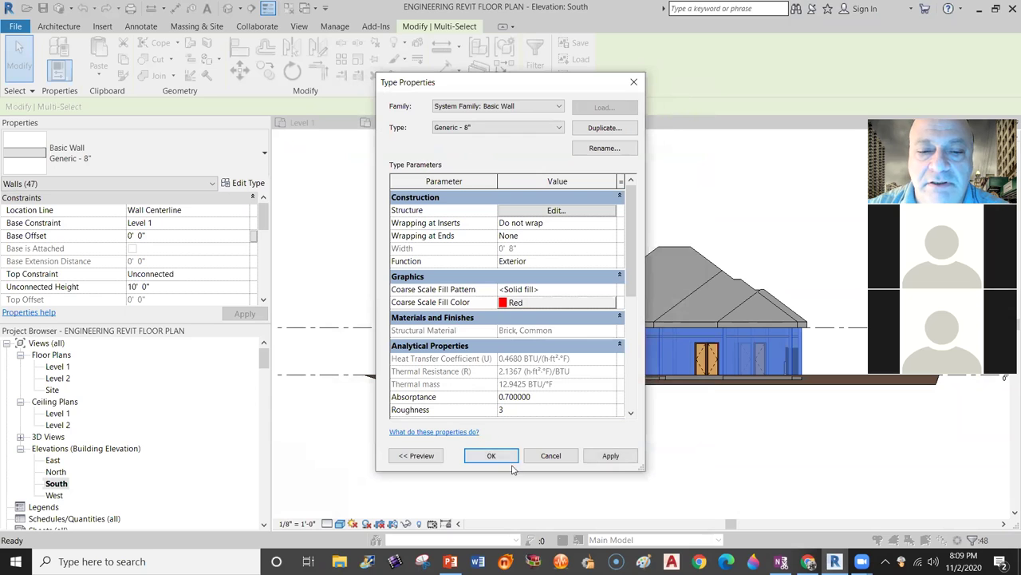
click(604, 457)
click(491, 455)
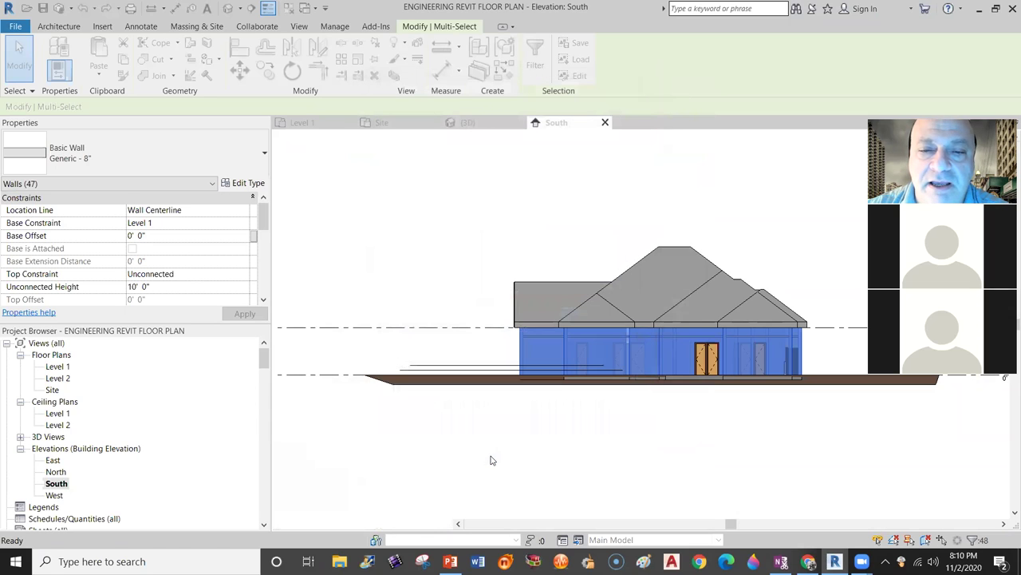
click(623, 205)
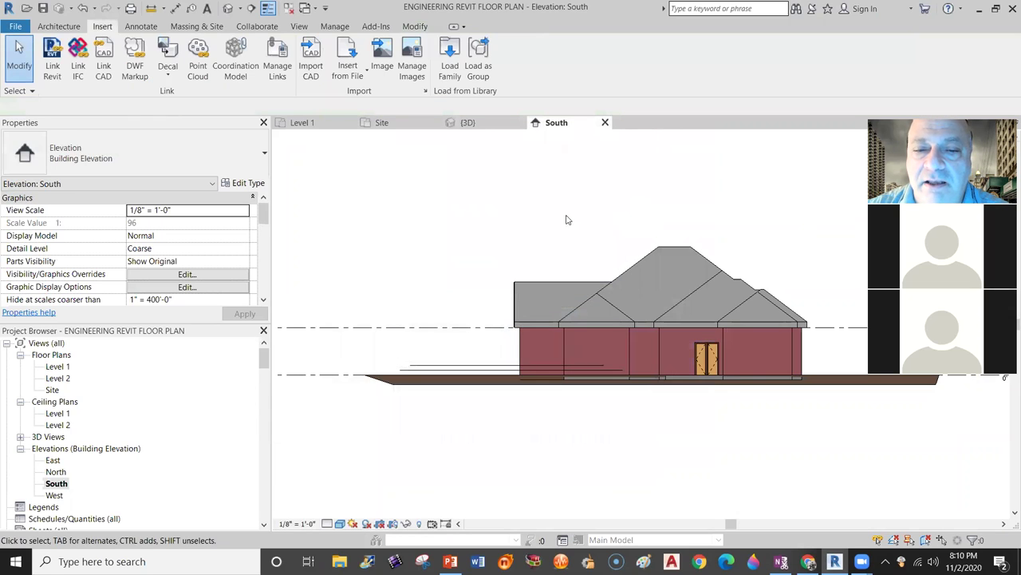
Inspect the wall finish up close in the South elevation and around the house in the 3D view.
scroll(710, 358, up, 5)
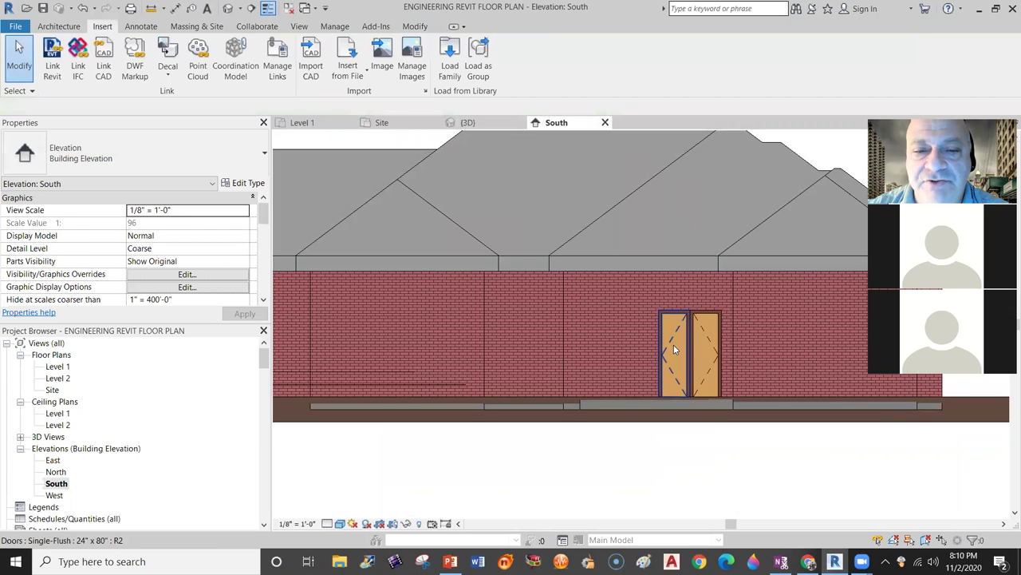
scroll(679, 336, down, 3)
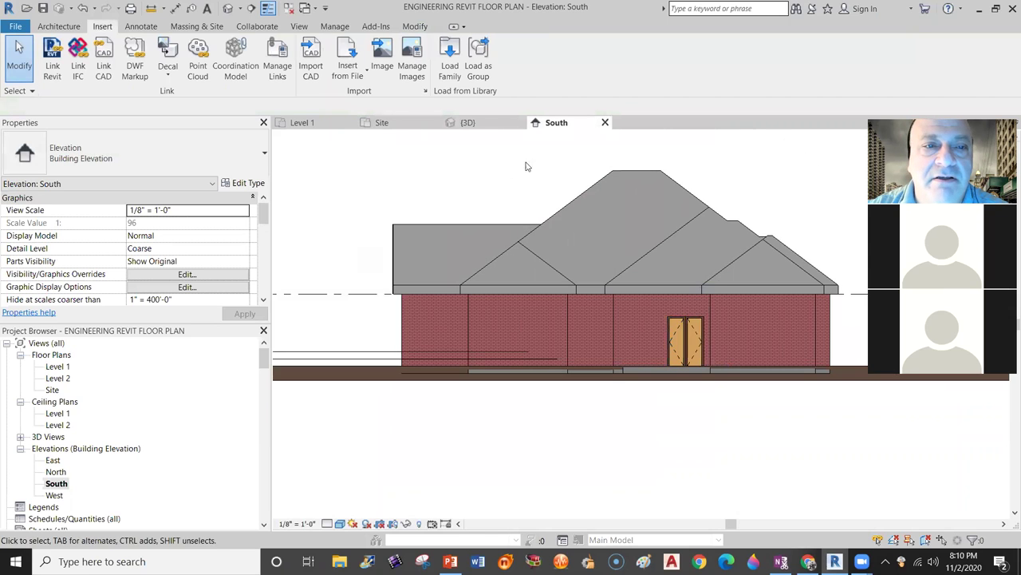
click(467, 122)
shift+middle_drag(683, 393, 635, 355)
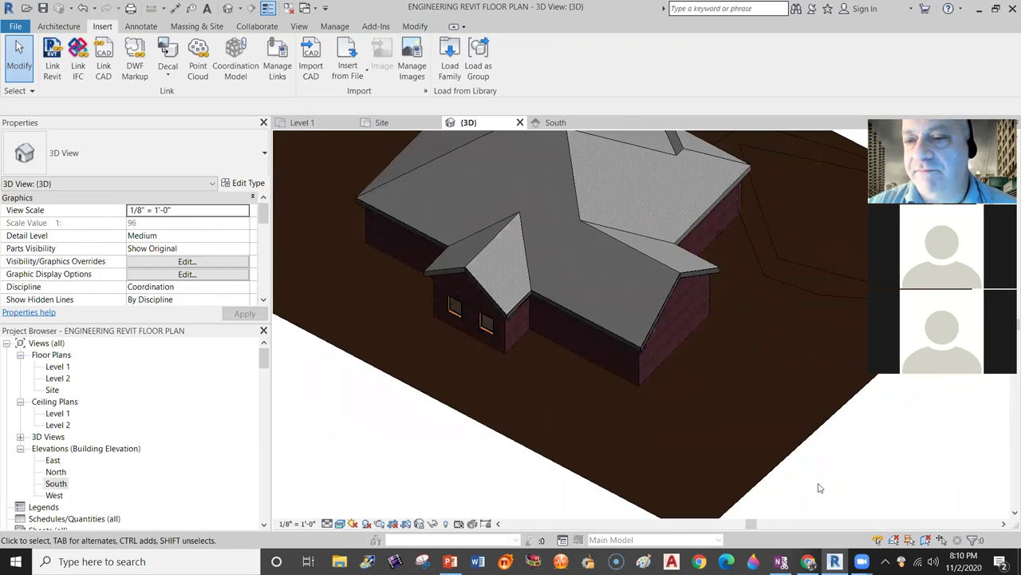
middle_drag(348, 419, 410, 481)
middle_drag(403, 255, 388, 326)
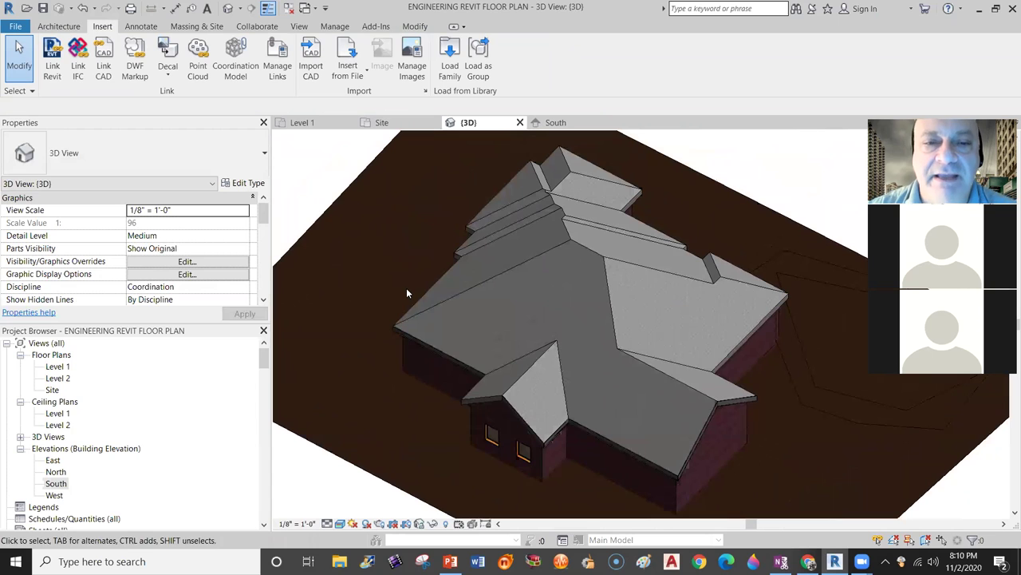
Save the project and create a camera view from inside the Level 1 plan, aimed at the entrance double doors.
click(308, 126)
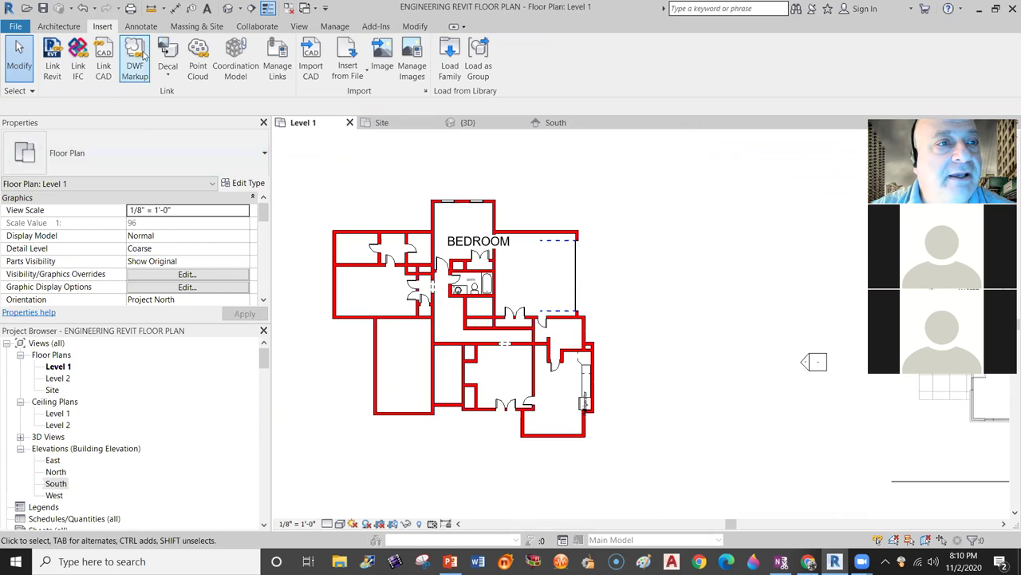
click(301, 28)
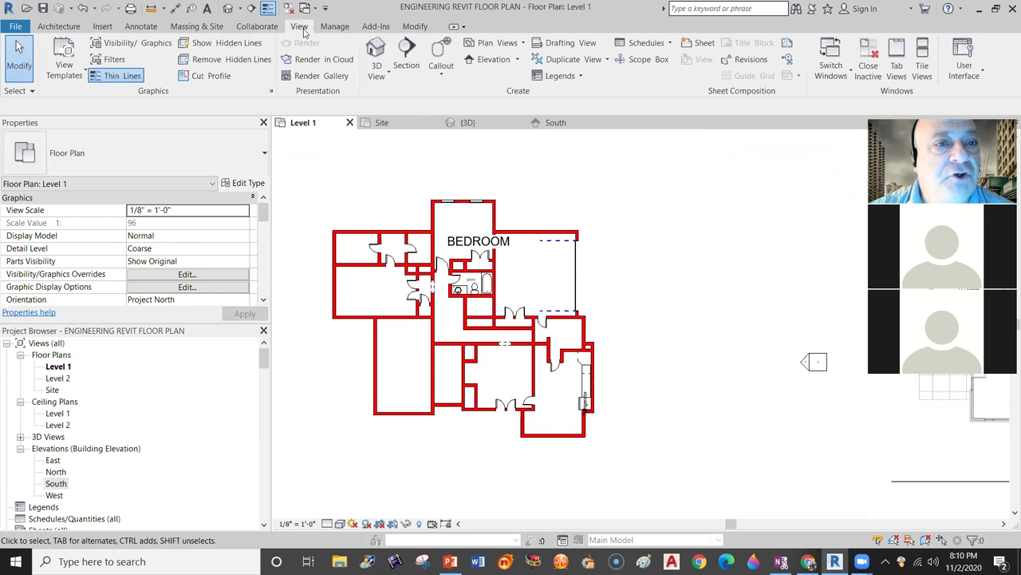
click(385, 75)
click(405, 126)
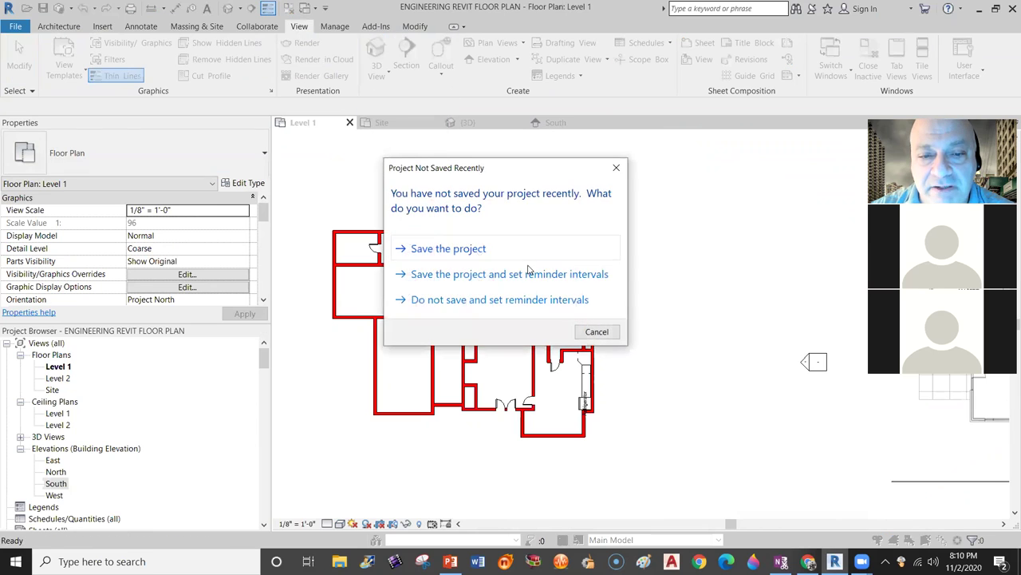
click(469, 249)
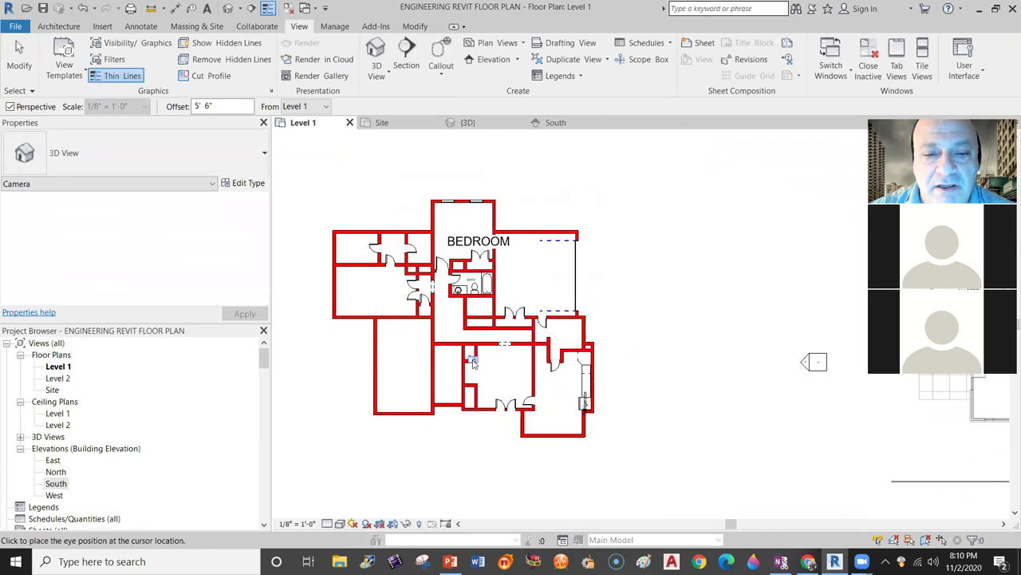
click(526, 352)
click(498, 398)
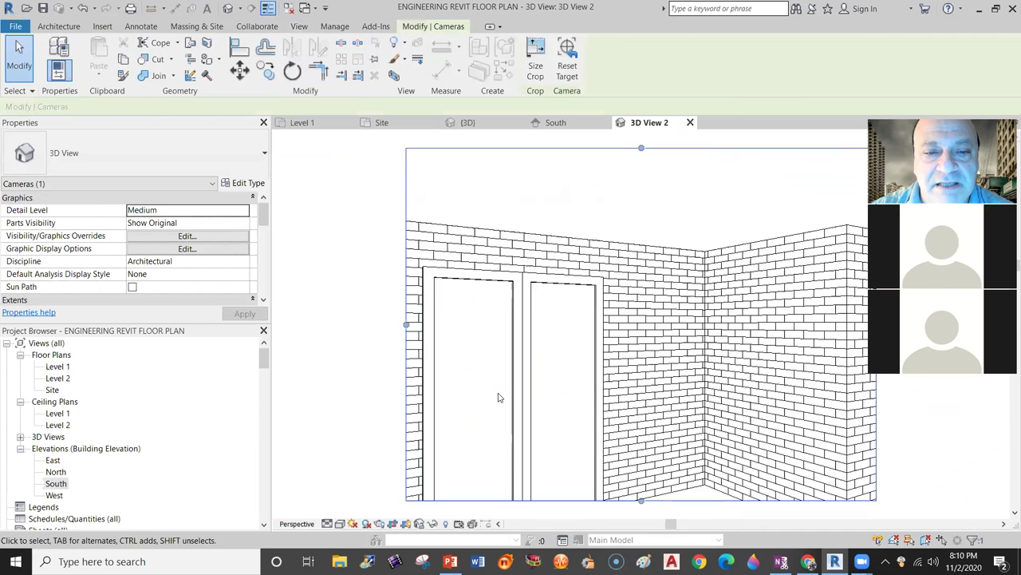
click(356, 281)
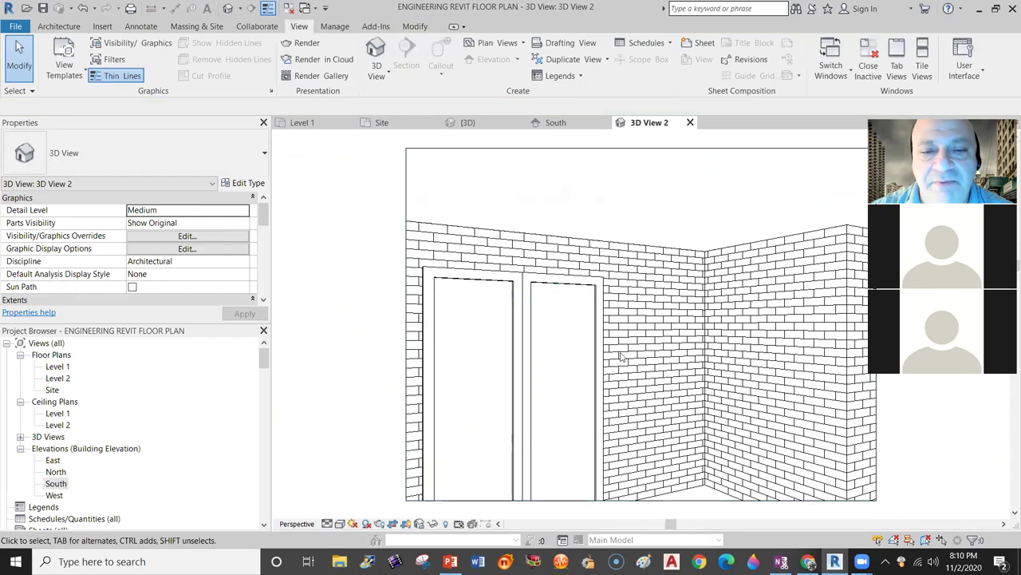
Set the visual style of the camera view to Consistent Colors.
click(340, 524)
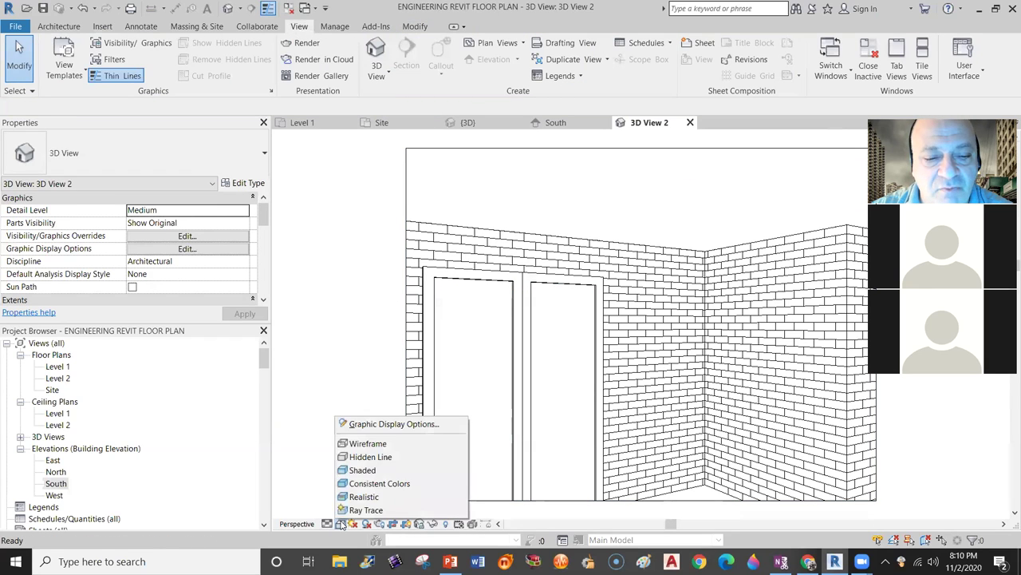
click(392, 486)
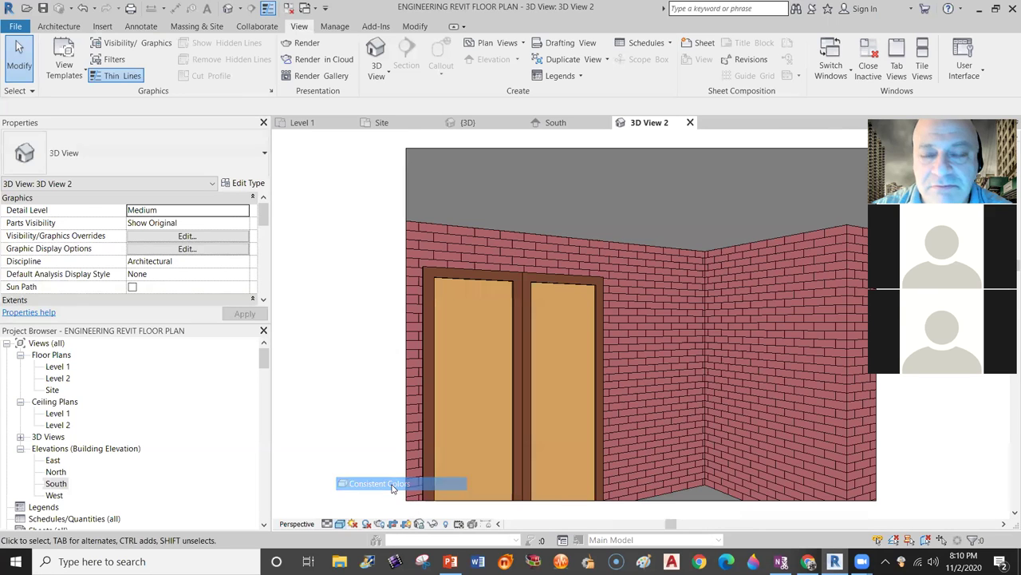
scroll(787, 450, down, 3)
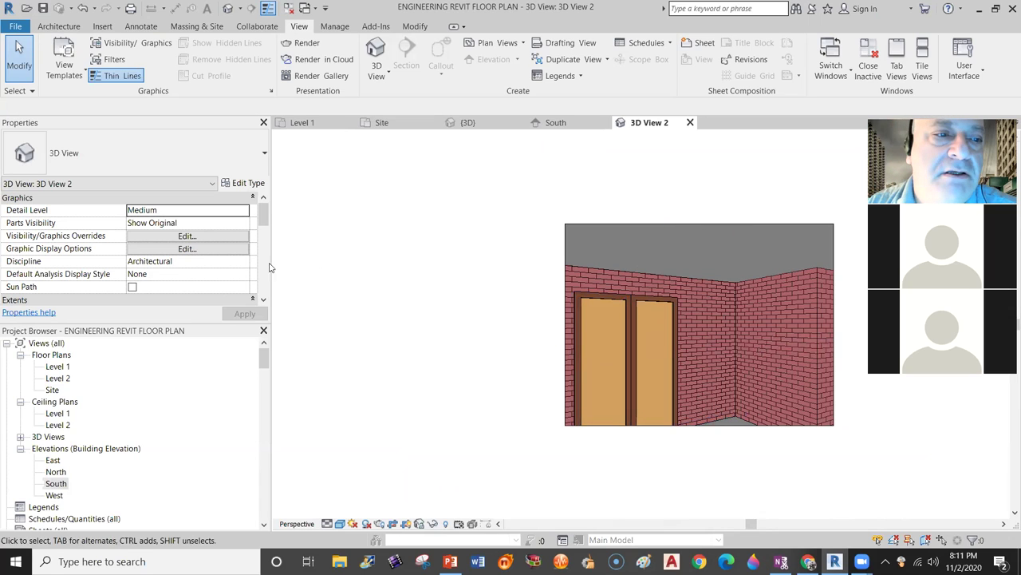
Select only the walls in the South elevation and open the structure of their Generic - 8" type.
double_click(58, 367)
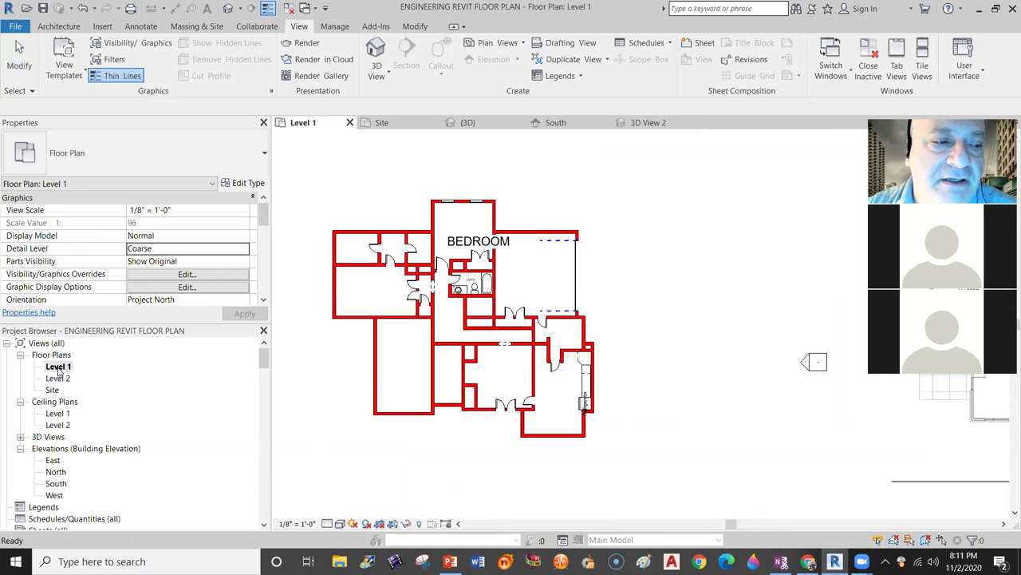
double_click(56, 484)
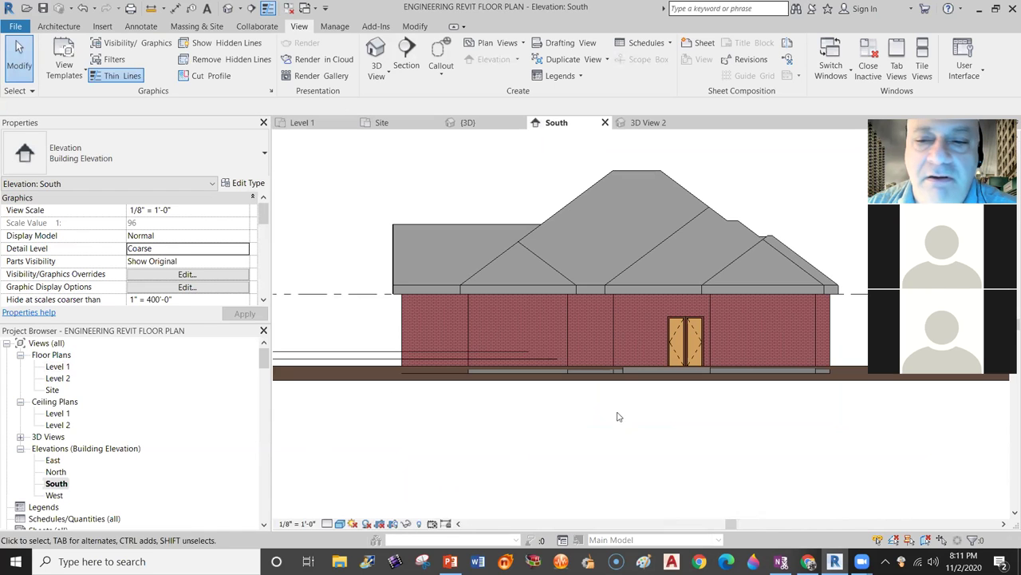
drag(839, 312, 368, 312)
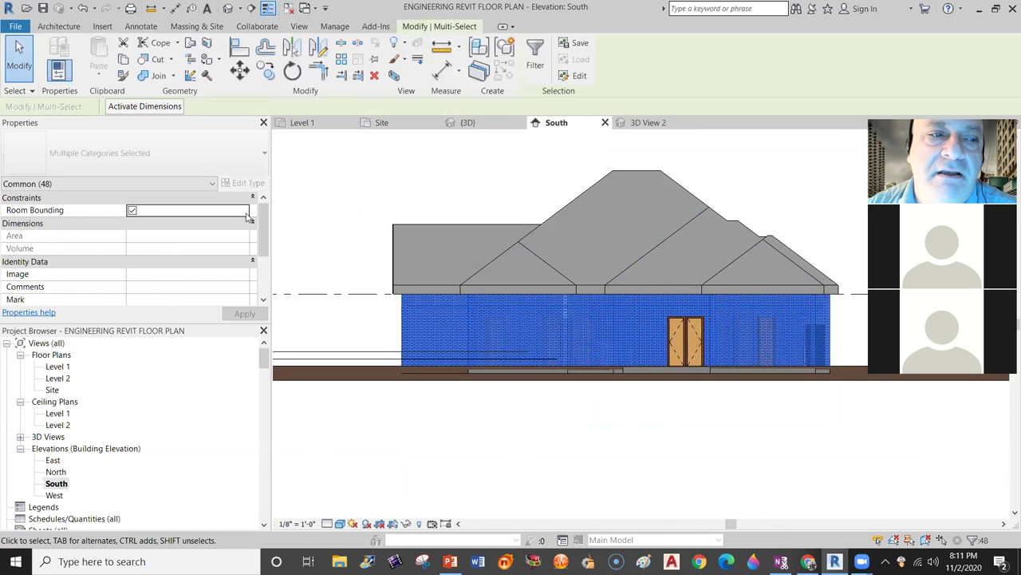
click(148, 184)
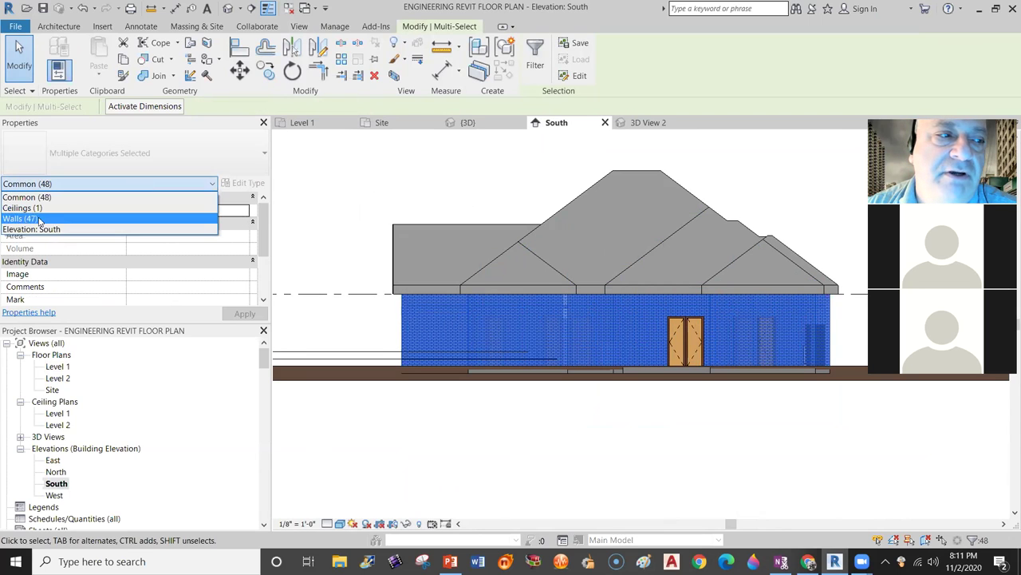
click(23, 221)
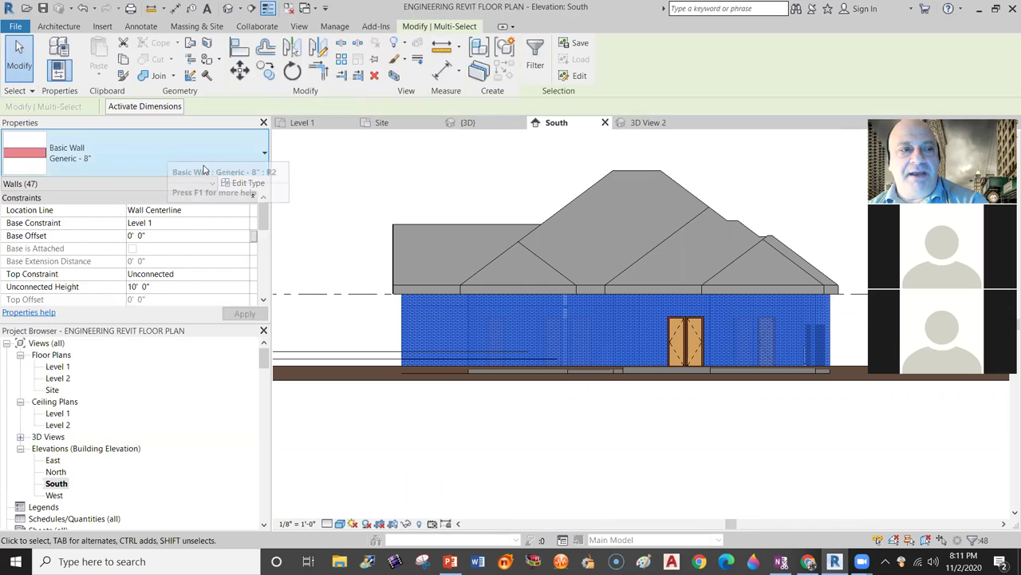
click(243, 184)
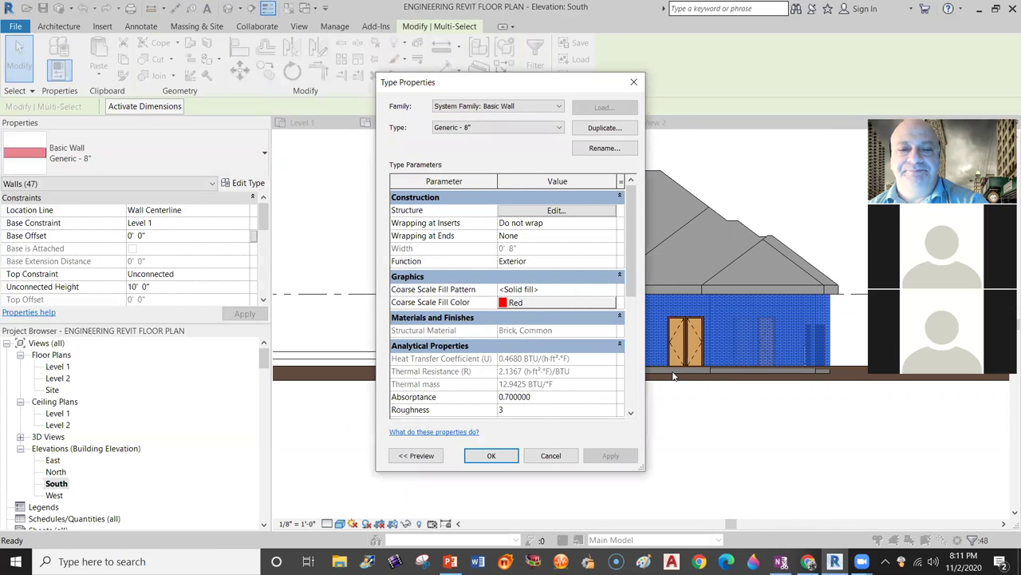
click(559, 212)
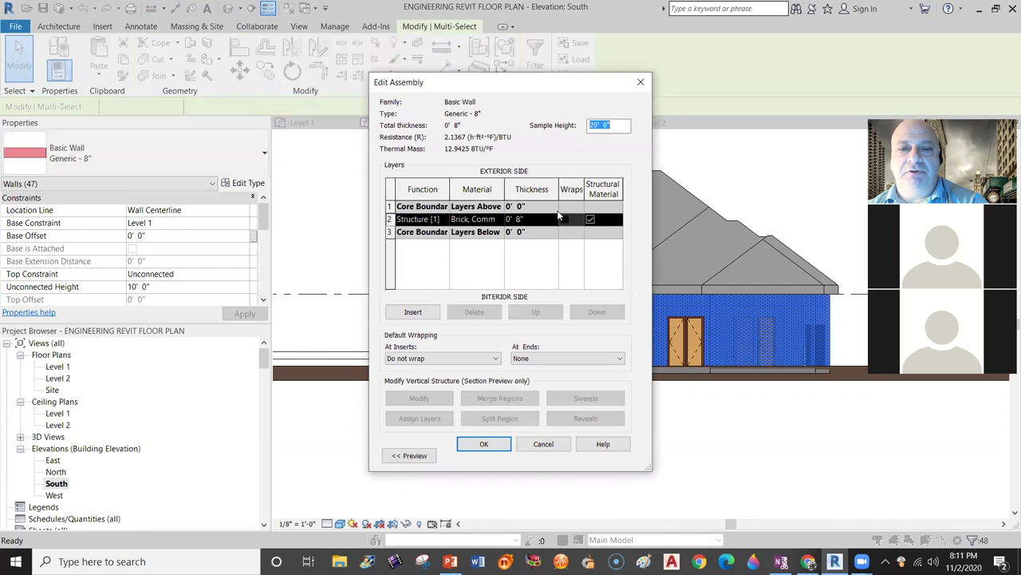
Look through all project materials for the wall's structure layer, and leave the type settings without changing them.
click(502, 220)
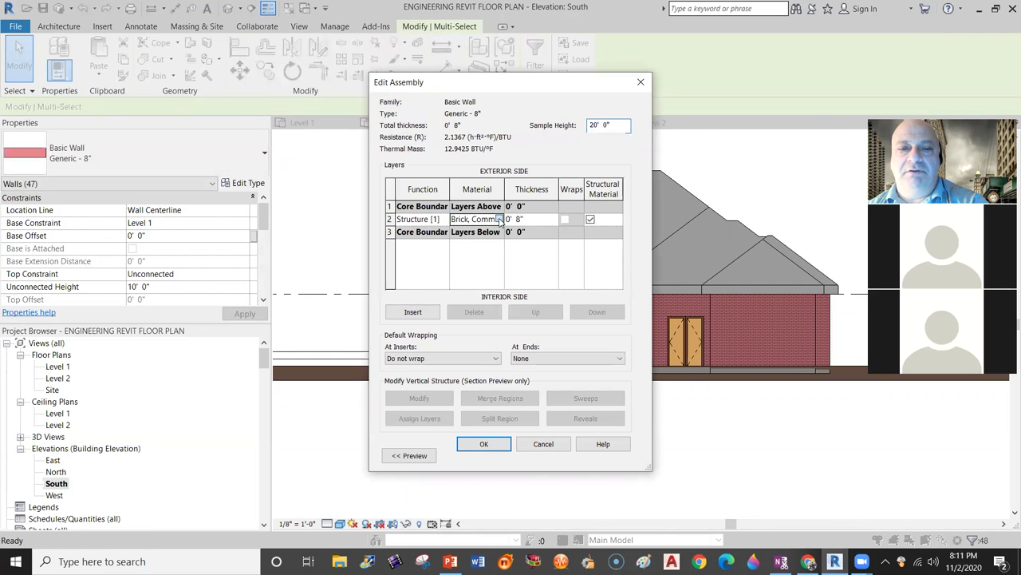
click(500, 219)
scroll(487, 185, up, 1)
drag(504, 193, 501, 154)
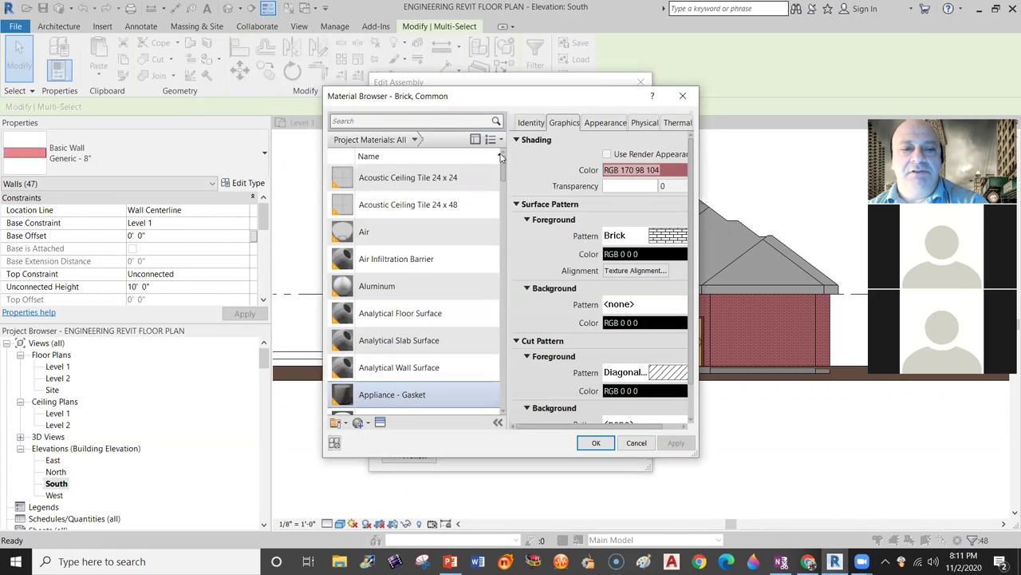
scroll(493, 218, down, 7)
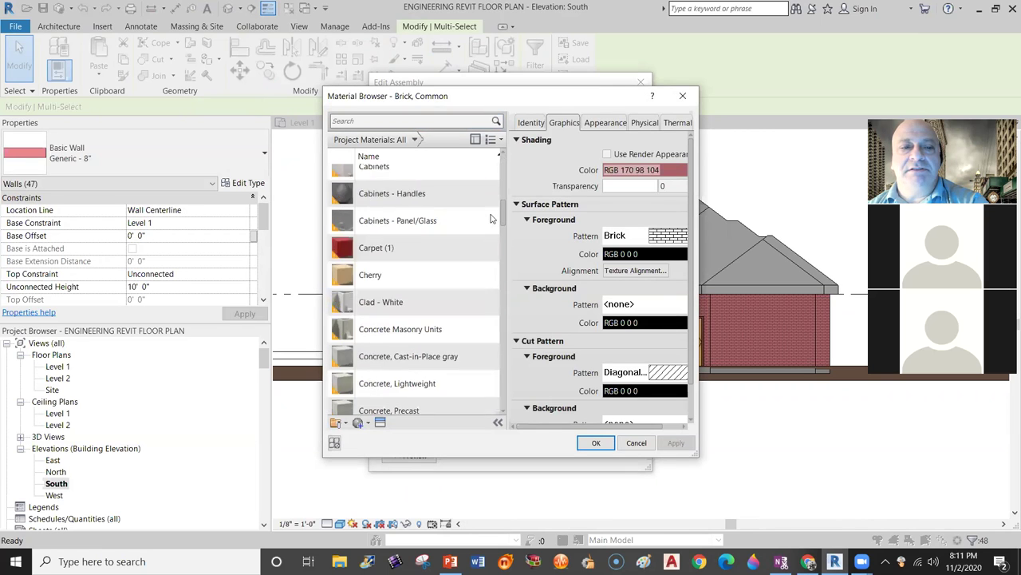
scroll(492, 219, up, 6)
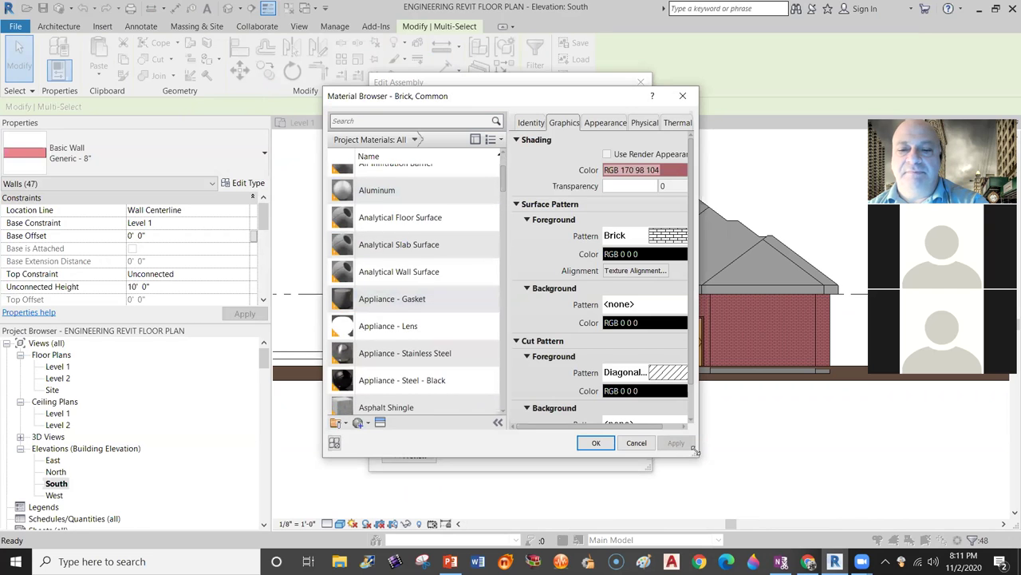
click(596, 442)
click(543, 442)
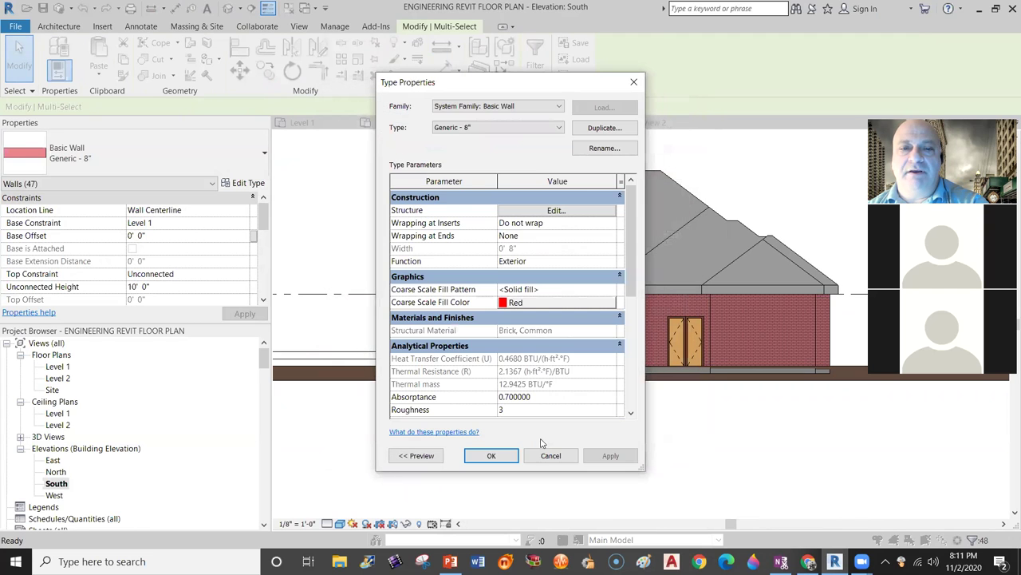
click(550, 455)
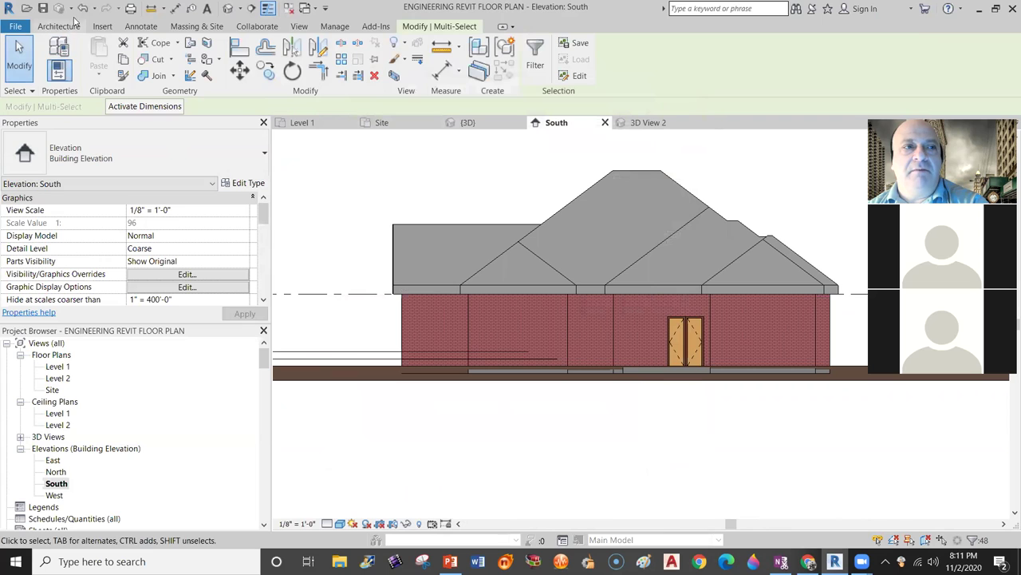
Undo the camera view creation and the brick material assignment on the walls.
click(83, 8)
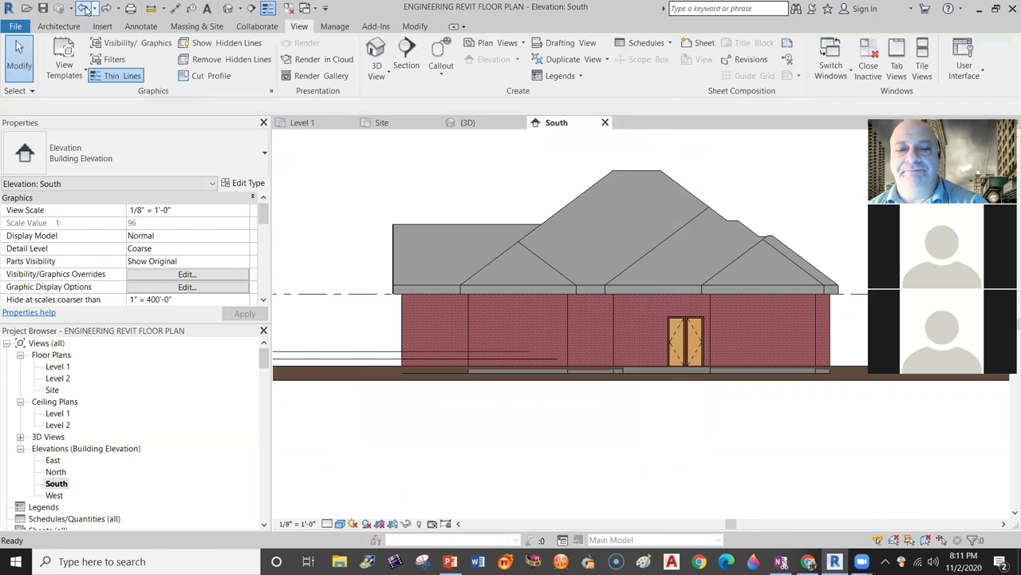
click(83, 9)
scroll(608, 346, up, 2)
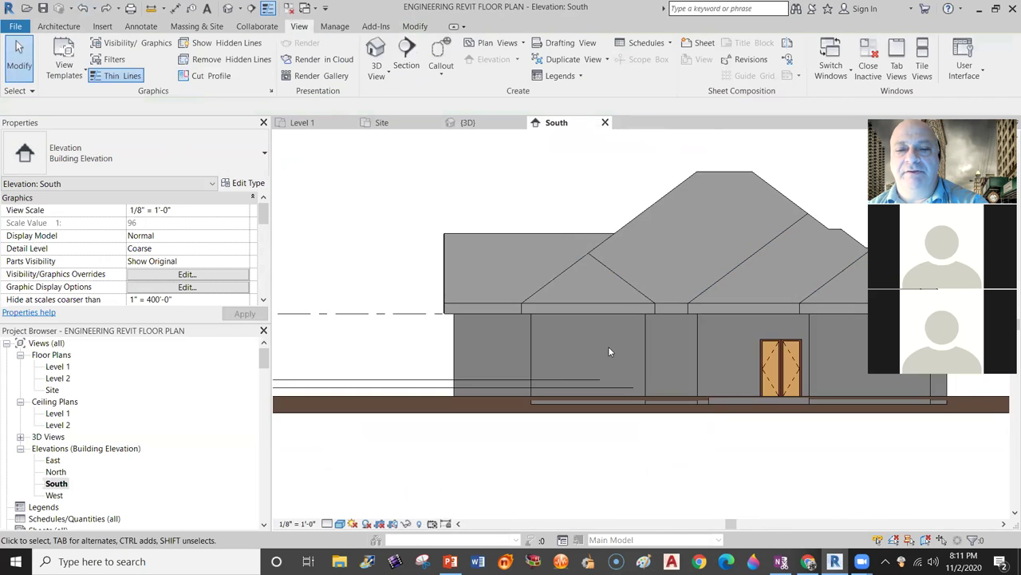
Open the default 3D view and examine the exterior walls around the gable-end wing of the house.
scroll(608, 347, up, 2)
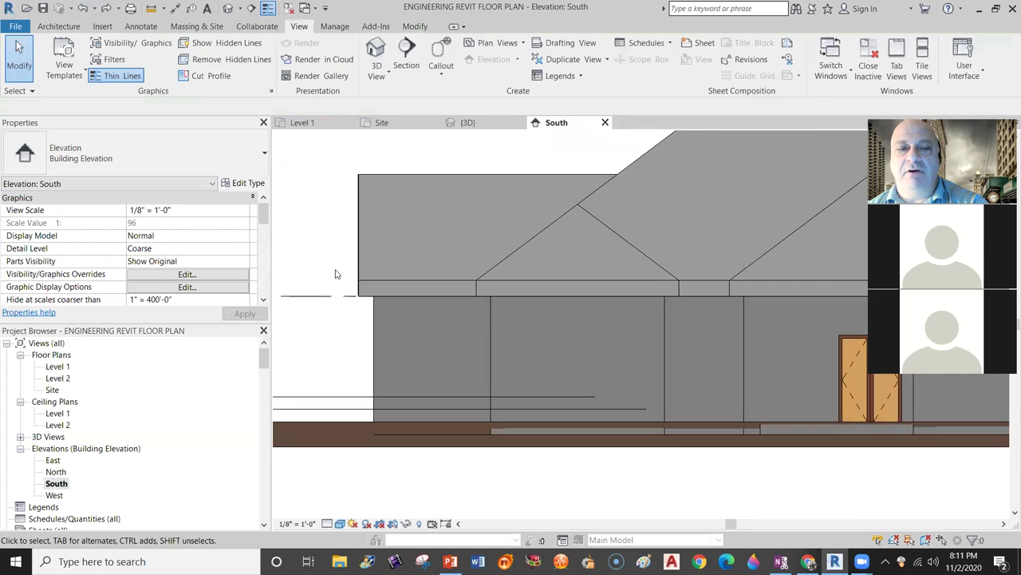
click(467, 122)
scroll(636, 348, up, 5)
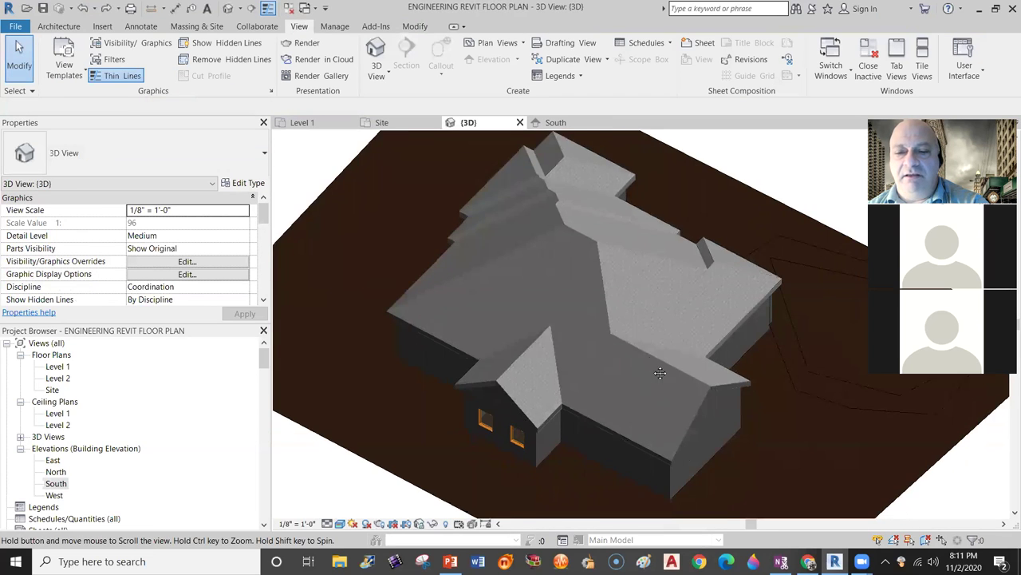
scroll(596, 360, up, 2)
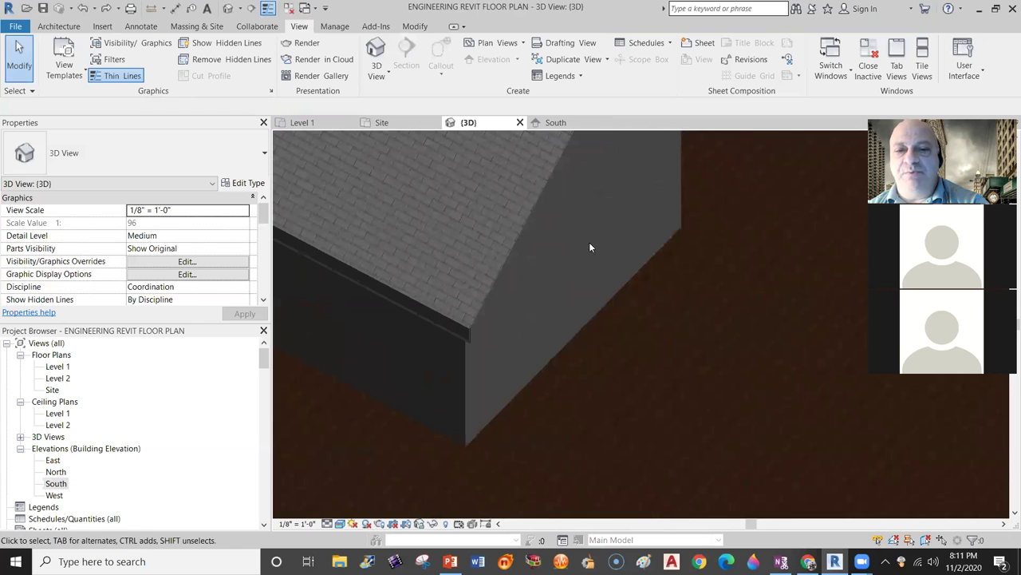
scroll(631, 320, down, 2)
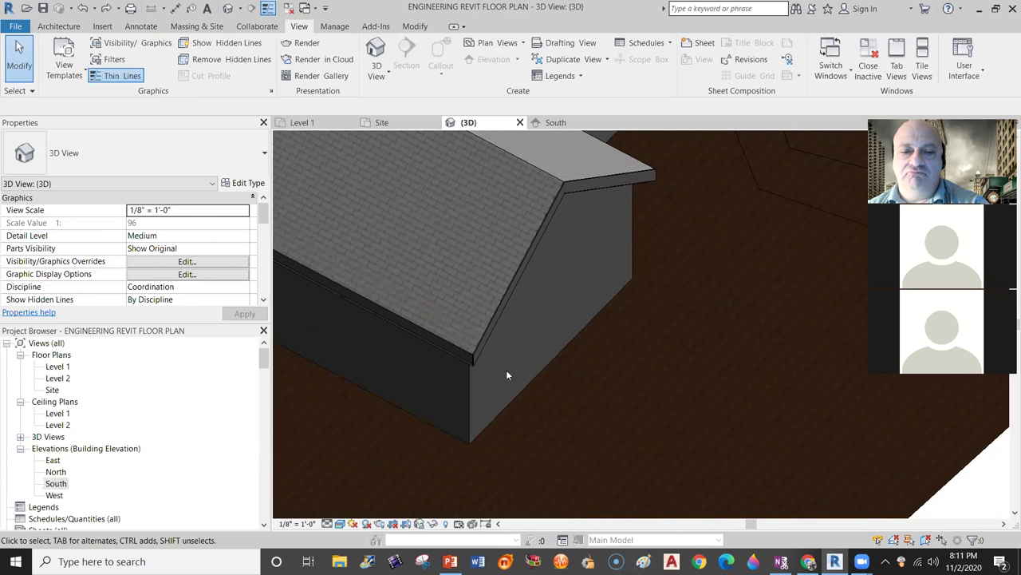
click(602, 190)
key(Escape)
shift+middle_drag(504, 382, 402, 352)
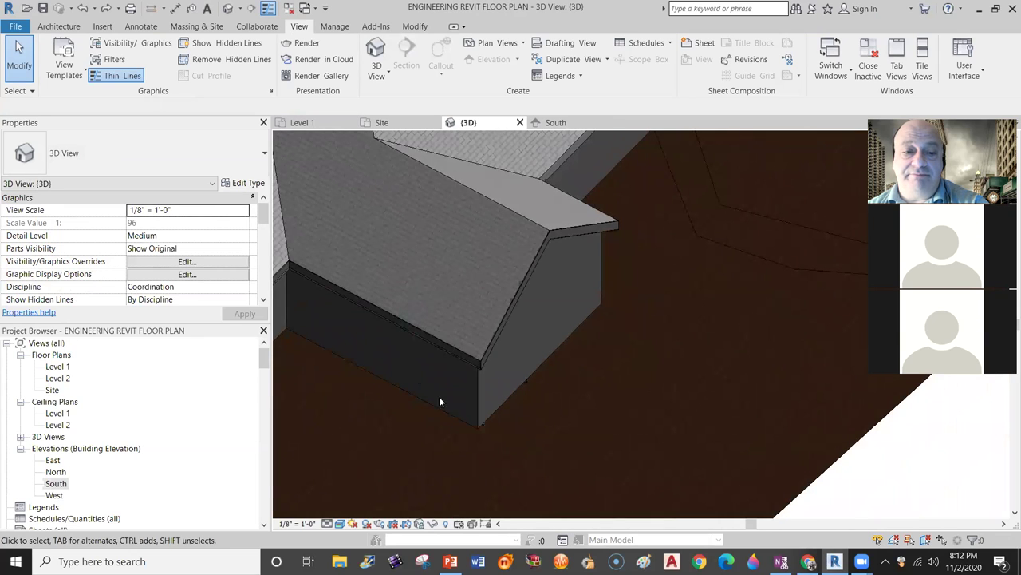
Select the long exterior wall beneath the gable wing's eave and look through the wall types available for it.
click(476, 401)
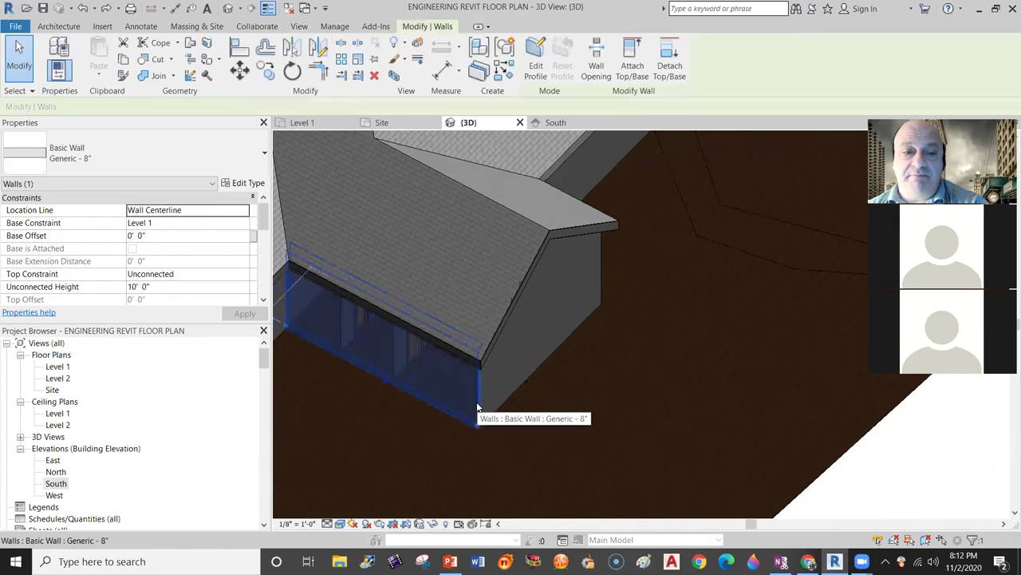
click(265, 154)
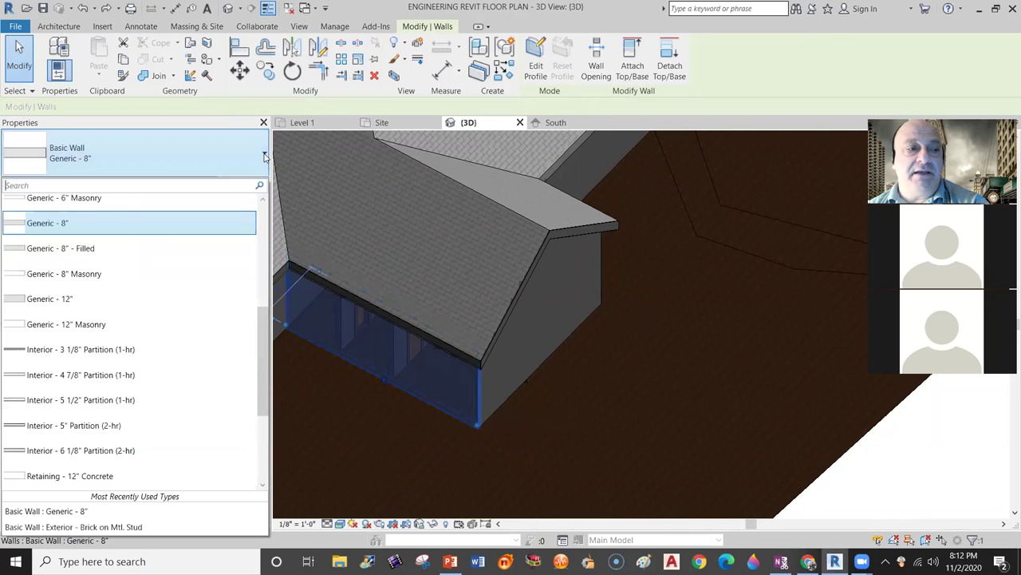
scroll(126, 303, down, 3)
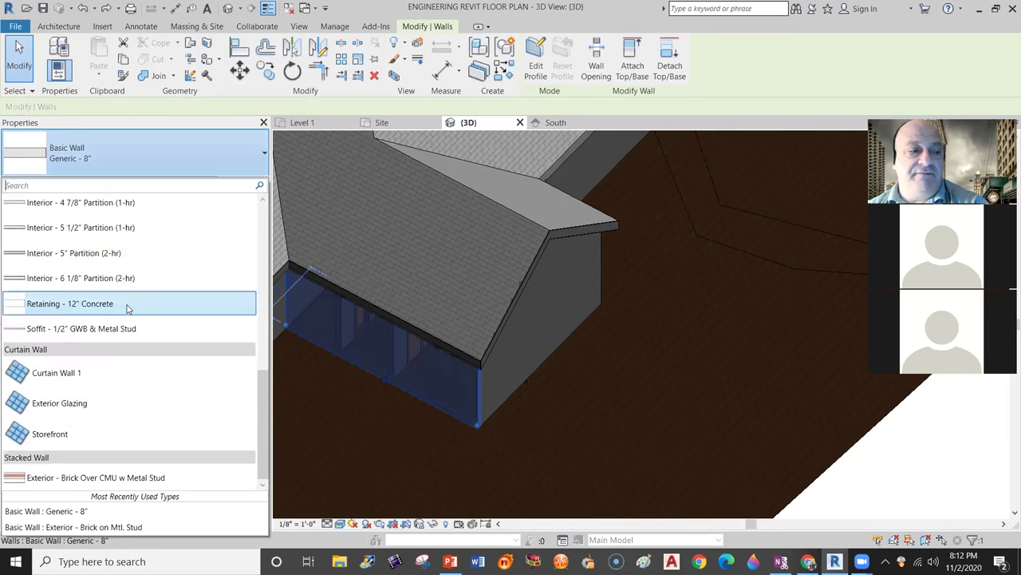
scroll(128, 308, up, 6)
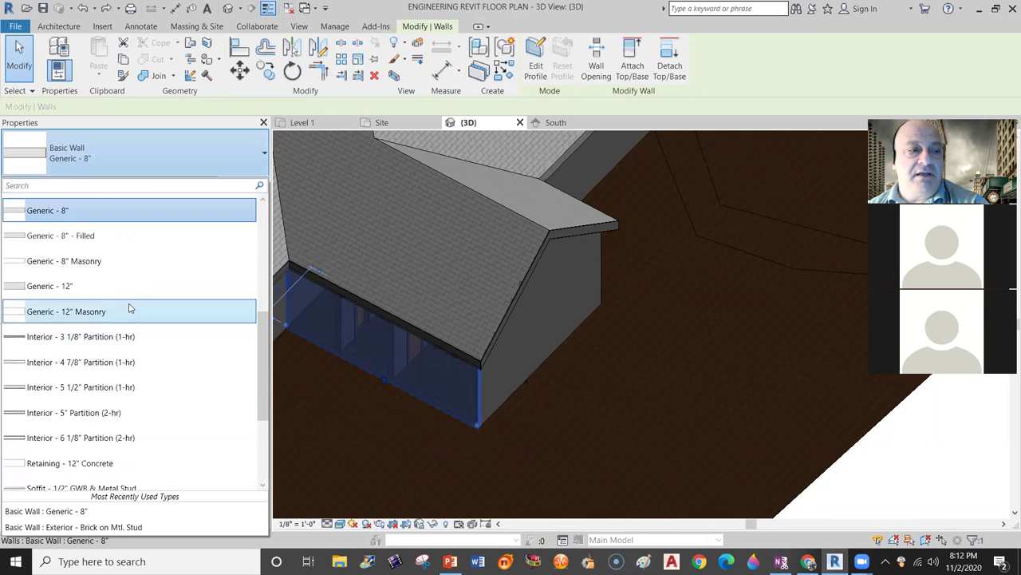
scroll(131, 308, up, 3)
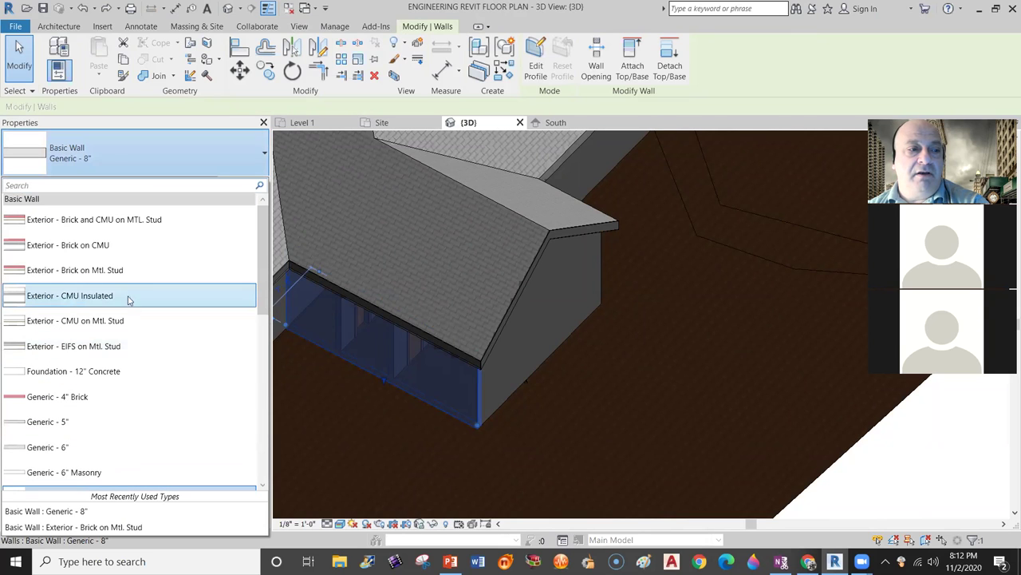
mouse_move(77, 249)
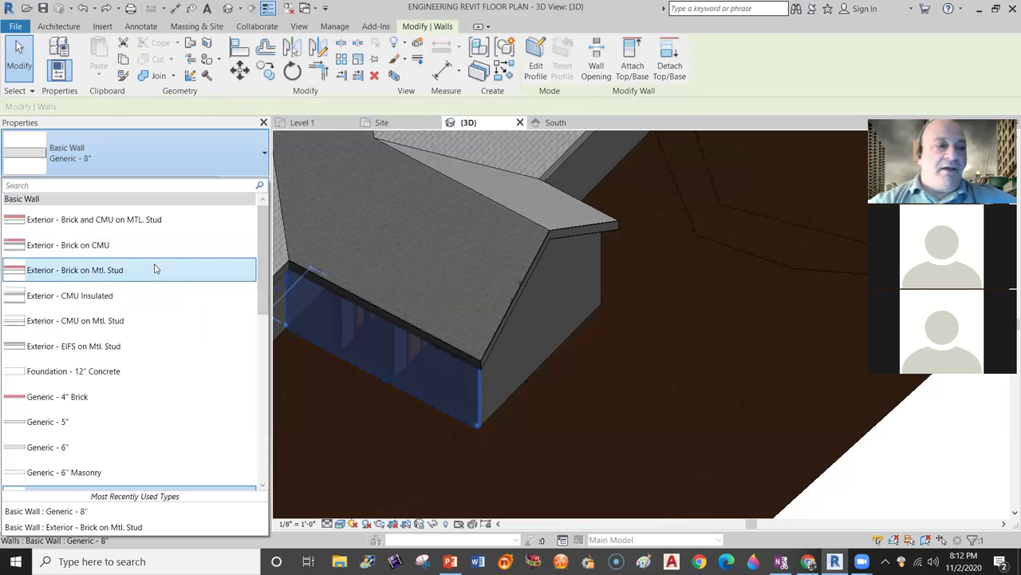
mouse_move(122, 249)
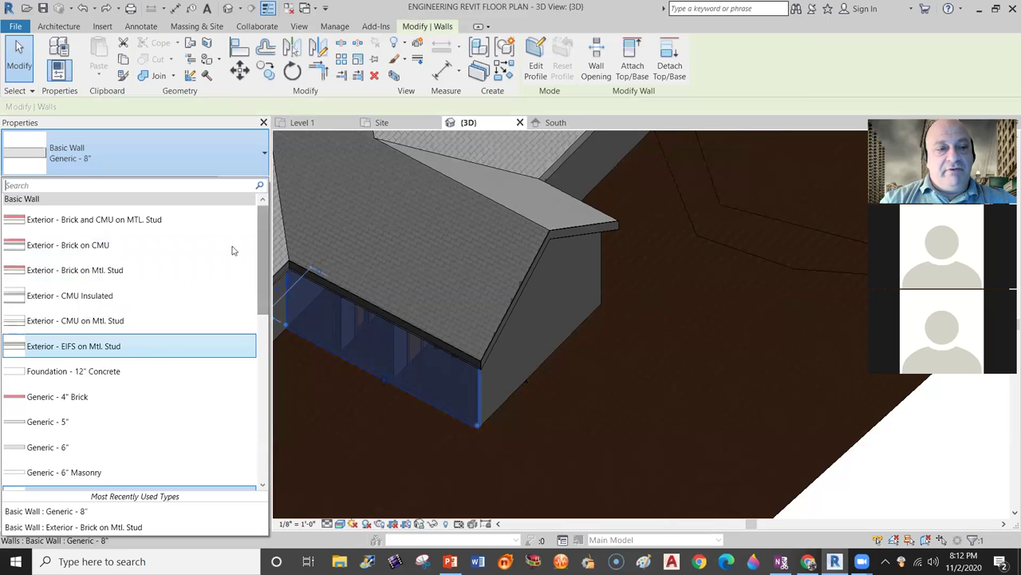
click(164, 160)
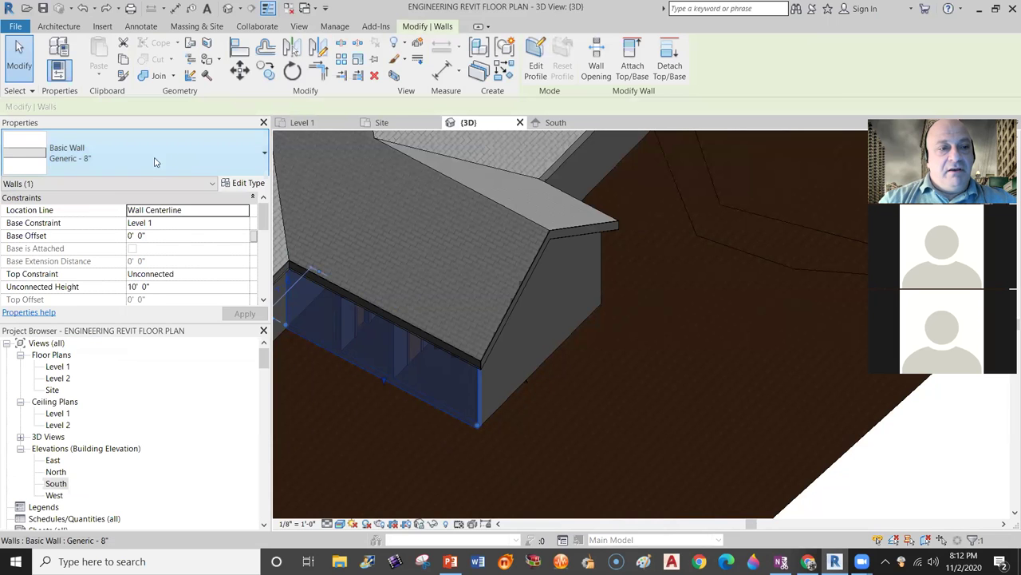
Set the structure layer material of the Generic - 8" wall type to Brick, Common.
click(248, 184)
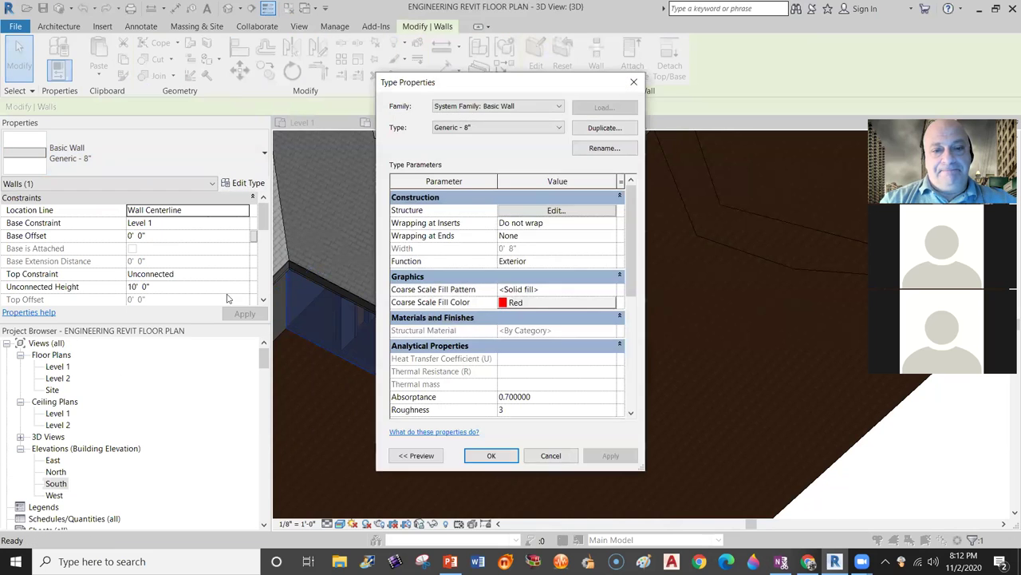
click(548, 210)
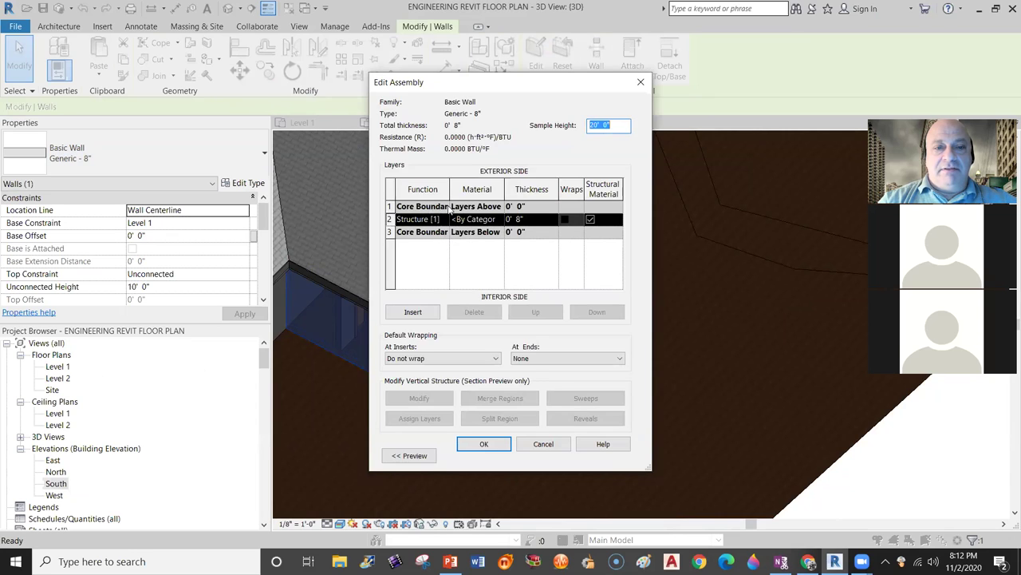
click(497, 237)
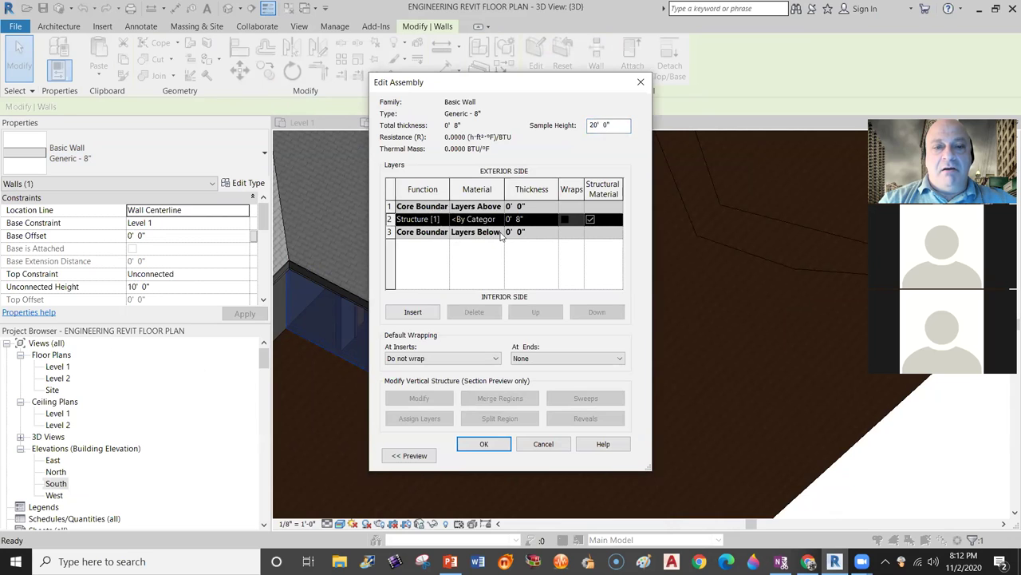
click(503, 224)
click(500, 219)
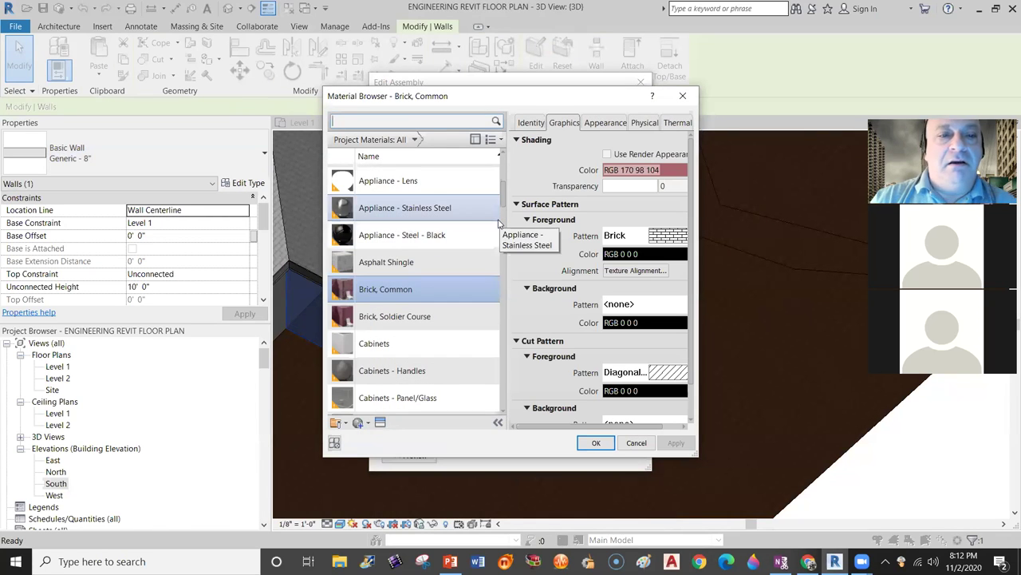
click(387, 289)
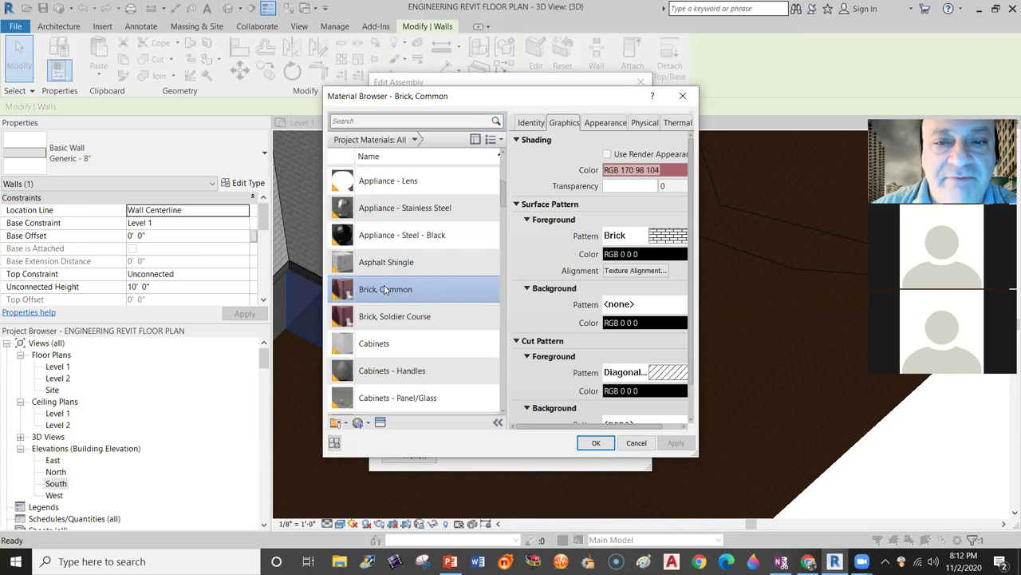
click(596, 443)
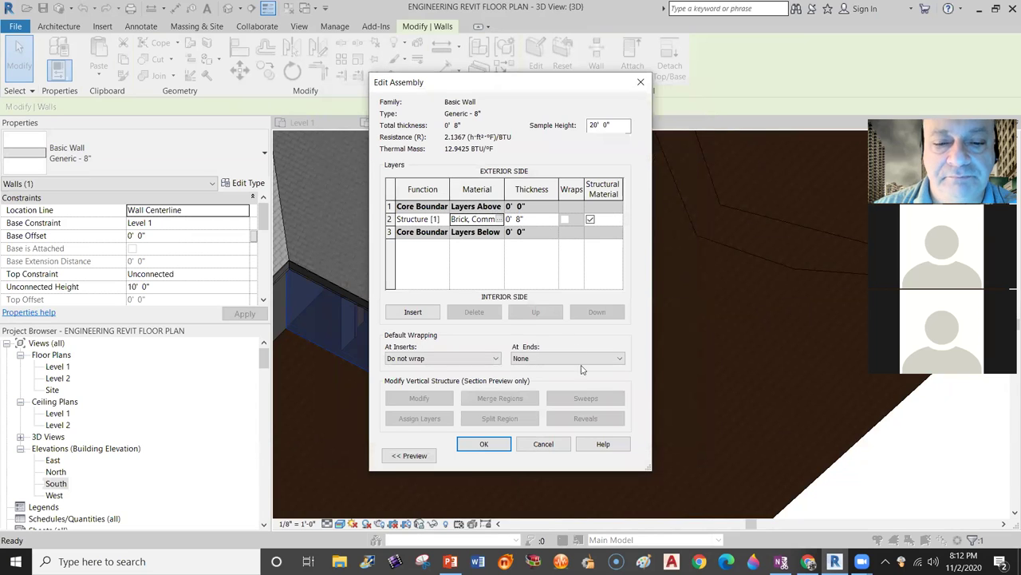
click(484, 445)
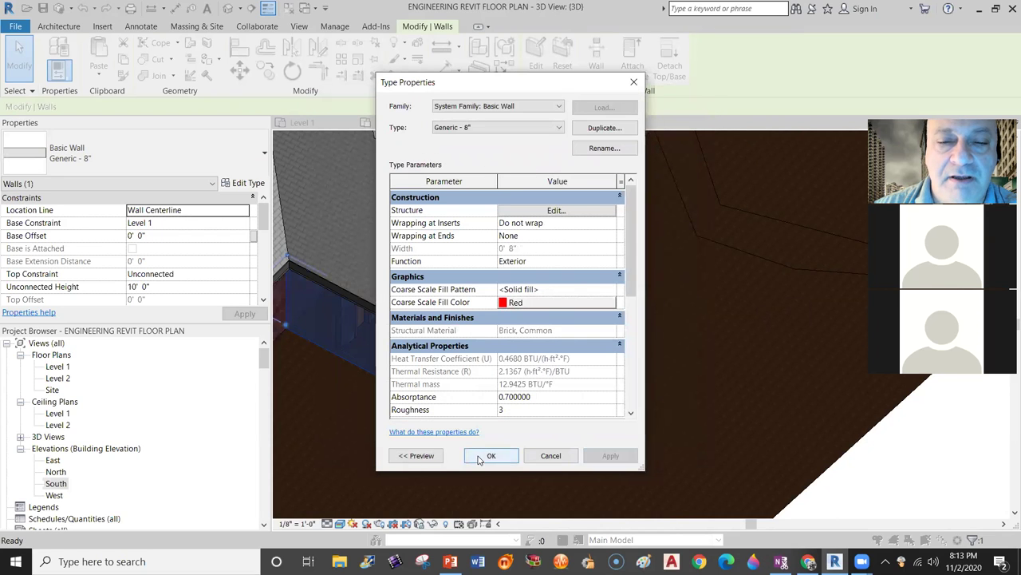
click(485, 456)
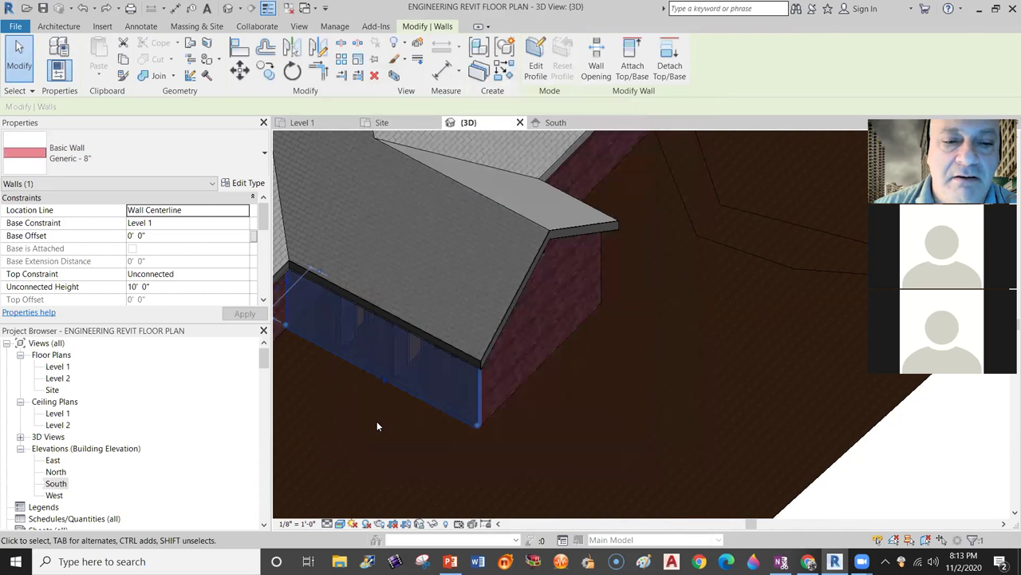
Check the house exterior in 3D and undo the material change to the Generic - 8" wall type.
click(376, 423)
scroll(411, 360, down, 3)
middle_drag(410, 360, 505, 408)
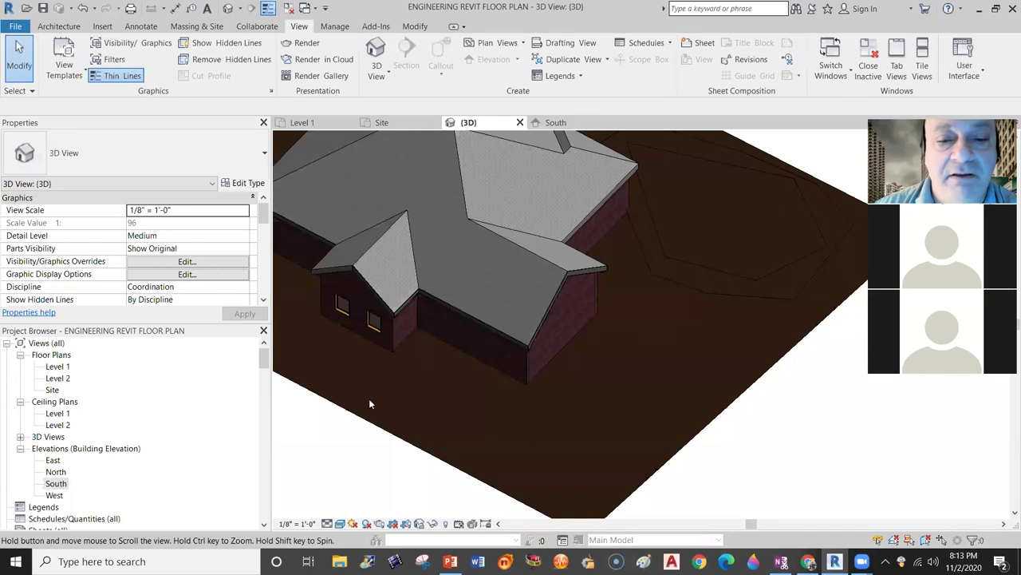
middle_drag(370, 403, 458, 444)
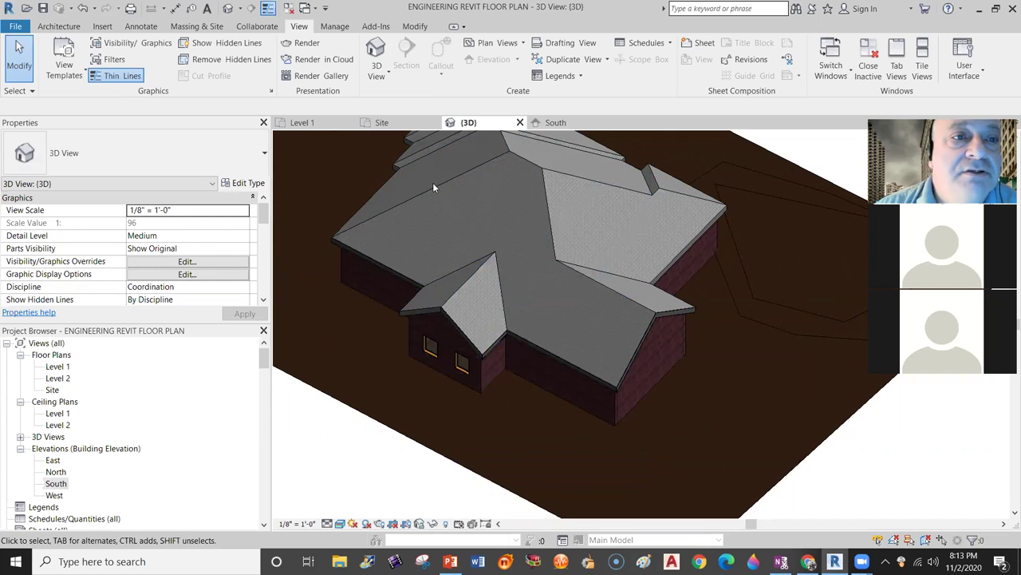
click(84, 9)
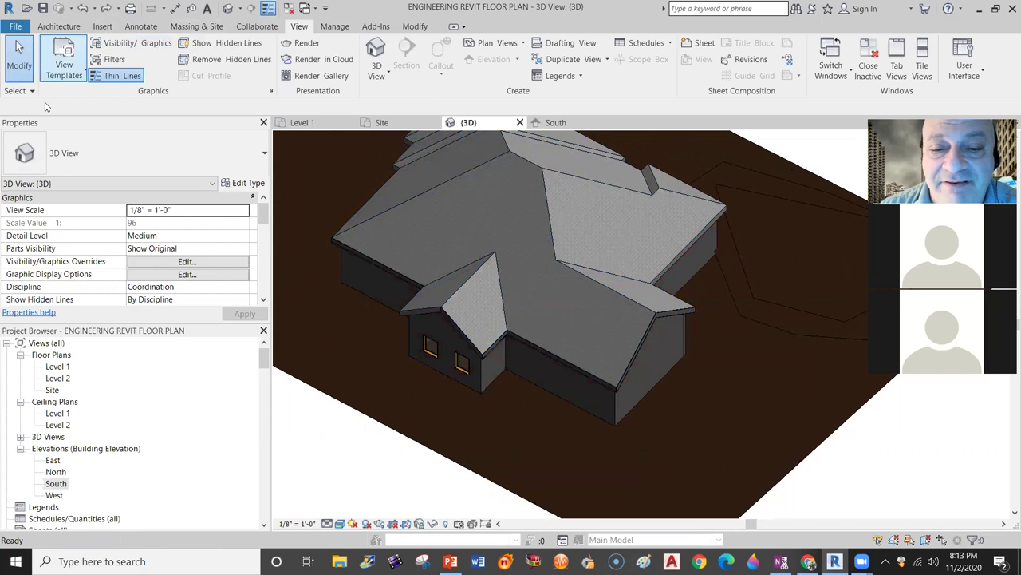
Change only the exterior wall beside the two-window gabled wing to the Exterior - Brick on Mtl. Stud type and inspect it up close.
click(536, 384)
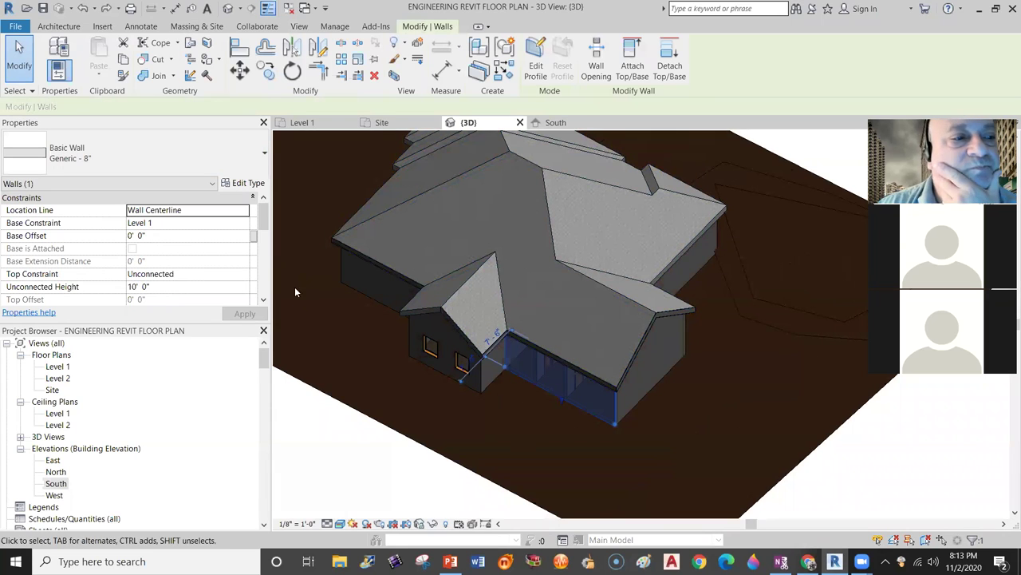
click(265, 158)
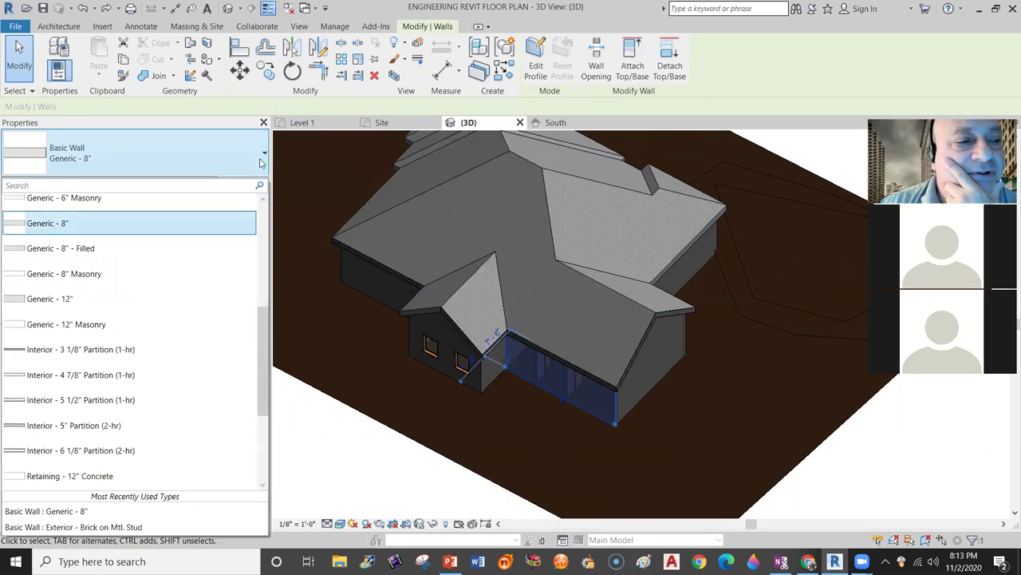
scroll(262, 356, down, 2)
scroll(241, 273, up, 4)
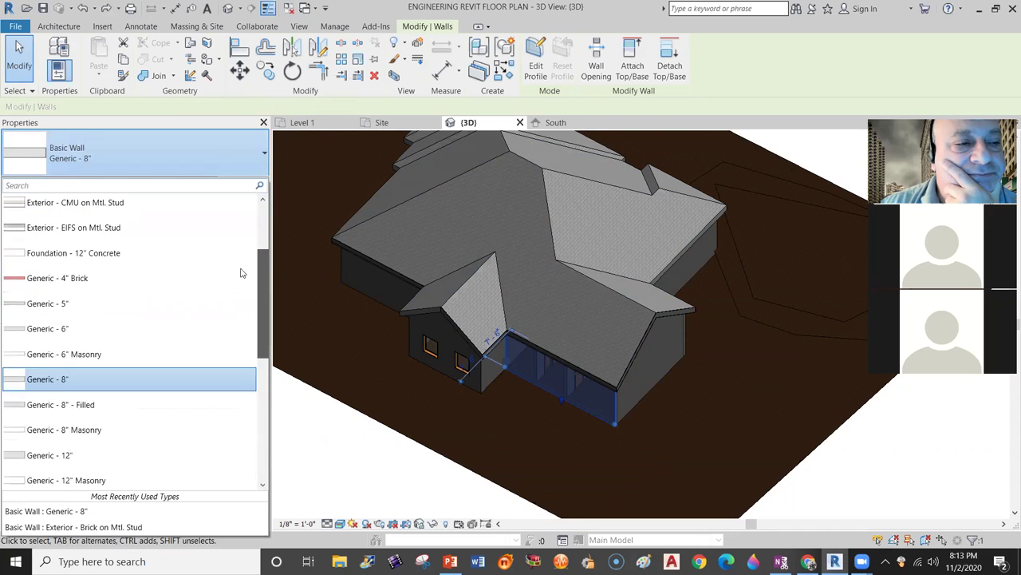
scroll(240, 259, up, 2)
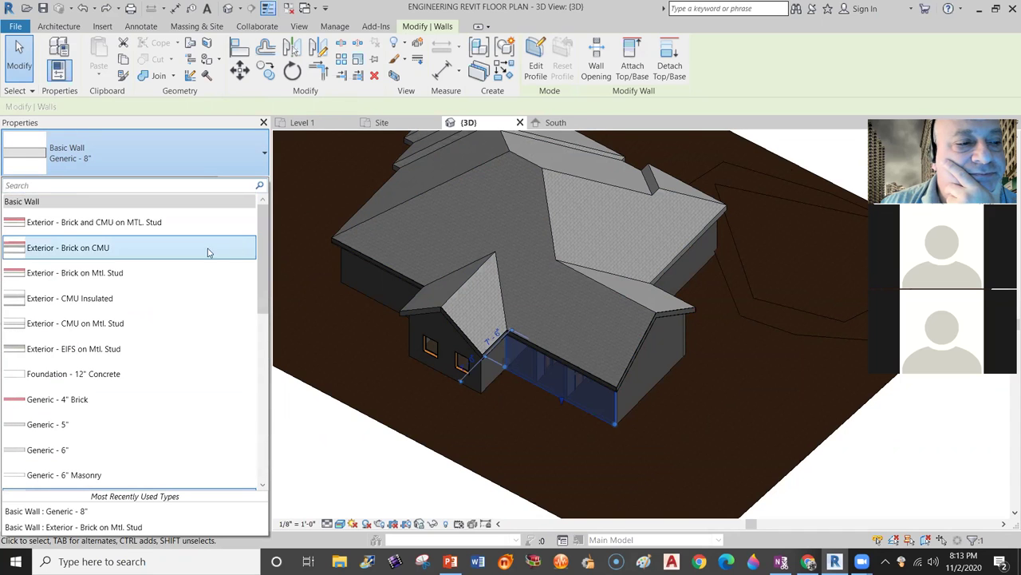
click(106, 274)
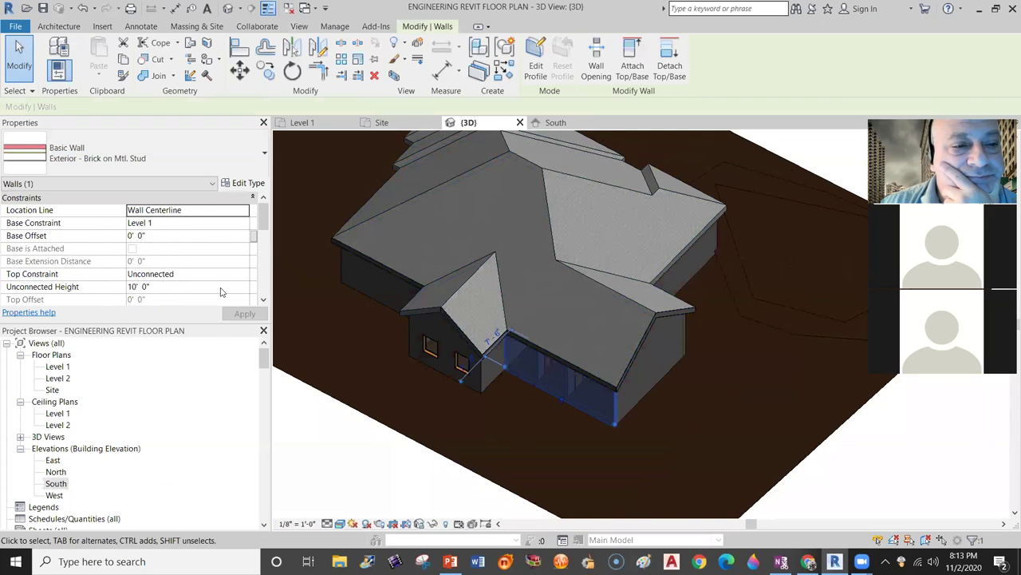
click(345, 457)
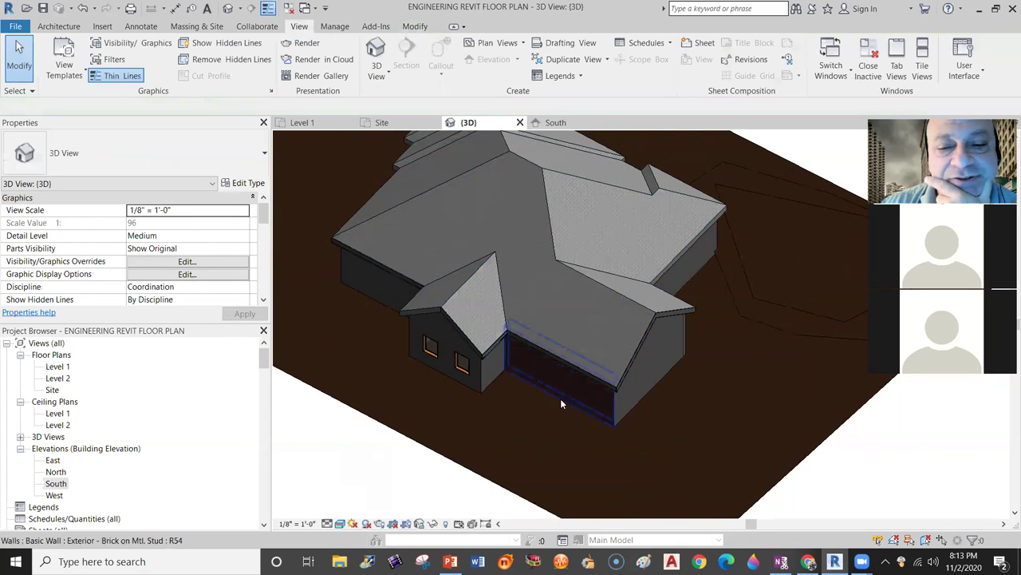
scroll(570, 401, up, 1)
scroll(565, 392, up, 3)
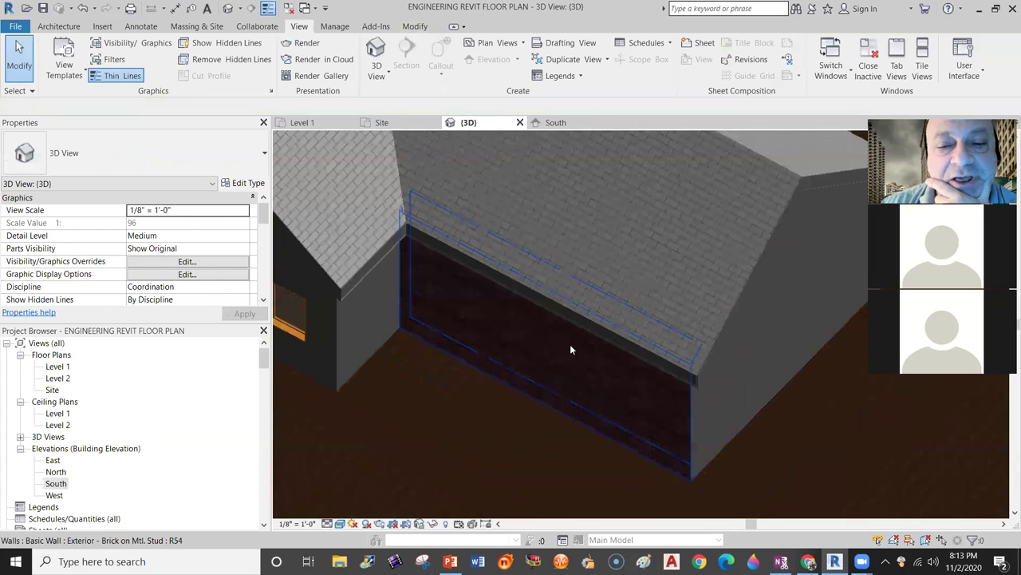
scroll(566, 350, up, 2)
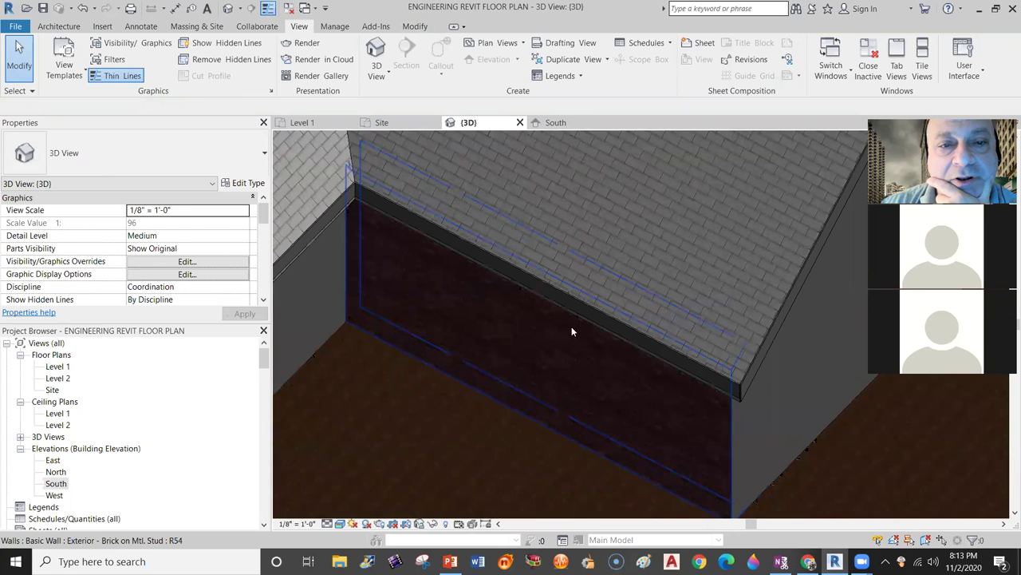
Create a camera view in the Level 1 plan from inside the southeast kitchen, aimed at its south wall.
double_click(57, 367)
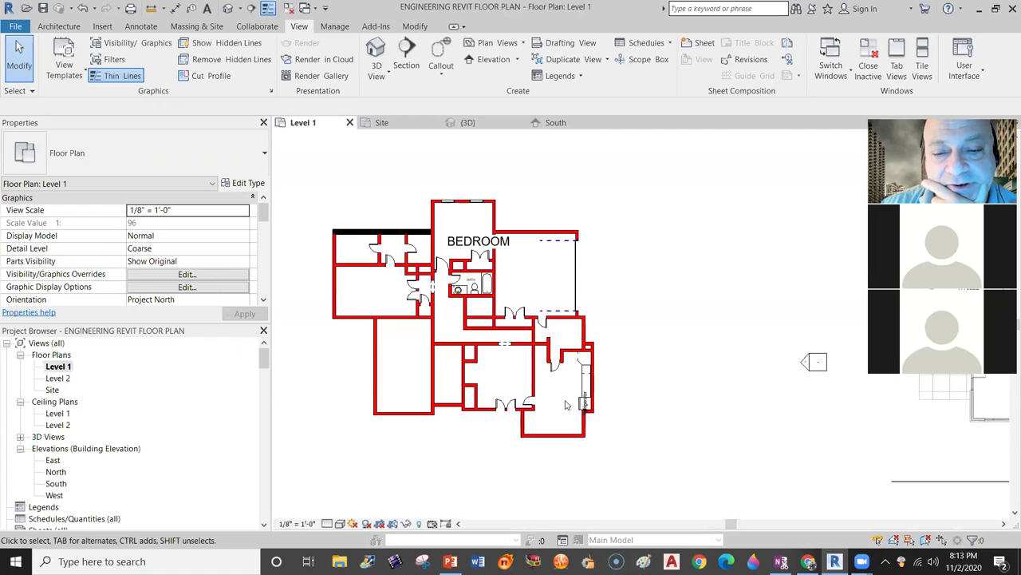
click(377, 73)
click(399, 125)
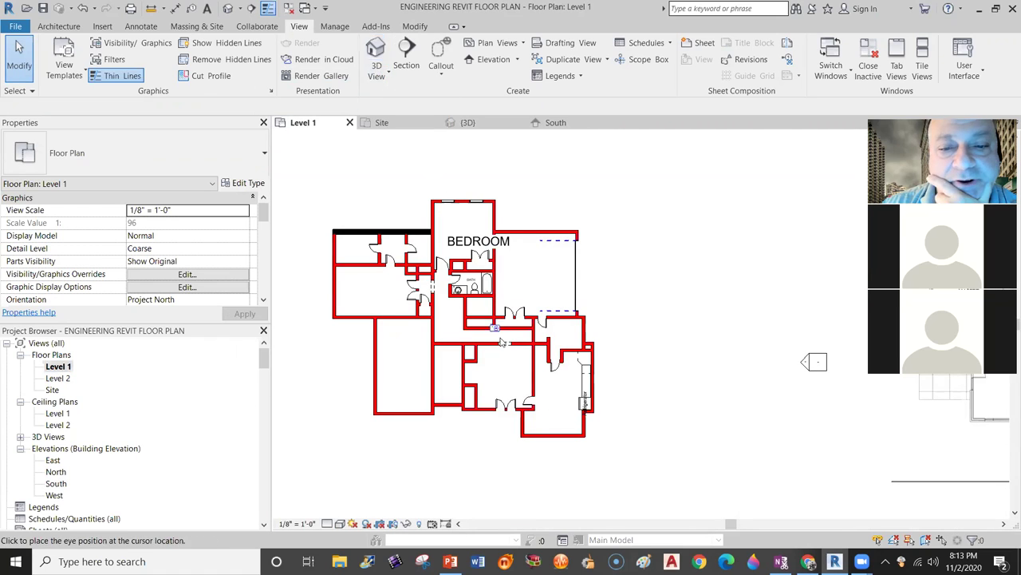
click(556, 373)
click(564, 431)
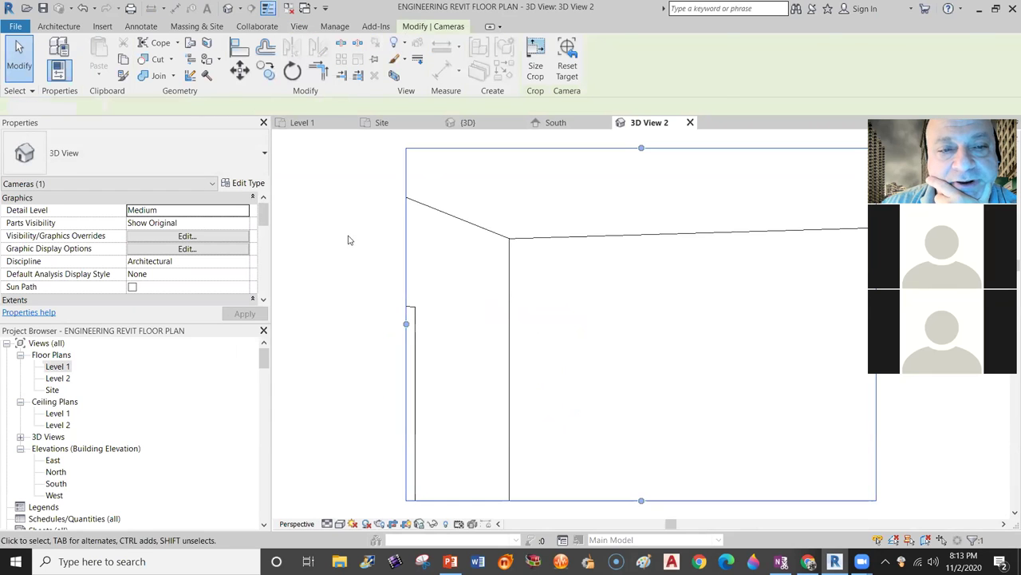
Extend the kitchen camera view's crop region downward to take in the floor.
click(368, 265)
scroll(564, 335, down, 2)
scroll(573, 351, down, 2)
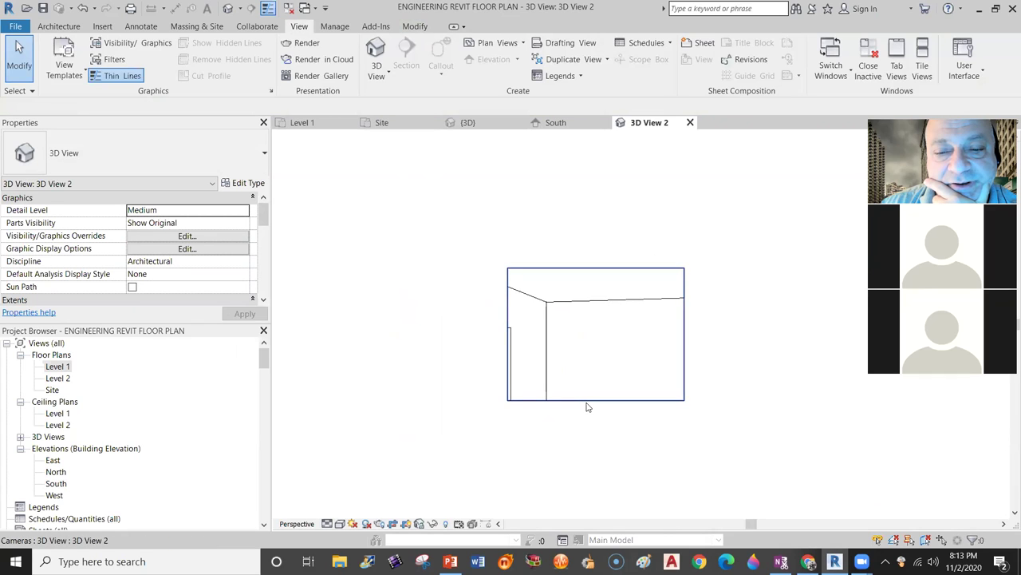
click(588, 401)
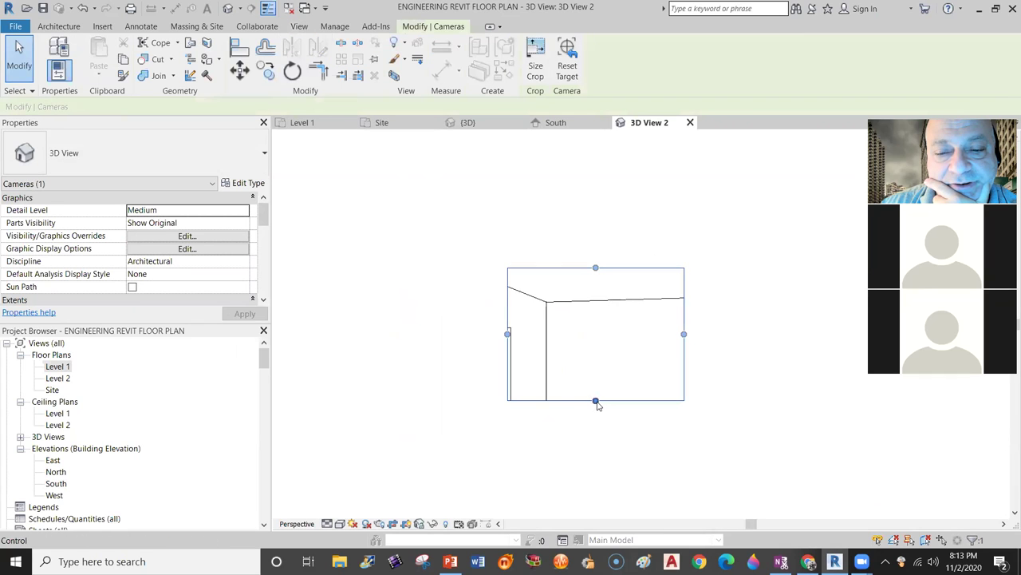
drag(596, 402, 595, 460)
click(737, 333)
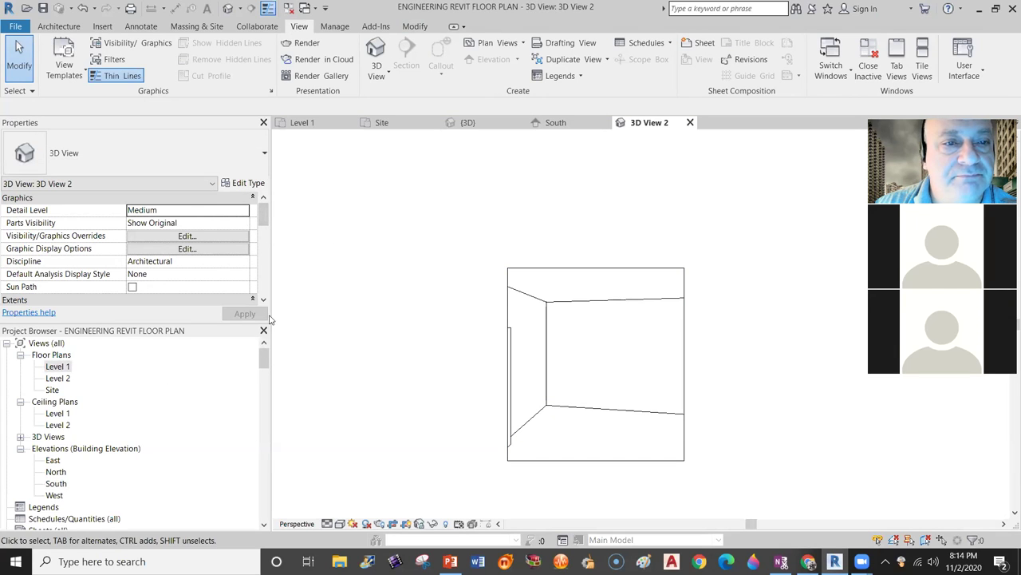
Create another camera view in the Level 1 plan from inside the northwest corner room, aimed at the brick-on-stud north wall.
click(302, 122)
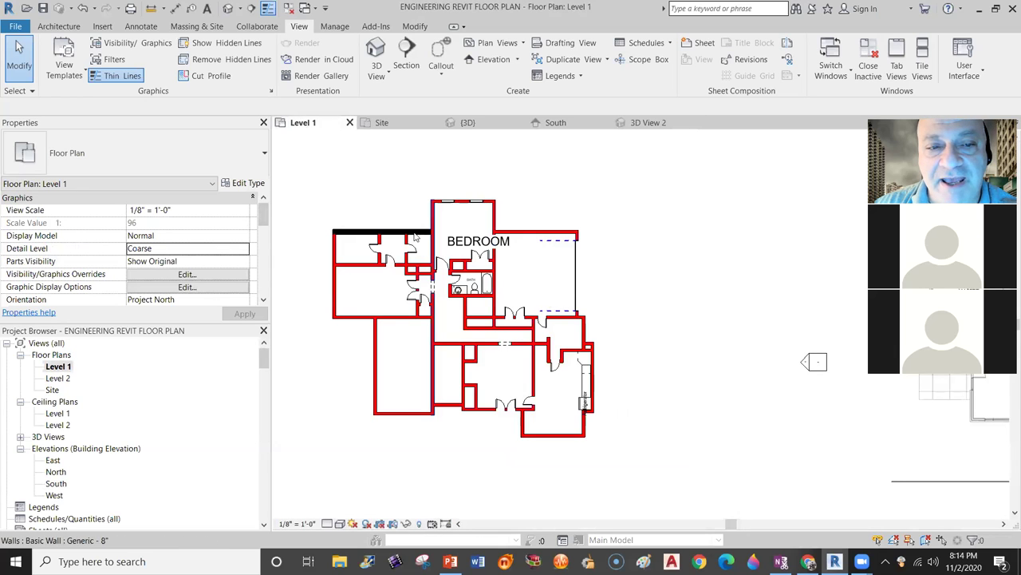
middle_drag(545, 420, 566, 417)
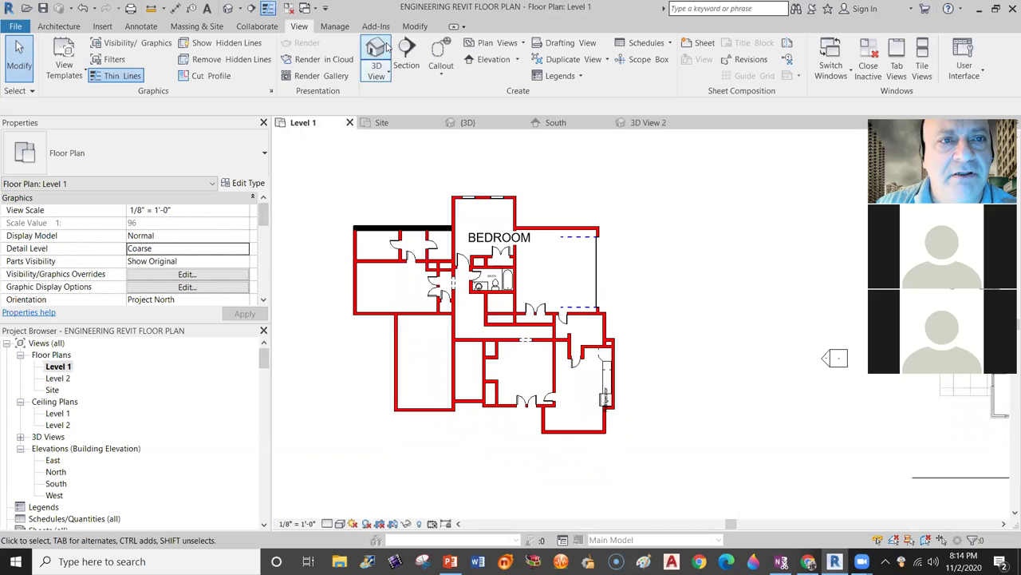
click(380, 71)
click(381, 151)
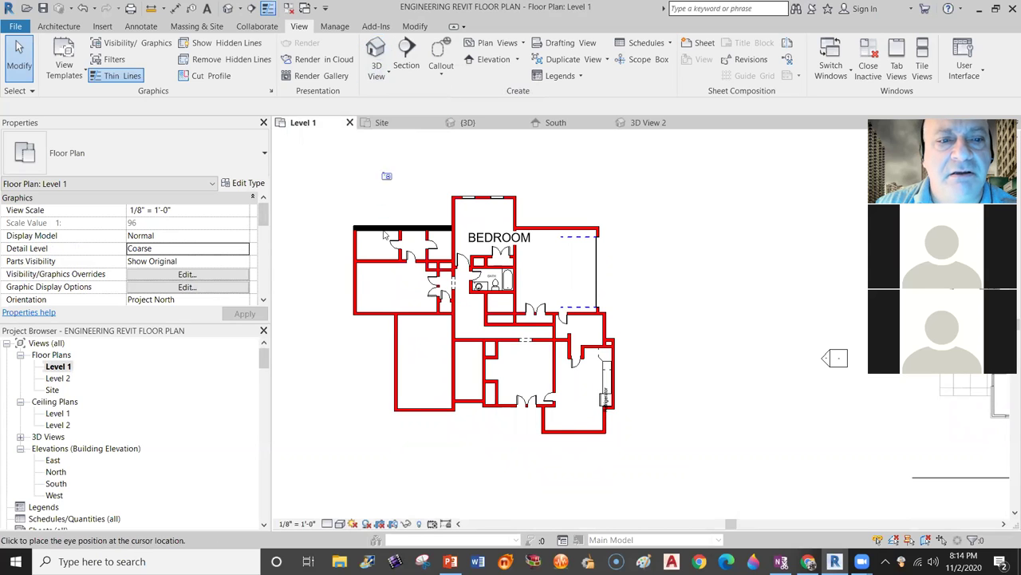
click(369, 256)
click(391, 218)
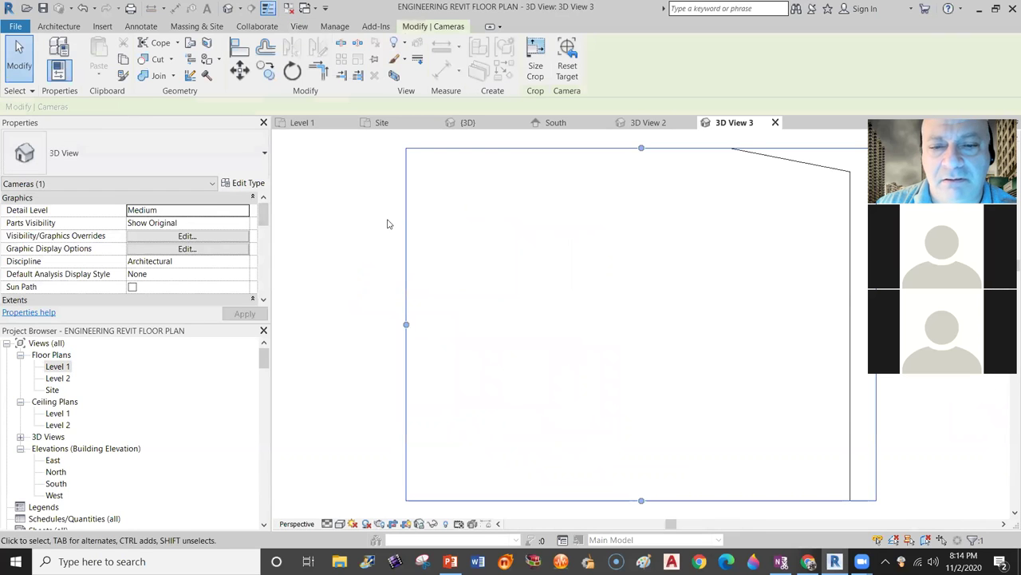
Extend the northwest room camera view's crop region to the left and downward.
click(492, 292)
scroll(492, 292, down, 3)
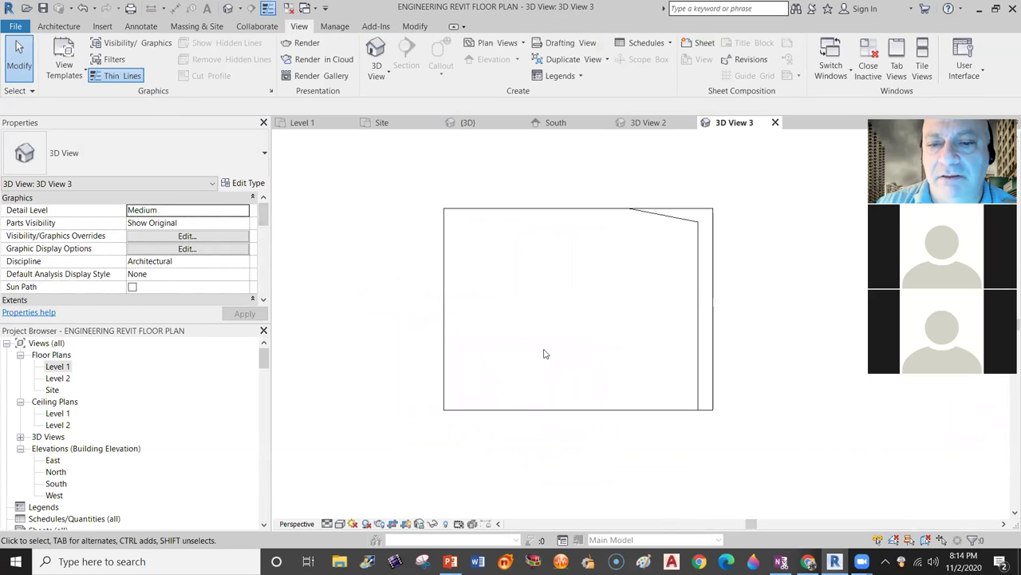
click(444, 349)
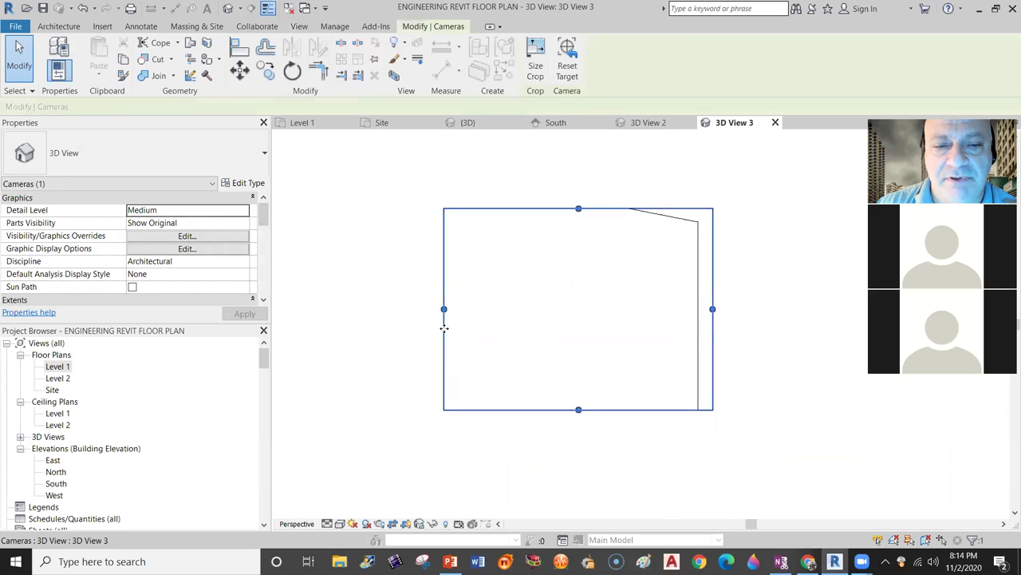
drag(444, 309, 355, 309)
drag(535, 410, 534, 485)
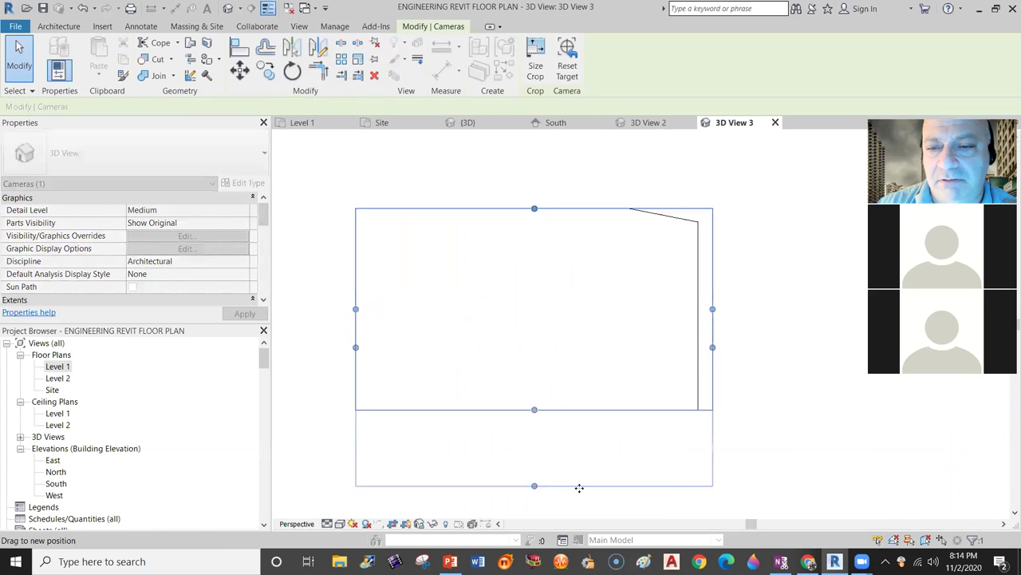
click(741, 361)
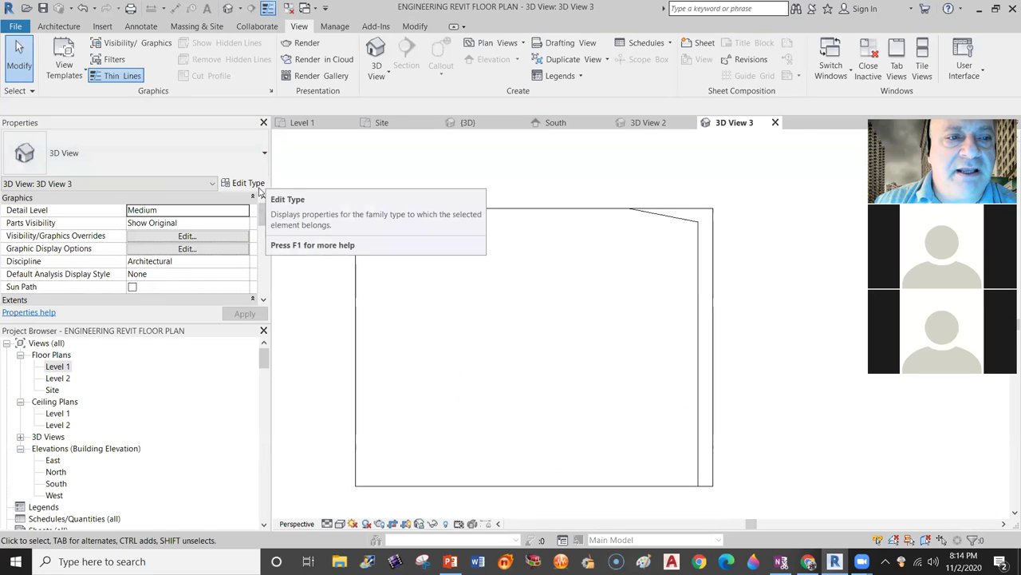
middle_drag(391, 263, 411, 262)
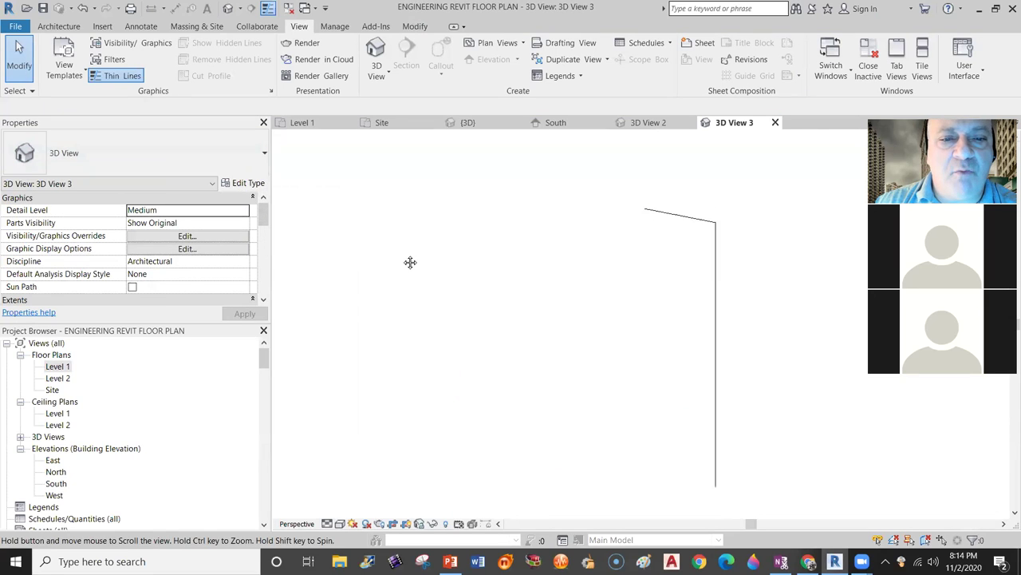
Draw a freestanding horizontal Generic - 8" wall about 48'-6" long in the Level 1 plan, northeast of the house.
click(311, 124)
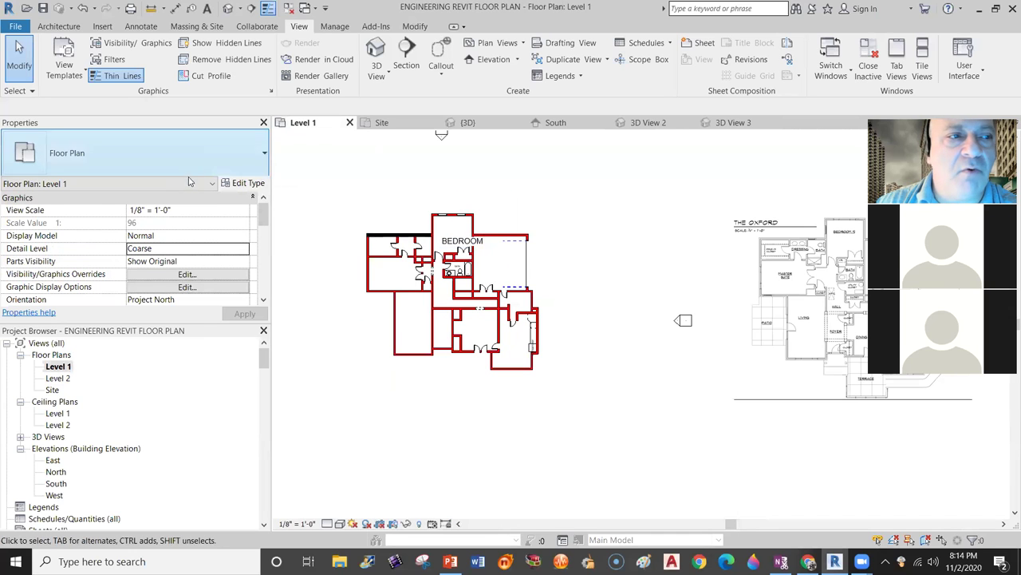
click(57, 26)
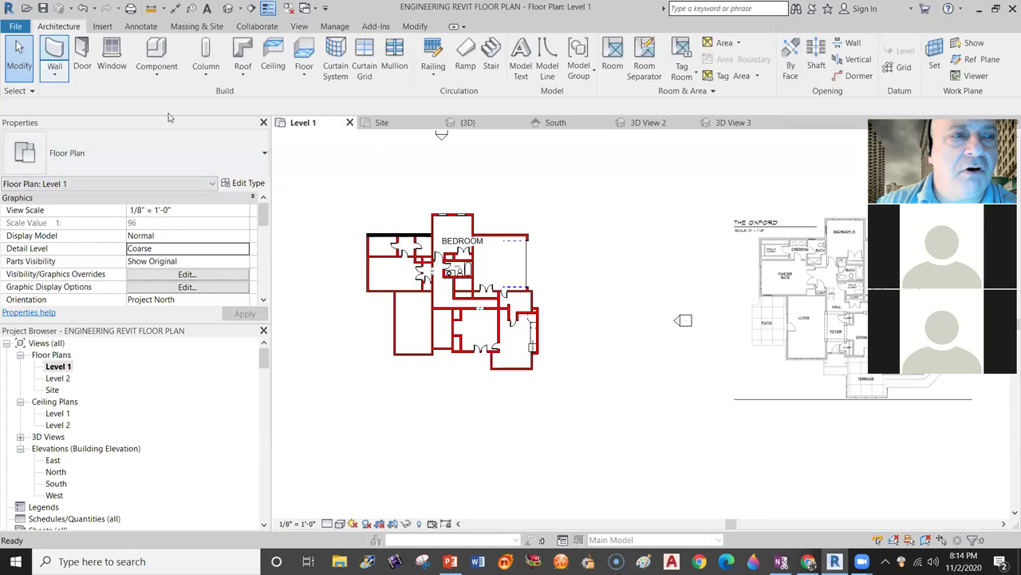
click(54, 56)
click(553, 168)
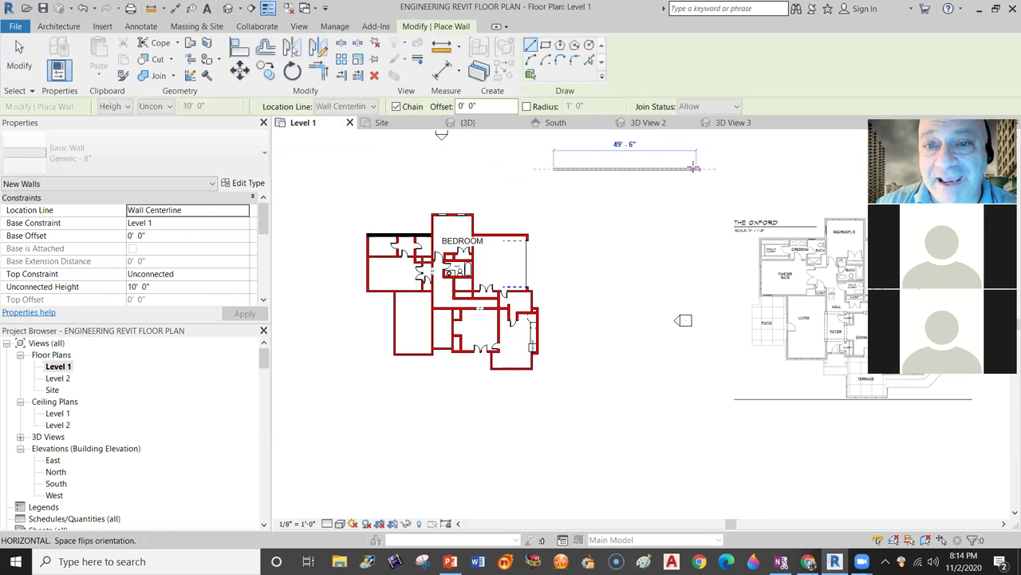
click(692, 168)
key(Escape)
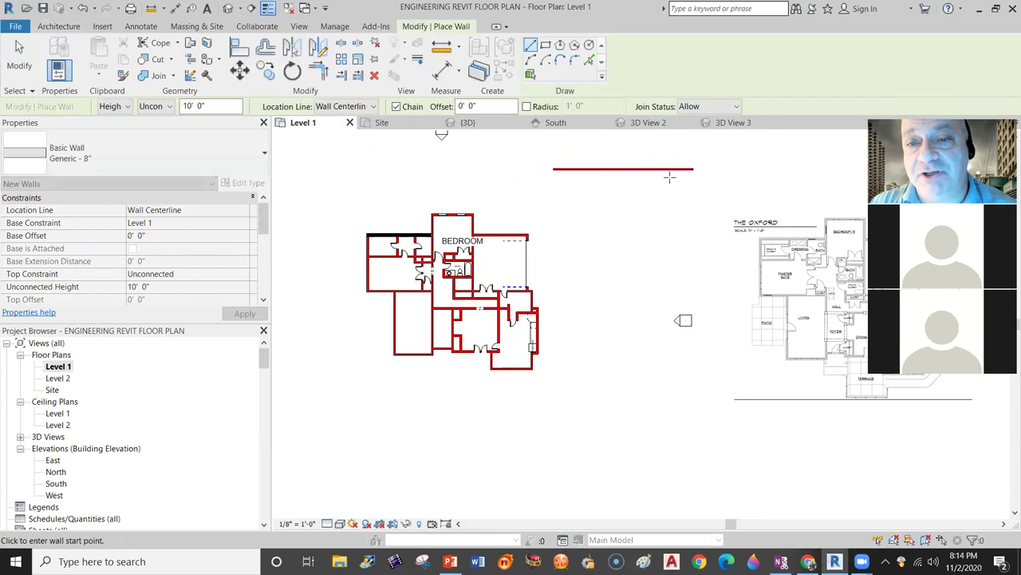
scroll(611, 176, up, 2)
scroll(586, 178, up, 5)
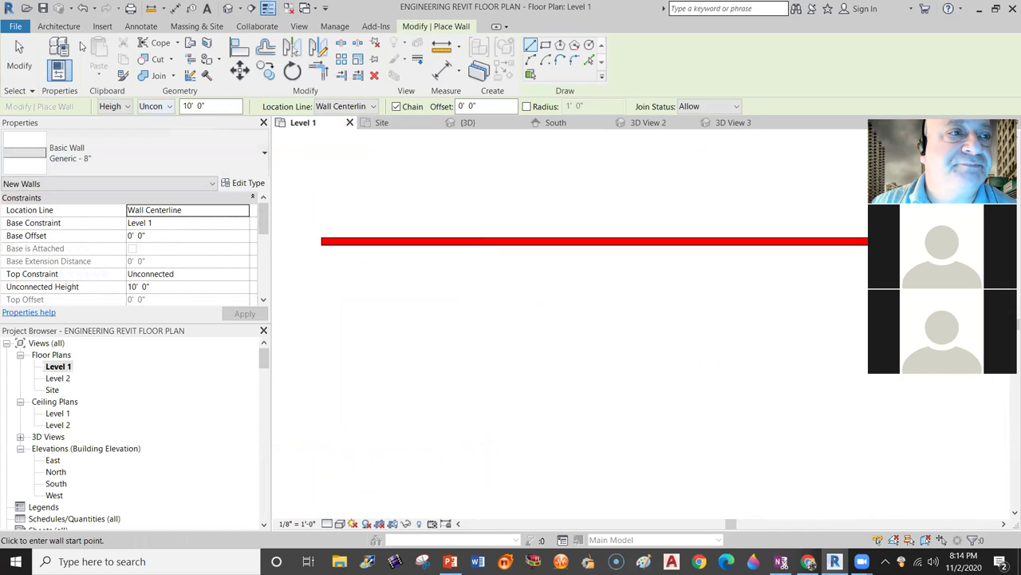
click(22, 67)
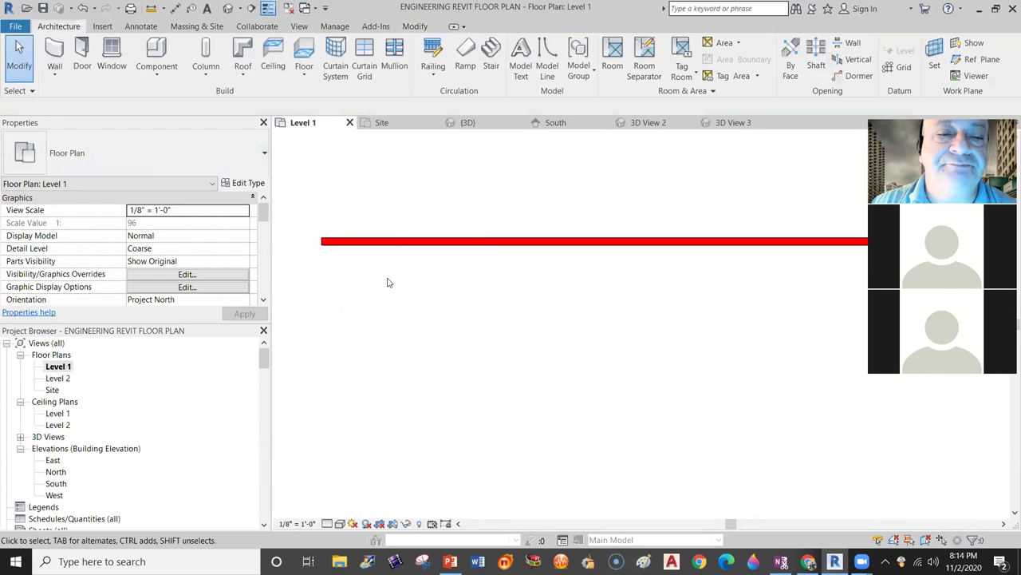
Examine the Location Line options available for the freestanding wall.
click(389, 240)
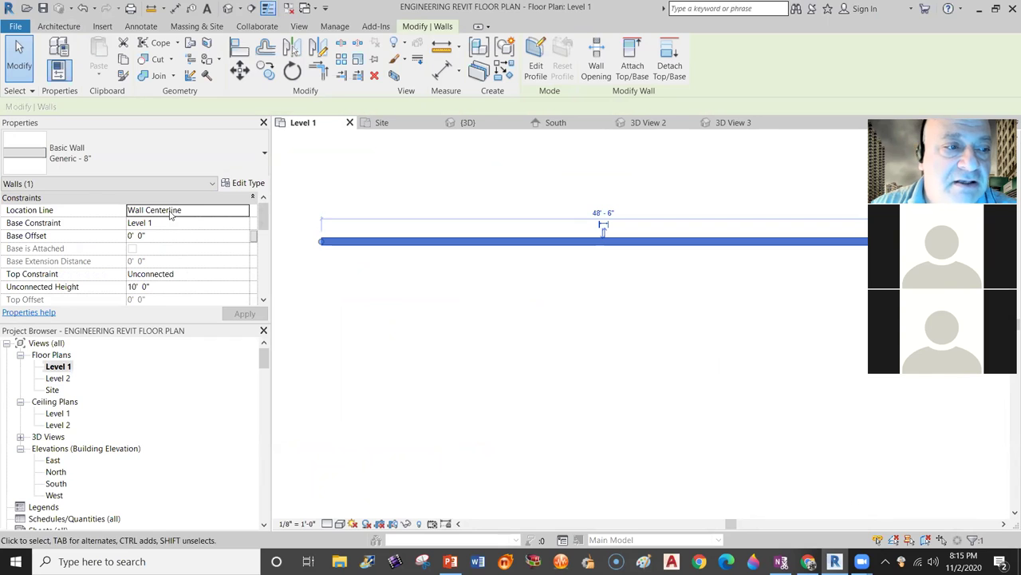
click(237, 211)
click(242, 213)
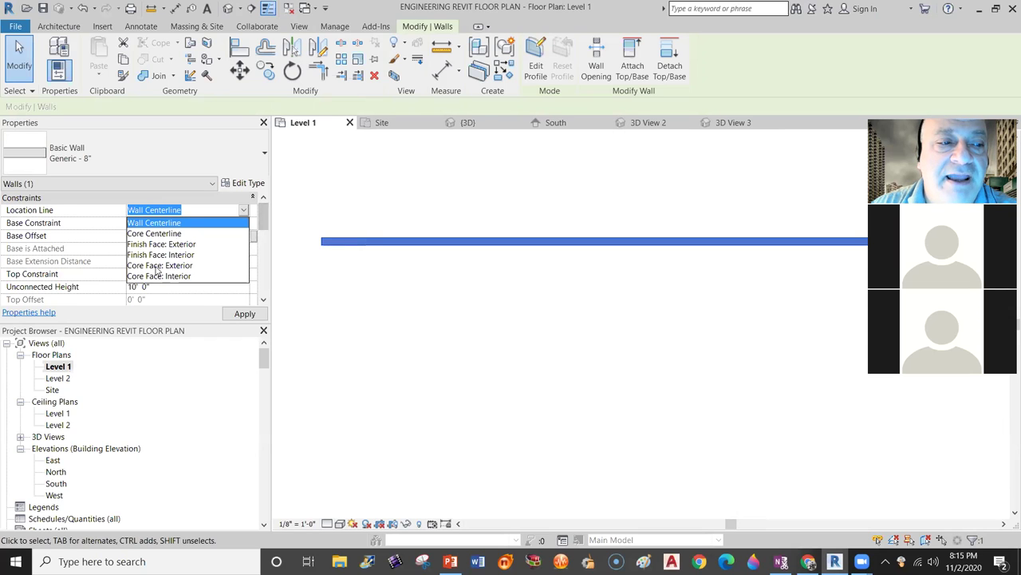
click(266, 223)
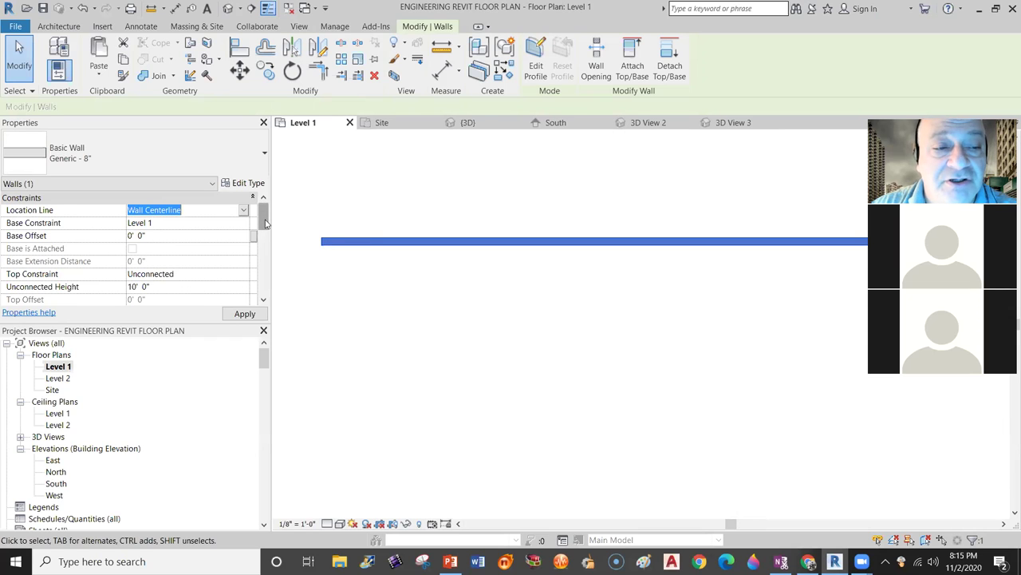
click(360, 269)
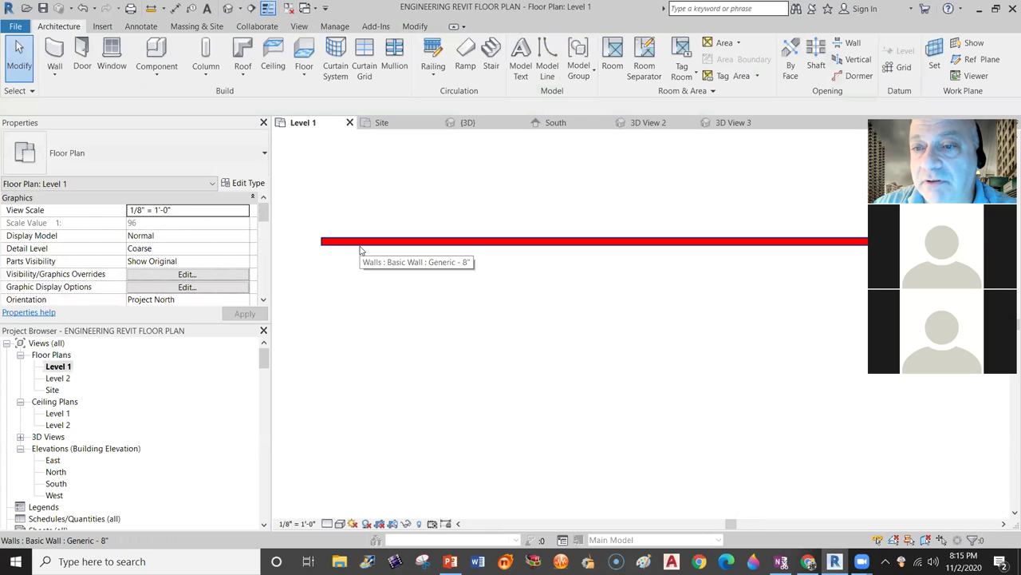
Open the layer structure of the freestanding wall's Generic - 8" type and set the sample height to 10' 0".
click(360, 250)
click(252, 183)
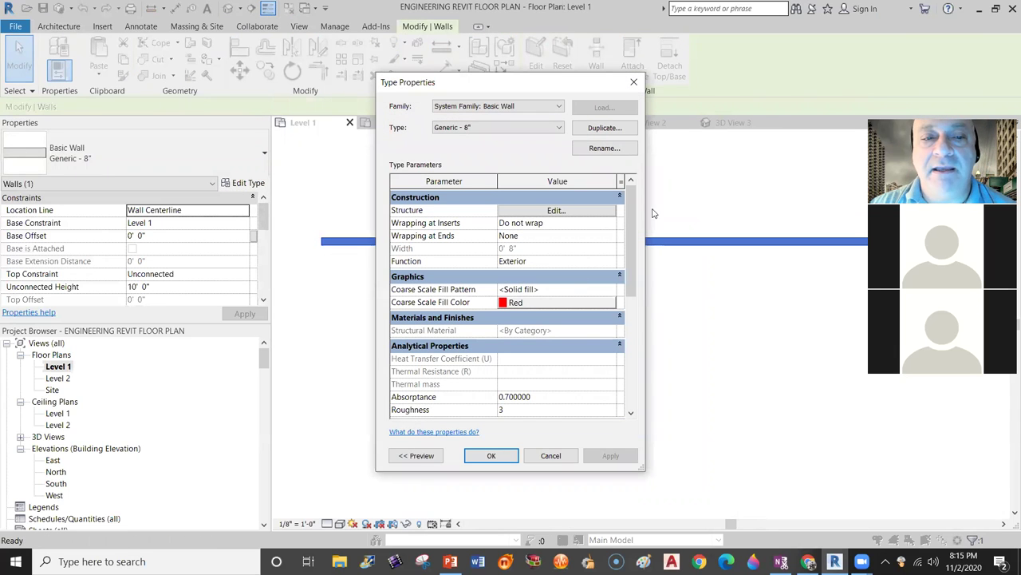
click(573, 212)
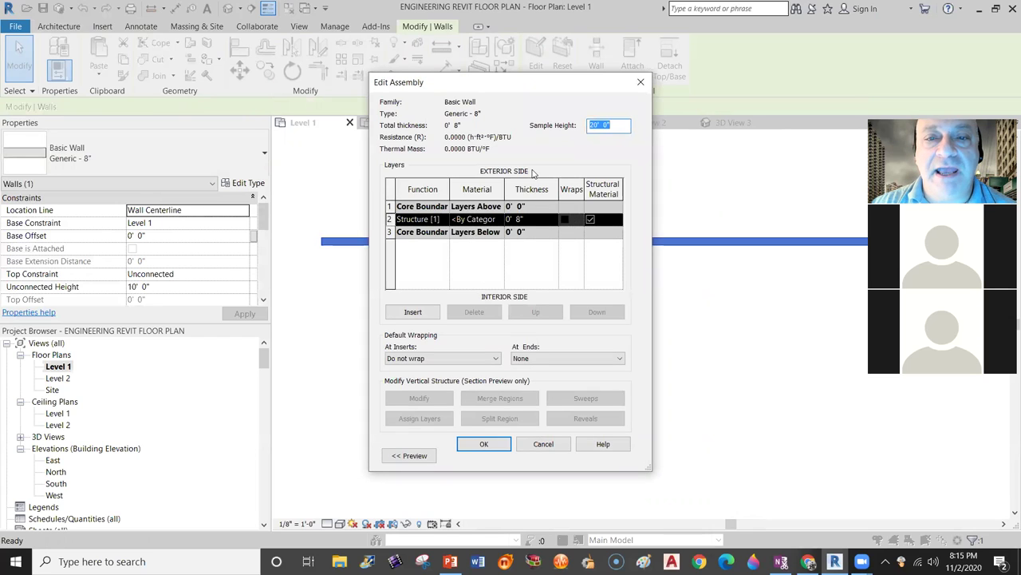
click(593, 125)
text(1)
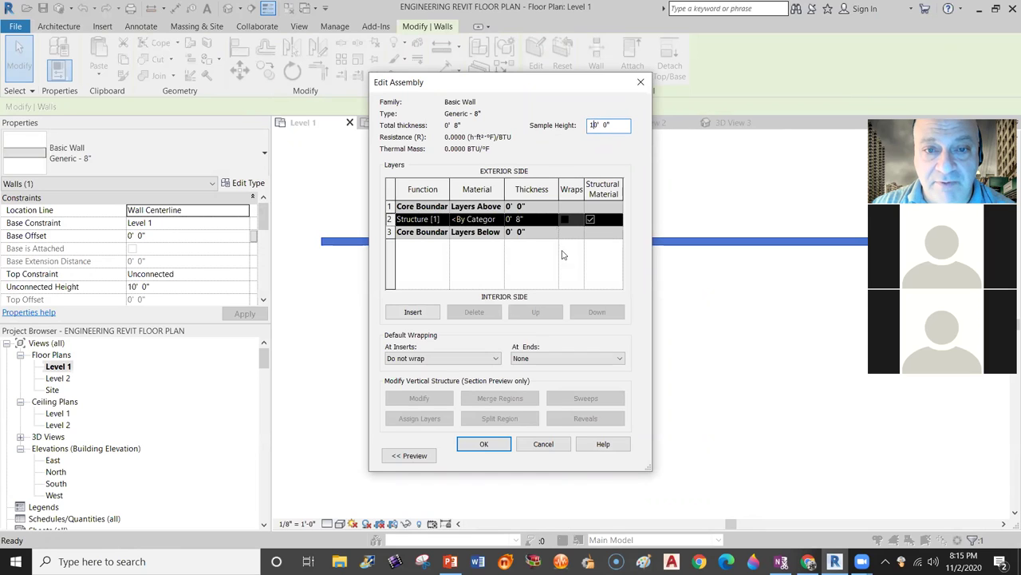
Assign the Copper material to the Structure [1] layer of the Generic - 8" wall type and apply the type changes.
click(542, 222)
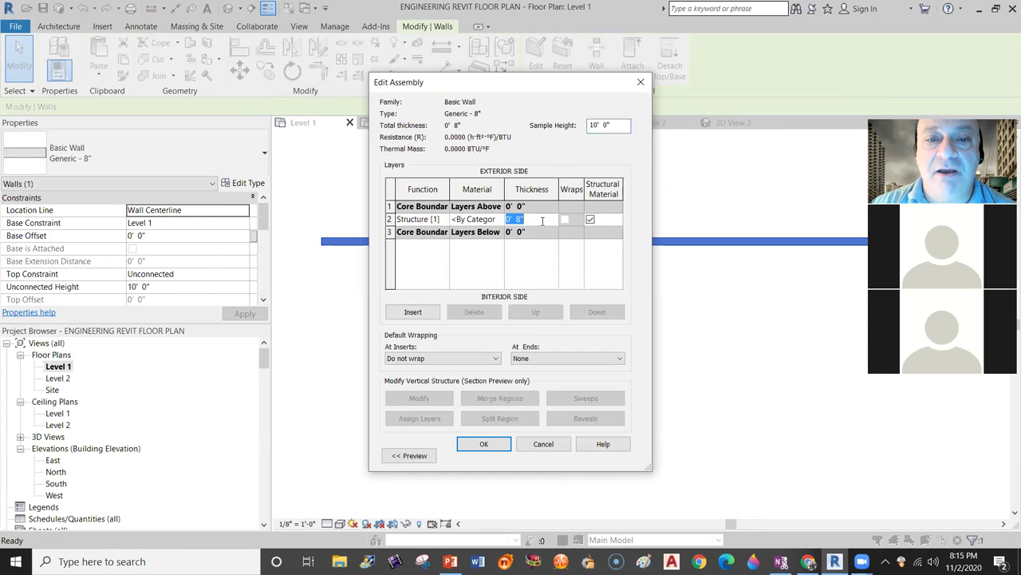
click(486, 220)
click(498, 219)
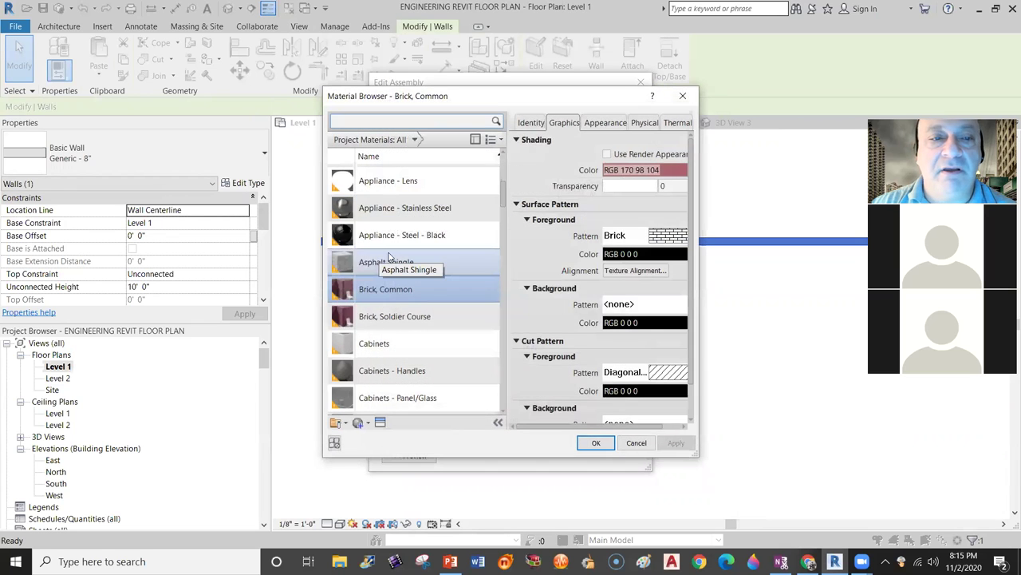
scroll(393, 257, down, 3)
scroll(421, 275, down, 3)
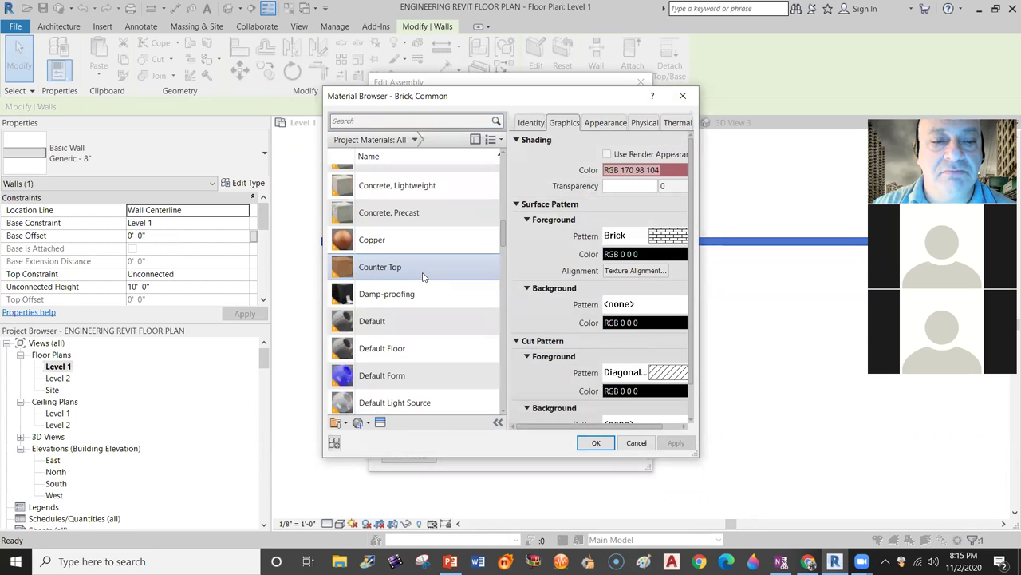
click(384, 243)
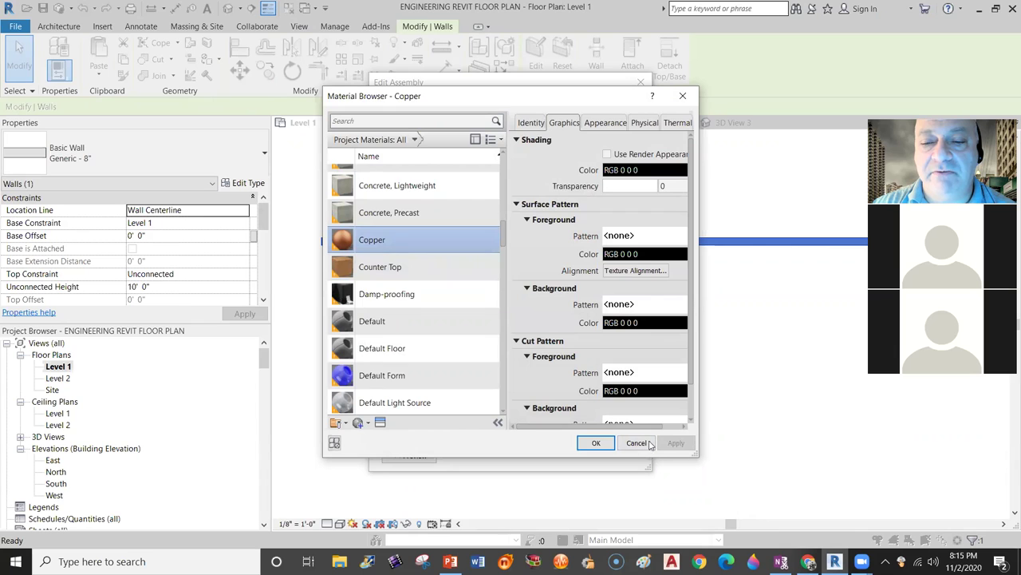
click(595, 443)
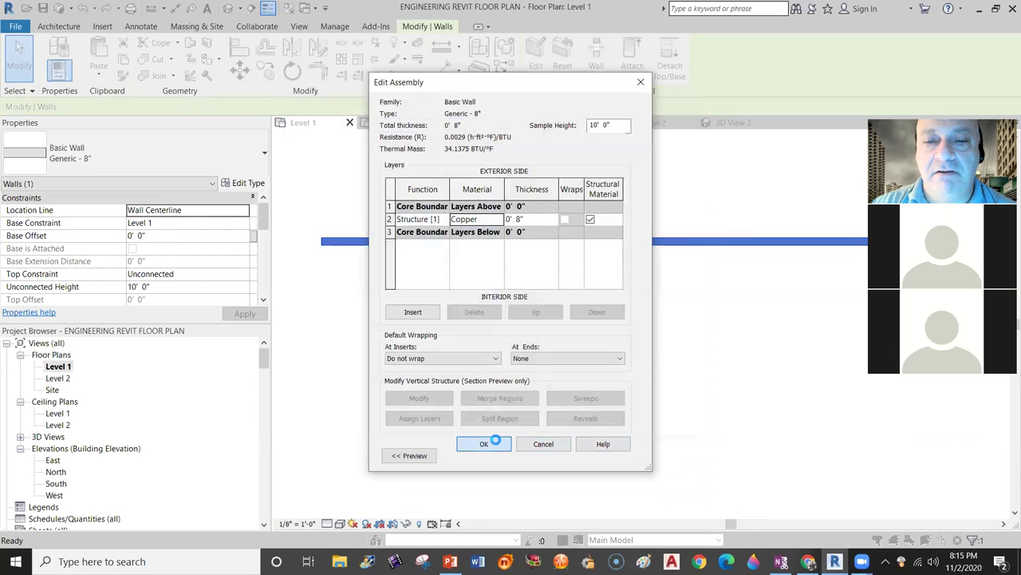
click(494, 441)
click(485, 460)
click(593, 348)
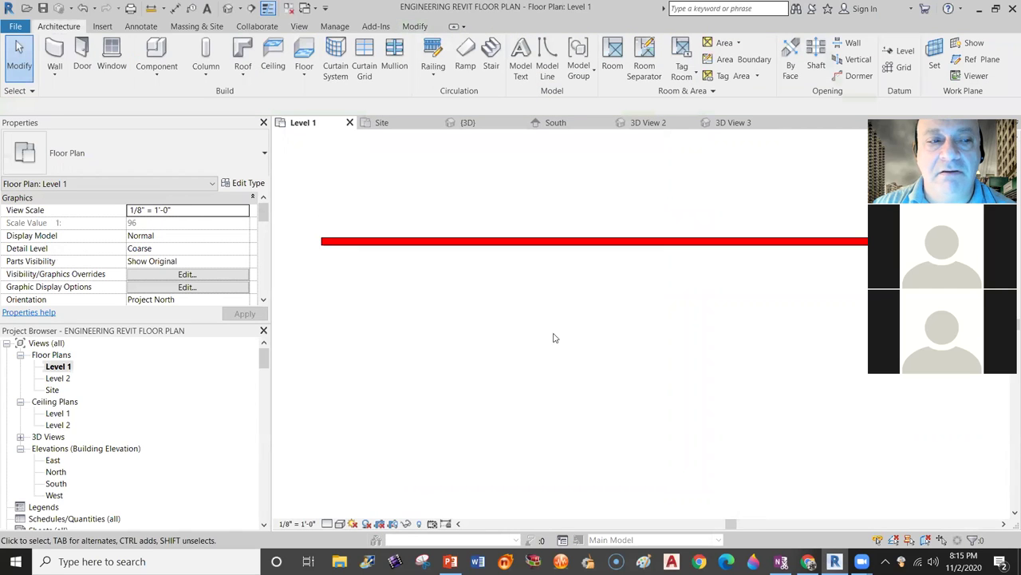
Create a camera view in the Level 1 plan from southwest of the freestanding wall, aimed just past its middle.
scroll(456, 340, down, 3)
middle_drag(517, 381, 601, 329)
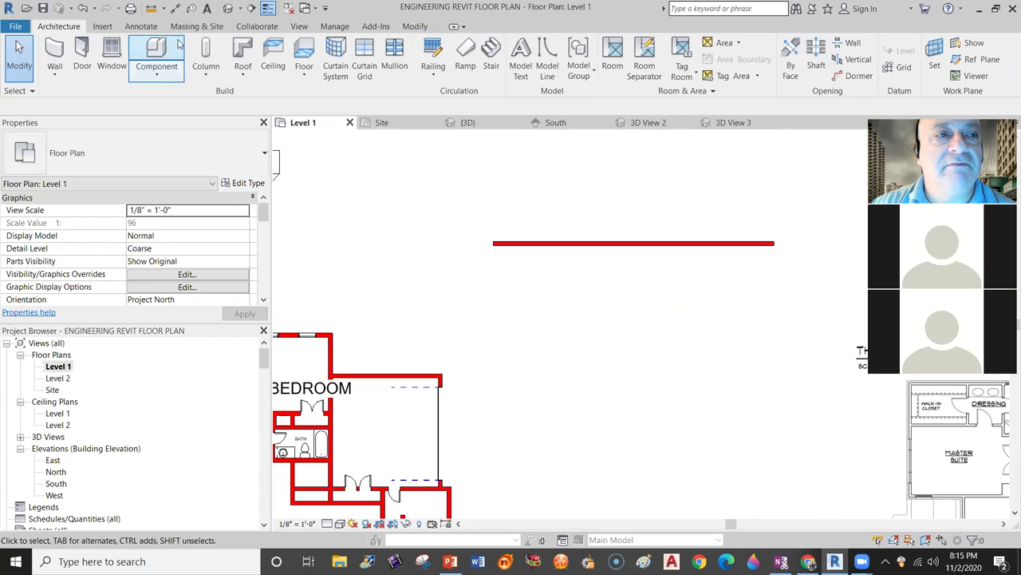
click(301, 29)
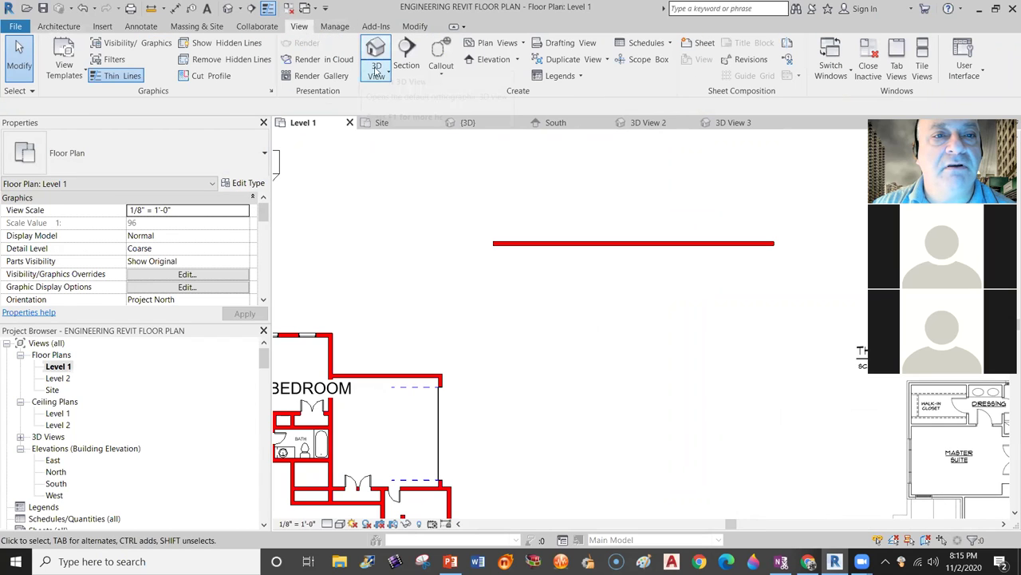
click(376, 70)
click(399, 125)
click(534, 365)
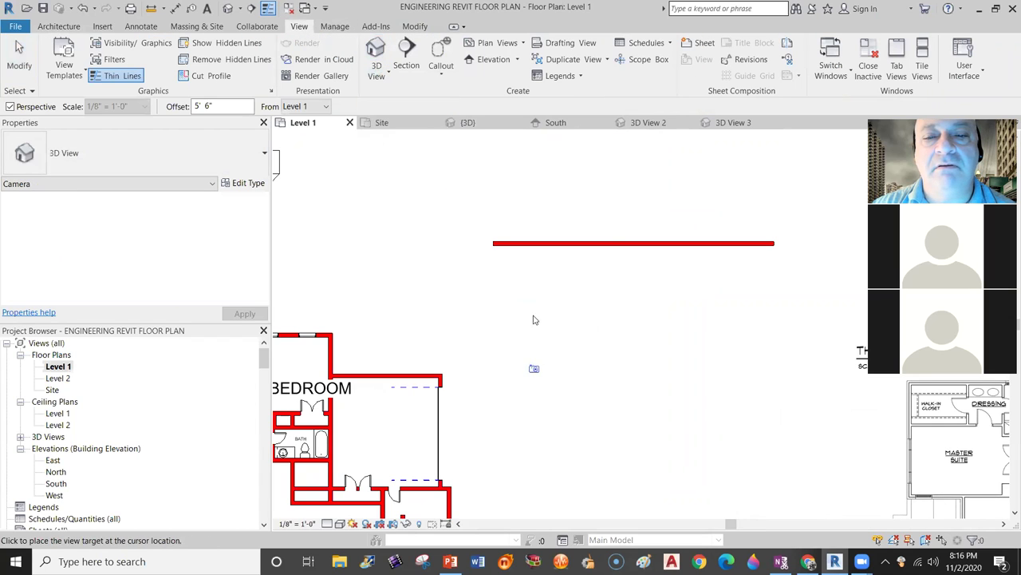
click(617, 221)
scroll(630, 319, down, 2)
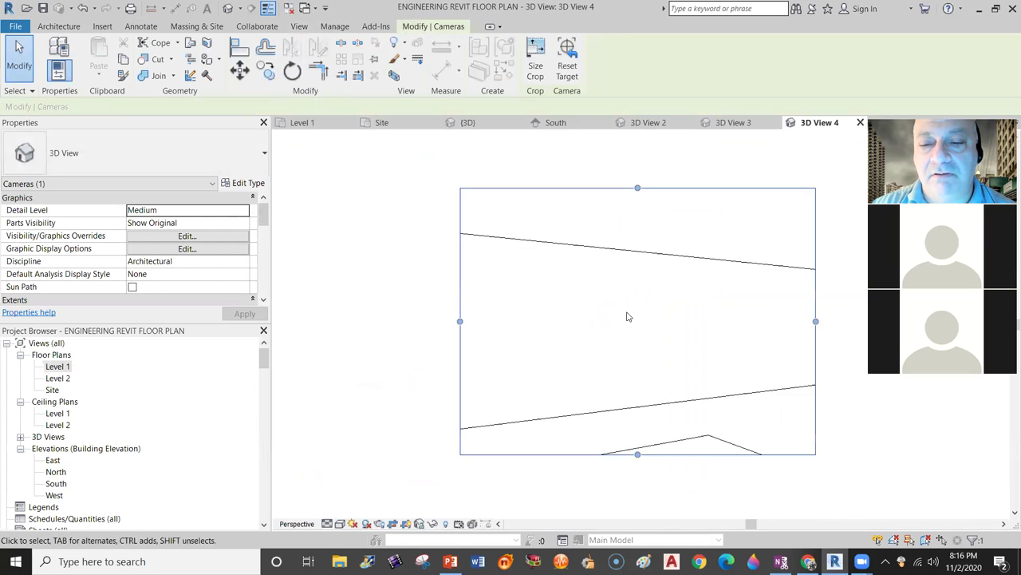
Set the new camera view's visual style to Realistic and inspect the wall's copper surface.
click(340, 523)
click(375, 497)
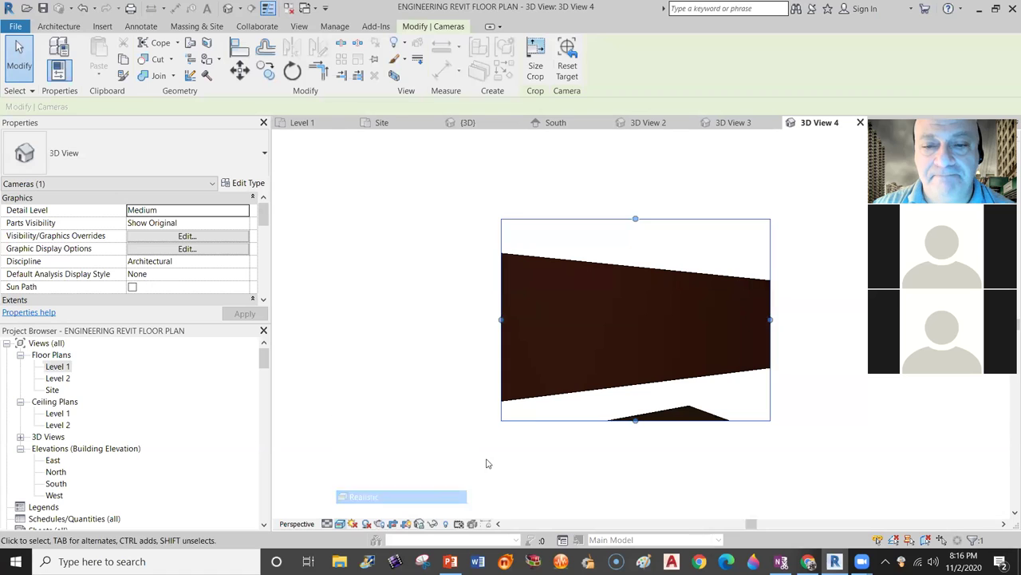
scroll(631, 317, down, 2)
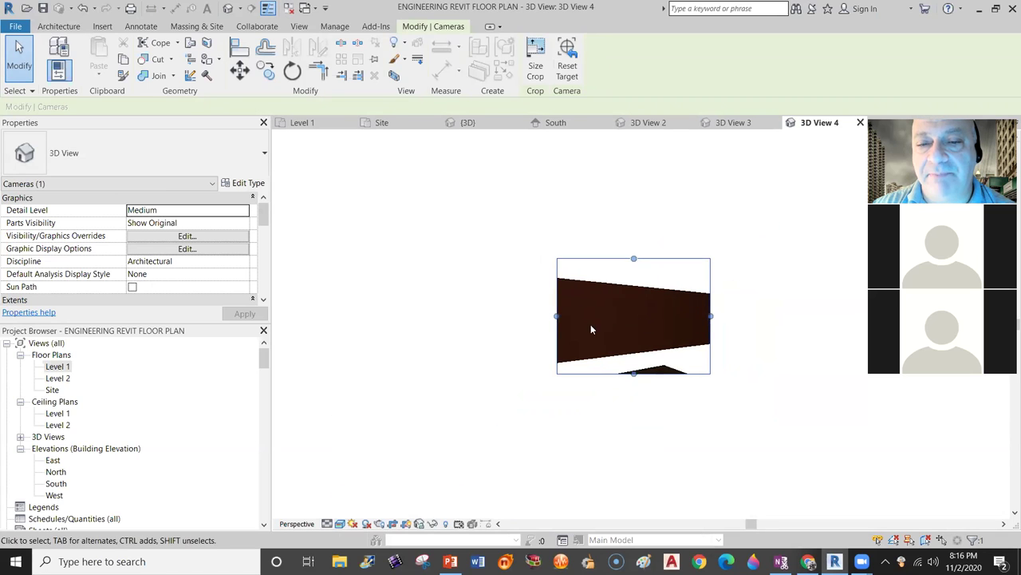
scroll(608, 308, up, 3)
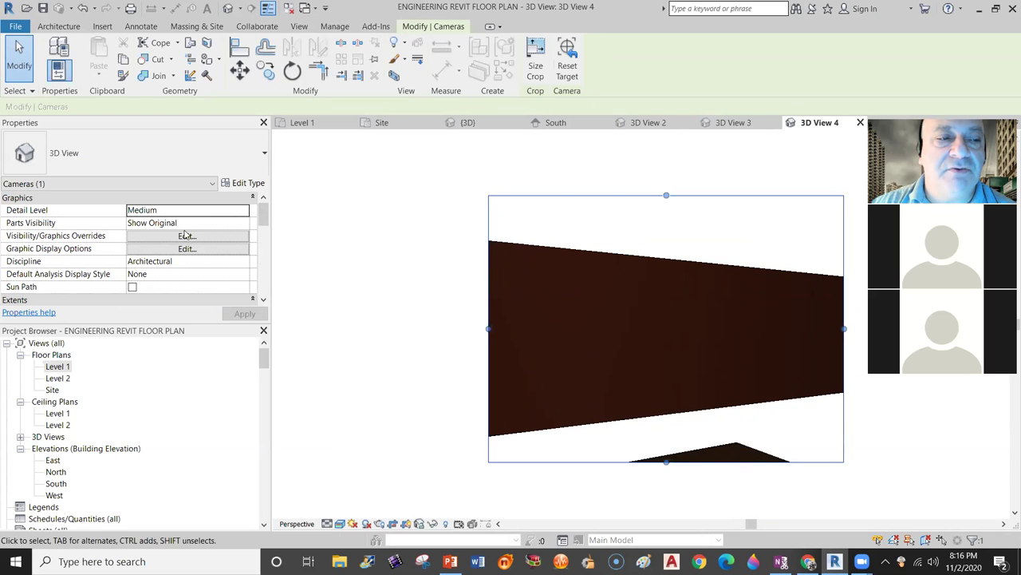
Delete the freestanding wall northeast of the house from the Level 1 plan.
double_click(58, 366)
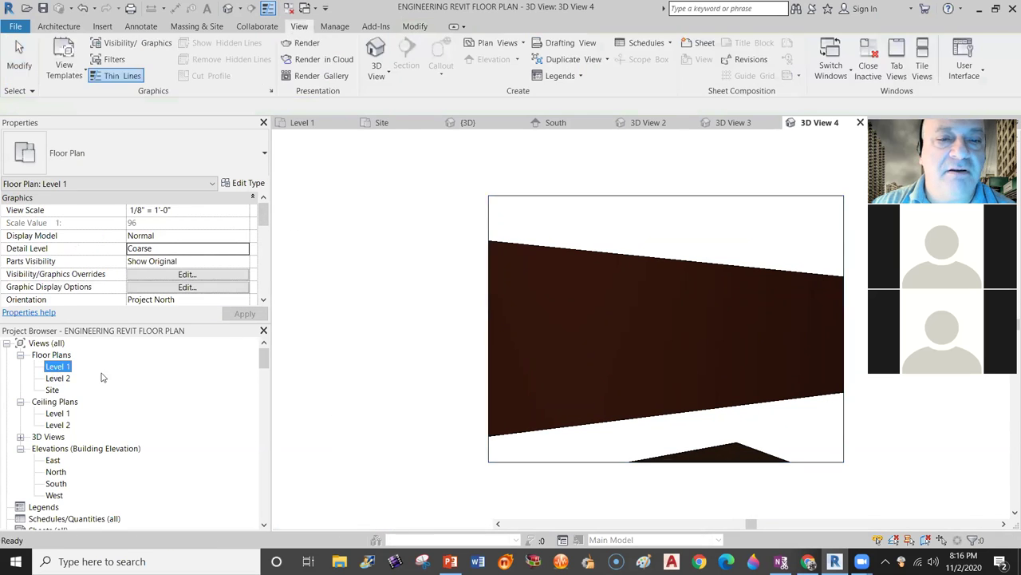
drag(776, 201, 372, 310)
key(Delete)
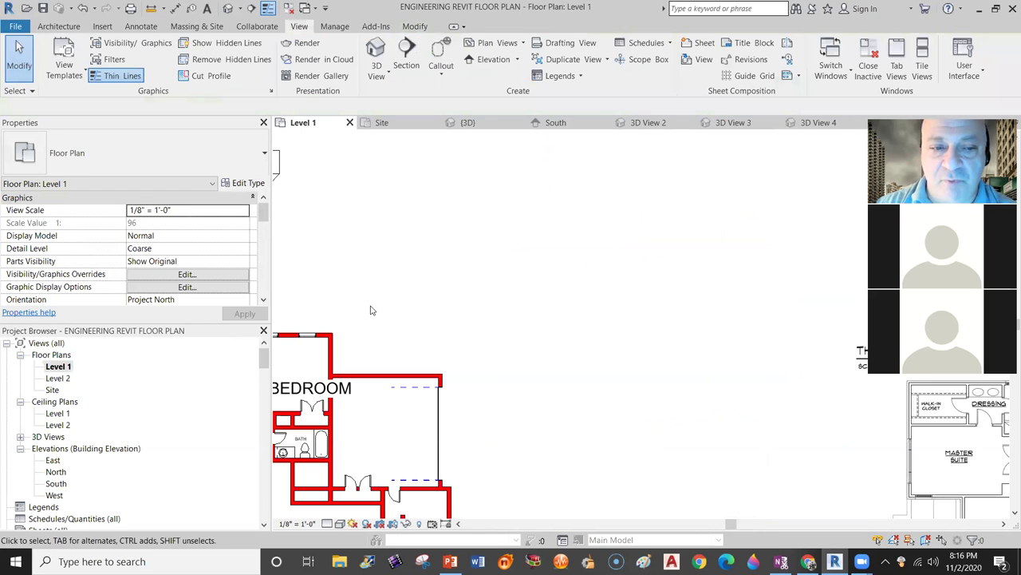
Change the brick-on-stud exterior wall at the northwest of the house to the Generic - 8" type in the Level 1 plan.
middle_drag(433, 359, 633, 269)
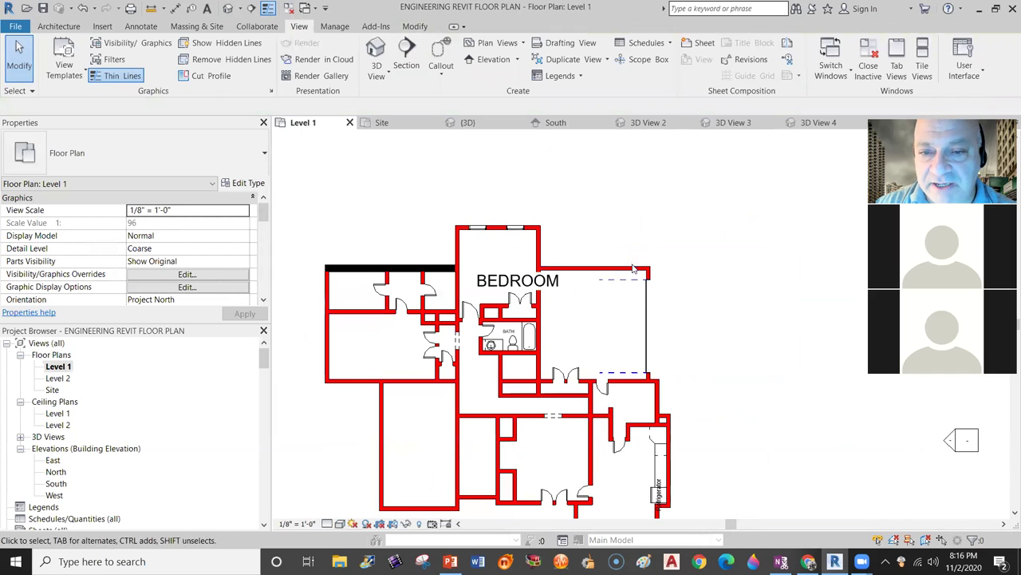
click(620, 275)
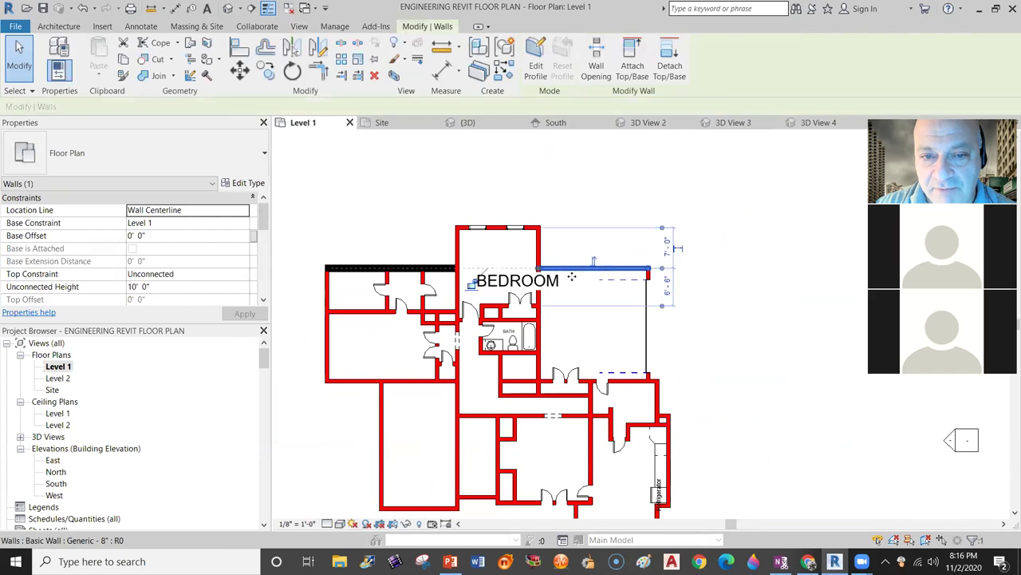
key(Escape)
scroll(612, 286, up, 2)
scroll(612, 286, up, 1)
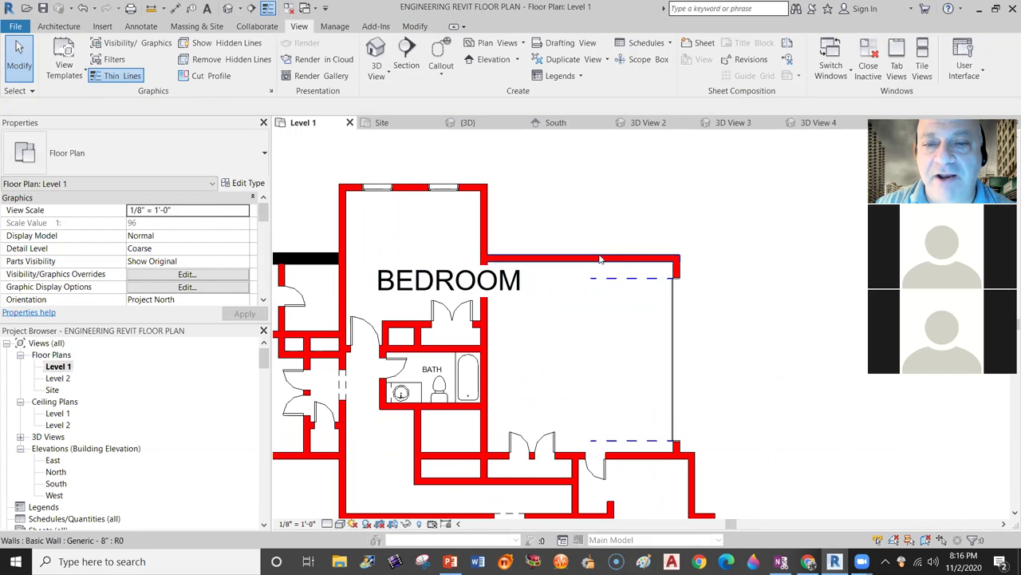
scroll(641, 260, down, 2)
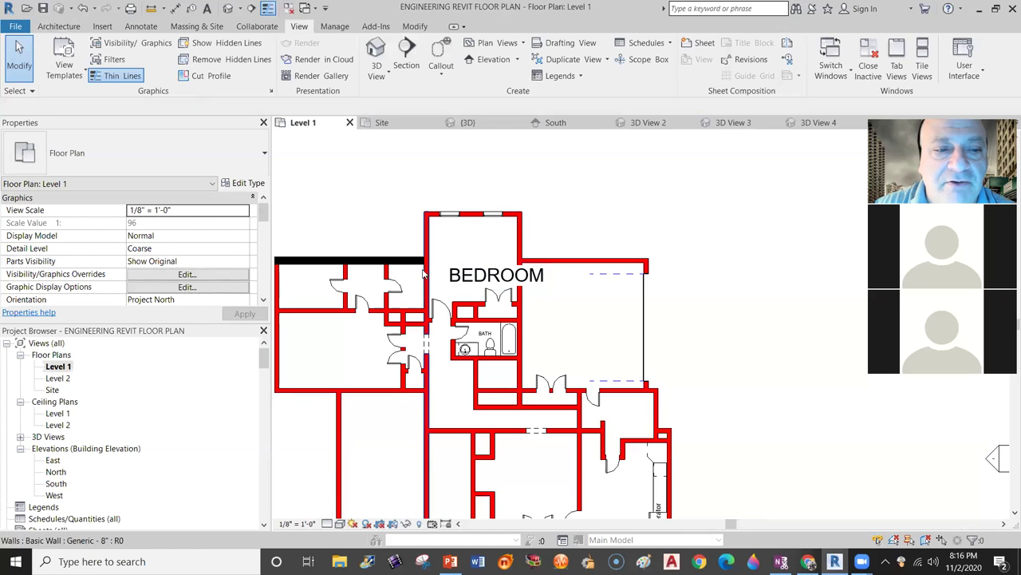
click(359, 266)
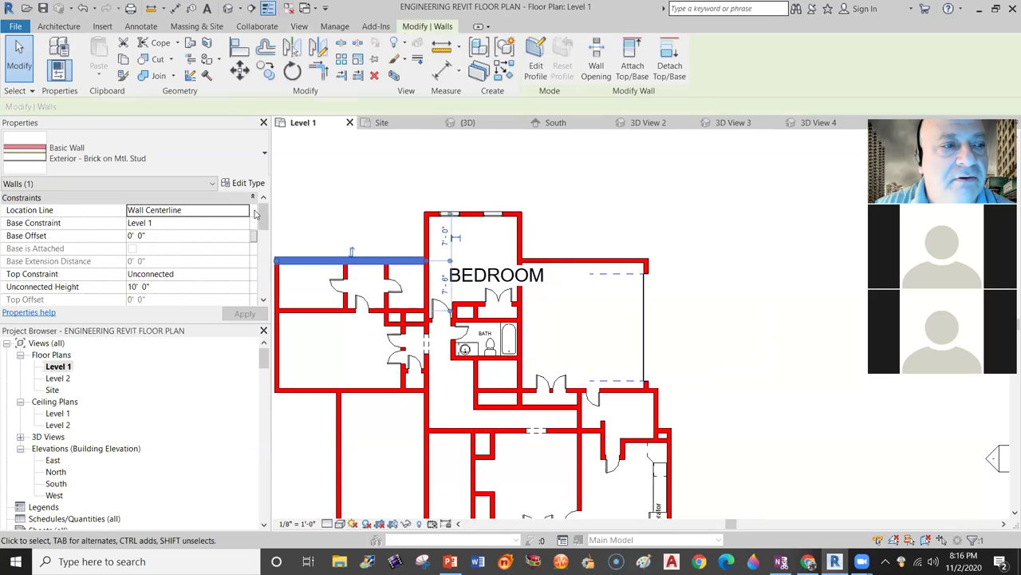
click(260, 151)
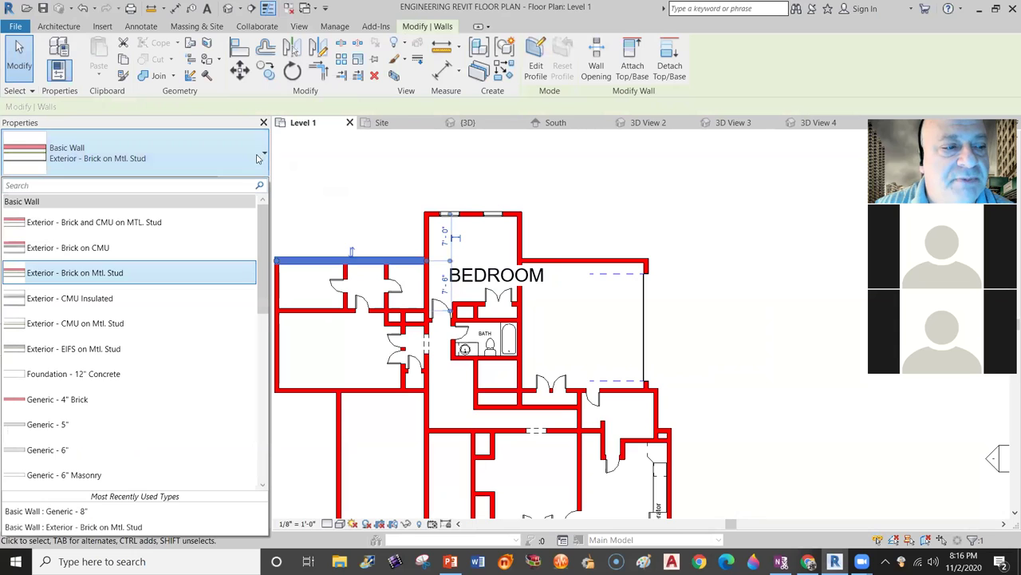
scroll(80, 431, down, 1)
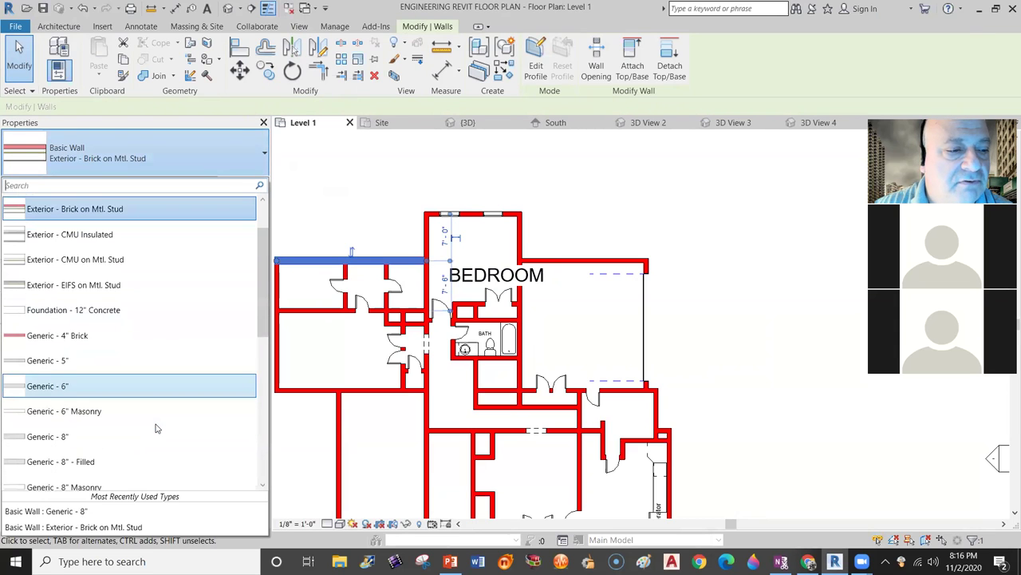
click(56, 435)
click(604, 229)
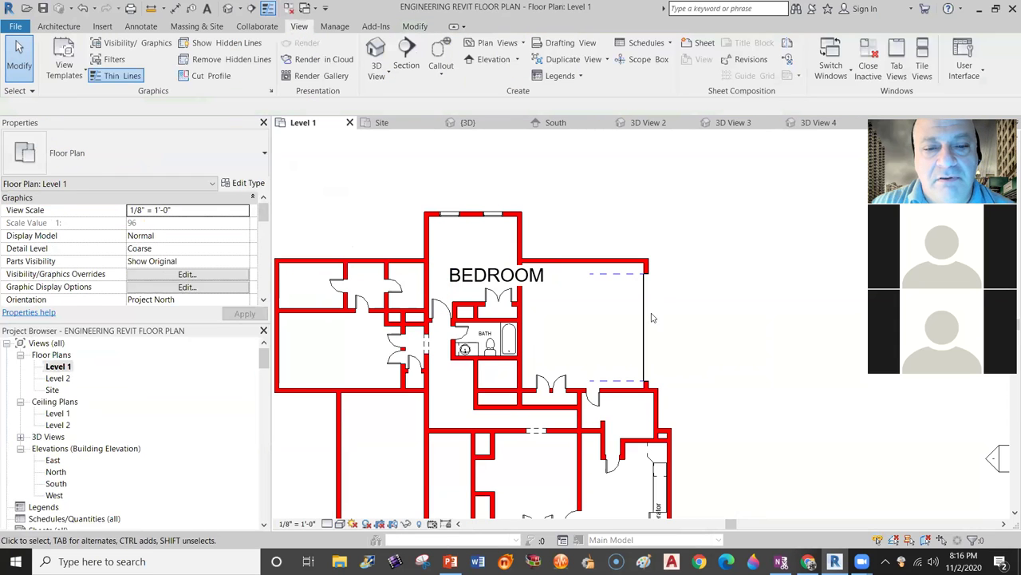
Open the Site floor plan and load the RPC Female family from the Entourage library folder.
scroll(651, 317, down, 2)
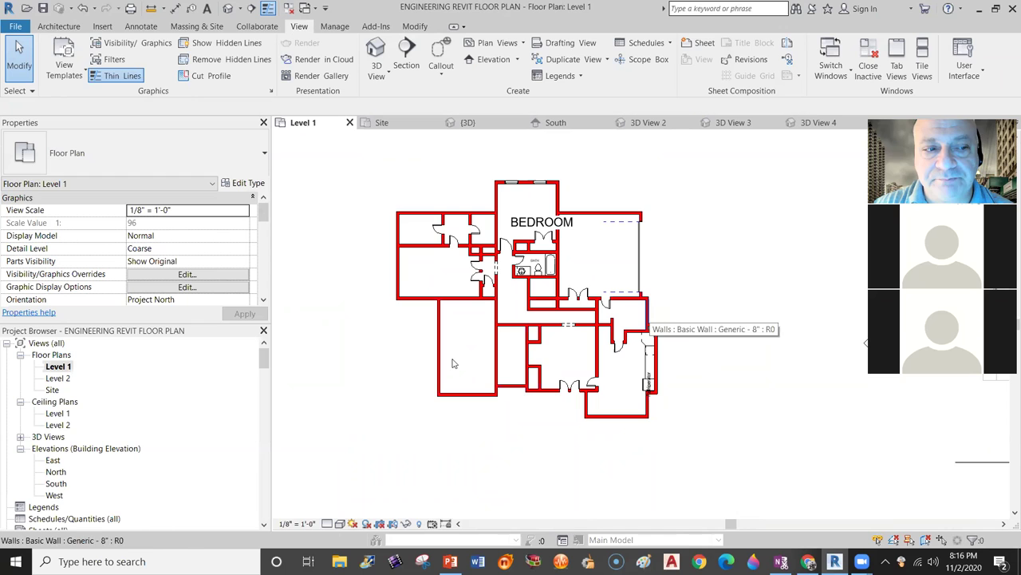
double_click(52, 391)
middle_drag(494, 365, 694, 372)
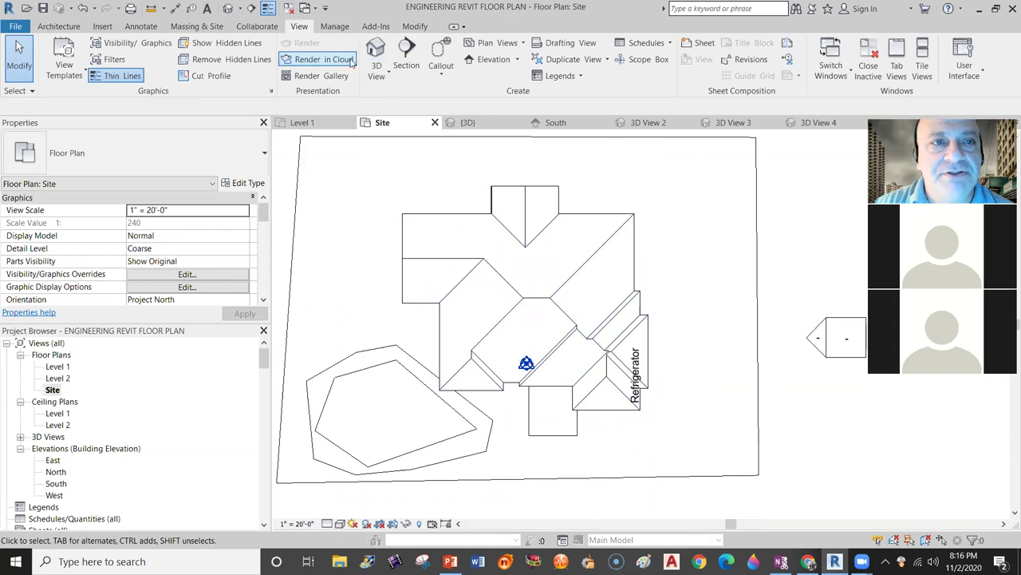
click(103, 27)
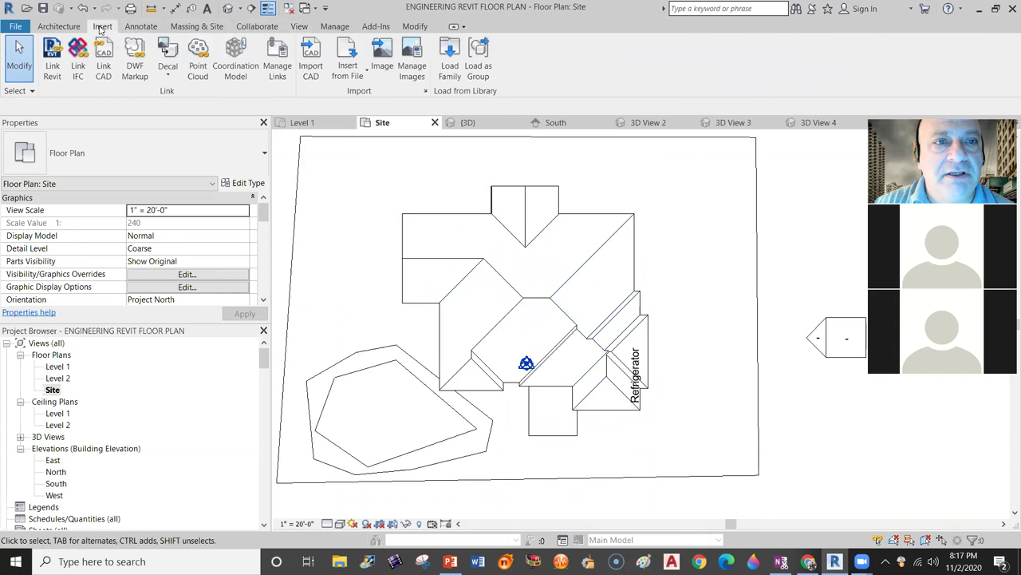
click(449, 70)
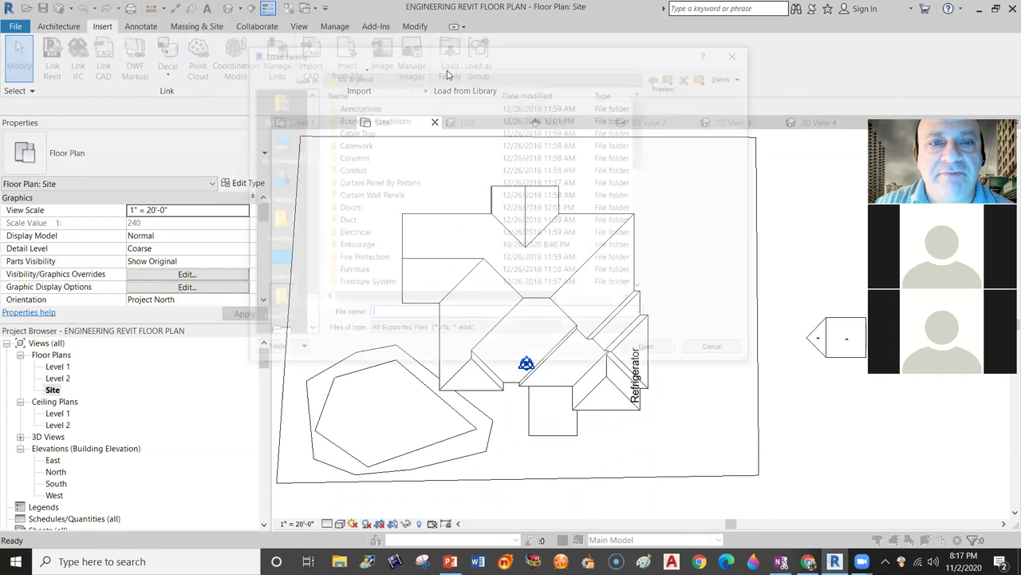
double_click(357, 246)
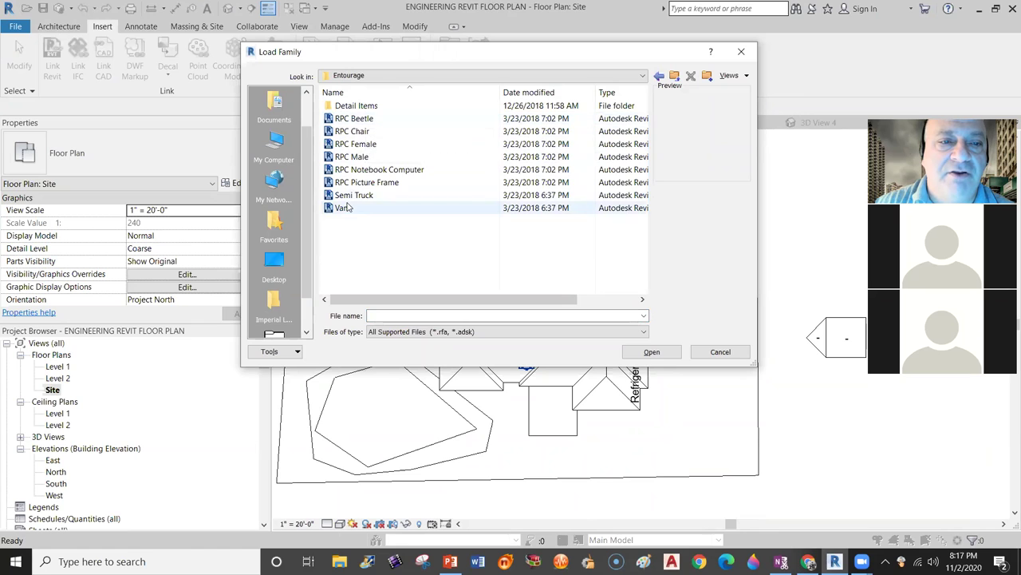
click(356, 144)
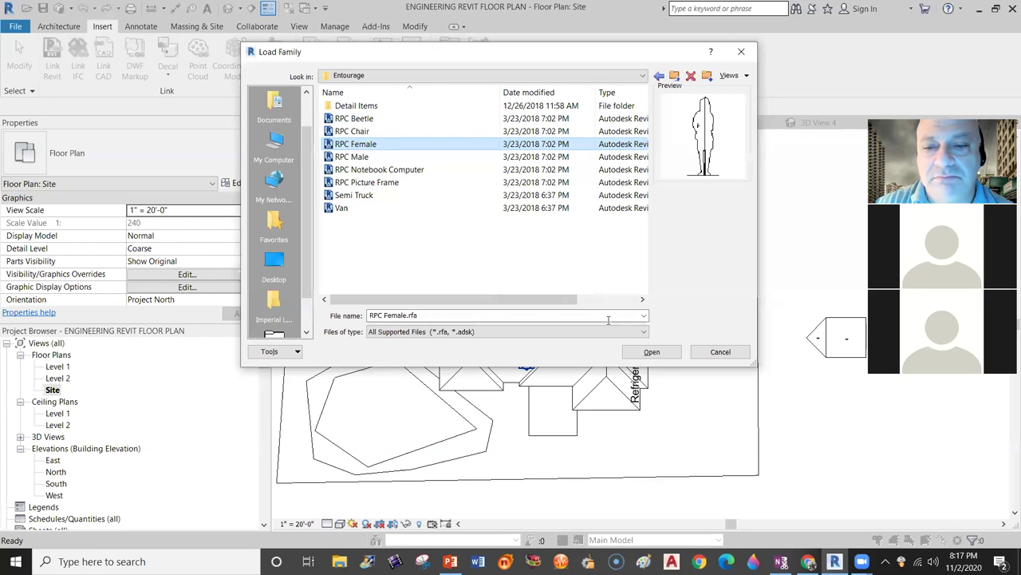
click(651, 352)
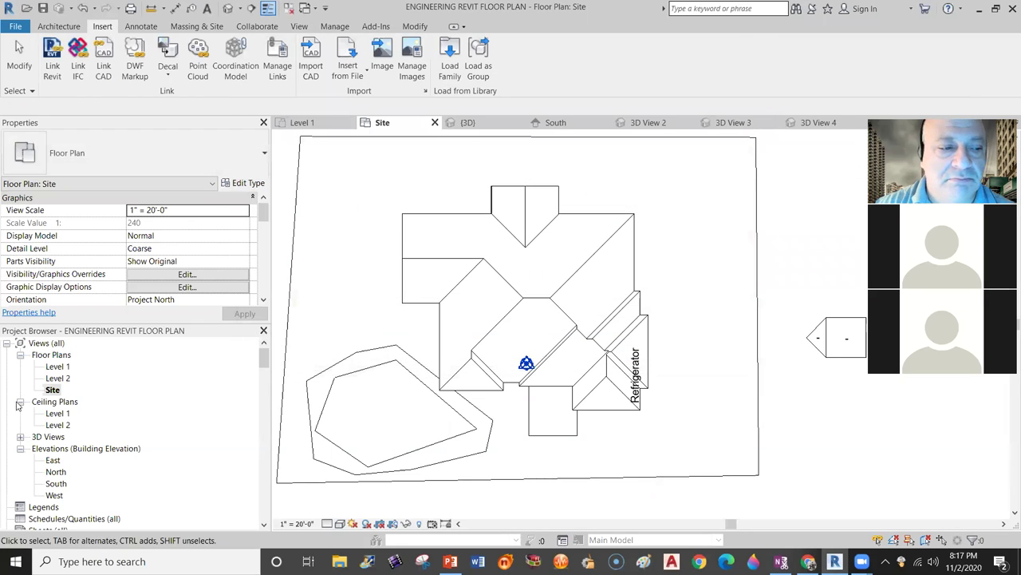
Find the RPC Female family among the project's Entourage families and place its Cynthia type on the rectangular slab south of the house.
scroll(139, 427, down, 3)
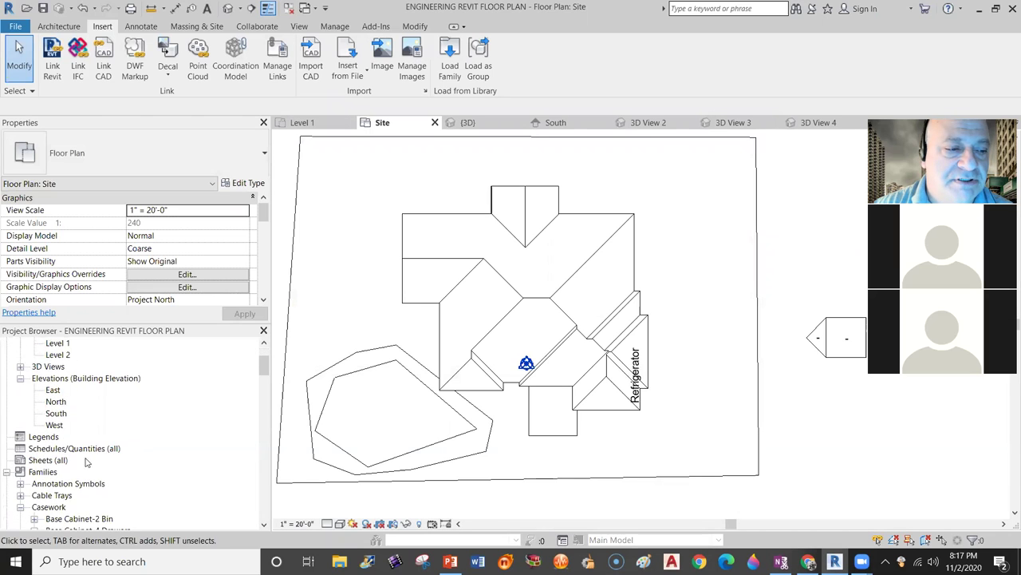
scroll(86, 462, down, 5)
scroll(120, 439, down, 3)
scroll(160, 399, up, 5)
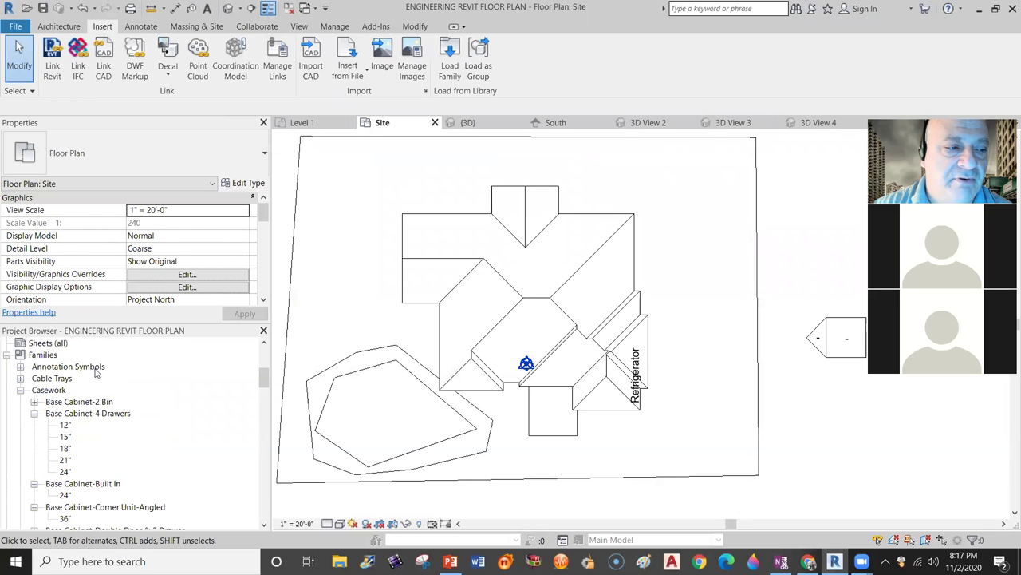
click(21, 390)
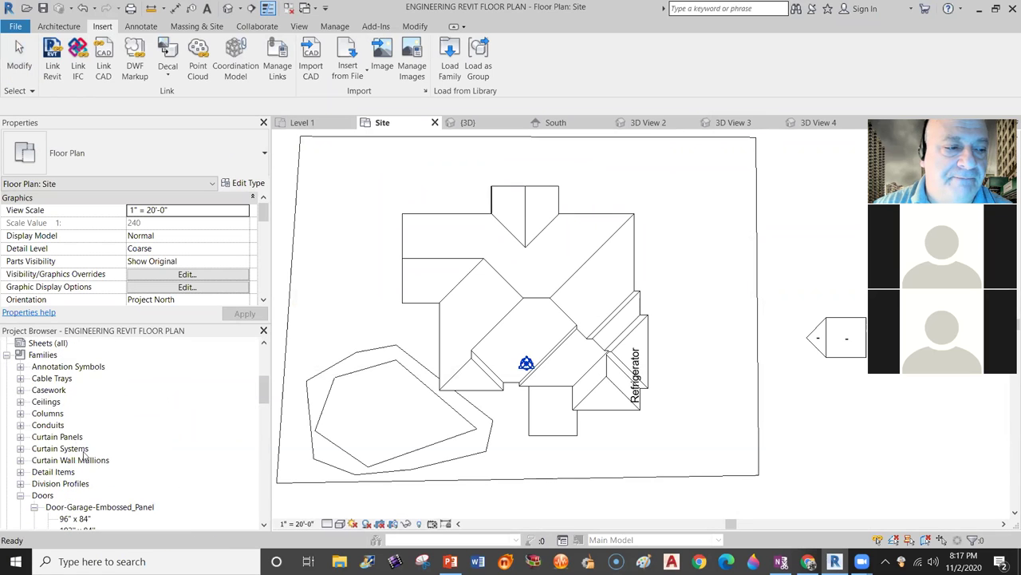
scroll(72, 439, down, 6)
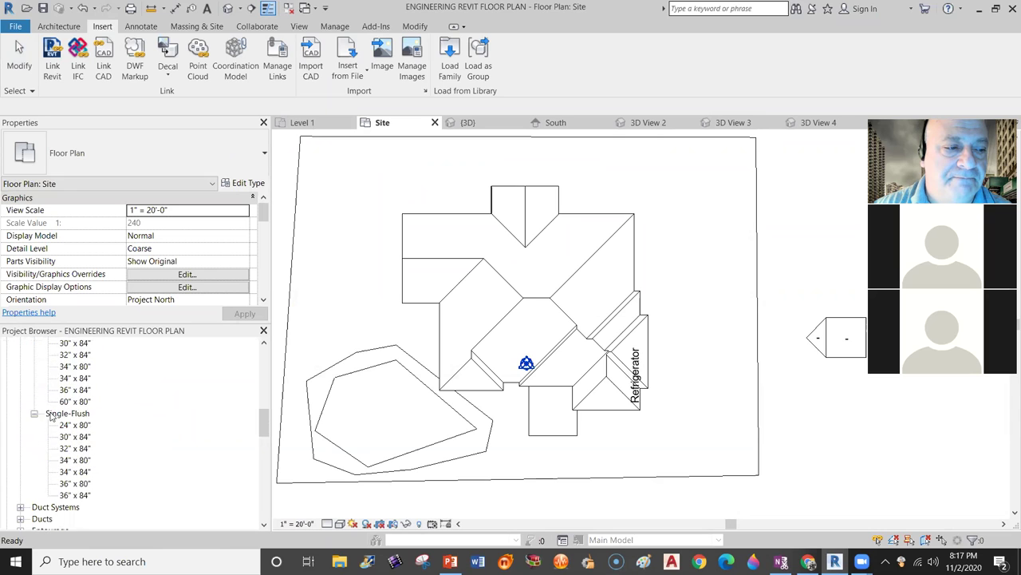
scroll(49, 417, down, 3)
double_click(53, 436)
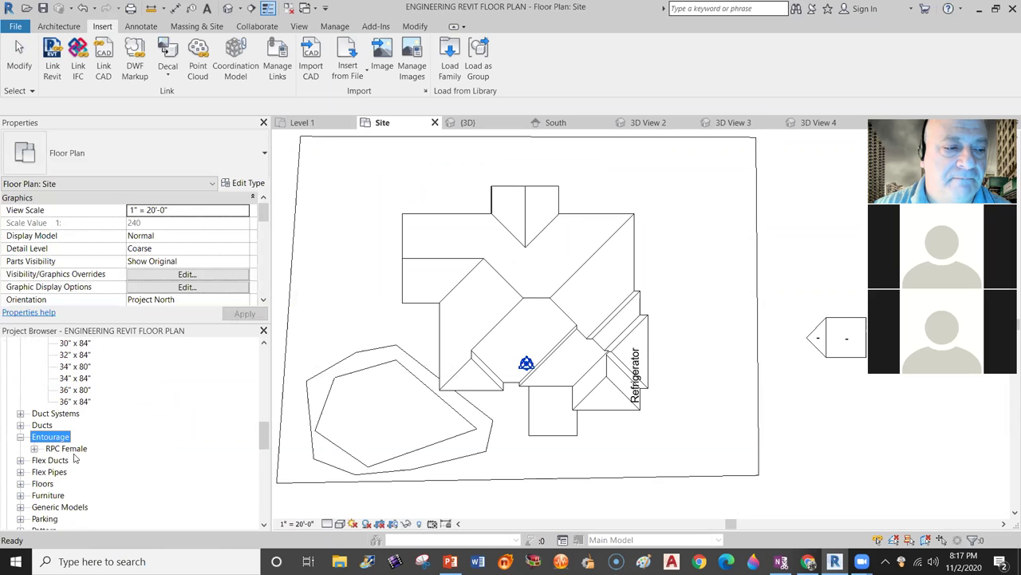
double_click(69, 450)
click(71, 473)
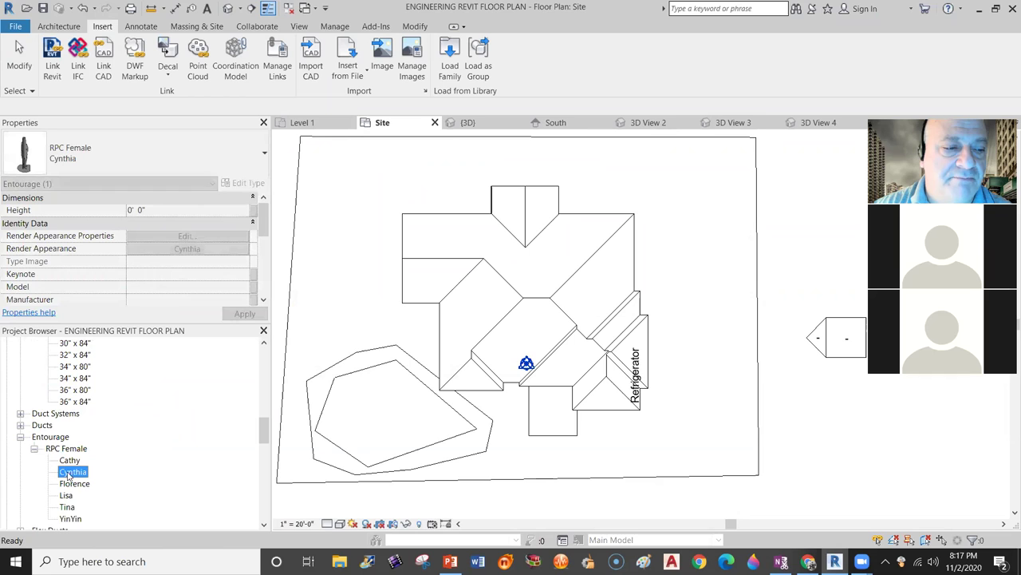
drag(547, 421, 541, 410)
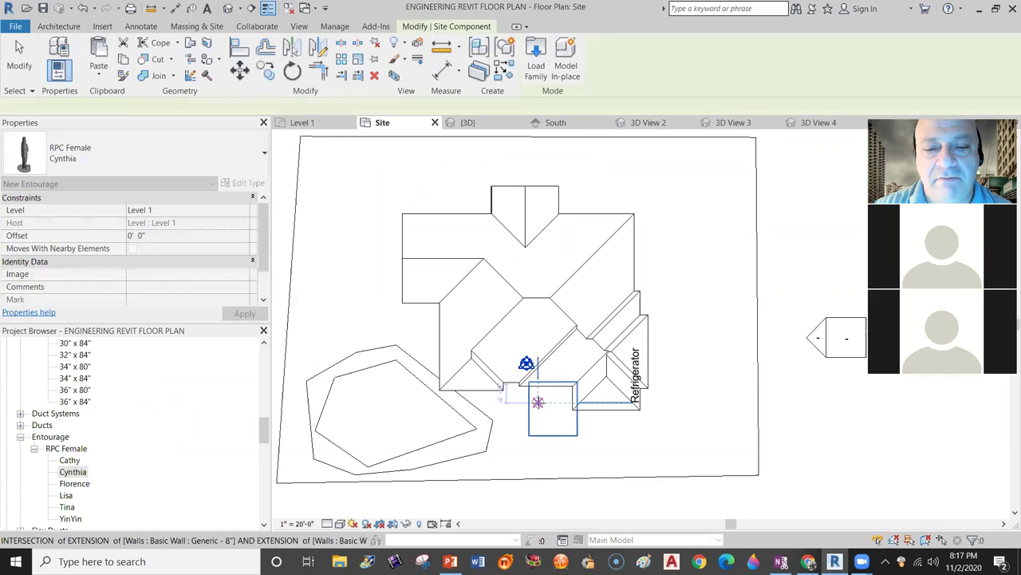
Place the Florence type of the RPC Female family just outside the east side of the house.
click(74, 484)
drag(648, 364, 649, 365)
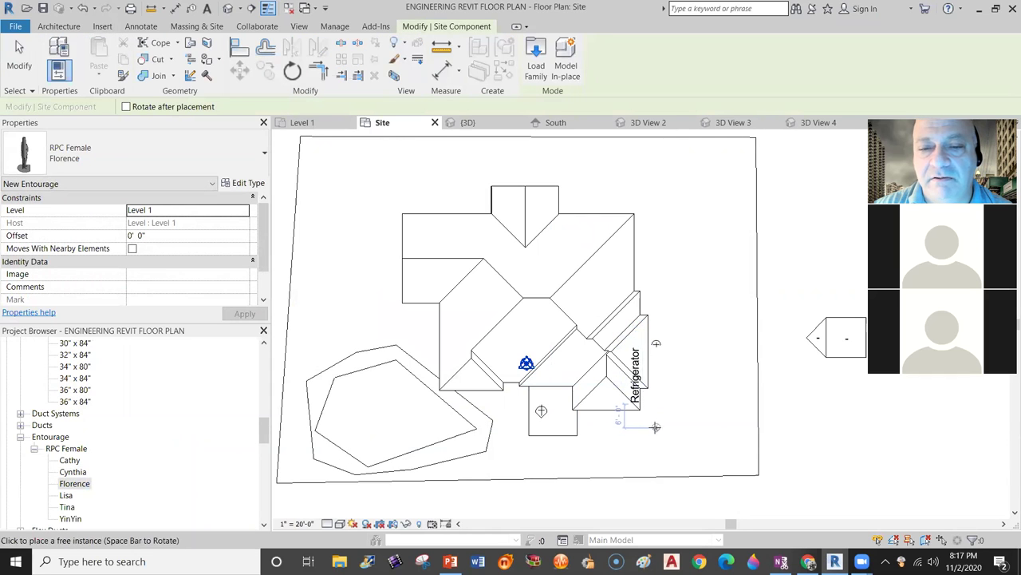
key(Escape)
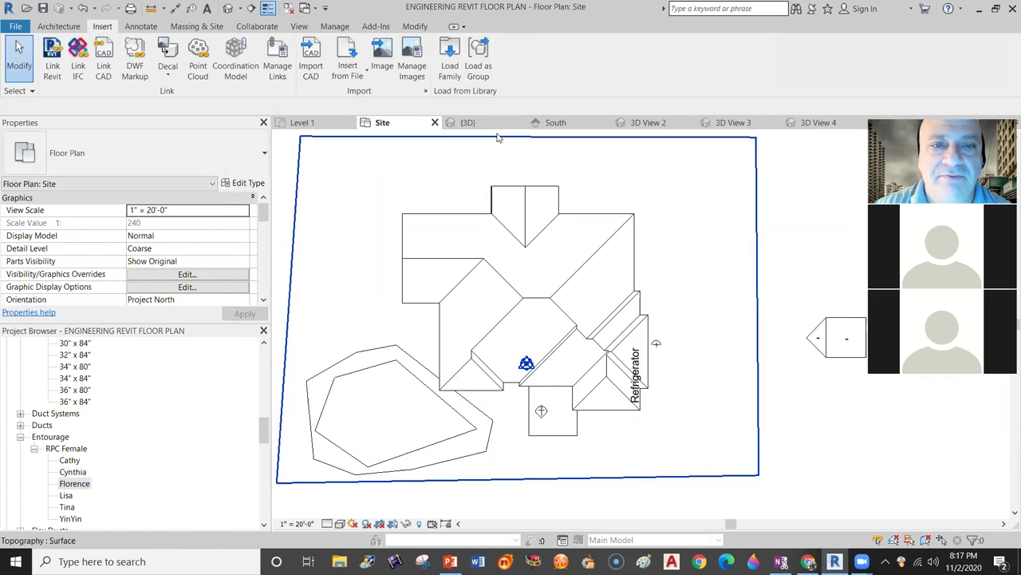
Examine the placed figures beside the house in the default 3D view.
click(468, 122)
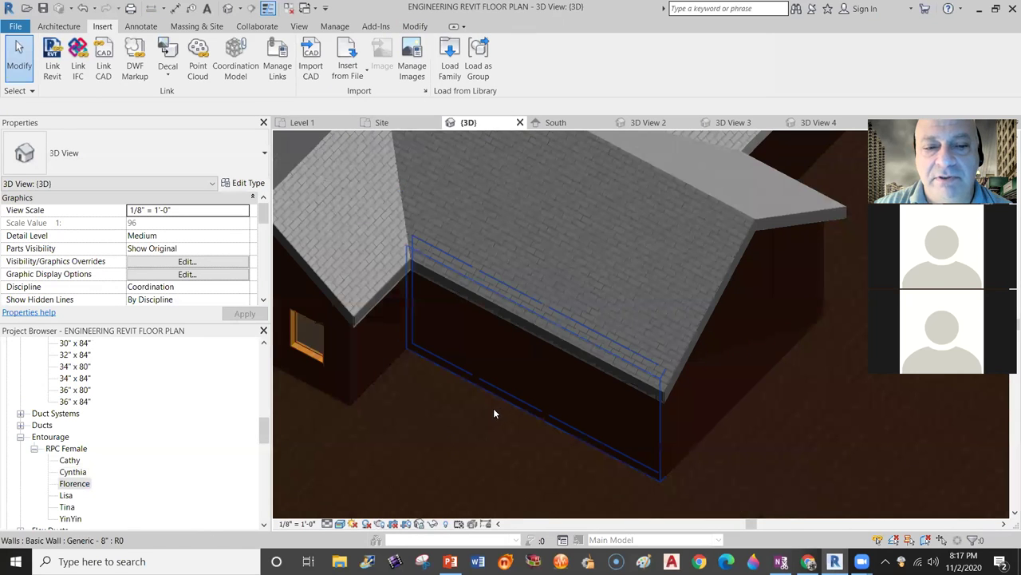
scroll(493, 408, down, 5)
middle_drag(615, 401, 654, 415)
scroll(578, 360, up, 3)
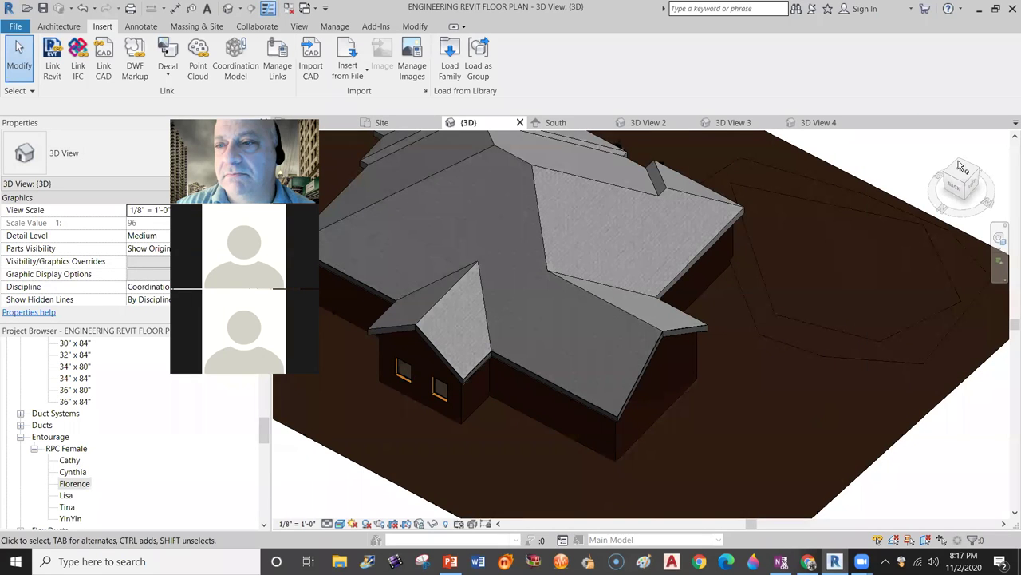
drag(963, 166, 961, 166)
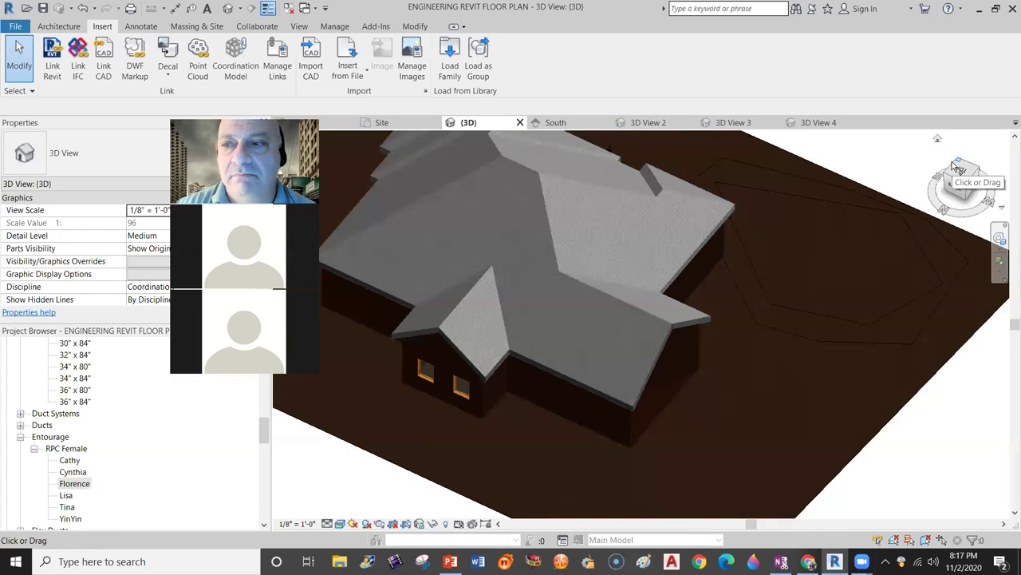
click(963, 166)
shift+middle_drag(714, 295, 678, 335)
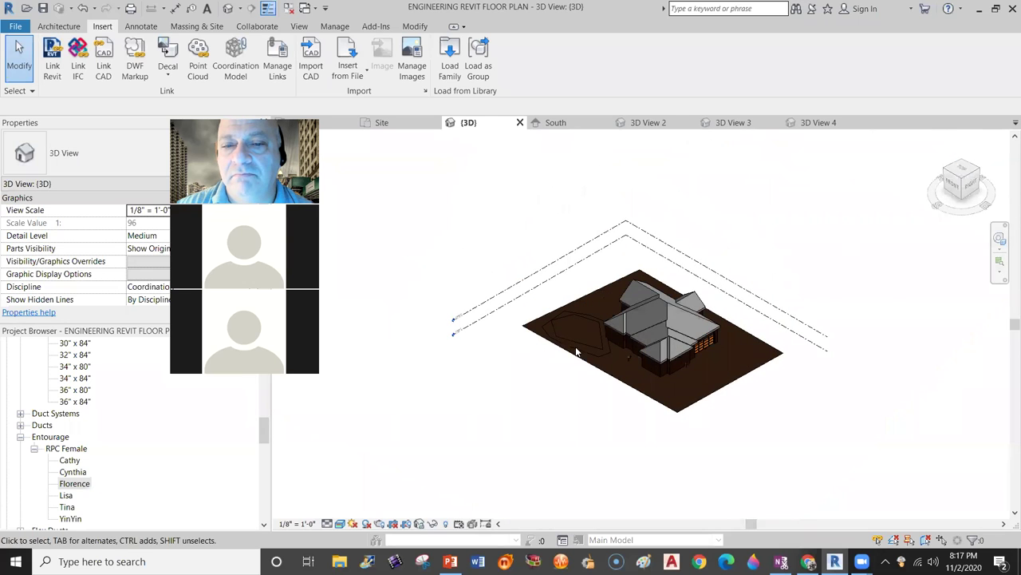
scroll(657, 365, up, 3)
scroll(657, 366, up, 5)
middle_drag(695, 392, 405, 326)
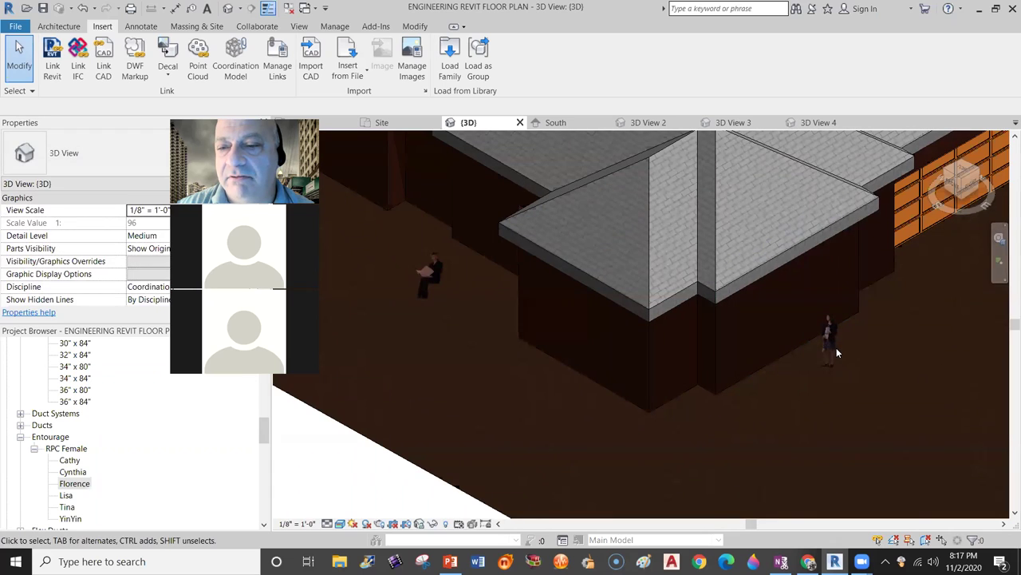
scroll(822, 373, up, 3)
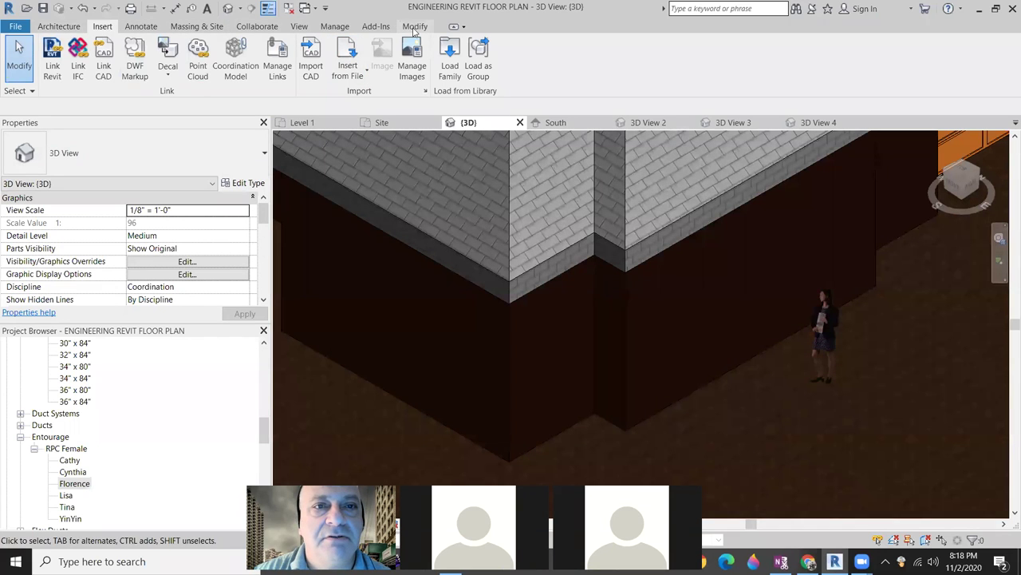
Load the RPC Tree - Tropical family from the Planting folder of the US Imperial library.
click(449, 60)
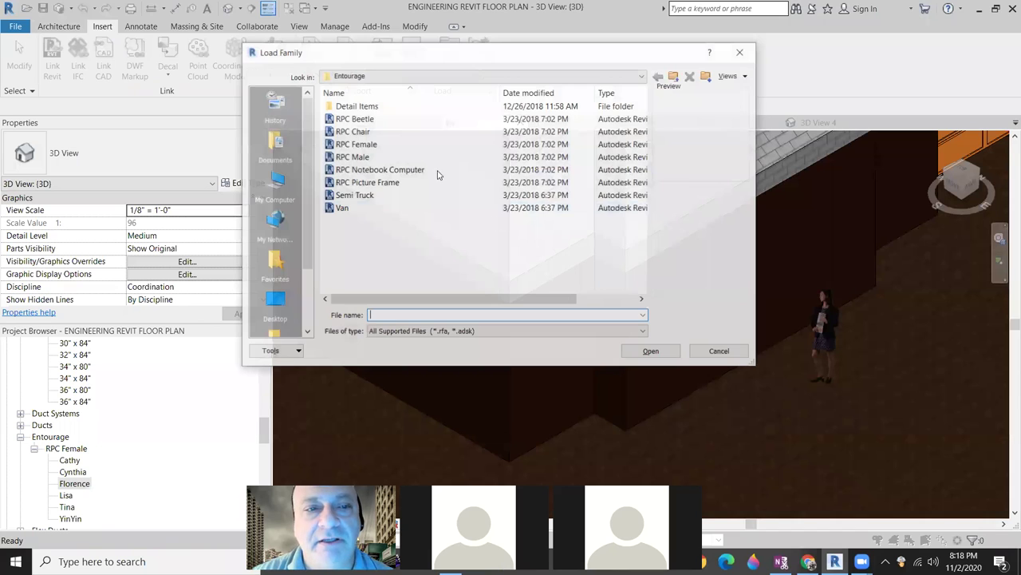
double_click(362, 109)
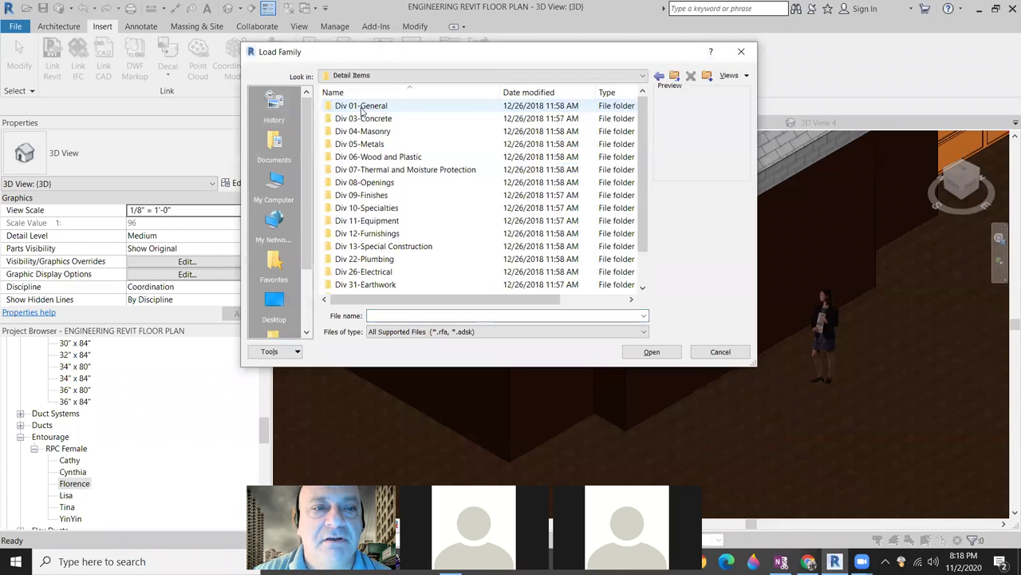
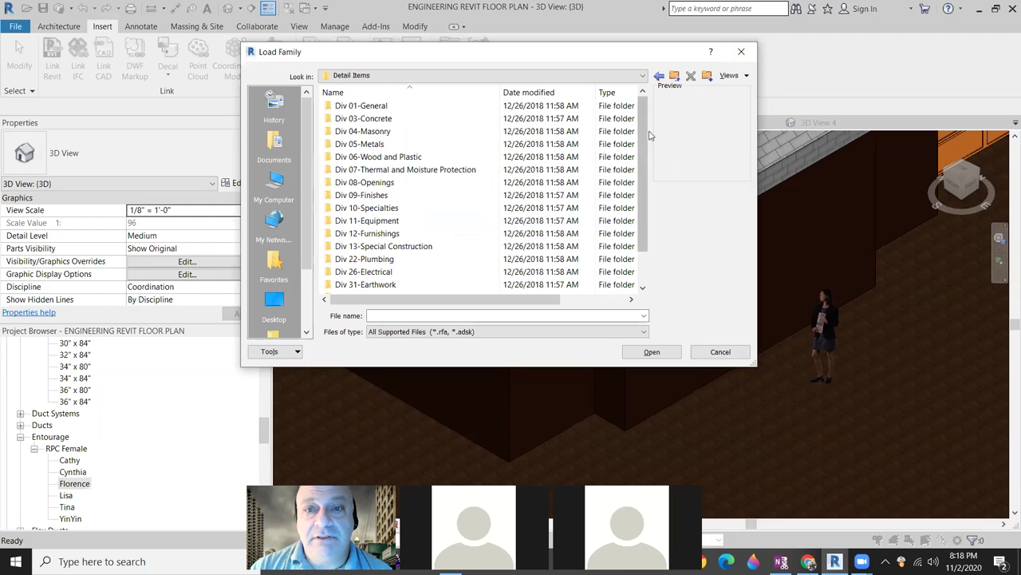
click(660, 76)
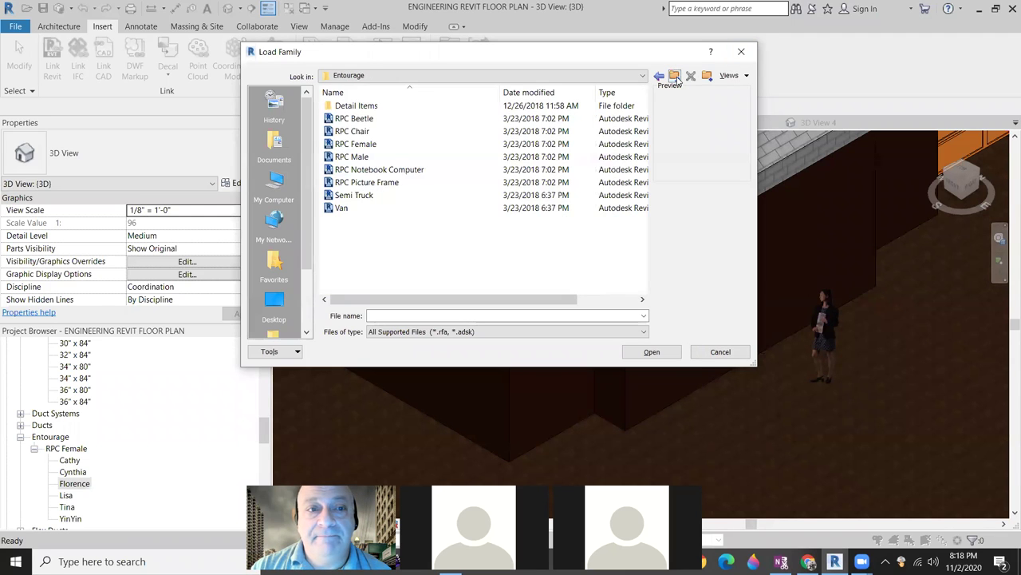
click(675, 75)
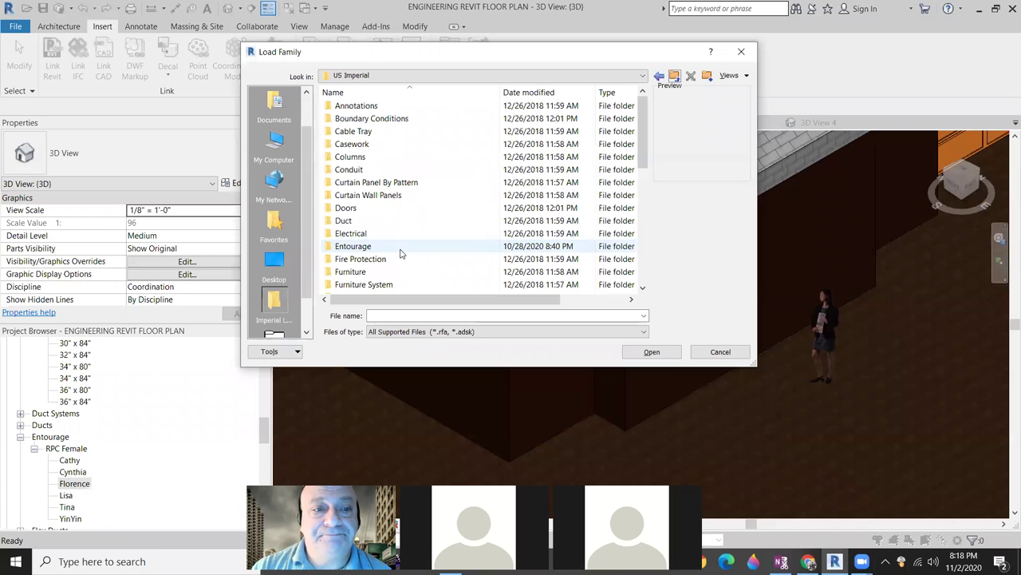
scroll(400, 254, down, 2)
scroll(401, 254, down, 2)
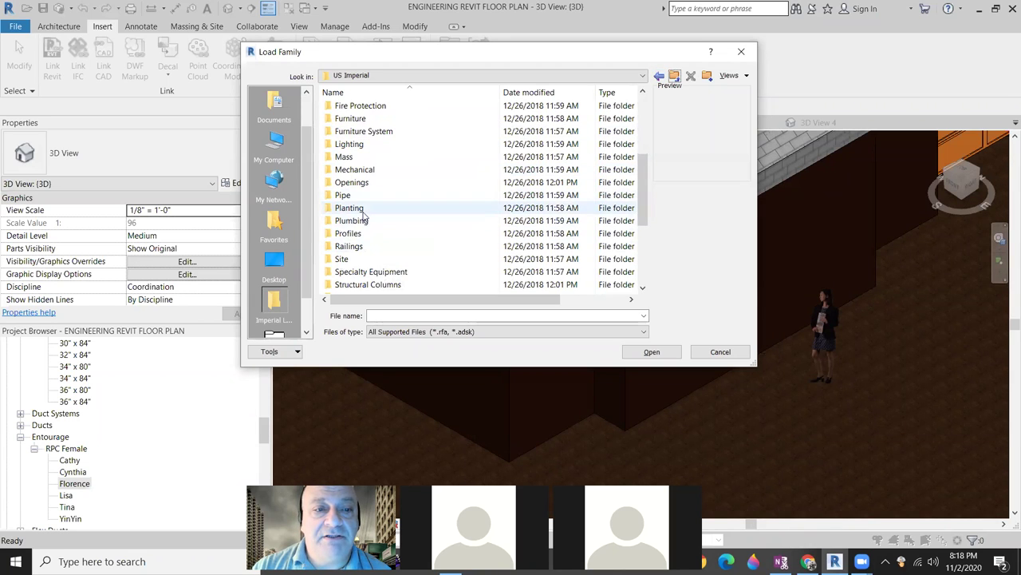
double_click(359, 208)
click(403, 144)
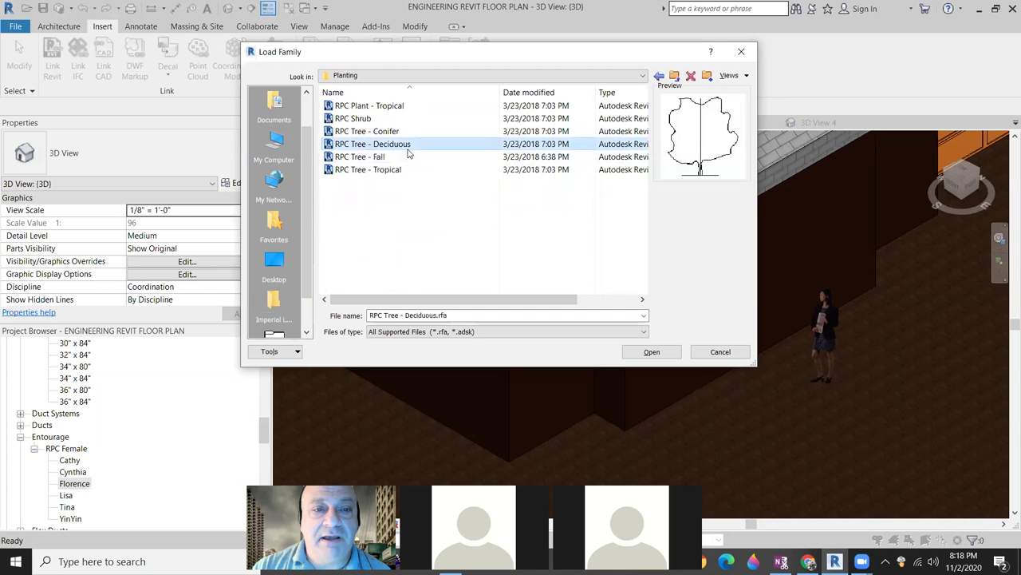
click(369, 169)
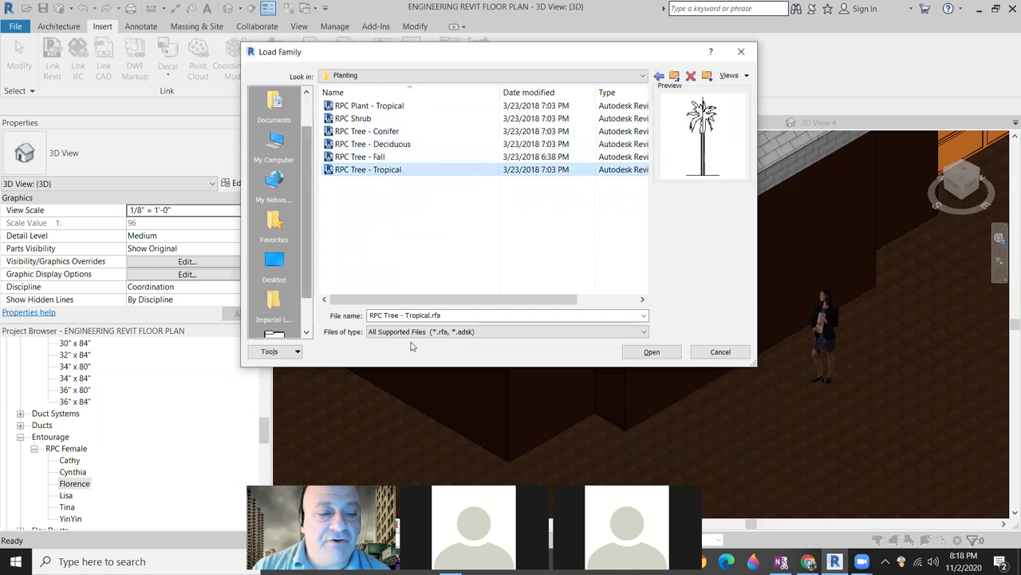
click(648, 353)
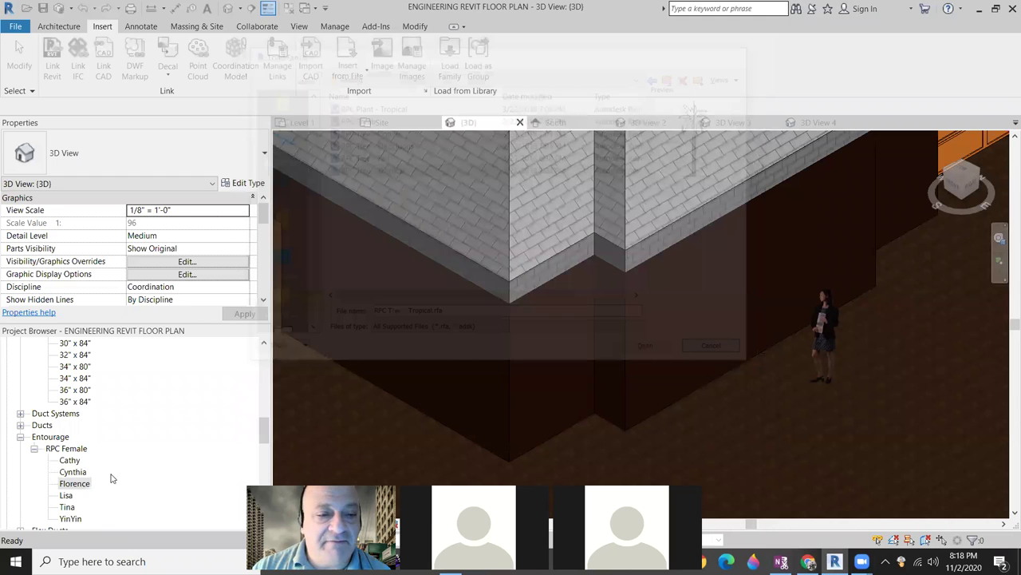
View the whole house and its placed figures in 3D, and return to the Site floor plan.
scroll(547, 442, down, 2)
scroll(549, 444, down, 3)
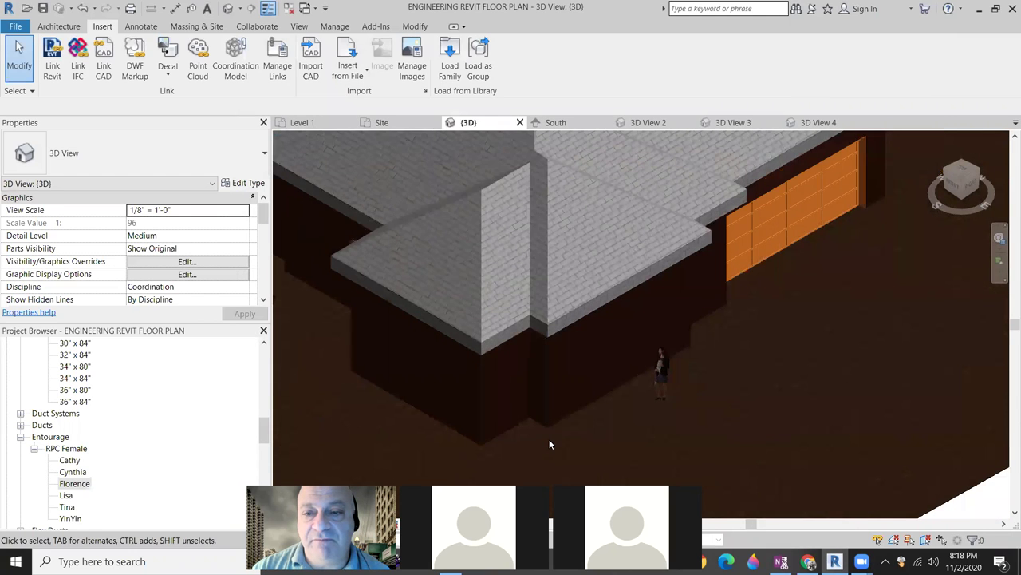
scroll(454, 367, down, 2)
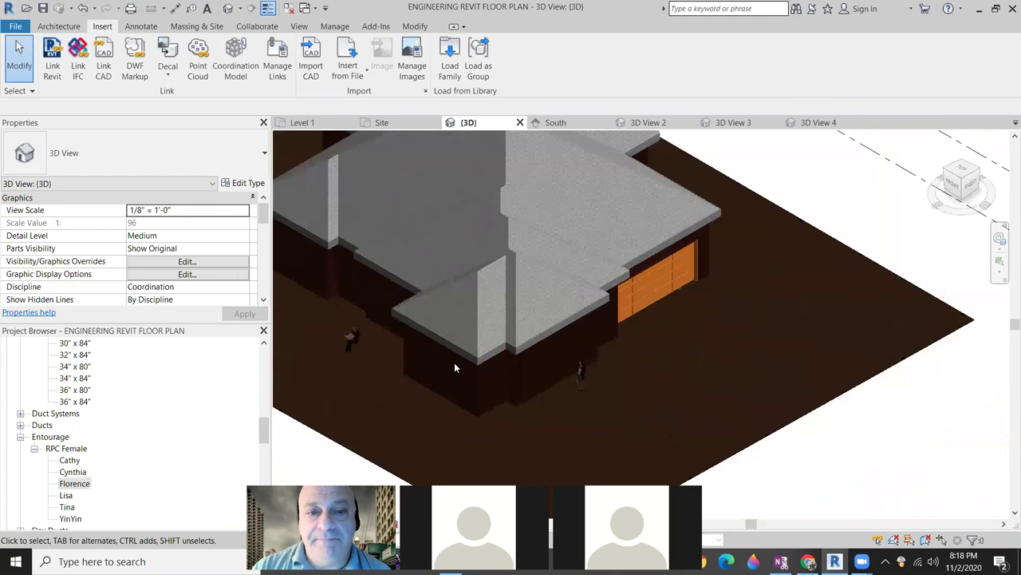
scroll(442, 378, down, 2)
middle_drag(412, 386, 515, 417)
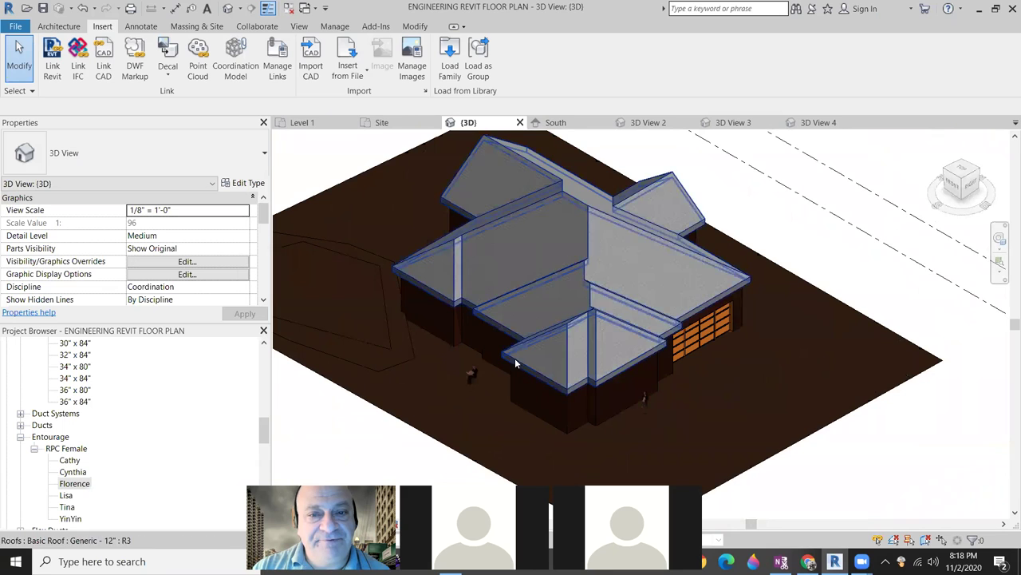
drag(264, 438, 264, 368)
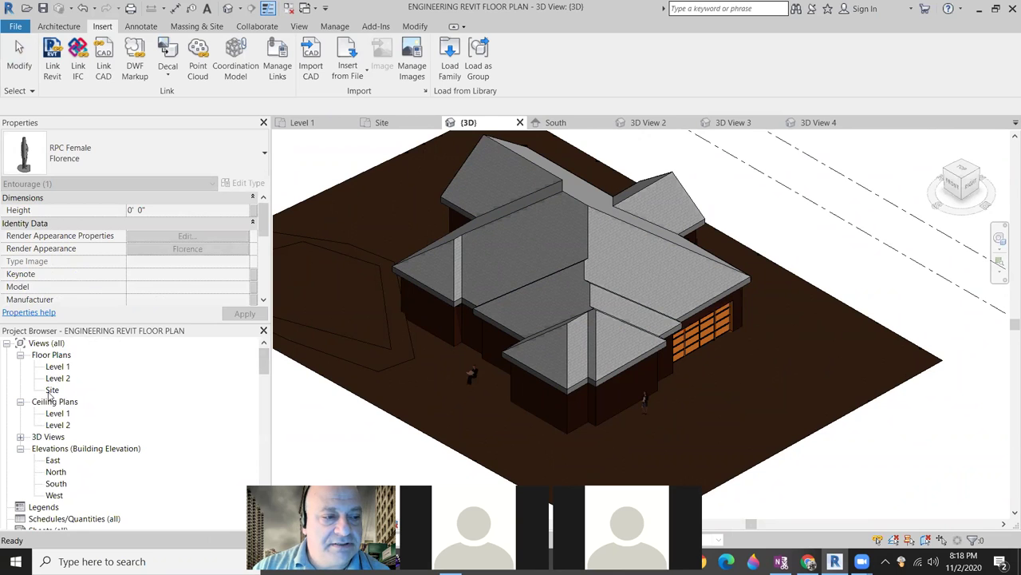
double_click(52, 389)
Start a perspective walkthrough from Level 1 at 5' 6" offset, placing key frames southwest of the slab and along the house's south side.
middle_drag(421, 392, 424, 330)
click(300, 26)
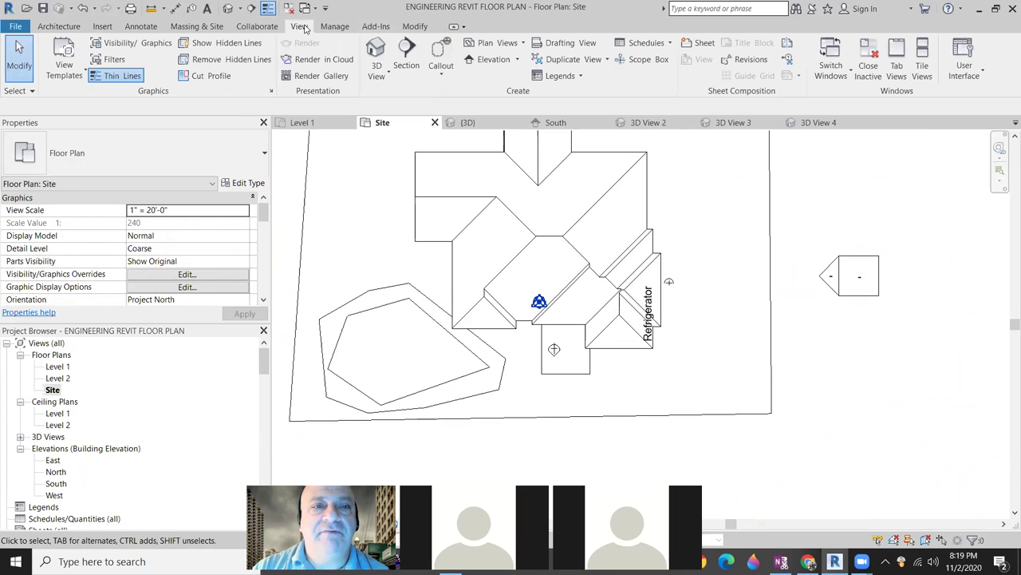
click(382, 76)
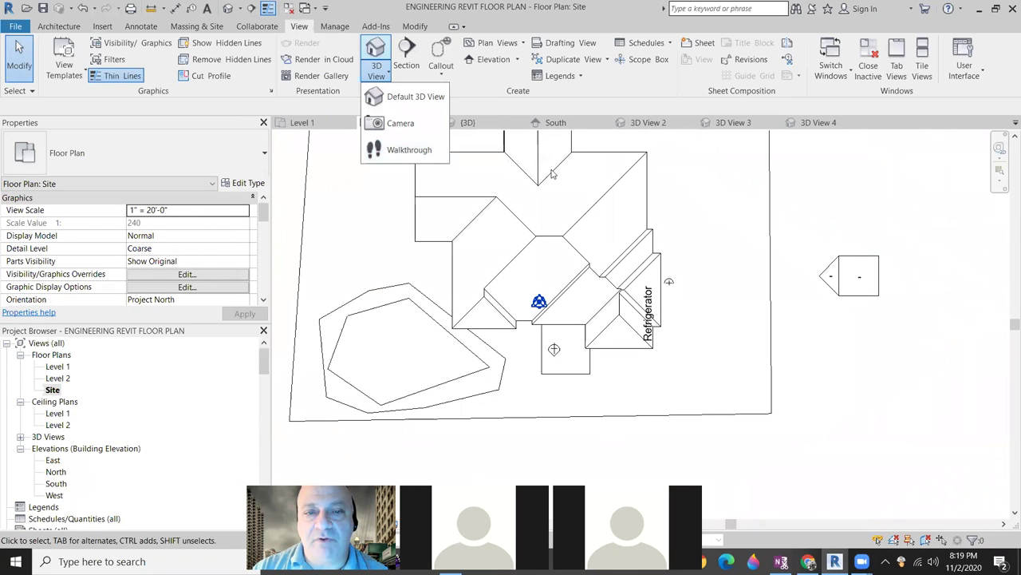
click(393, 152)
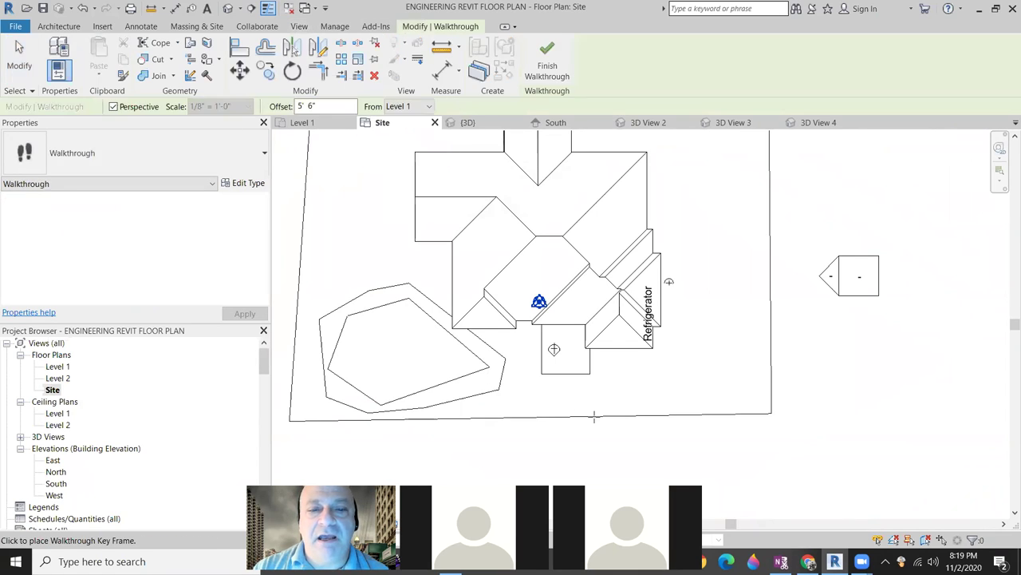
click(525, 406)
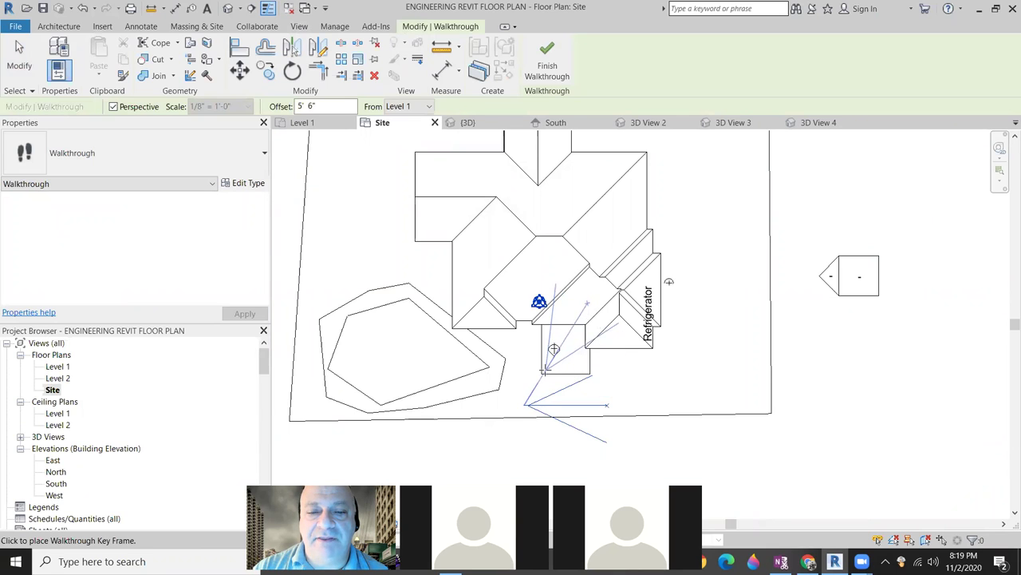
click(545, 369)
click(643, 371)
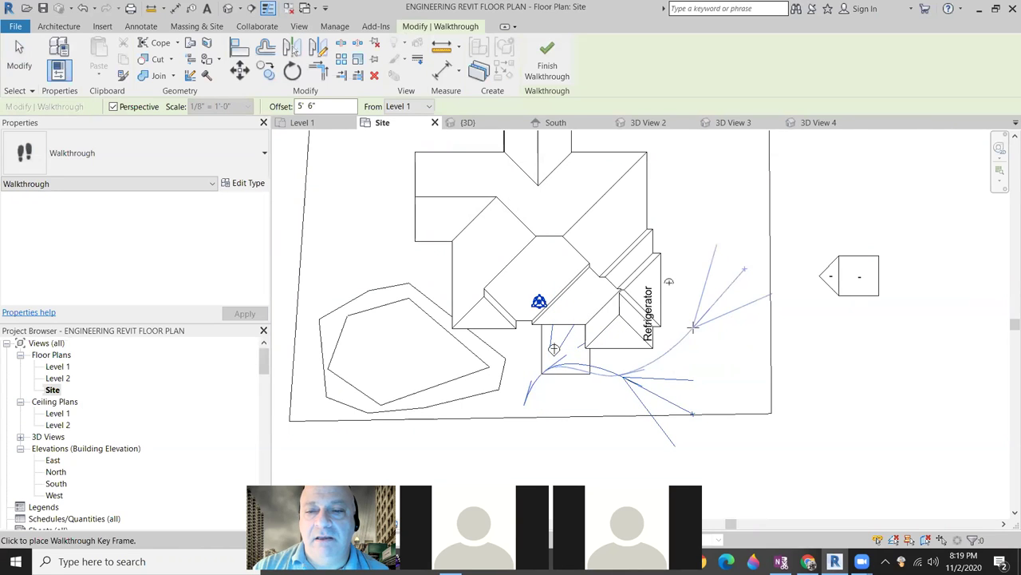
Continue the walkthrough path around the east, north and west sides of the house, ending just west of the slab.
middle_drag(685, 298, 666, 400)
click(617, 214)
click(545, 205)
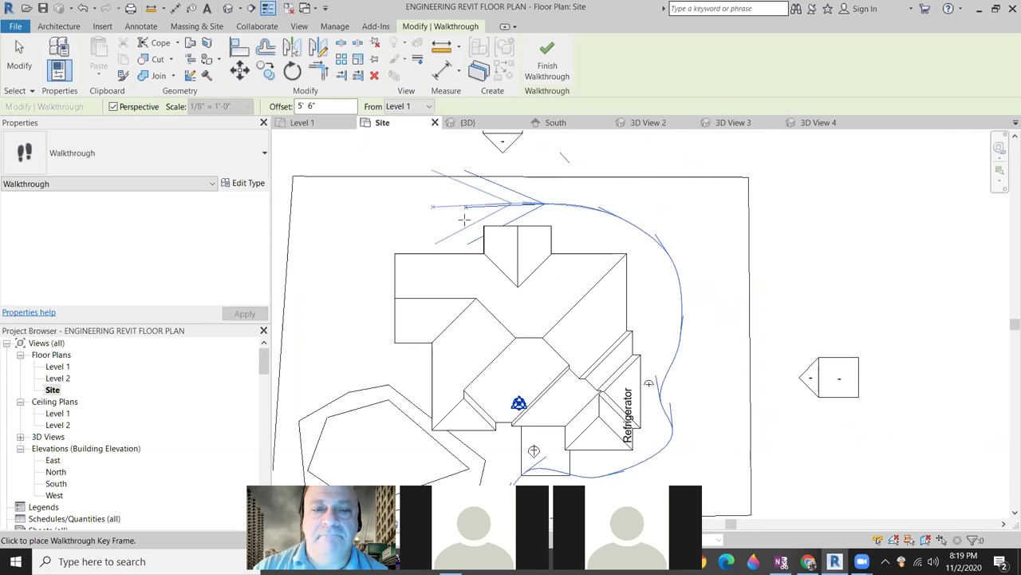
click(414, 235)
click(352, 241)
click(365, 302)
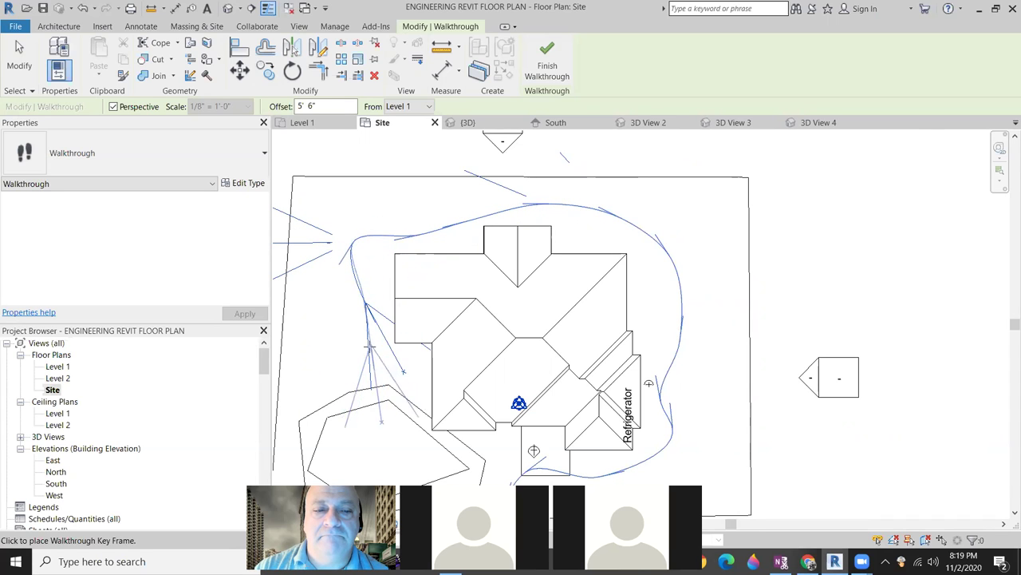
click(388, 415)
click(447, 438)
click(476, 447)
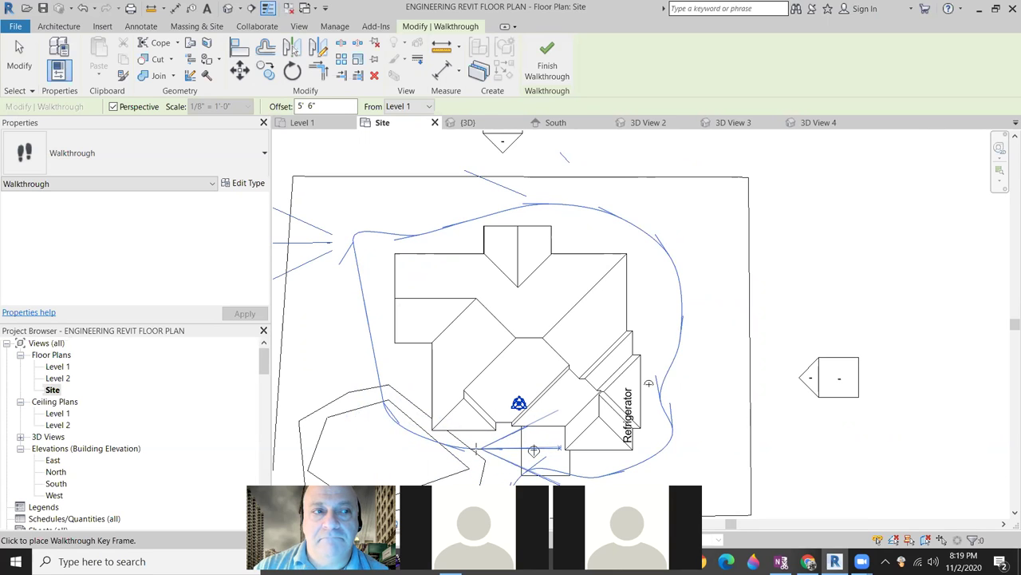
click(19, 57)
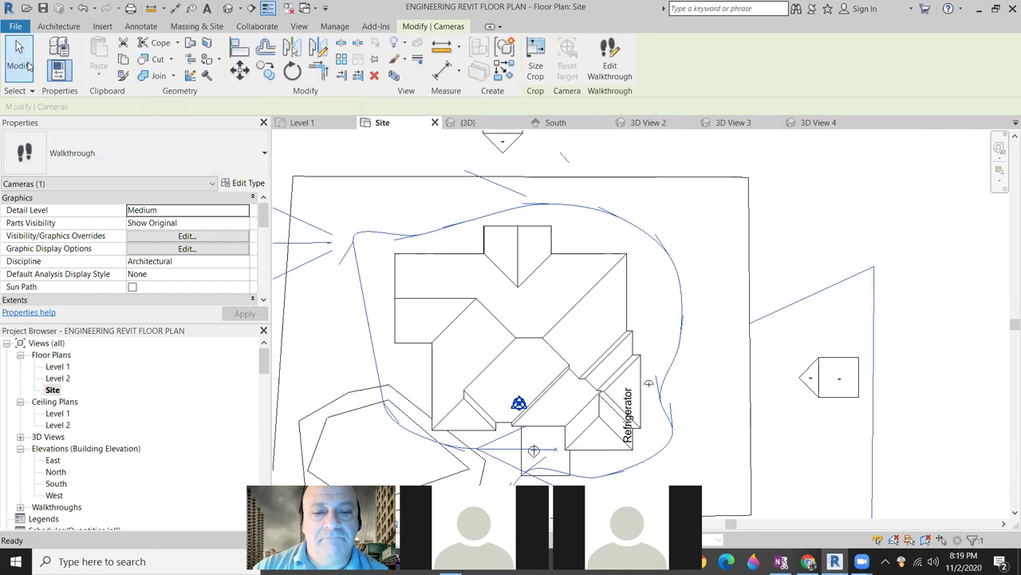
Open the view of the walkthrough camera and widen its crop boundary on both sides.
scroll(703, 399, down, 3)
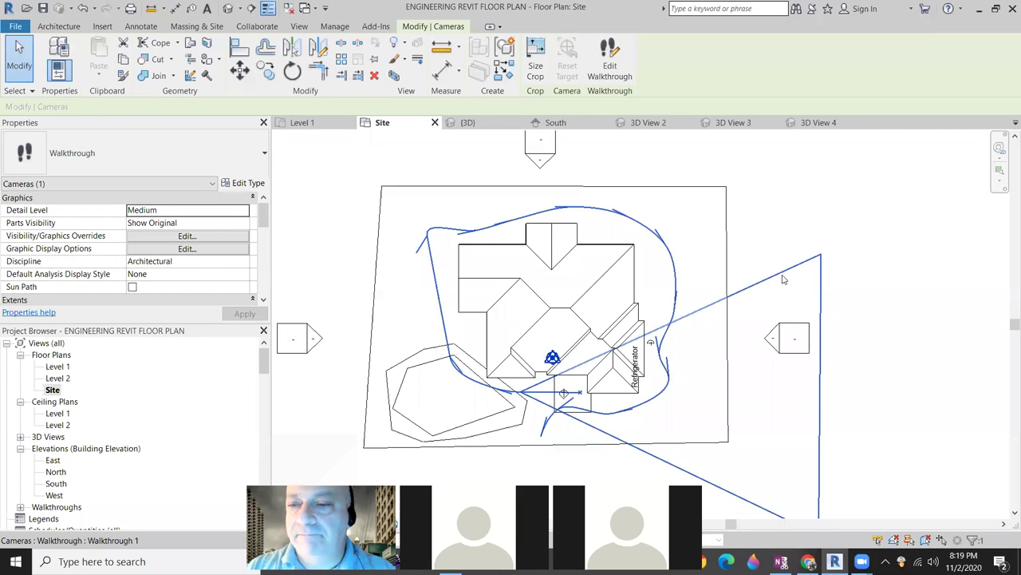
right_click(800, 313)
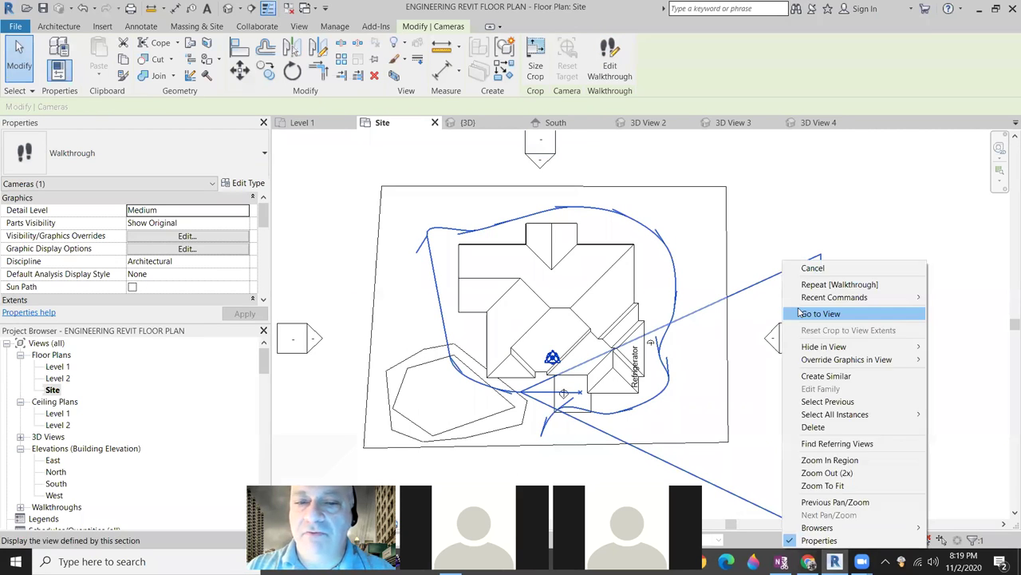
click(845, 314)
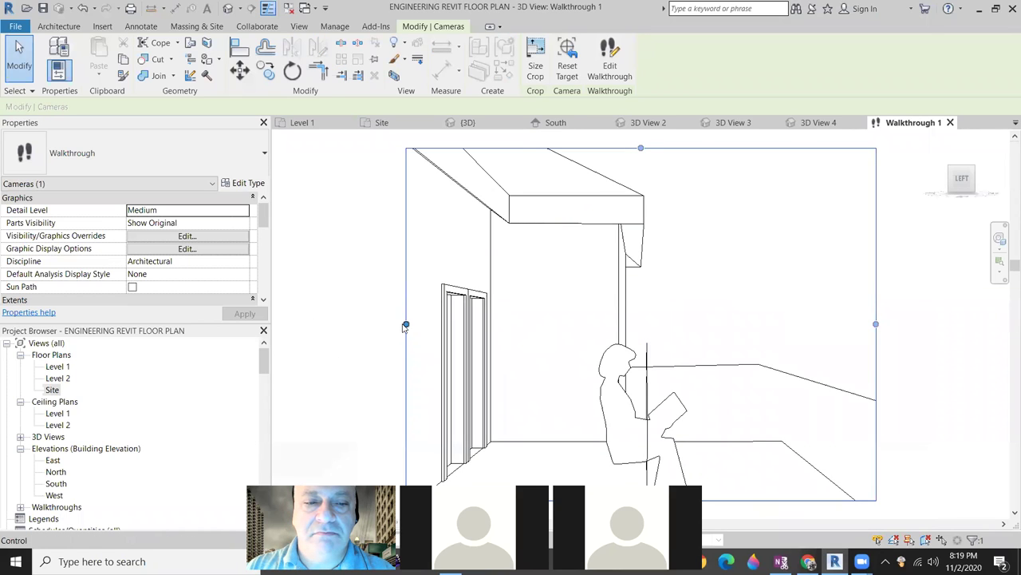
drag(406, 324, 296, 324)
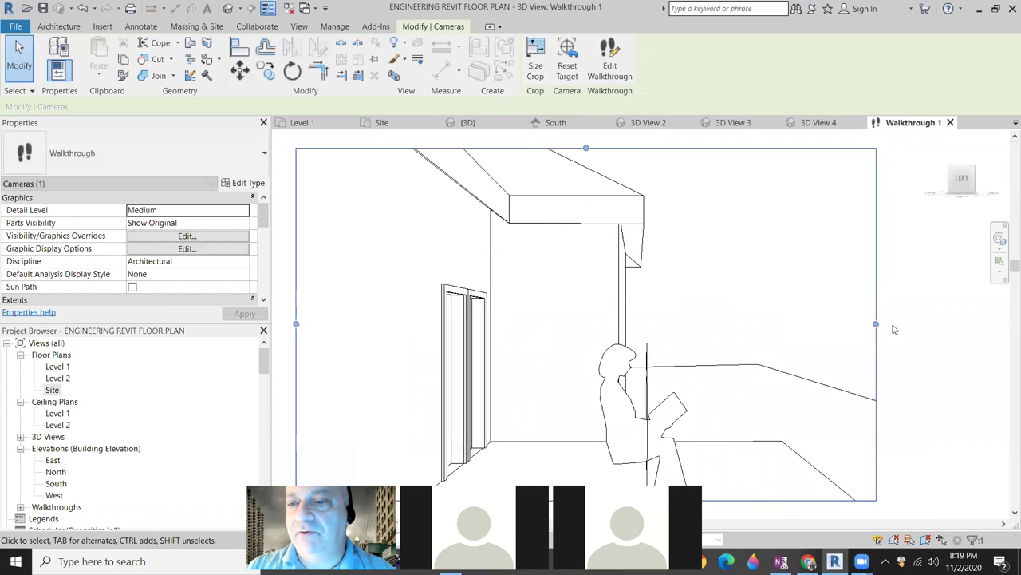
drag(875, 324, 933, 324)
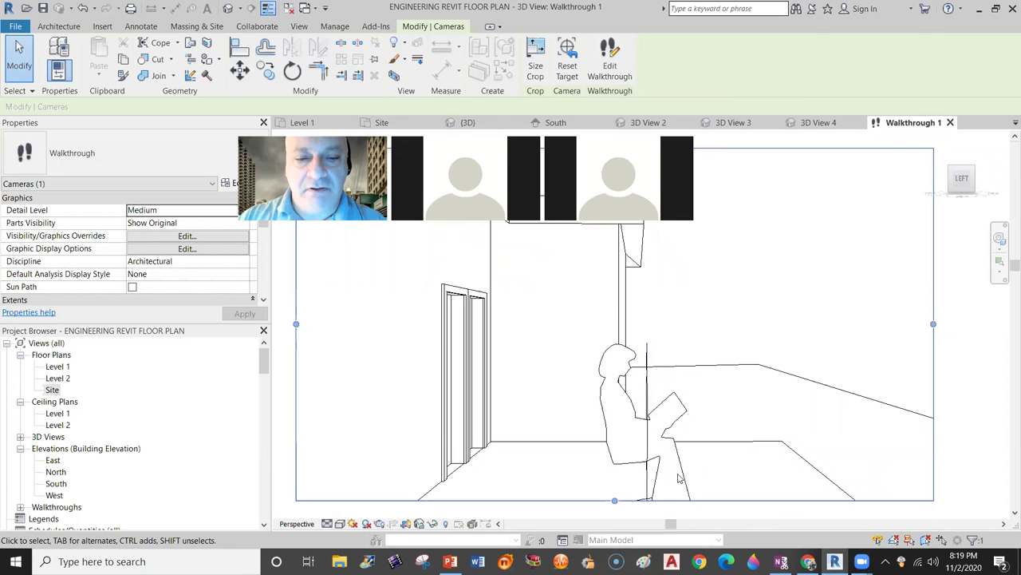
Set the walkthrough view's visual style to Realistic.
right_click(406, 501)
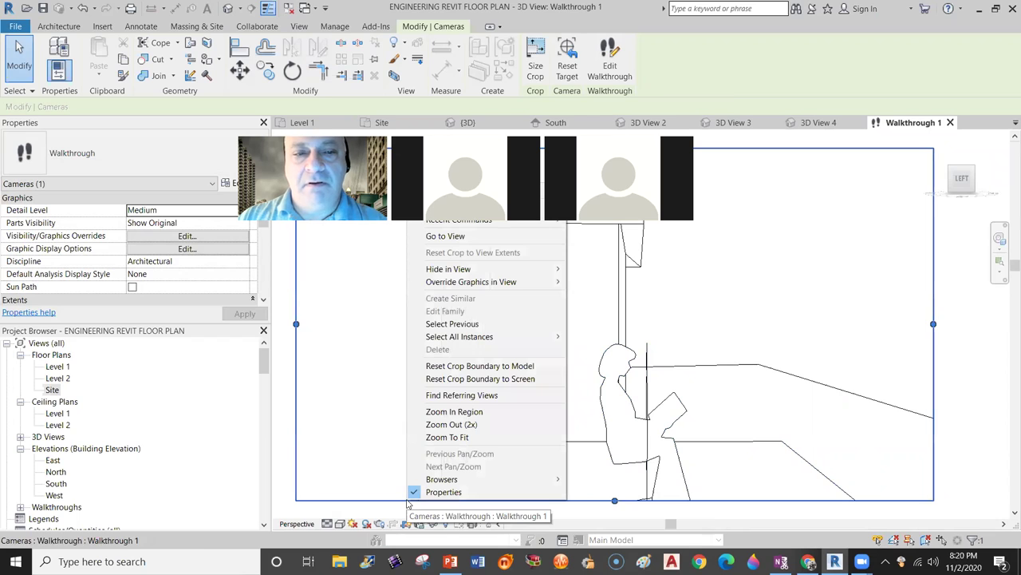
key(Escape)
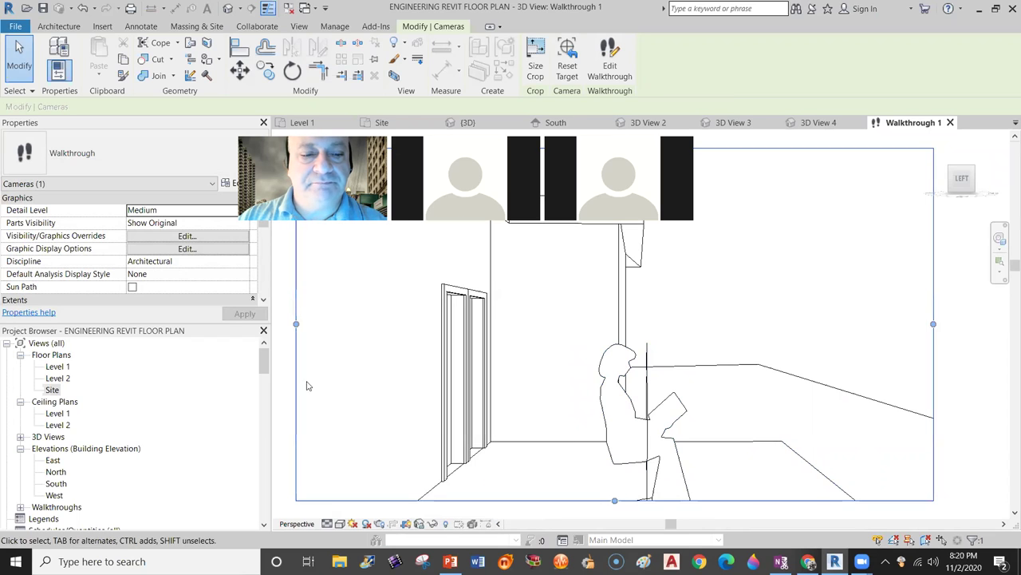
click(340, 523)
click(364, 496)
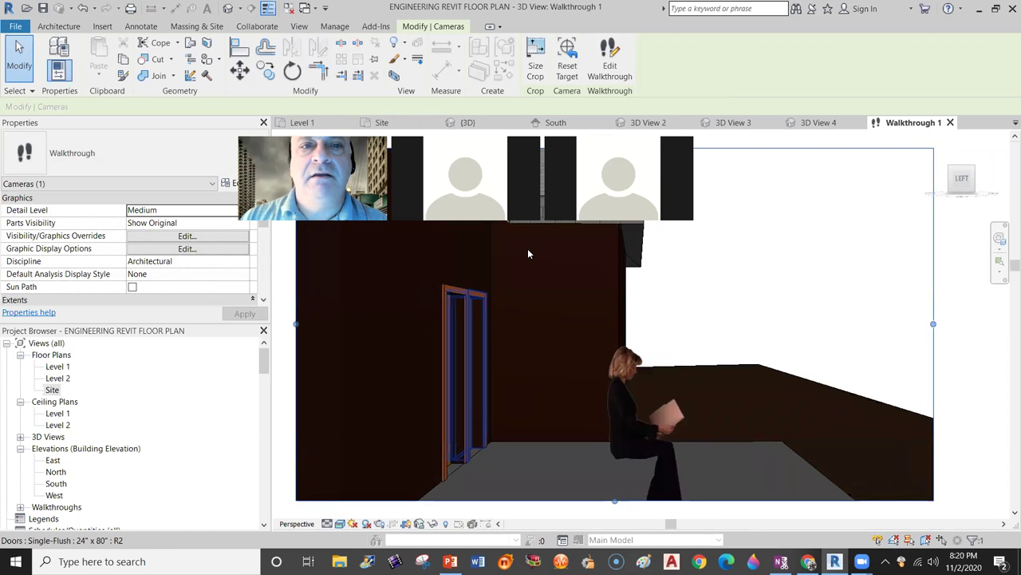
Edit the walkthrough, step back through its key frames to frame 1, and play it from there.
click(600, 62)
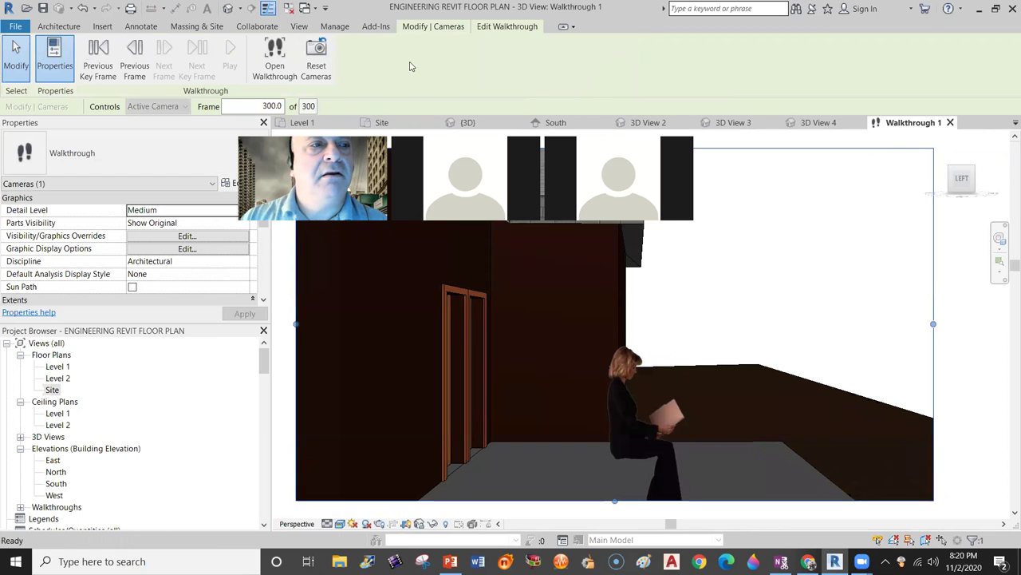
click(101, 60)
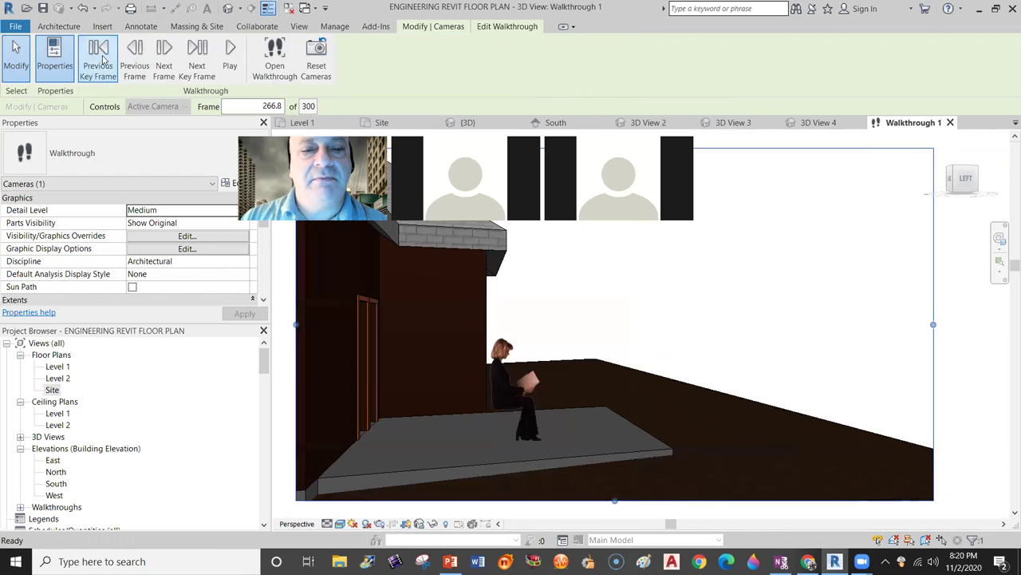
click(101, 60)
click(102, 60)
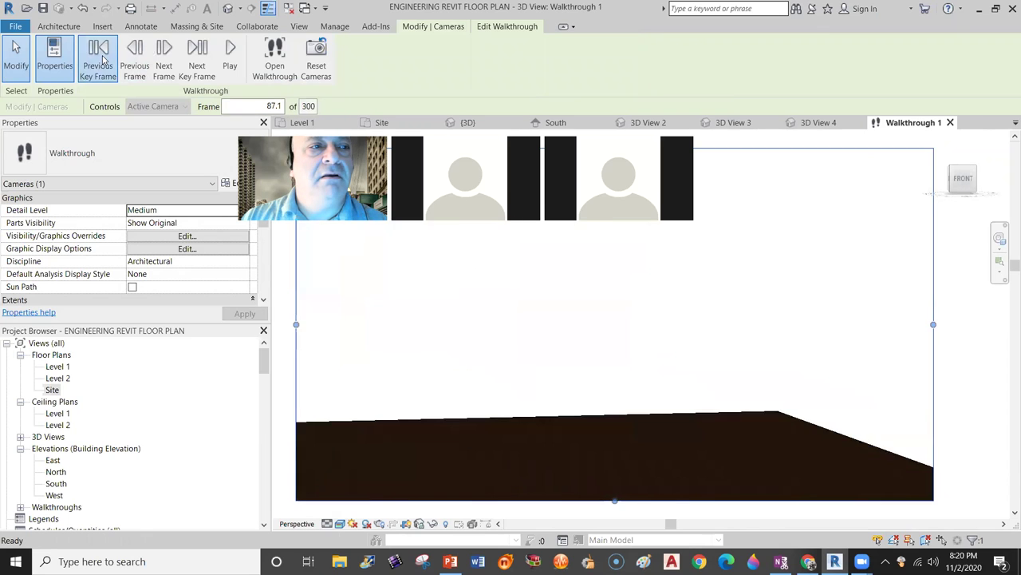
click(101, 60)
click(102, 59)
click(101, 60)
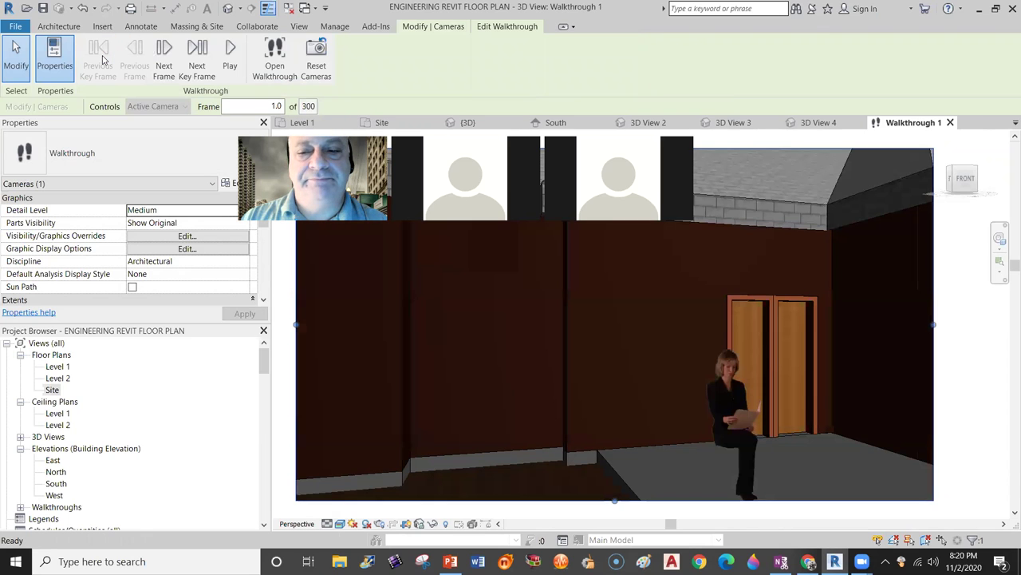
click(229, 54)
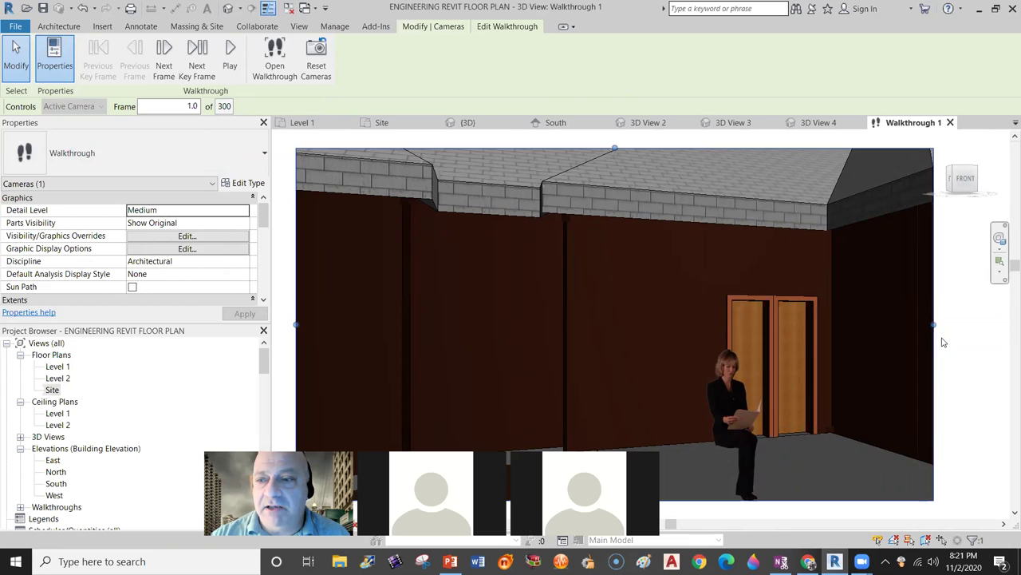
Quit editing the walkthrough and close its view.
key(Escape)
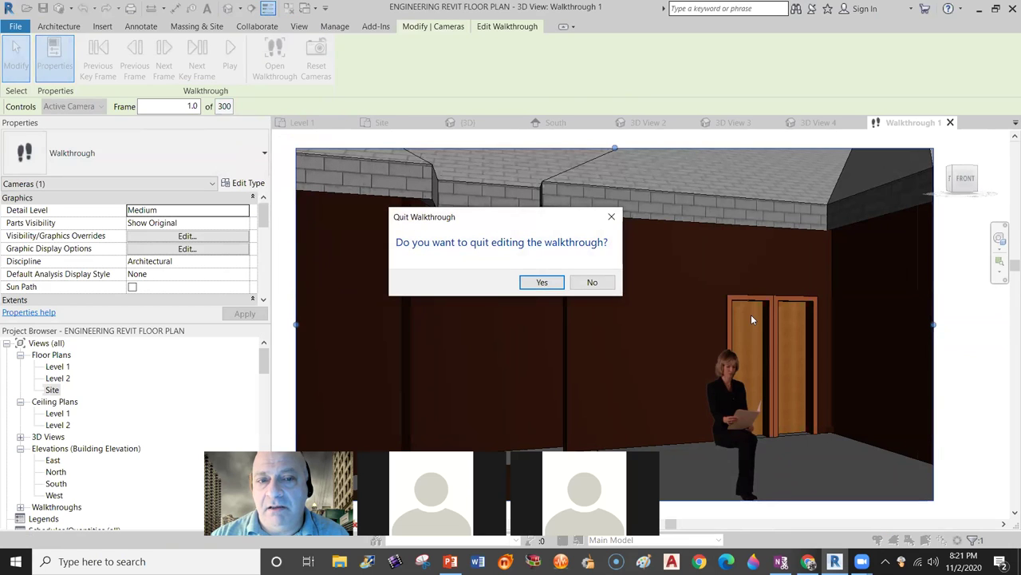
click(531, 284)
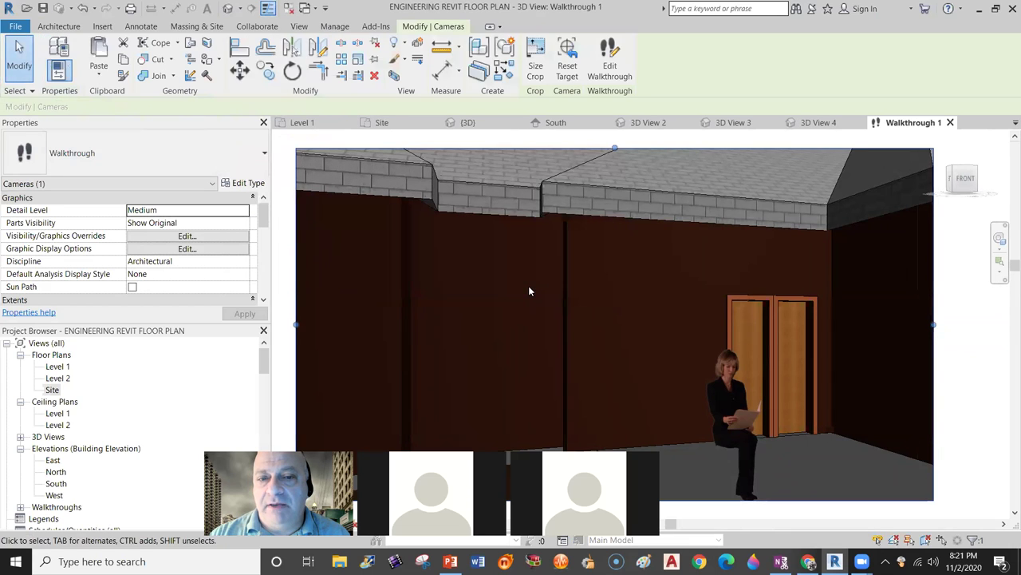
click(955, 310)
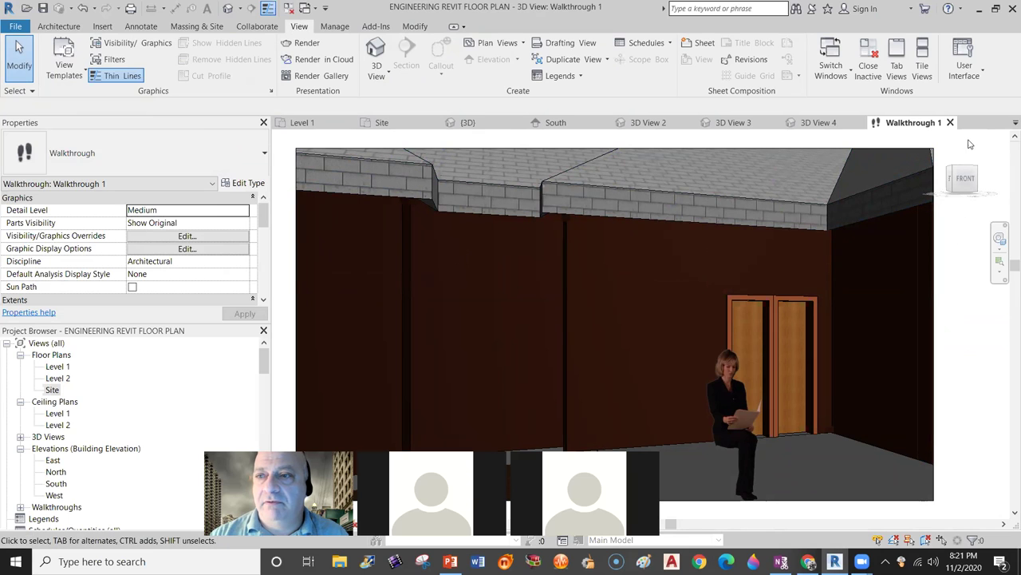
click(951, 122)
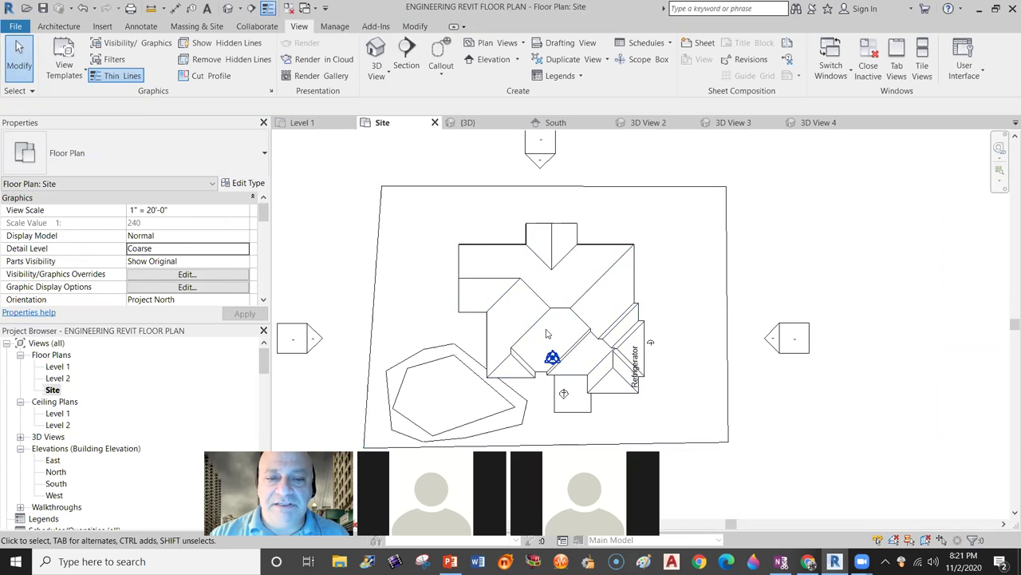
scroll(76, 411, down, 4)
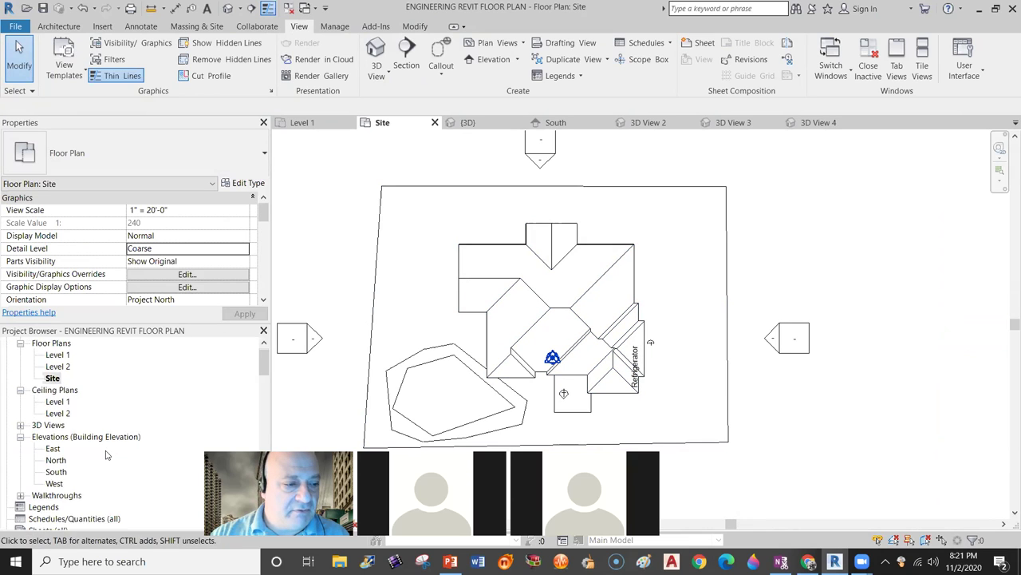
scroll(100, 451, up, 3)
scroll(104, 456, up, 1)
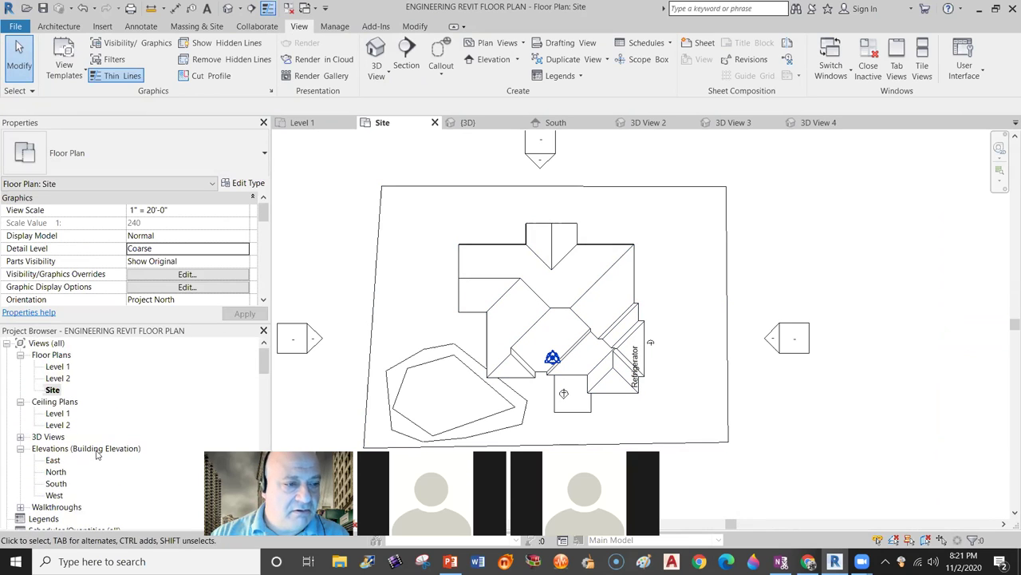
middle_drag(590, 333, 583, 295)
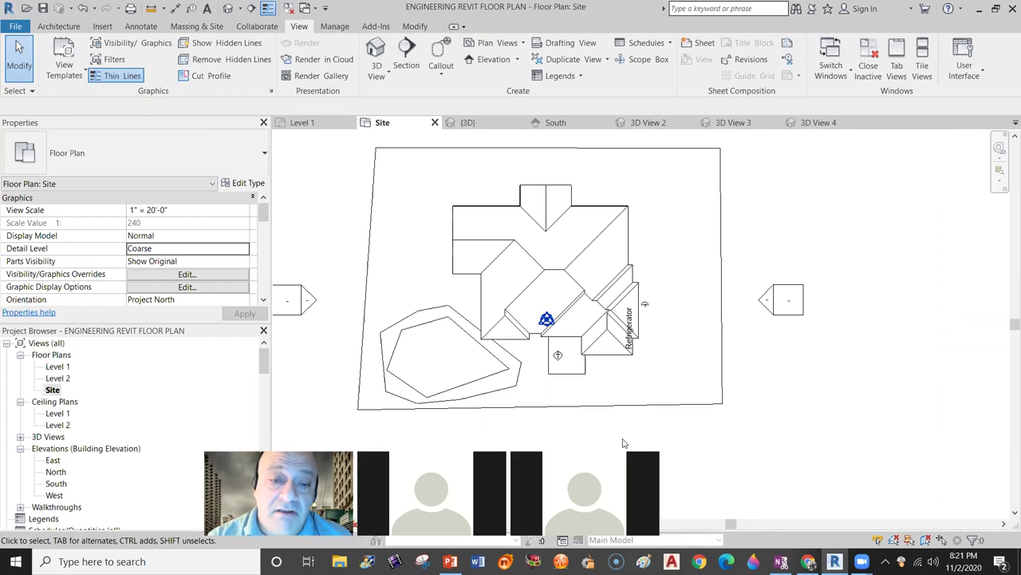
Open the Level 1 floor plan and compare the modelled house with the Oxford reference plan image.
double_click(57, 367)
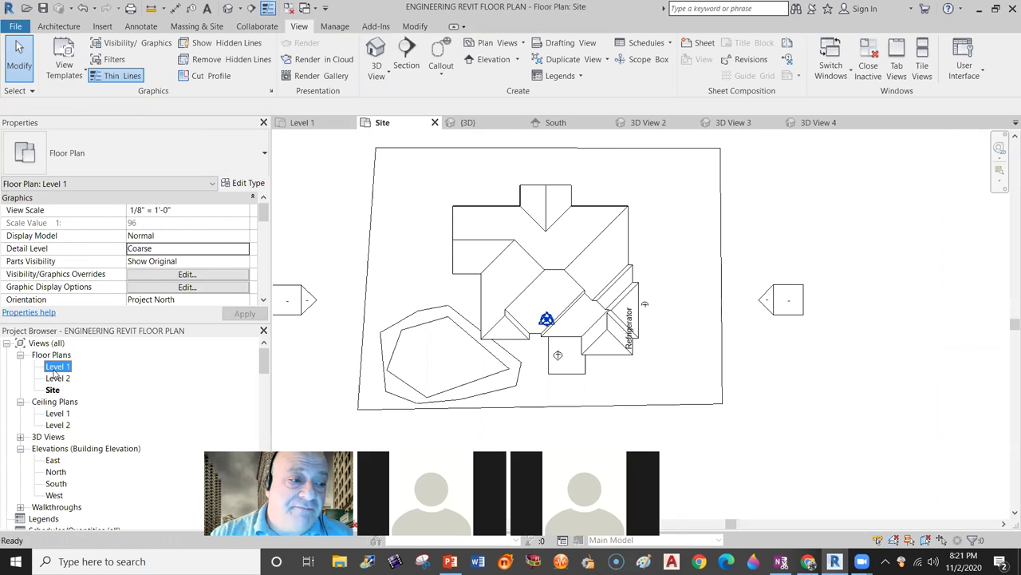
click(559, 230)
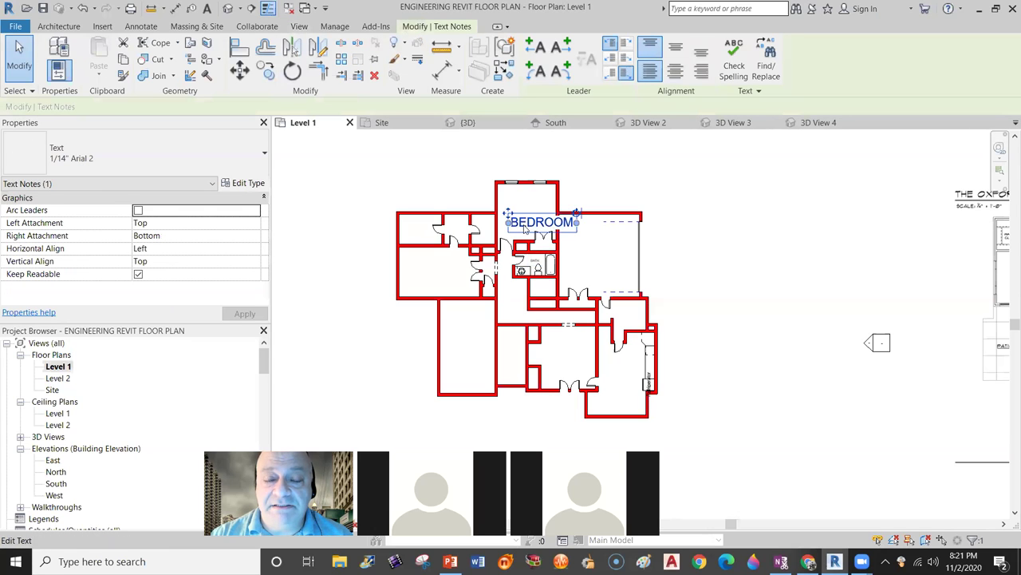
middle_drag(853, 292, 466, 292)
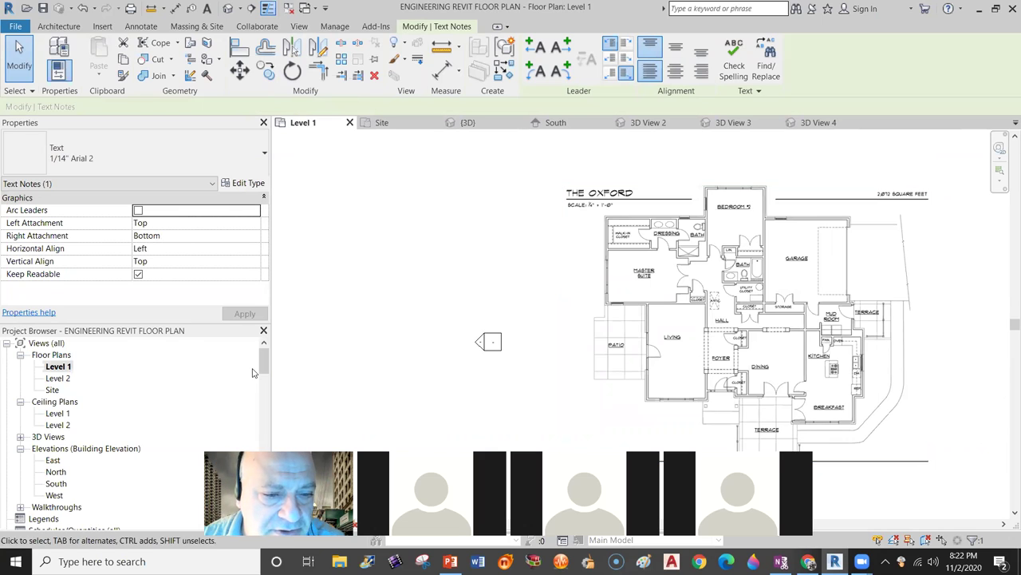
middle_drag(397, 343, 397, 344)
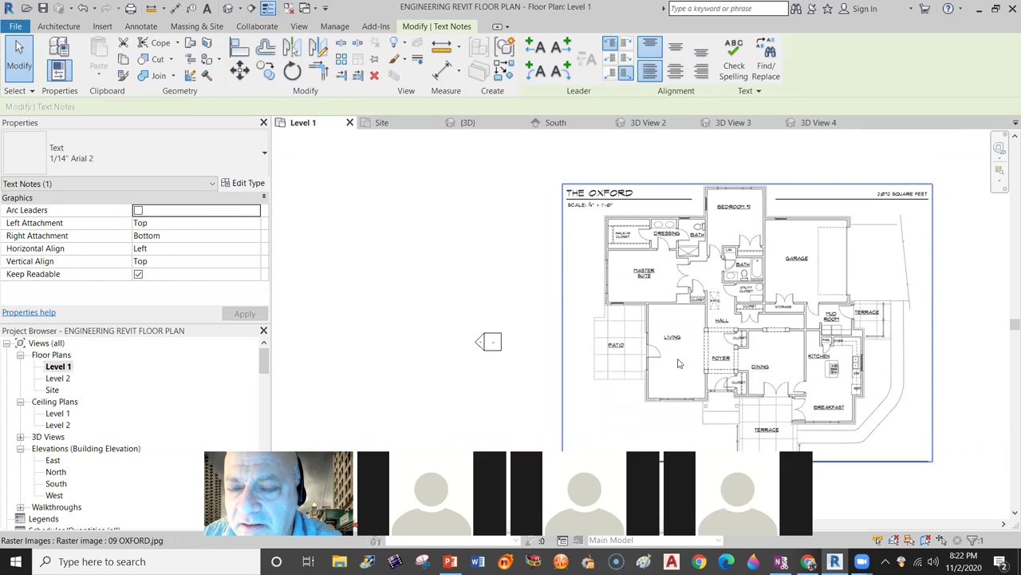
scroll(473, 312, down, 1)
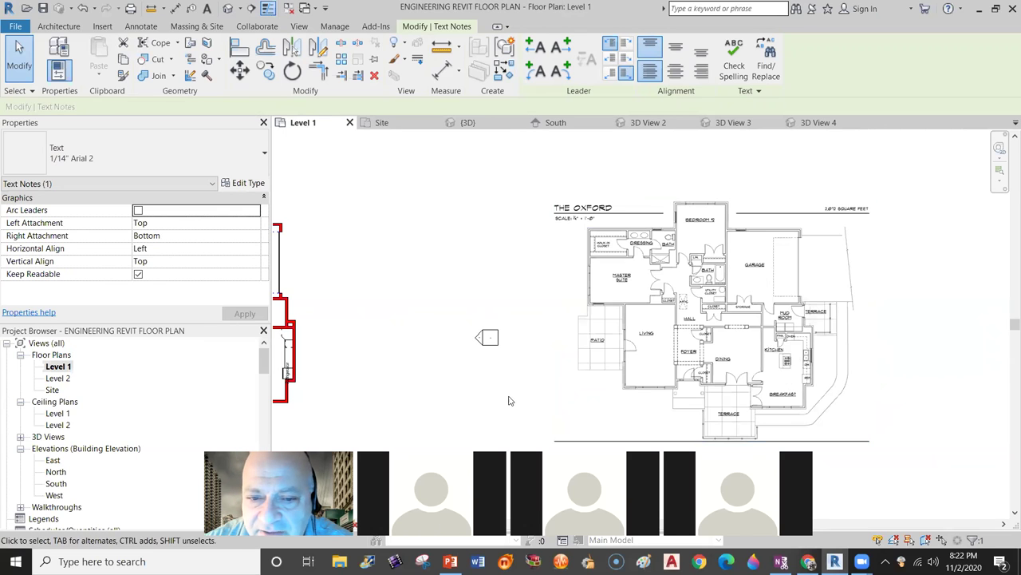
middle_drag(461, 404, 654, 378)
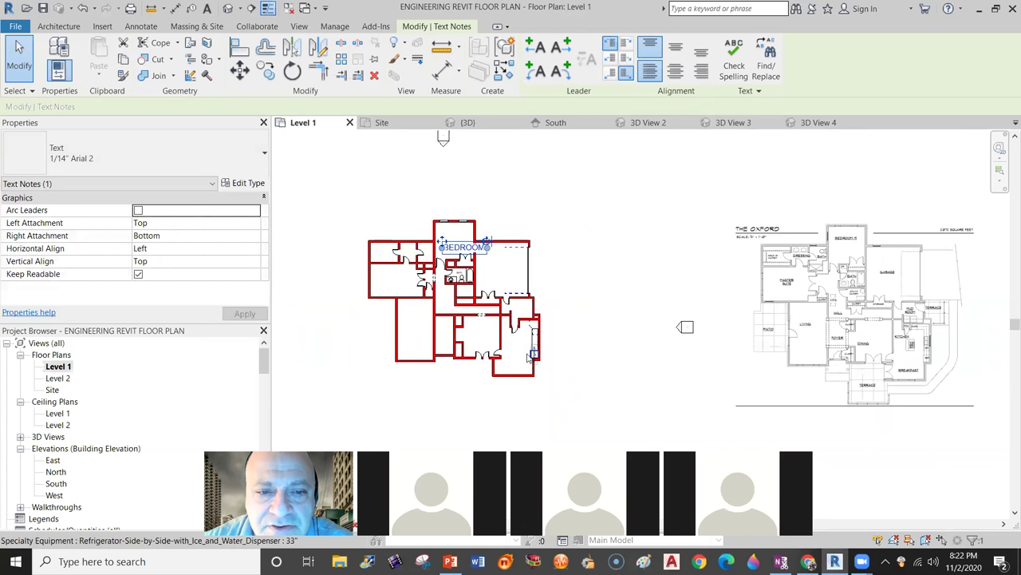
scroll(525, 347, up, 2)
click(649, 305)
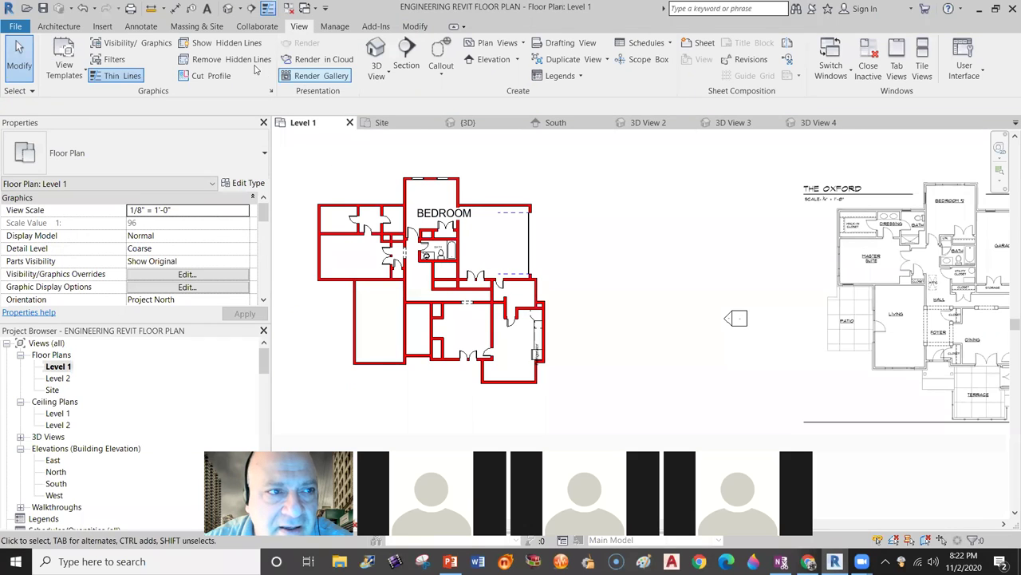
Add an aligned dimension across the house's overall width, from the west exterior wall to the garage's east end, placed north of the plan.
click(134, 28)
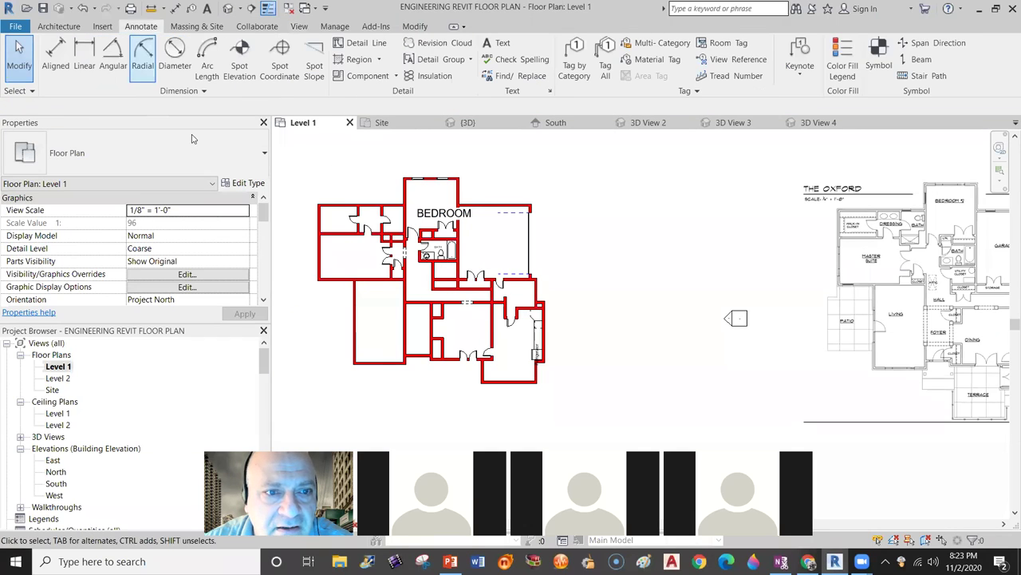
click(65, 54)
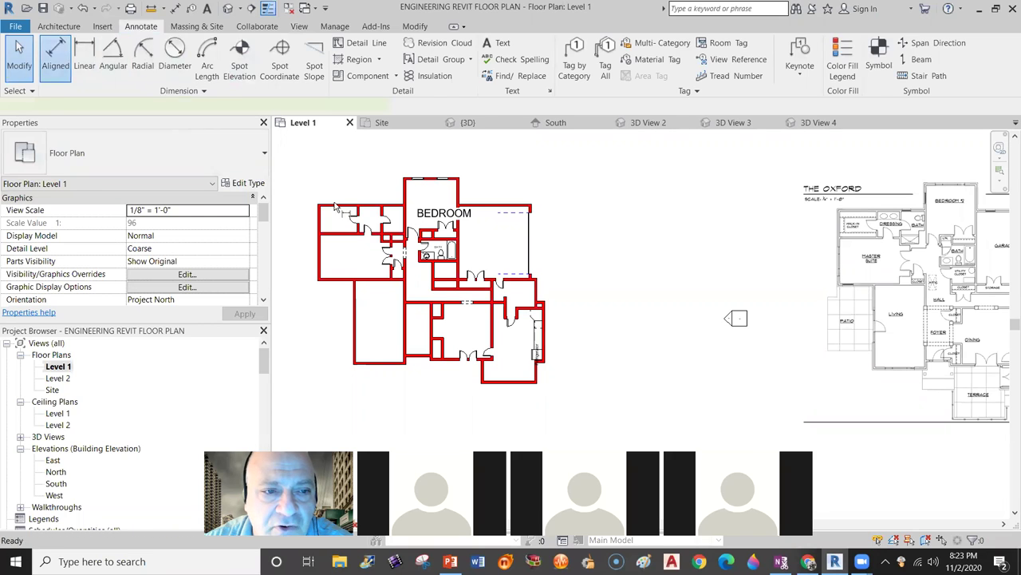
scroll(337, 206, up, 2)
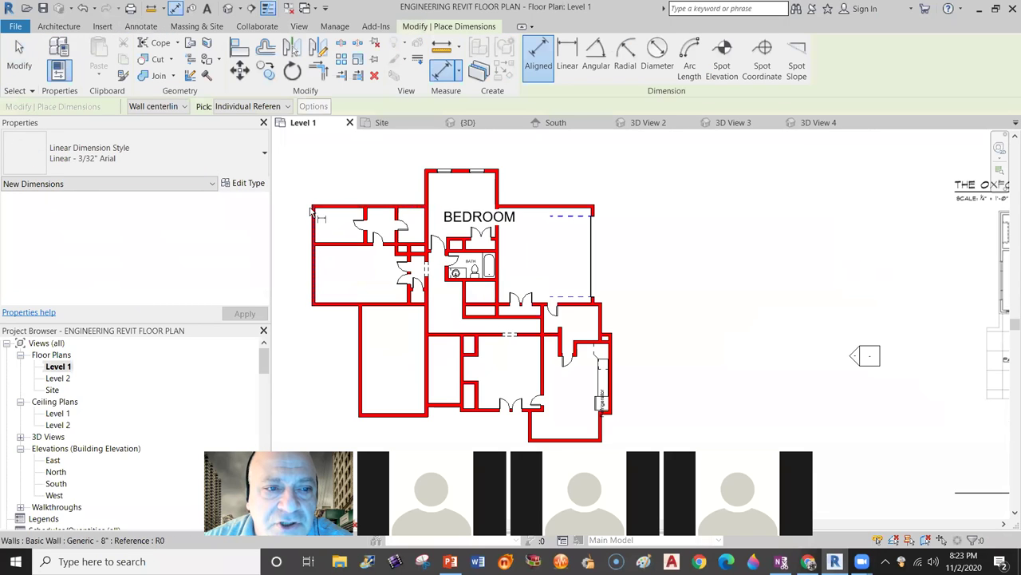
click(314, 219)
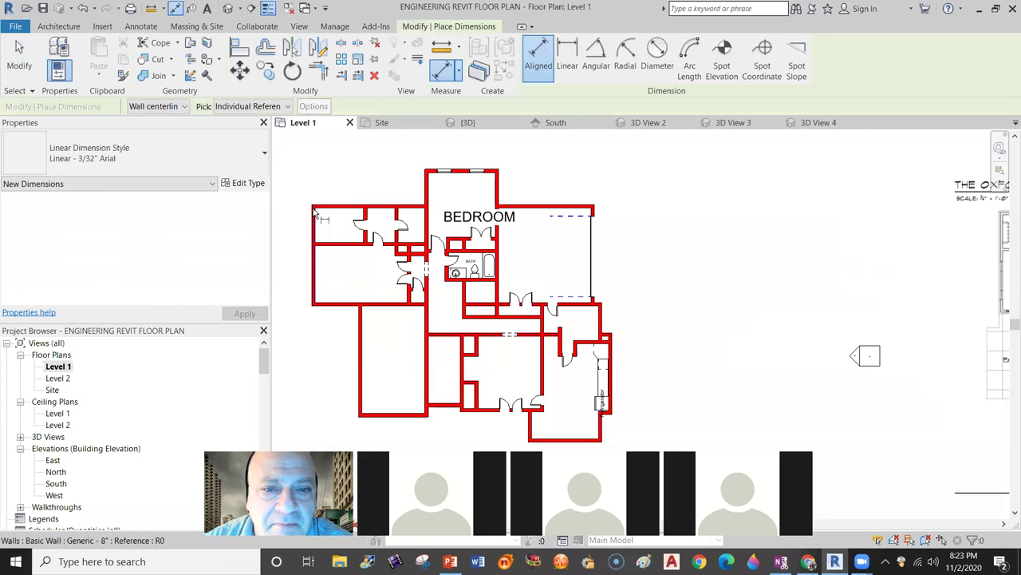
click(597, 201)
middle_drag(604, 174, 596, 208)
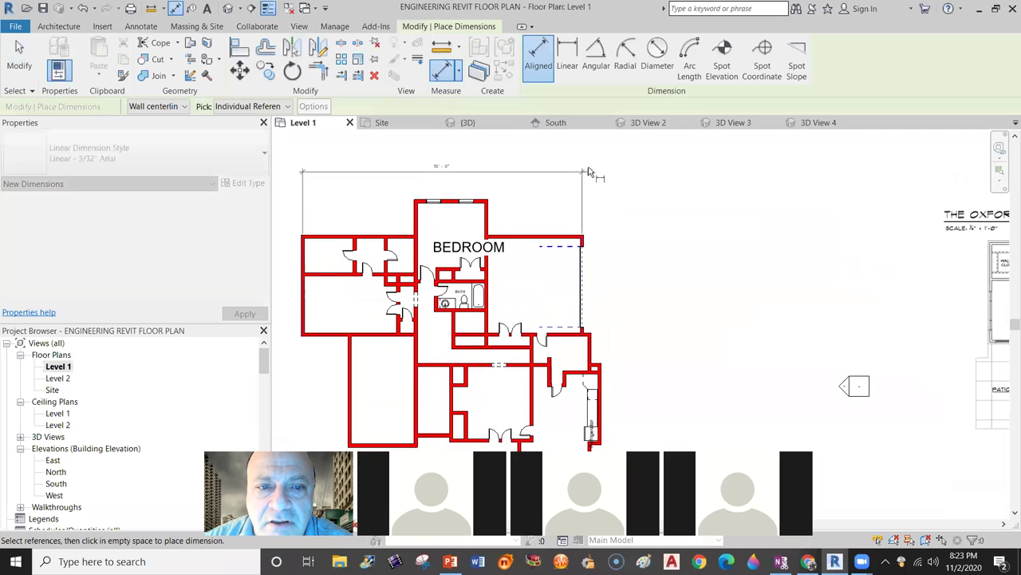
click(593, 164)
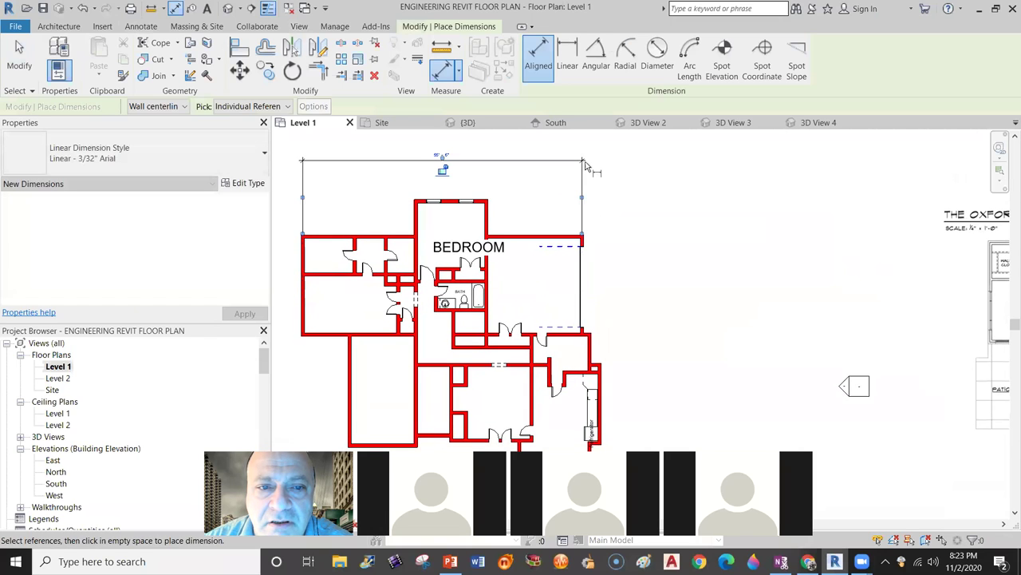
Dimension from the north bedroom's west wall to the centre of its first window, placing the dimension just north of the wall.
click(435, 203)
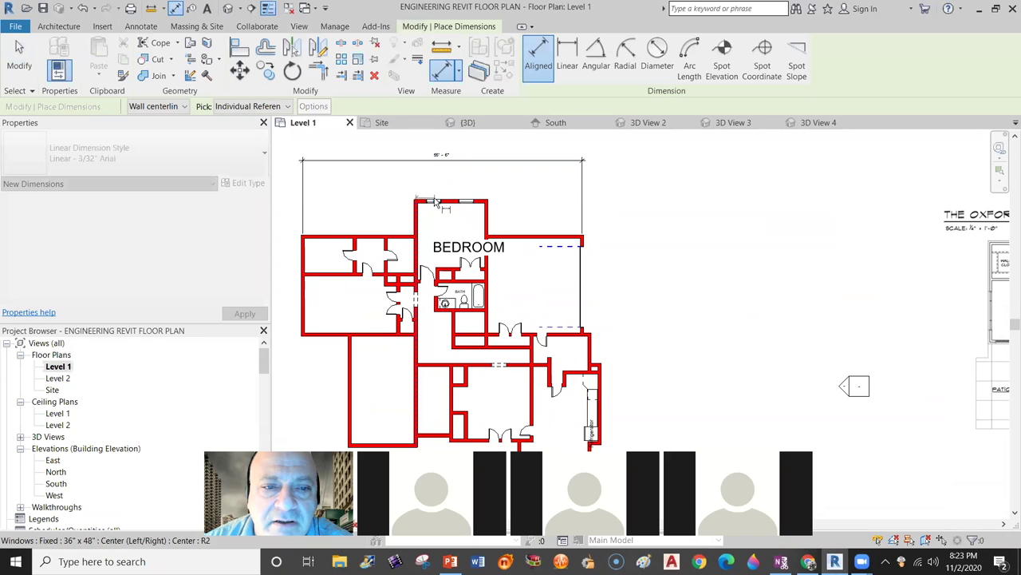
click(446, 191)
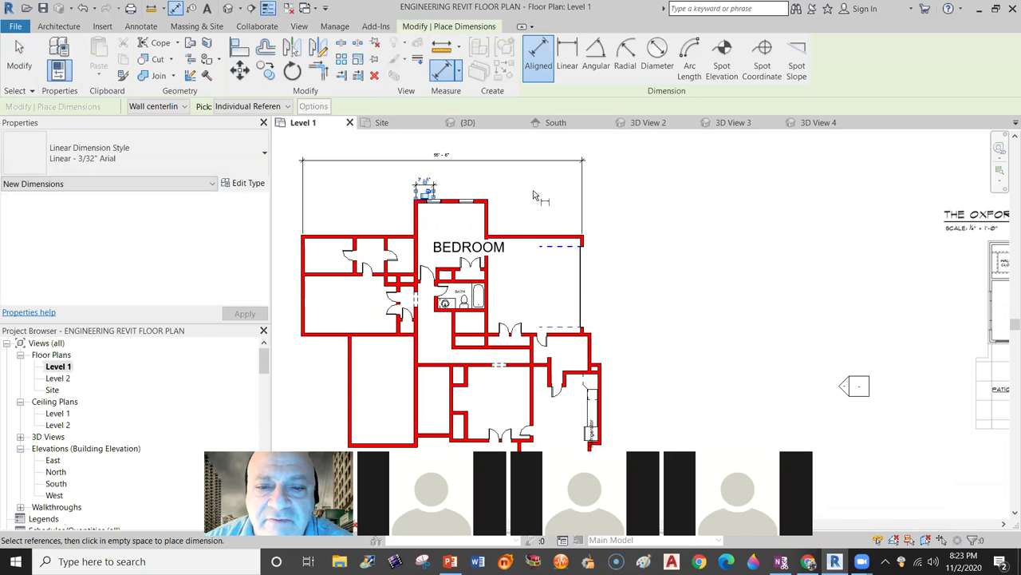
middle_drag(615, 395, 644, 368)
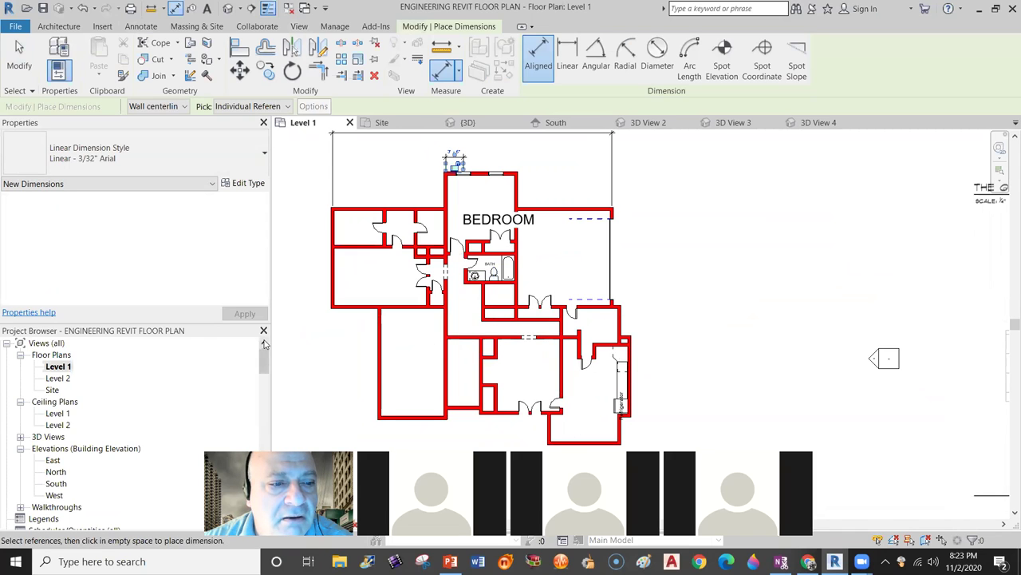
key(Escape)
key(Escape)
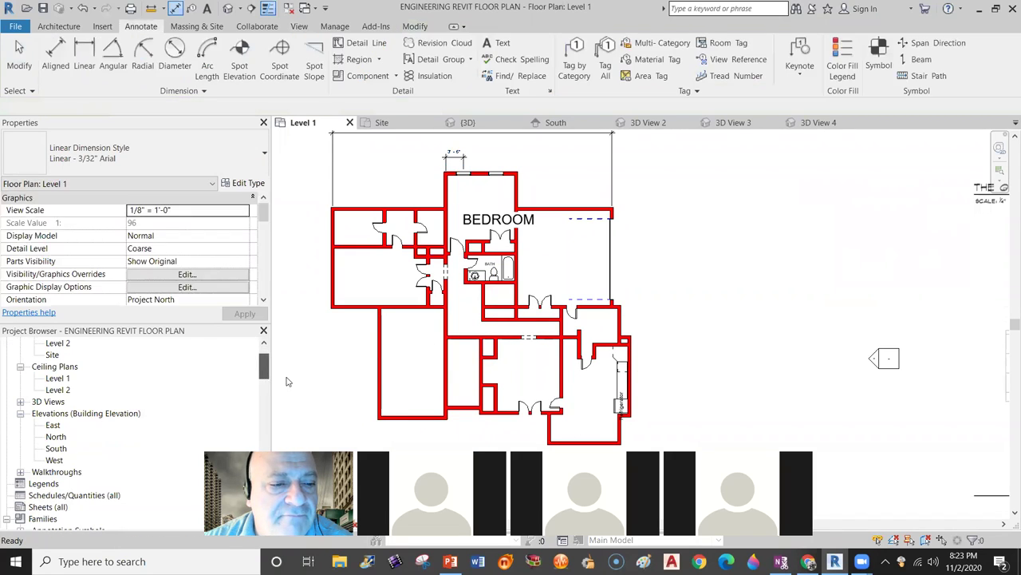
Start a new drawing sheet in the project's sheets category.
mouse_move(264, 370)
mouse_down()
mouse_move(262, 404)
mouse_move(263, 390)
mouse_up()
click(51, 391)
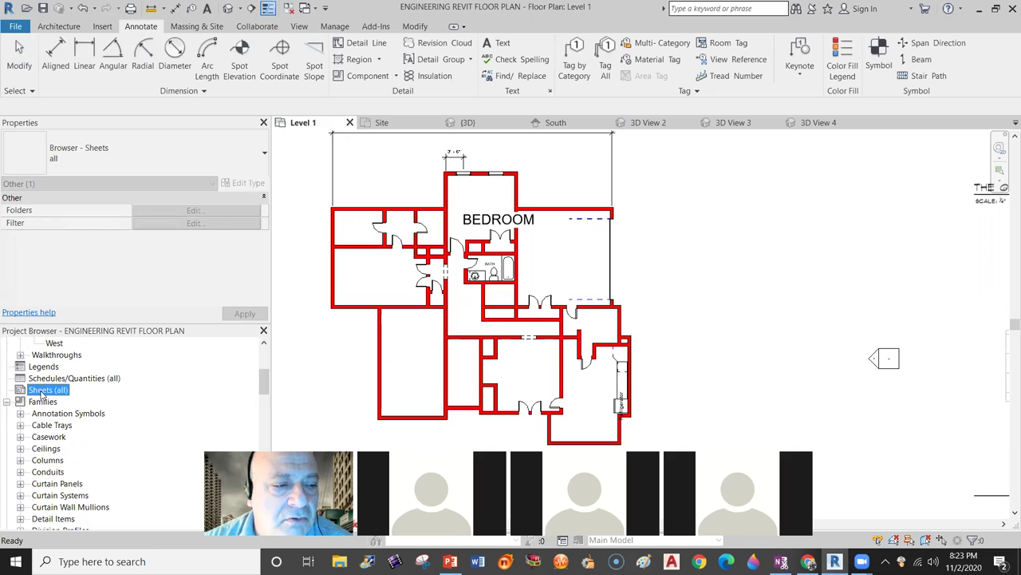
right_click(43, 386)
click(34, 393)
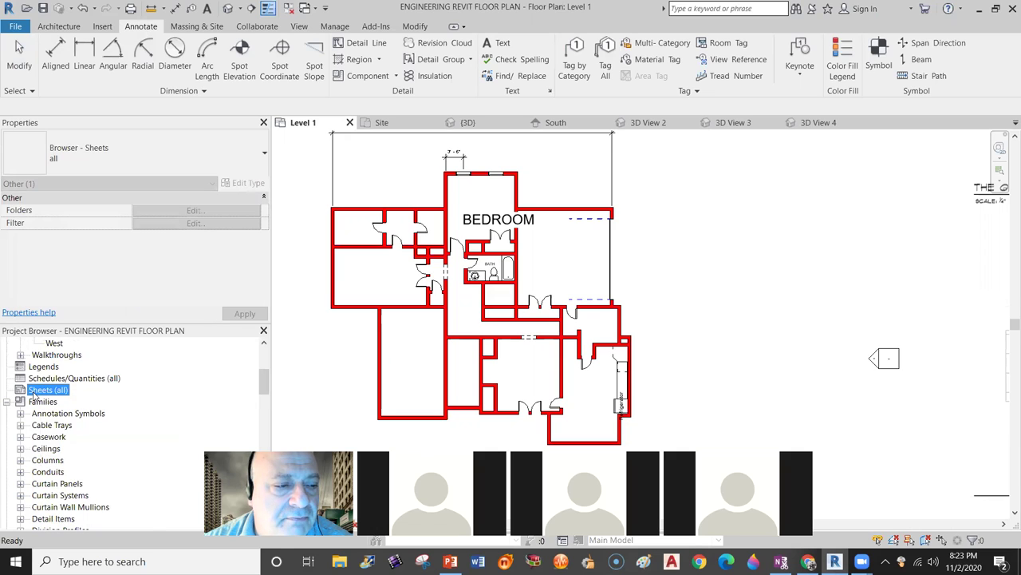
right_click(52, 394)
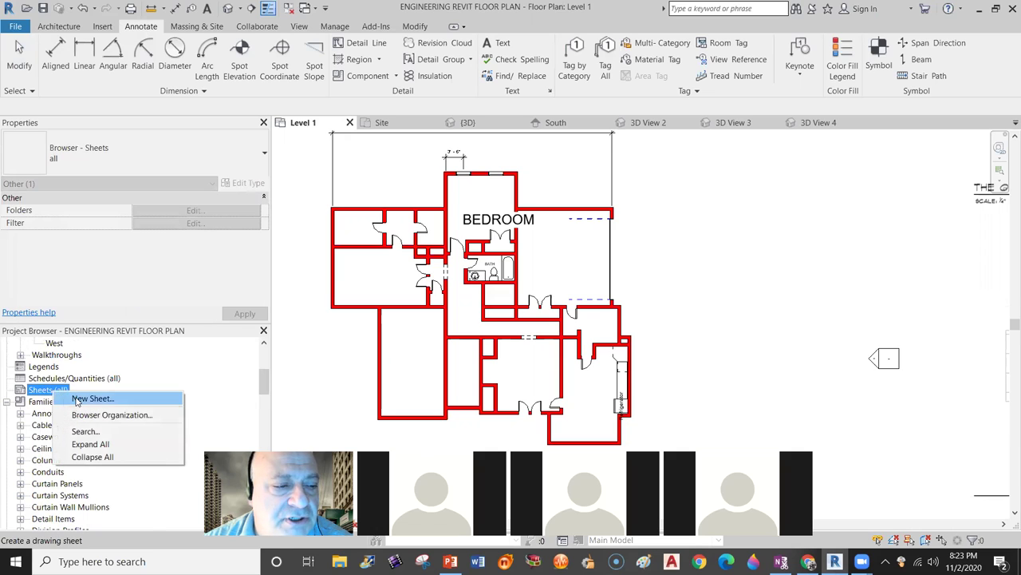
click(67, 399)
Load the A 8.5 x 11 Vertical title block from the US Imperial Titleblocks folder and create the sheet with it.
click(604, 135)
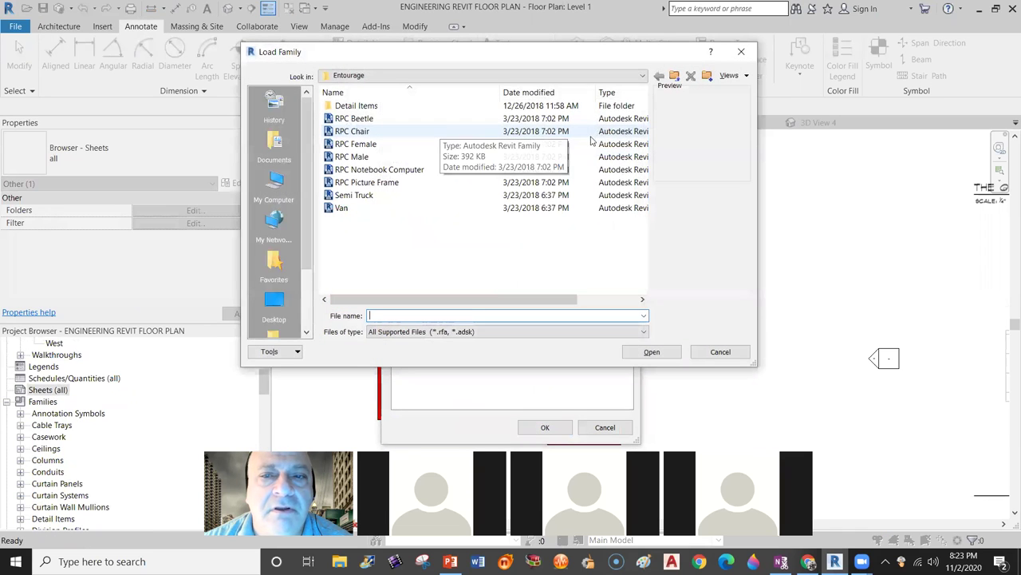
click(675, 77)
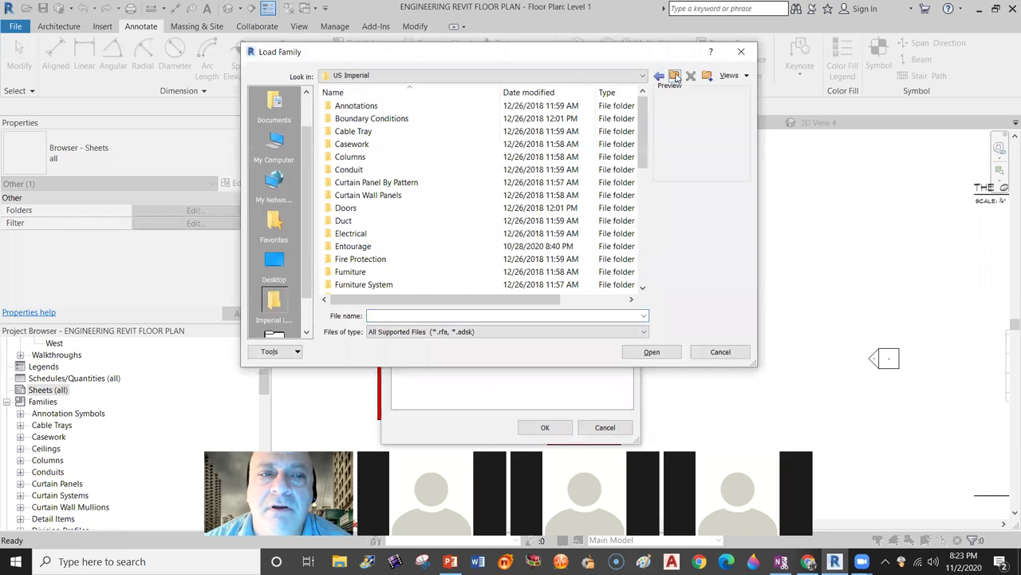
scroll(356, 239, down, 8)
double_click(356, 275)
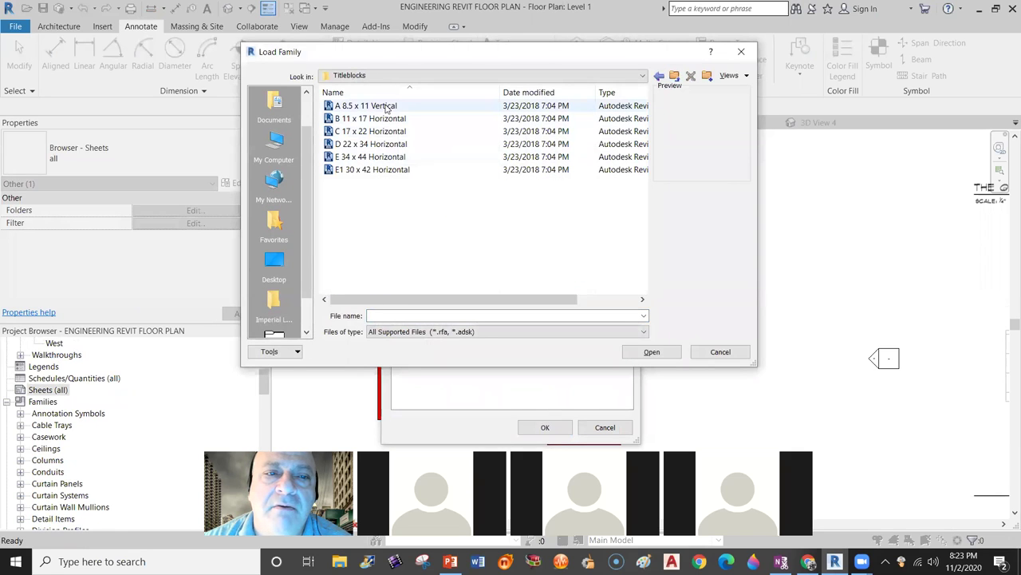
click(387, 107)
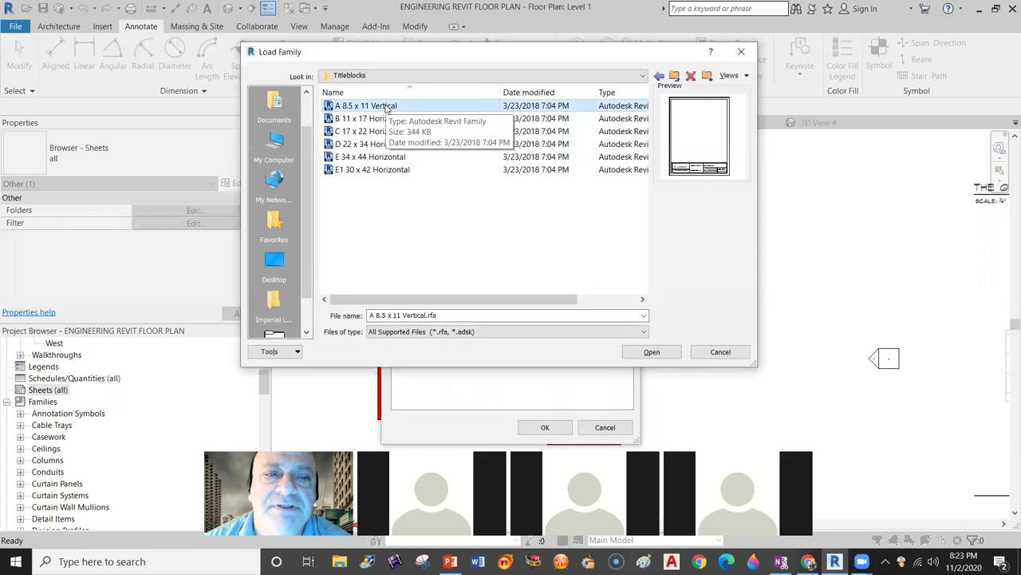
click(649, 353)
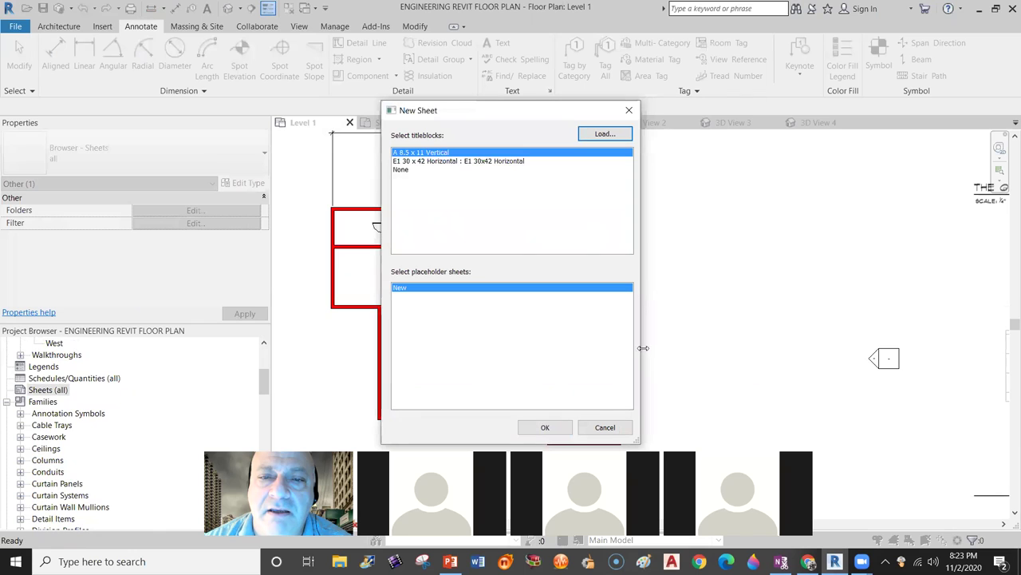
click(534, 428)
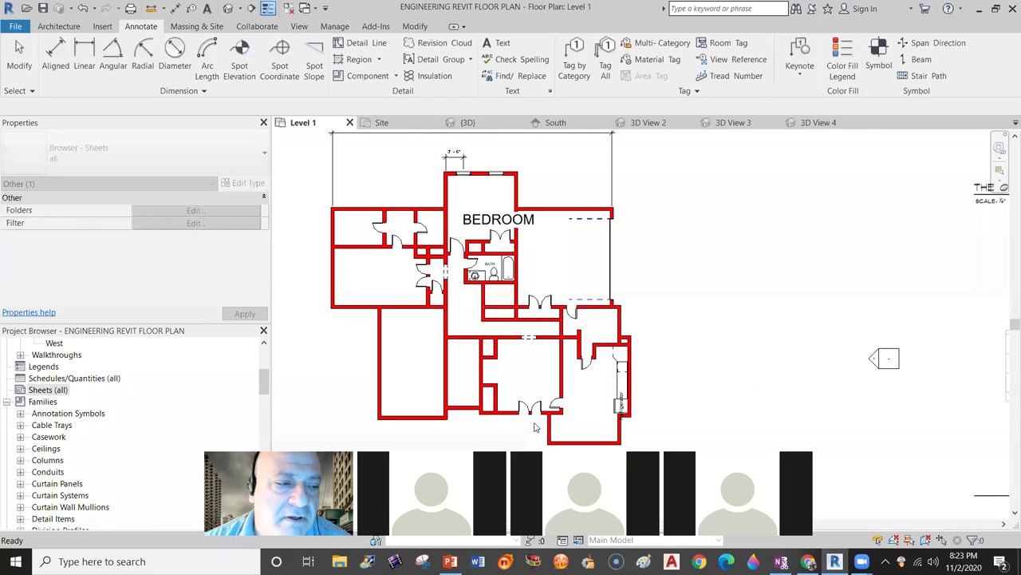
Create a second project sheet using the A 8.5 x 11 Vertical title block.
double_click(52, 390)
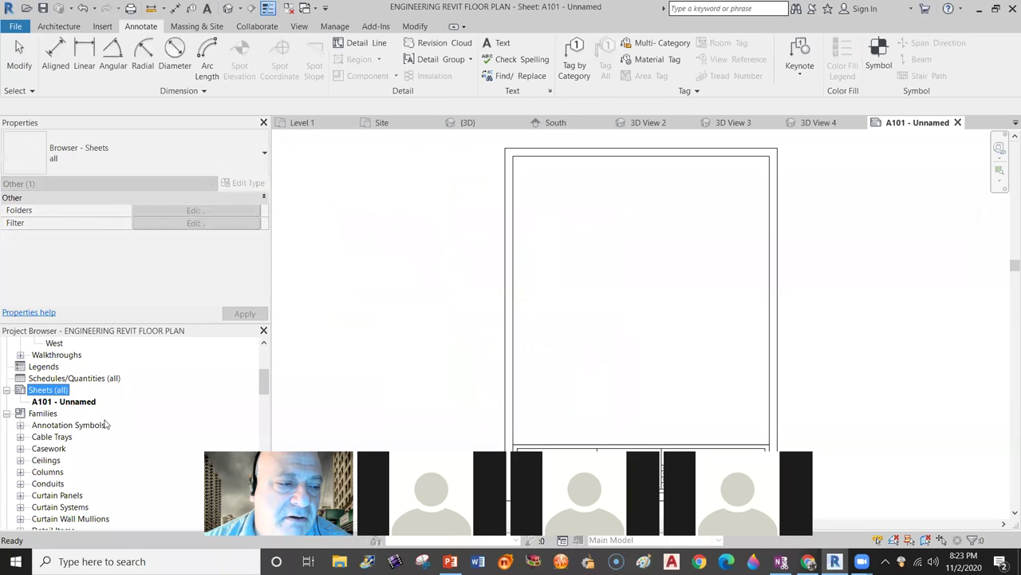
right_click(56, 394)
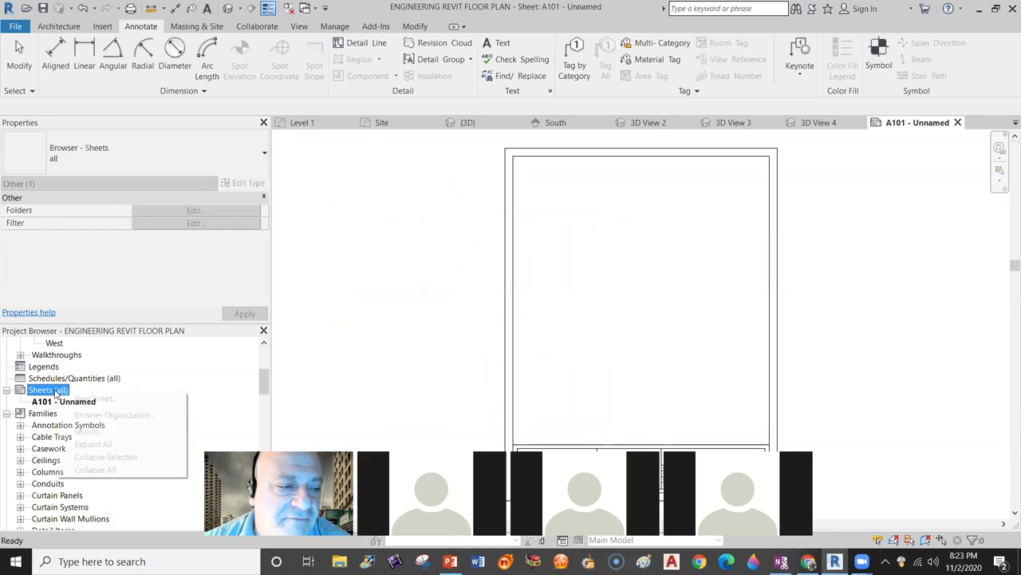
click(94, 399)
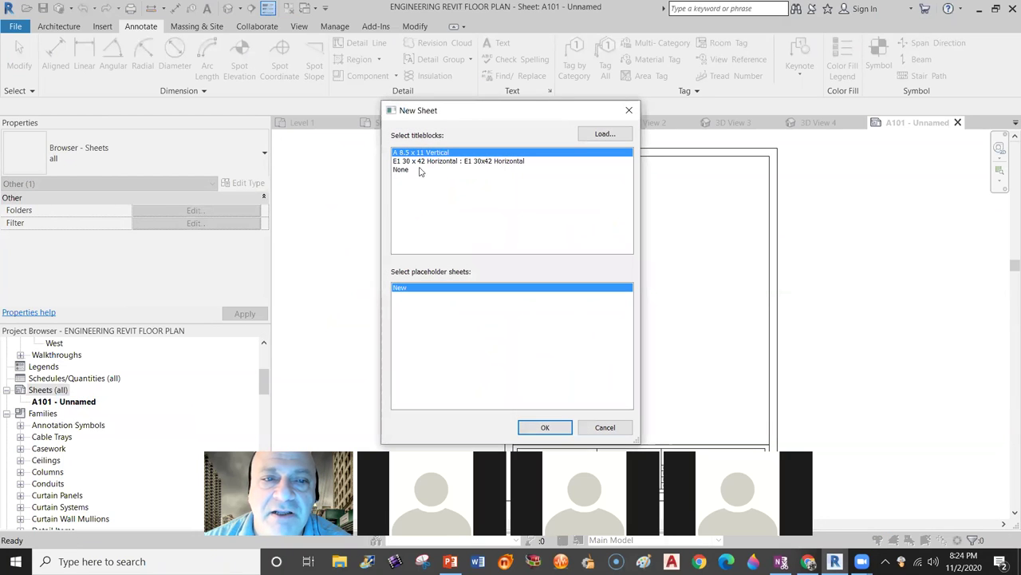
click(529, 427)
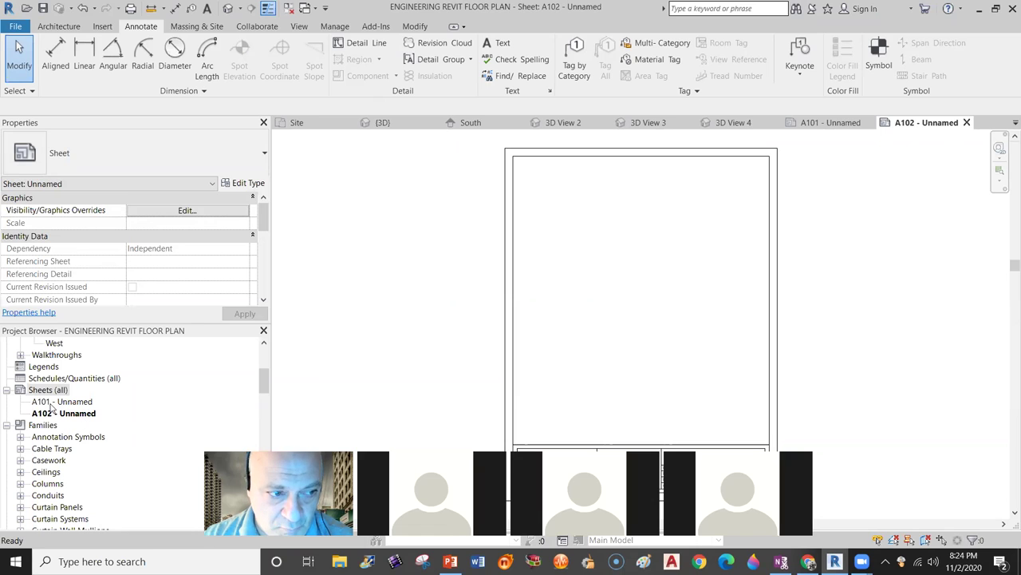
Rename sheet A101 as FLOOR PLAN, keeping its sheet number.
click(71, 403)
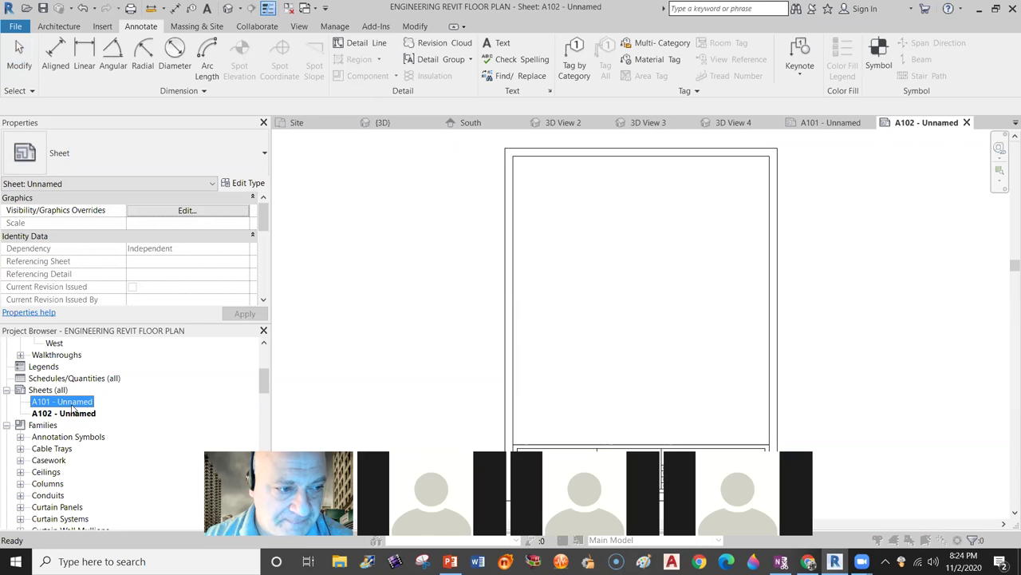
click(71, 403)
click(477, 281)
drag(477, 281, 359, 280)
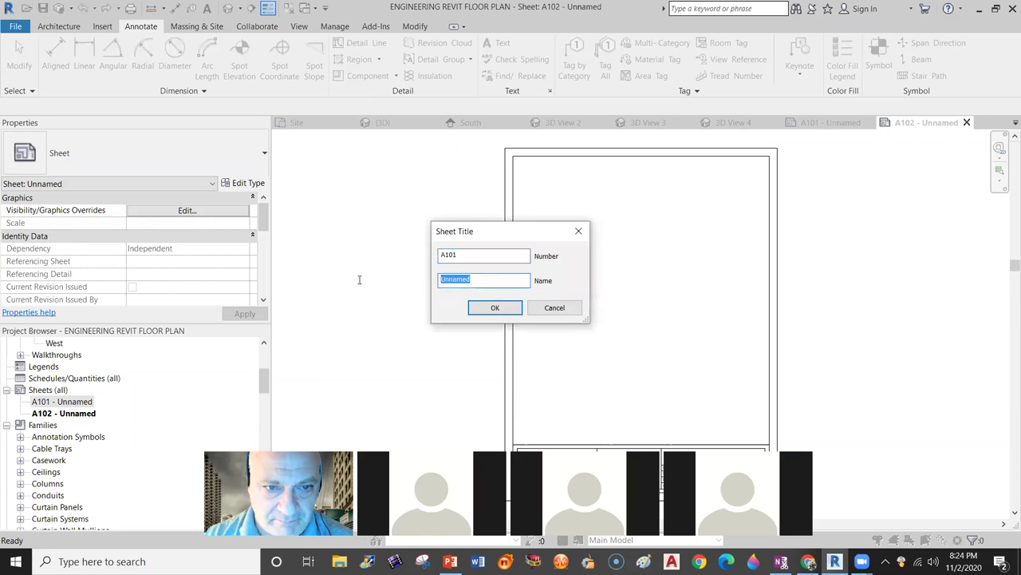
text(FLOOR PLAN)
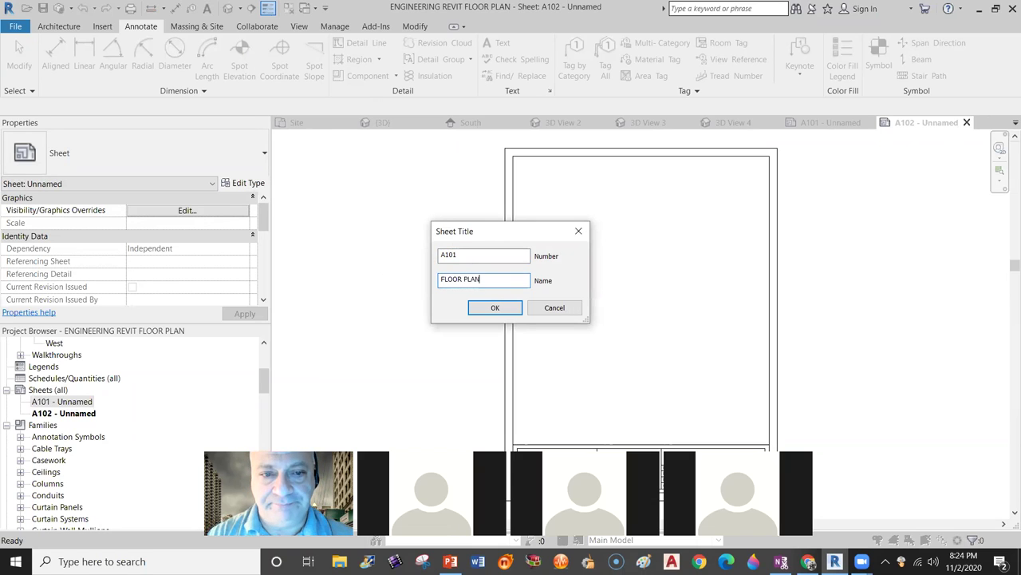
click(477, 308)
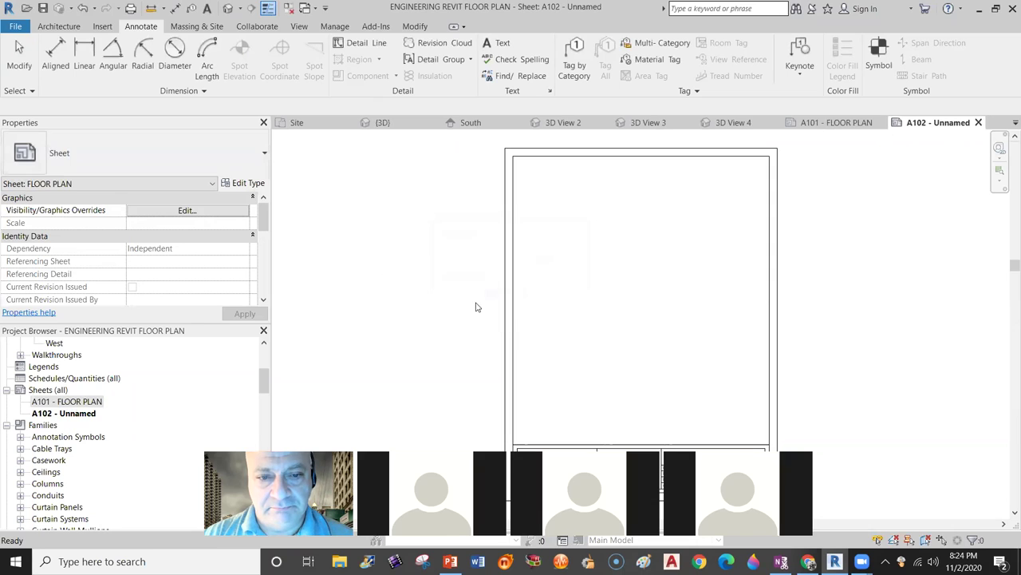
Rename sheet A102 as EXTERIOR PERSPECTIVE, keeping its sheet number.
click(72, 413)
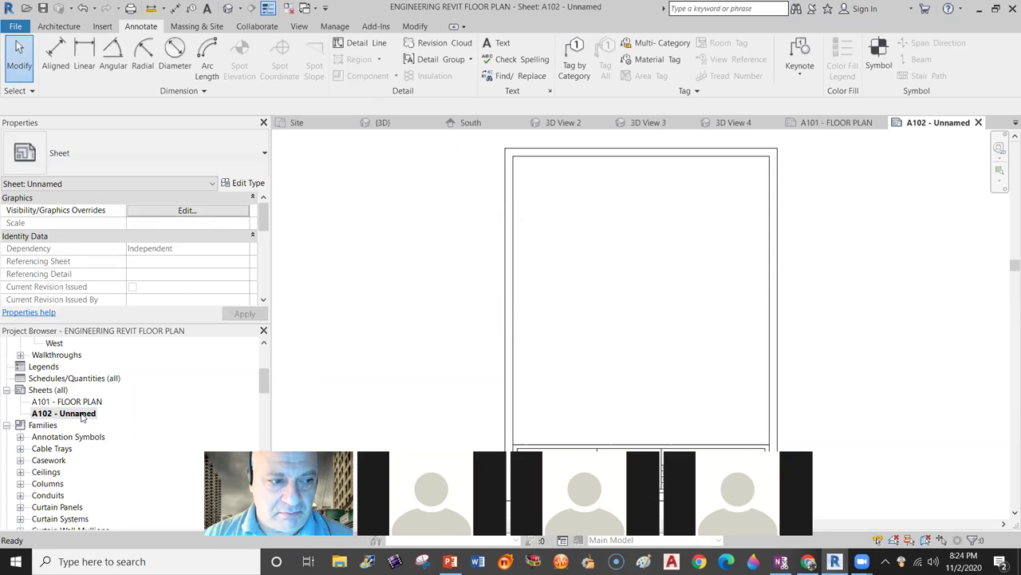
right_click(82, 414)
key(Escape)
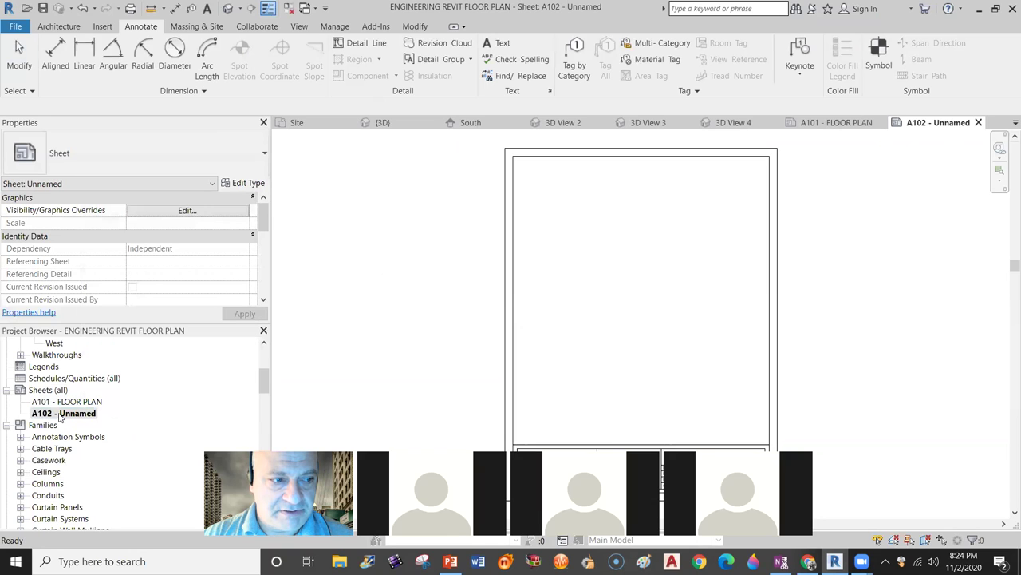
click(61, 414)
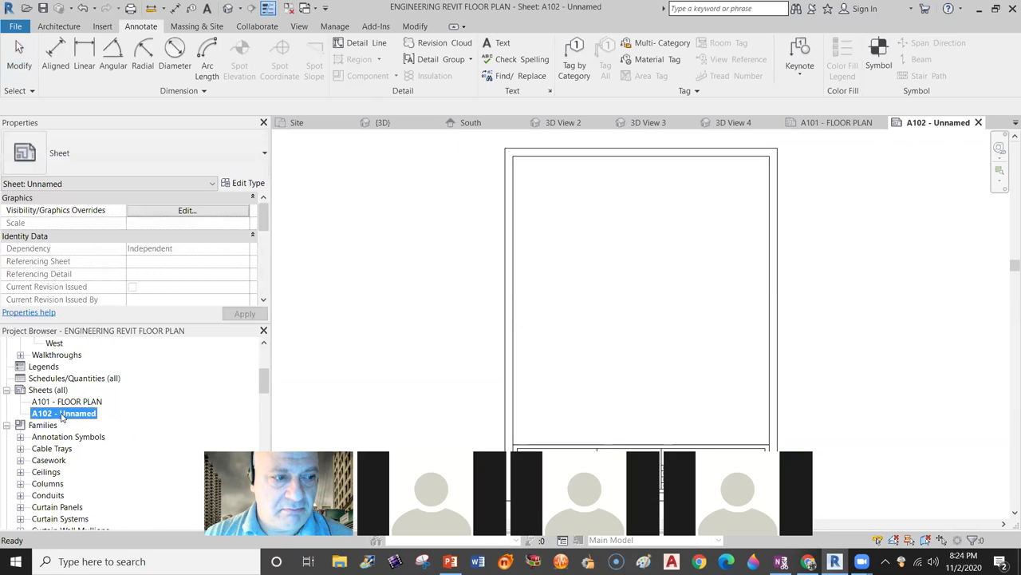
right_click(64, 416)
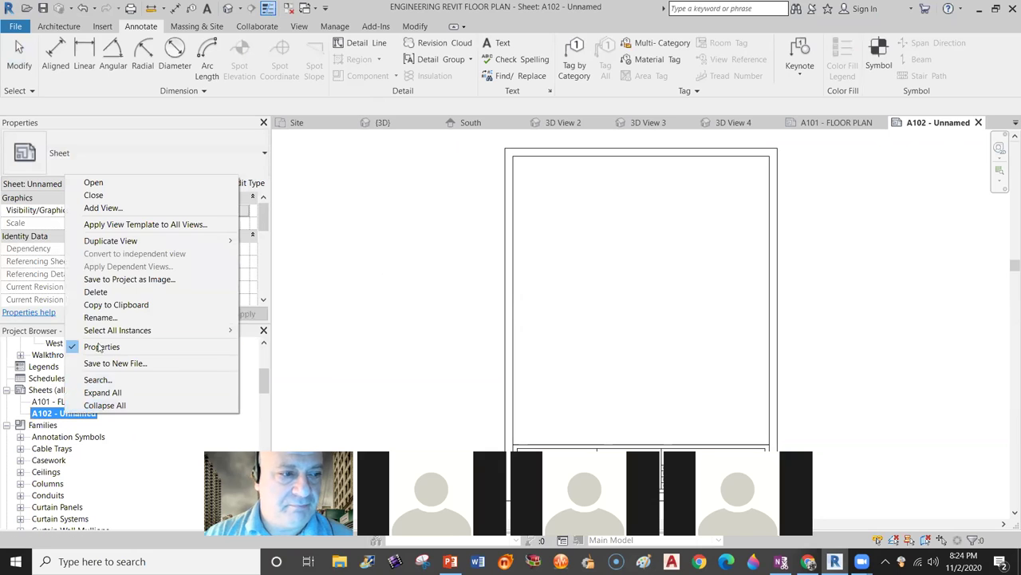
click(108, 318)
click(486, 282)
double_click(485, 283)
text(EXTERIOR PERSPECTIVE)
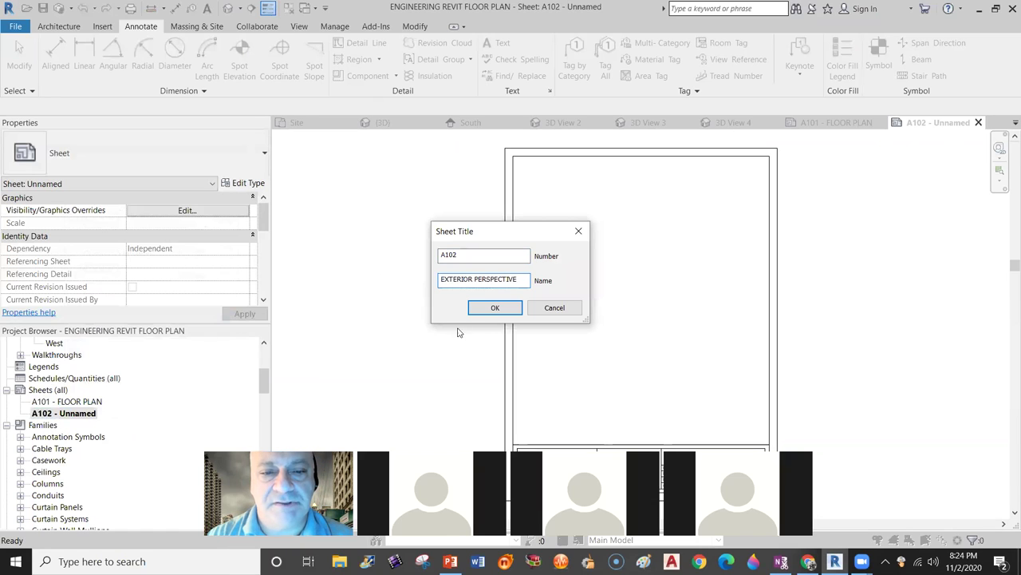
click(496, 308)
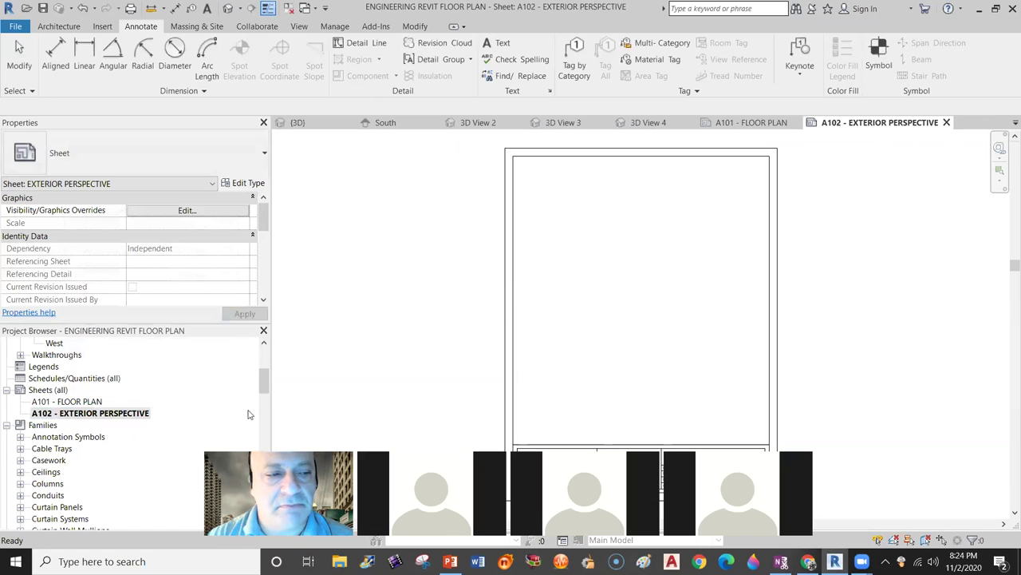
Open sheet A101 - FLOOR PLAN and place the Level 1 floor plan view on it.
drag(260, 377, 265, 362)
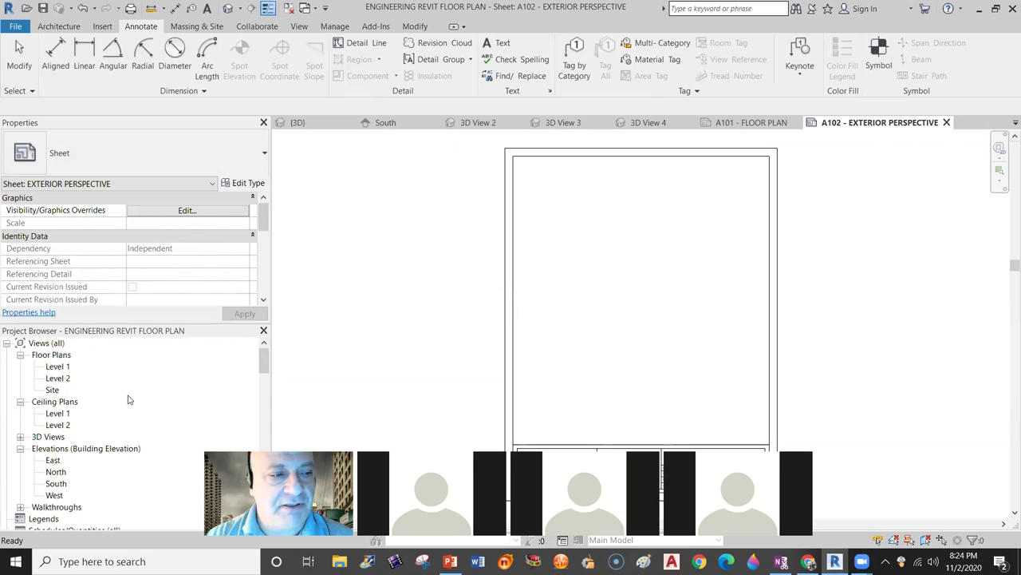
scroll(140, 435, down, 2)
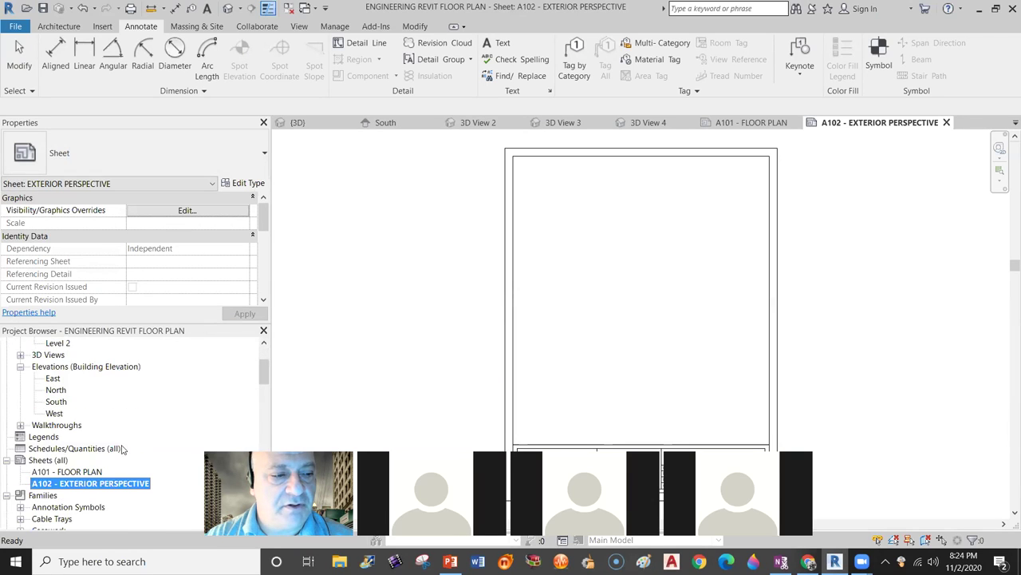
double_click(64, 474)
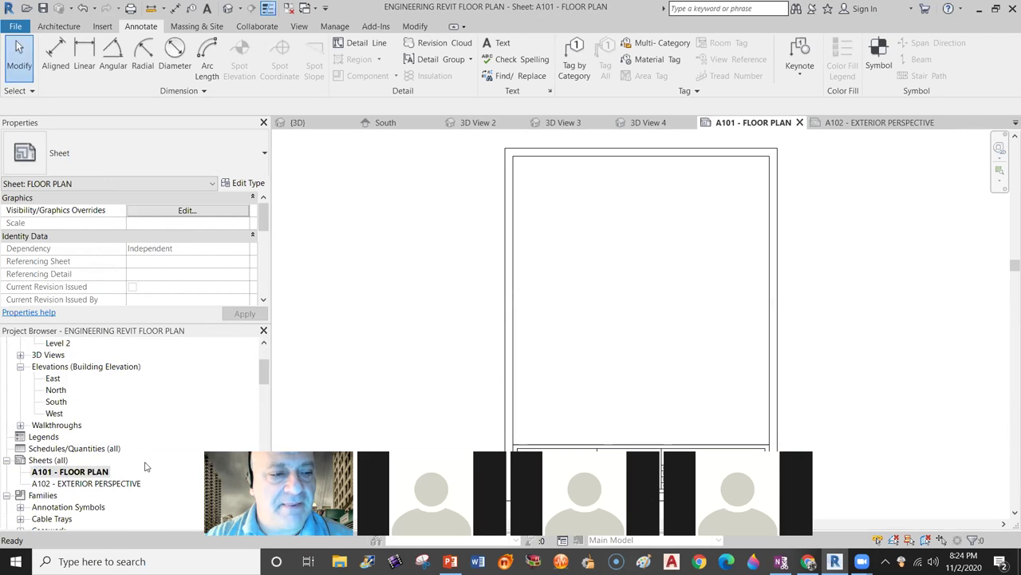
drag(264, 373, 265, 362)
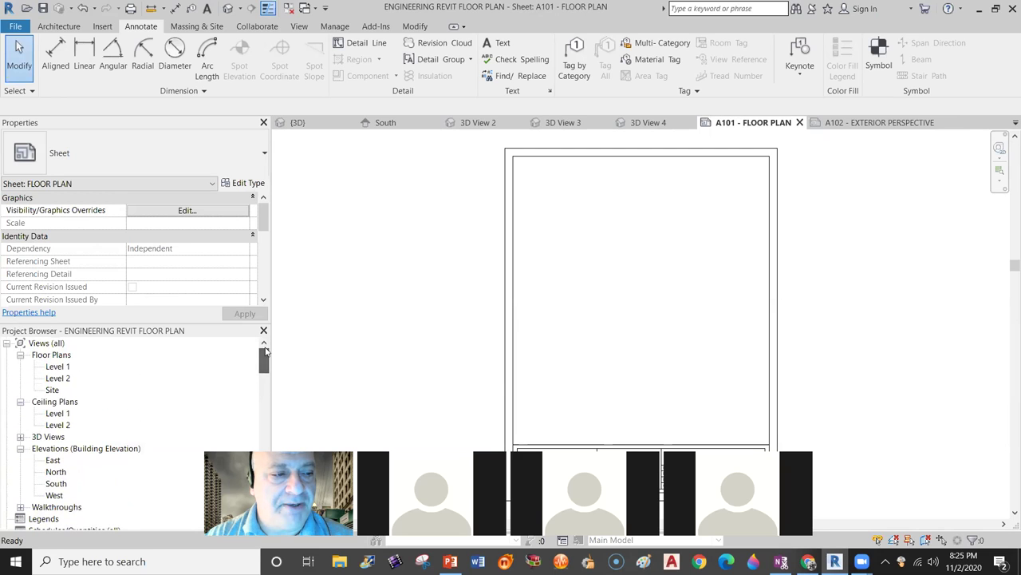
click(56, 366)
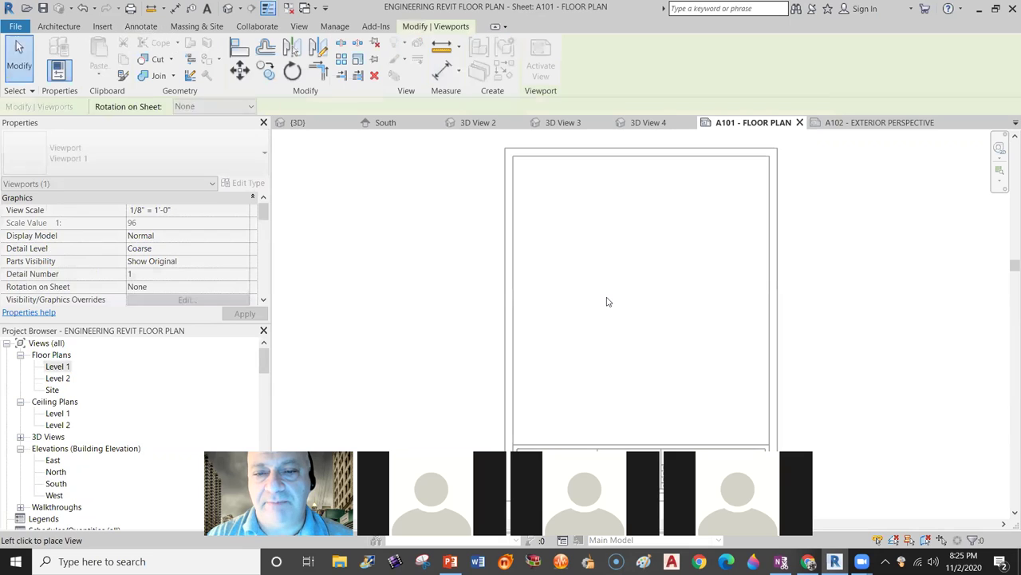
click(611, 308)
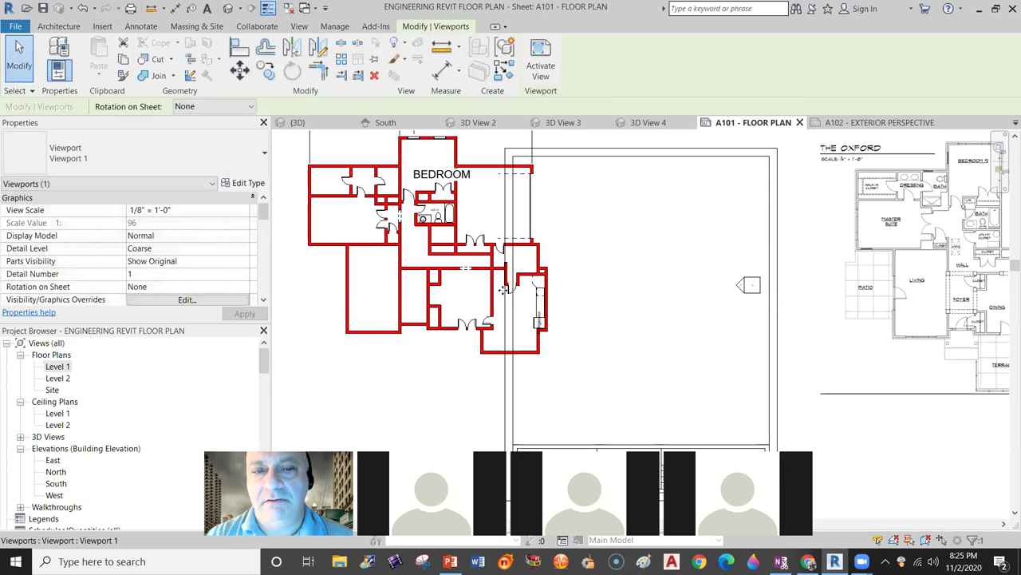
Move the Level 1 viewport so the house and its dimensions sit inside the sheet border, above the title block.
drag(461, 269, 590, 317)
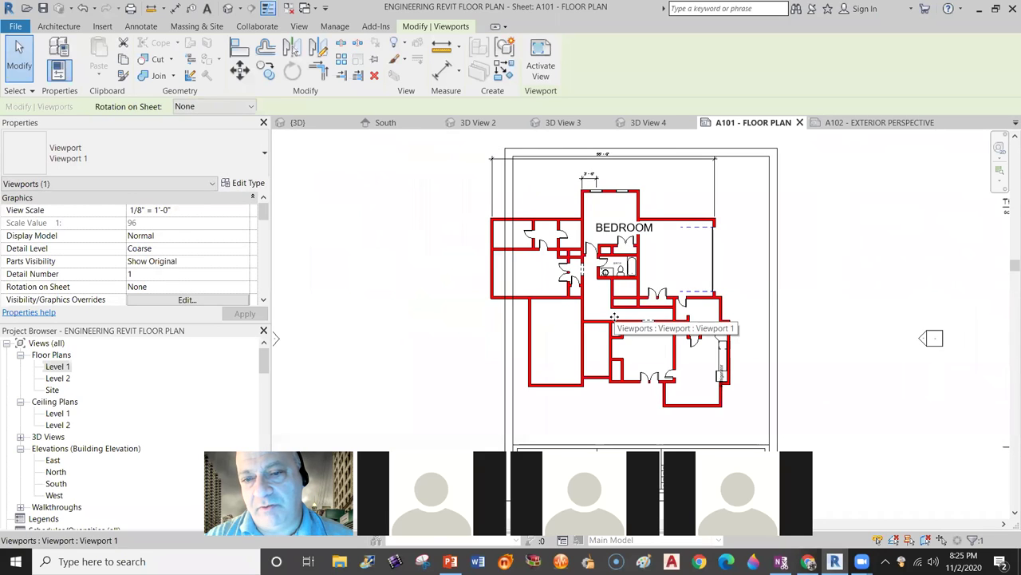
drag(605, 323, 628, 335)
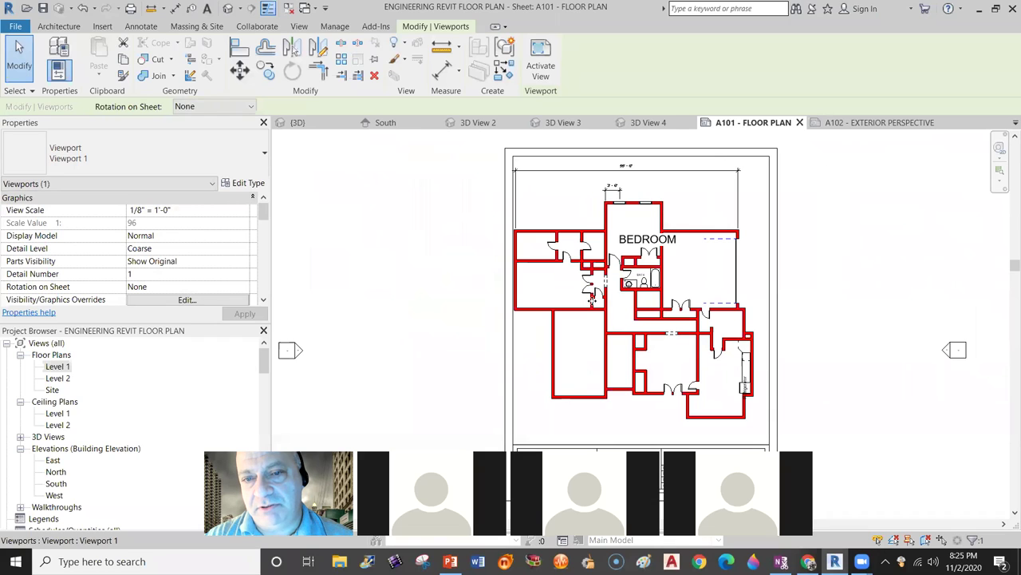
drag(536, 306, 548, 306)
scroll(785, 327, down, 3)
scroll(784, 326, up, 2)
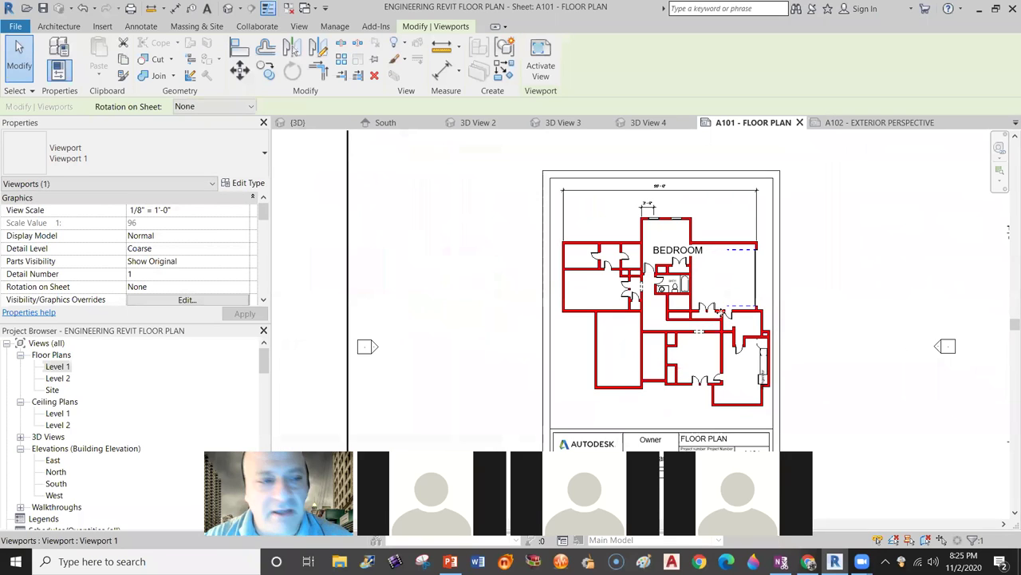
click(145, 209)
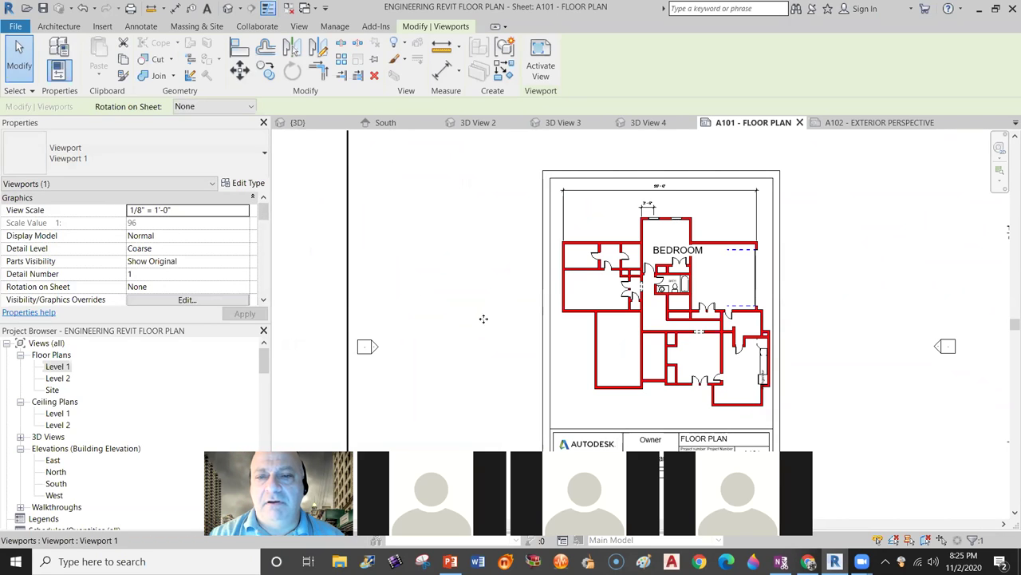
click(303, 327)
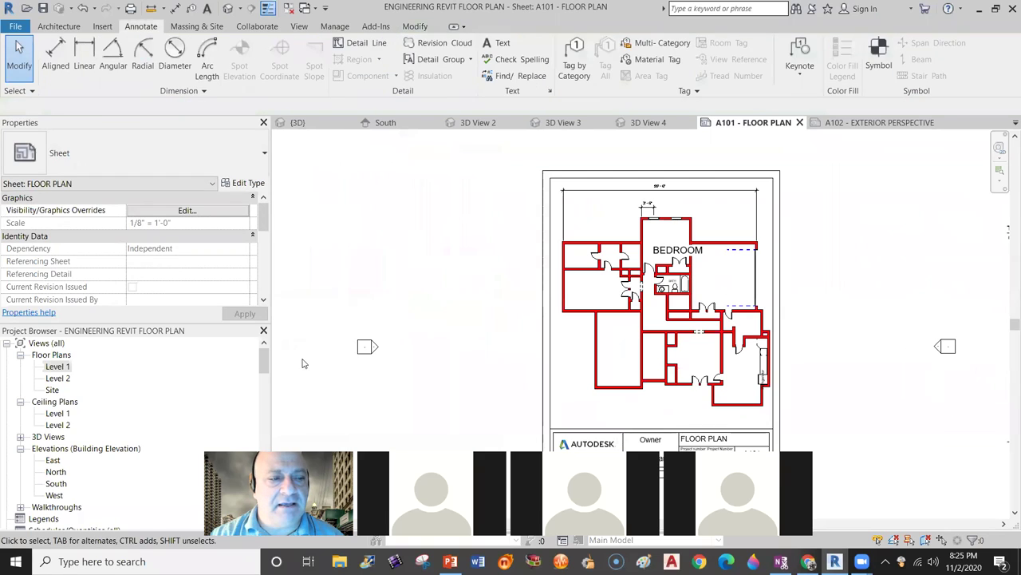
Open the A102 - EXTERIOR PERSPECTIVE sheet.
scroll(111, 455, down, 5)
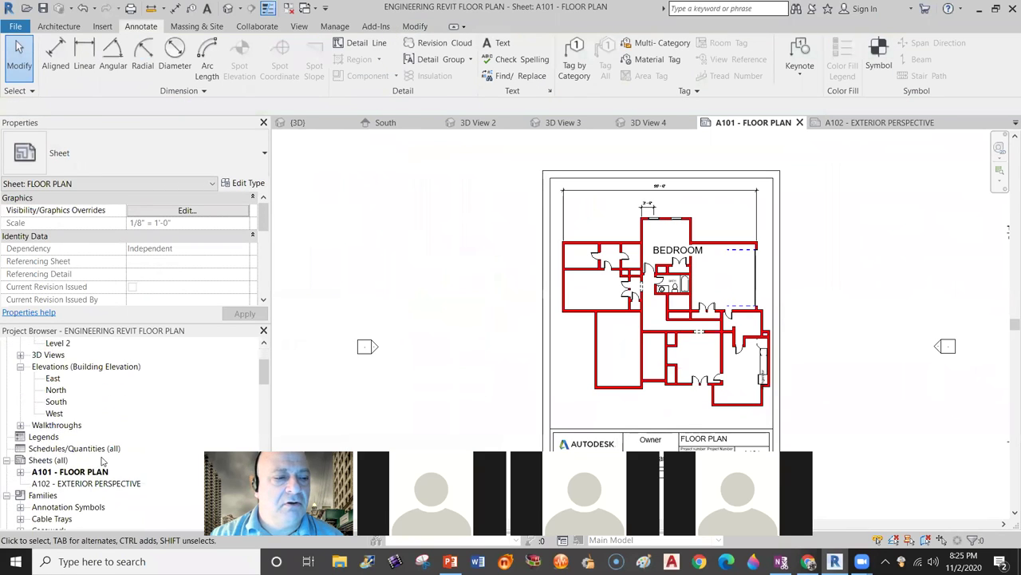
double_click(90, 449)
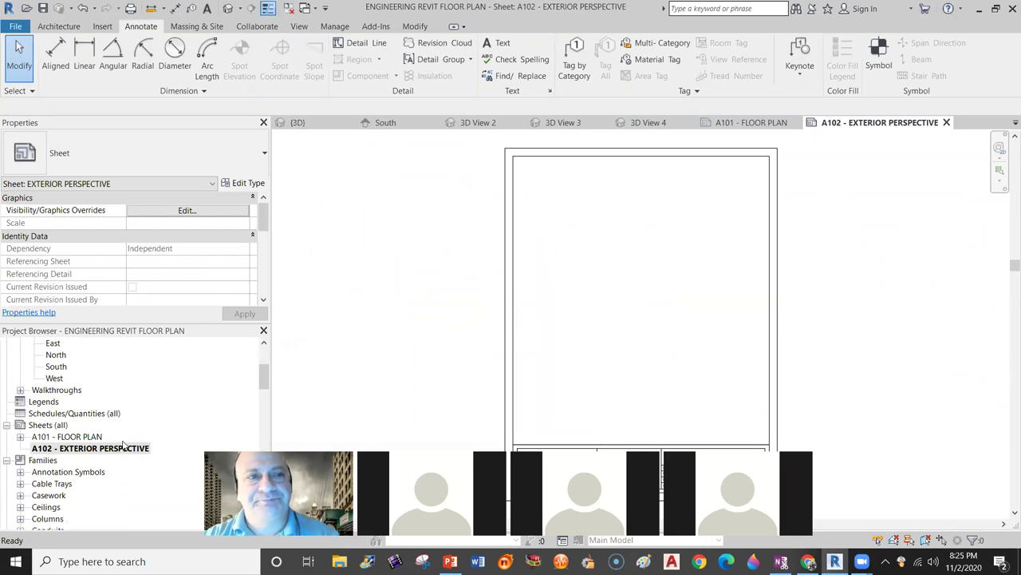
drag(266, 381, 263, 358)
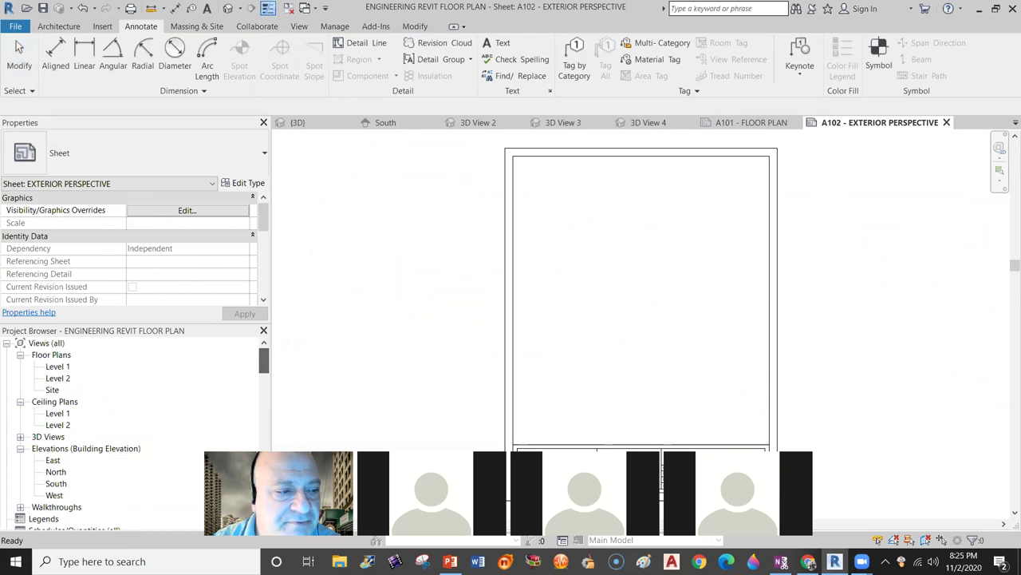
In the Site plan, place a perspective camera southeast of the lot aimed northwest past the house, and widen the new view's crop on both sides.
double_click(52, 389)
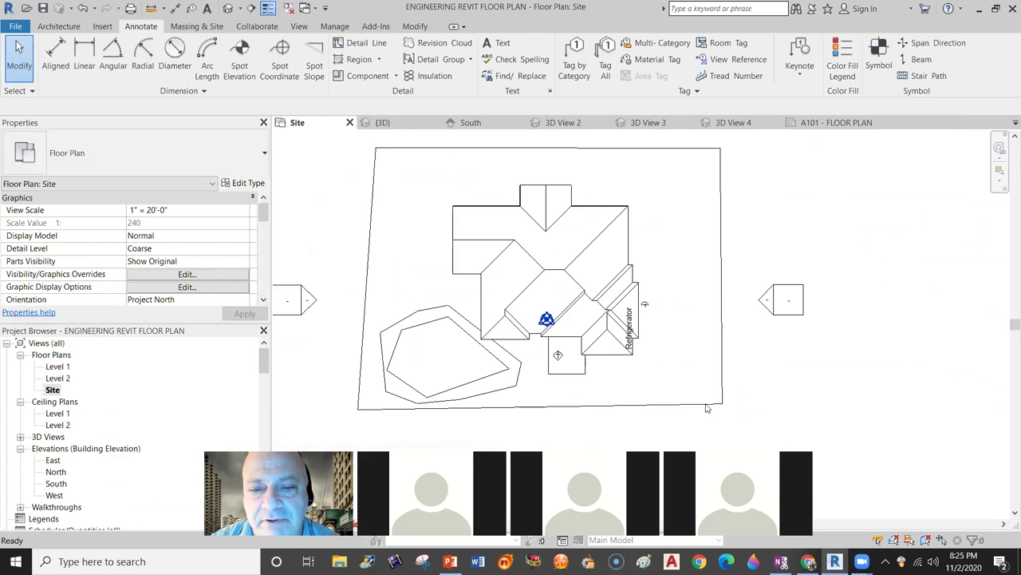
scroll(643, 381, down, 2)
middle_drag(654, 378, 630, 339)
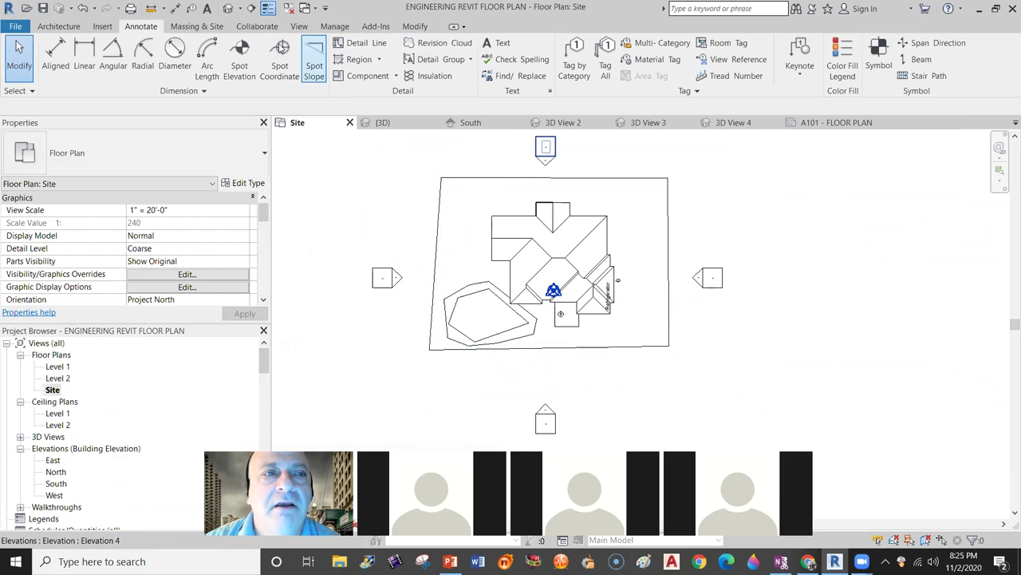
click(300, 27)
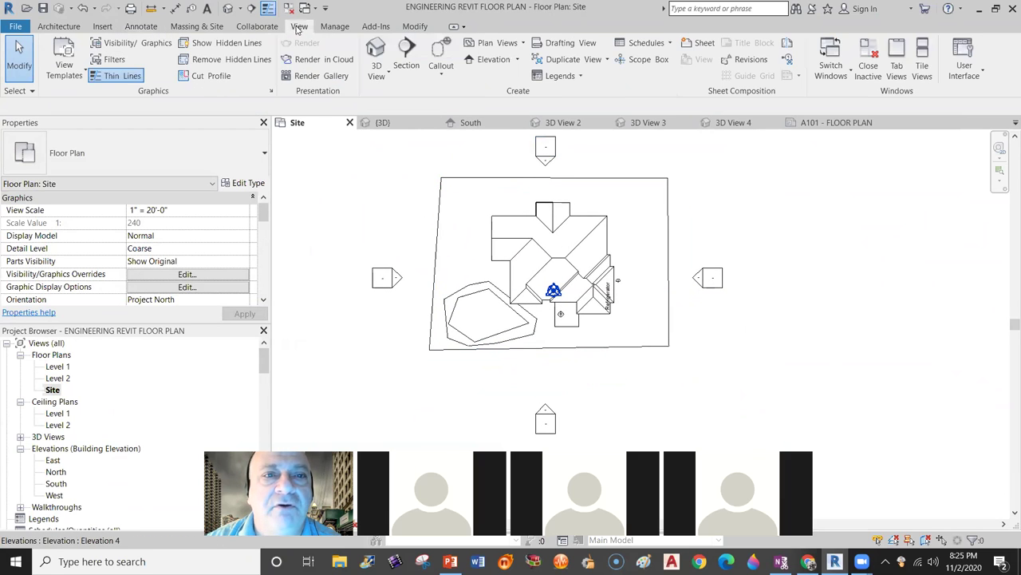
click(388, 78)
click(399, 123)
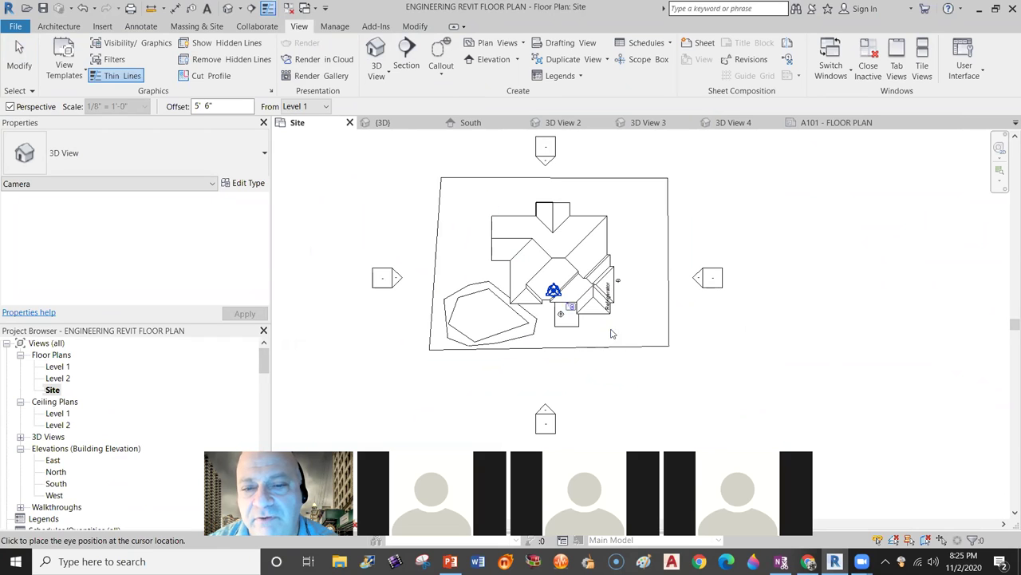
click(652, 390)
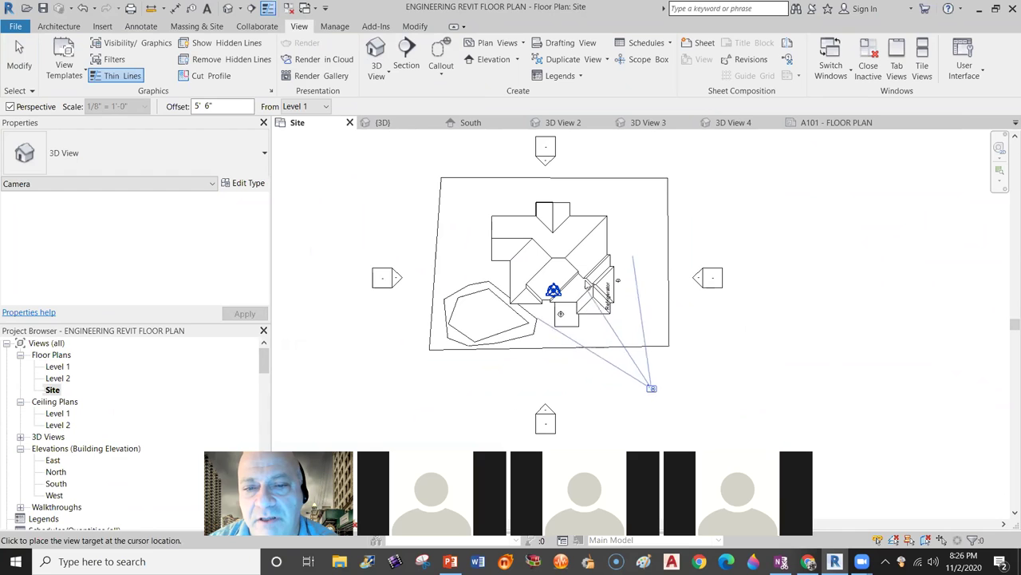
click(526, 153)
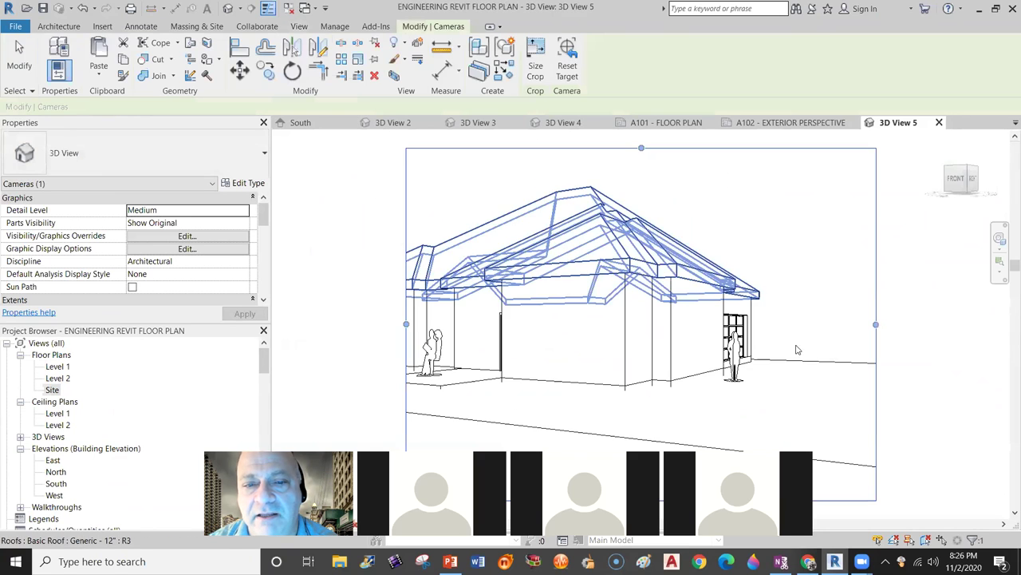
drag(407, 324, 301, 324)
drag(876, 324, 930, 326)
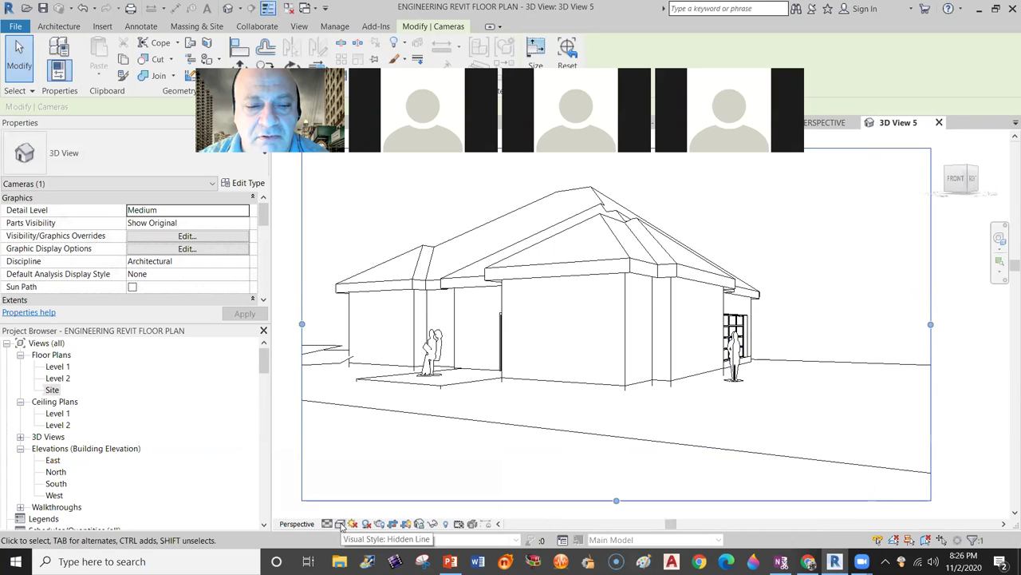
Set the new camera view's visual style to Realistic and open the A102 - EXTERIOR PERSPECTIVE sheet.
click(340, 525)
click(363, 496)
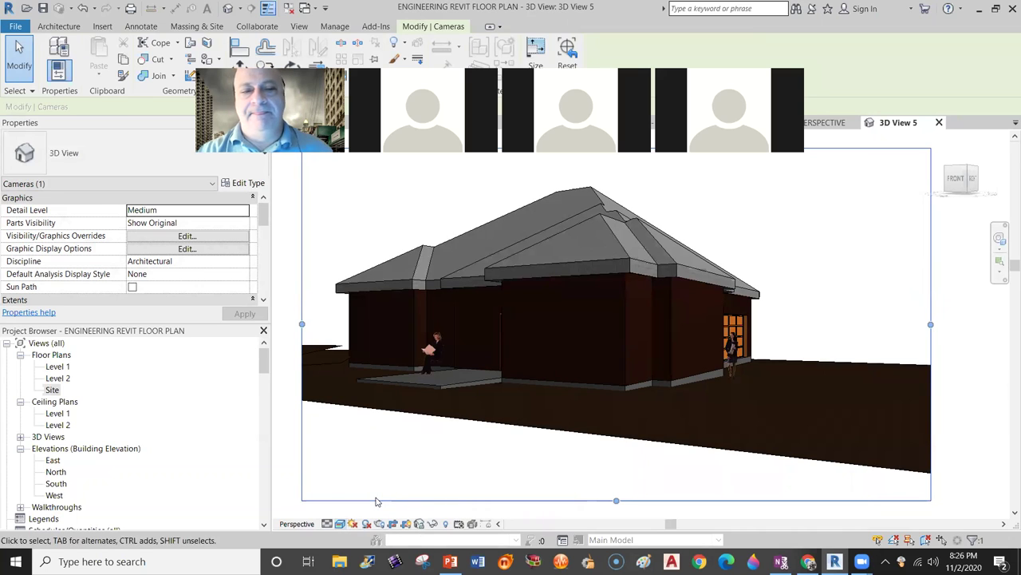
scroll(130, 480, down, 2)
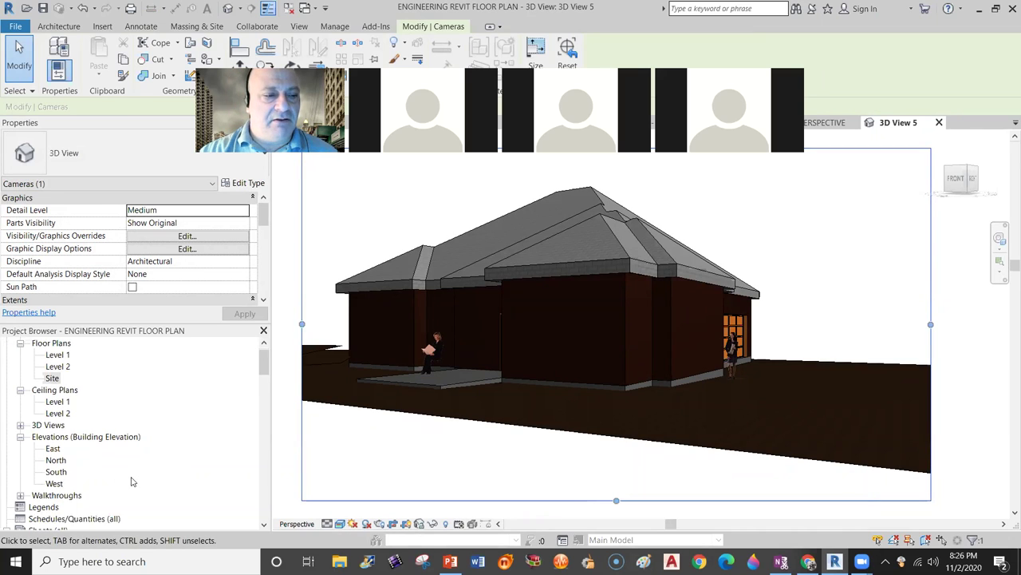
scroll(132, 481, down, 2)
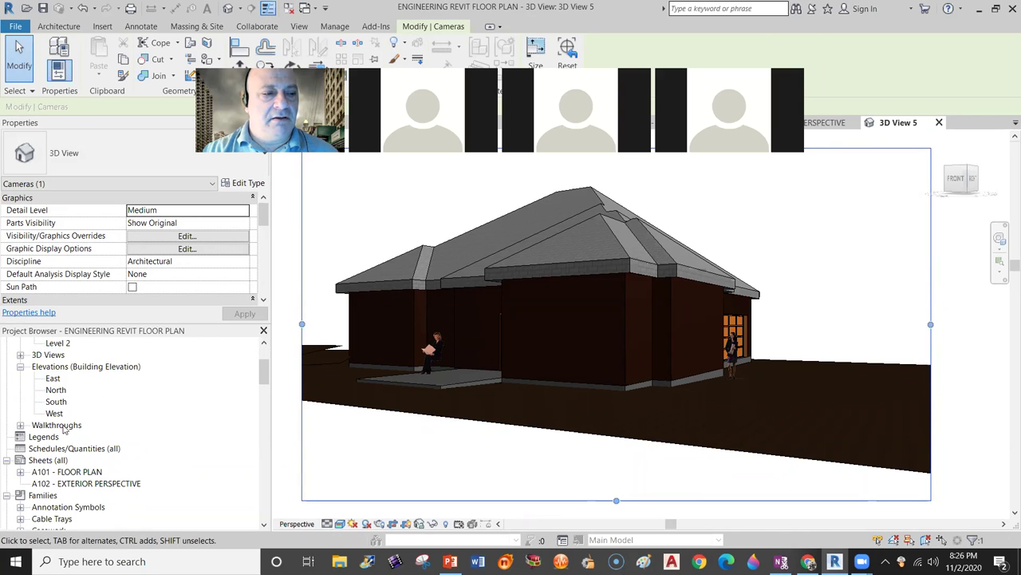
double_click(47, 355)
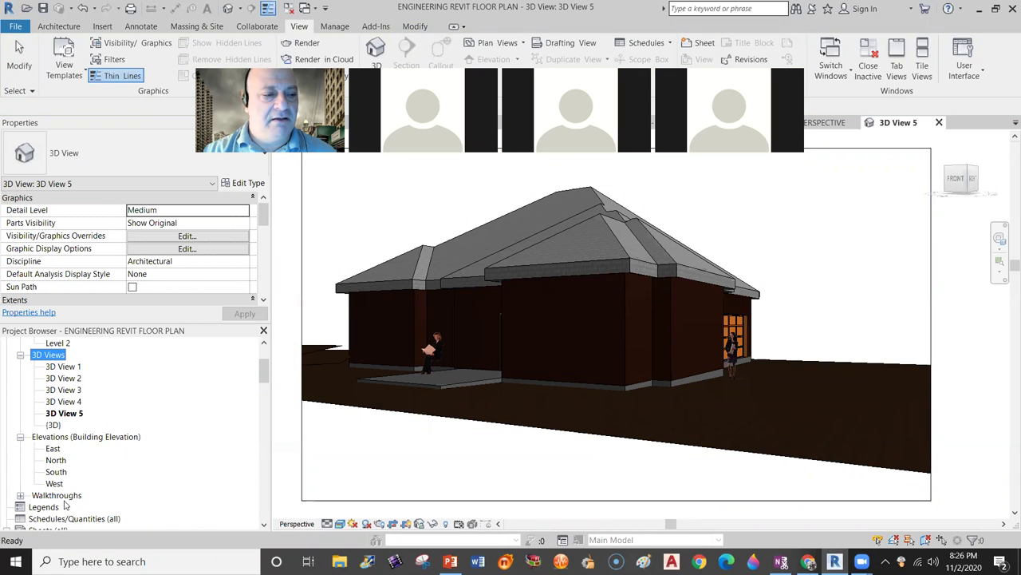
scroll(76, 493, down, 3)
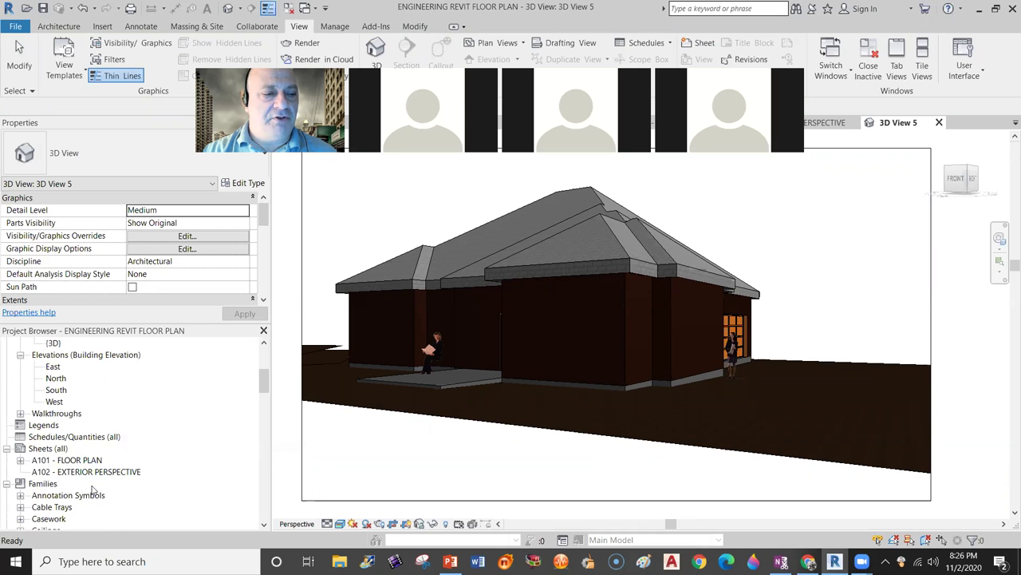
double_click(75, 472)
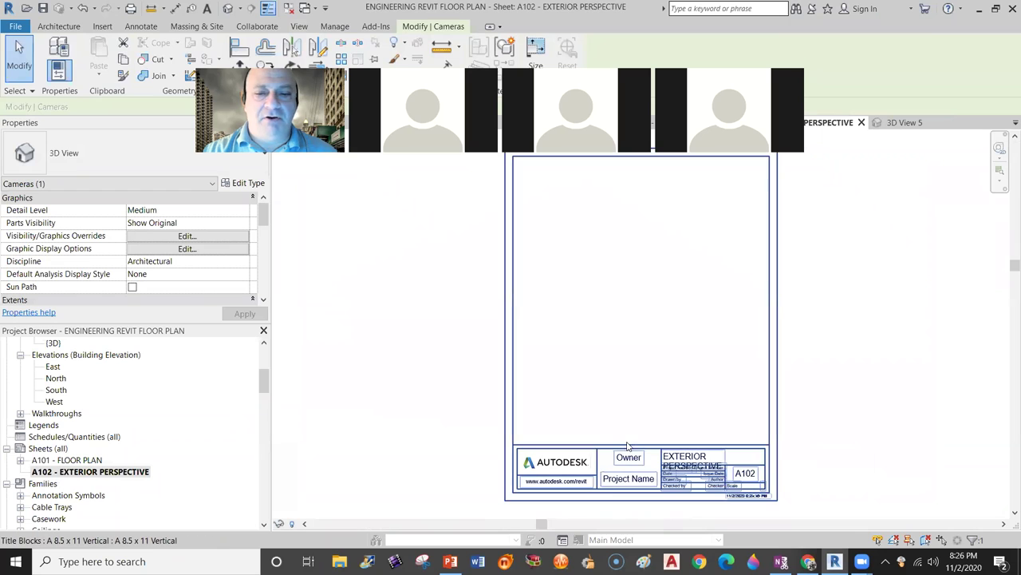
Place 3D View 5 on the A102 sheet, centred between the side borders above the title block.
drag(264, 388, 262, 369)
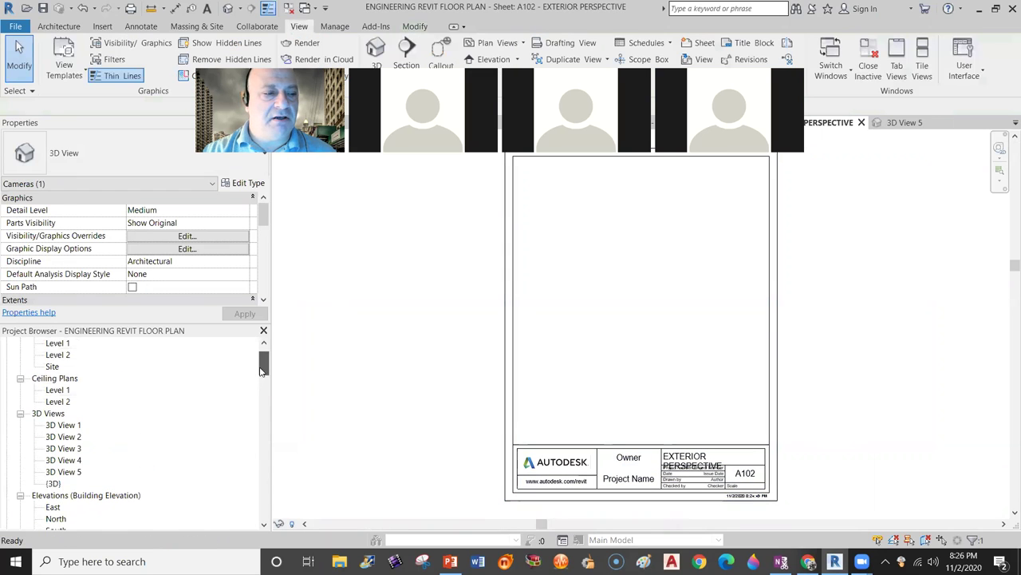
click(68, 473)
drag(63, 472, 629, 295)
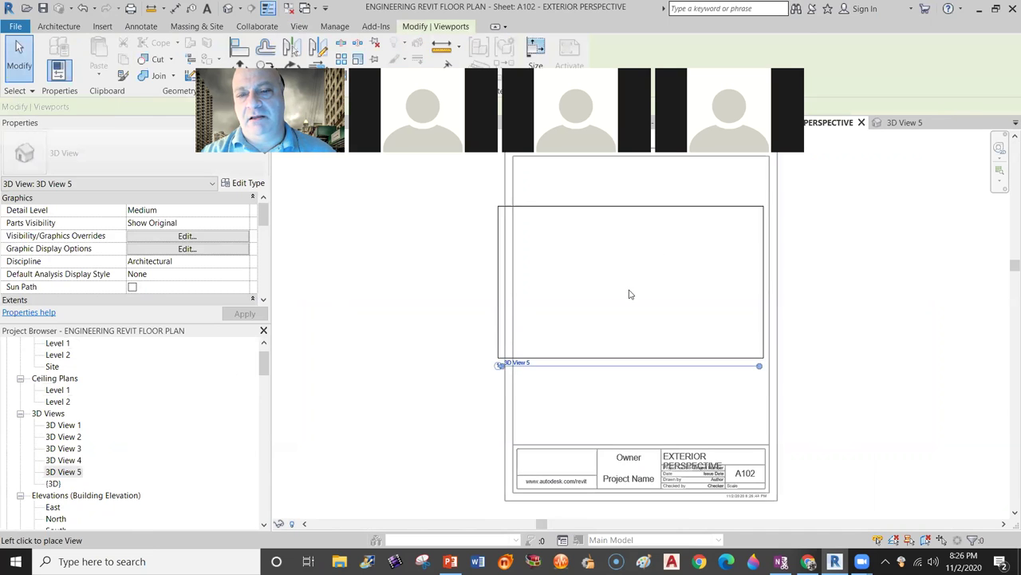
click(643, 288)
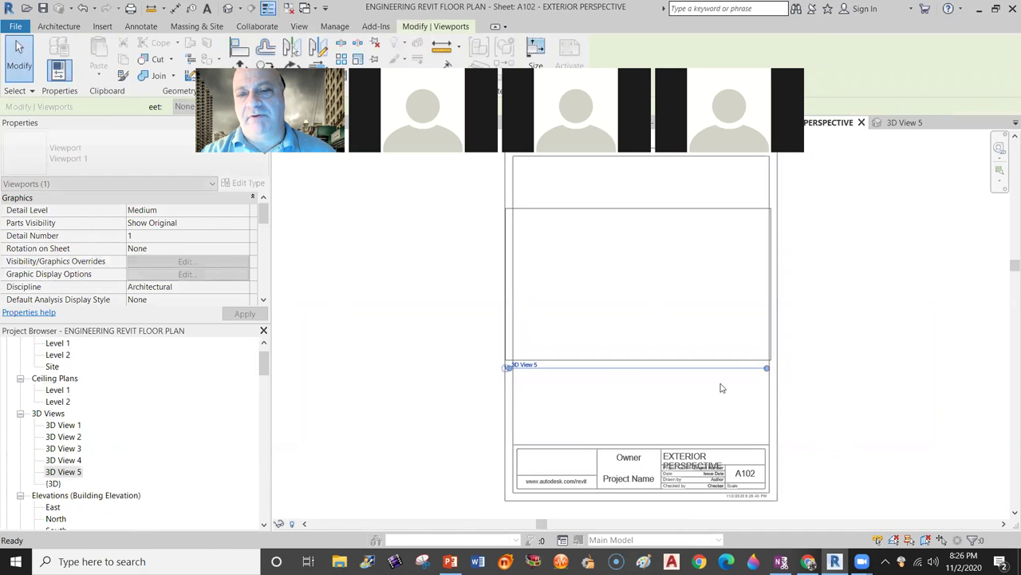
click(823, 404)
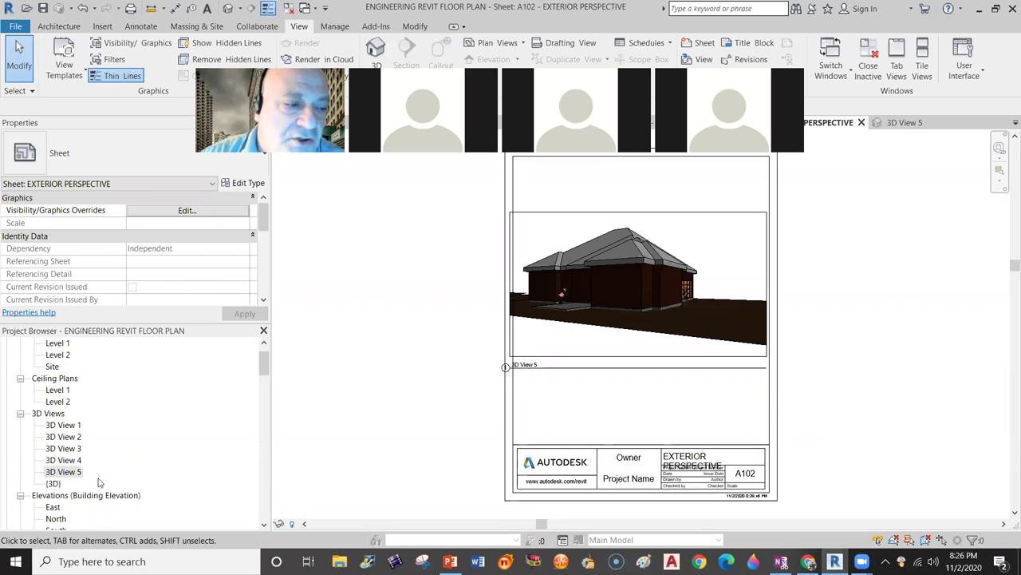
Start the Print command from sheet A102 and look through the available printers without changing the selection.
scroll(112, 471, down, 5)
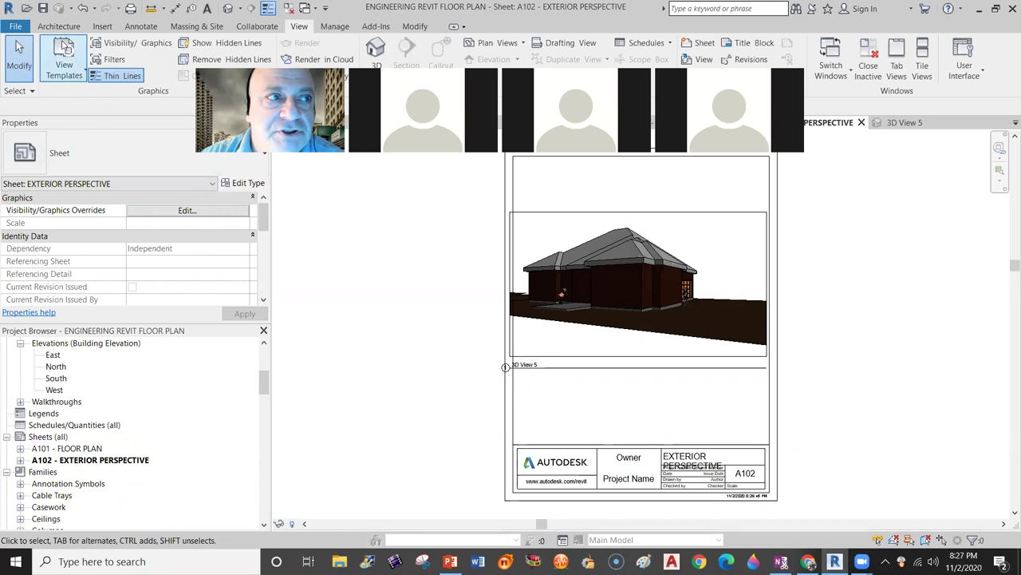
click(19, 27)
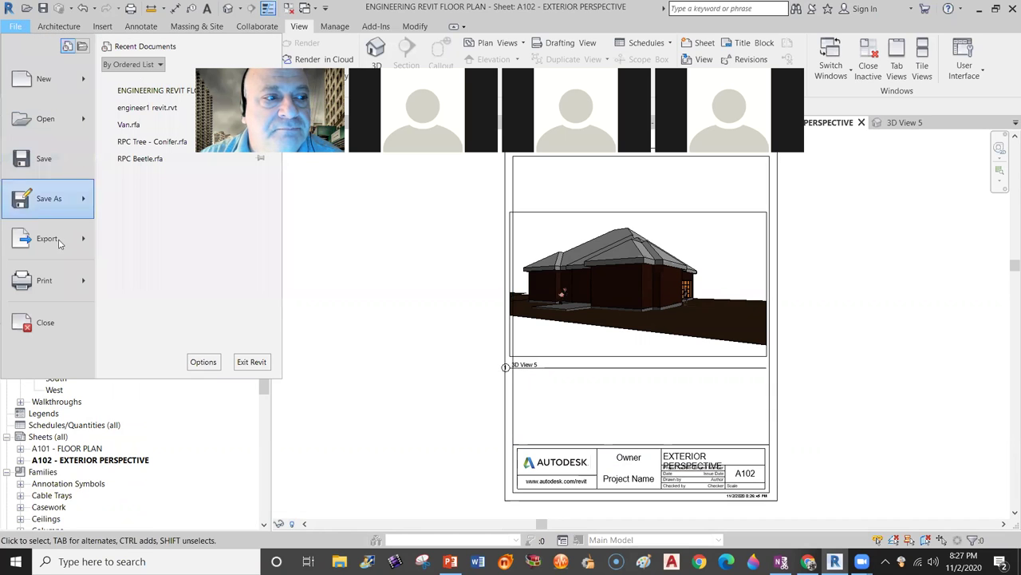
mouse_move(82, 283)
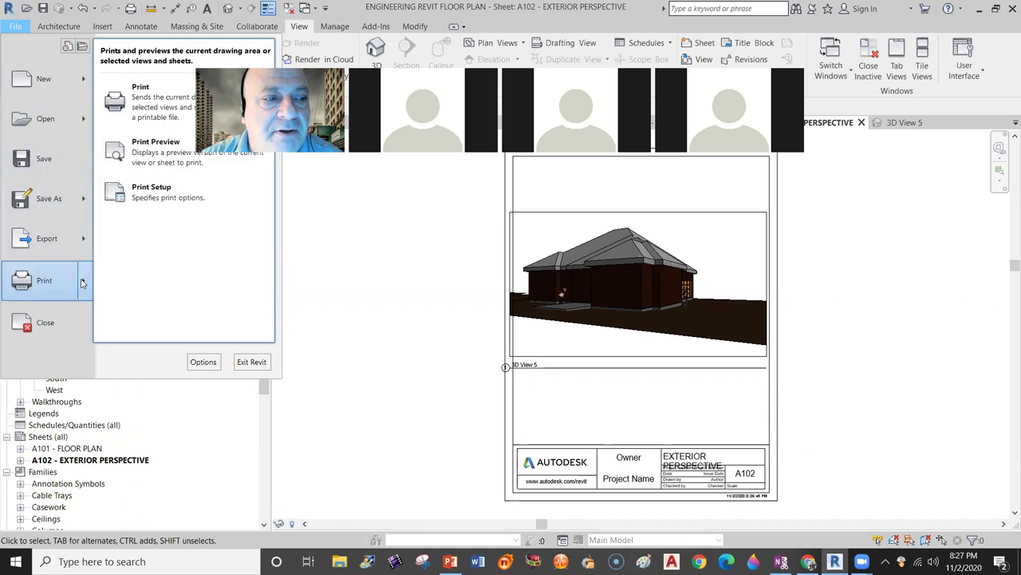
click(180, 109)
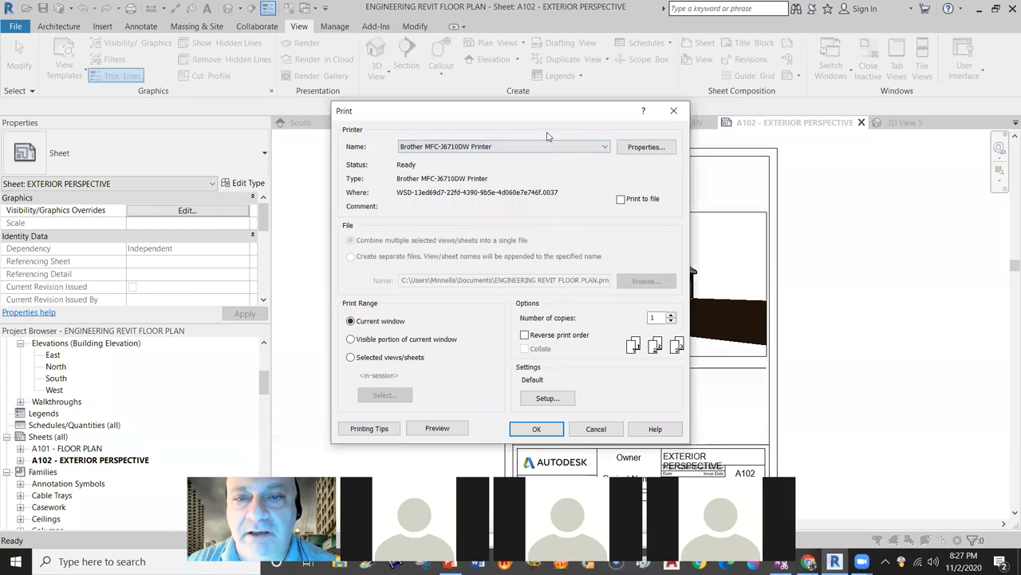
click(495, 148)
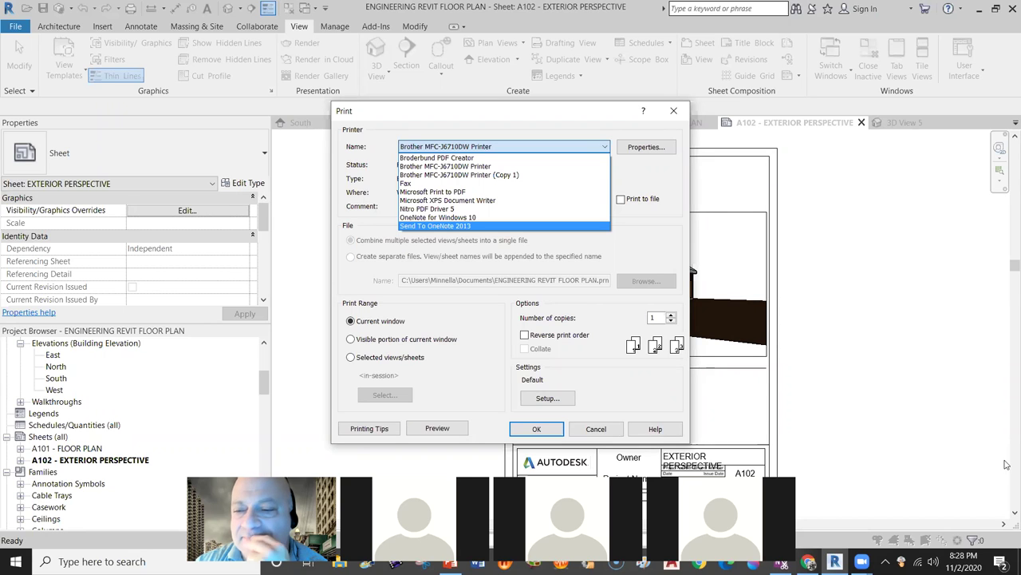
click(937, 476)
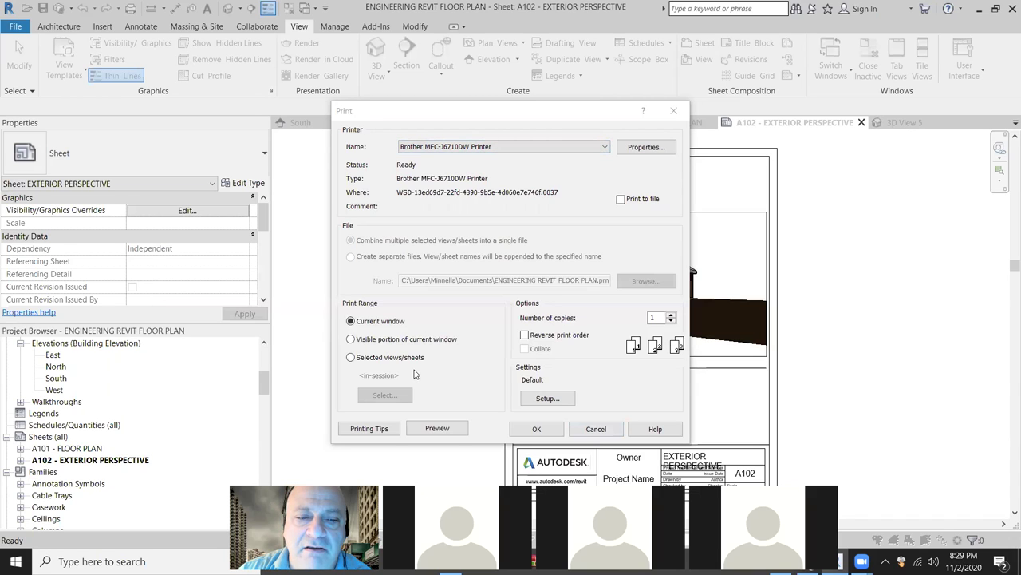
Set the print range to sheets A101 - FLOOR PLAN and A102 - EXTERIOR PERSPECTIVE, without saving the selection for future sessions.
click(351, 358)
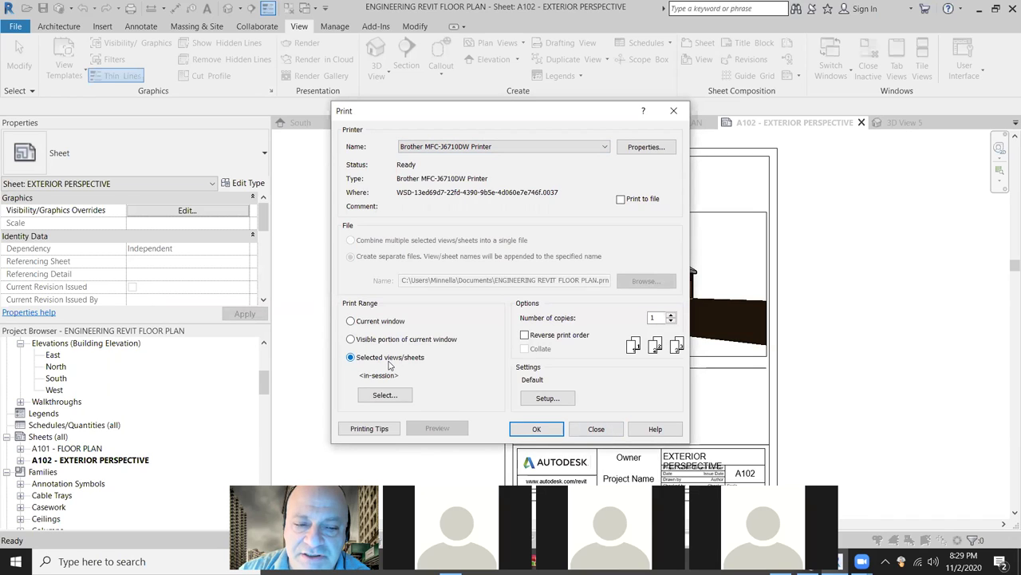
click(389, 395)
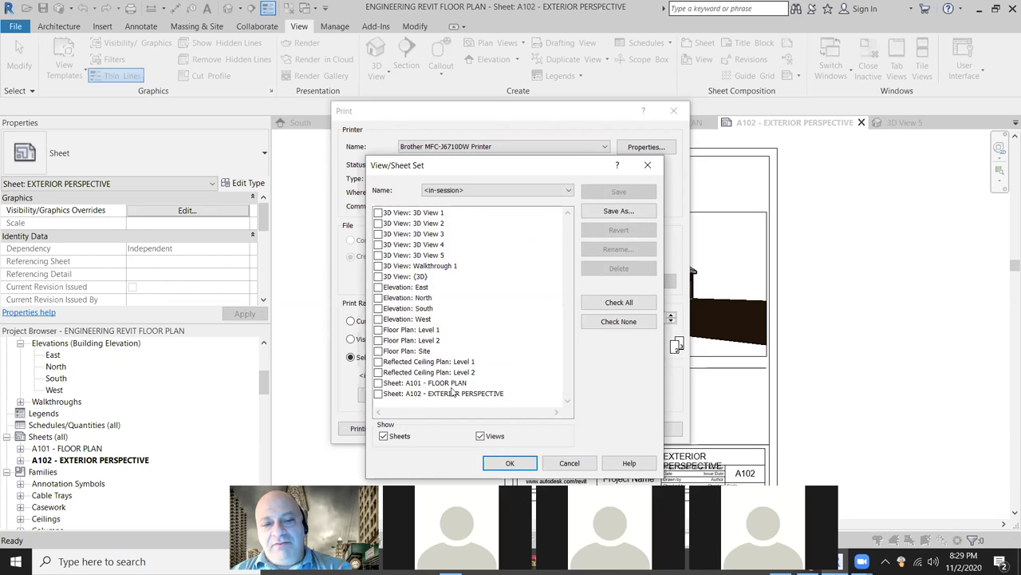
click(380, 394)
click(379, 383)
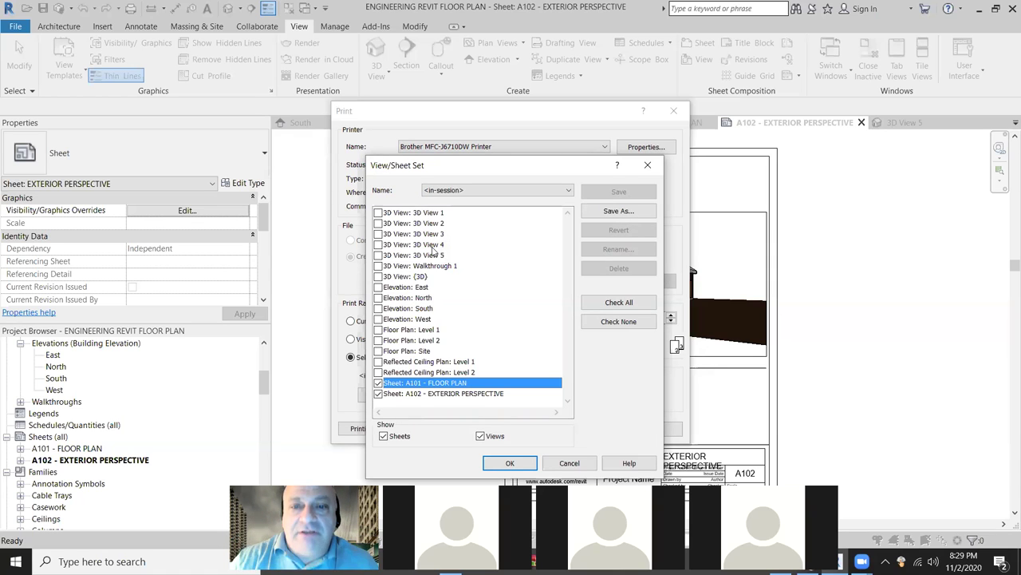
click(510, 463)
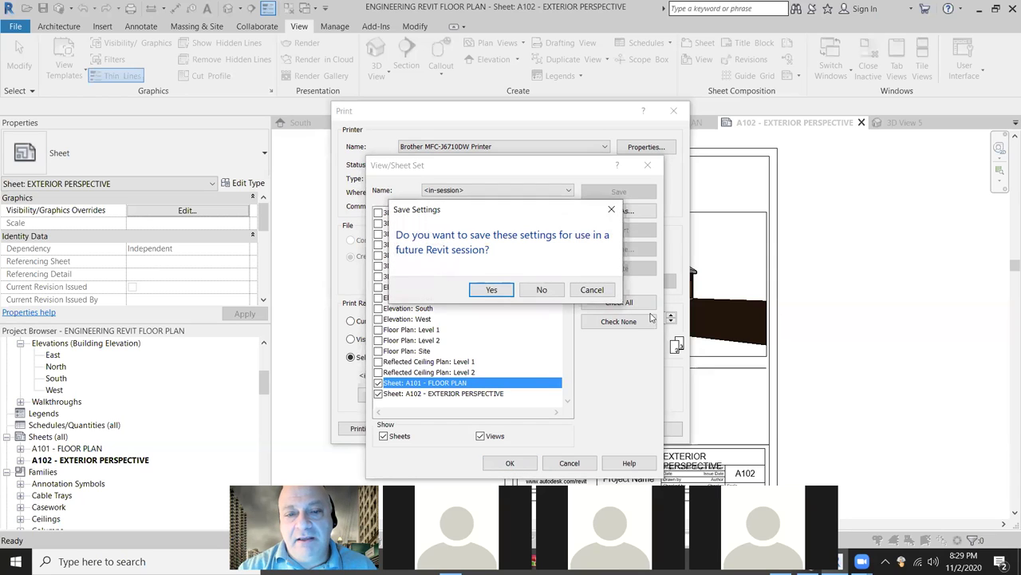
click(530, 291)
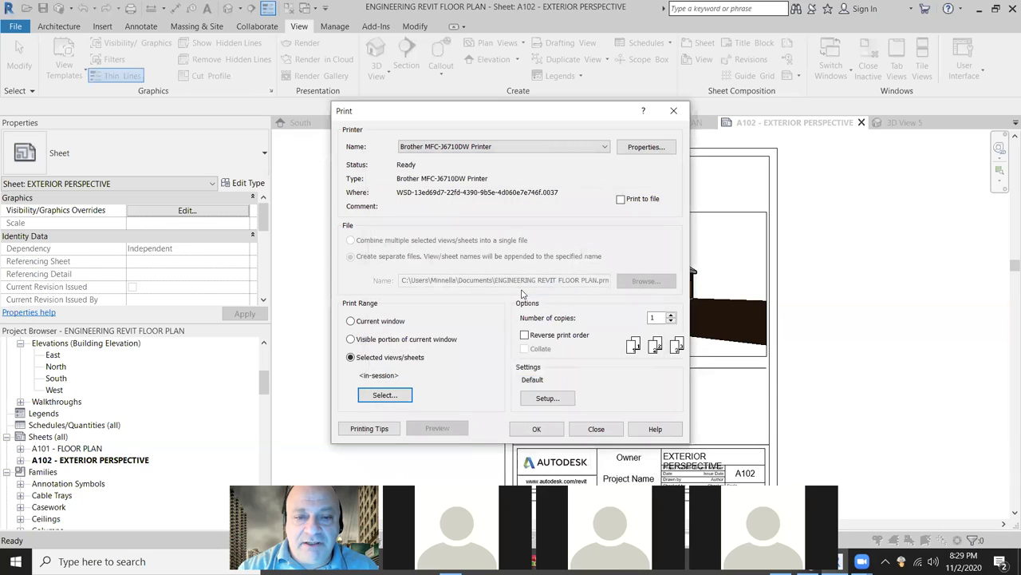
Choose Microsoft Print to PDF as the printer and combine the selected sheets into a single file.
click(524, 148)
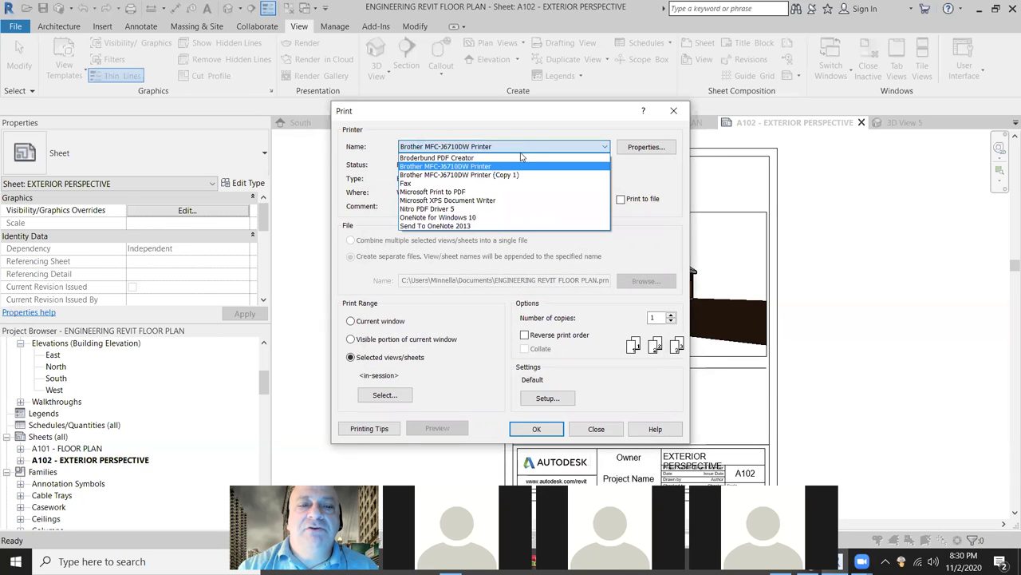
click(473, 192)
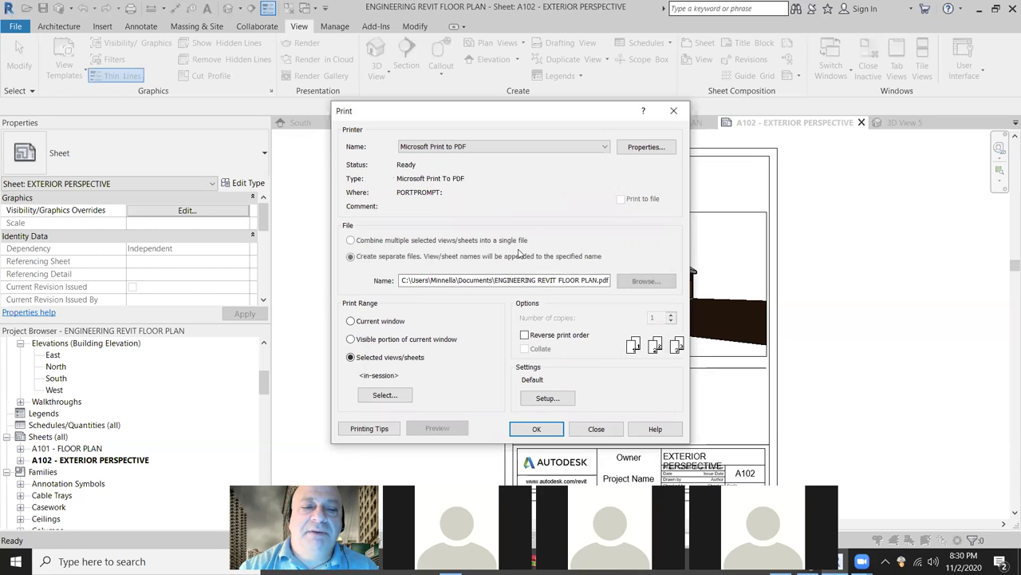
click(540, 431)
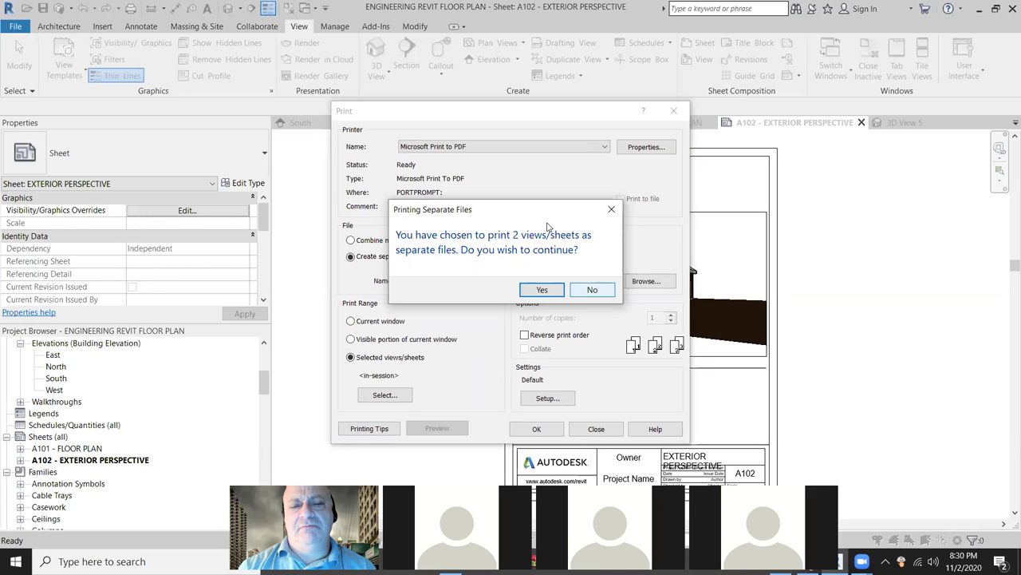
click(612, 211)
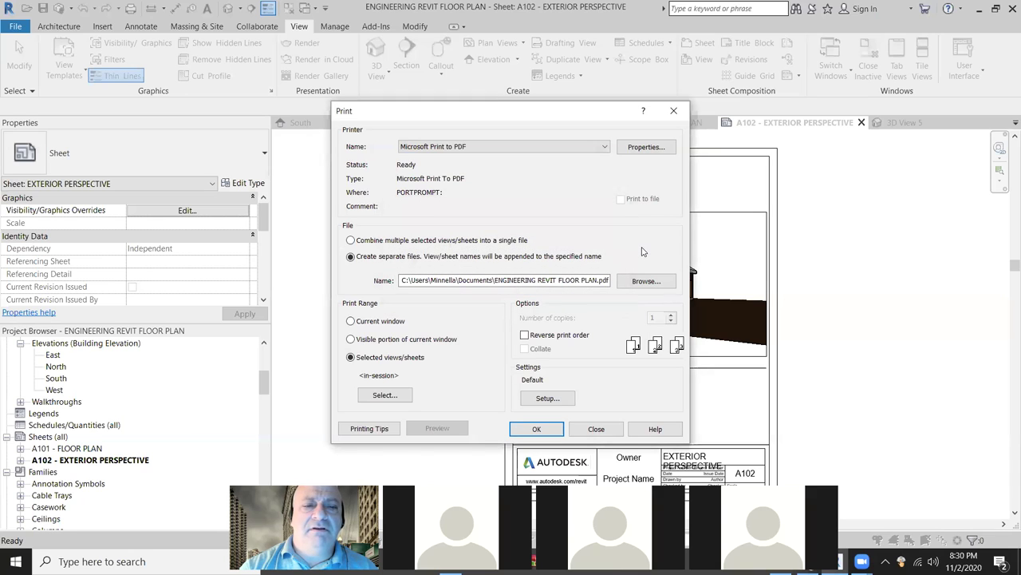
click(364, 243)
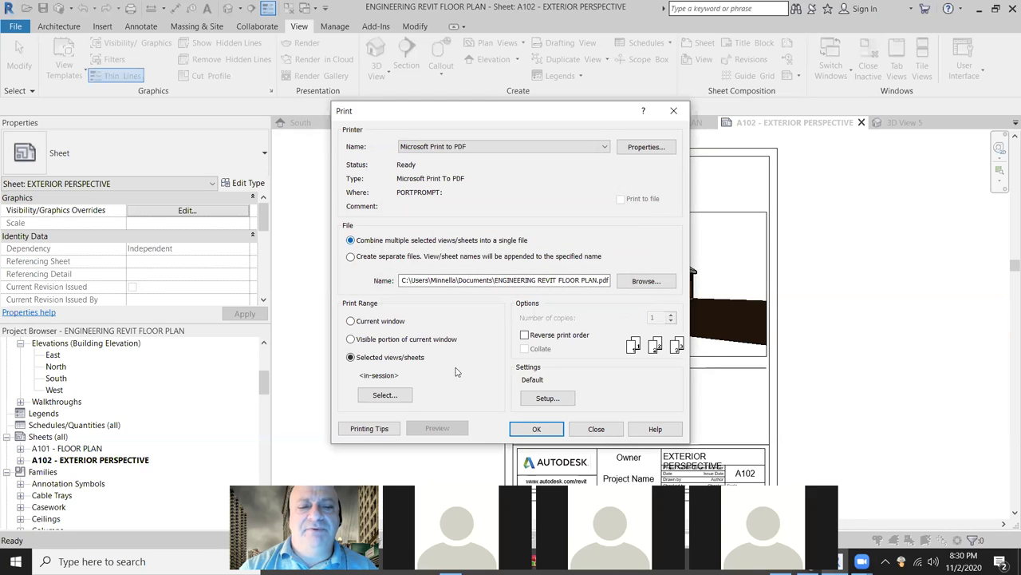
Print the two sheets, accepting raster printing, and save the PDF output as REVT on the Desktop.
click(536, 429)
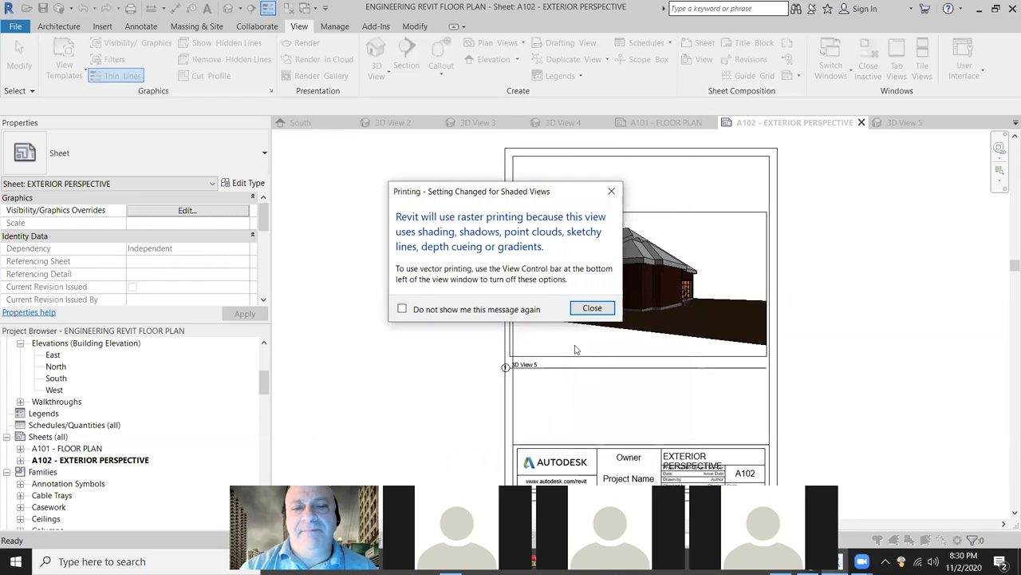
click(595, 308)
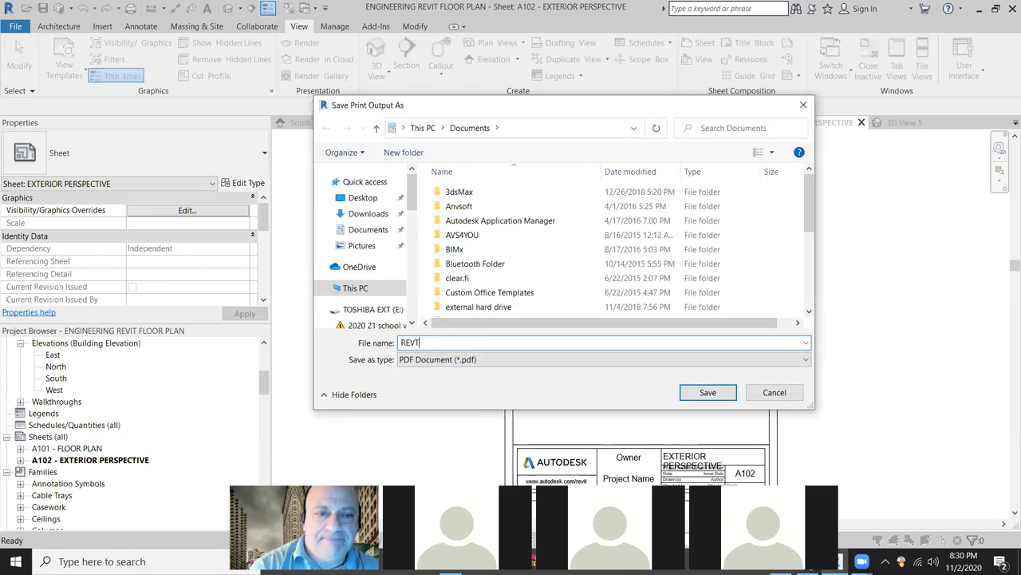
click(363, 197)
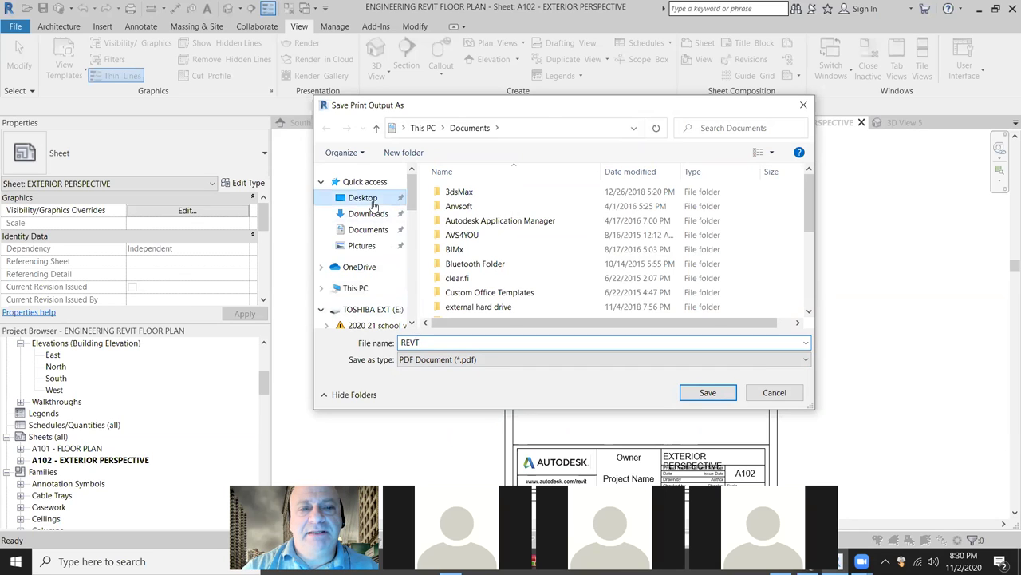
click(728, 393)
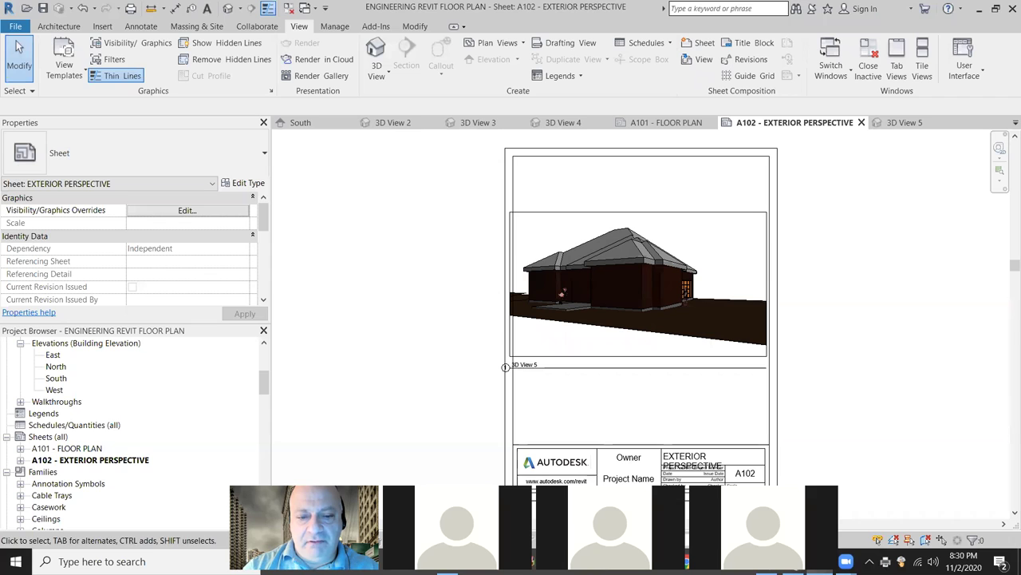
click(748, 407)
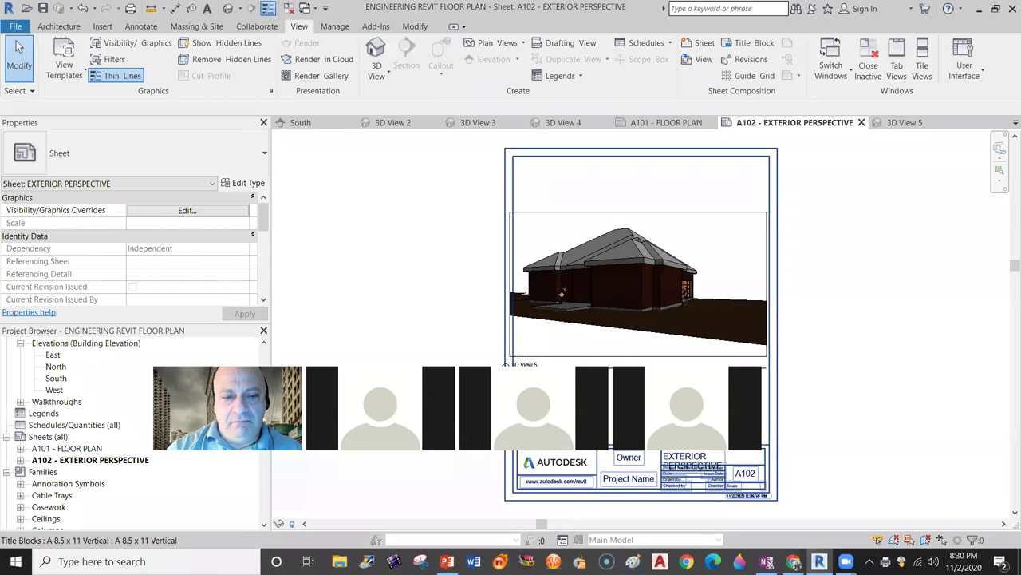
Switch to File Explorer, open the REVT PDF from the Desktop and examine both printed sheets.
click(339, 561)
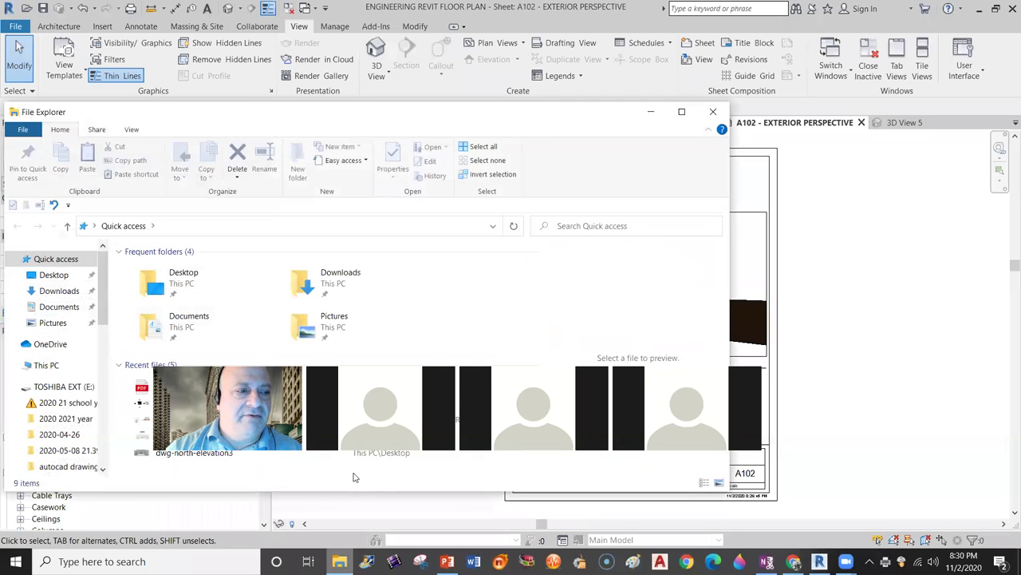
click(54, 274)
click(163, 271)
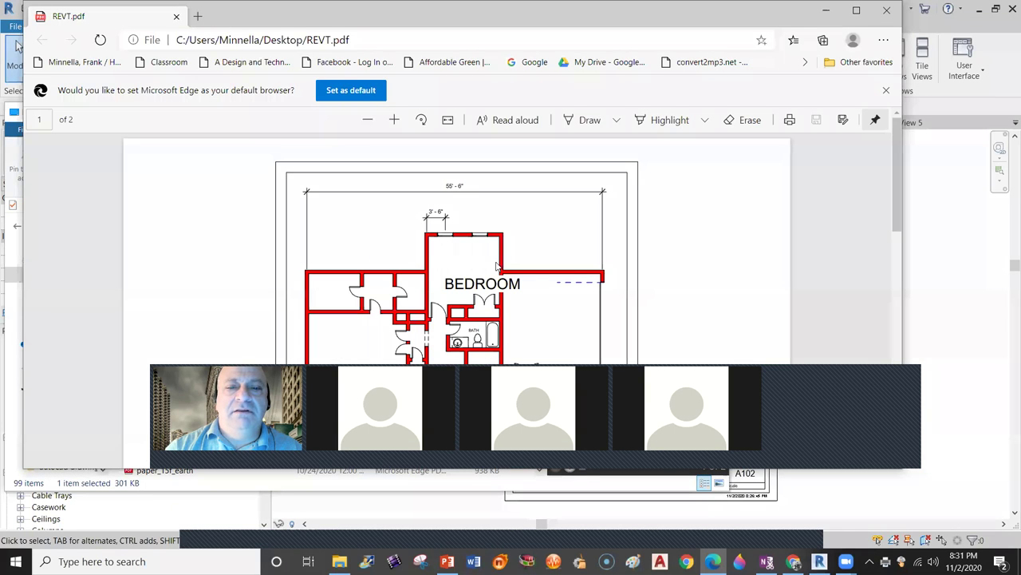
scroll(567, 279, down, 10)
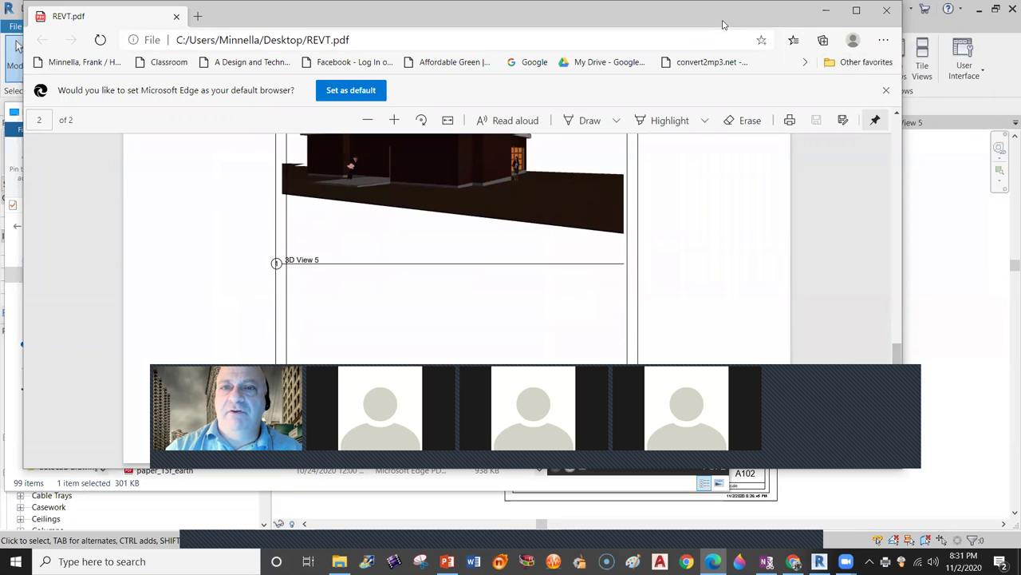
drag(710, 30, 498, 324)
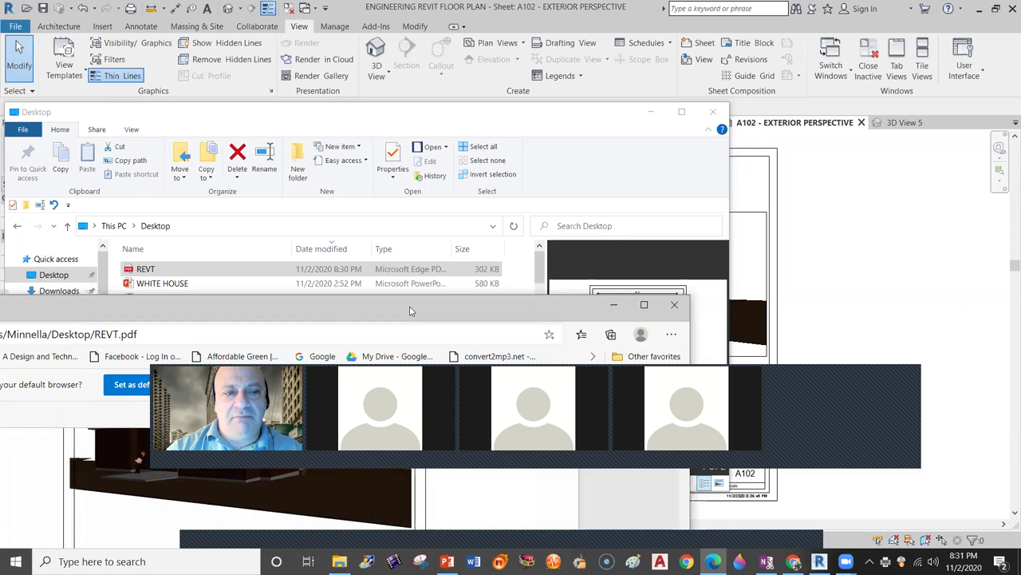
Close the PDF viewer and the Desktop folder window to return to sheet A102 in Revit.
drag(410, 311, 330, 255)
click(638, 261)
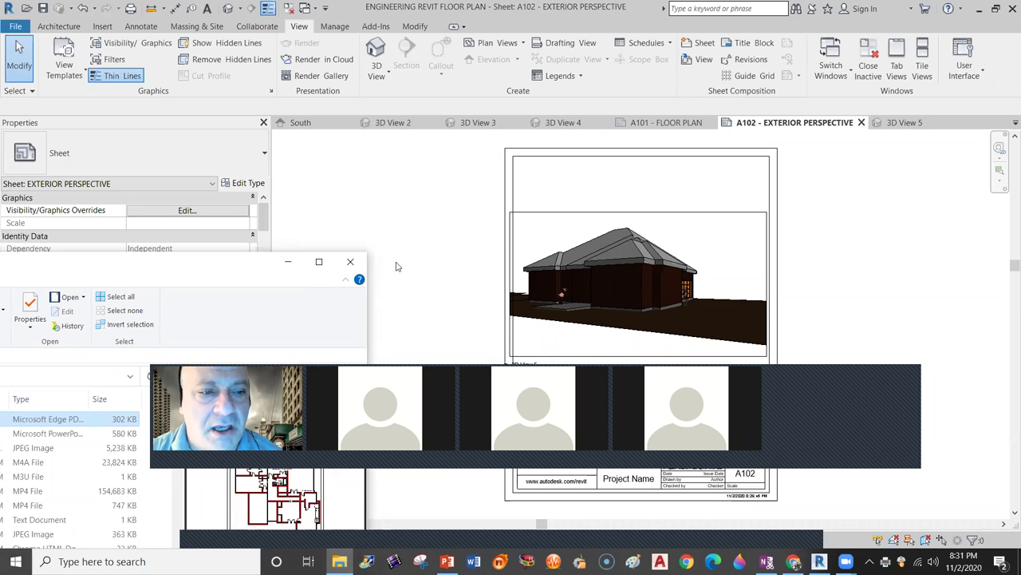
click(350, 261)
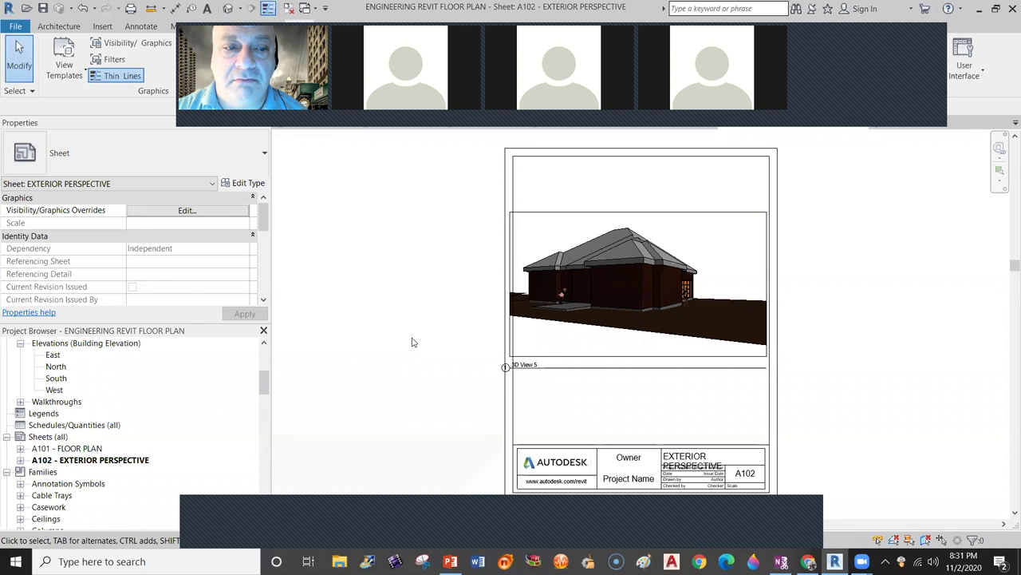
Capture sheet A102 with Snipping Tool and show the file types available for saving the snip.
click(253, 237)
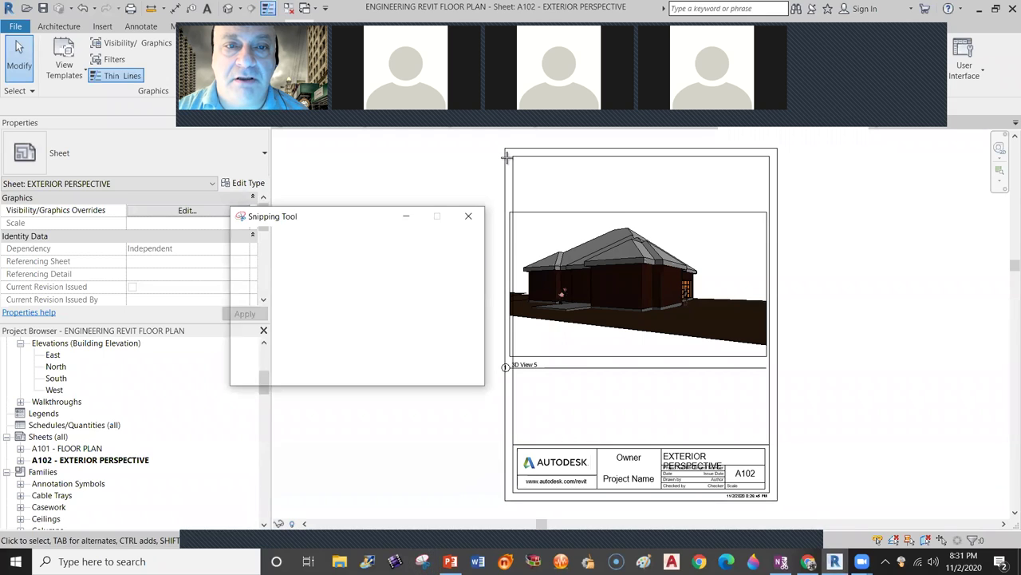
drag(505, 147, 782, 505)
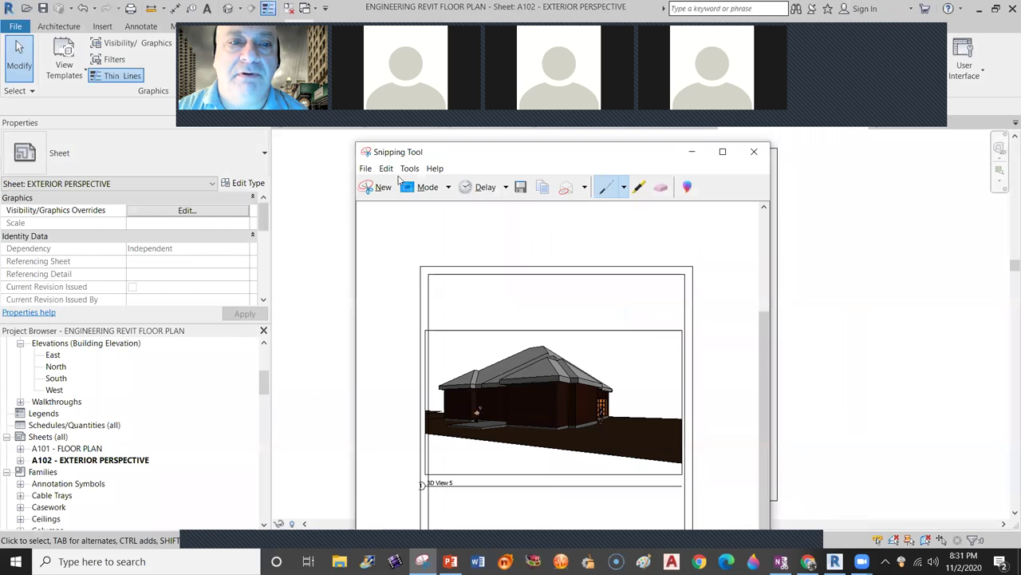
click(366, 168)
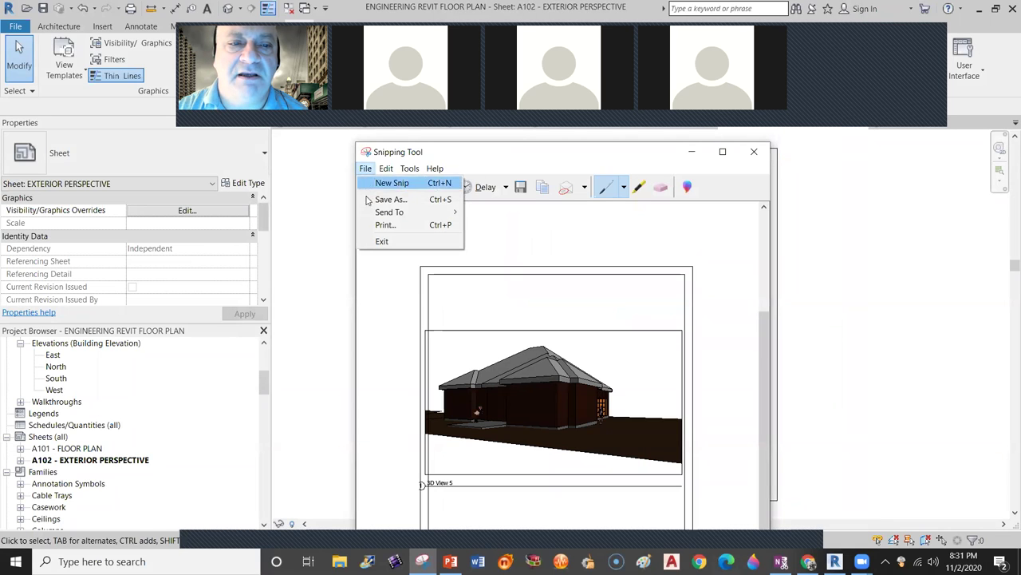
click(405, 202)
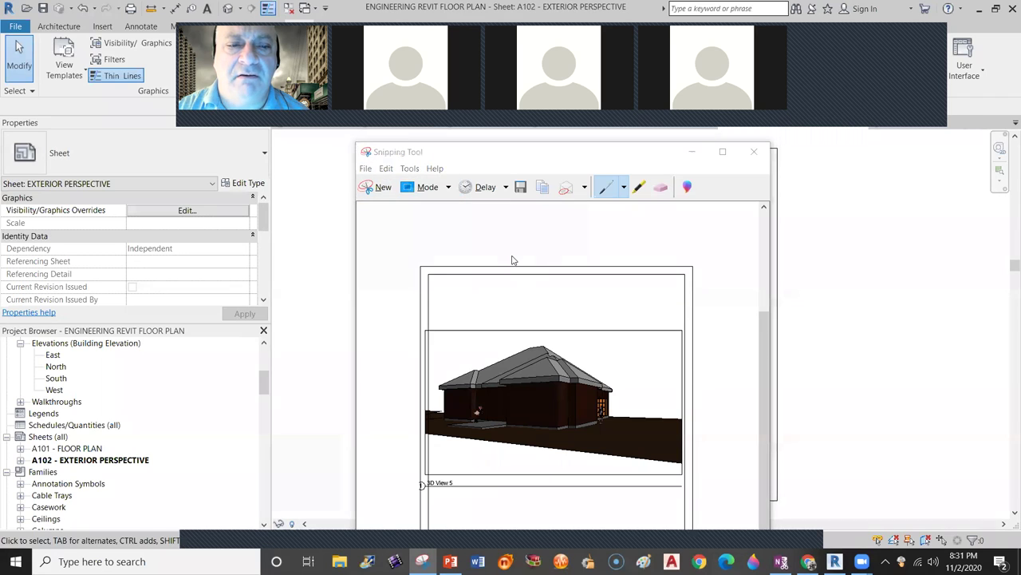
click(549, 416)
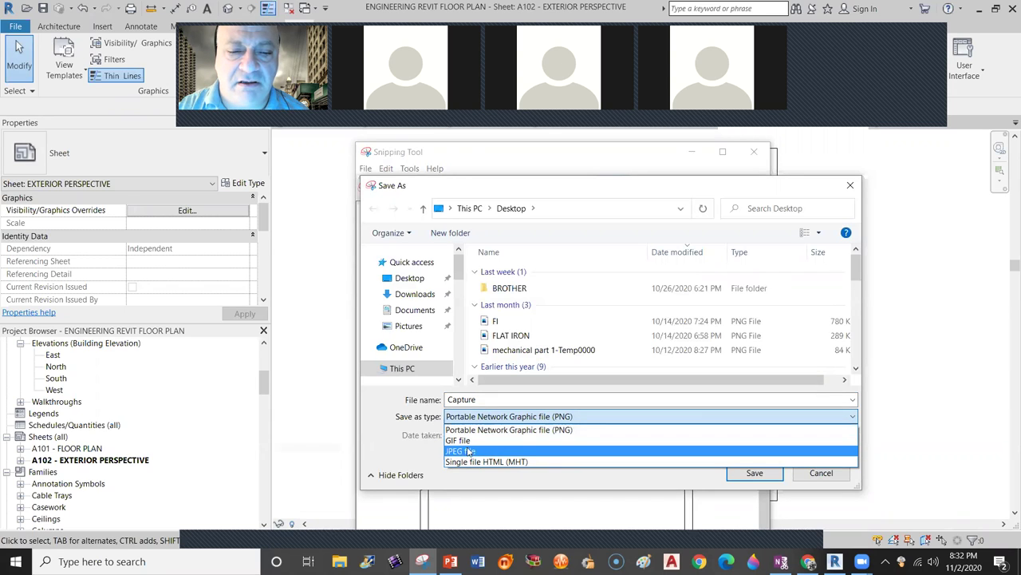
Cancel saving the A102 snip and close Snipping Tool without keeping it.
click(822, 481)
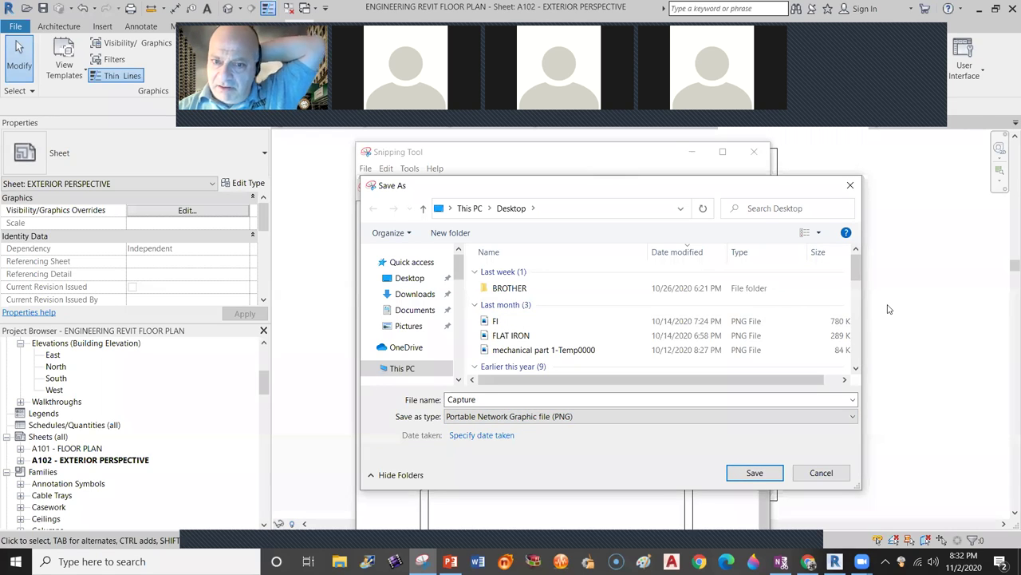
click(822, 476)
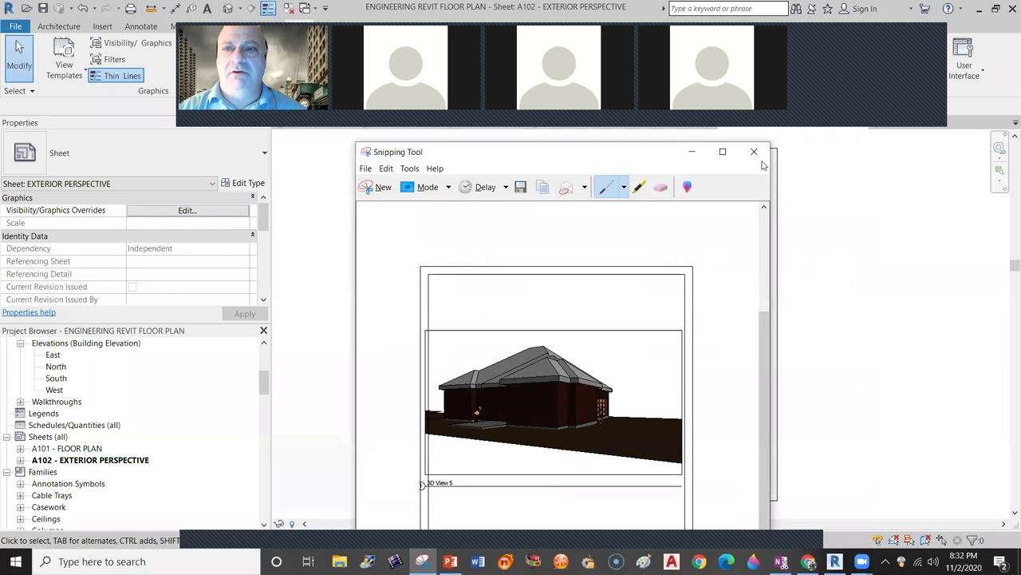
click(756, 154)
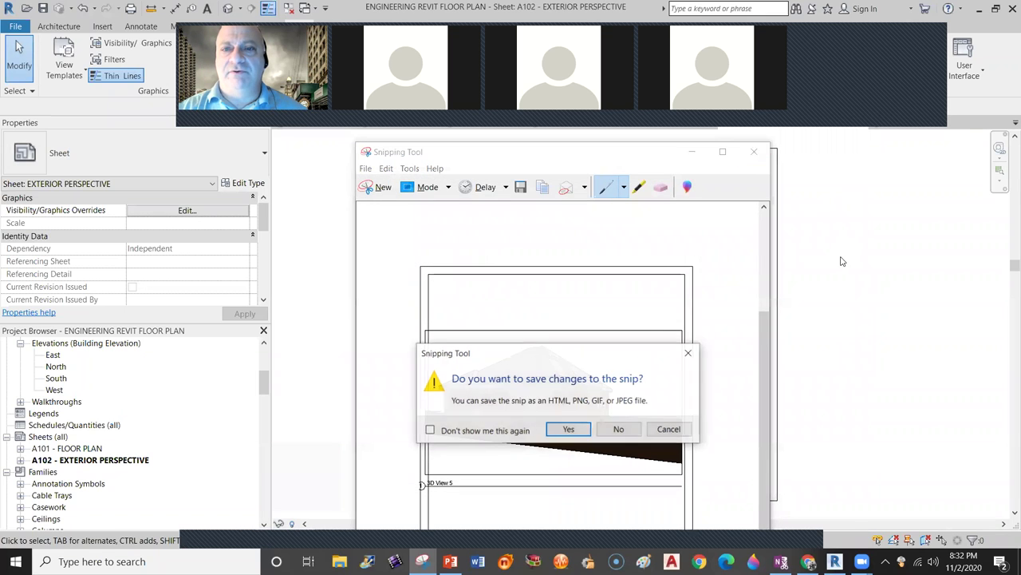
click(624, 431)
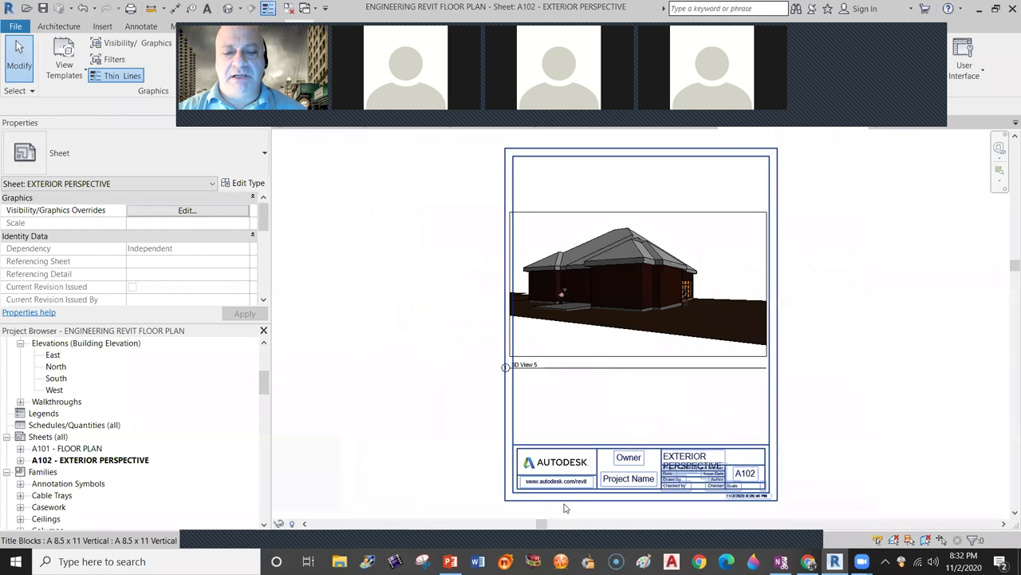
Open sheet A101 - FLOOR PLAN, capture the whole sheet with Snipping Tool and return to Revit.
double_click(67, 448)
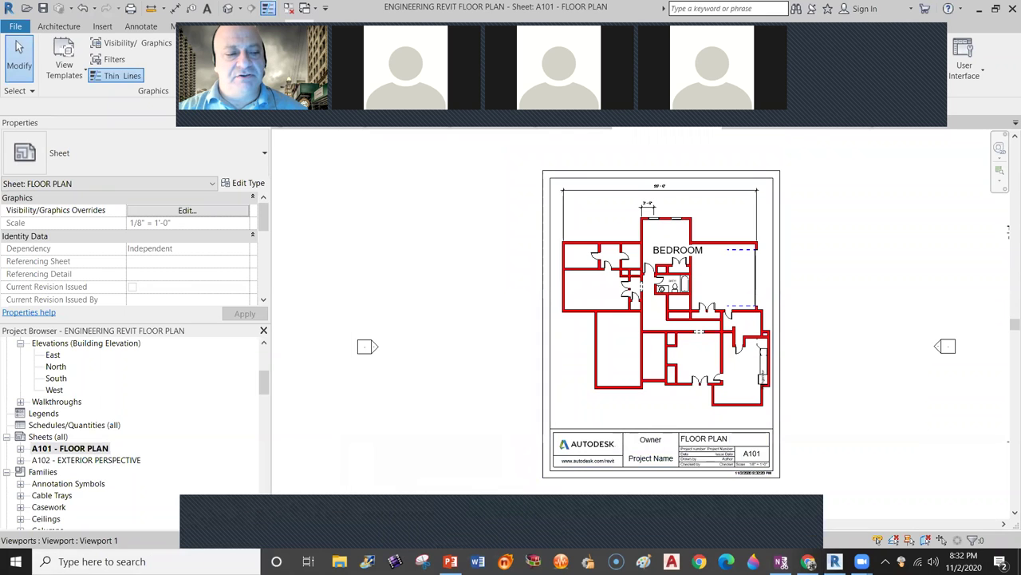
click(104, 561)
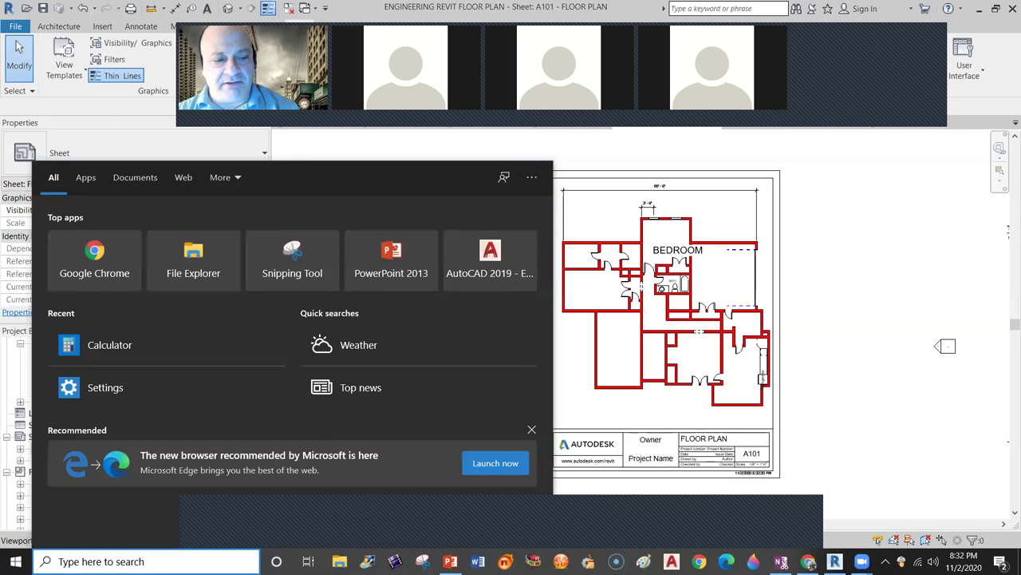
text(S)
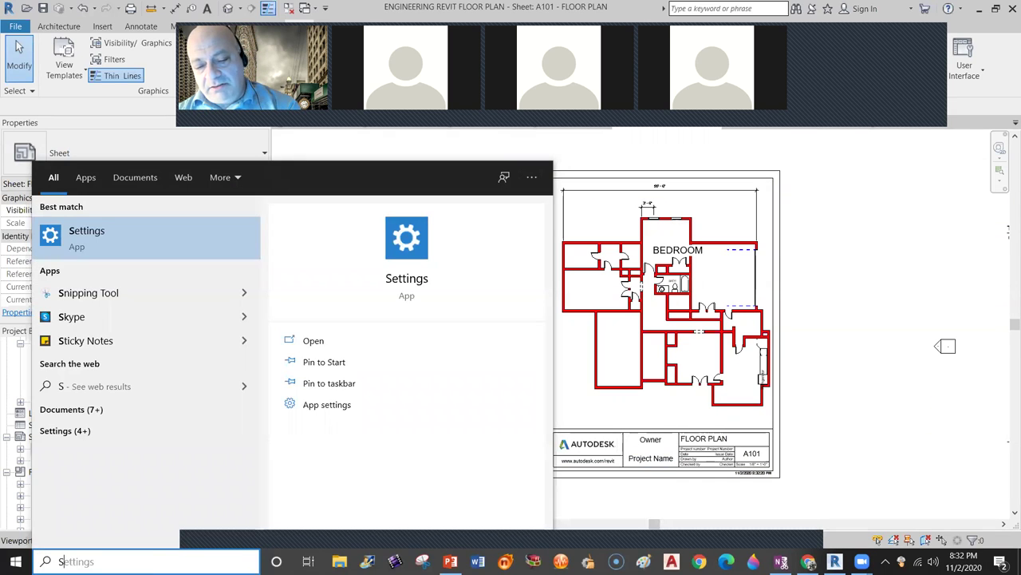
text(N)
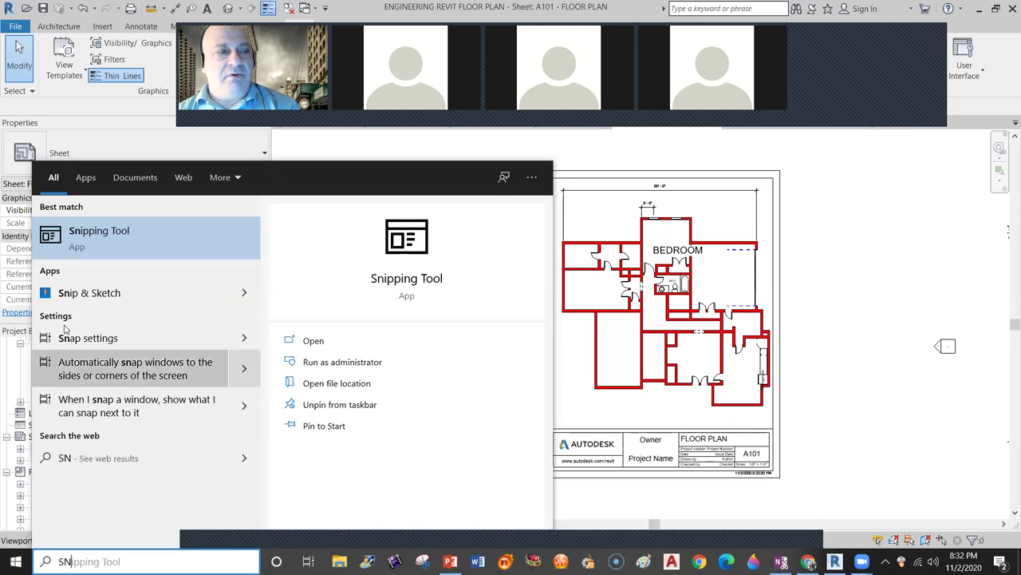
click(128, 236)
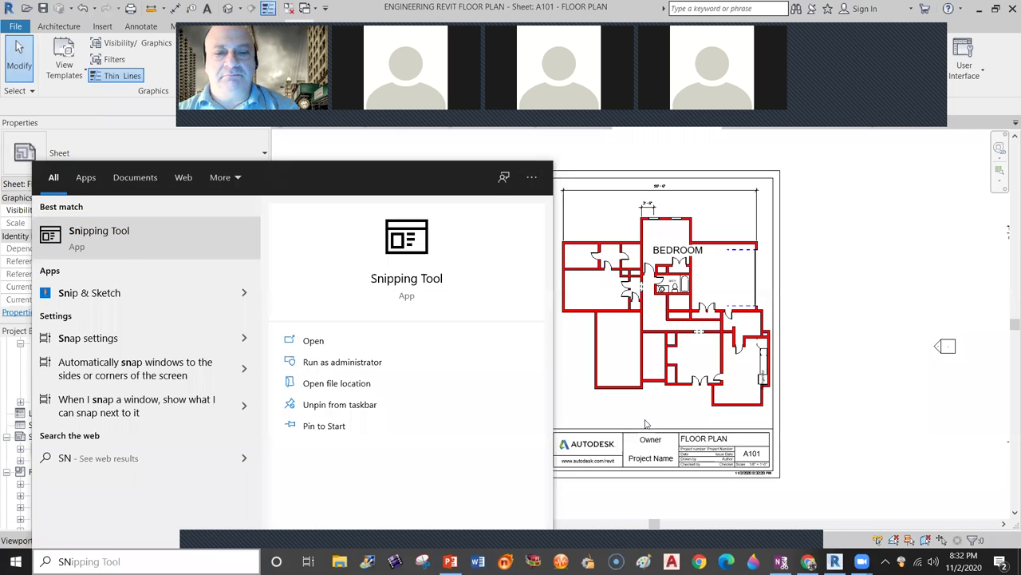
click(251, 238)
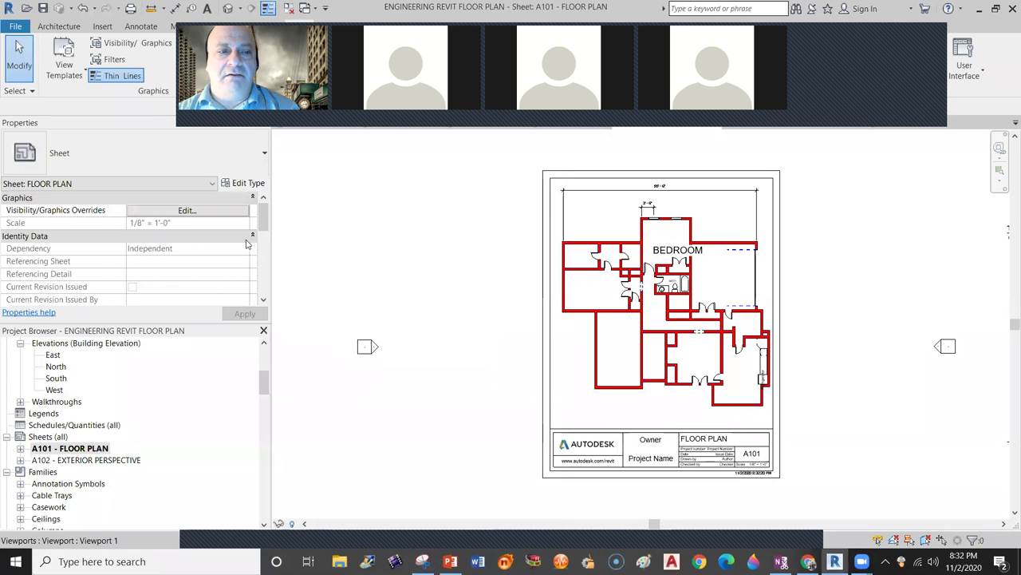
drag(543, 170, 782, 480)
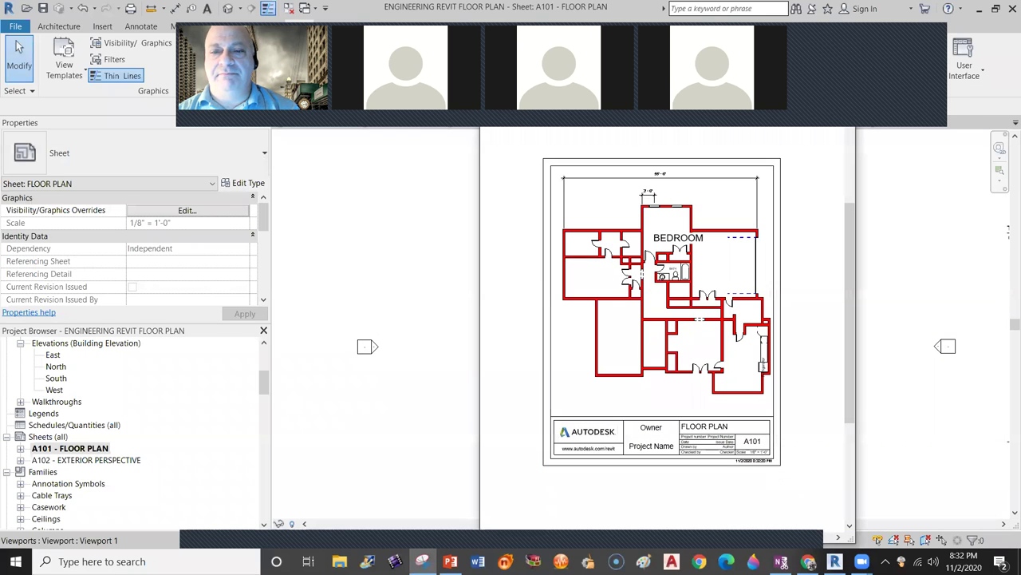
click(891, 301)
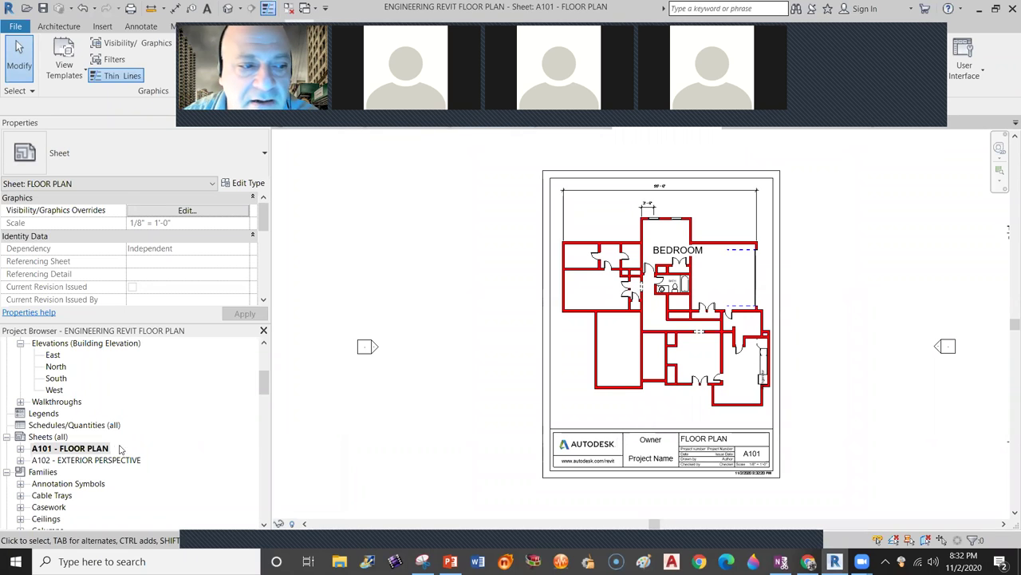
Look through sheet A102 - EXTERIOR PERSPECTIVE and the Level 2, Level 1 and Site floor plans, ending on Site.
click(80, 460)
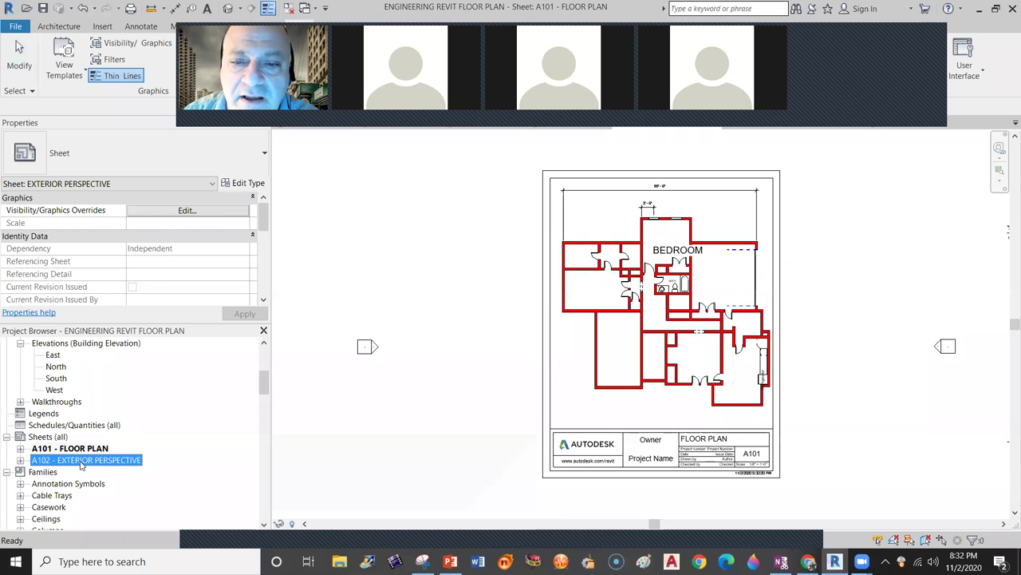
double_click(81, 460)
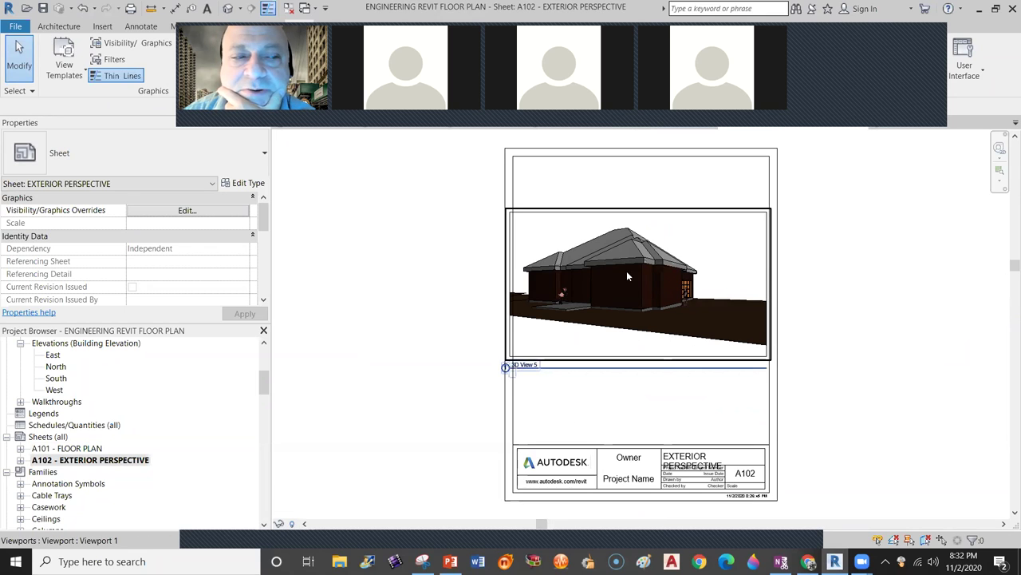
drag(267, 387, 271, 365)
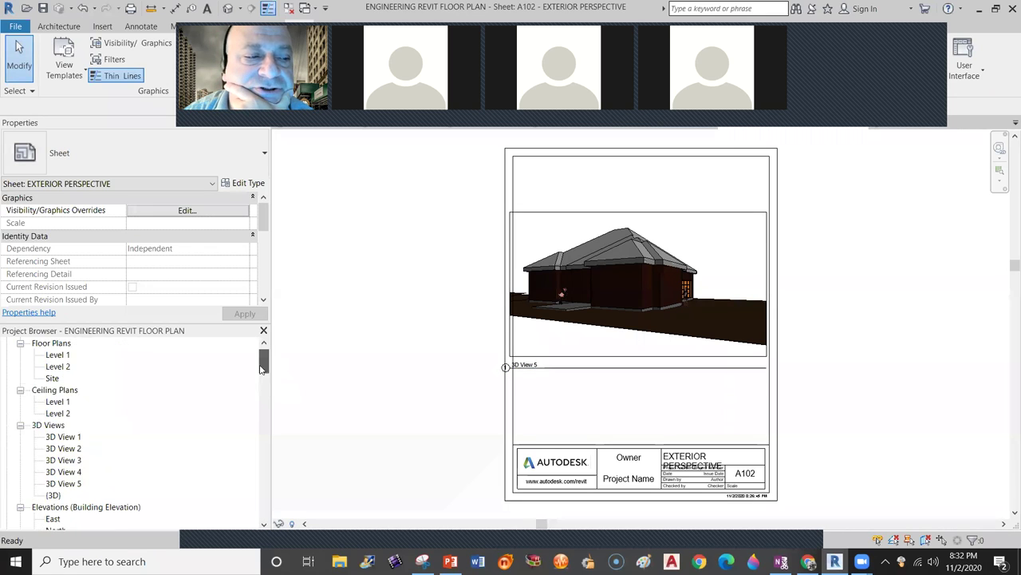
double_click(68, 366)
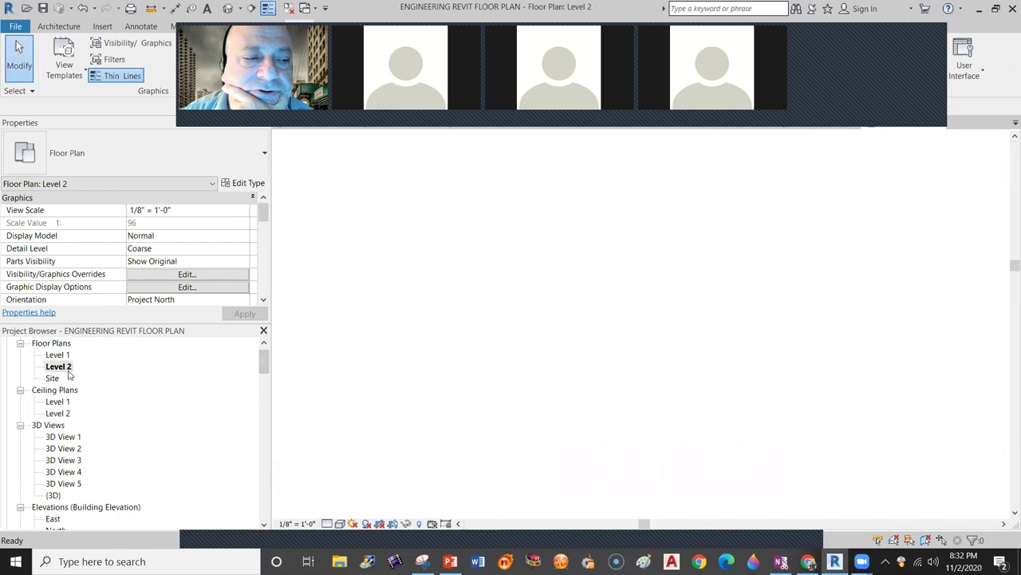
double_click(57, 354)
double_click(53, 378)
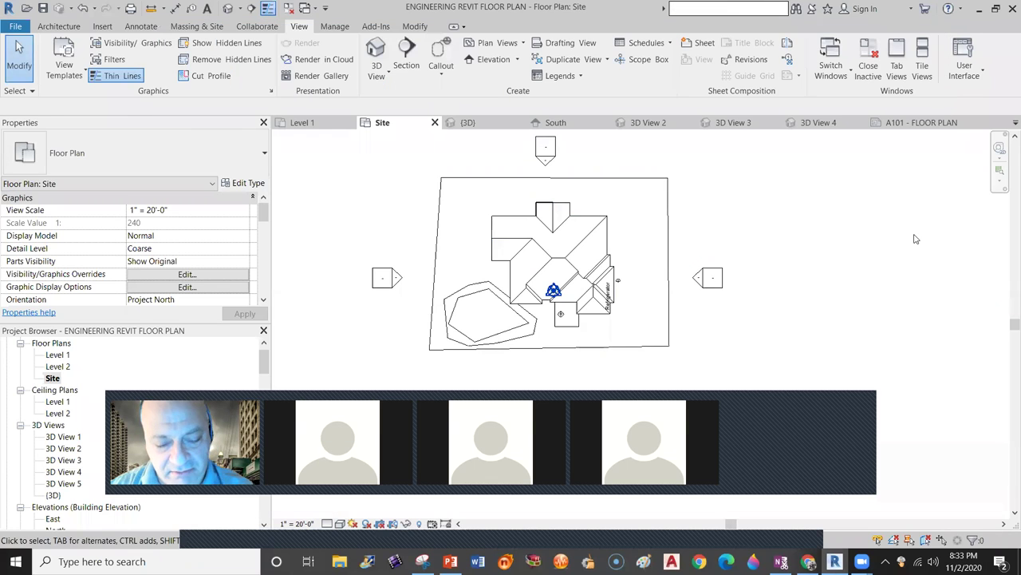
Enter EXTERIOR SIDING in the help search field and keep the Revit window maximized.
text(EXTERIOR SIDING)
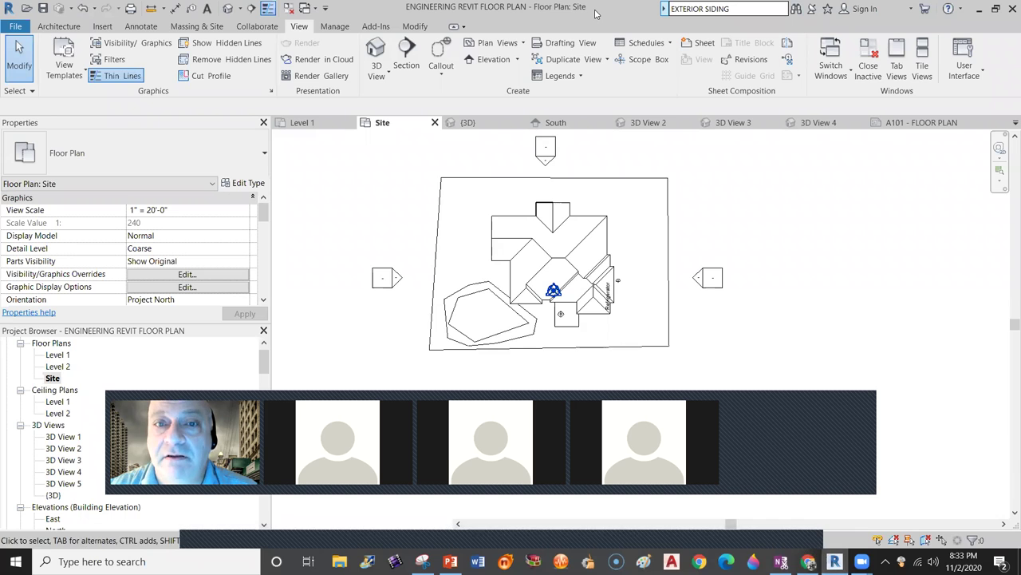
drag(594, 13, 524, 46)
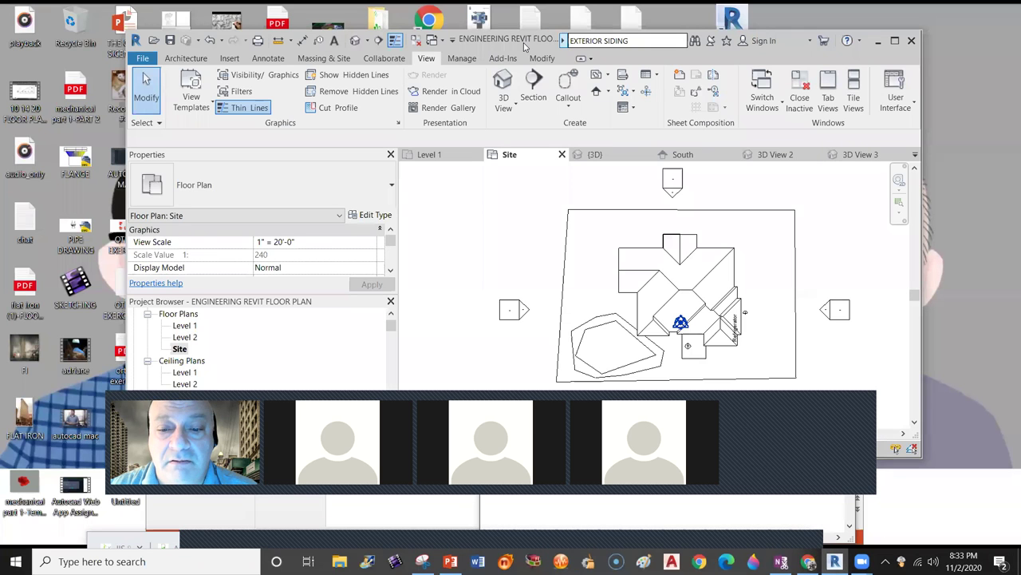
key(super+Up)
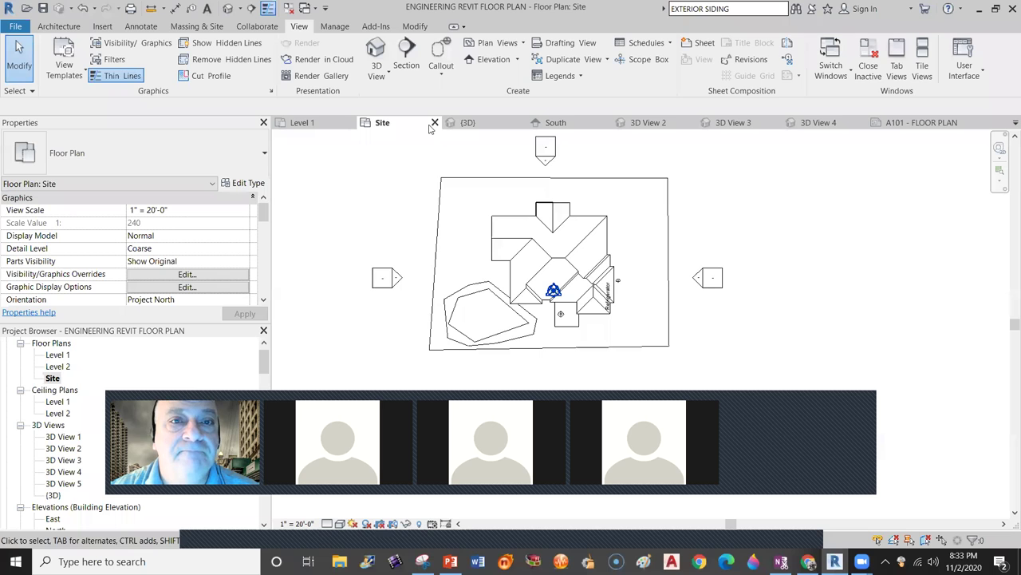
Start loading a family and look through the US Imperial library folders for exterior siding content.
click(102, 26)
click(449, 60)
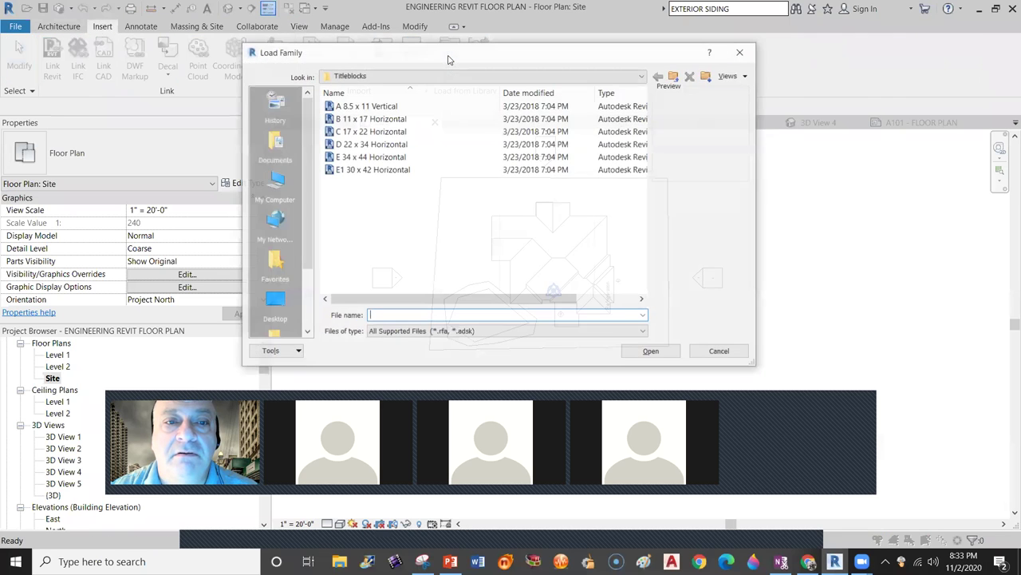
click(675, 77)
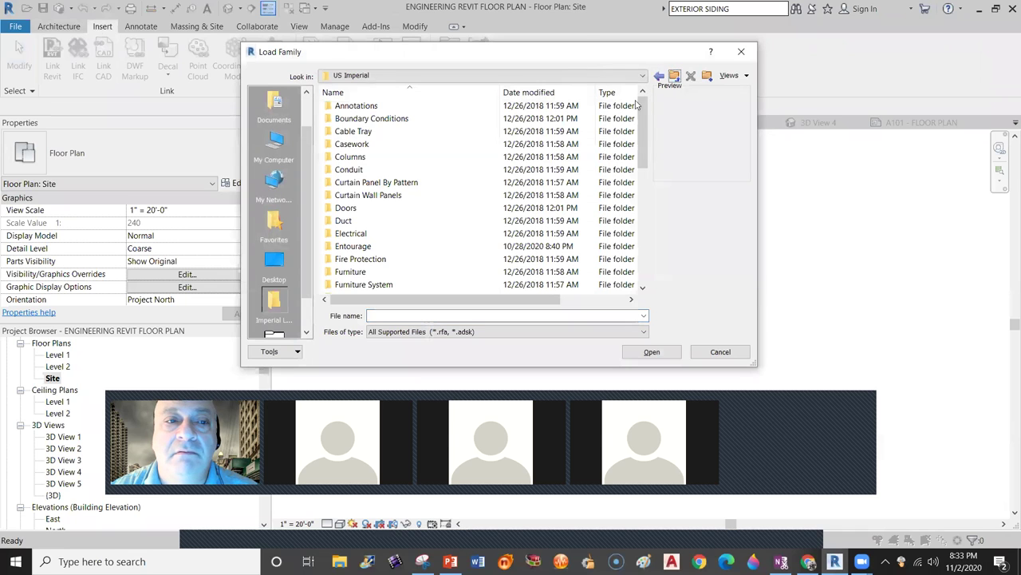
scroll(499, 164, down, 1)
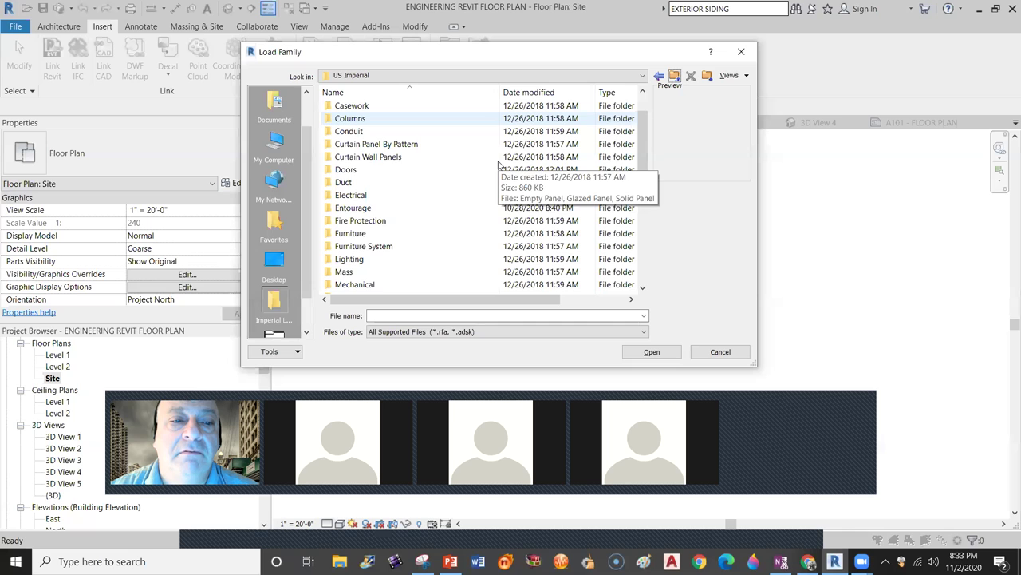
scroll(498, 165, down, 4)
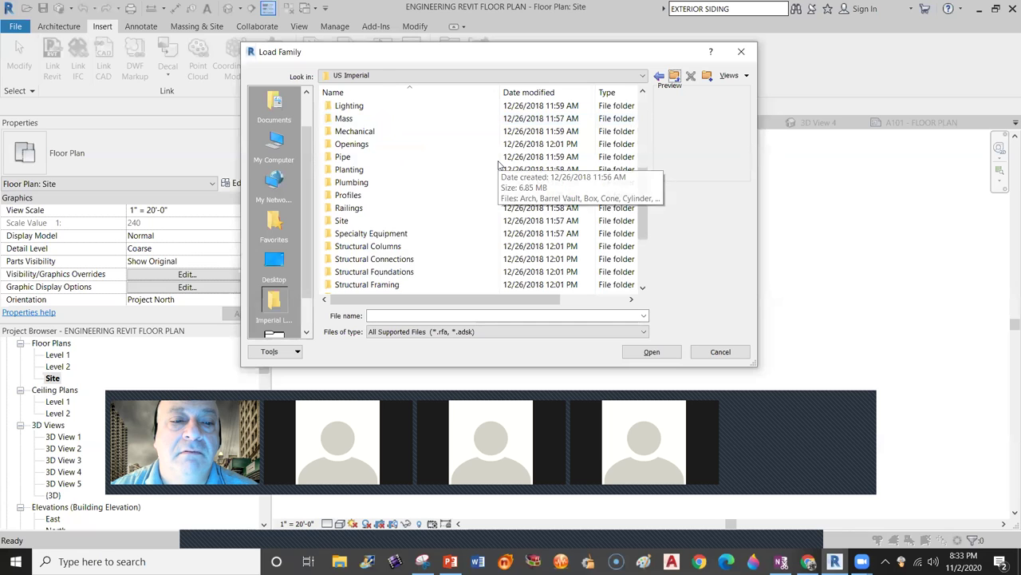
scroll(499, 164, down, 1)
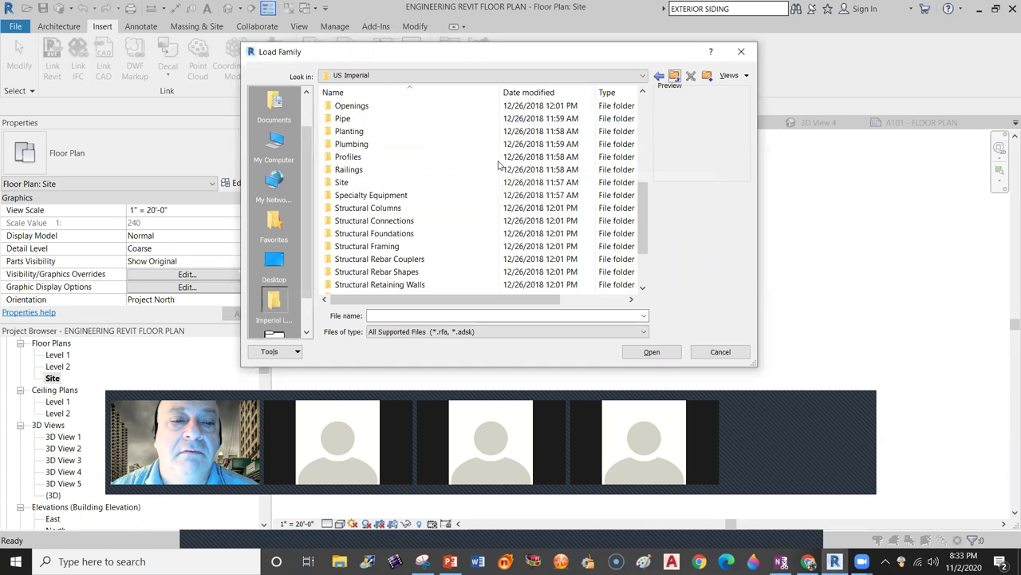
scroll(498, 164, down, 2)
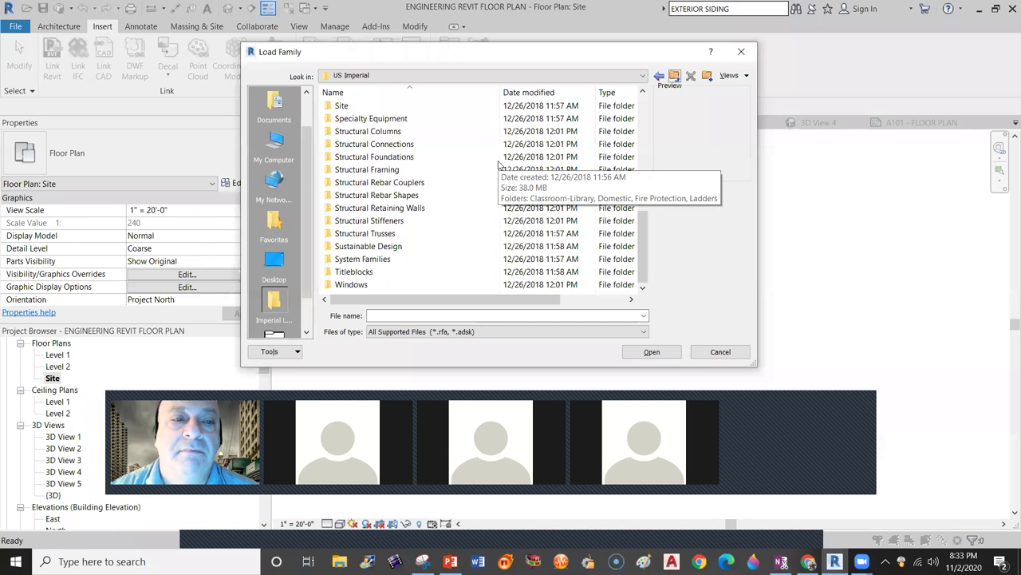
scroll(498, 164, up, 5)
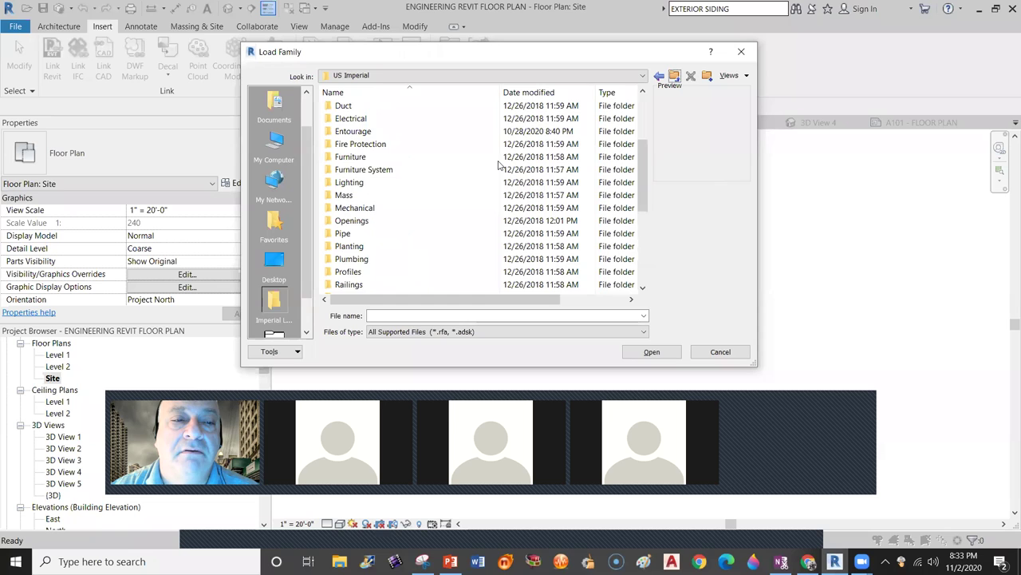
scroll(499, 164, up, 3)
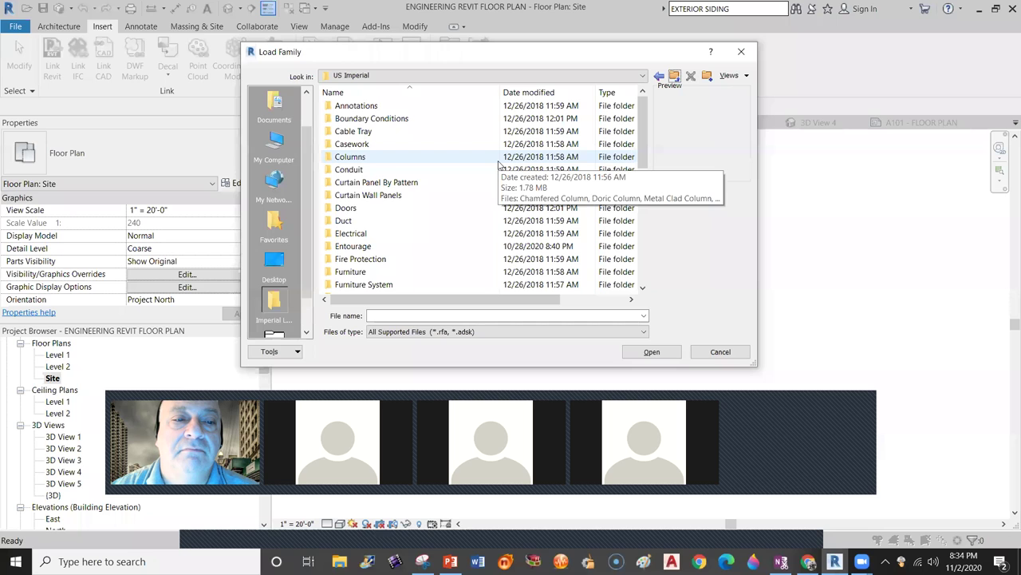
scroll(499, 164, down, 2)
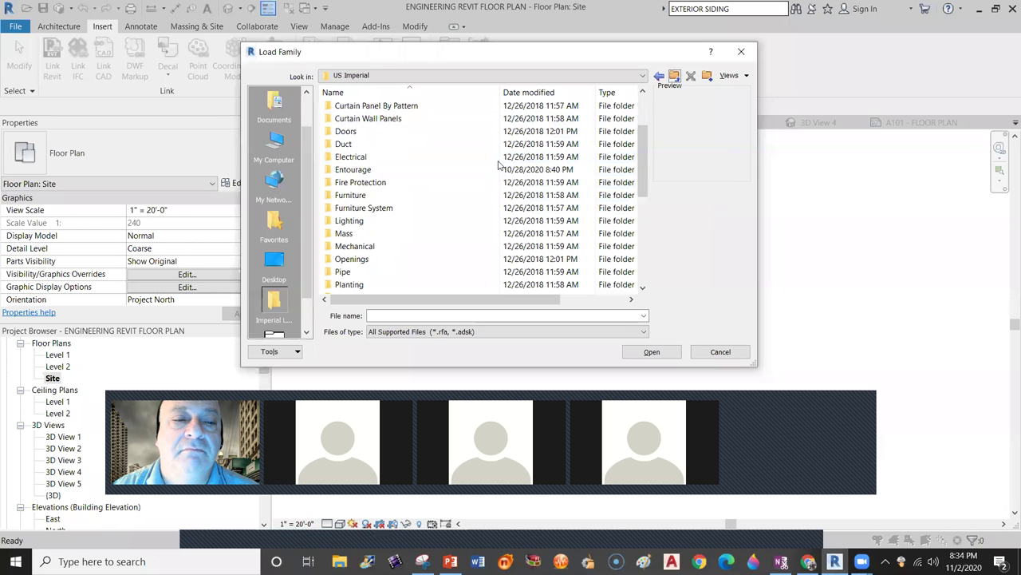
scroll(499, 165, down, 1)
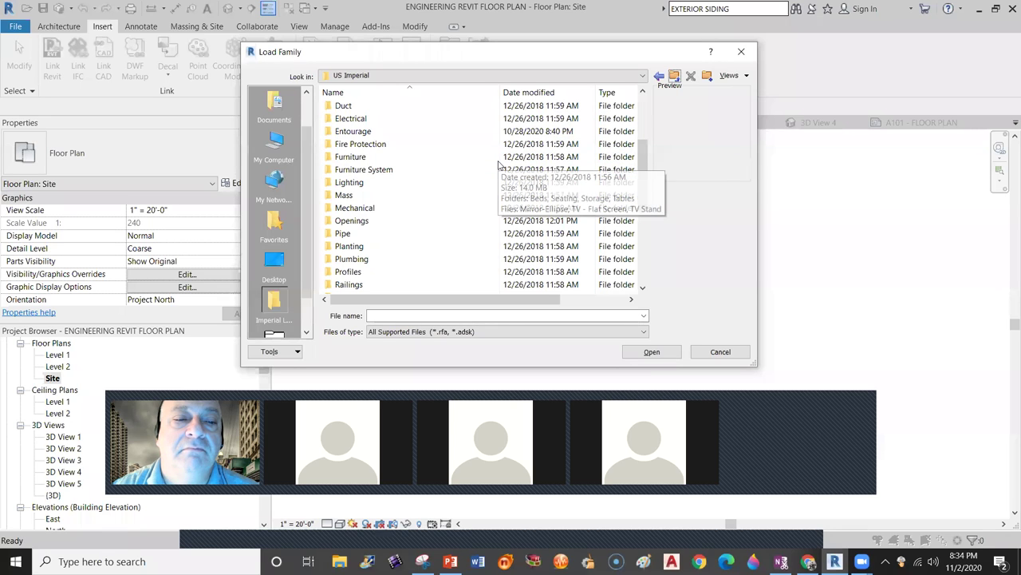
scroll(499, 165, down, 1)
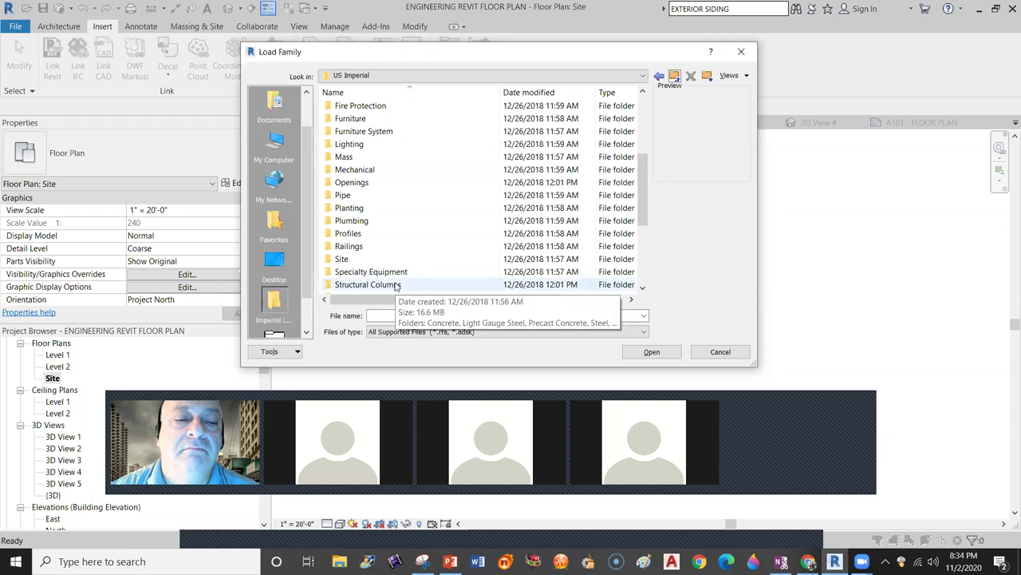
Check the Structural Connections, Structural Framing and Specialty Equipment folders for siding and cancel loading a family.
scroll(405, 256, down, 2)
double_click(407, 220)
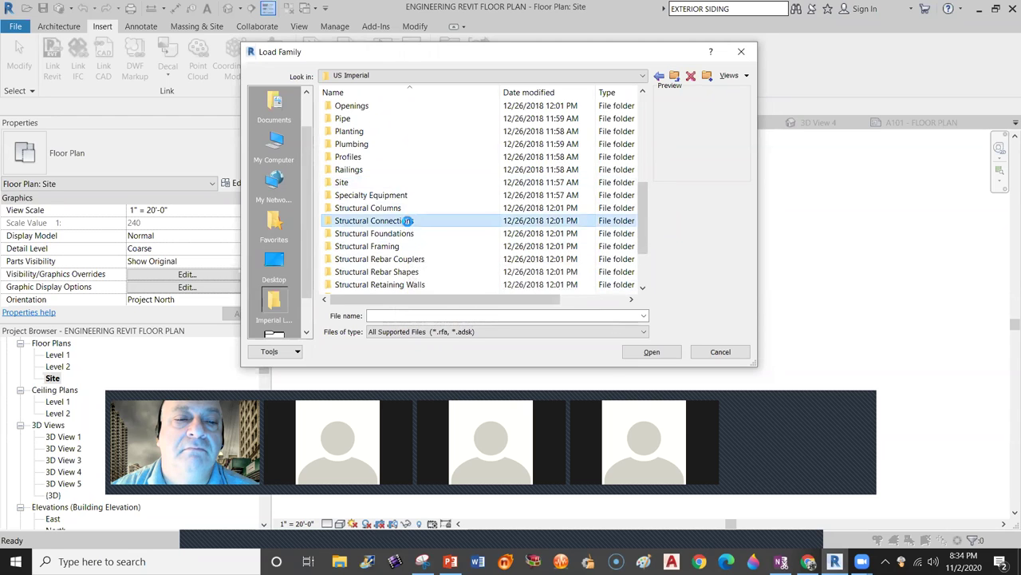
click(672, 79)
scroll(436, 234, down, 2)
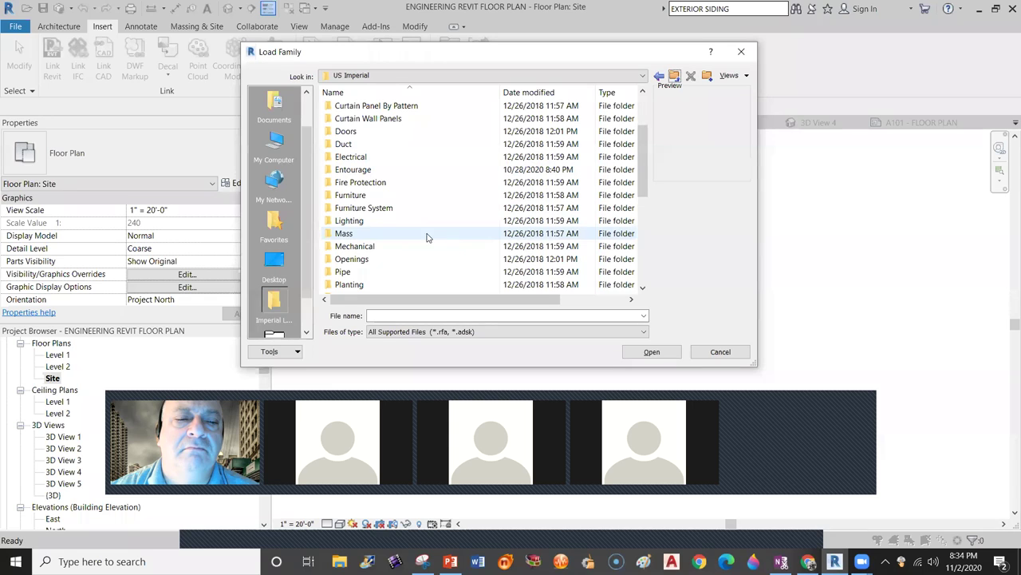
scroll(411, 245, down, 3)
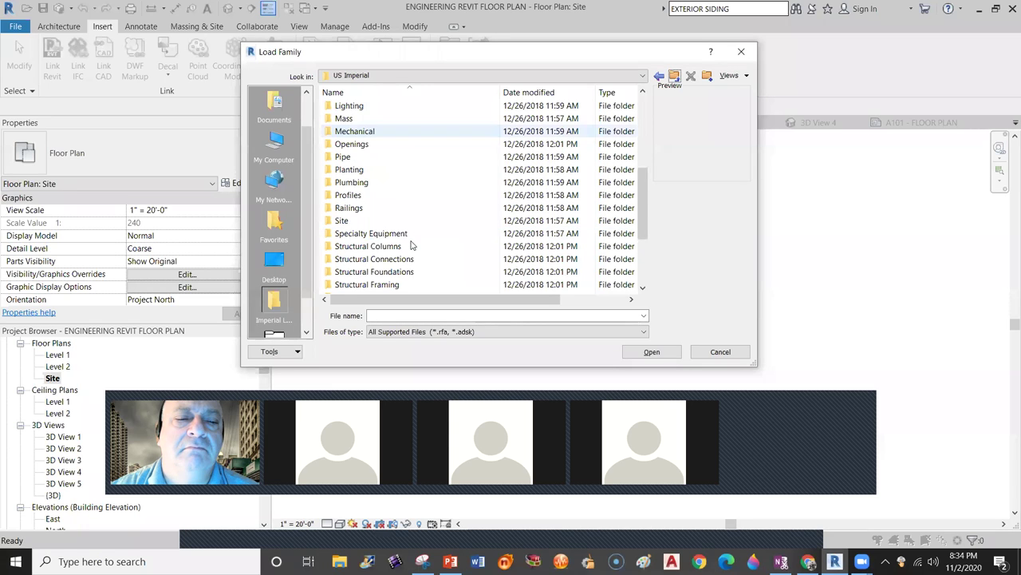
scroll(399, 249, down, 1)
double_click(388, 246)
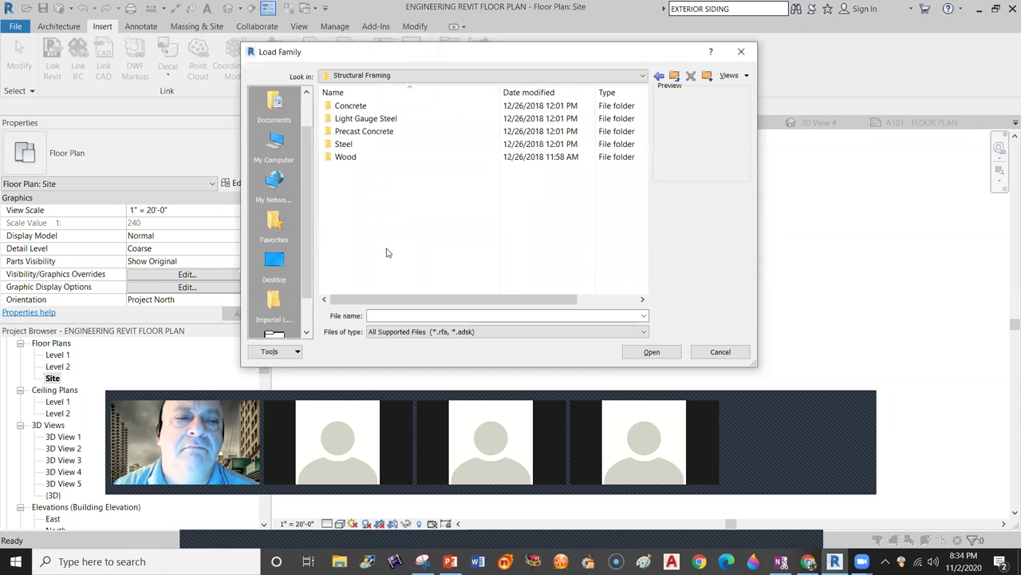
click(659, 75)
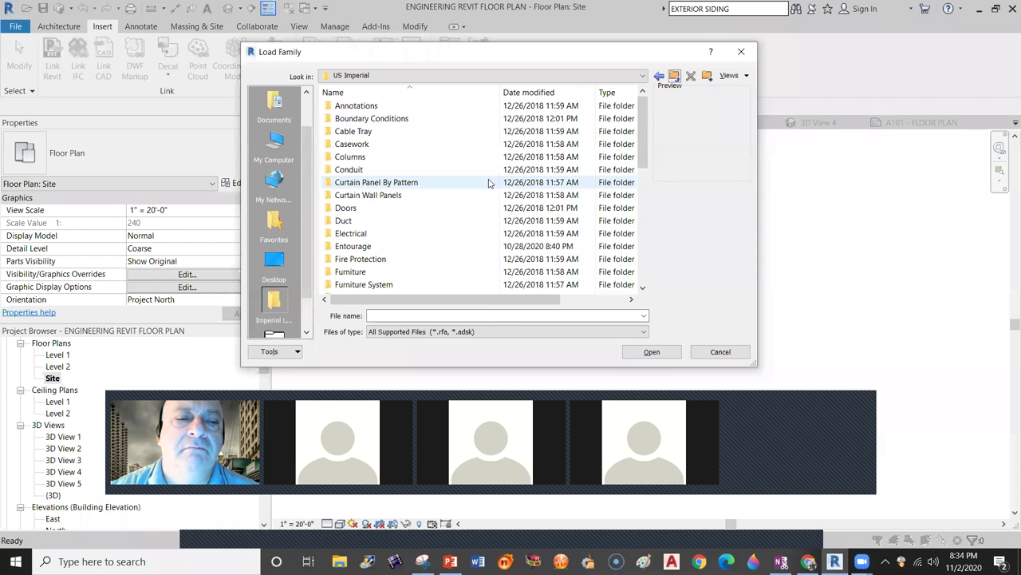
scroll(372, 244, down, 4)
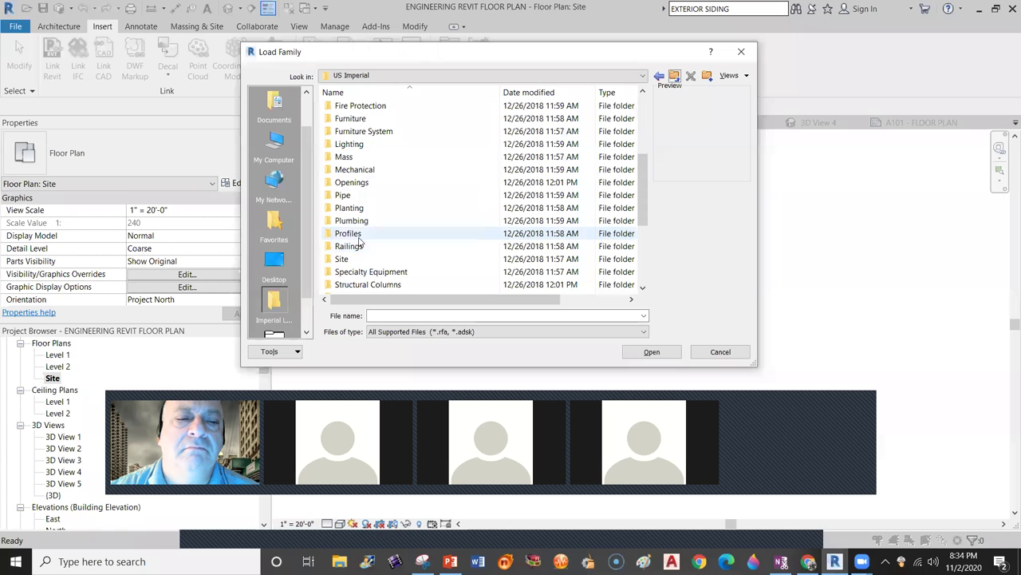
double_click(391, 271)
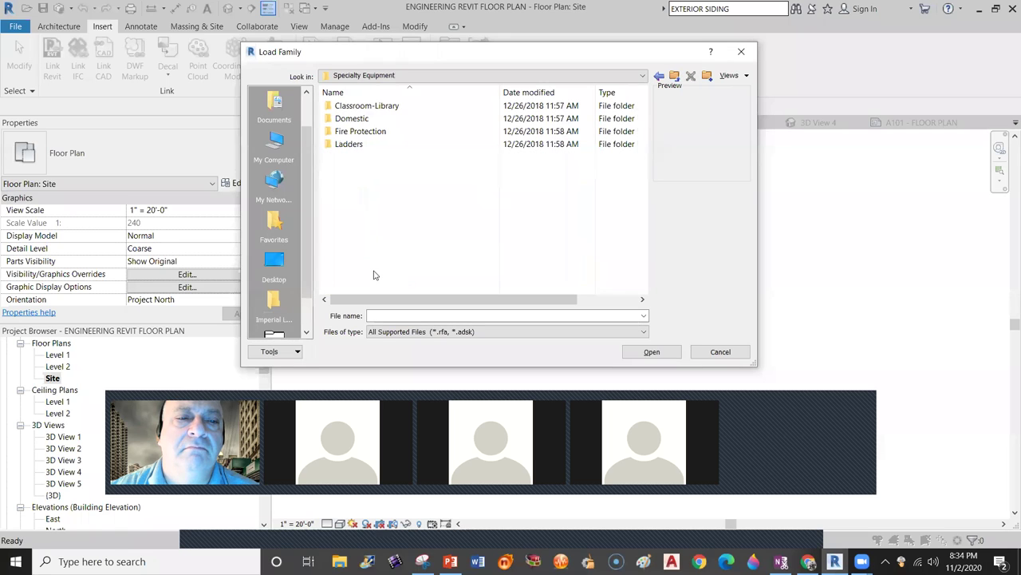
click(675, 76)
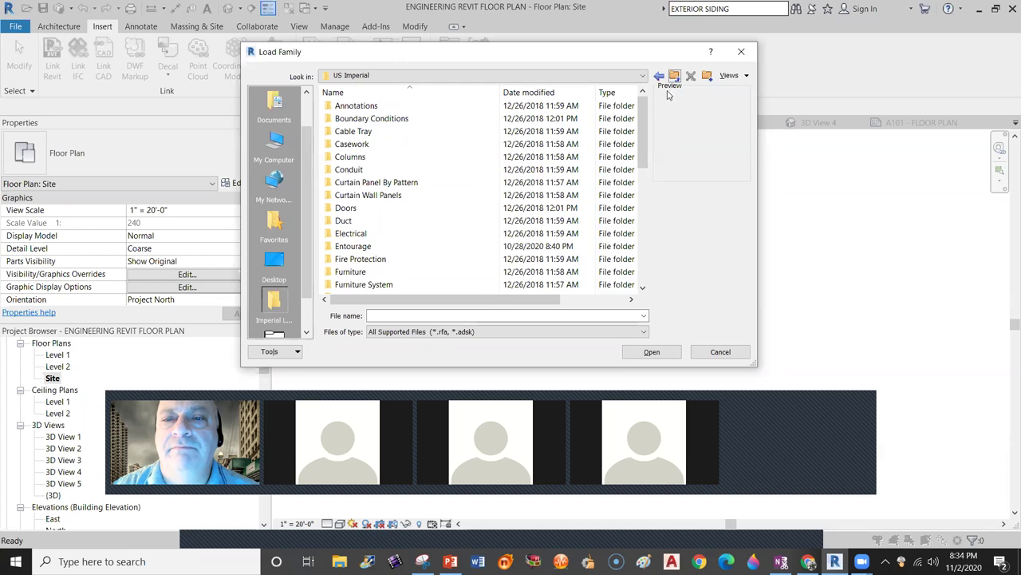
click(718, 352)
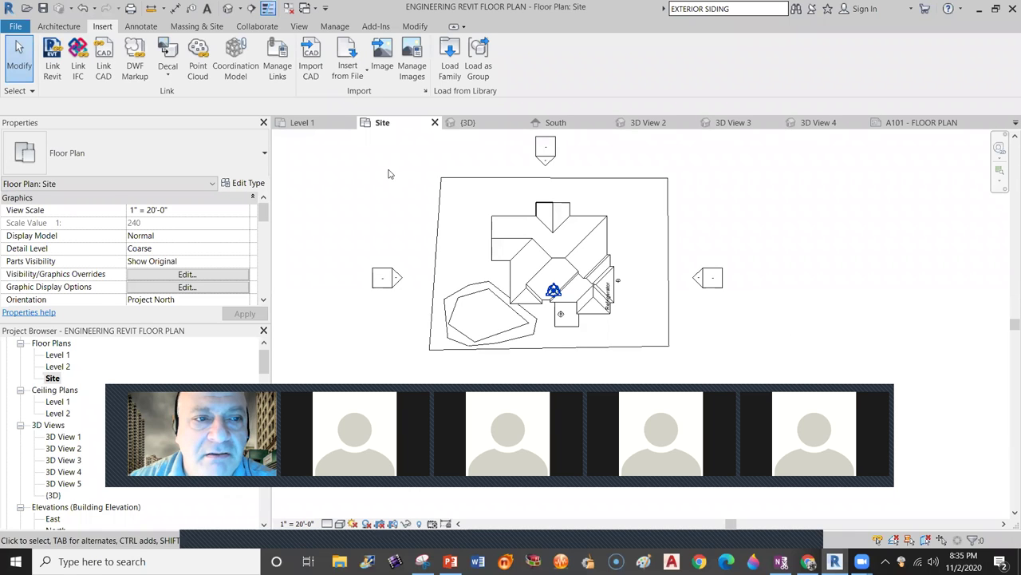
Open the Level 1 floor plan and examine the whole house layout.
click(300, 124)
scroll(549, 256, down, 1)
middle_drag(549, 272, 566, 261)
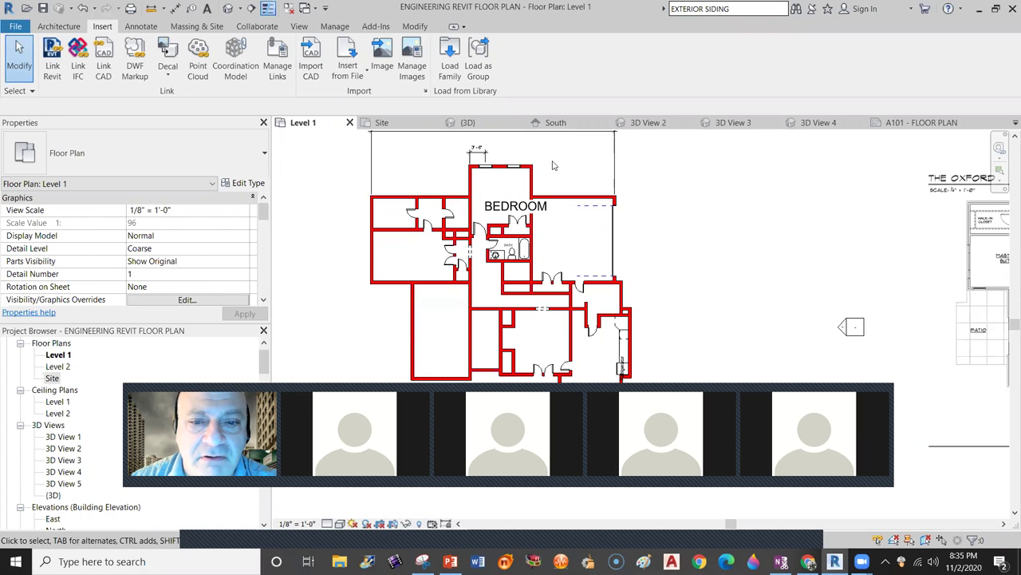
middle_drag(607, 322, 616, 269)
scroll(616, 269, down, 1)
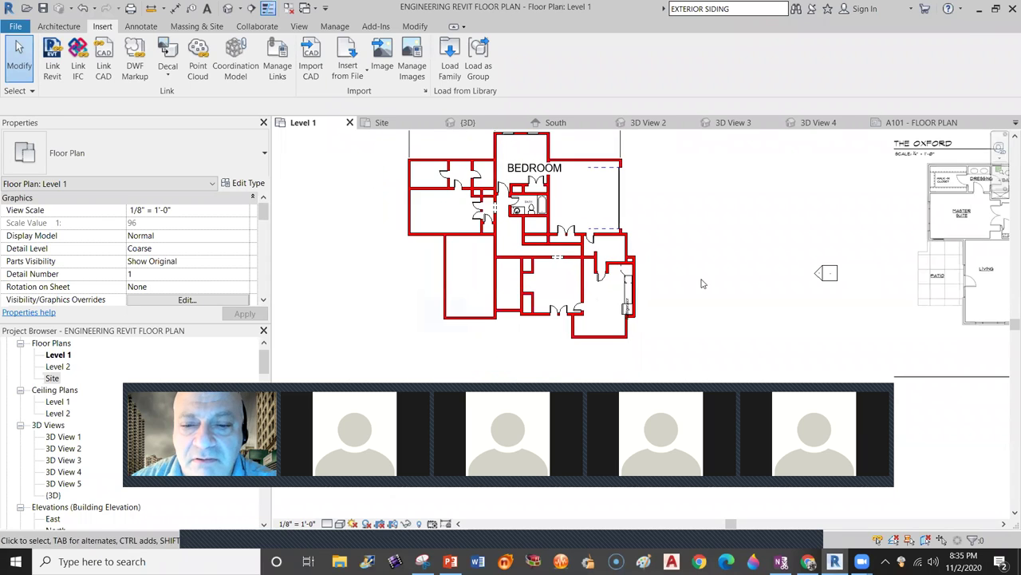